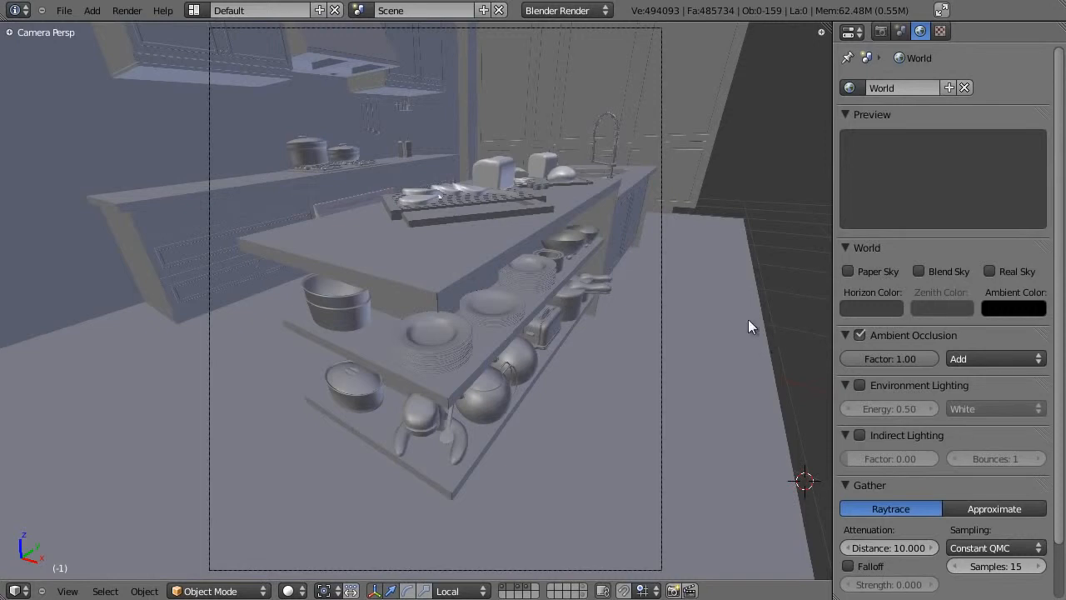
Inspect the finished kitchen scene up close around the island countertop and return to the camera view
middle_drag(613, 271, 609, 250)
key(shift+f)
scroll(525, 143, up, 3)
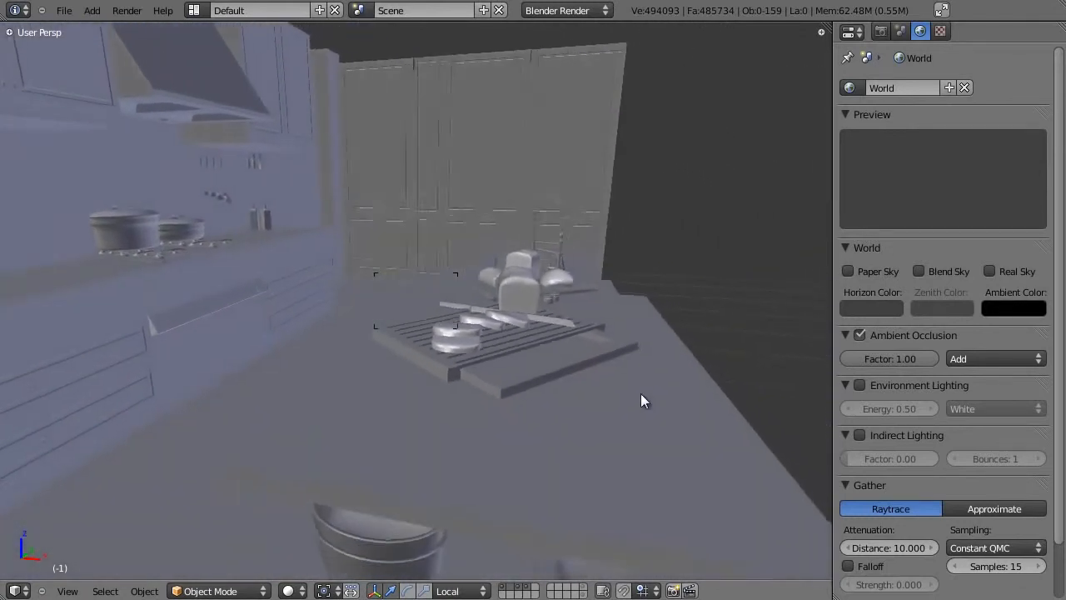
key(KP_0)
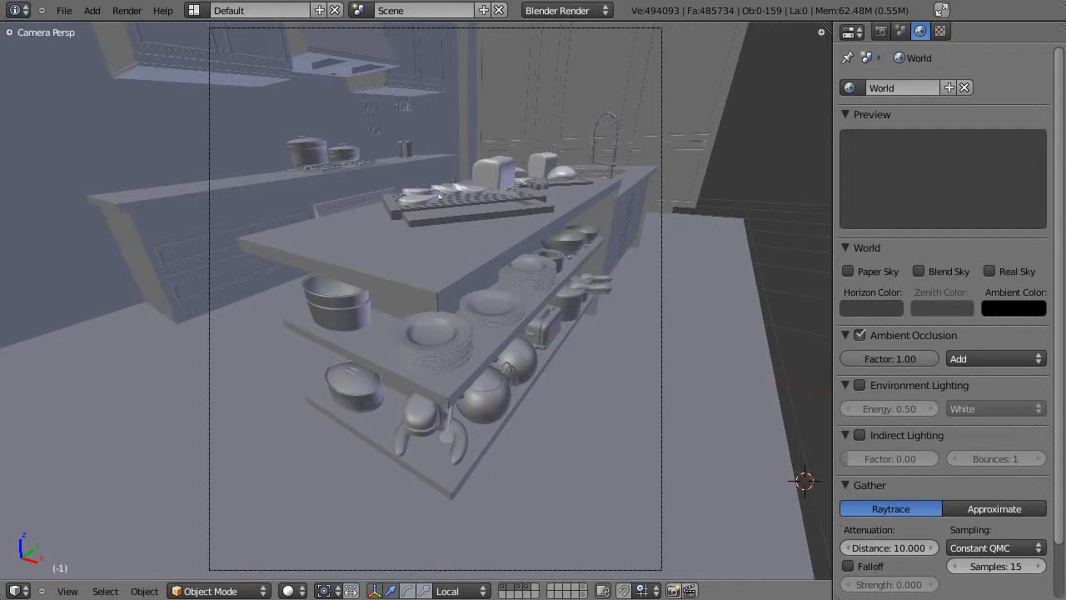
Switch to the photo viewer and examine the island, shelves, floor and cabinets in the kitchen reference photo
click(274, 598)
scroll(635, 217, down, 7)
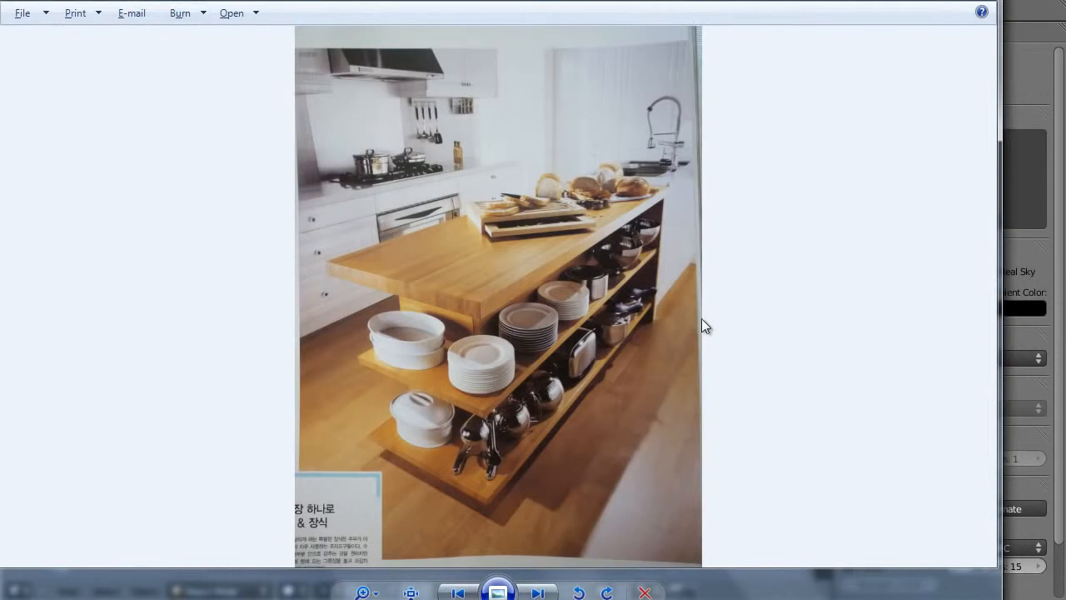
scroll(658, 321, up, 1)
scroll(618, 309, up, 1)
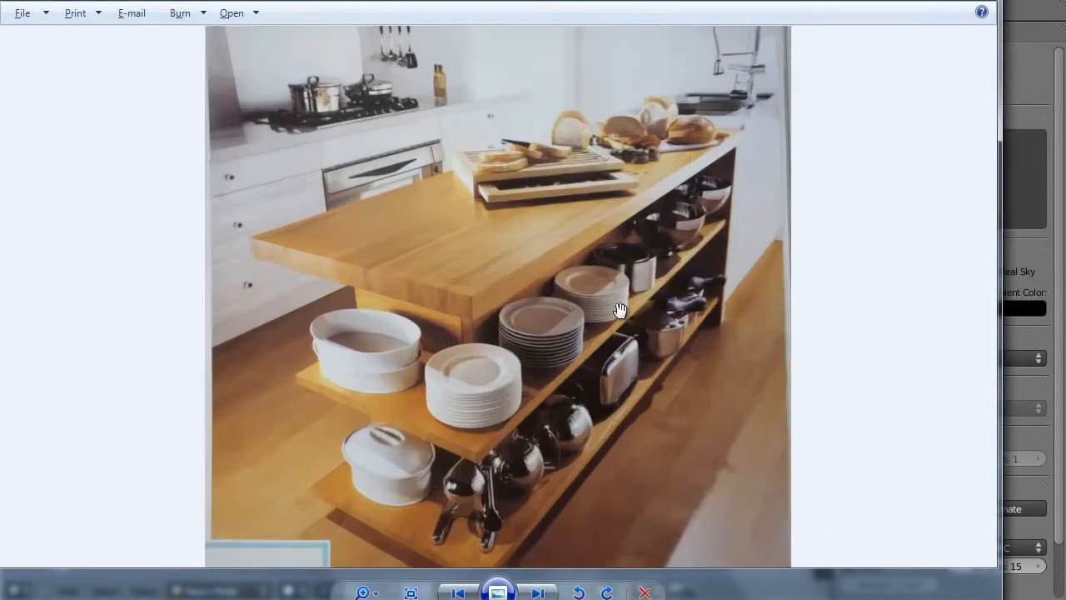
drag(531, 475, 612, 523)
drag(520, 200, 614, 143)
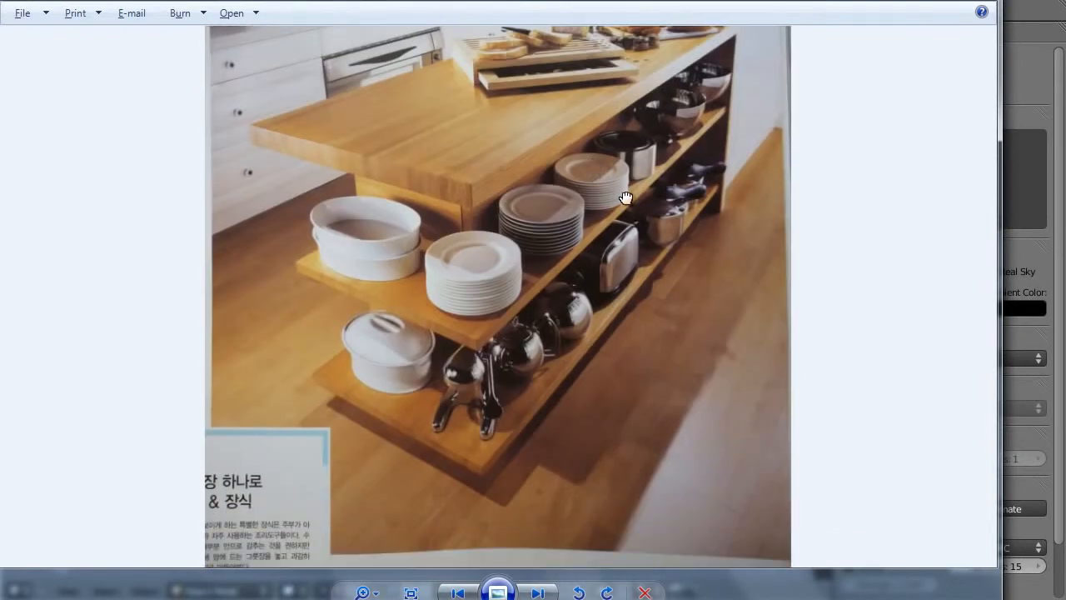
drag(625, 226, 597, 250)
drag(605, 160, 623, 262)
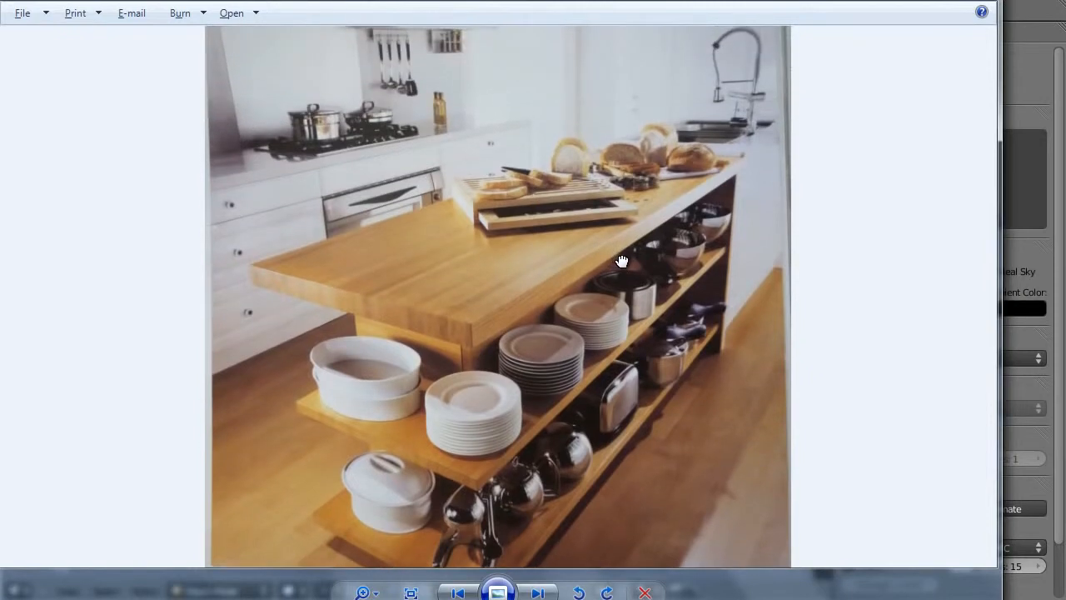
drag(555, 378, 570, 305)
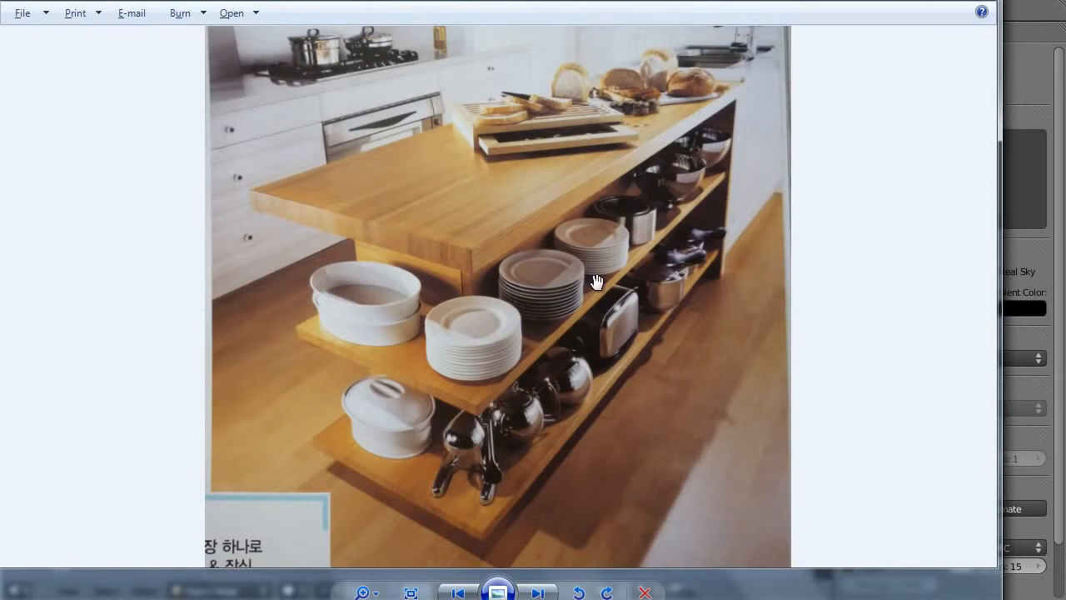
scroll(596, 282, up, 1)
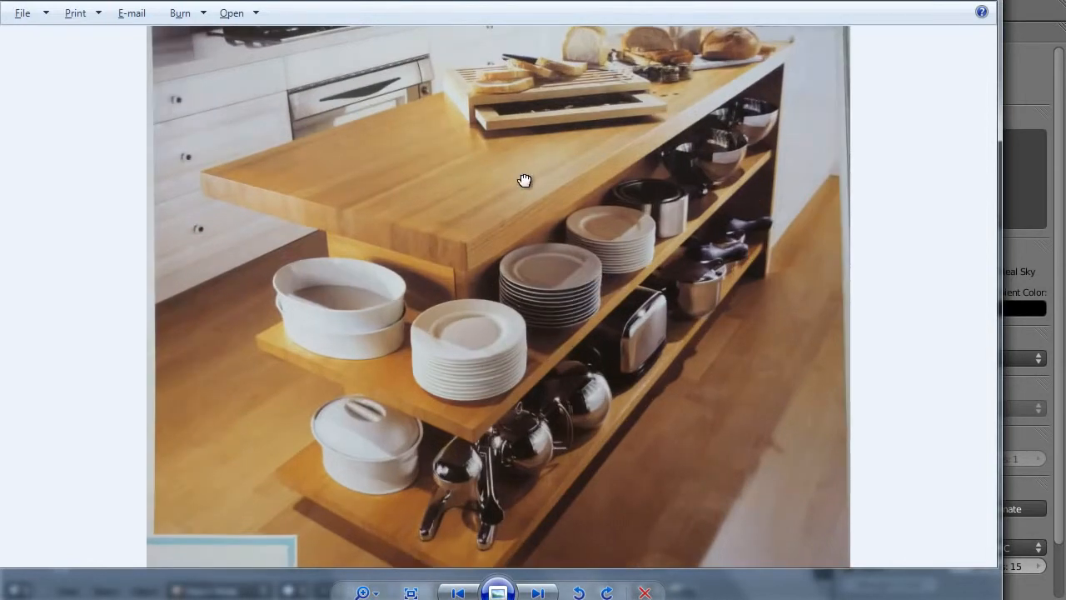
drag(525, 179, 607, 385)
drag(515, 196, 563, 311)
drag(679, 443, 696, 361)
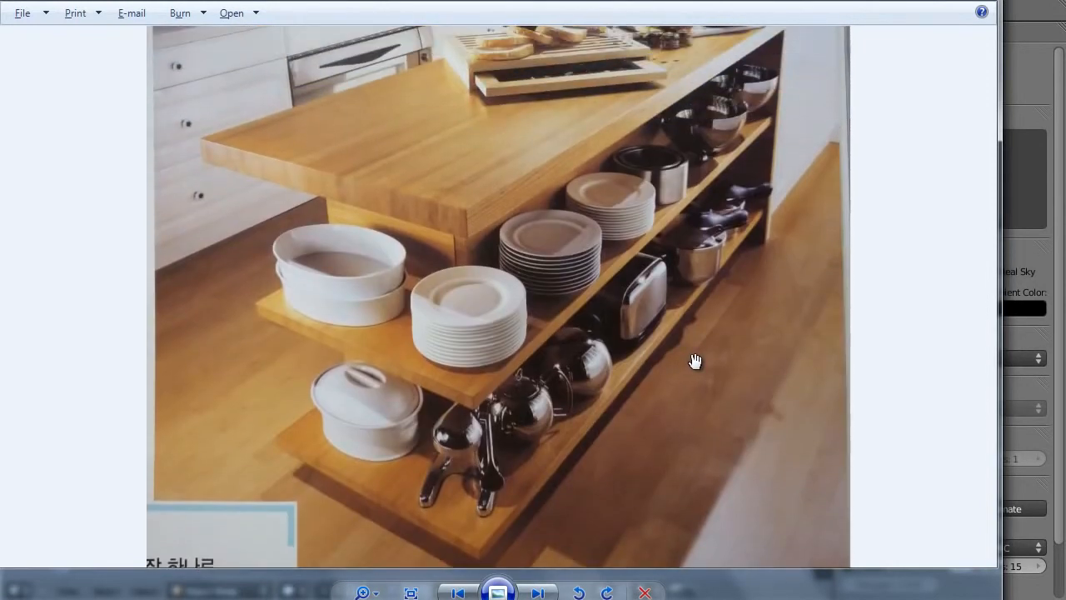
drag(713, 179, 714, 280)
drag(696, 144, 787, 389)
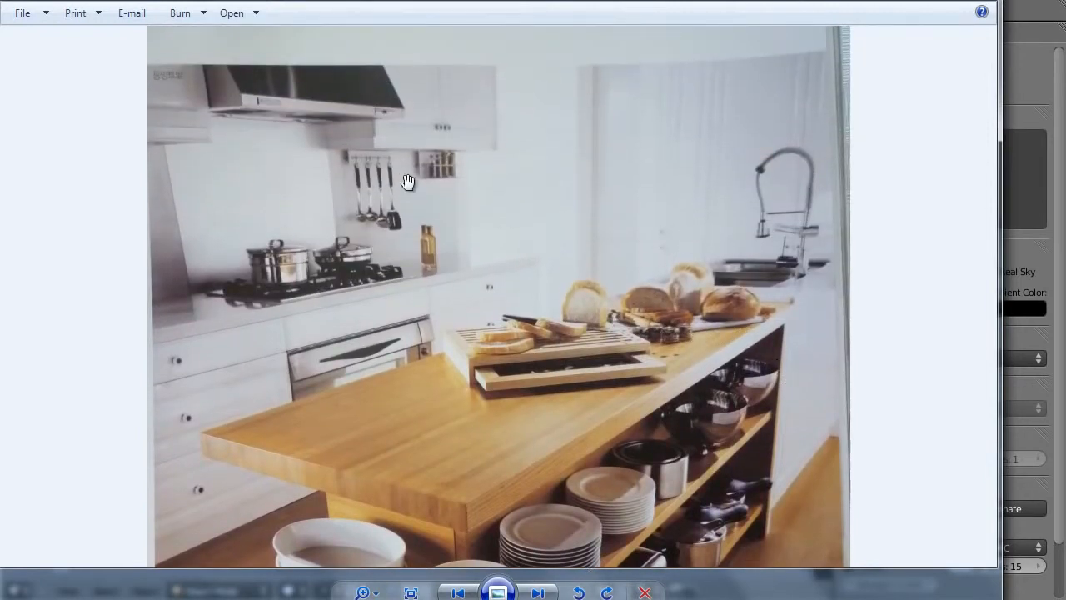
Magnify the reference photo and examine the stove, utensils, bread, cutting board, plates and shelf items in detail
scroll(427, 220, up, 3)
drag(333, 213, 543, 177)
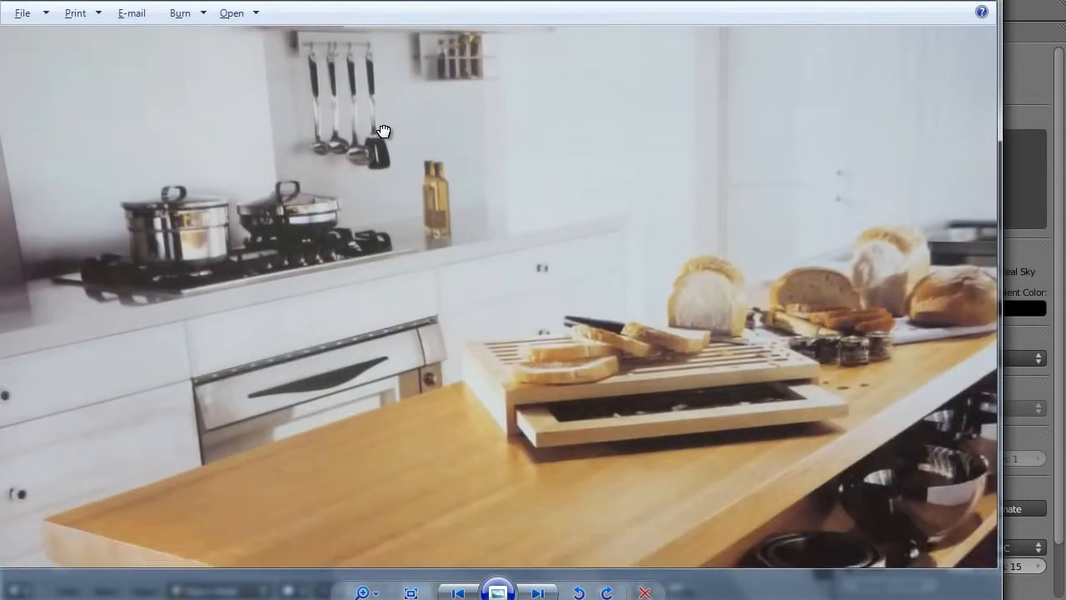
drag(832, 303, 664, 269)
drag(612, 362, 557, 257)
drag(593, 424, 559, 202)
drag(599, 392, 469, 178)
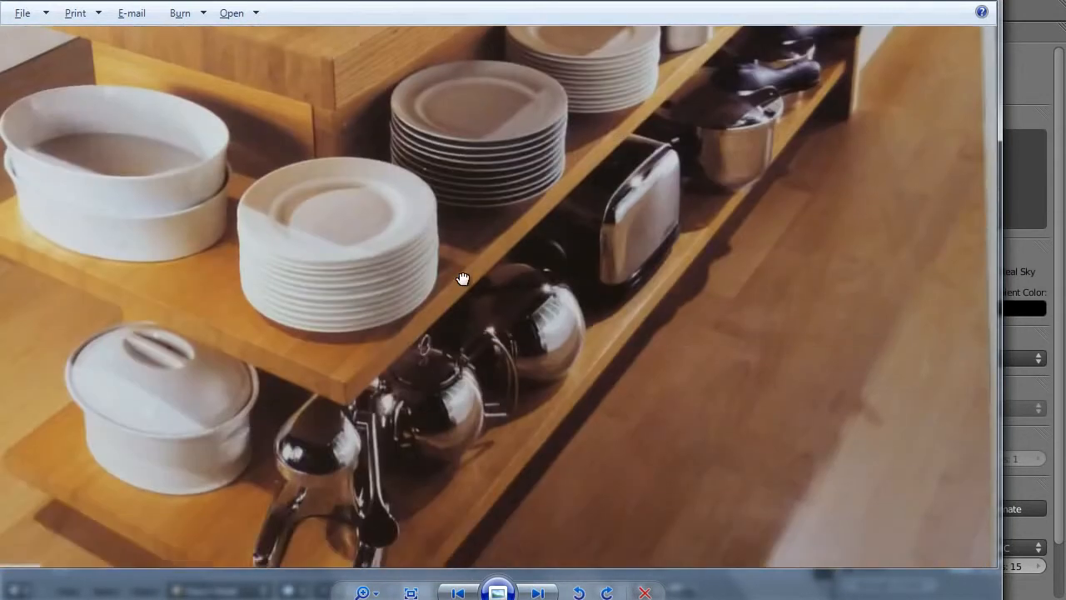
drag(458, 292, 419, 164)
drag(408, 306, 394, 486)
drag(546, 179, 574, 479)
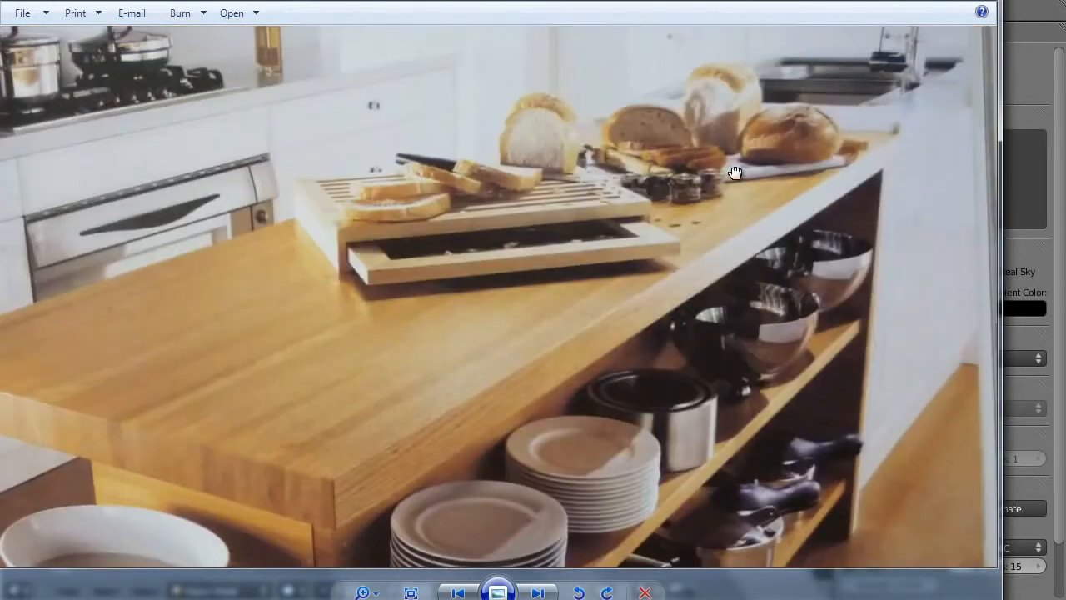
drag(725, 92, 666, 301)
drag(676, 177, 675, 305)
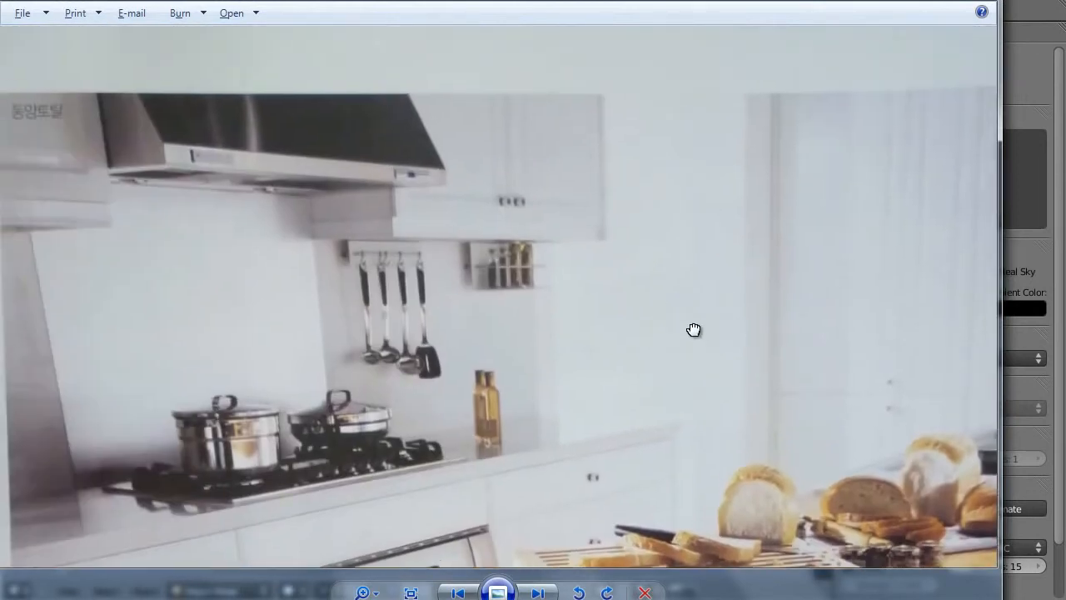
drag(592, 487, 592, 364)
drag(633, 562, 683, 165)
drag(669, 318, 668, 47)
drag(744, 345, 606, 455)
drag(668, 158, 645, 316)
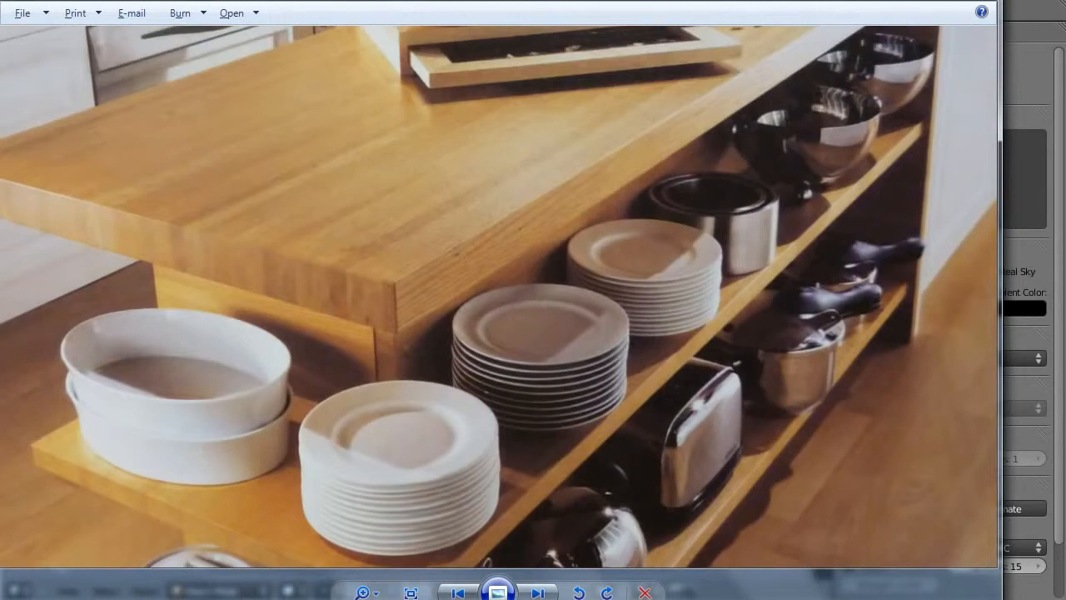
Switch back to Blender, examine the modelled bread and cutting board on the island countertop, and return to the camera view
click(281, 587)
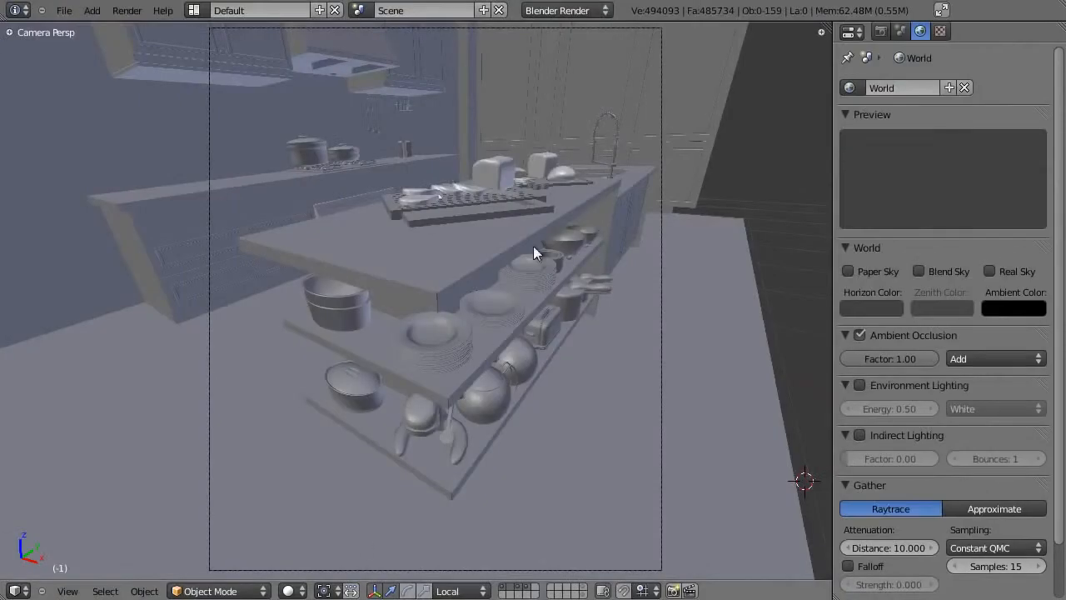
middle_drag(572, 225, 505, 253)
right_click(495, 216)
key(KP_Decimal)
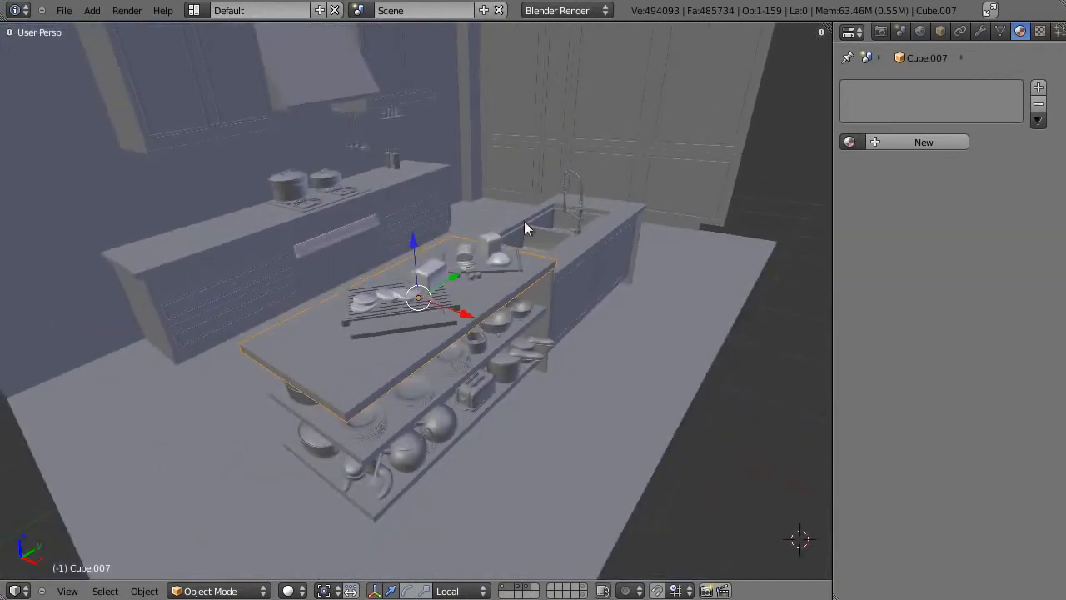
scroll(453, 294, up, 2)
scroll(453, 296, up, 2)
middle_drag(440, 297, 654, 249)
key(a)
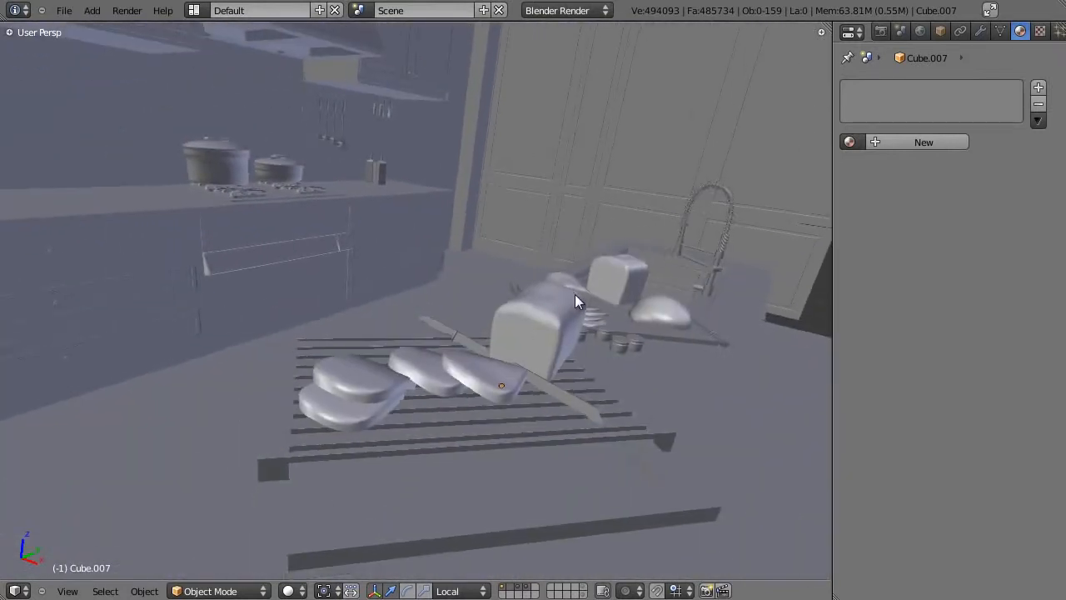
key(KP_0)
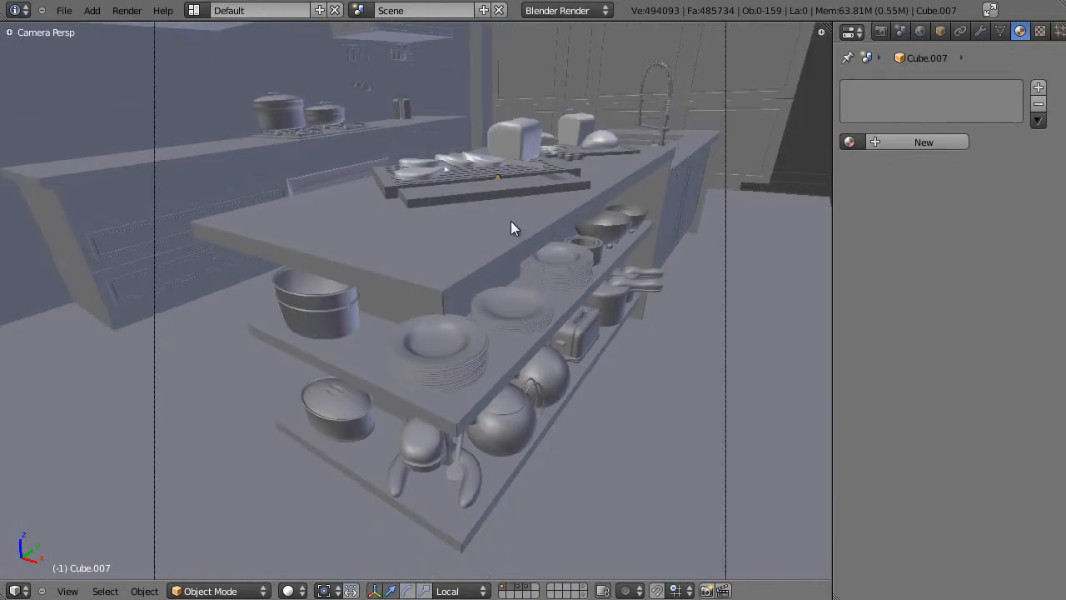
mouse_move(516, 162)
middle_down()
mouse_move(525, 230)
mouse_move(498, 249)
mouse_move(505, 178)
middle_up()
scroll(505, 178, down, 3)
scroll(504, 178, up, 2)
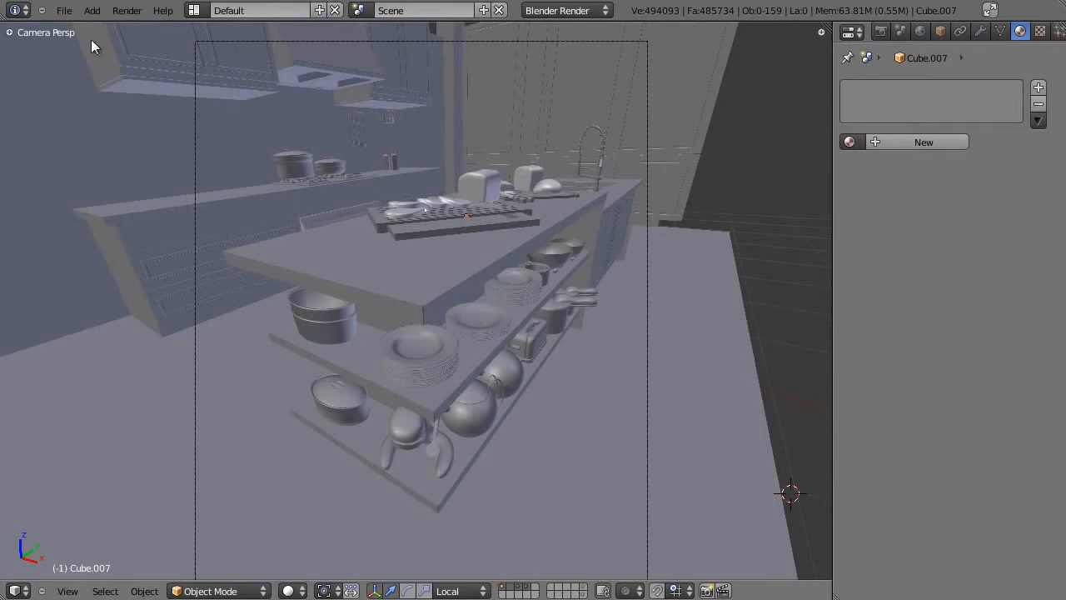
Start a new scene and delete the default cube in the top view
click(64, 10)
click(73, 29)
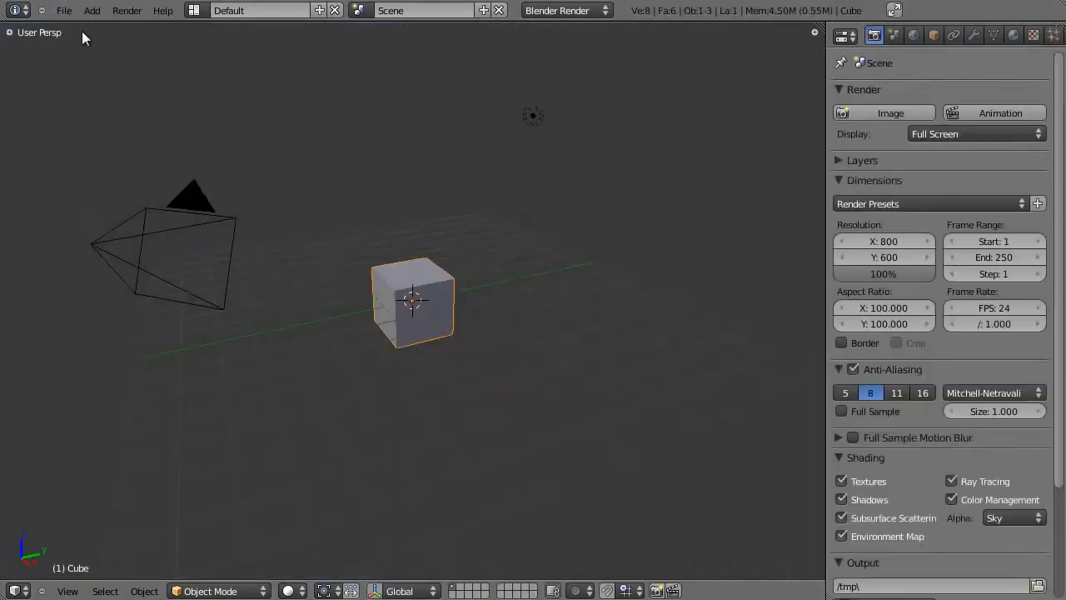
key(KP_7)
key(x)
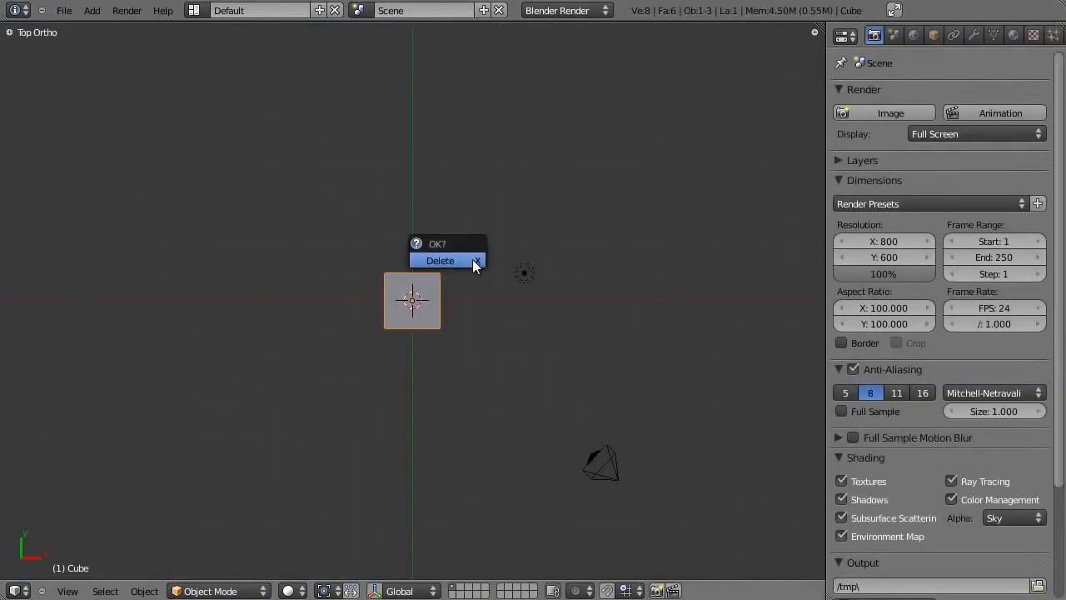
click(472, 262)
key(shift+a)
mouse_move(478, 256)
click(523, 272)
key(ctrl+z)
Add a mesh plane at the scene's origin and scale it up uniformly as the room's floor
key(shift+a)
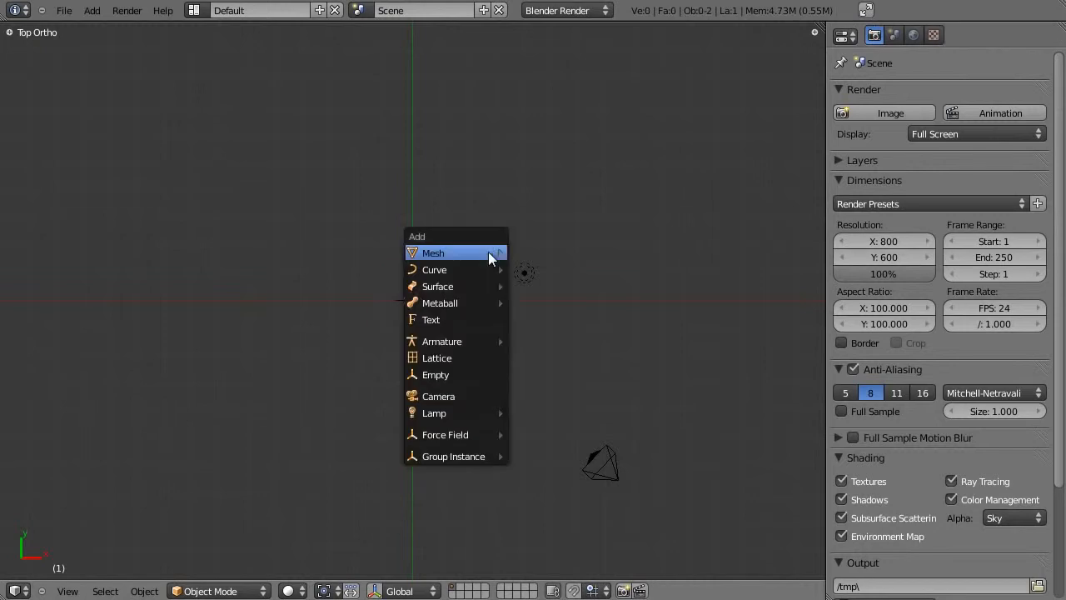
click(525, 255)
key(s)
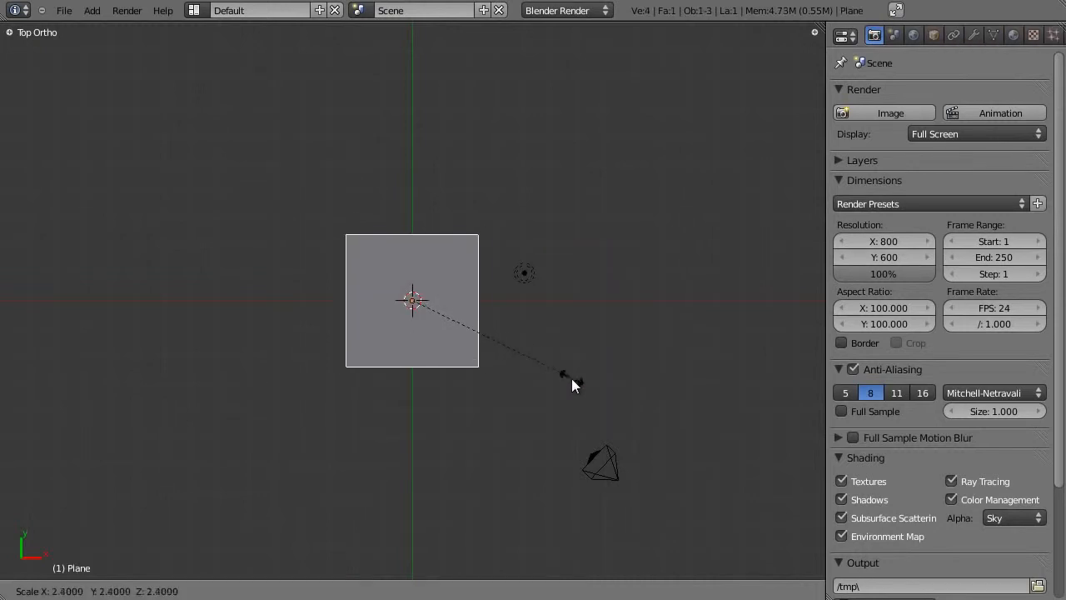
click(602, 398)
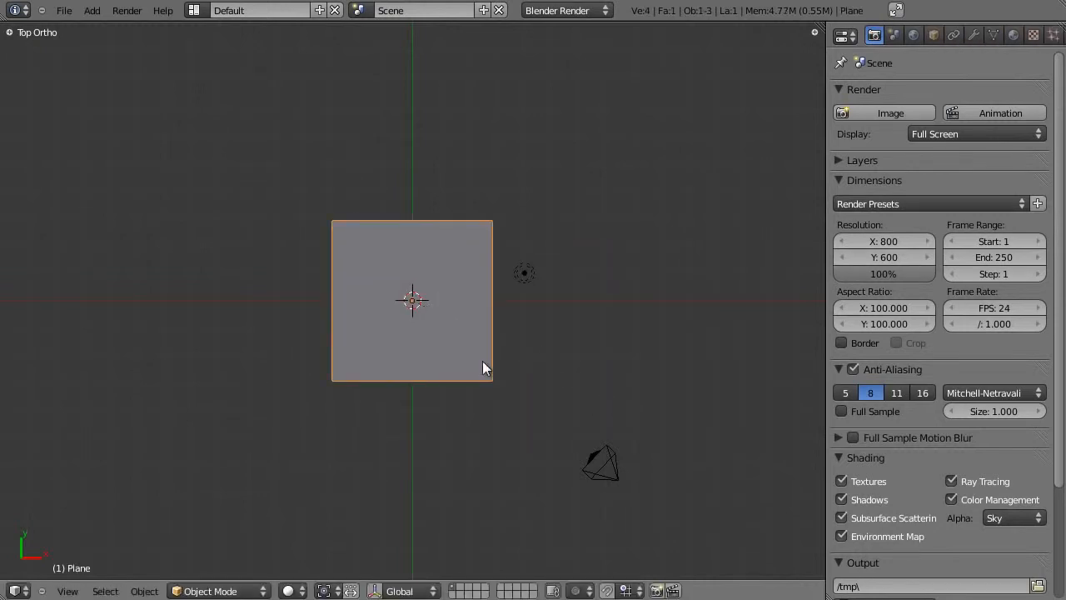
Stretch the floor plane along the Y axis to about 1.5 times its length
key(s)
key(y)
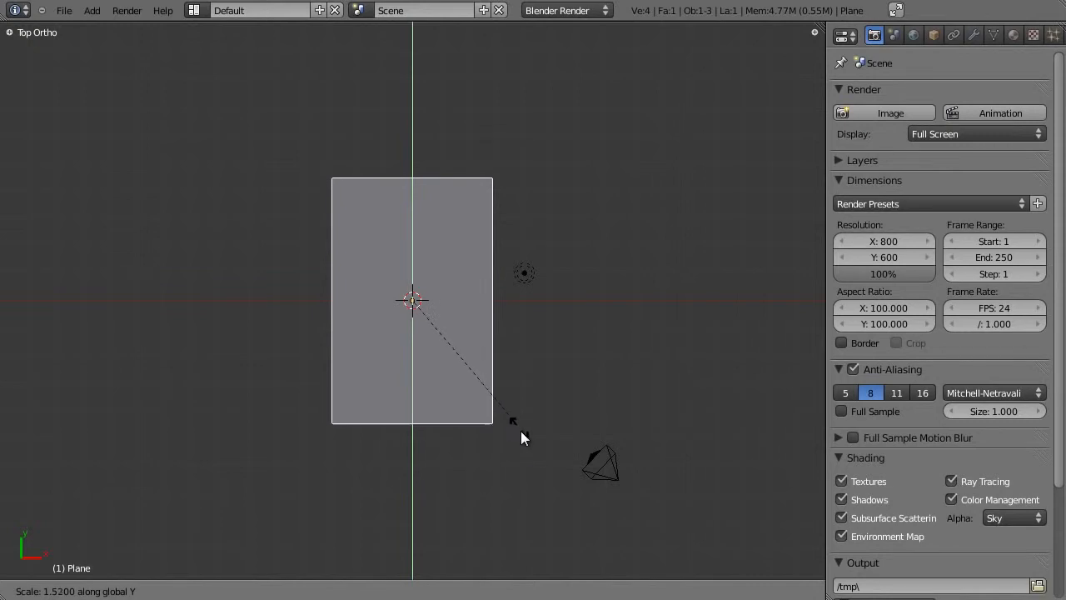
click(529, 443)
scroll(434, 411, up, 5)
middle_drag(418, 407, 461, 252)
scroll(397, 233, down, 5)
In the top view, move the camera inside the floor's +X, -Y corner and rotate it slightly about the vertical
key(KP_7)
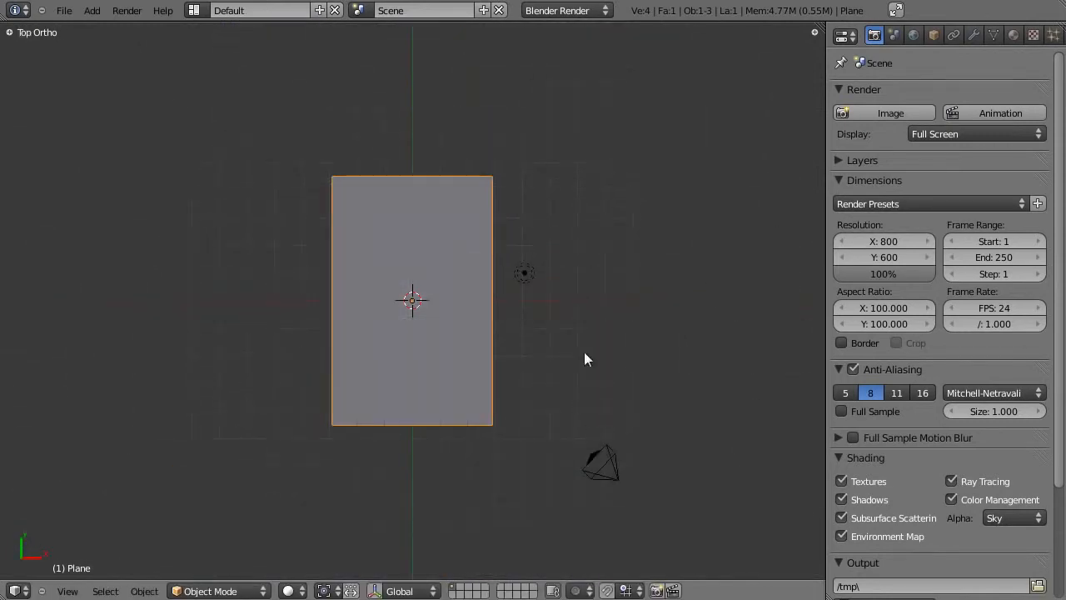
right_click(608, 456)
key(g)
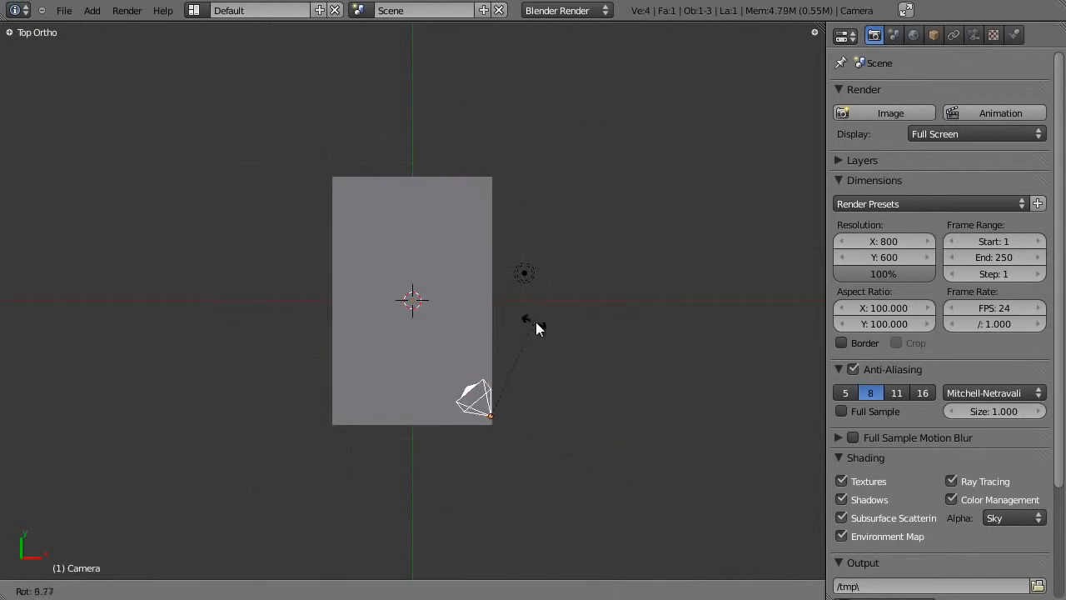
click(533, 314)
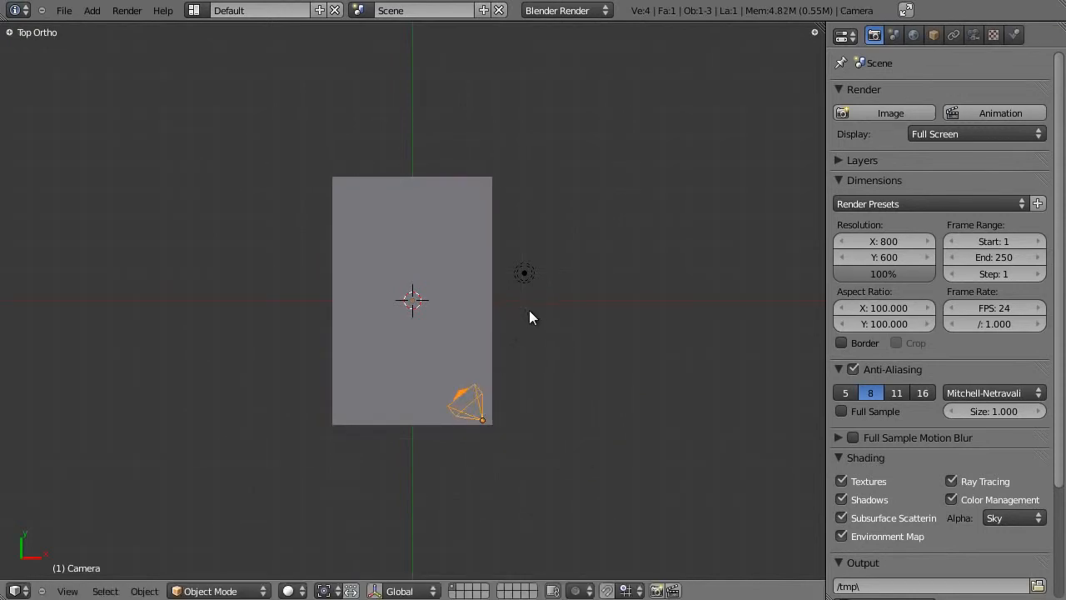
In Edit Mode, select the three vertices of the floor's -X and +Y edges and extrude them up along Z as two walls
right_click(393, 290)
key(Tab)
middle_drag(392, 290, 357, 158)
key(a)
right_drag(319, 379, 336, 297)
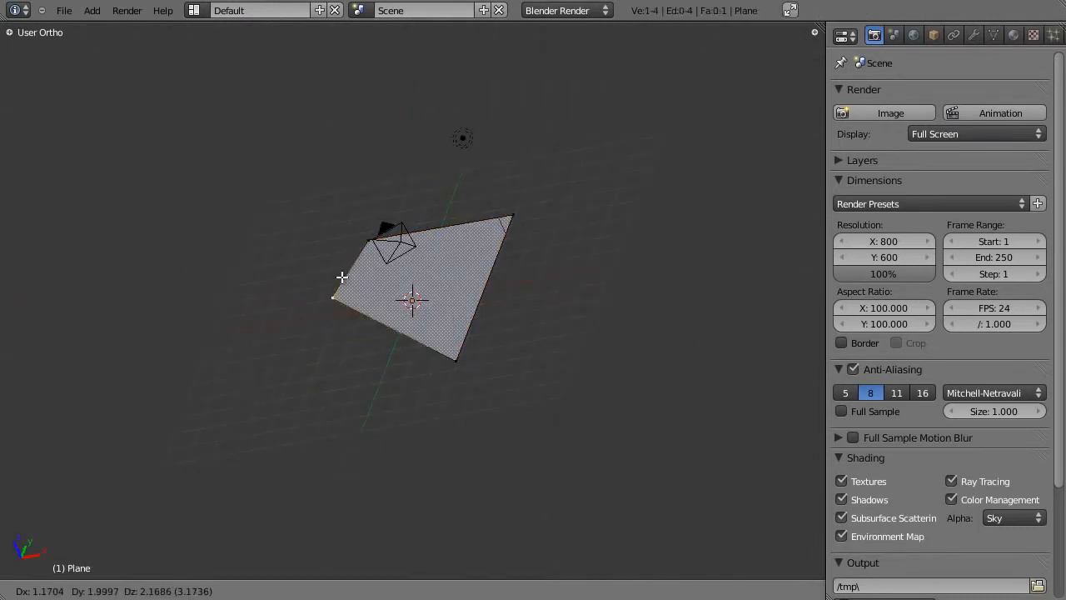
right_click(358, 250)
right_click(372, 240)
shift+right_click(321, 386)
shift+right_click(508, 213)
key(e)
key(z)
click(465, 115)
middle_drag(464, 257, 488, 273)
key(Tab)
middle_drag(382, 180, 310, 269)
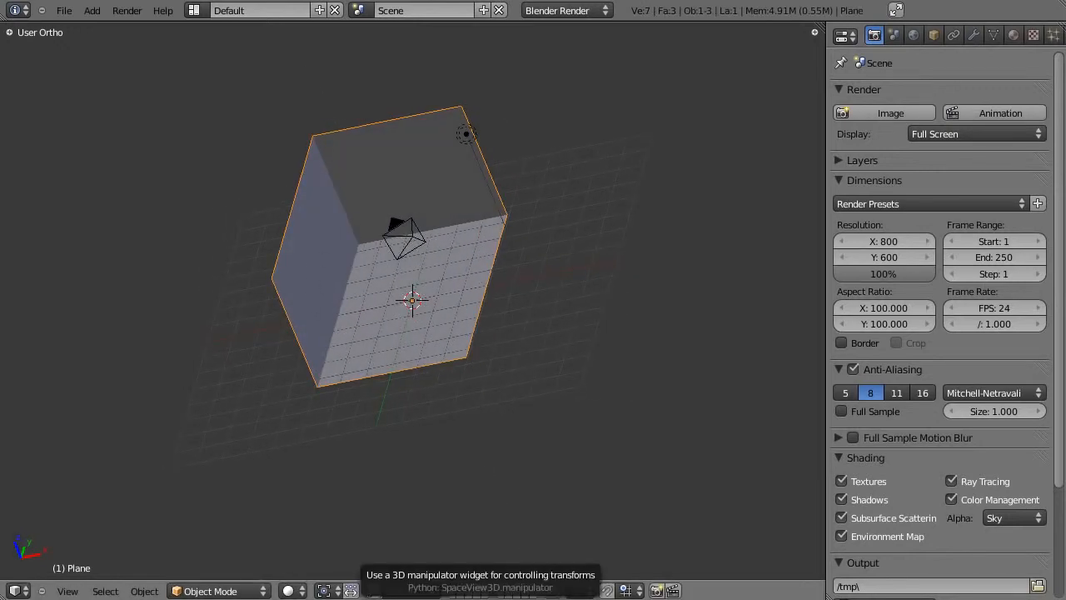
Check the kitchen reference photo's viewpoint and lower the camera along the Z axis in the camera view
click(375, 599)
scroll(623, 355, down, 5)
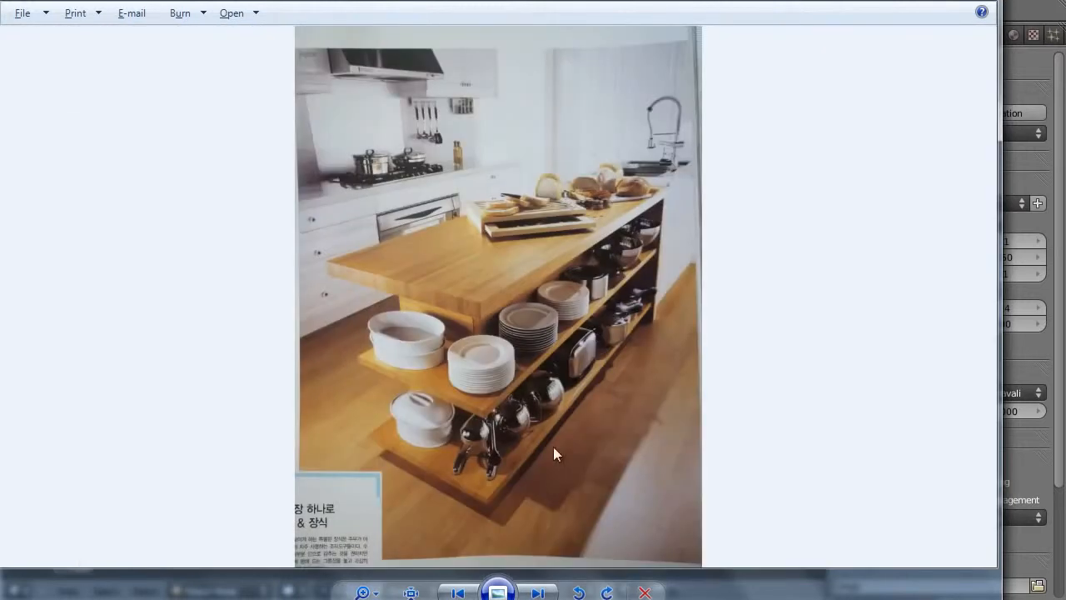
key(alt+Tab)
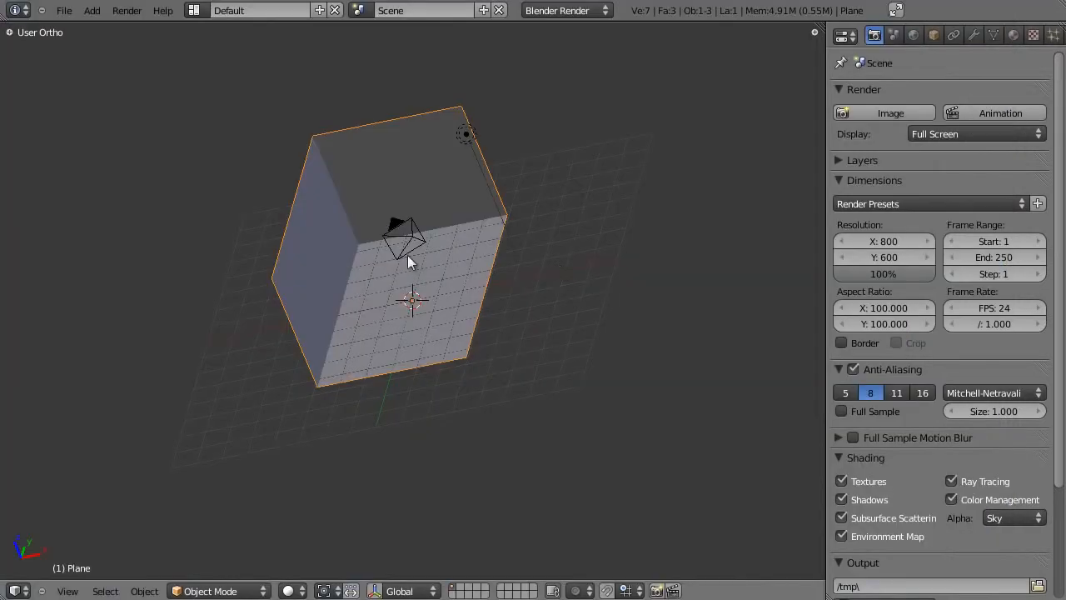
key(KP_0)
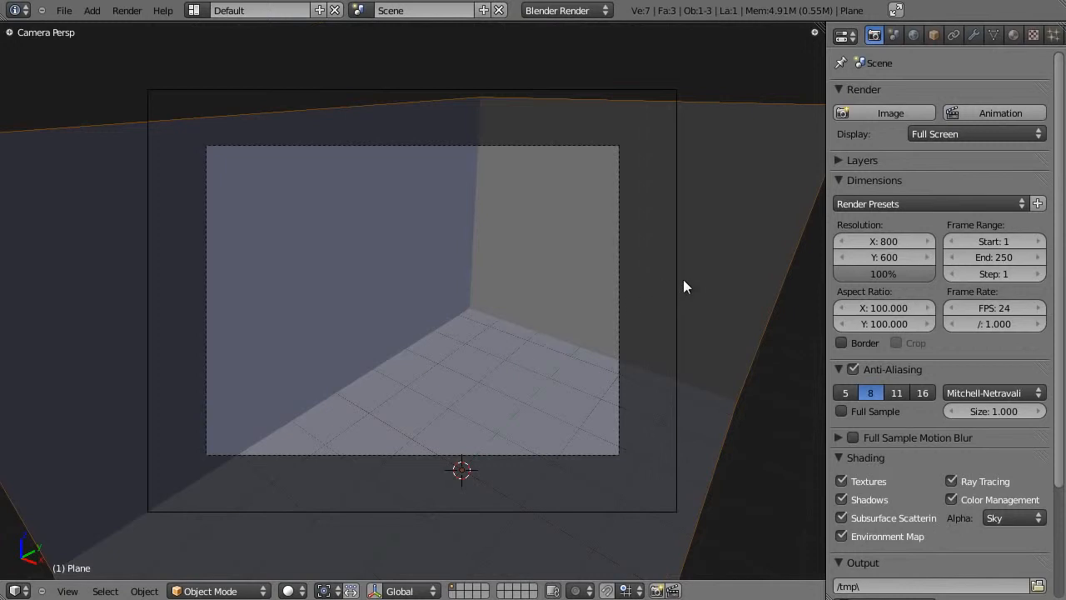
right_click(677, 256)
key(g)
key(z)
click(672, 365)
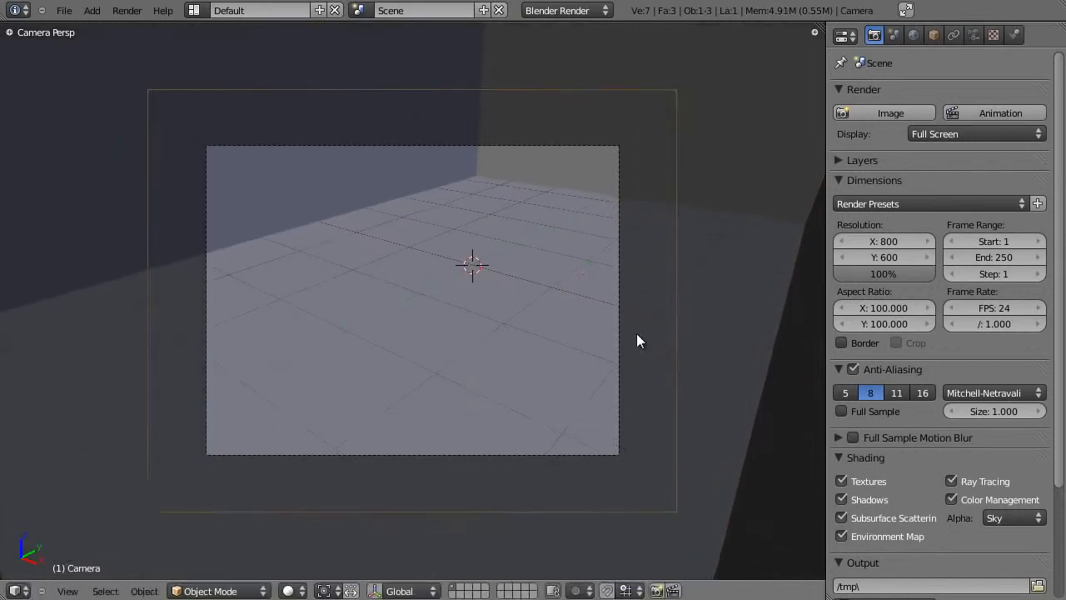
Tilt the camera up with a trackball rotation and compare its view with the kitchen reference photo
key(r)
key(r)
click(711, 284)
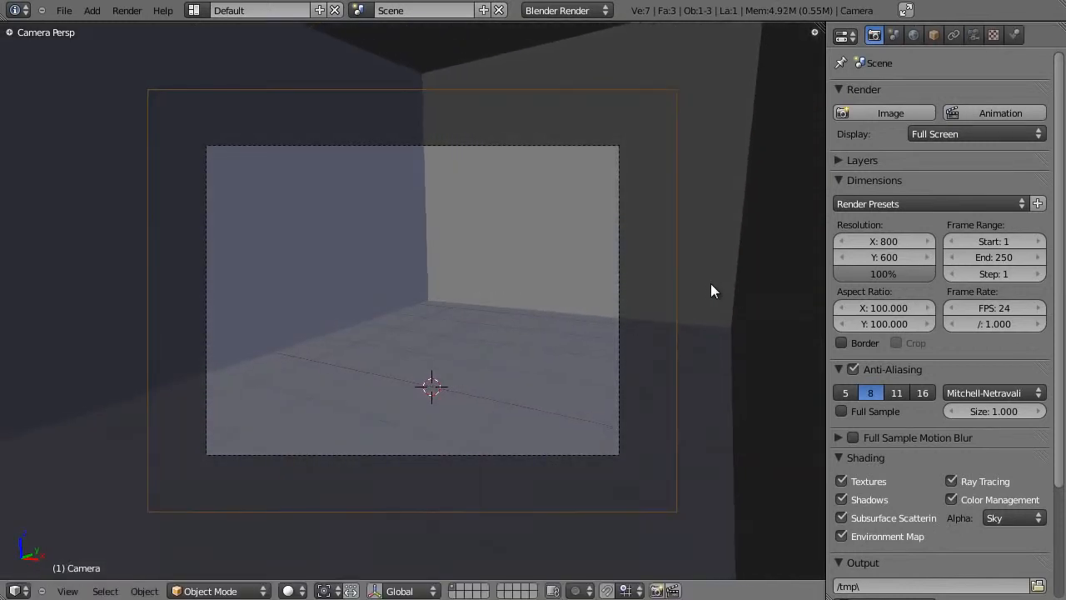
key(alt+Tab)
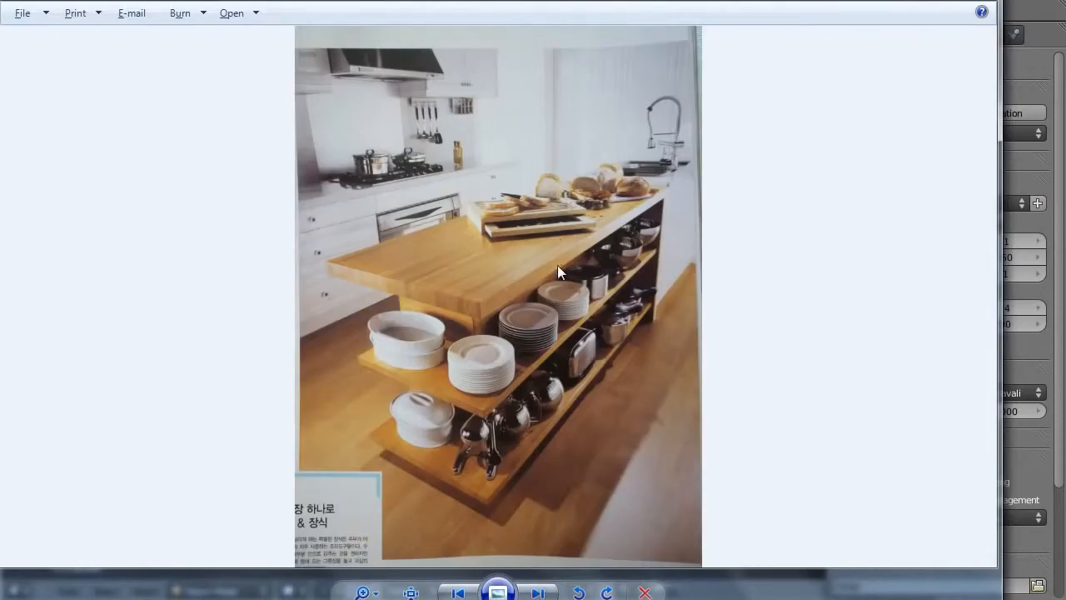
key(alt+Tab)
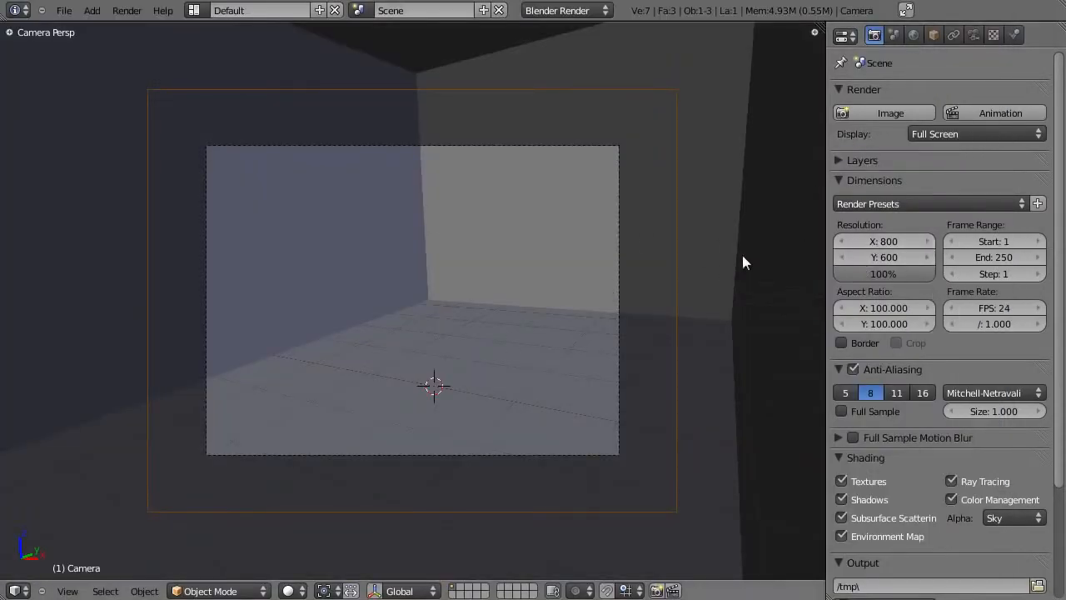
key(alt+Tab)
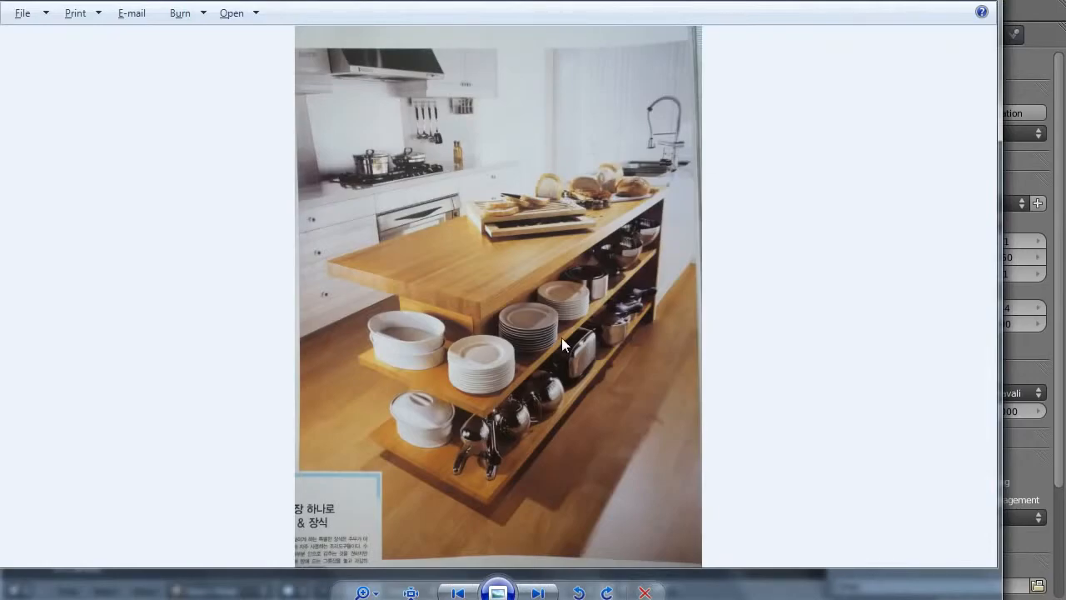
key(alt+Tab)
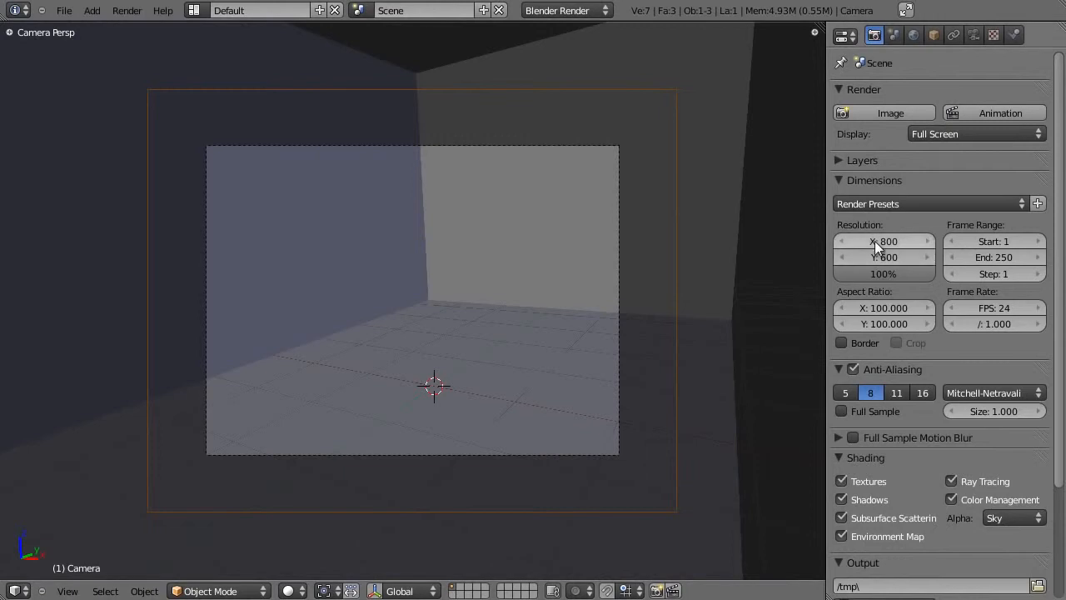
Set the render resolution to 1000 by 1200 pixels for a portrait frame
key(Tab)
text(12)
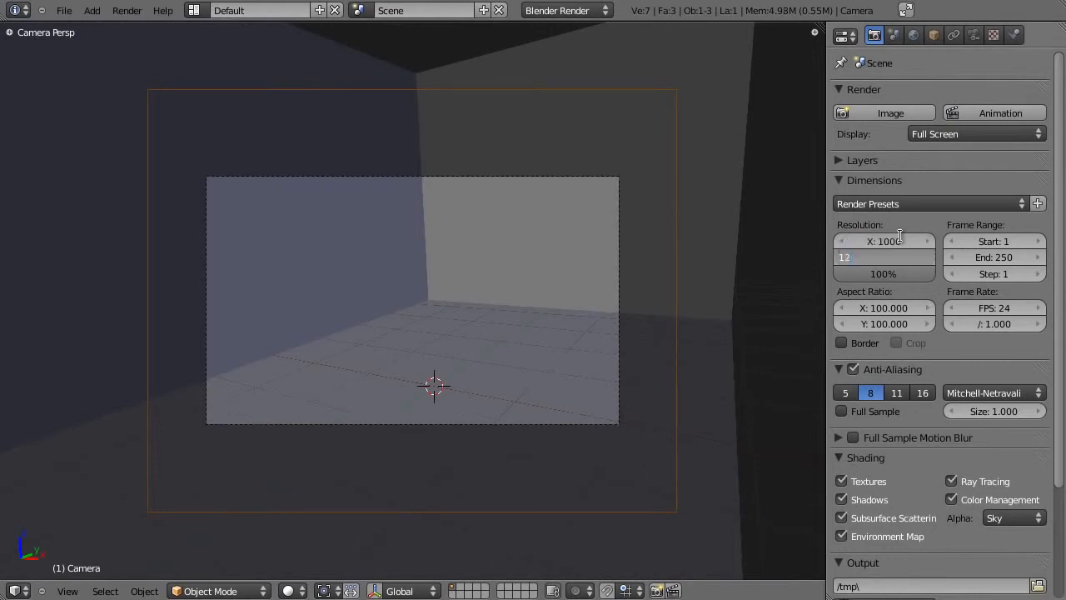
key(Return)
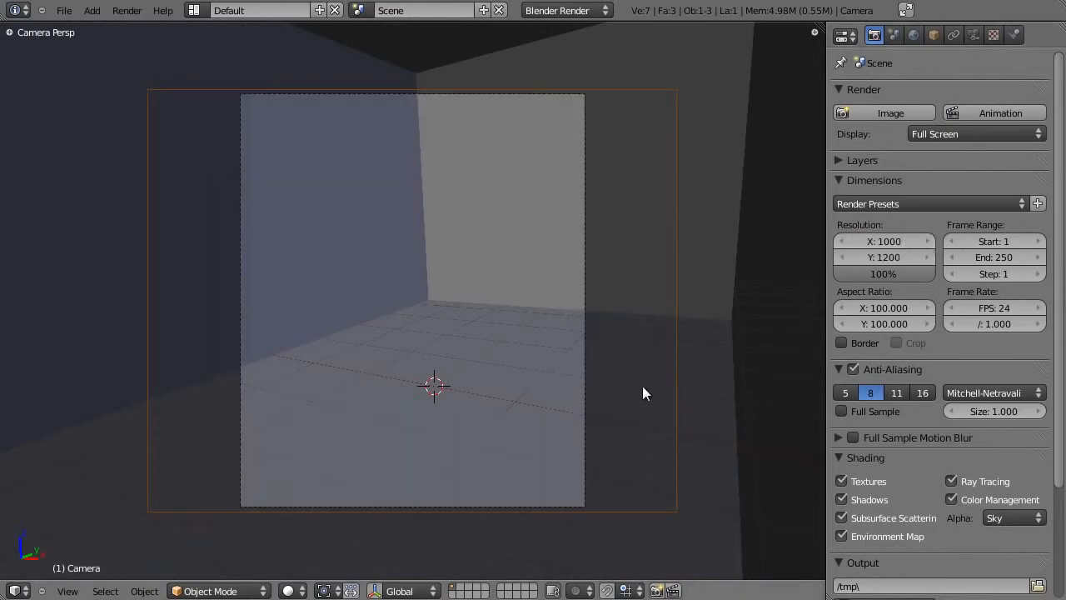
Compare with the reference photo, adjust the camera's trackball rotation and shift it slightly along its local Z axis
key(alt+Tab)
key(alt+Tab)
key(alt+Tab)
key(alt+Tab)
key(r)
key(r)
click(674, 299)
key(g)
key(z)
key(z)
click(670, 312)
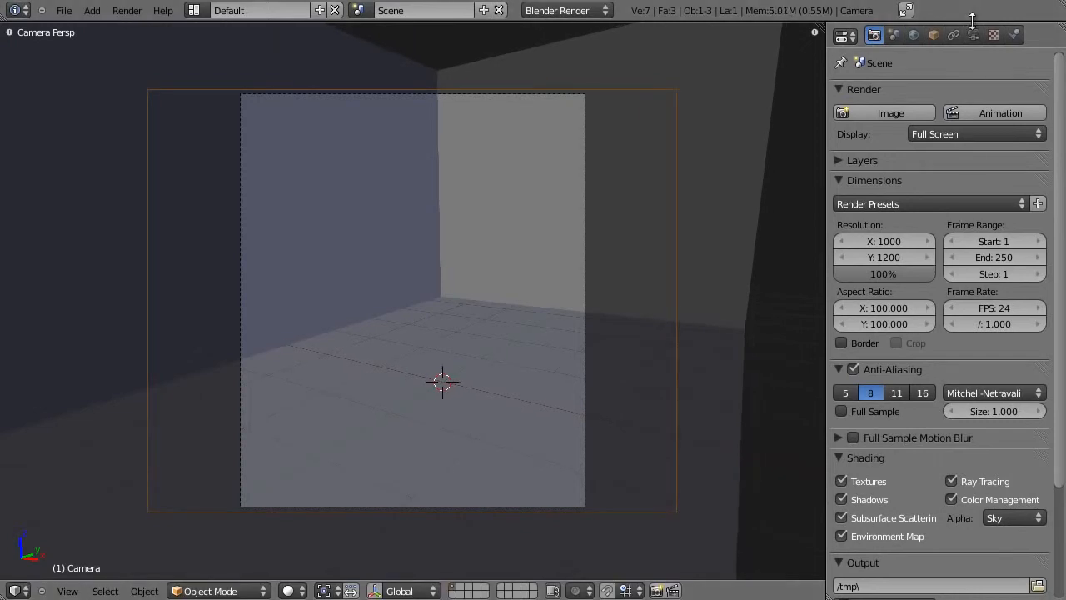
Set the camera's perspective lens value to 30 millimetres
click(974, 33)
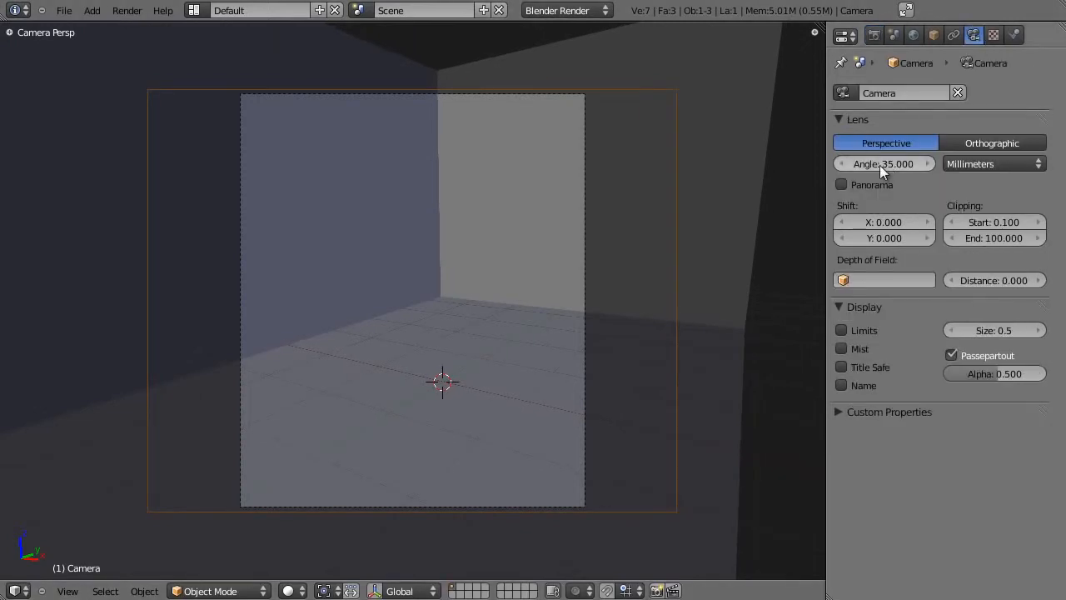
click(787, 447)
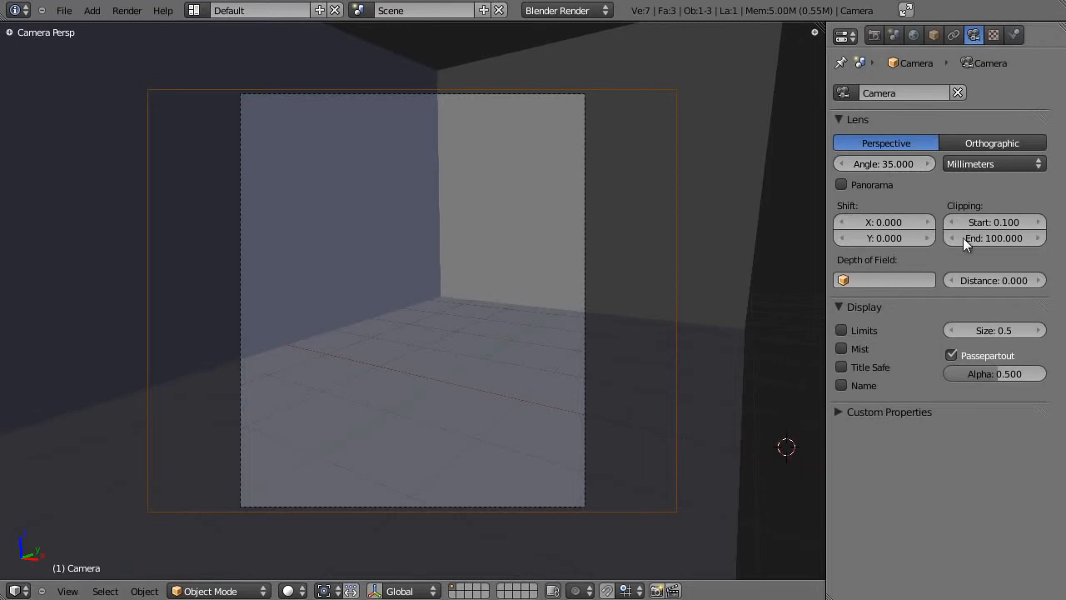
click(891, 163)
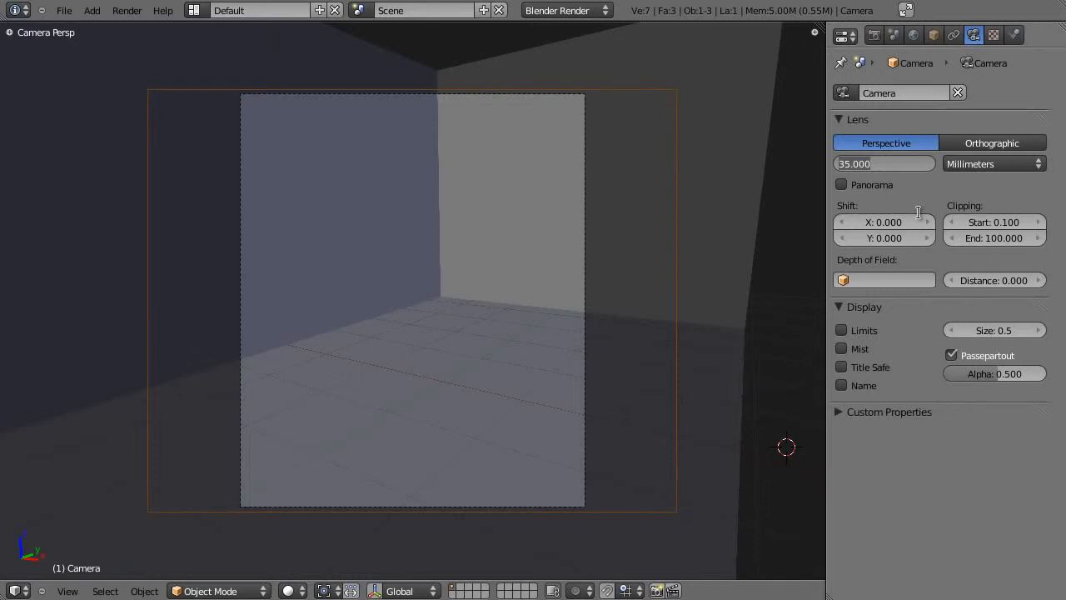
text(0)
key(Return)
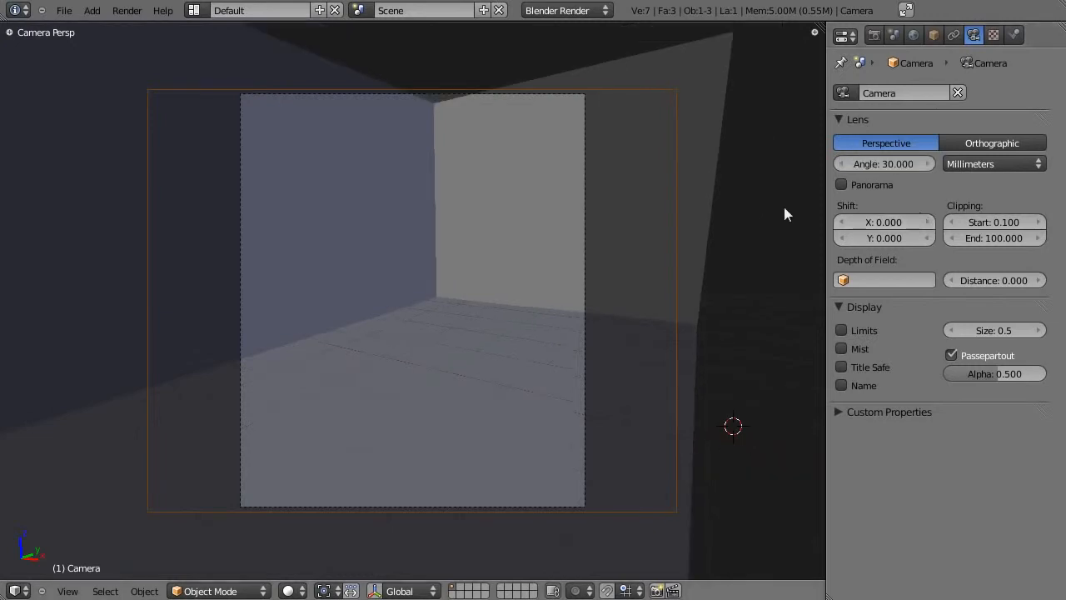
Tilt the camera slightly down with a trackball rotation and roll it by a fraction of a degree
key(r)
key(r)
click(638, 168)
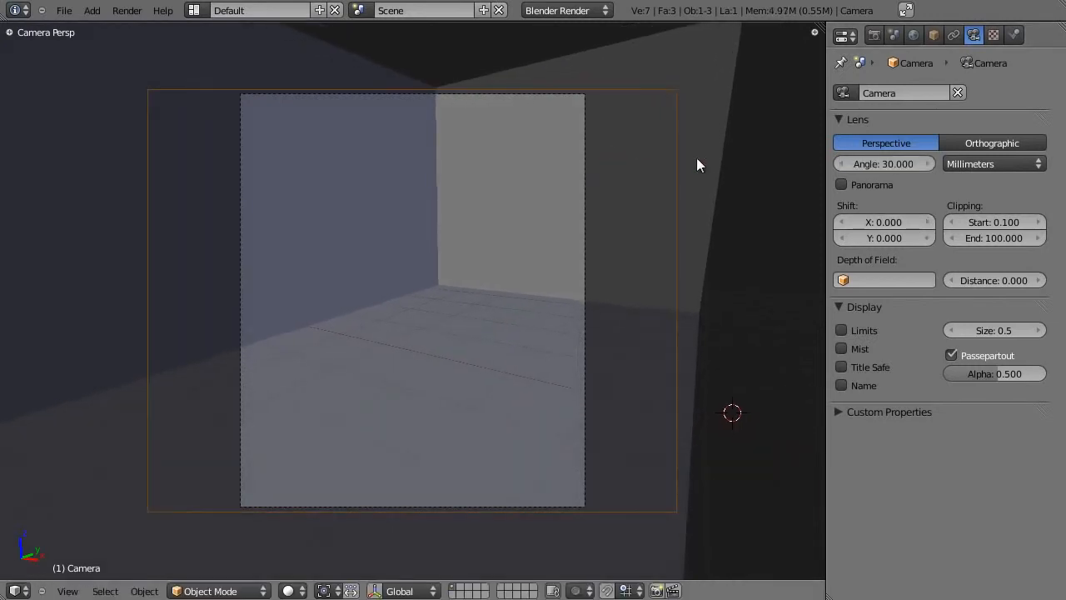
key(r)
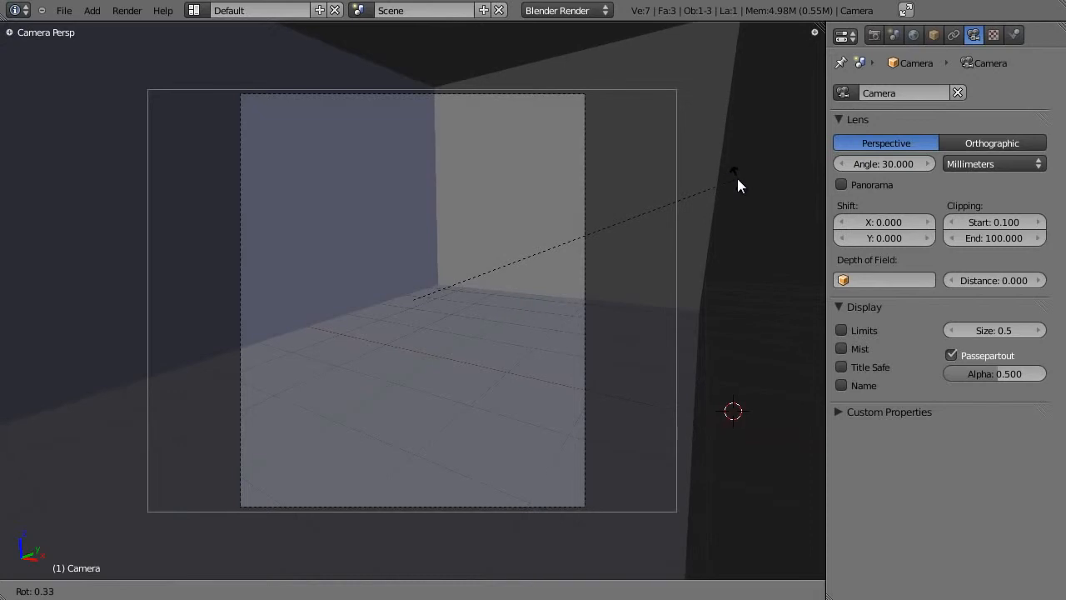
click(737, 185)
In the top view, snap the 3D cursor to the floor plane's origin and add a cube there
key(KP_7)
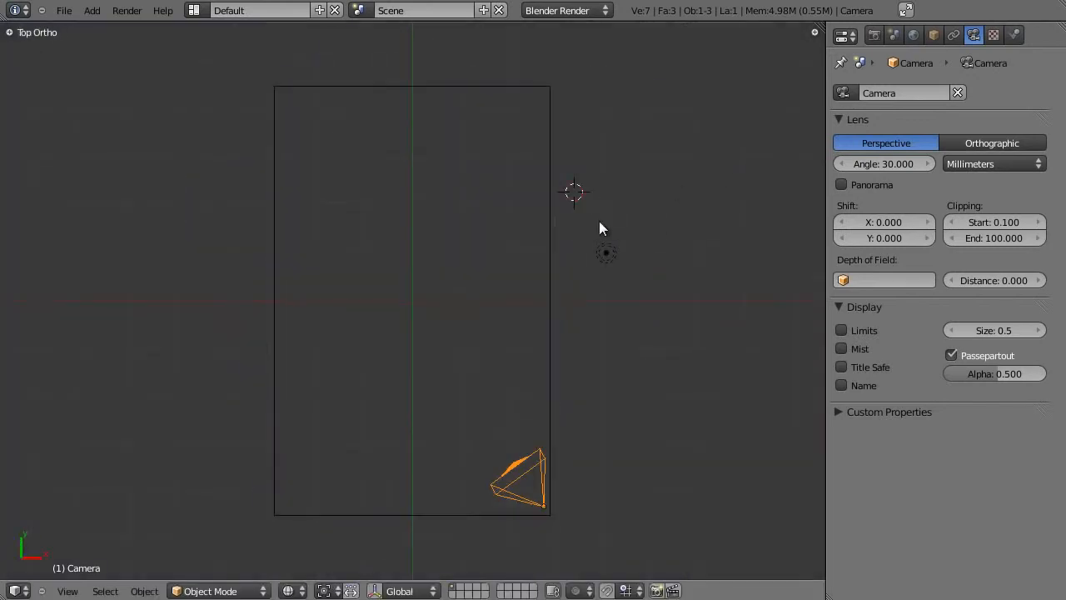
right_click(443, 301)
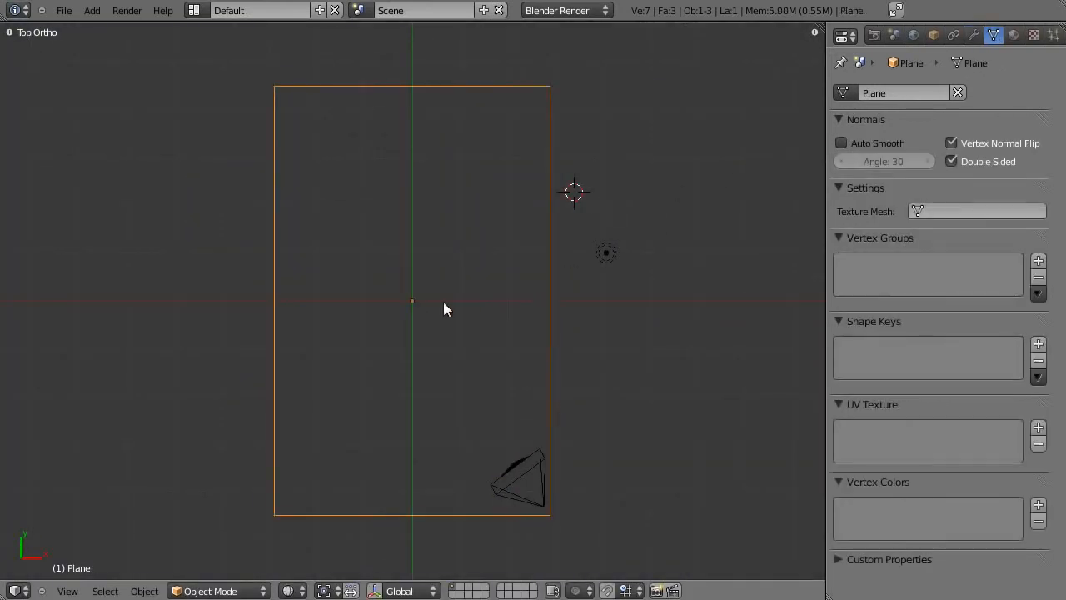
key(shift+a)
key(shift+s)
click(483, 248)
scroll(510, 300, down, 2)
key(shift+a)
mouse_move(506, 307)
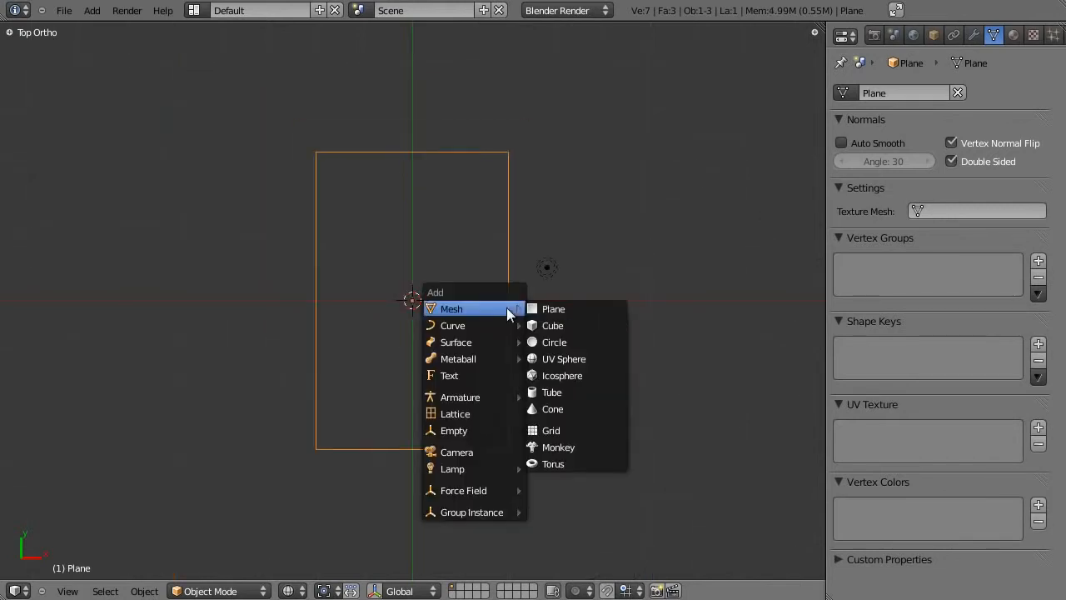
click(552, 326)
Position the cube on the floor, stretch it along the Y axis and adjust its width along X as the kitchen island
key(g)
click(578, 327)
key(s)
key(y)
click(617, 524)
key(g)
click(648, 446)
key(s)
key(x)
click(693, 391)
In the camera view, reposition the island block and raise it along the Z axis to match the reference photo
key(KP_0)
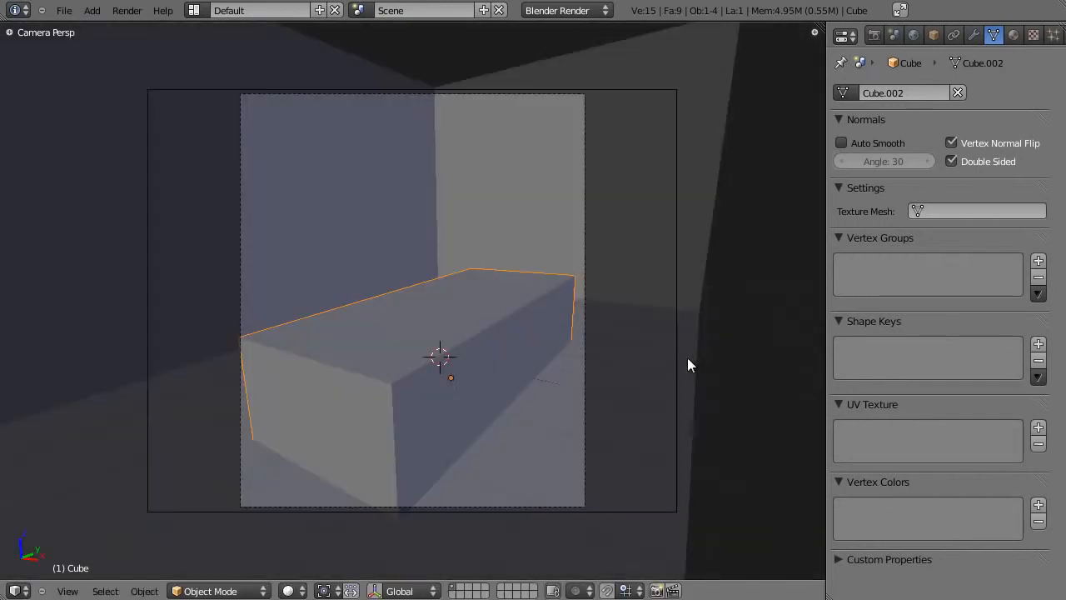
key(g)
click(587, 356)
key(g)
key(z)
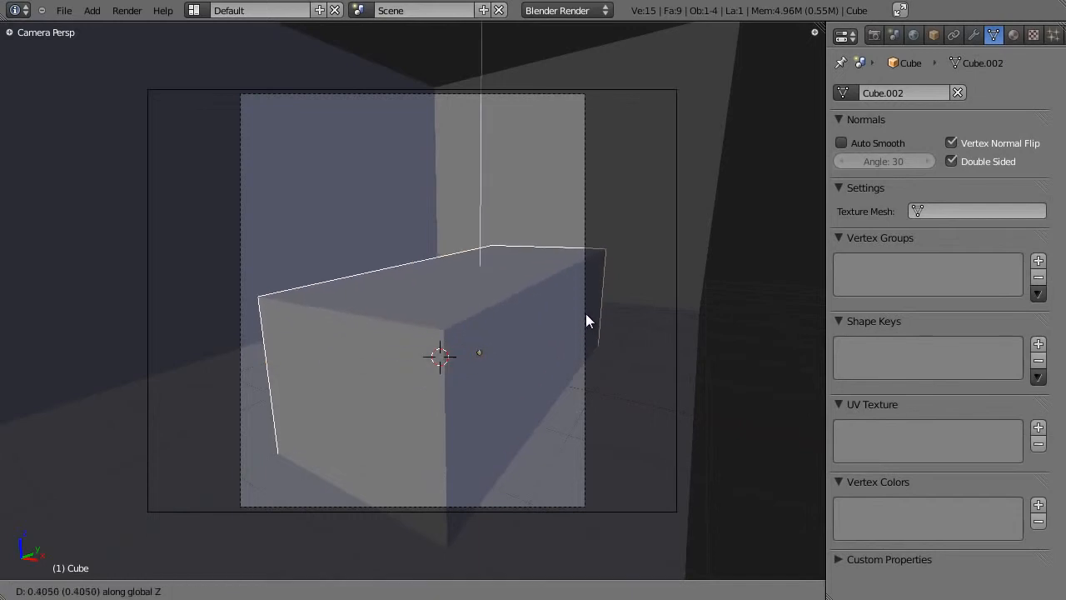
key(alt+Tab)
key(alt+Tab)
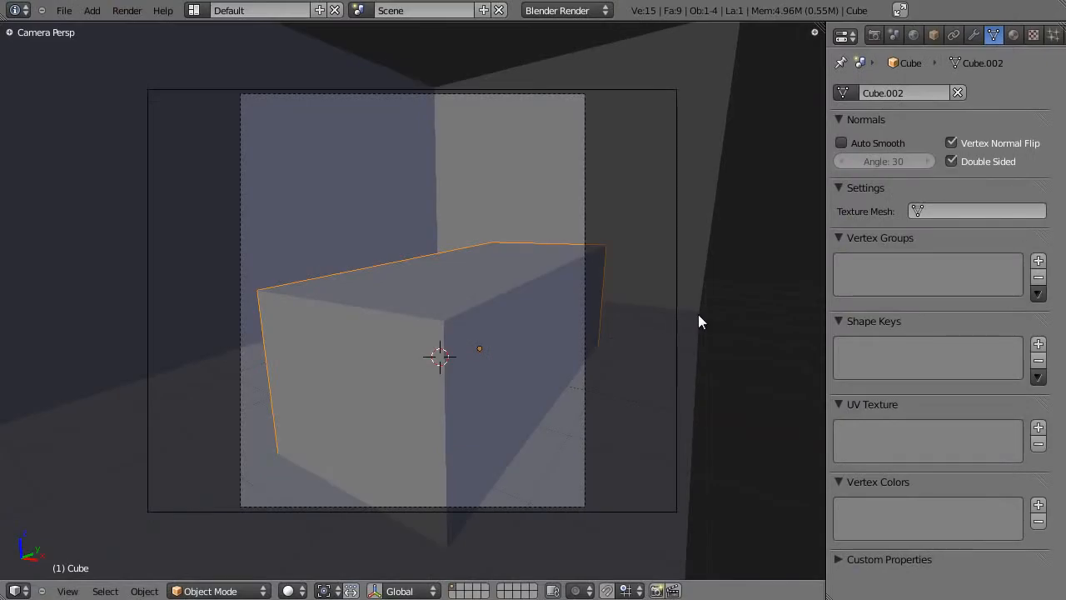
Narrow the island block along the X axis and shift it slightly, checking its proportions against the reference photo
key(s)
key(x)
click(645, 306)
key(alt+Tab)
key(alt+Tab)
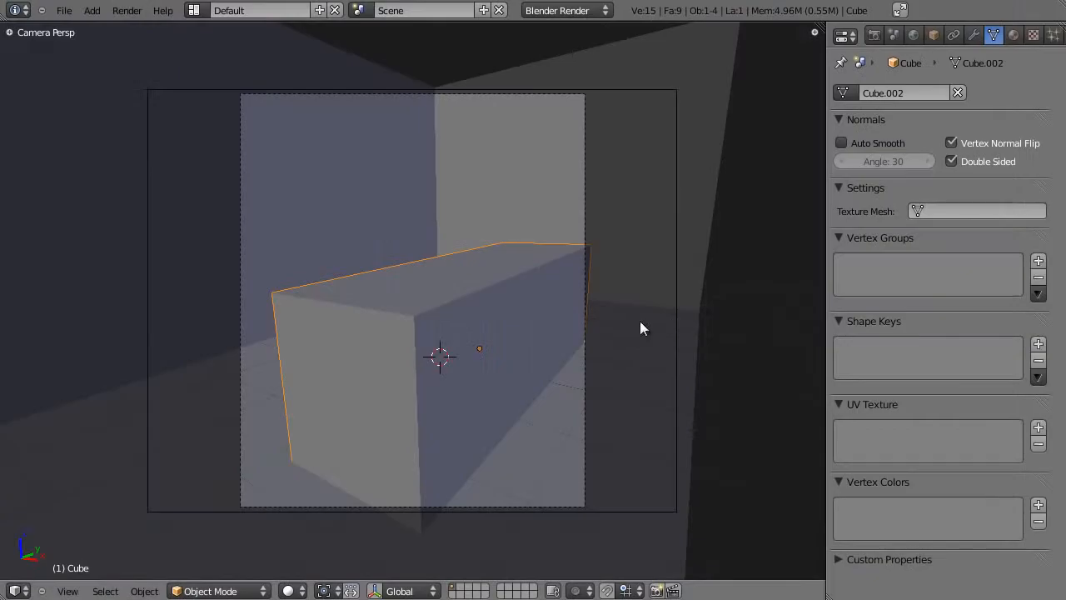
key(alt+Tab)
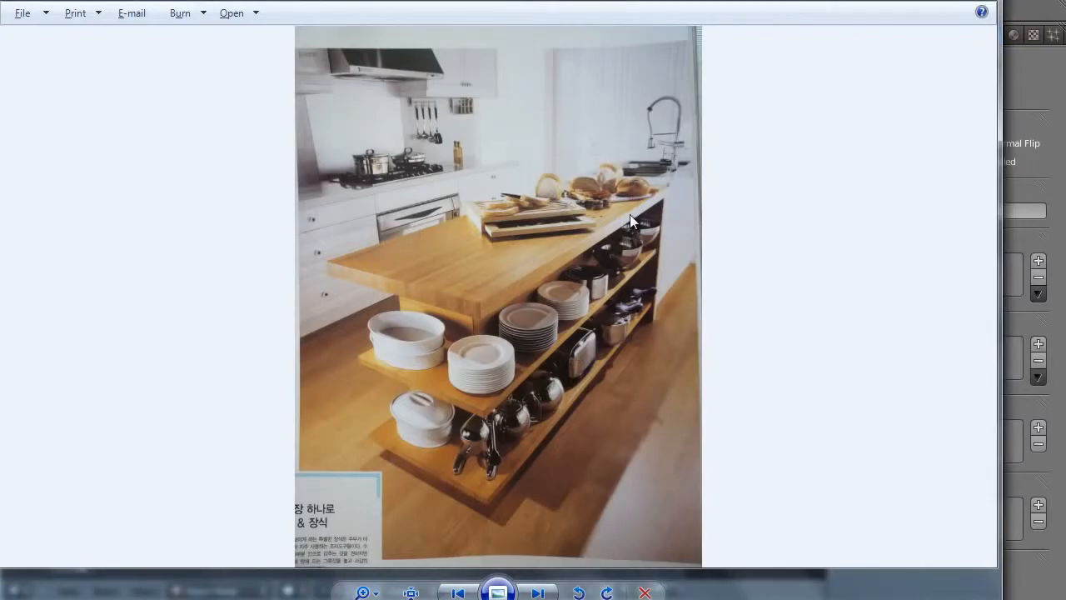
key(alt+Tab)
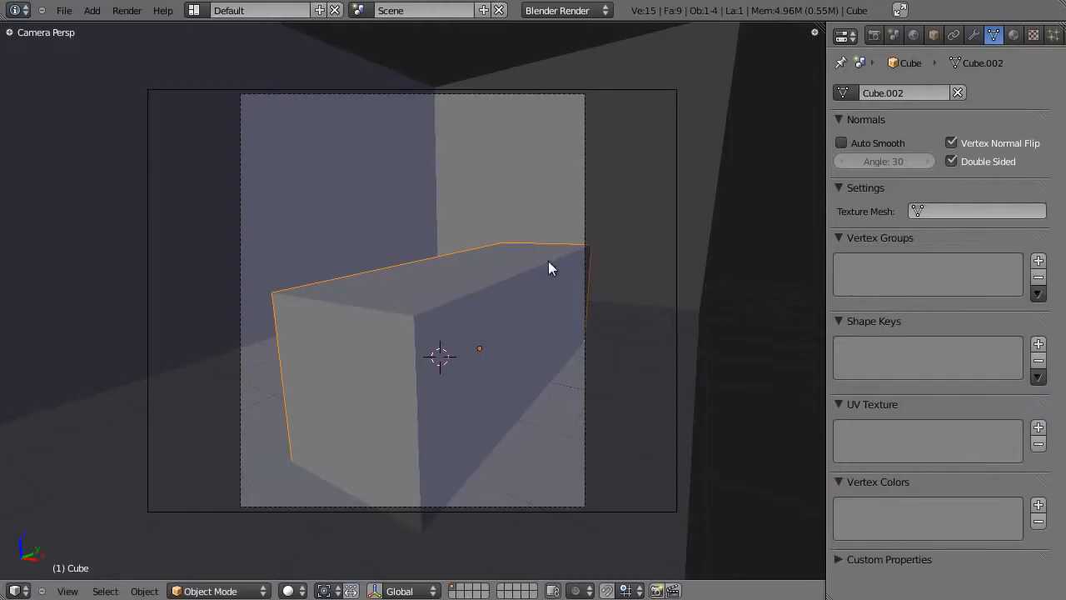
key(alt+Tab)
key(alt+Tab)
key(g)
click(586, 277)
Duplicate the island block about 3 units along negative X as the counter beside the wall
key(shift+d)
key(x)
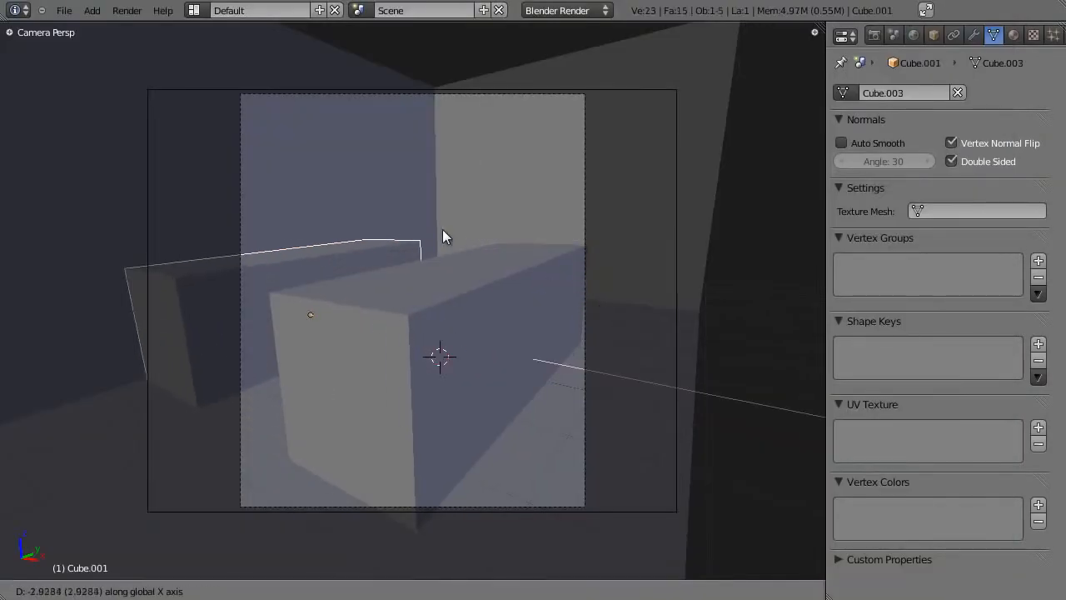
click(431, 225)
Inspect the placement of both blocks from outside the room and compare the camera view with the reference photo
middle_drag(437, 225, 364, 353)
scroll(432, 307, down, 6)
key(alt+Tab)
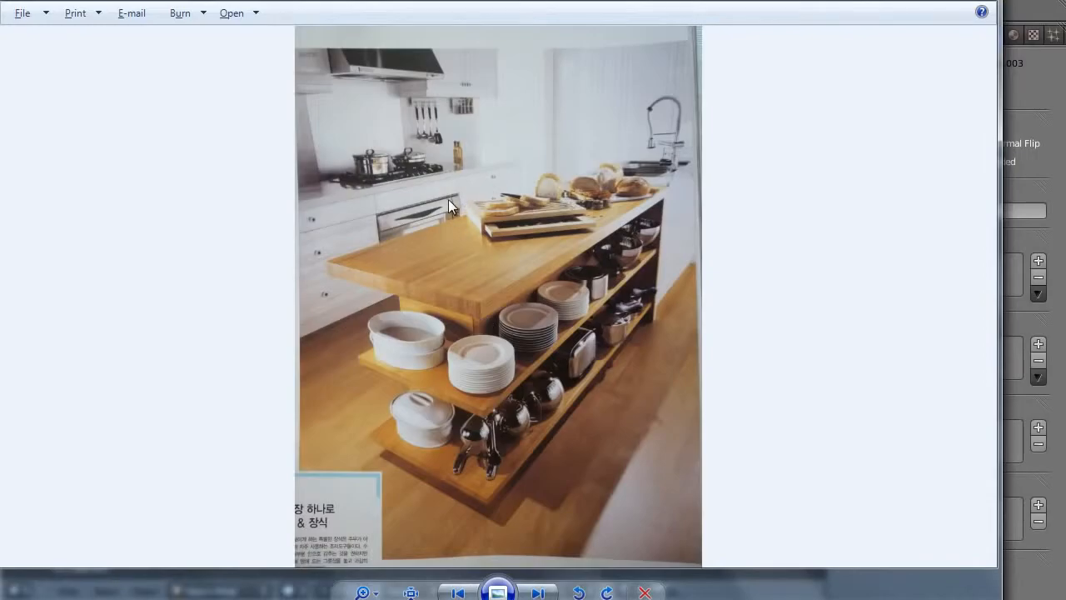
key(alt+Tab)
scroll(373, 364, up, 5)
shift+middle_drag(371, 367, 530, 247)
scroll(519, 272, up, 2)
scroll(508, 266, down, 8)
right_click(476, 286)
key(KP_0)
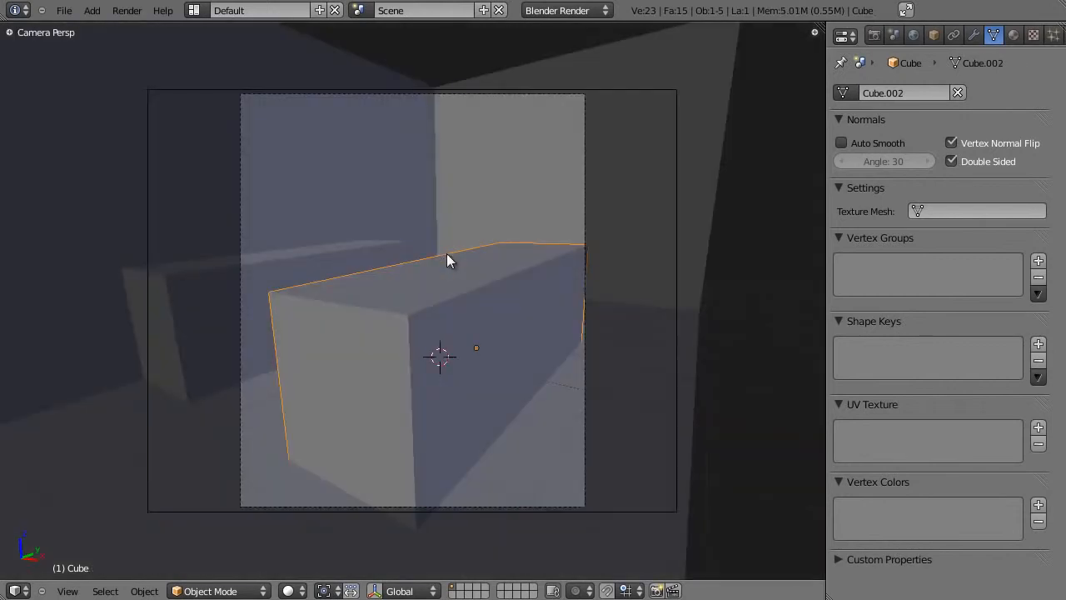
key(alt+Tab)
key(alt+Tab)
Select the camera, then adjust its rotation and distance so the whole island block fits inside the frame
right_click(671, 305)
right_click(674, 301)
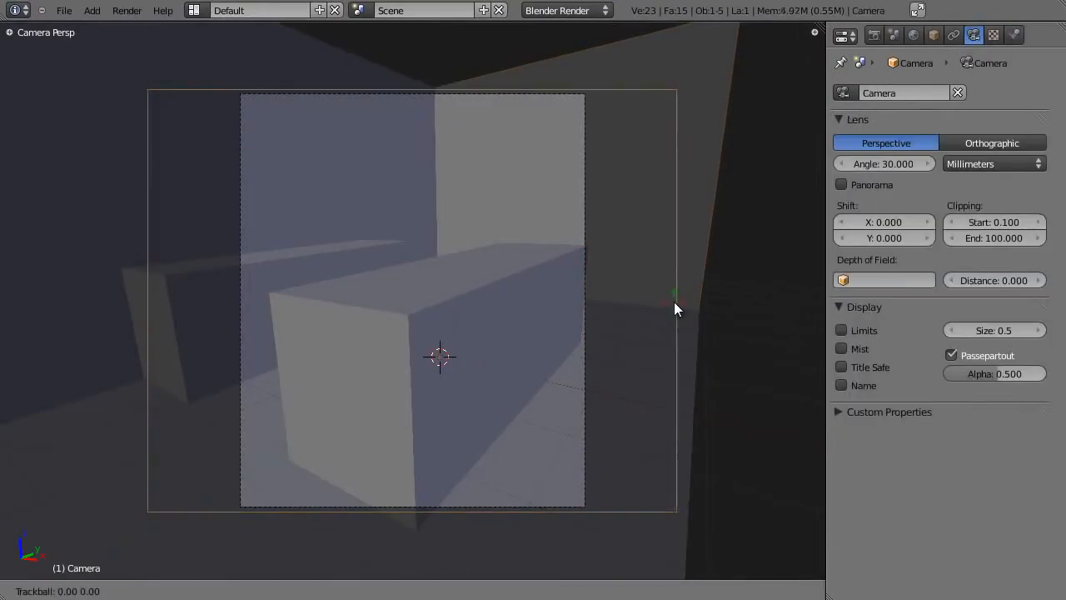
key(r)
key(r)
click(657, 301)
key(r)
key(r)
click(654, 324)
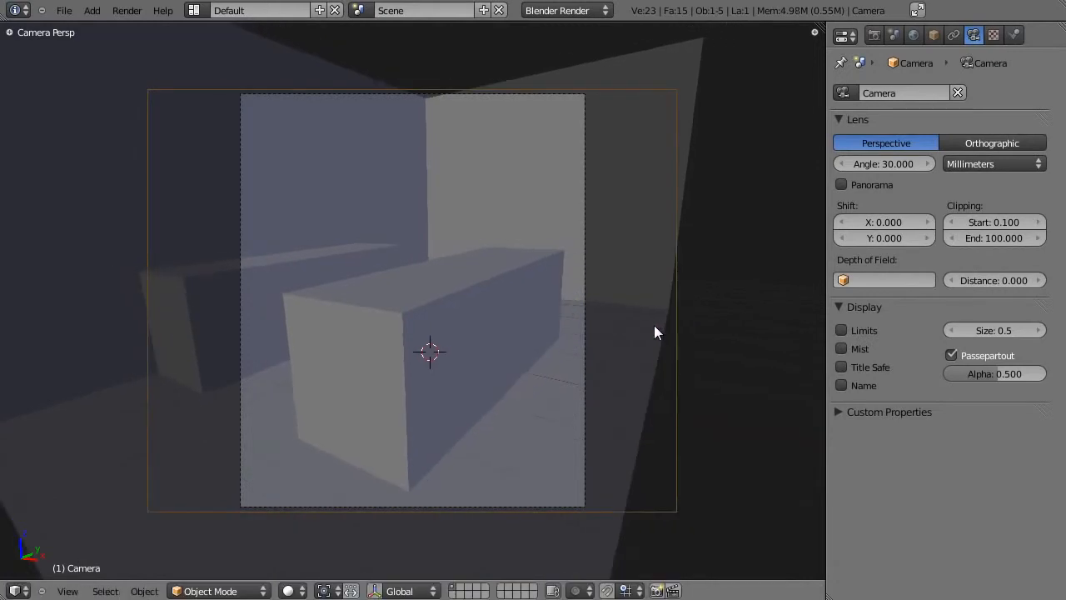
Compare the framing with the reference photo and readjust the camera so the island block appears smaller in the frame
key(alt+Tab)
key(alt+Tab)
middle_drag(594, 309, 576, 307)
key(KP_0)
key(r)
key(r)
click(572, 173)
key(alt+Tab)
key(alt+Tab)
key(r)
key(r)
click(568, 197)
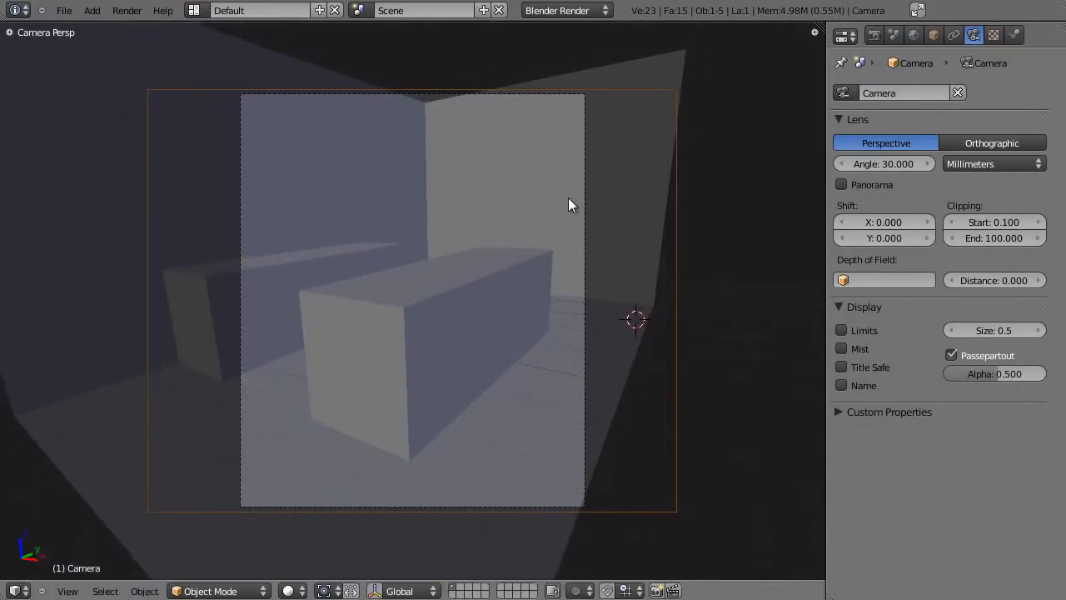
Readjust the camera's rotation and distance so the island block fills more of the frame
key(r)
key(r)
click(563, 170)
key(r)
key(r)
click(580, 175)
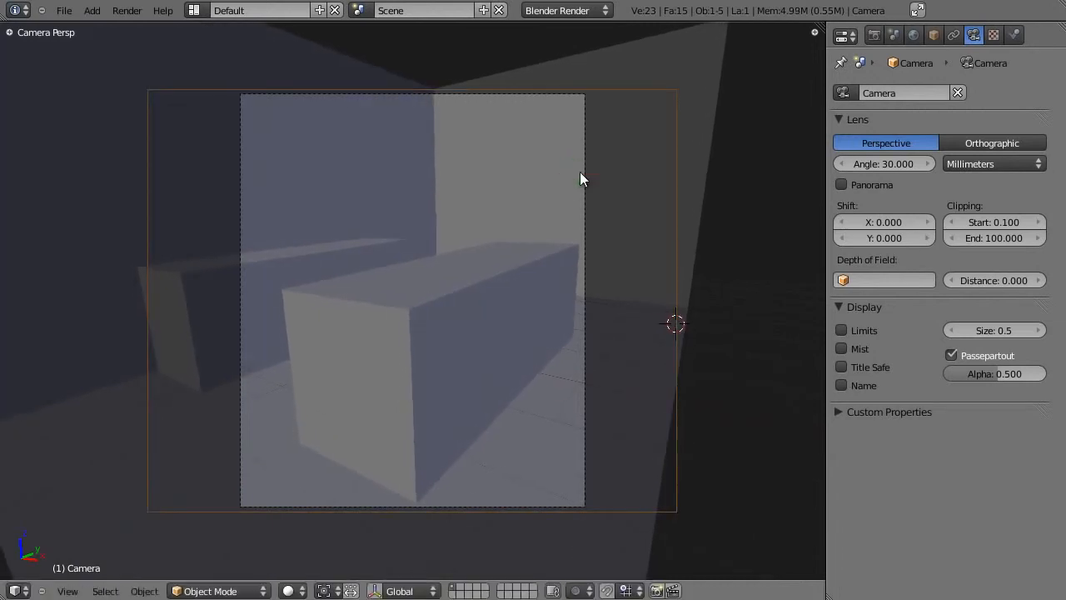
Try a 20 mm camera lens value and restore it to 30 mm
text(20)
key(Return)
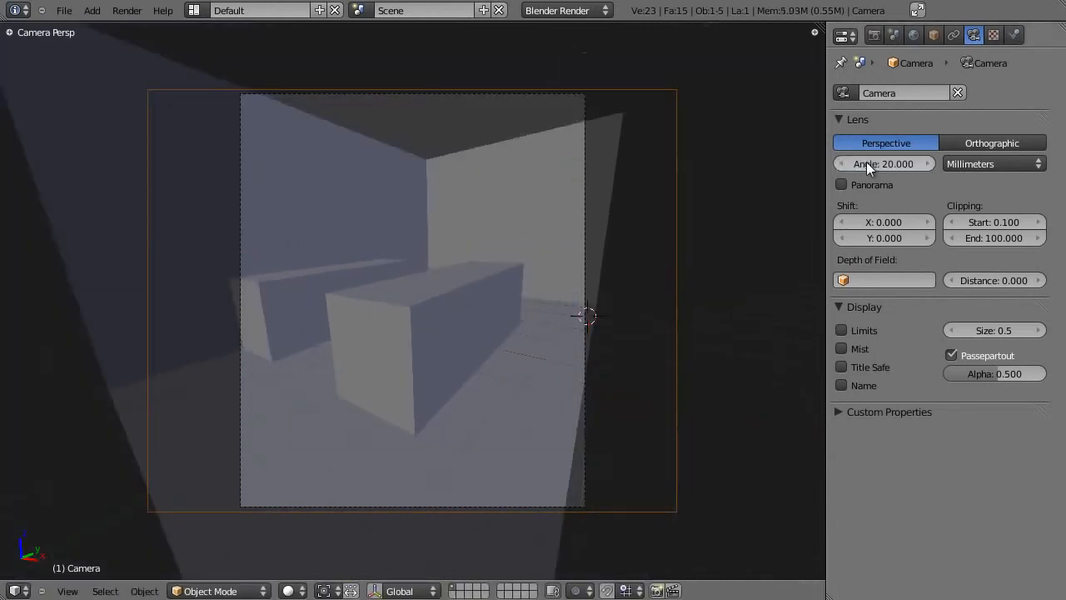
key(g)
key(z)
key(z)
right_click(495, 183)
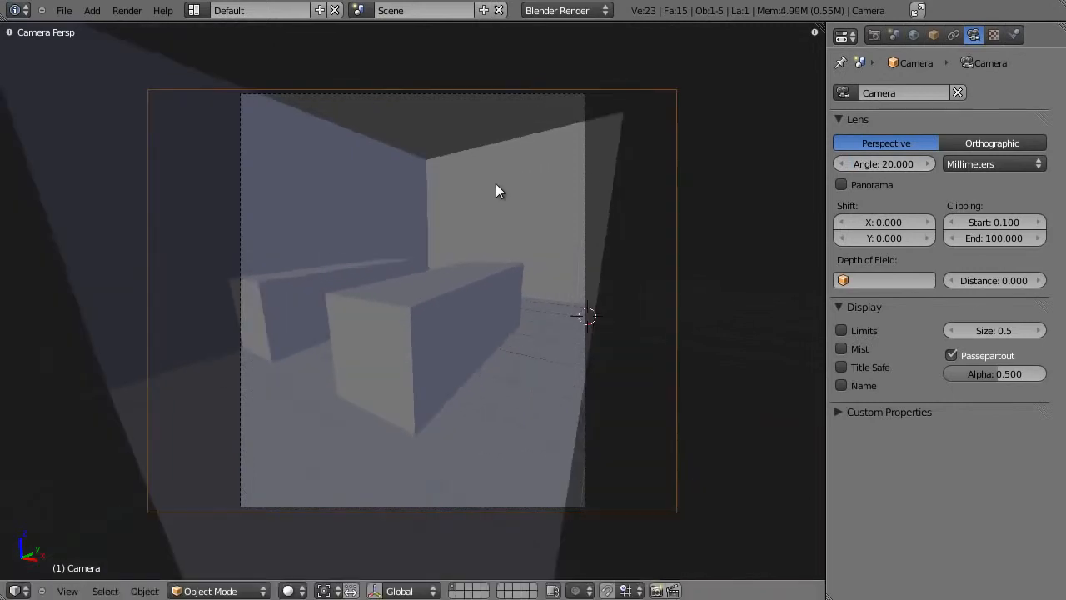
text(30)
key(Return)
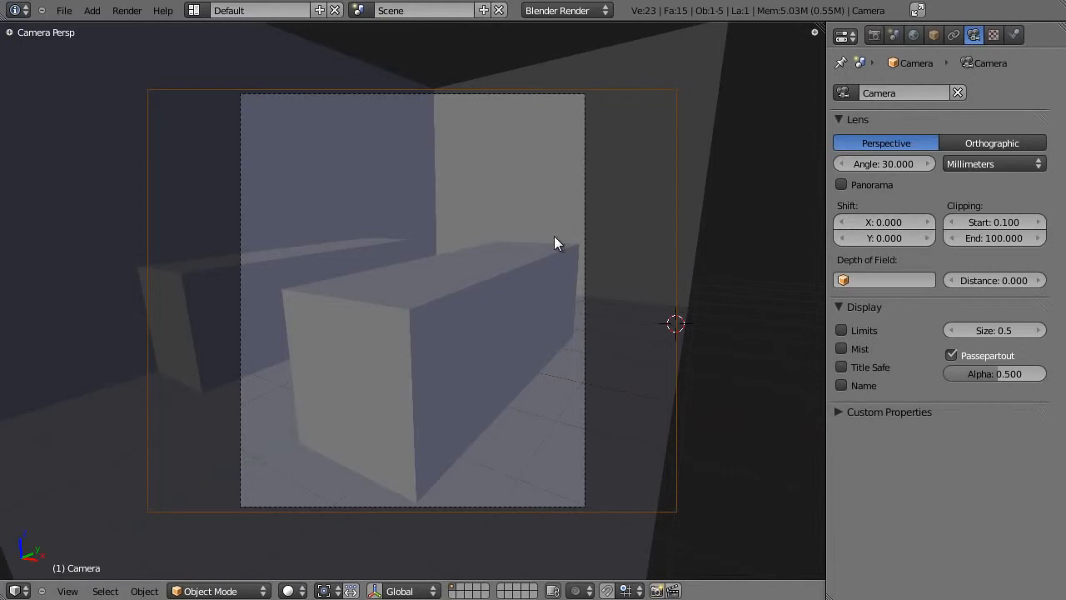
Move the camera slightly back along its local Z axis
key(g)
key(z)
key(z)
click(549, 257)
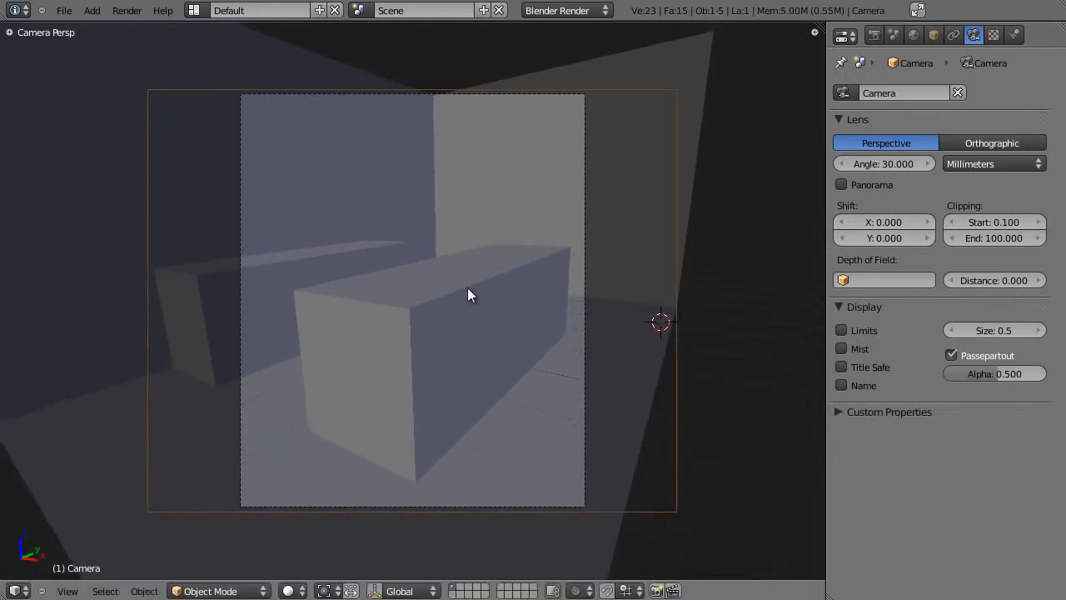
Add a loop cut across the width of the island block, dividing it into a front and a far section
right_click(466, 308)
scroll(500, 325, up, 4)
scroll(525, 327, down, 6)
scroll(528, 332, up, 2)
key(Tab)
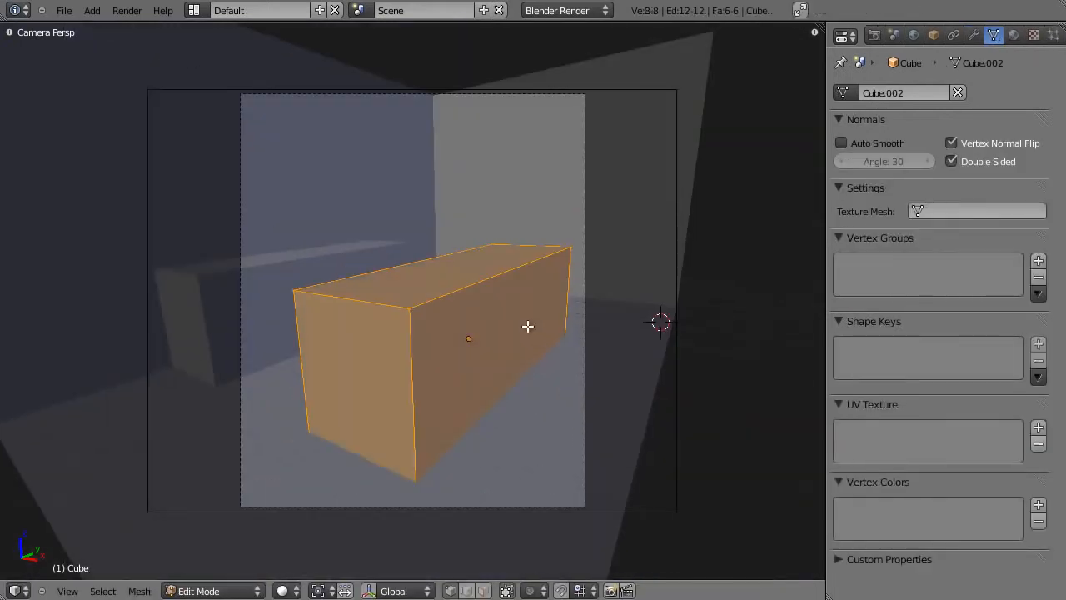
key(Tab)
key(Tab)
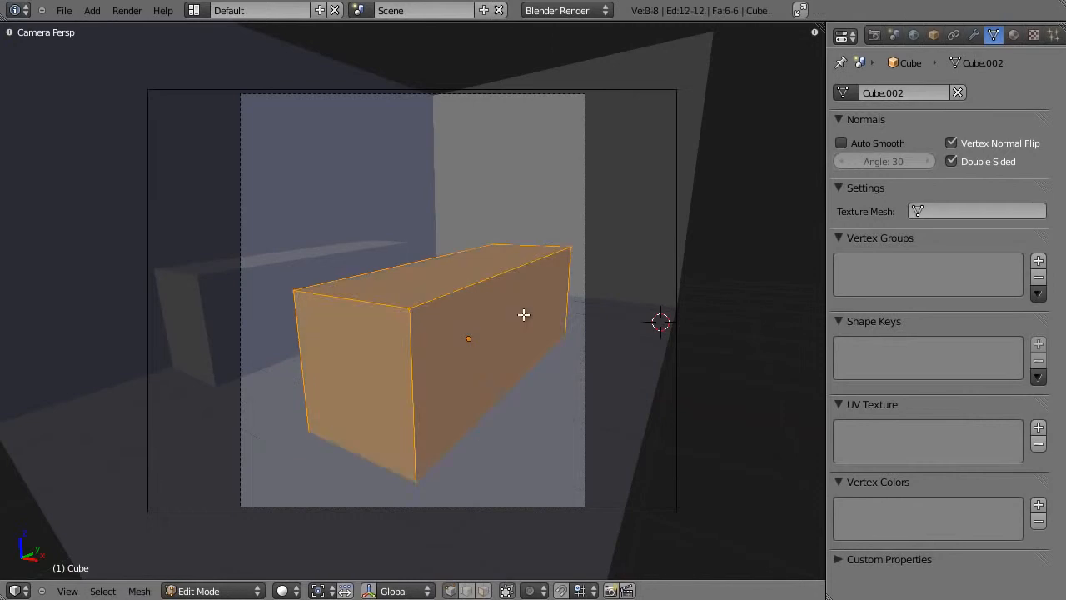
key(a)
key(ctrl+r)
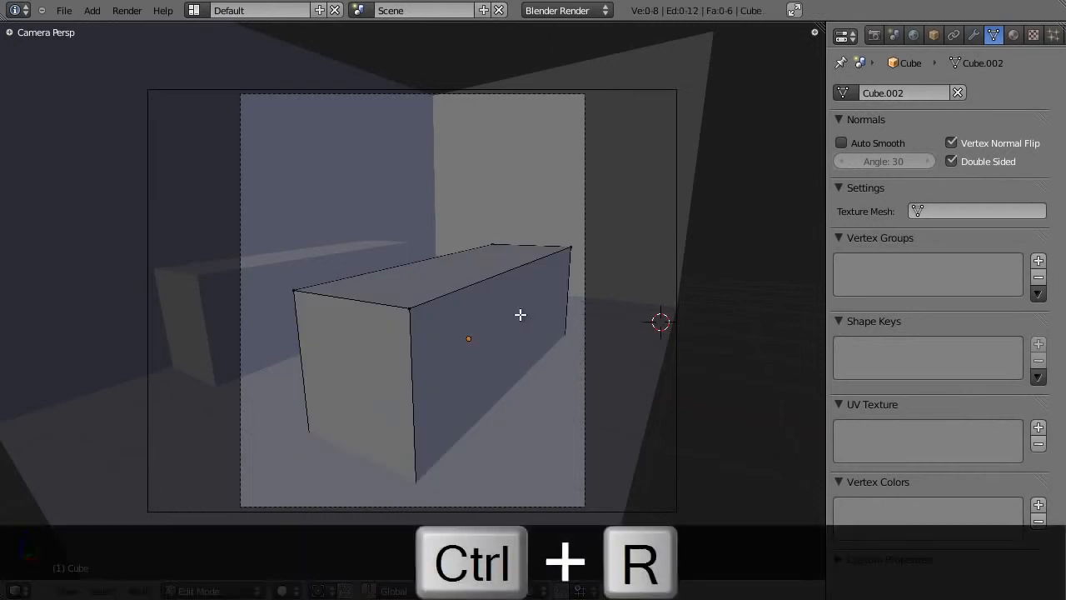
click(498, 278)
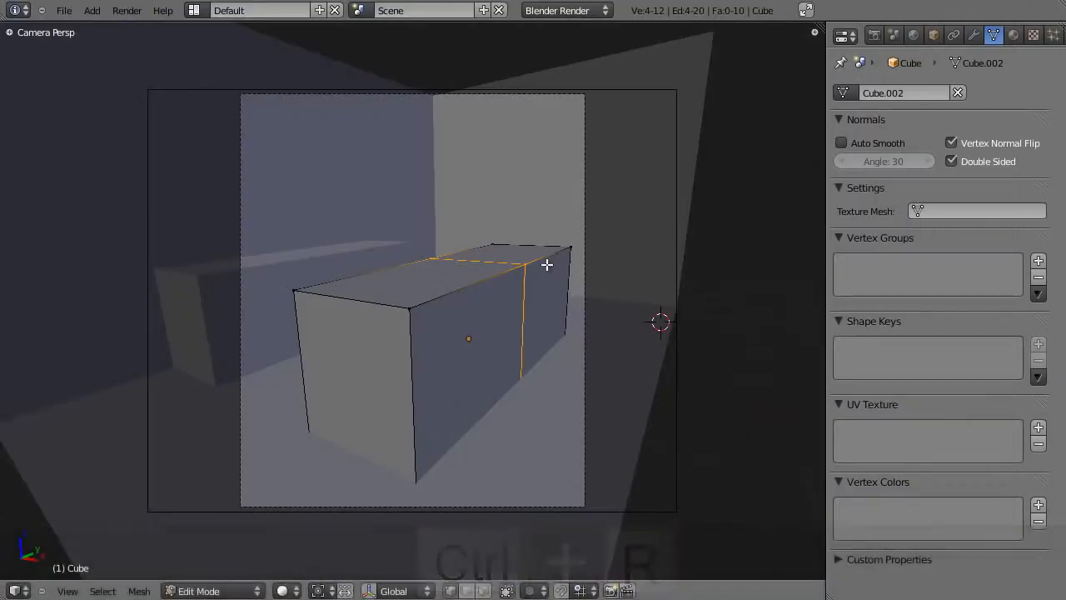
Extend the far end face of the island block outward along the Y axis
middle_drag(545, 264, 478, 312)
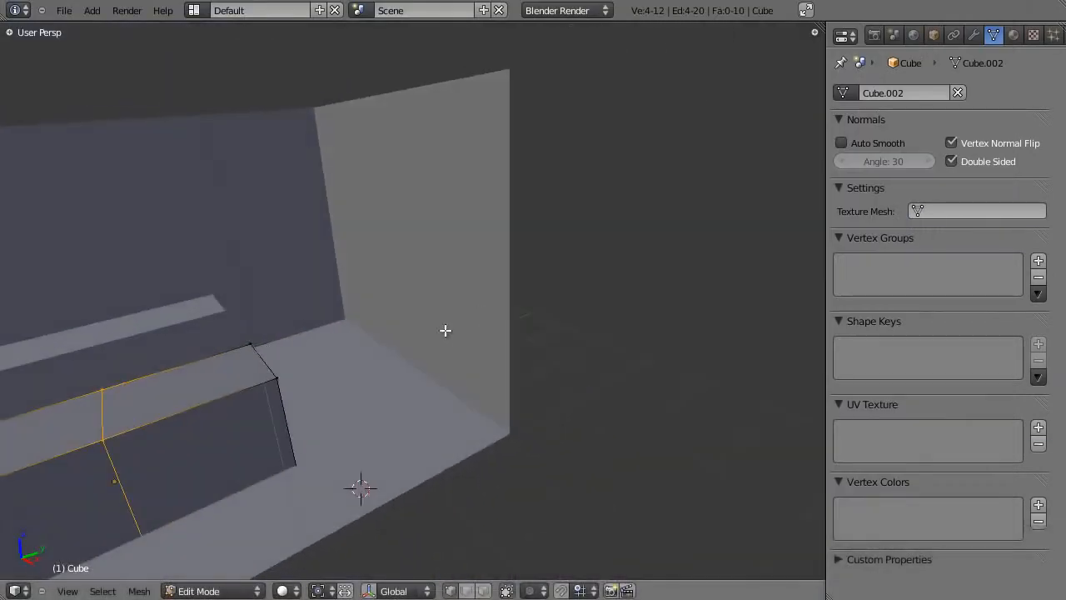
scroll(418, 280, down, 3)
middle_drag(418, 280, 403, 300)
alt+right_click(403, 214)
key(g)
key(y)
right_click(422, 239)
key(z)
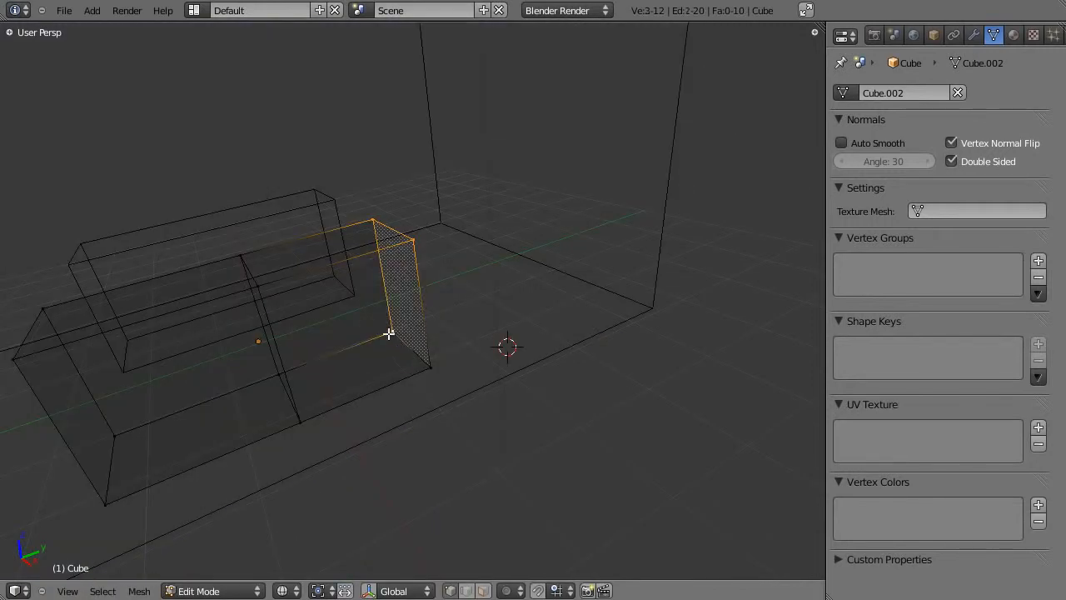
key(z)
key(g)
key(y)
click(248, 321)
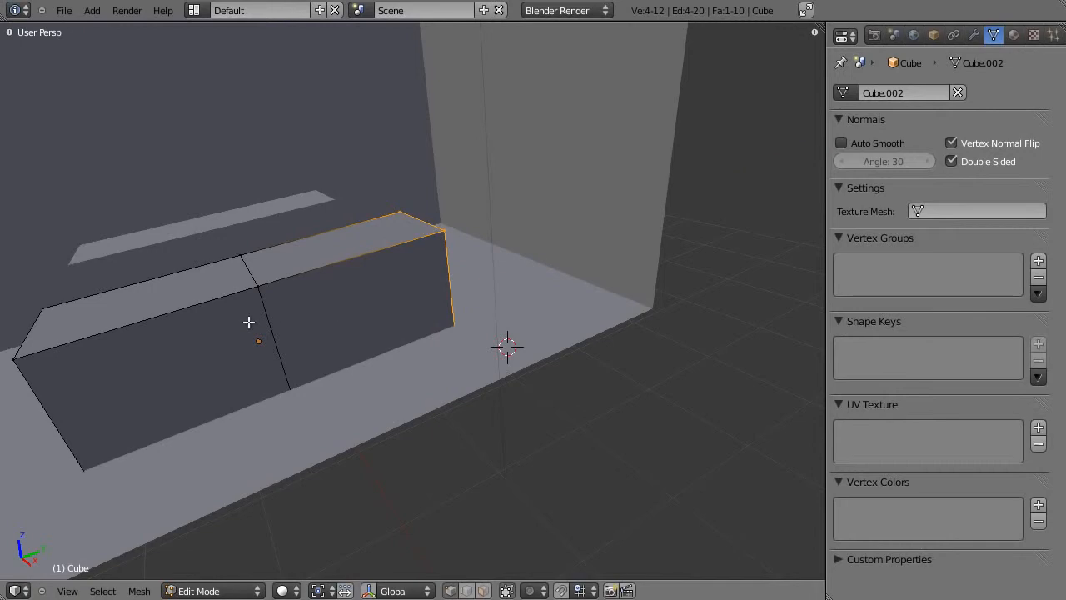
Separate the far section of the island mesh into its own object
key(KP_7)
key(KP_5)
key(z)
shift+middle_drag(583, 363, 445, 240)
scroll(445, 241, up, 4)
key(a)
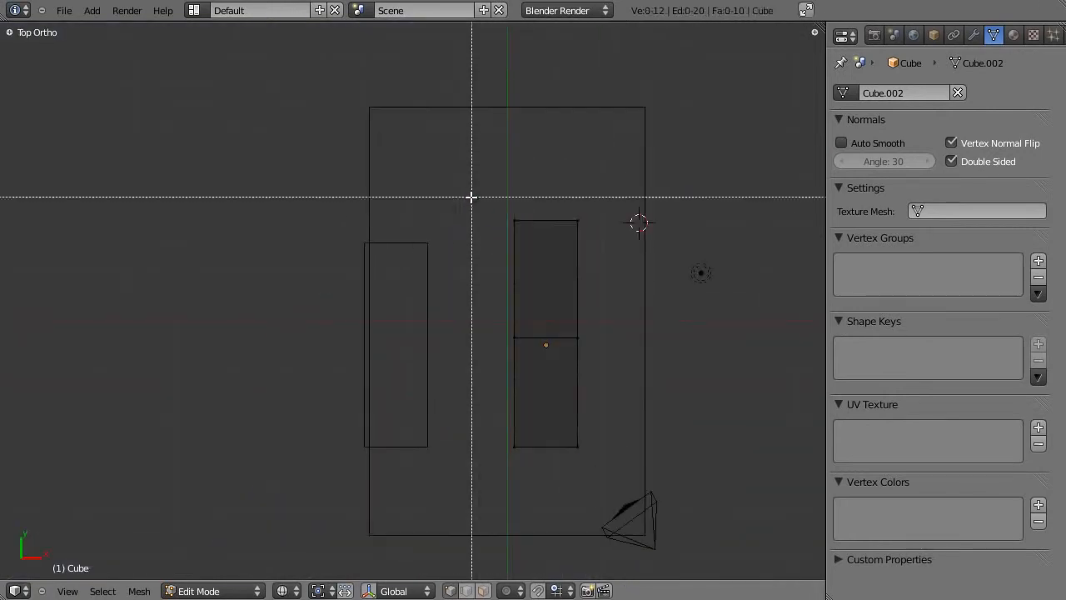
drag(476, 200, 643, 370)
key(p)
click(637, 365)
key(Tab)
right_click(582, 320)
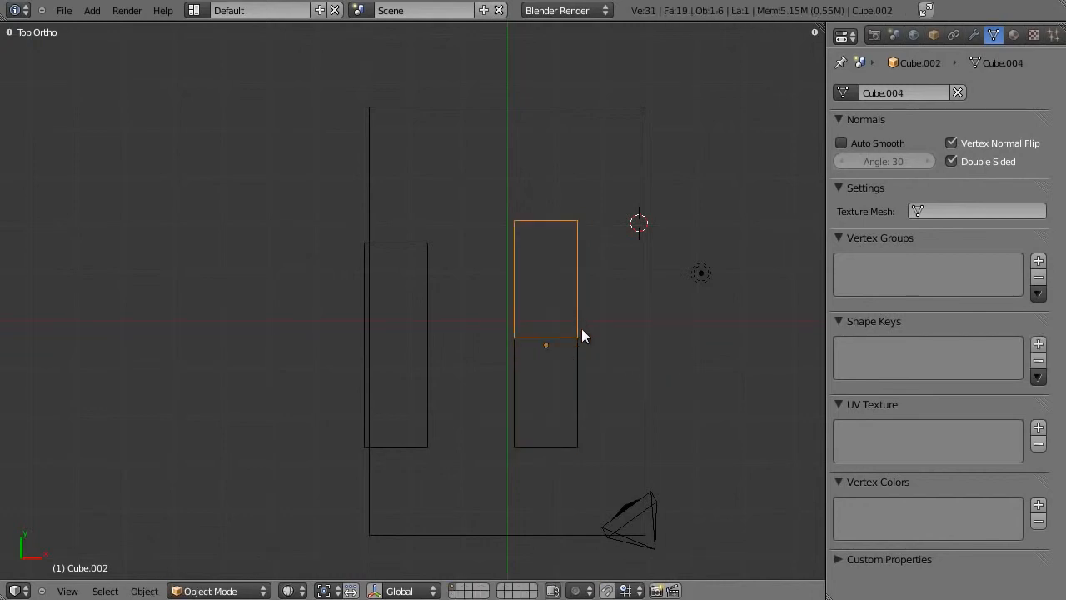
key(Tab)
scroll(565, 342, up, 2)
shift+middle_drag(564, 341, 427, 344)
scroll(428, 344, up, 1)
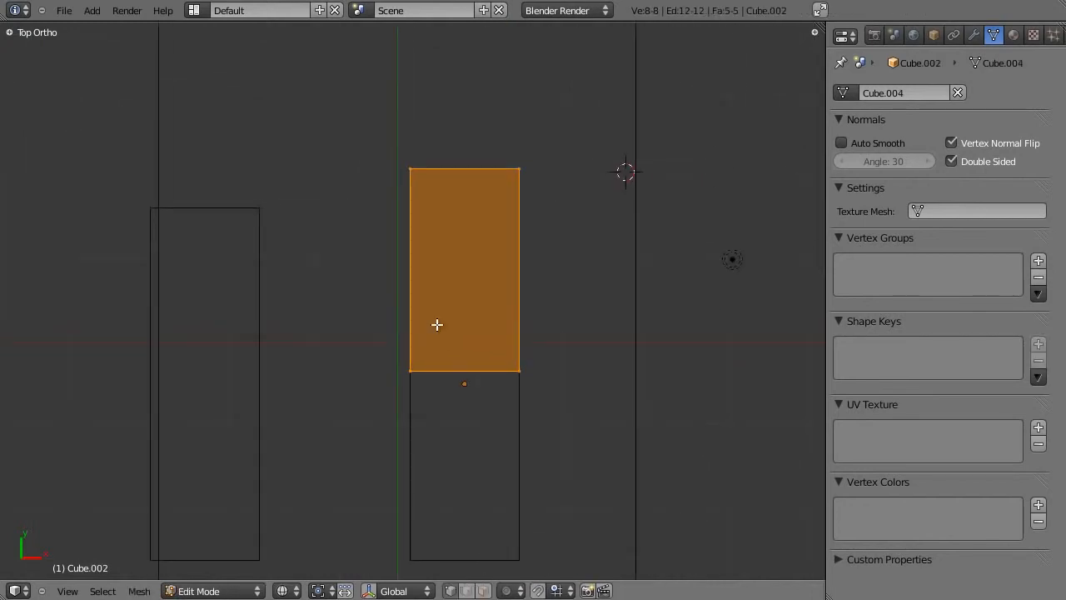
key(KP_0)
key(Tab)
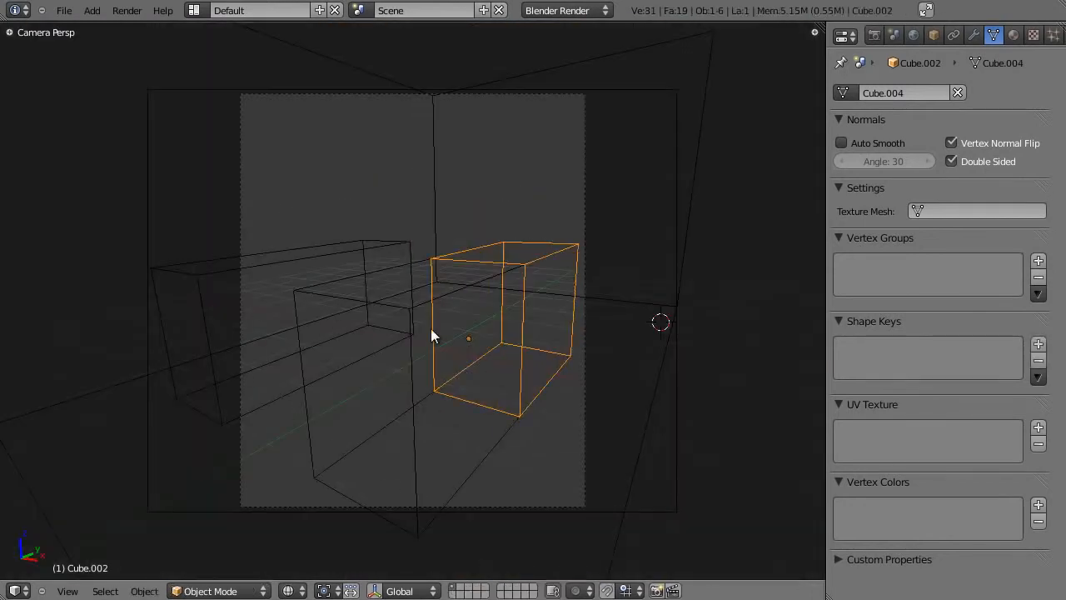
Duplicate the front island block in place and flatten the copy along Z into a thin slab
key(z)
right_click(415, 336)
right_click(415, 337)
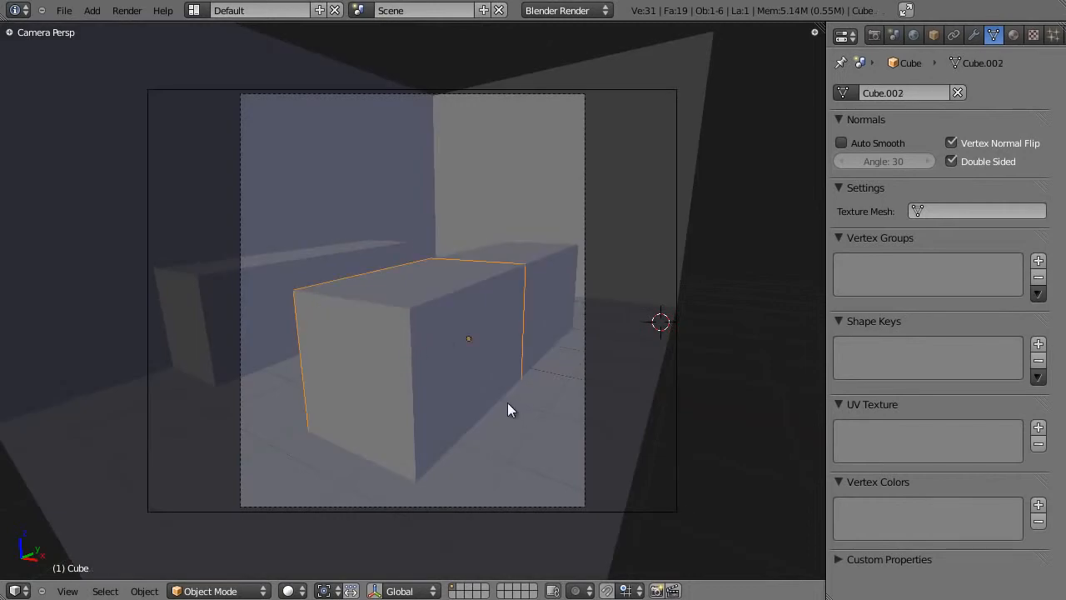
key(shift+d)
right_click(504, 198)
key(s)
key(z)
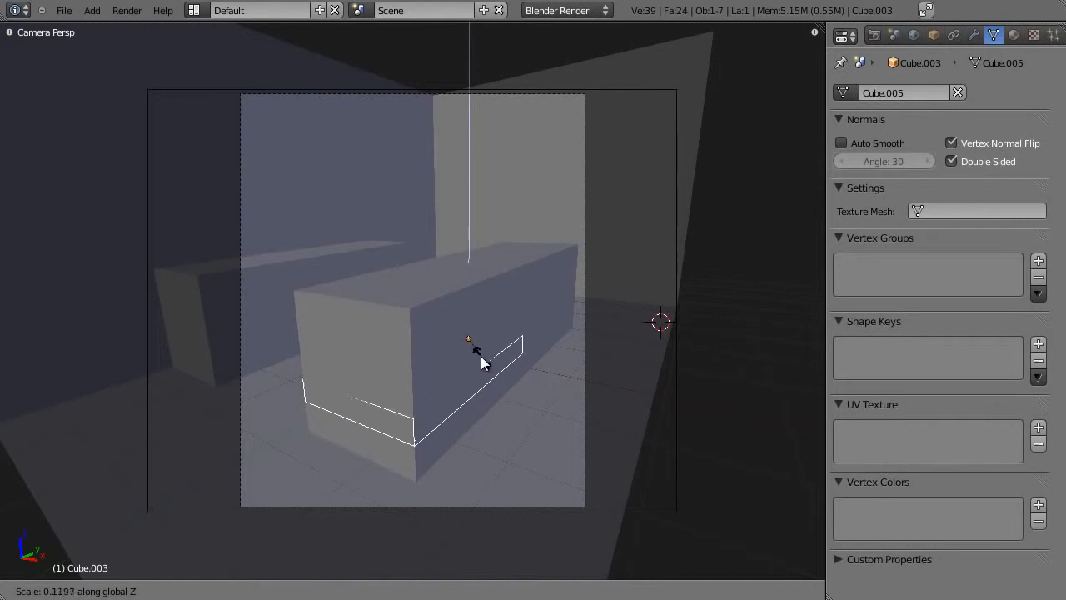
click(475, 348)
Raise the slab about 0.99 along Z to the top of the front island block and adjust its thickness
key(g)
key(z)
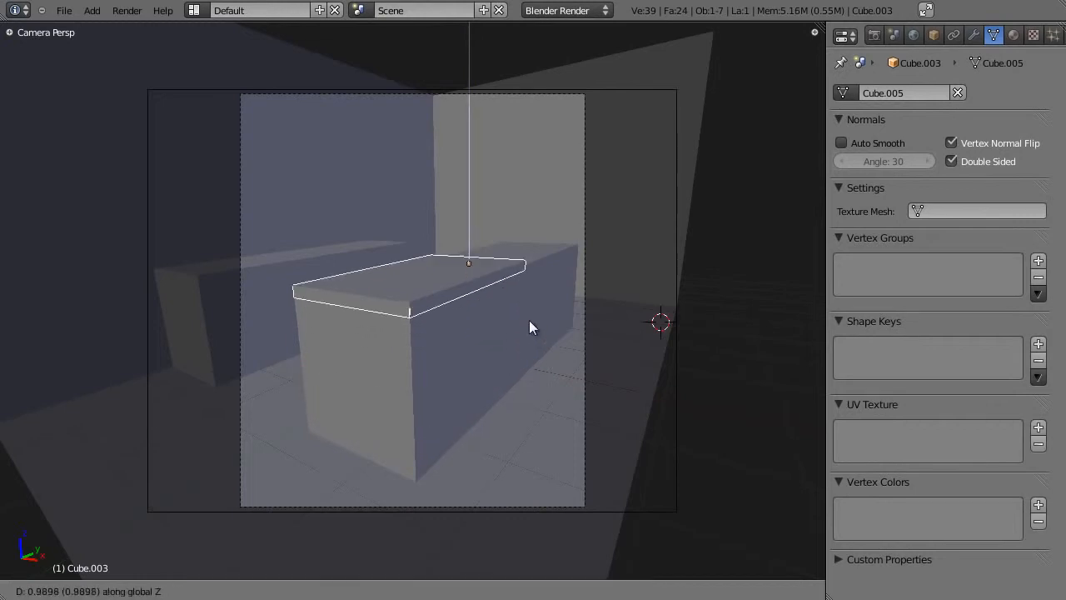
click(531, 332)
key(s)
key(z)
click(565, 348)
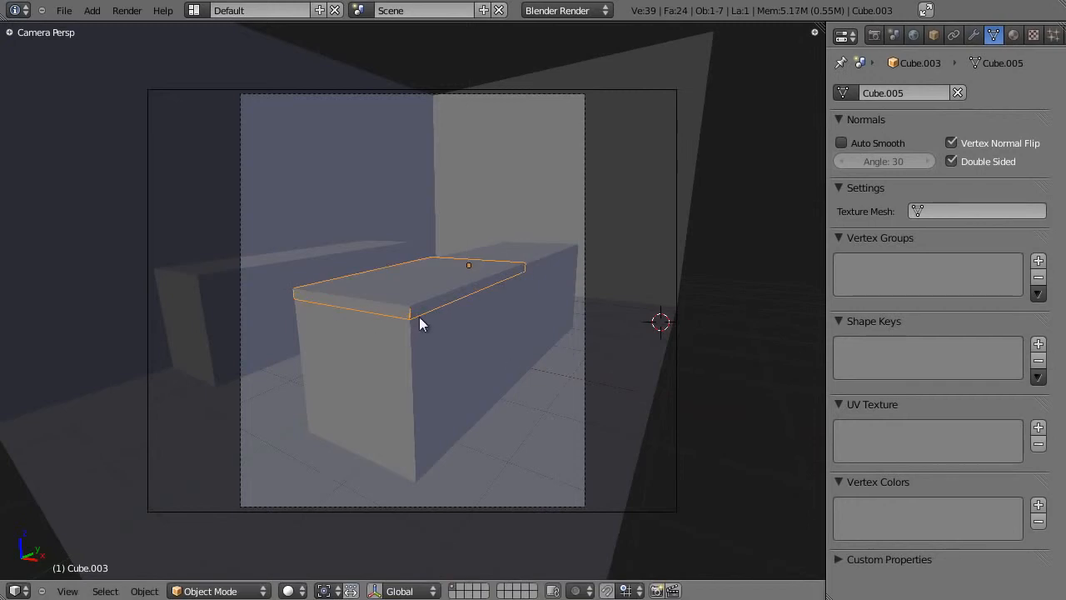
Fine-tune the slab's height along Z so its top lines up with the far island block
key(s)
key(z)
key(Escape)
key(g)
key(z)
click(507, 337)
Hide the front island block and add an Array modifier to the slab
right_click(448, 339)
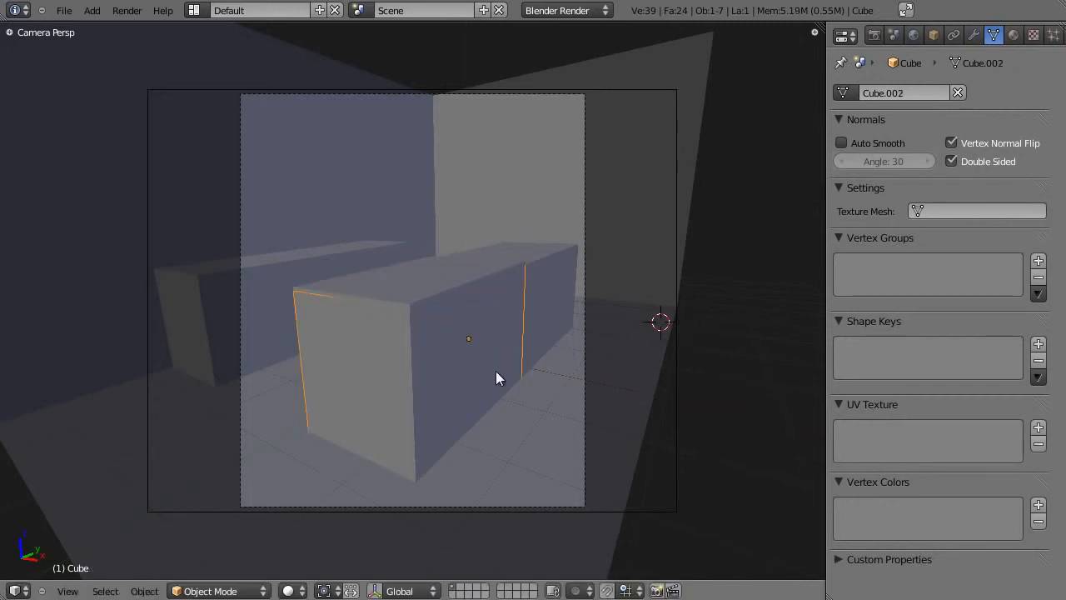
key(h)
right_click(418, 308)
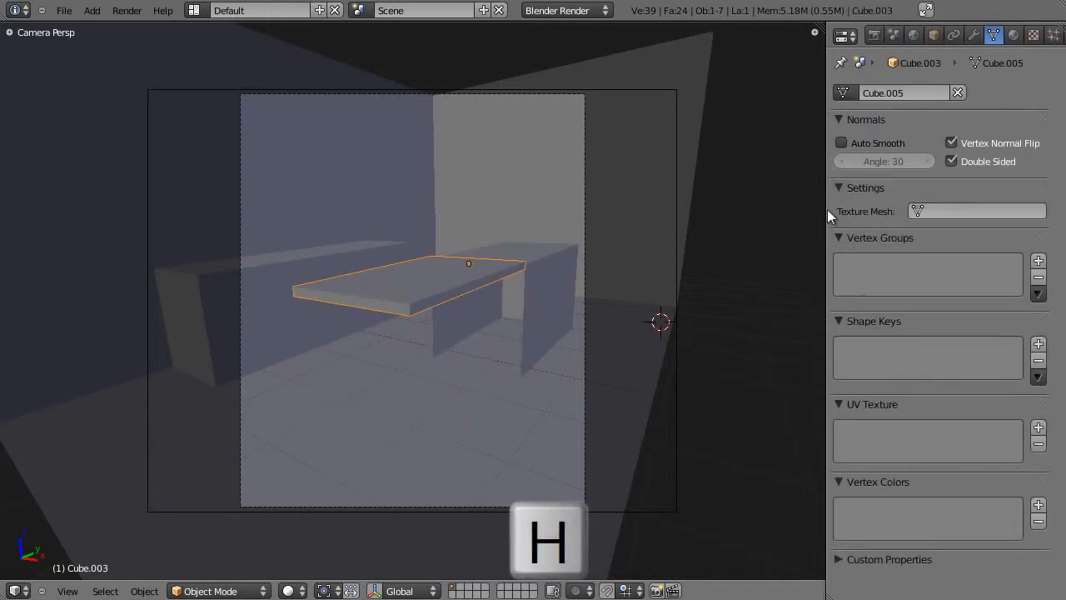
click(974, 35)
click(921, 113)
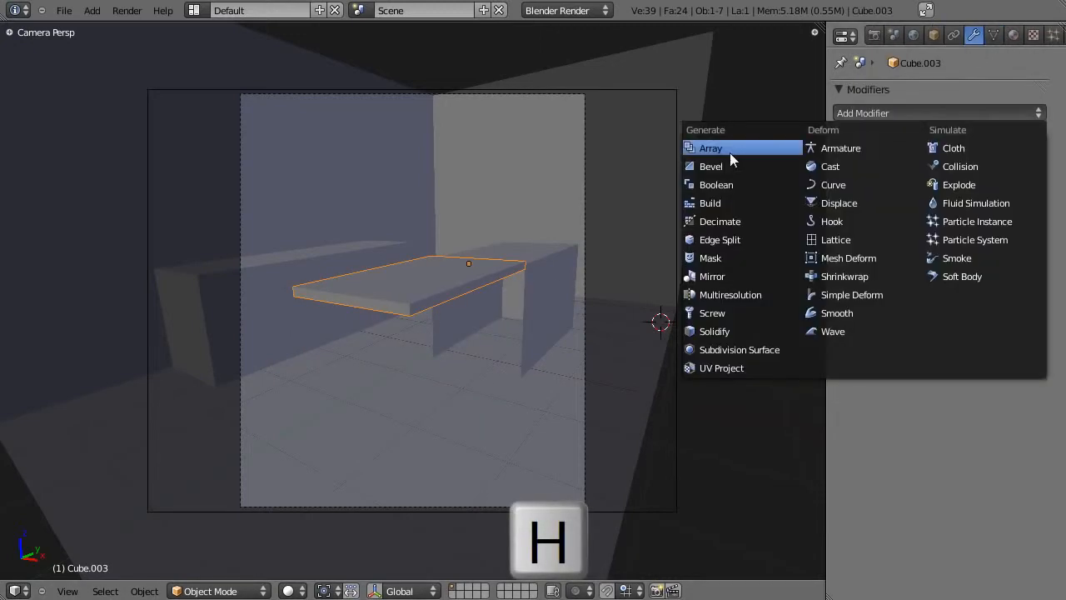
click(774, 148)
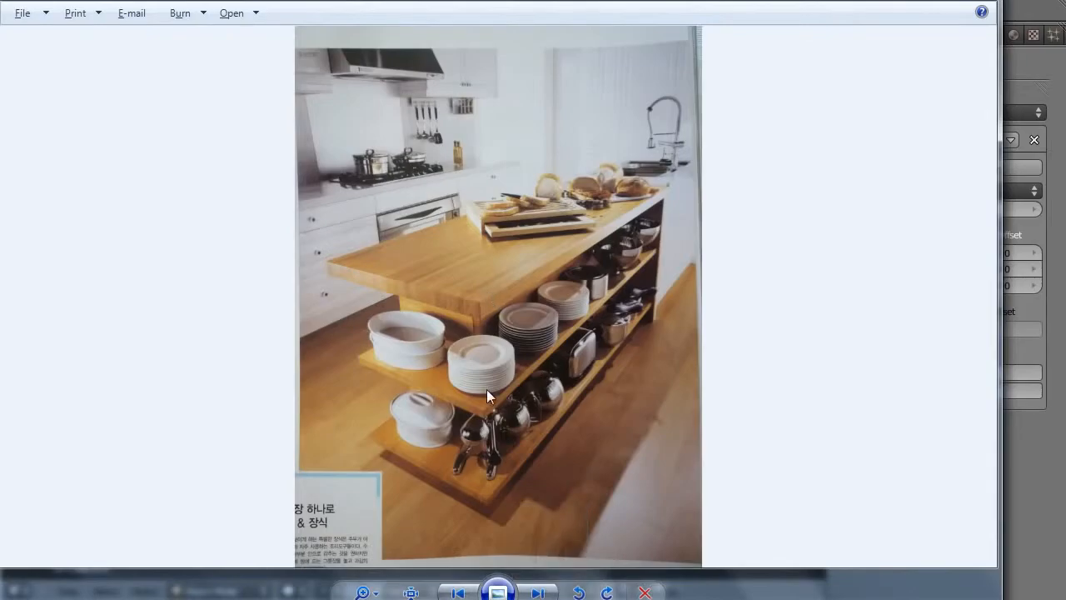
Return from the reference photo and set the array's relative offset to X 0 and Z -7.5 with a count of 3
key(alt+Tab)
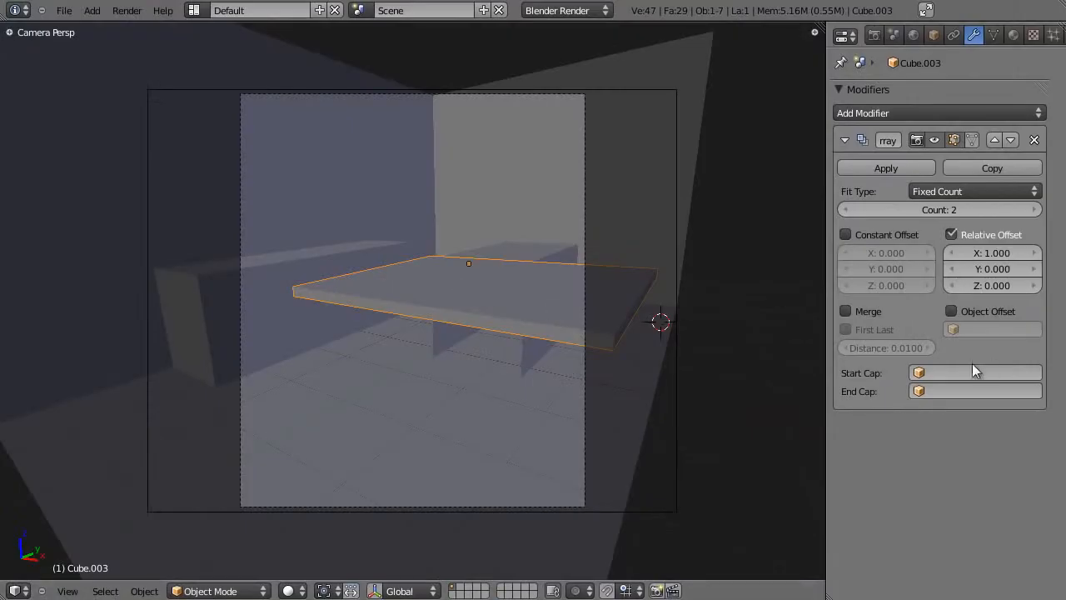
click(979, 252)
key(Return)
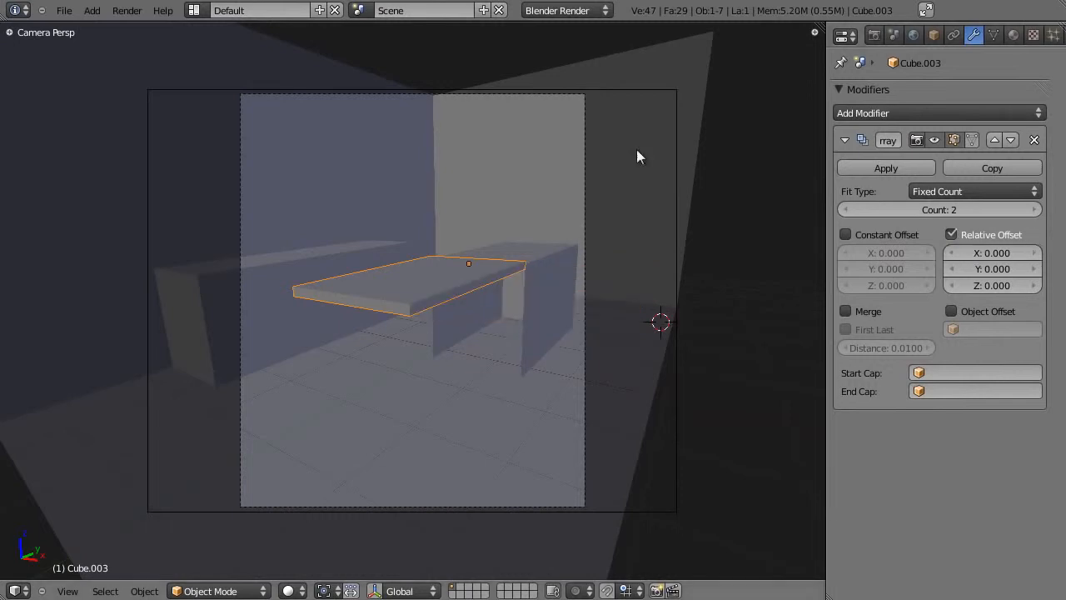
mouse_move(976, 284)
mouse_down()
mouse_move(934, 294)
mouse_move(971, 294)
mouse_up()
click(1036, 209)
Unhide the front island block and move its long side face inward along X, recessing it behind the shelf edges
key(alt+h)
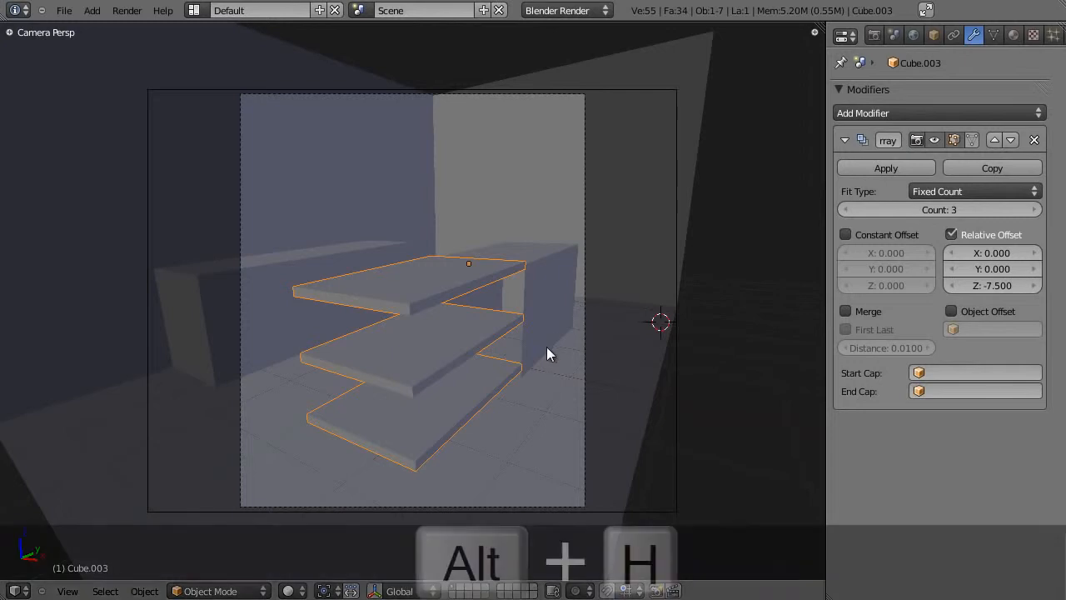
right_click(447, 329)
key(Tab)
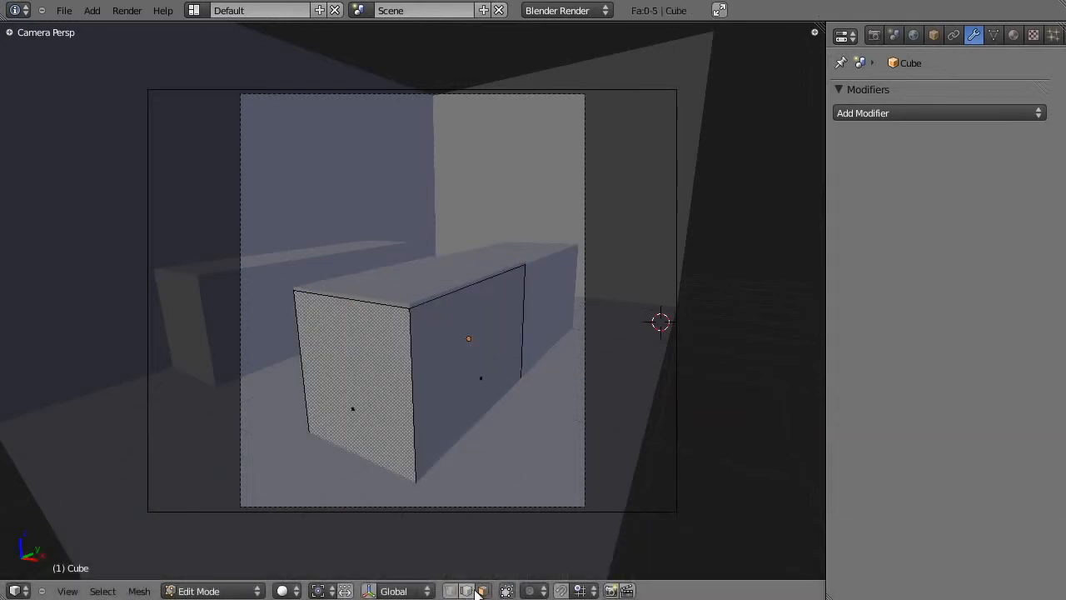
right_click(476, 361)
key(g)
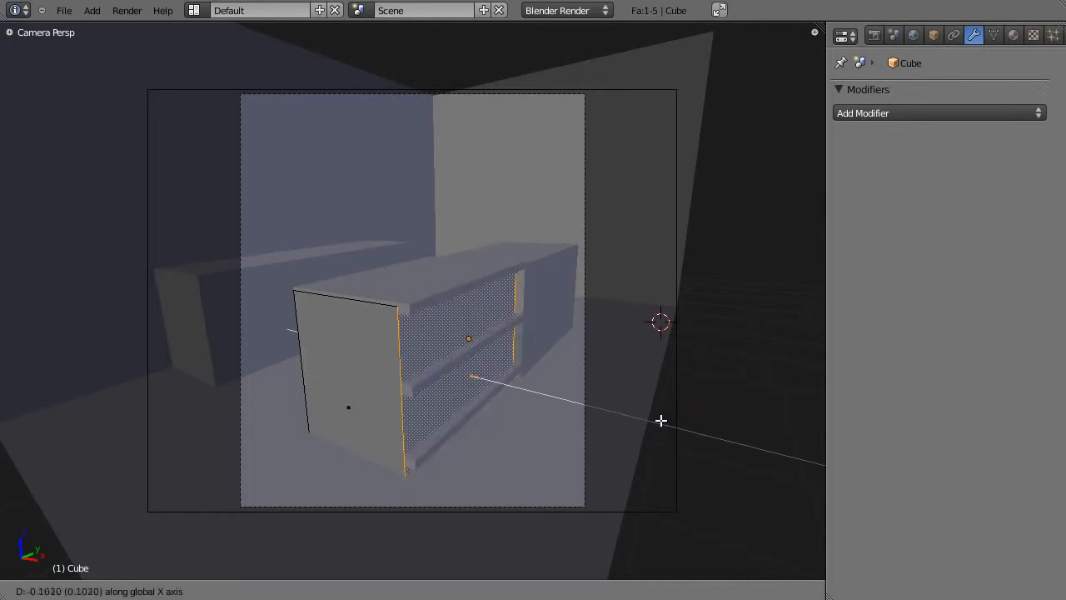
click(633, 416)
Move the front face of the island block back about 0.47 along Y, recessing it beneath the shelves
right_click(340, 394)
key(g)
right_click(327, 389)
key(g)
key(y)
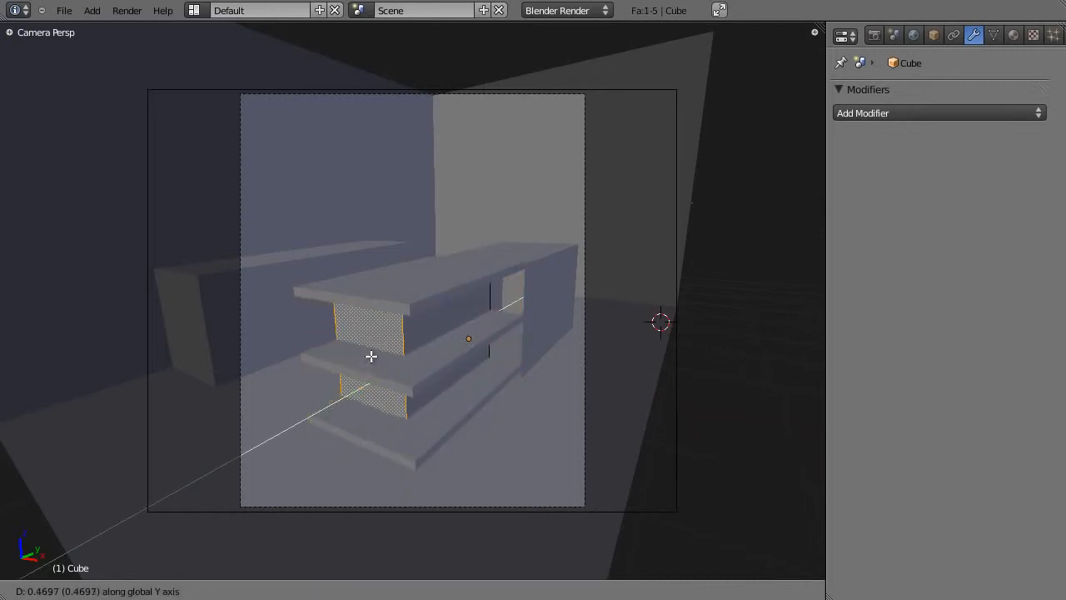
click(371, 356)
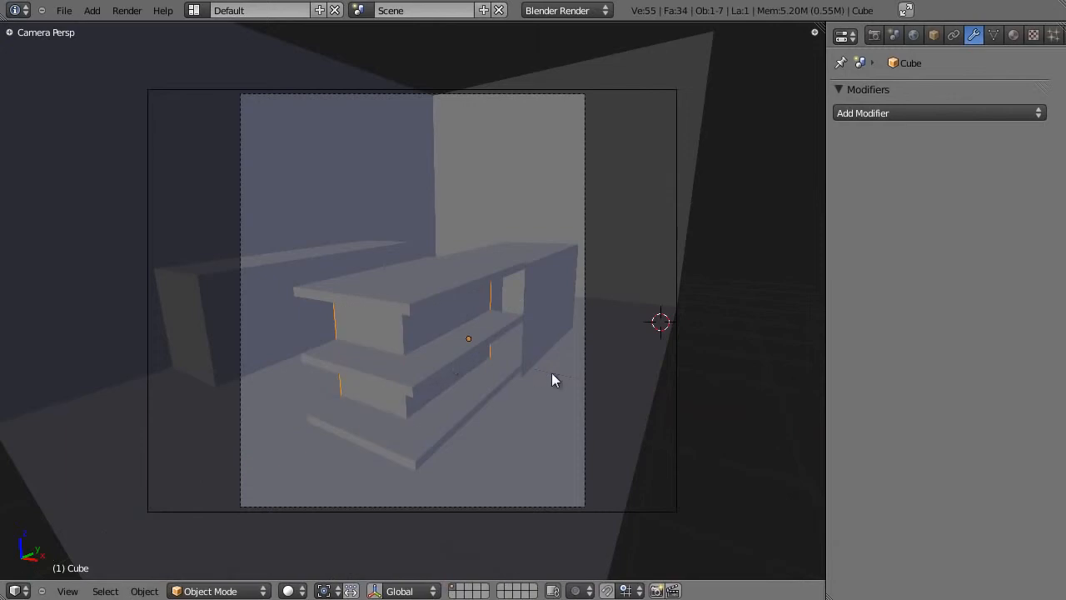
Duplicate the arrayed shelves in place and rotate the copy 90 degrees in the right side view
right_click(541, 293)
scroll(553, 317, up, 2)
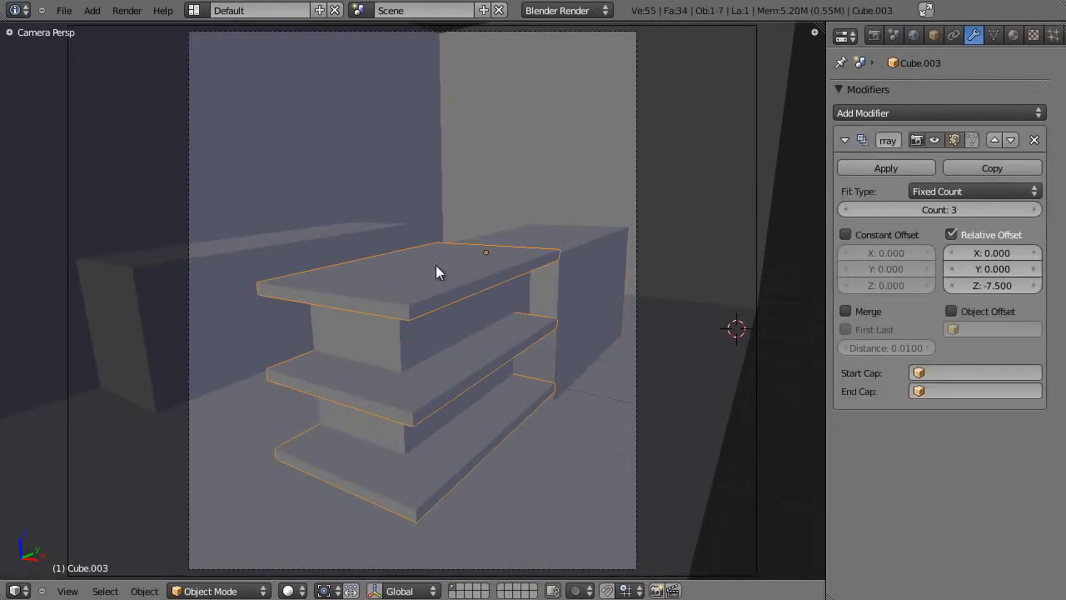
key(g)
key(Escape)
key(KP_1)
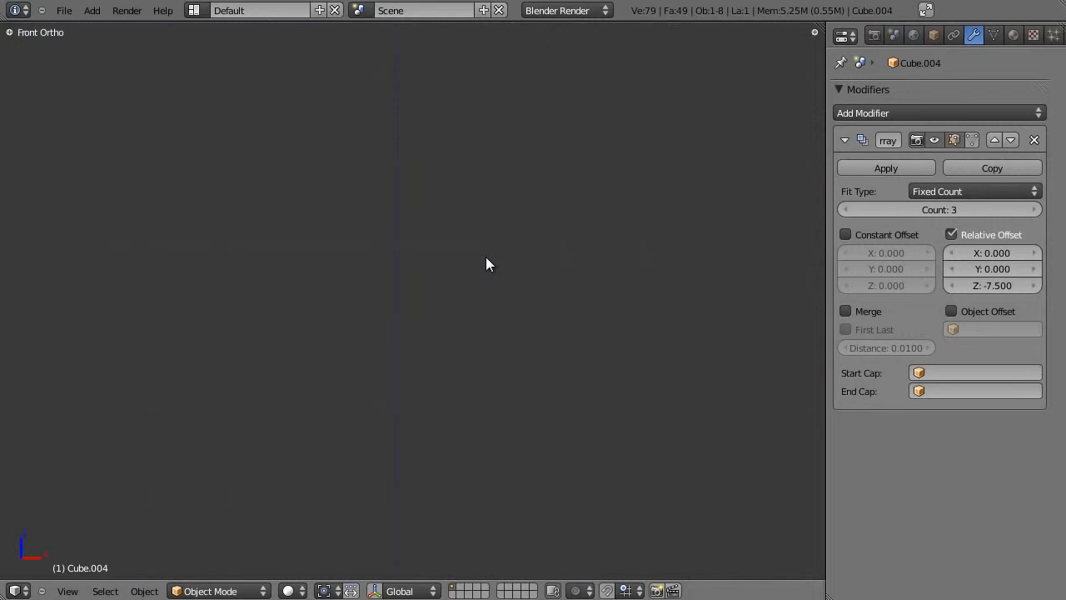
scroll(486, 257, down, 10)
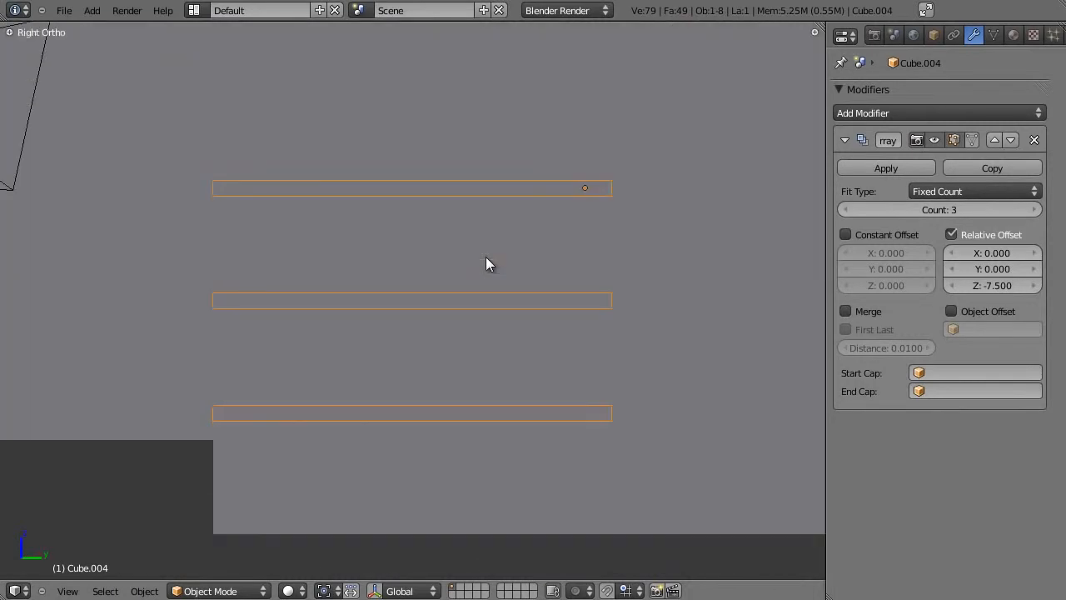
key(r)
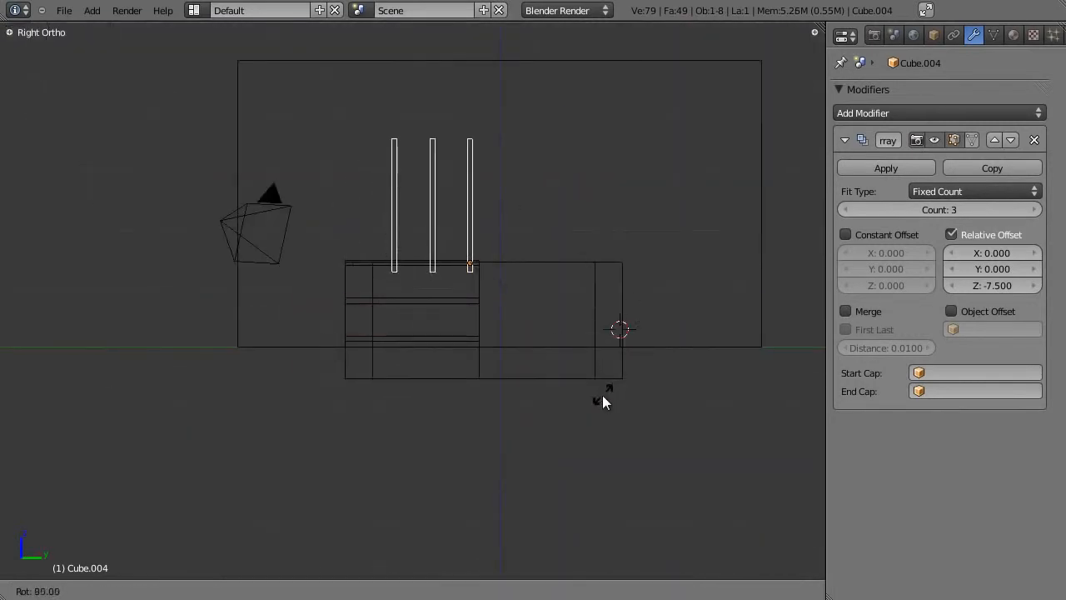
click(601, 396)
Move the upright panels down over the shelf unit, scale them to the island's height and adjust their Y position
shift+middle_drag(581, 304, 540, 311)
key(g)
click(520, 331)
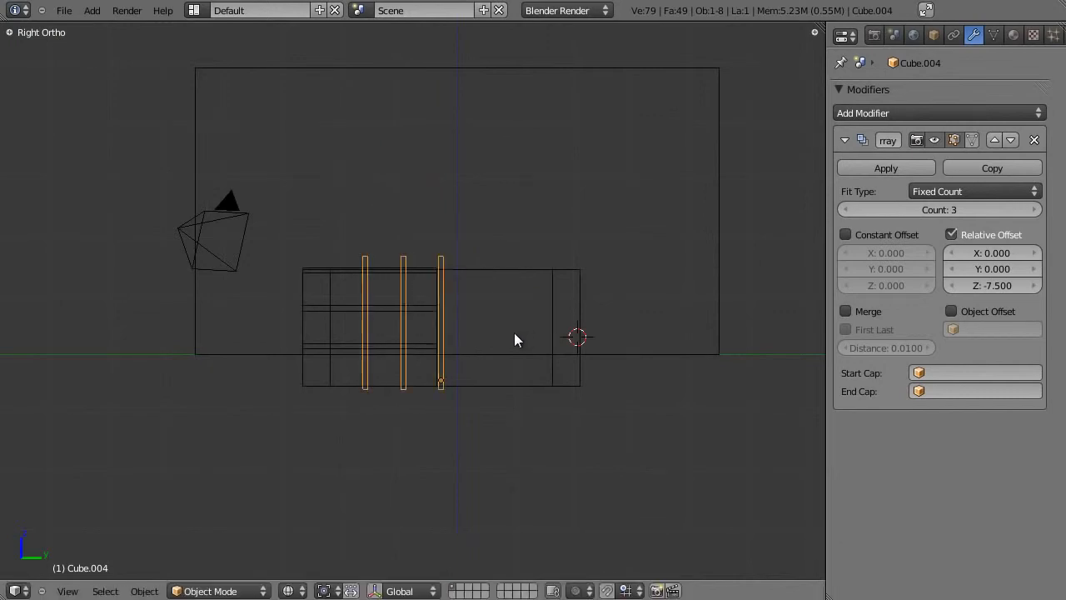
scroll(516, 332, up, 4)
key(s)
click(595, 302)
key(g)
key(y)
click(583, 304)
Remove the Array modifier from the upright panels and shift the single remaining panel along X
key(z)
middle_drag(544, 316, 551, 344)
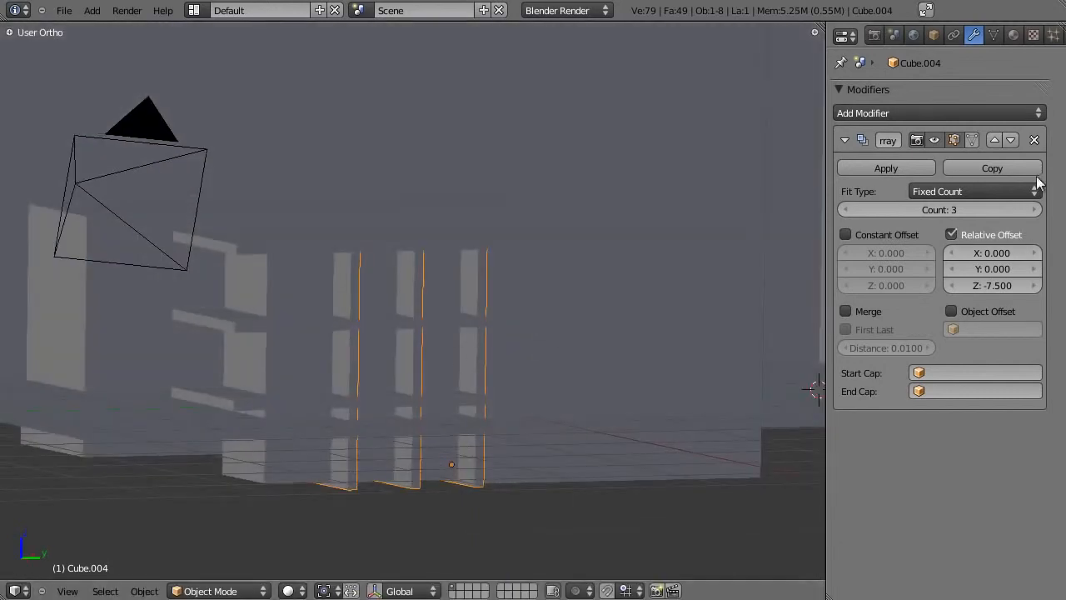
click(1036, 142)
scroll(469, 327, up, 3)
scroll(470, 327, down, 4)
middle_drag(470, 328, 465, 280)
scroll(466, 398, up, 3)
key(g)
key(x)
click(543, 425)
Apply the Array modifier on the three horizontal shelves
right_click(387, 239)
right_click(398, 240)
middle_drag(398, 240, 453, 291)
click(884, 168)
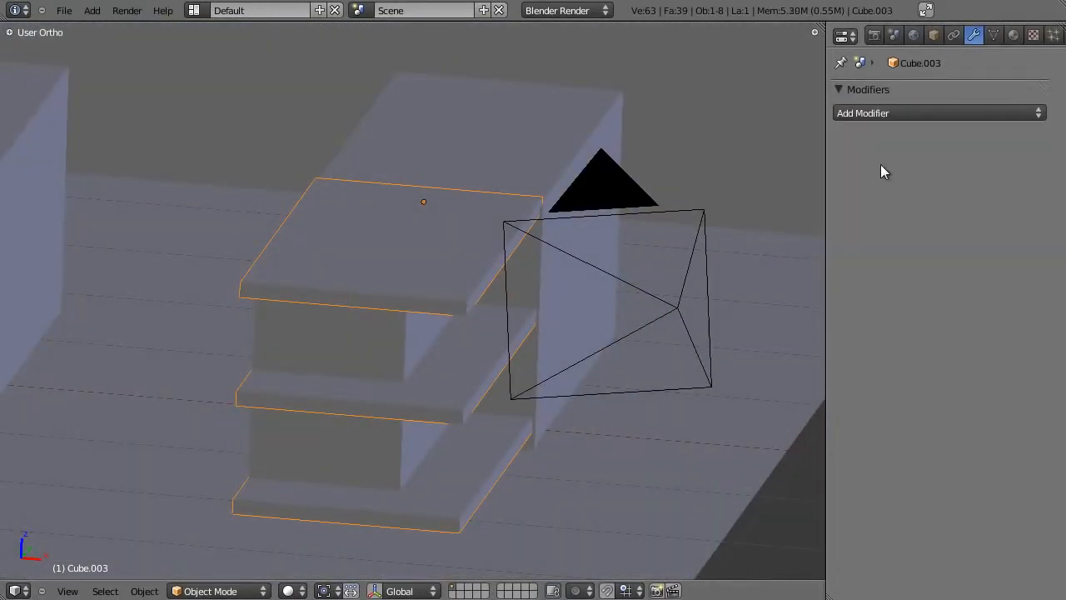
middle_drag(524, 355, 564, 295)
Move the top shelf's long outer side face slightly outward along X to give the countertop an overhang
key(Tab)
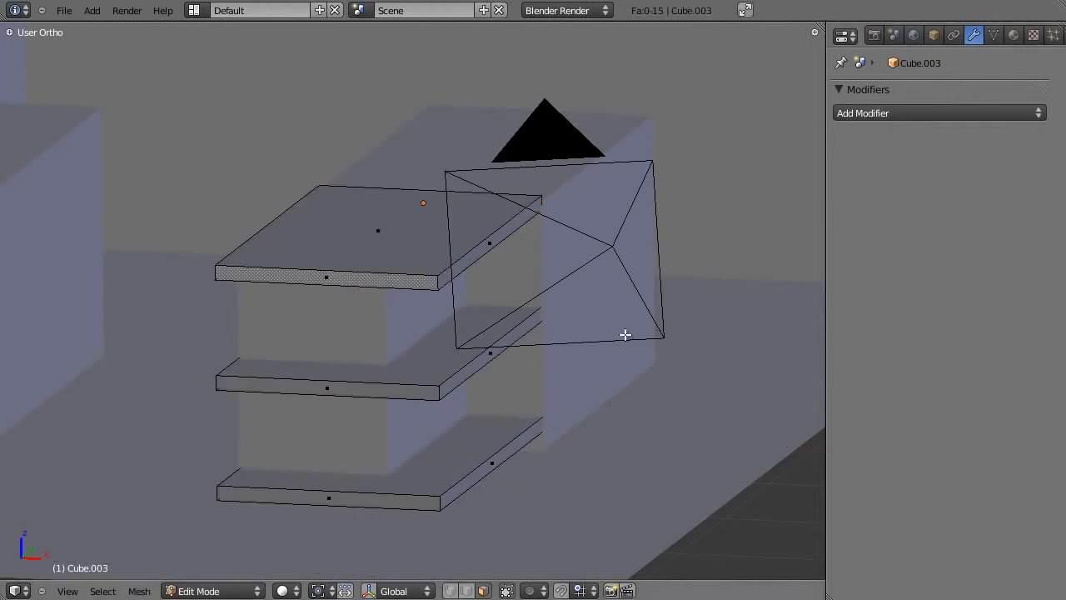
scroll(703, 312, up, 3)
right_click(552, 201)
key(g)
key(x)
click(572, 204)
key(Tab)
Lower the top face of the far cabinet block slightly along Z so it sits just below the countertop
scroll(556, 316, down, 3)
middle_drag(556, 319, 437, 317)
middle_drag(457, 456, 374, 354)
right_click(351, 383)
shift+middle_drag(464, 299, 580, 170)
middle_drag(580, 171, 519, 254)
scroll(553, 259, down, 6)
right_click(573, 219)
key(Tab)
scroll(536, 274, up, 5)
shift+middle_drag(461, 313, 446, 316)
right_click(507, 204)
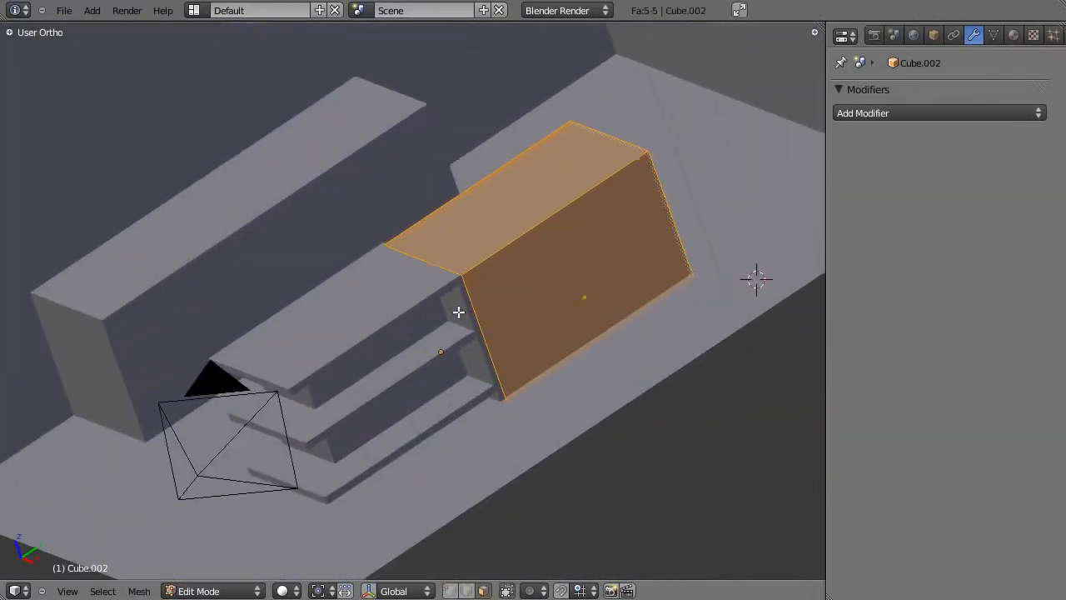
key(g)
key(z)
click(505, 209)
key(Tab)
Add two loop cuts across the far cabinet block and position one near each end along Y
mouse_move(483, 268)
middle_down()
mouse_move(519, 233)
mouse_move(498, 258)
middle_up()
scroll(498, 258, up, 3)
scroll(596, 339, down, 2)
middle_drag(665, 256, 474, 333)
scroll(473, 332, up, 2)
key(Tab)
scroll(543, 281, down, 2)
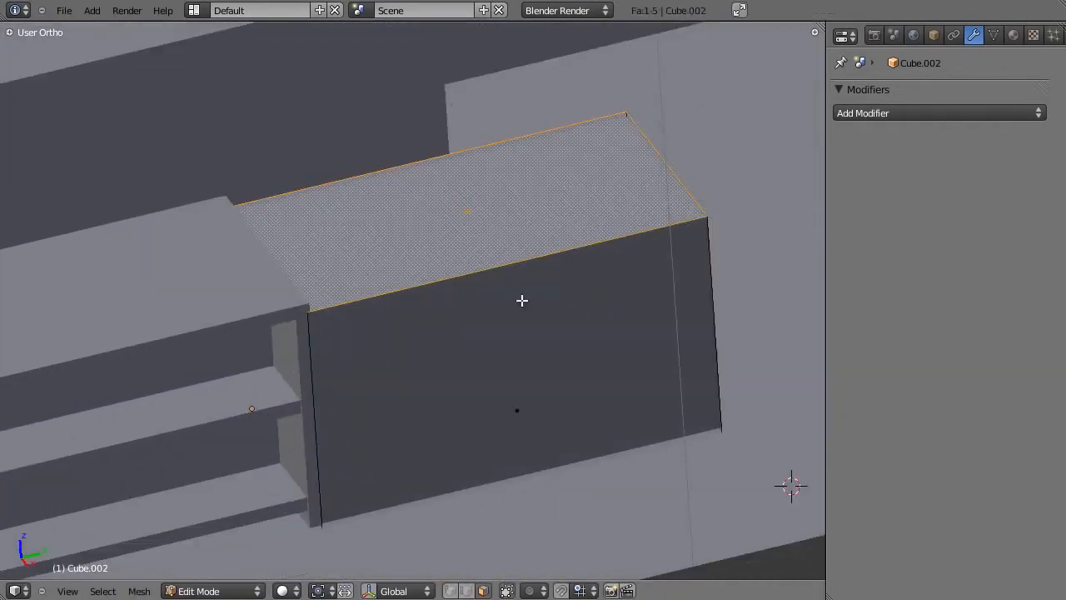
scroll(543, 276, up, 2)
key(a)
click(451, 590)
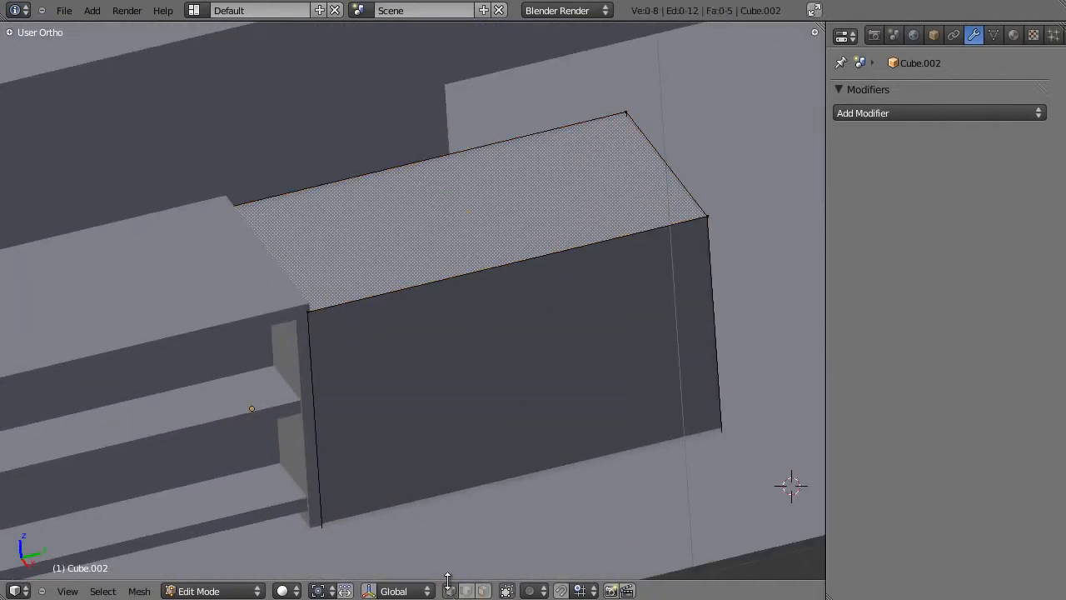
key(ctrl+r)
click(500, 261)
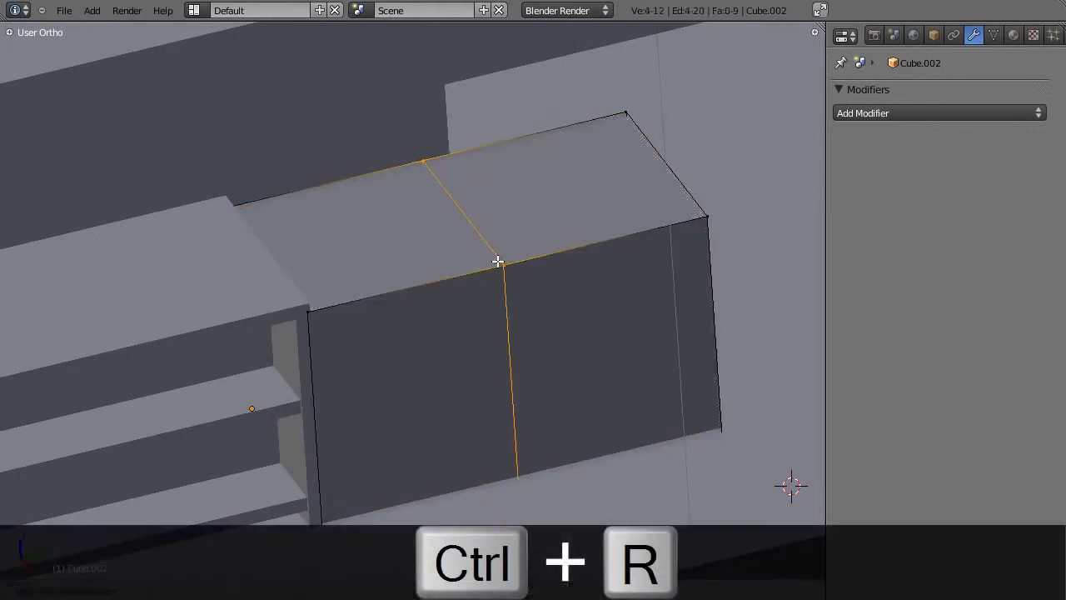
click(504, 262)
key(g)
key(y)
click(462, 283)
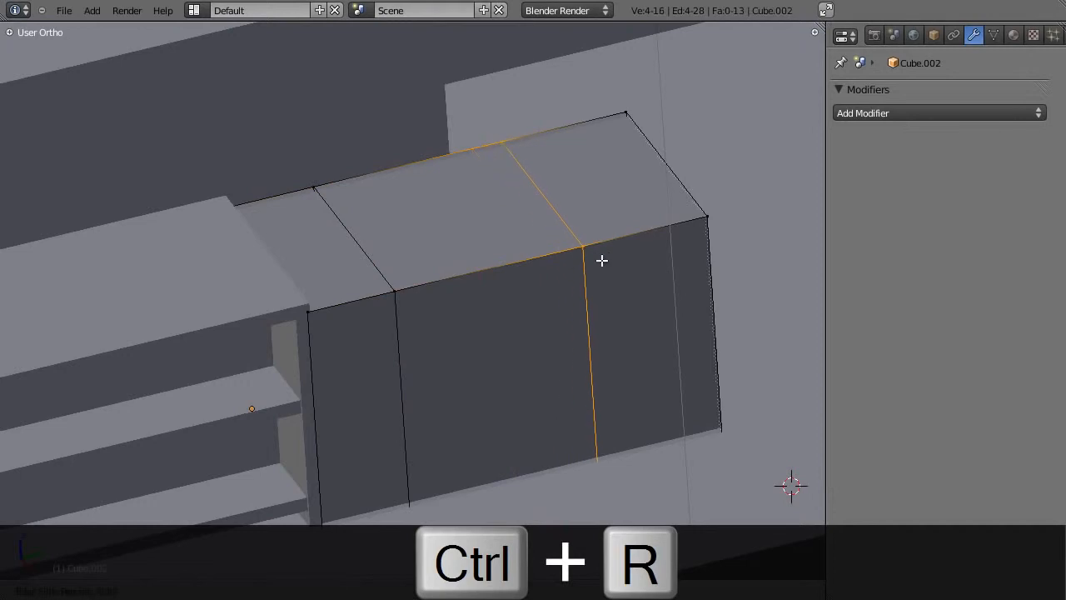
middle_drag(621, 262, 597, 279)
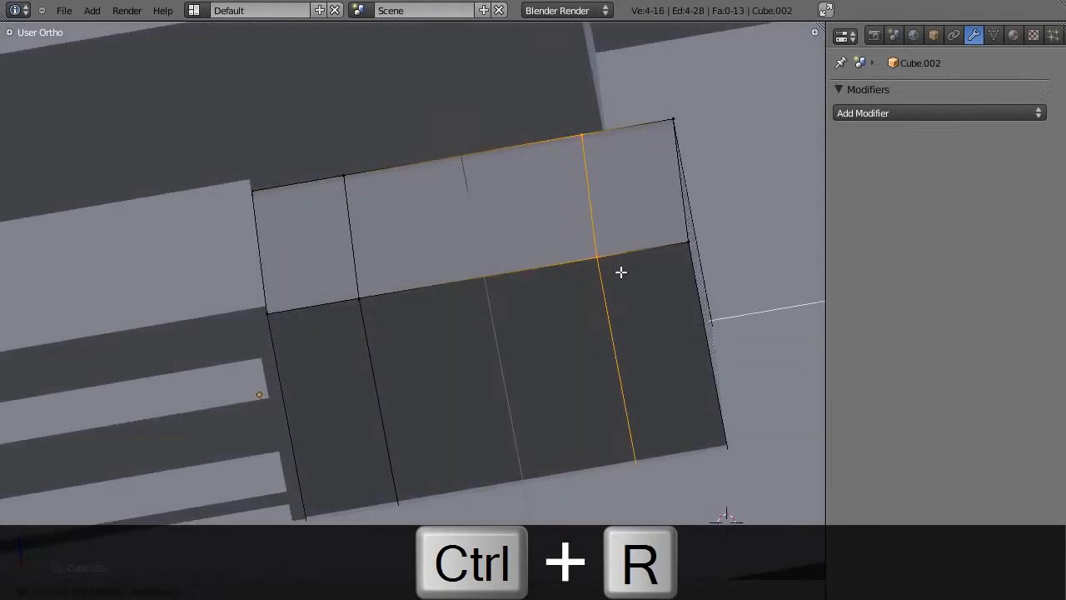
click(620, 272)
Add two lengthwise loop cuts along the block, spread them apart along X and shift them toward the back side
key(a)
key(ctrl+r)
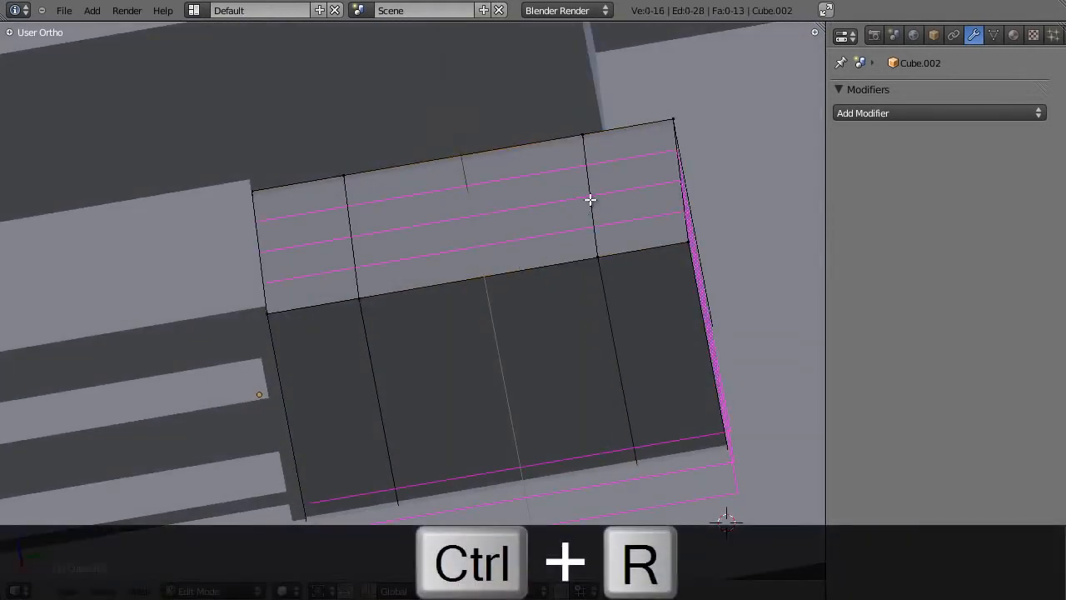
click(590, 199)
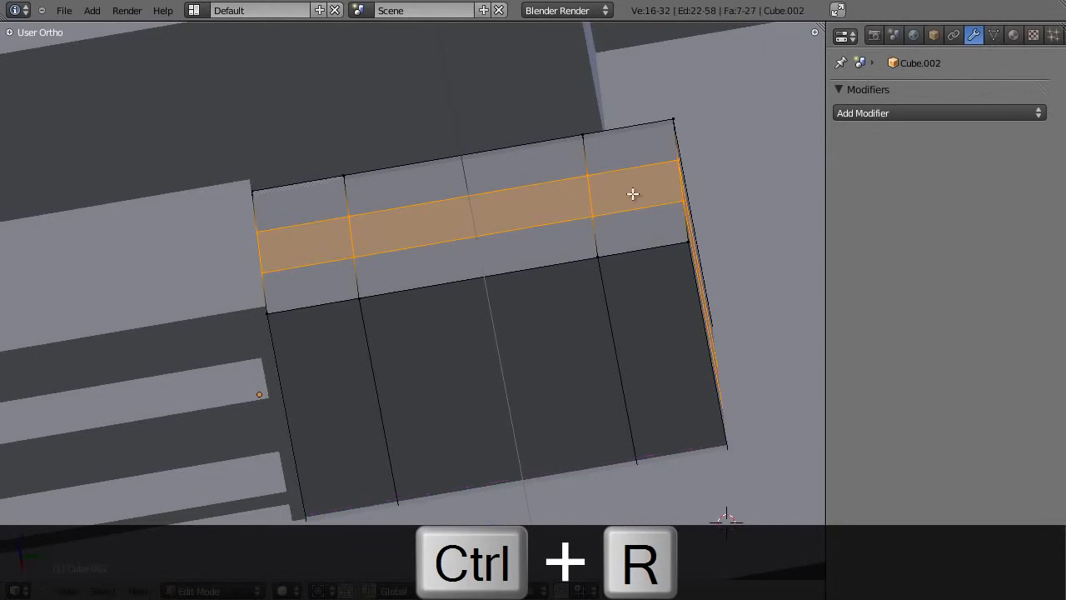
key(s)
key(x)
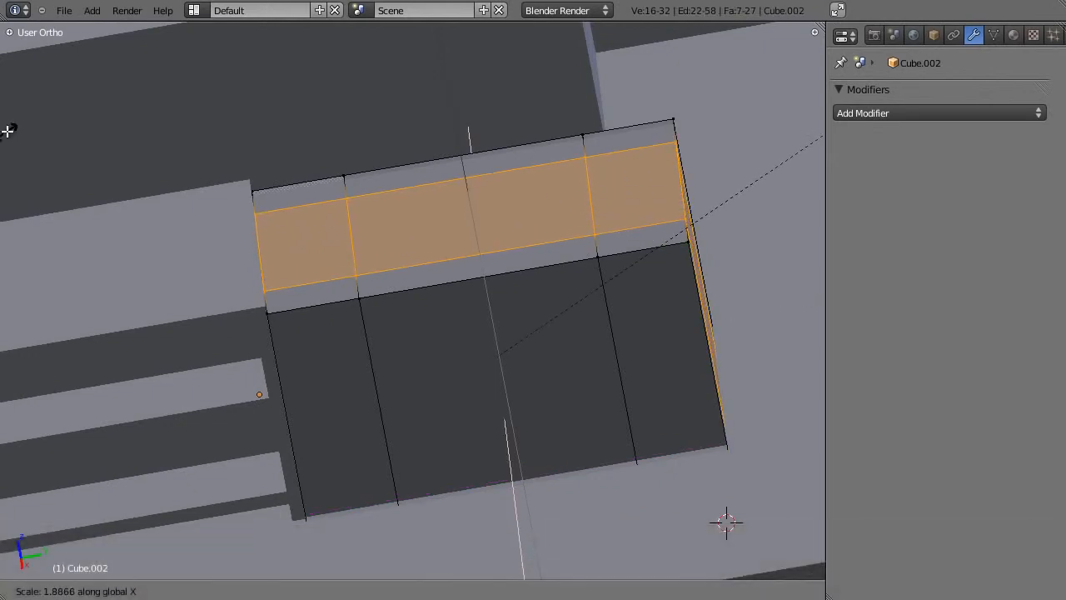
click(16, 171)
middle_drag(499, 272, 437, 291)
key(g)
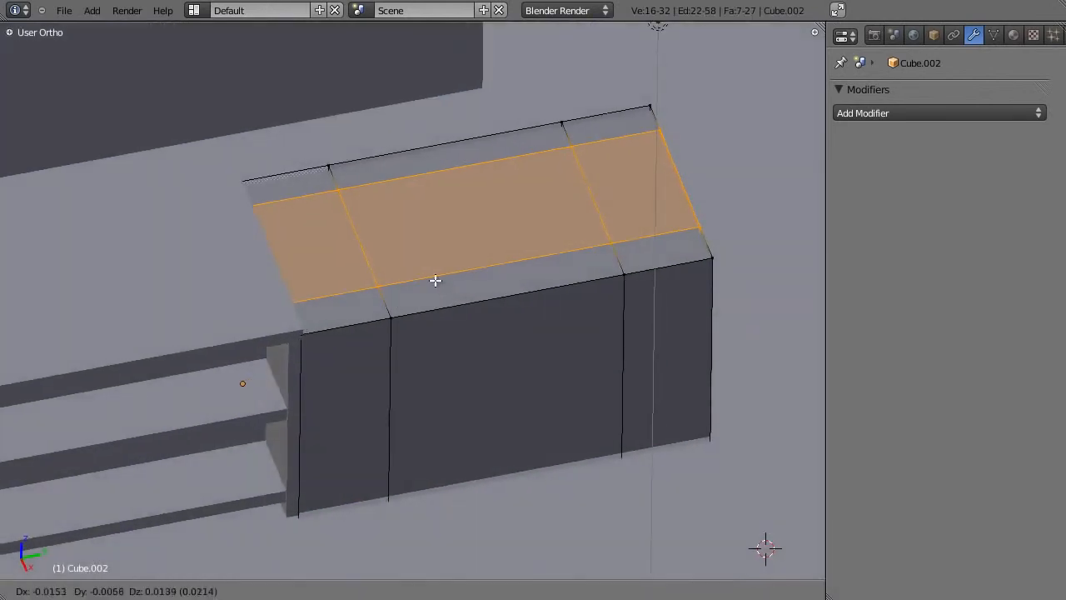
key(z)
click(432, 272)
Delete the large central face on the block's top to open the sink cutout
right_click(371, 286)
click(484, 590)
right_click(474, 228)
middle_drag(502, 284, 495, 269)
key(x)
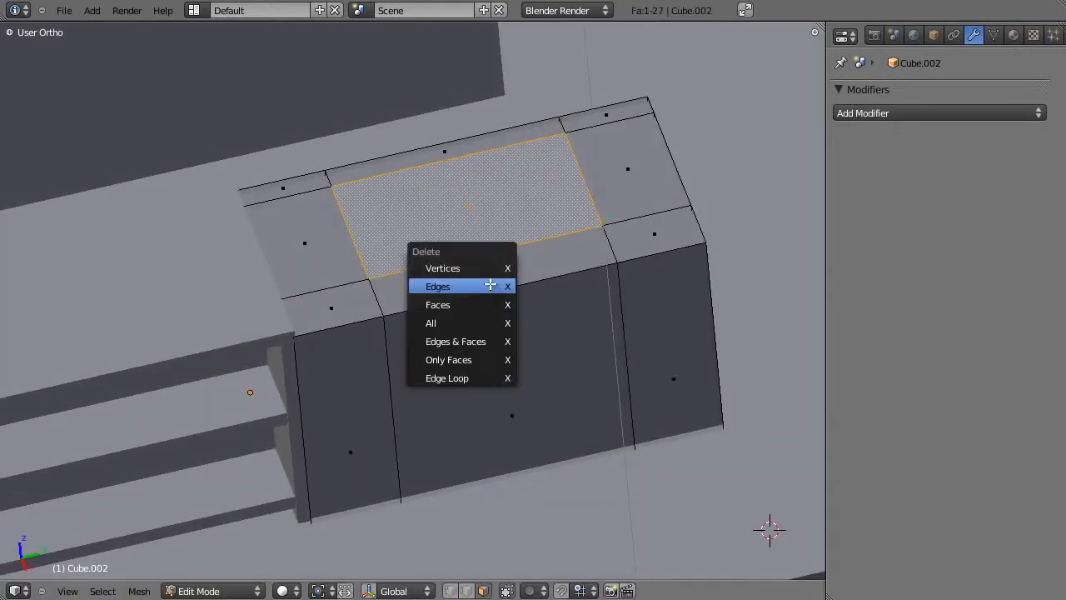
click(498, 305)
scroll(510, 229, up, 2)
shift+middle_drag(430, 220, 448, 276)
Extrude the border edge loop of the sink opening slightly downward along Z
click(451, 590)
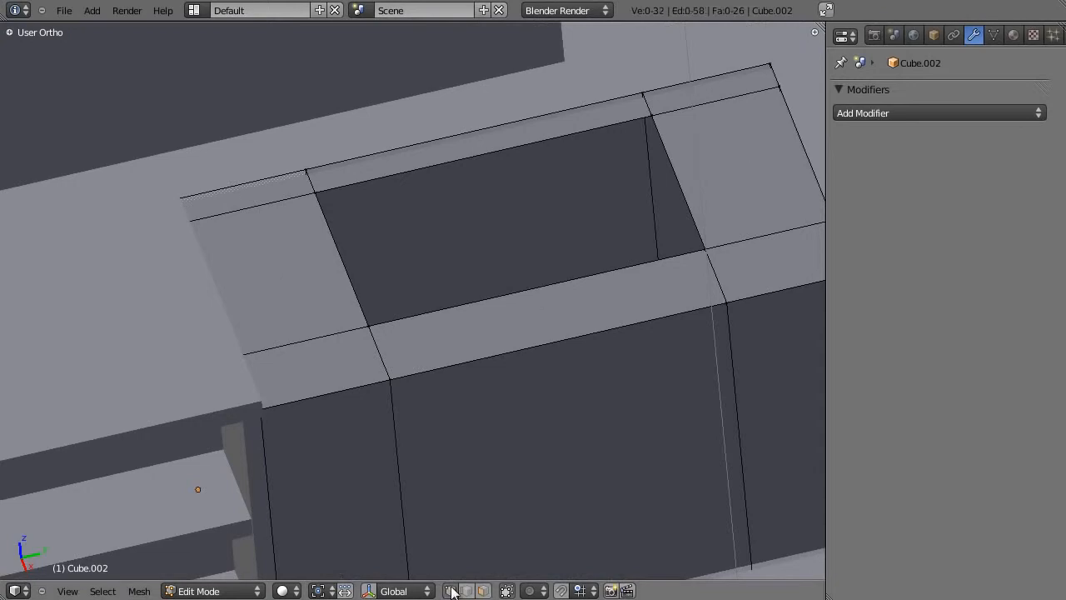
alt+right_click(387, 194)
scroll(541, 225, up, 1)
middle_drag(504, 301, 516, 448)
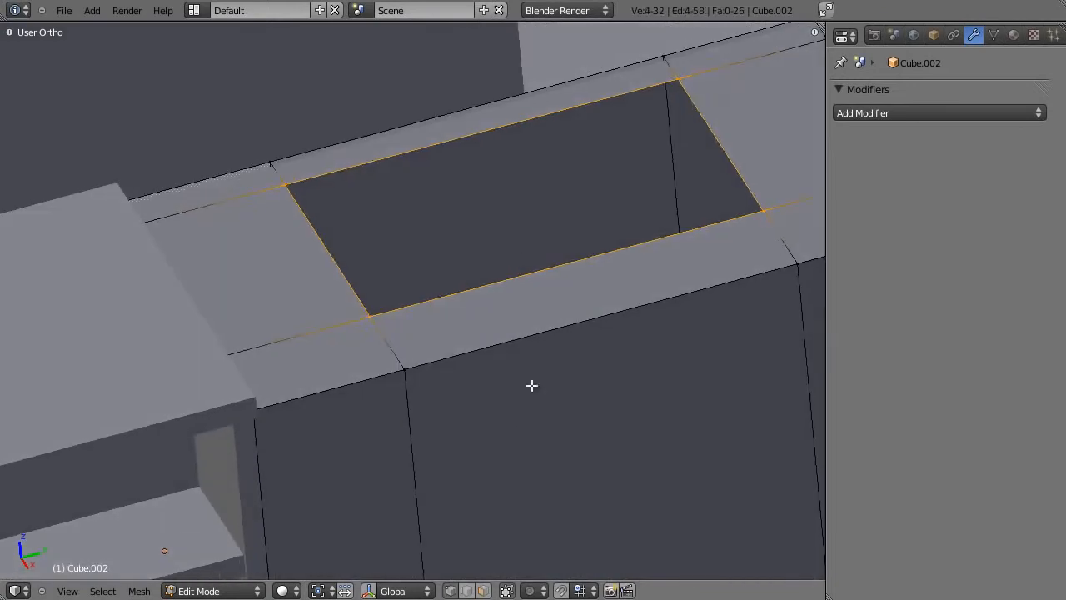
key(e)
key(z)
click(547, 357)
scroll(547, 357, down, 4)
middle_drag(548, 356, 534, 300)
key(Tab)
middle_drag(625, 307, 514, 298)
key(Tab)
scroll(537, 307, up, 2)
middle_drag(590, 325, 462, 340)
scroll(462, 340, up, 3)
scroll(461, 340, down, 5)
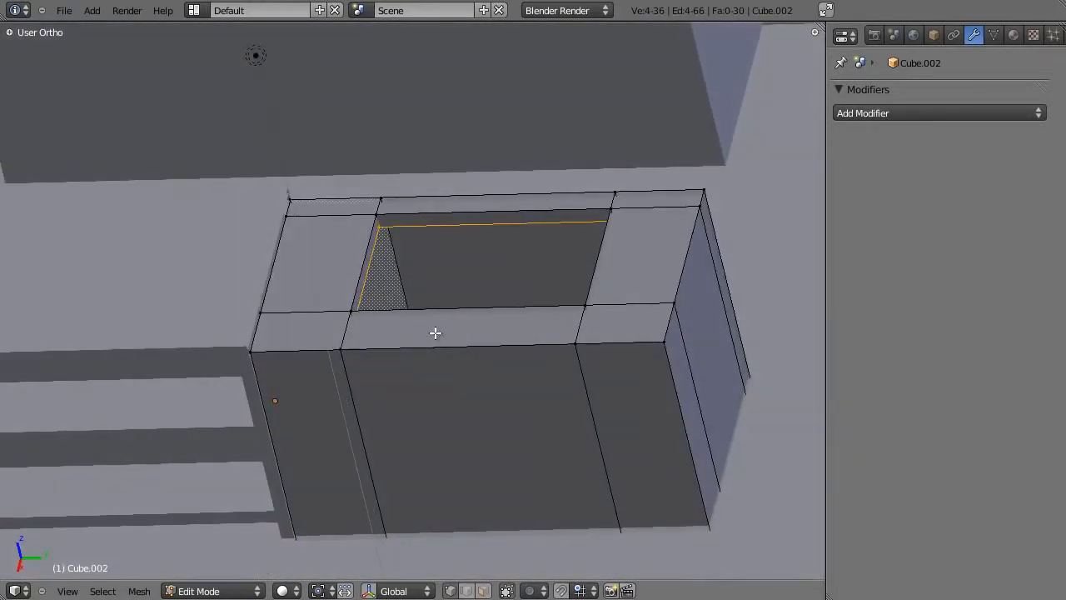
Extrude the lowered opening edge loop in place and separate the selection into its own object
key(z)
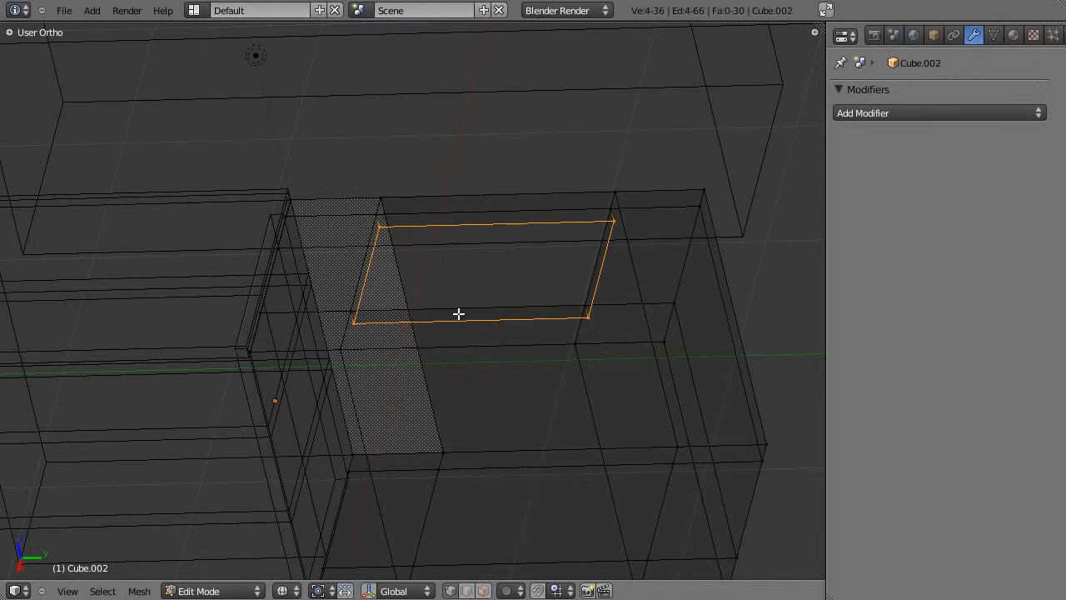
key(e)
right_click(473, 248)
key(p)
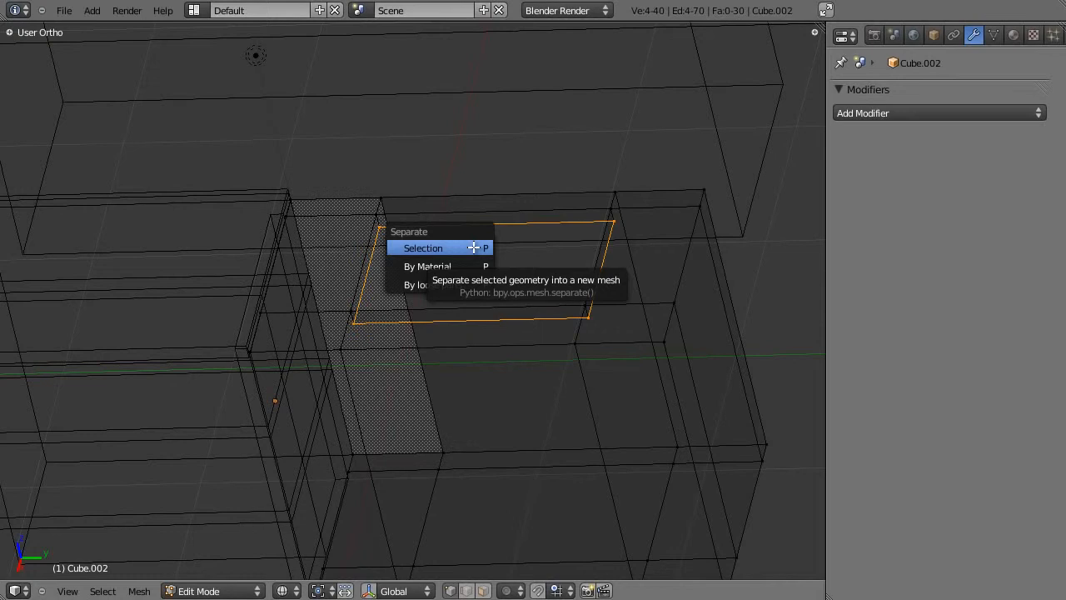
click(473, 247)
Snap the 3D cursor to the centre of the separated sink outline and set the object's origin there
key(Tab)
right_click(490, 276)
key(Tab)
middle_drag(479, 300, 492, 328)
key(KP_7)
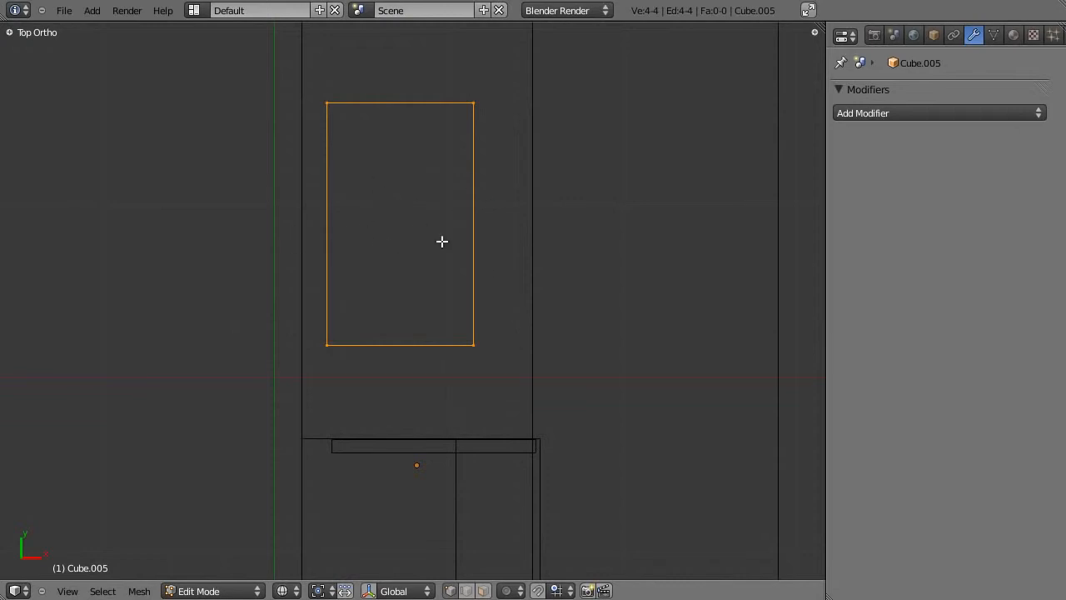
key(shift+s)
click(483, 235)
key(ctrl+shift+alt+c)
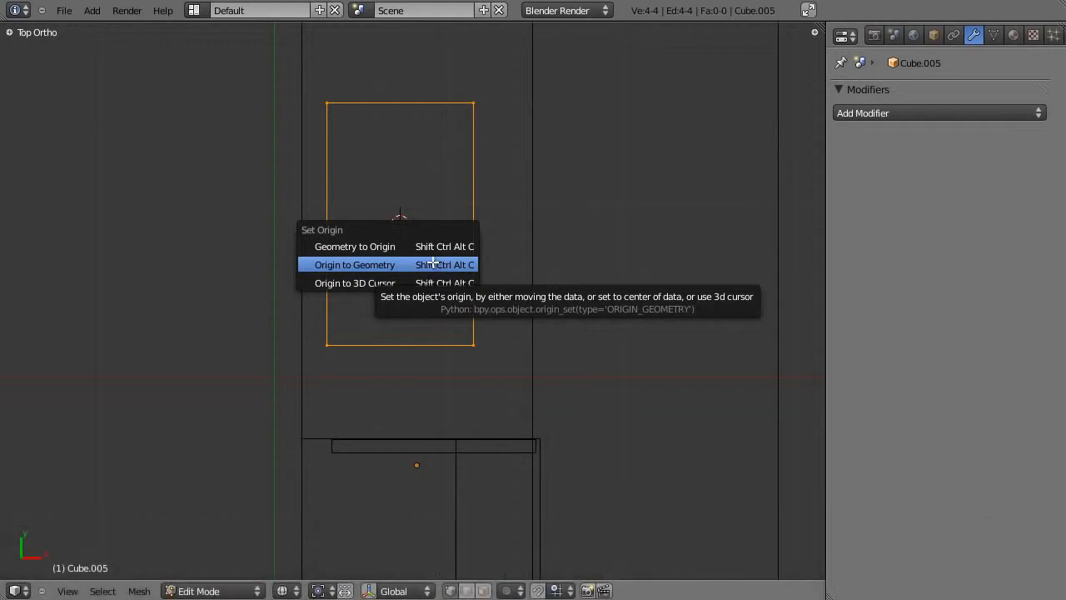
click(434, 264)
key(Tab)
key(ctrl+shift+alt+c)
click(488, 244)
scroll(481, 250, up, 3)
scroll(423, 224, down, 4)
scroll(405, 243, up, 2)
scroll(405, 250, down, 2)
Move the sink outline's far short edge along Y to the middle of the opening
key(Tab)
scroll(436, 200, up, 4)
scroll(450, 326, down, 4)
key(b)
drag(315, 133, 580, 216)
key(g)
key(y)
click(566, 324)
scroll(567, 324, up, 3)
Add a Mirror modifier to the sink outline on the Y axis only, with Clipping enabled
click(973, 112)
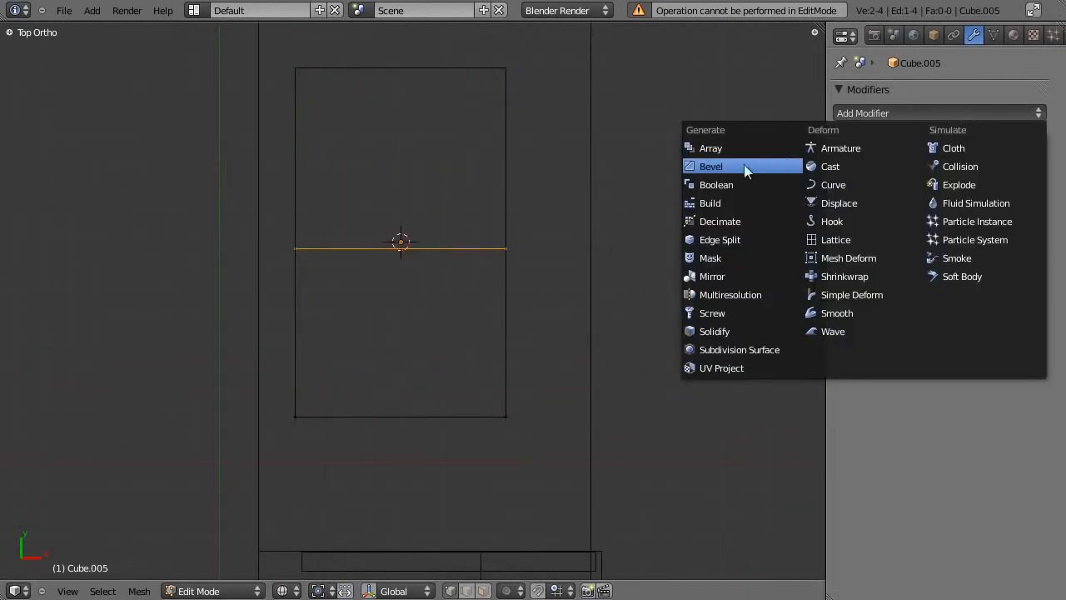
click(721, 276)
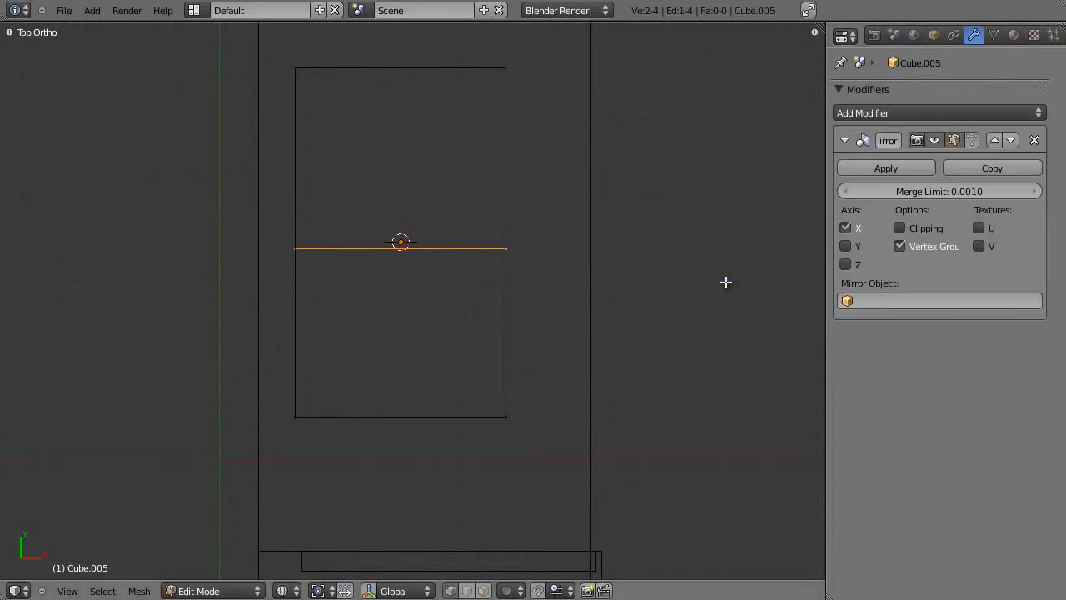
click(845, 246)
scroll(574, 276, up, 3)
click(899, 227)
Place the middle edge slightly off the mirror line and extrude it along Y to the centre as the divider strip
key(g)
key(y)
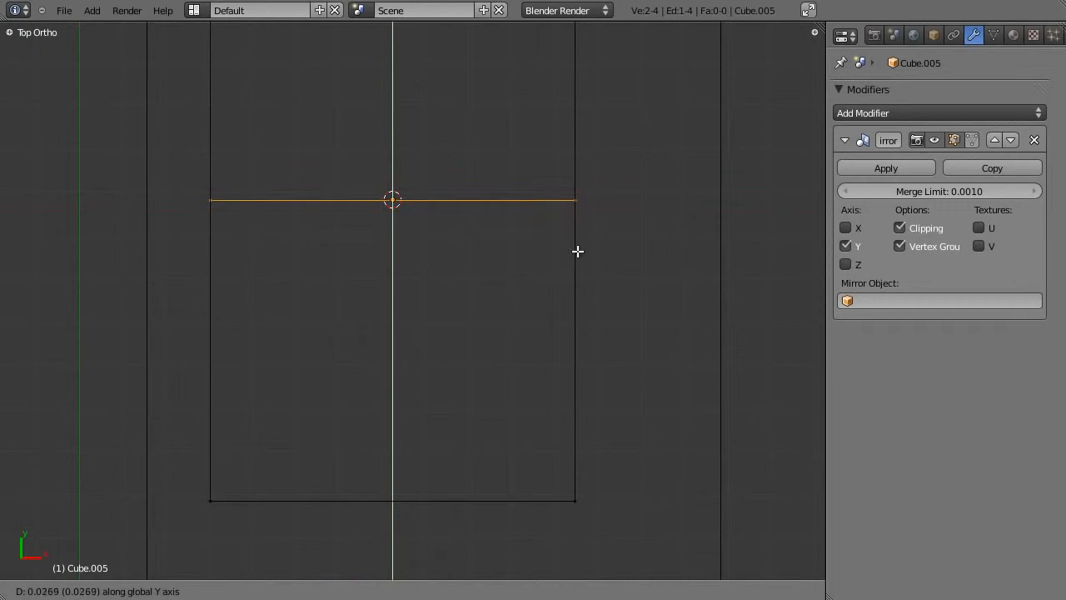
click(580, 267)
key(e)
key(y)
click(557, 245)
key(z)
mouse_move(558, 228)
middle_down()
mouse_move(538, 312)
mouse_move(424, 203)
mouse_move(411, 347)
mouse_move(392, 319)
middle_up()
key(Tab)
key(z)
key(KP_7)
key(Tab)
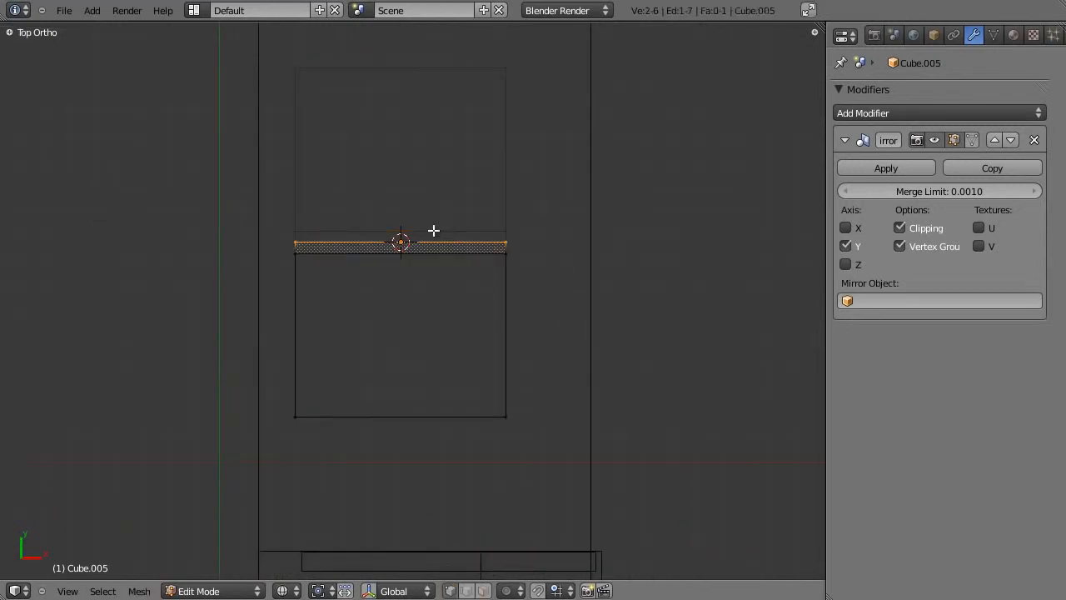
Move the outline's front long side inward along X and extrude it back outward to form a narrow rim strip
scroll(468, 243, up, 3)
scroll(536, 376, down, 4)
scroll(506, 372, up, 4)
scroll(440, 308, down, 6)
scroll(458, 298, up, 3)
scroll(457, 298, up, 1)
key(b)
drag(488, 209, 533, 442)
key(g)
key(x)
click(522, 447)
key(e)
key(x)
click(534, 447)
Extrude the sink outline's near short edge outward along Y to form the end rim strip
key(b)
drag(267, 397, 538, 457)
key(e)
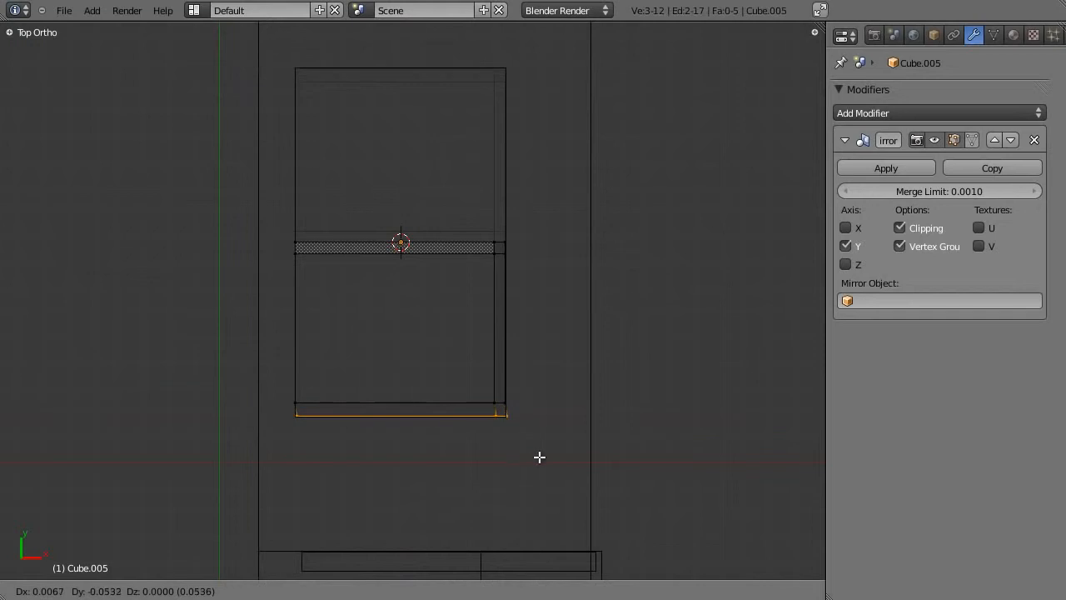
click(538, 457)
Move the vertices of the outline's back long side inward along X to shape the last rim strip
key(b)
drag(255, 192, 333, 431)
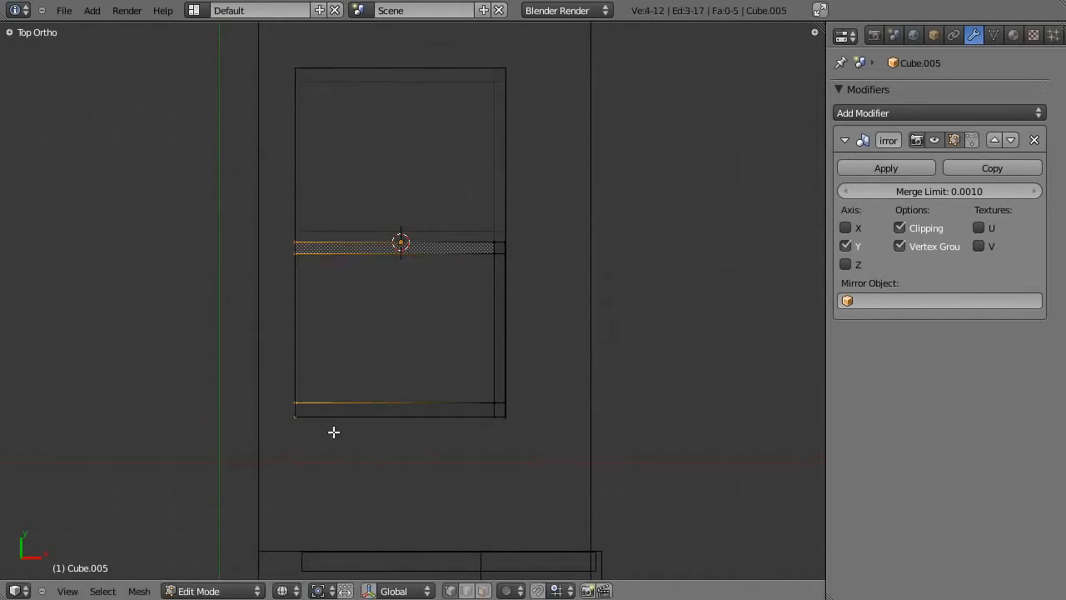
key(g)
key(x)
click(333, 435)
key(Tab)
middle_drag(333, 436, 389, 226)
Extrude the inner rim edges downward into mirrored basins and fill the basin bottom with a face
key(Tab)
key(e)
click(409, 271)
middle_drag(409, 272, 401, 160)
key(Tab)
middle_drag(437, 289, 423, 301)
key(Tab)
key(f)
mouse_move(506, 329)
middle_down()
mouse_move(499, 367)
mouse_move(471, 264)
mouse_move(464, 281)
mouse_move(375, 336)
mouse_move(400, 356)
middle_up()
key(Tab)
key(z)
key(z)
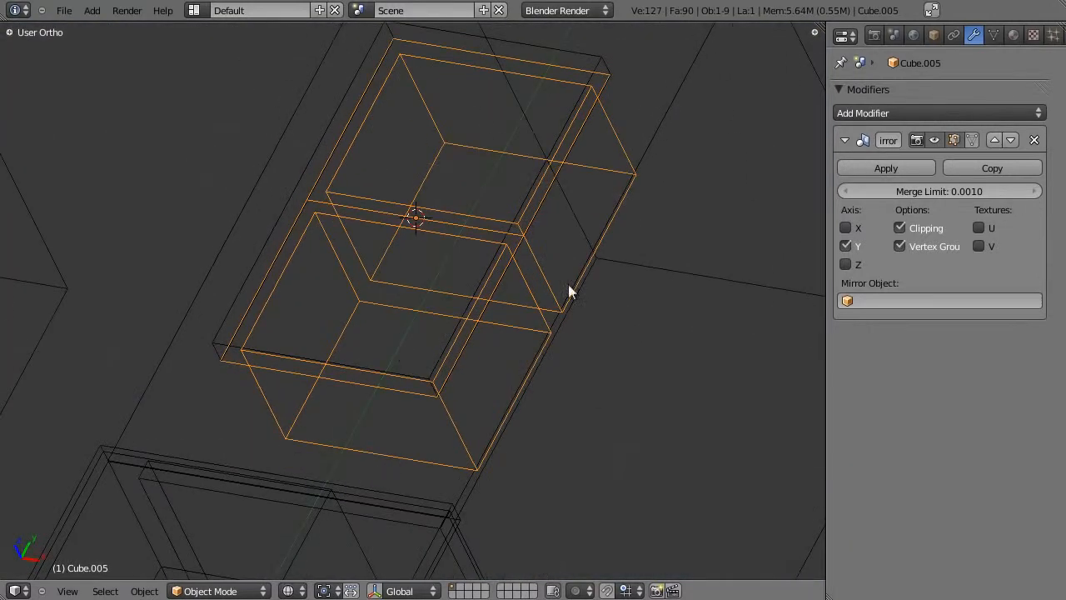
Add a Subdivision Surface modifier to the sink and set its view subdivisions to 3
click(895, 114)
click(858, 113)
click(767, 347)
key(z)
middle_drag(500, 355, 517, 342)
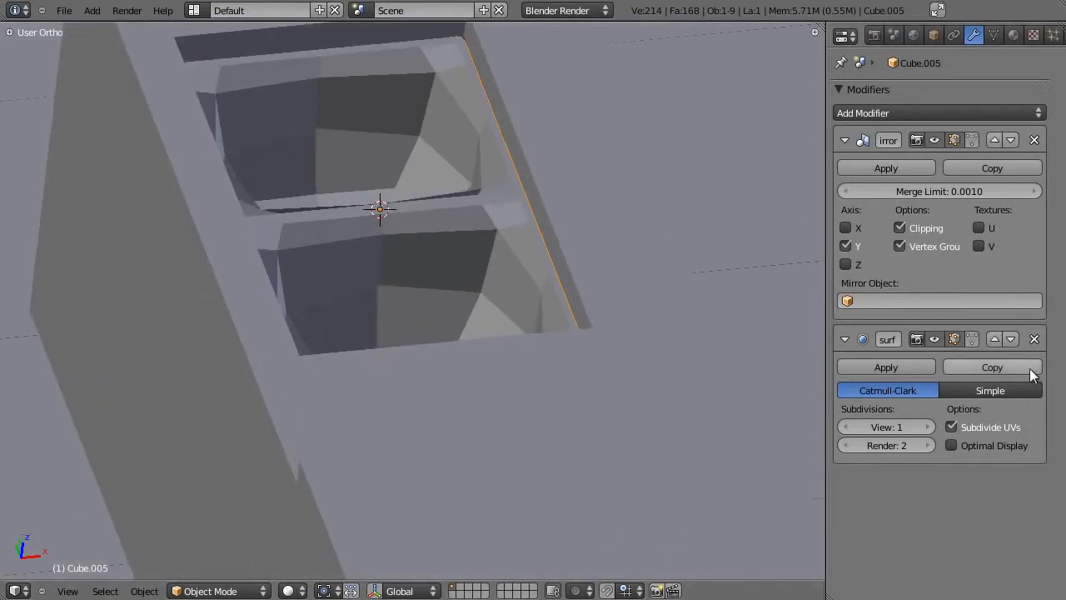
click(927, 427)
click(927, 426)
scroll(500, 308, up, 5)
middle_drag(377, 331, 337, 307)
key(KP_7)
key(z)
scroll(362, 314, down, 5)
key(z)
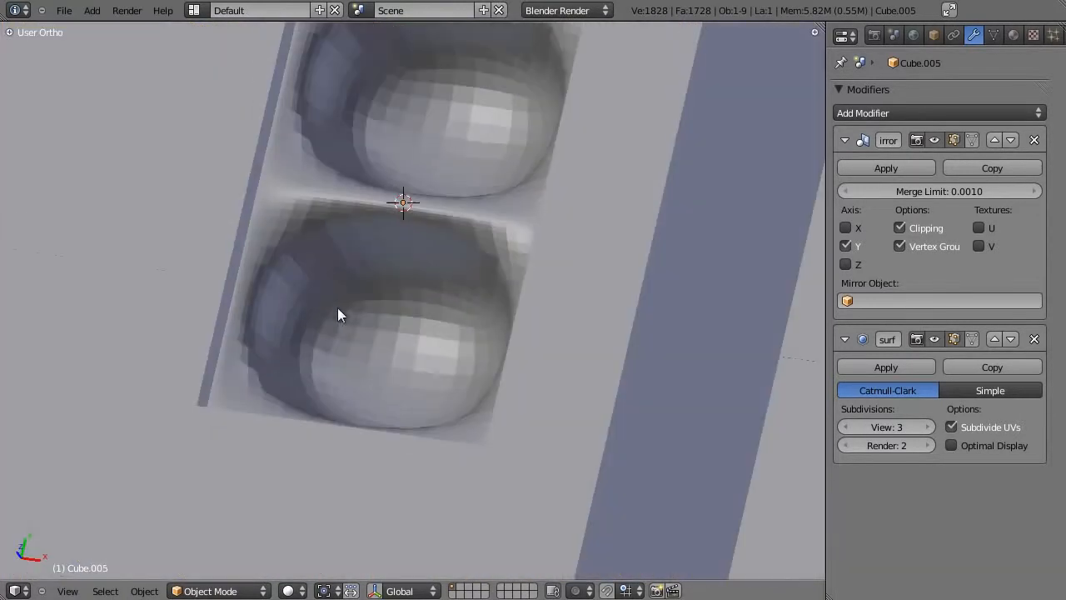
Set the sink object to smooth shading
scroll(337, 314, down, 1)
key(t)
click(59, 287)
key(t)
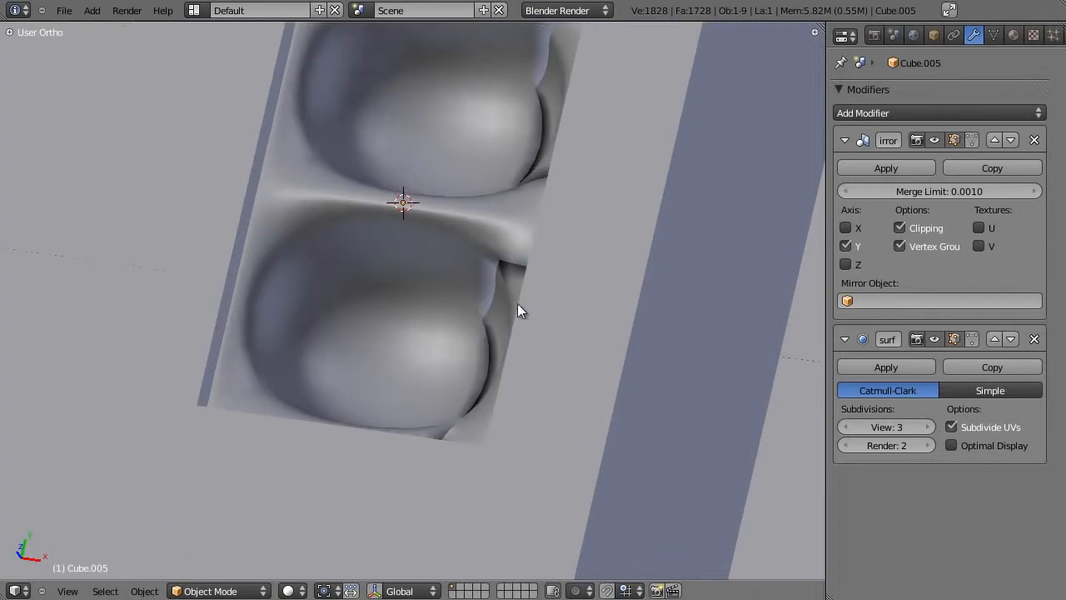
Recalculate the normals of the whole sink mesh
scroll(525, 275, up, 2)
key(Tab)
key(a)
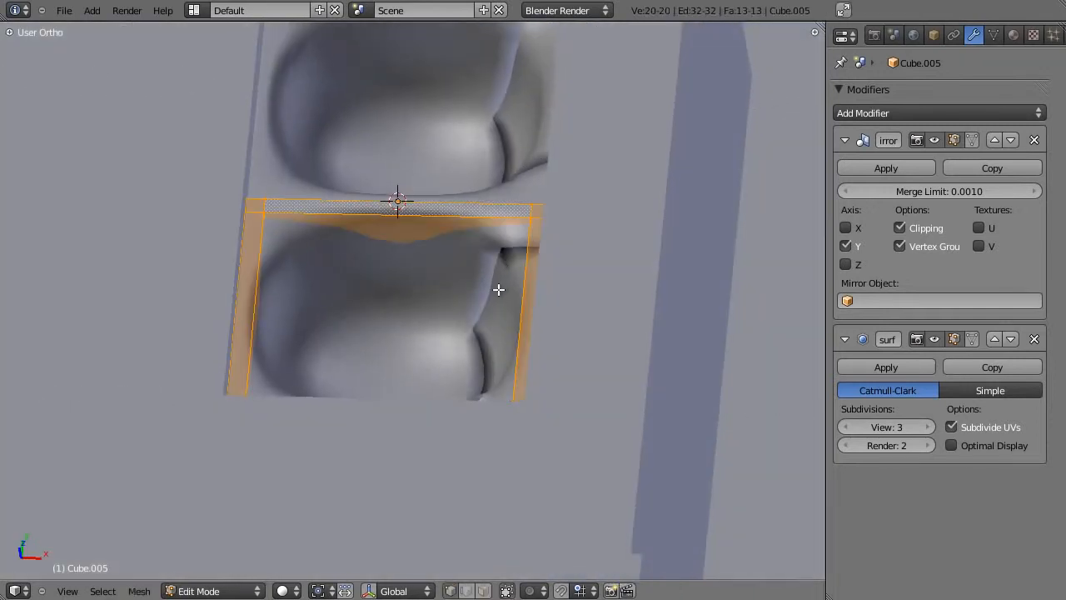
key(Tab)
key(Tab)
key(t)
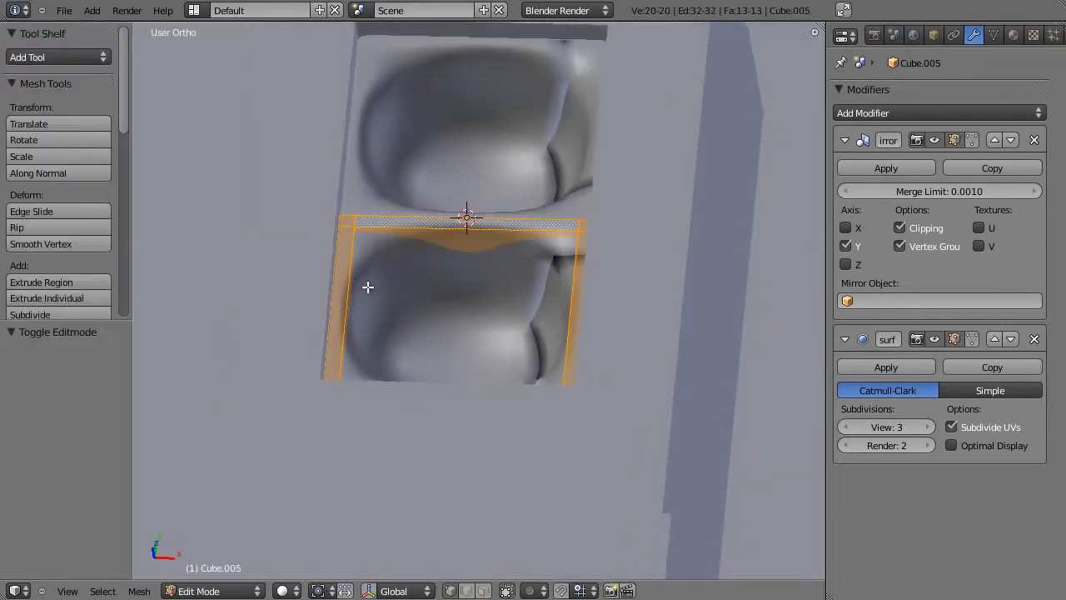
scroll(62, 272, down, 2)
scroll(55, 195, down, 2)
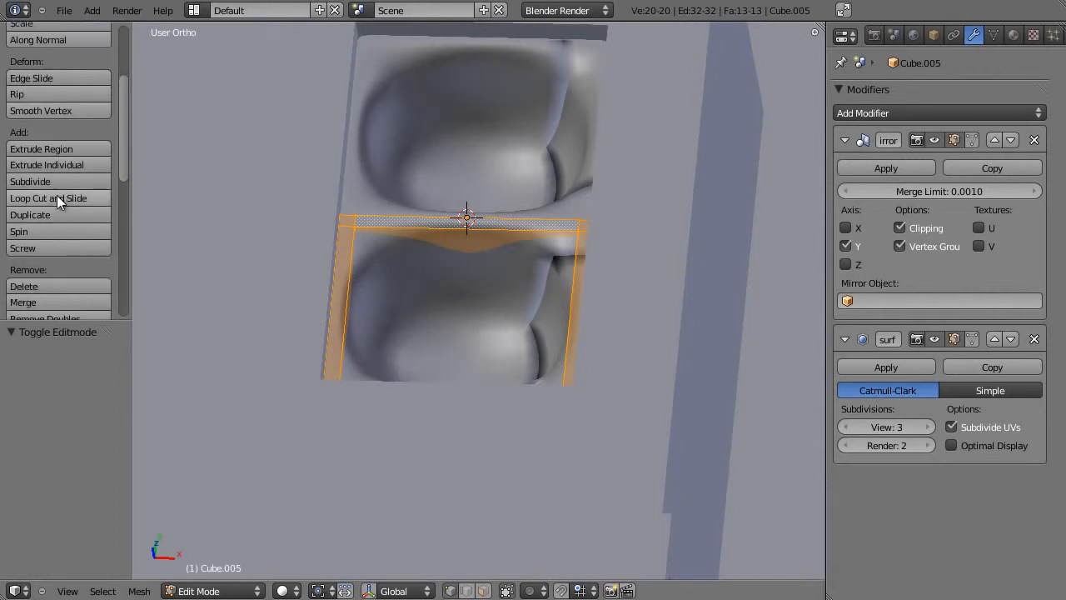
scroll(72, 277, down, 2)
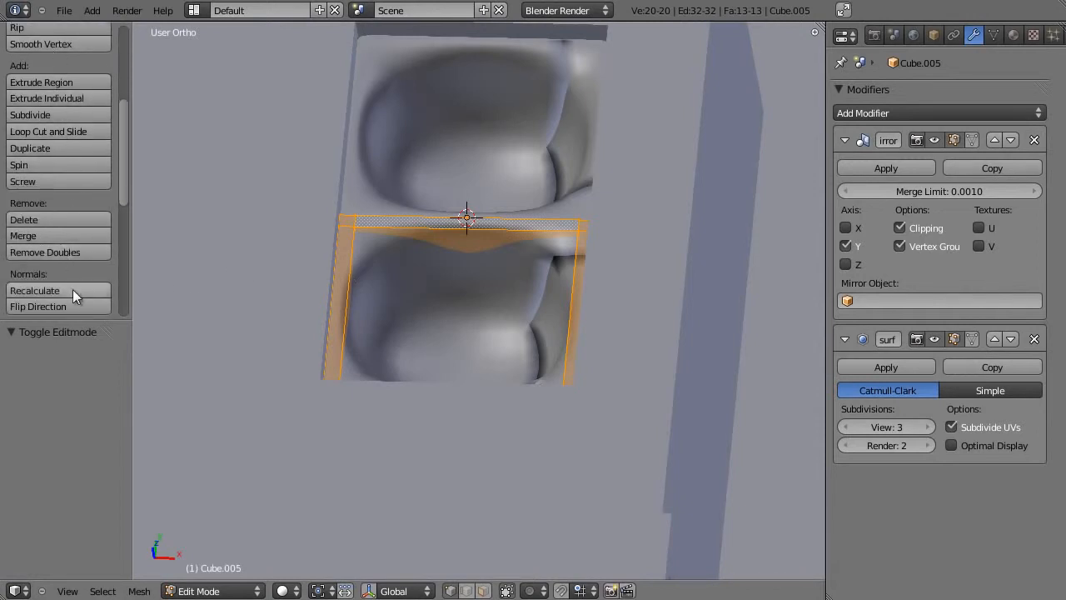
click(70, 287)
key(Tab)
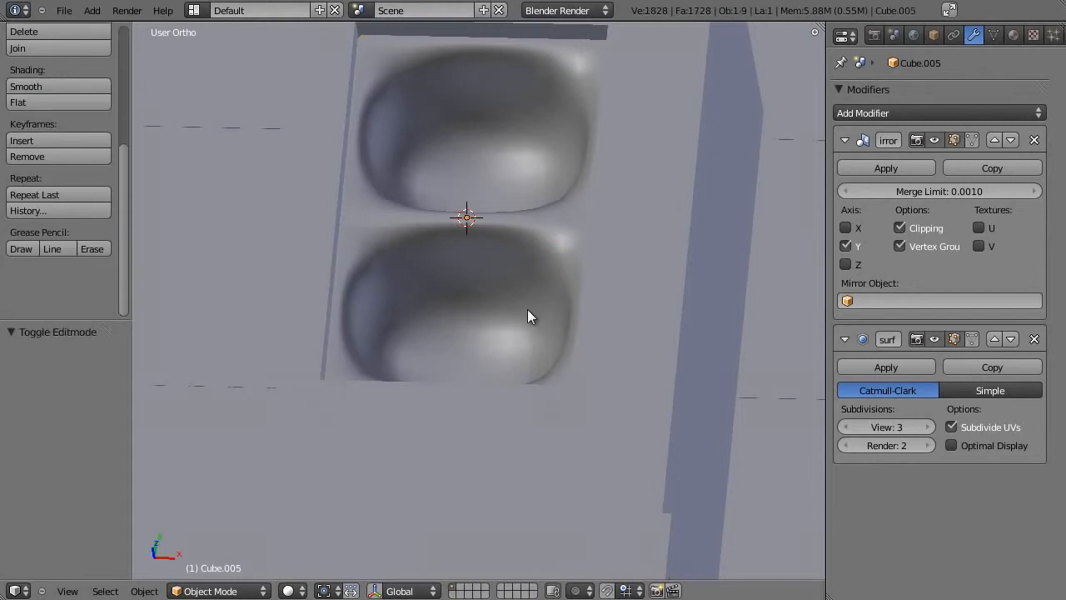
Select the edge loop around the basin's top opening and set its crease to 1.000
middle_drag(532, 307, 462, 327)
key(t)
scroll(456, 320, up, 2)
key(Tab)
scroll(308, 213, down, 2)
alt+right_click(343, 222)
key(z)
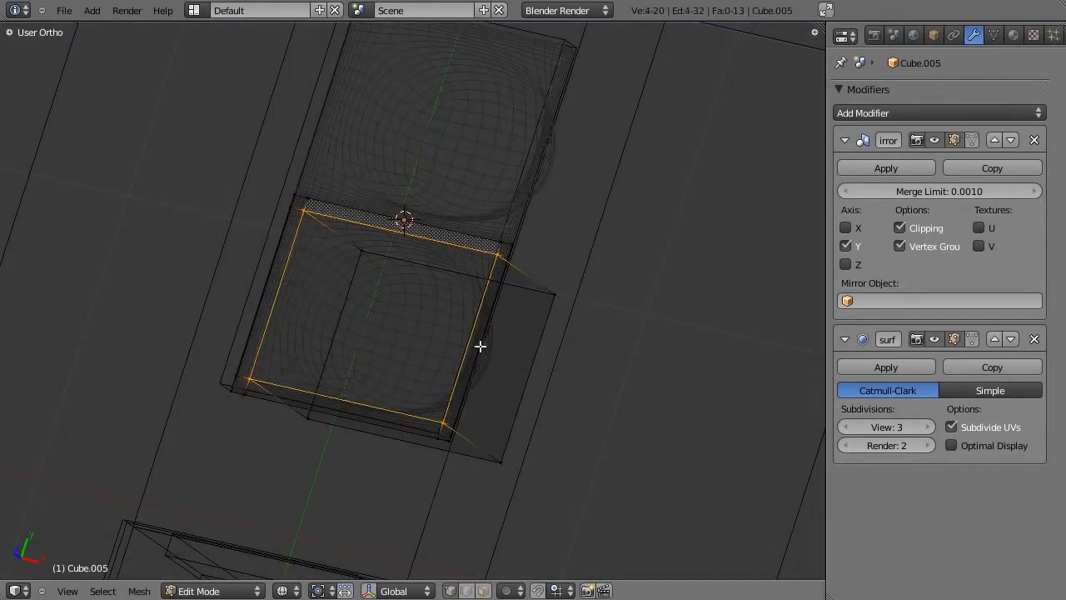
key(z)
middle_drag(426, 374, 533, 272)
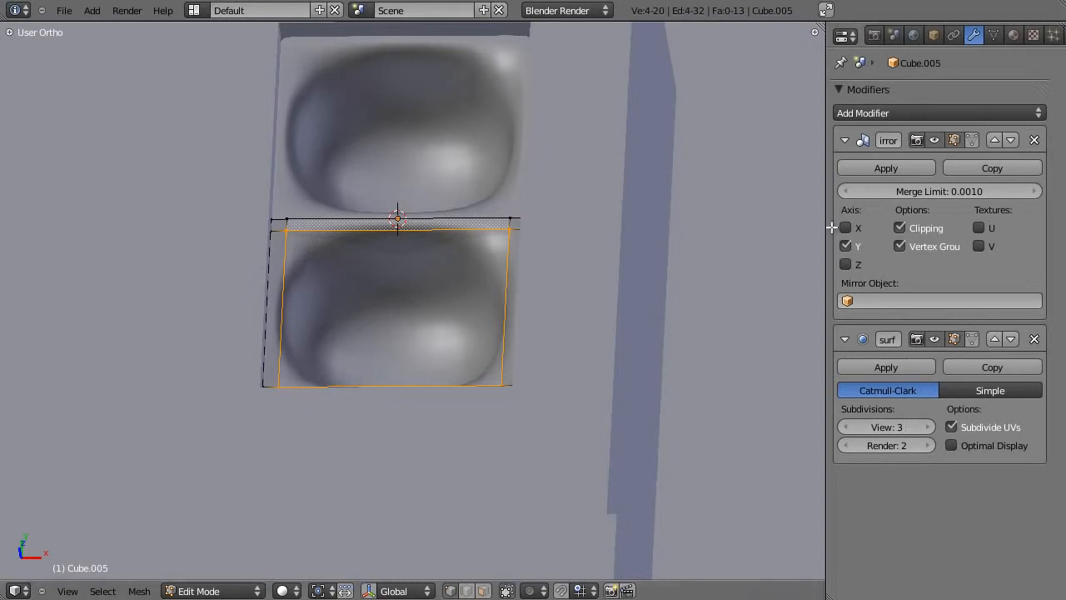
key(n)
drag(785, 151, 801, 151)
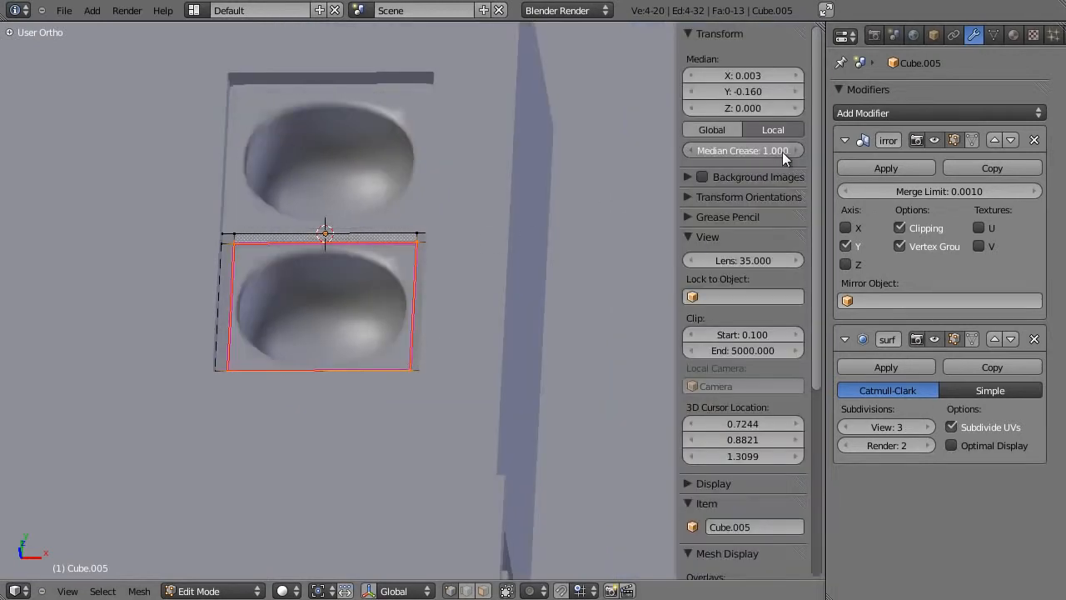
middle_drag(440, 302, 318, 326)
key(Tab)
scroll(370, 299, down, 1)
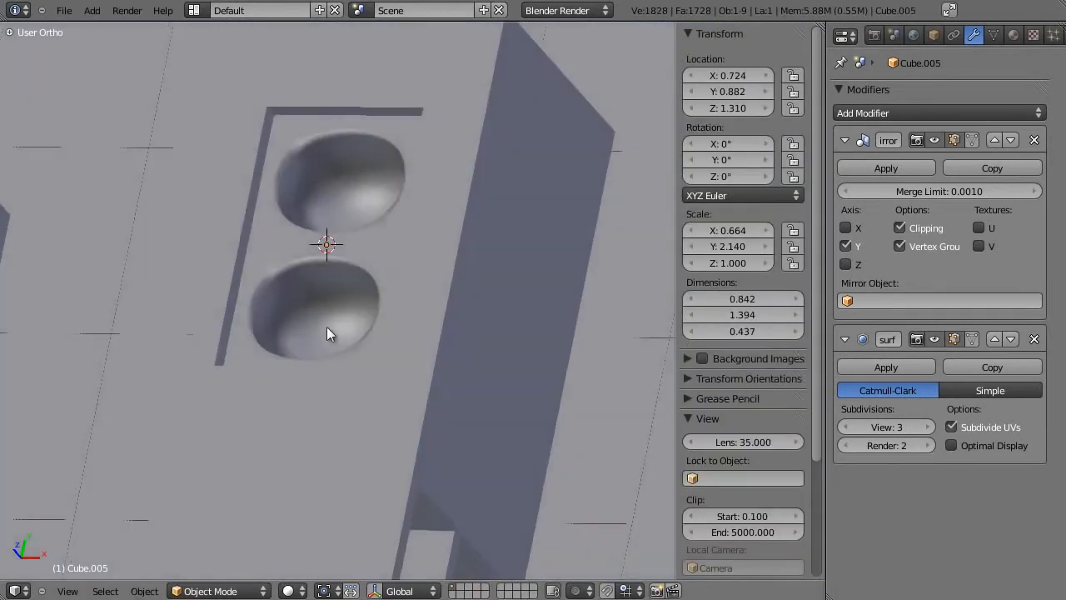
Set the crease of the basin's top opening loop to 0.5
key(Tab)
scroll(345, 295, up, 4)
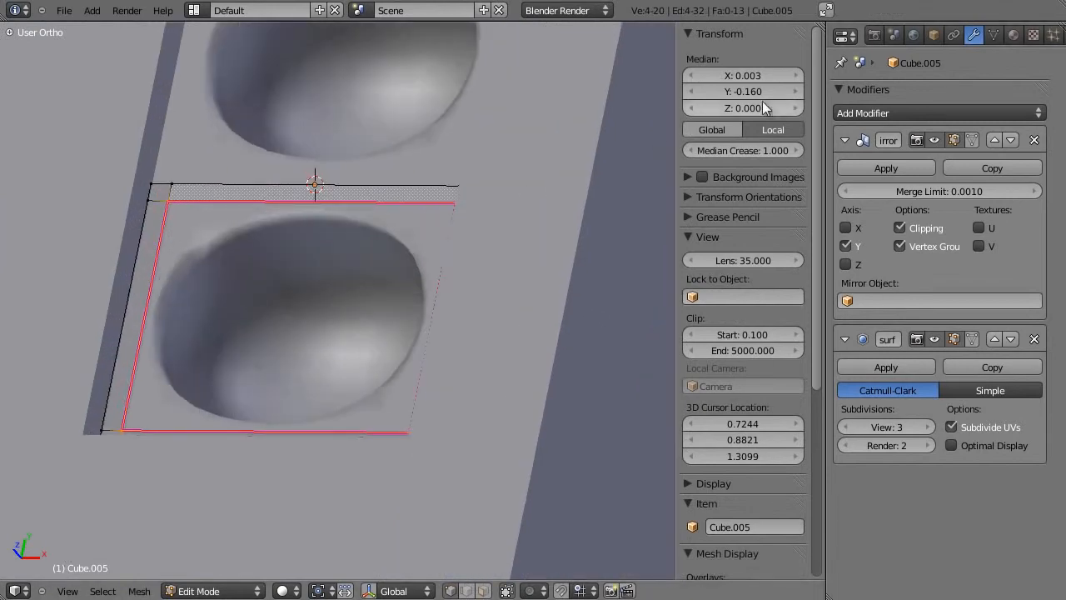
key(n)
key(n)
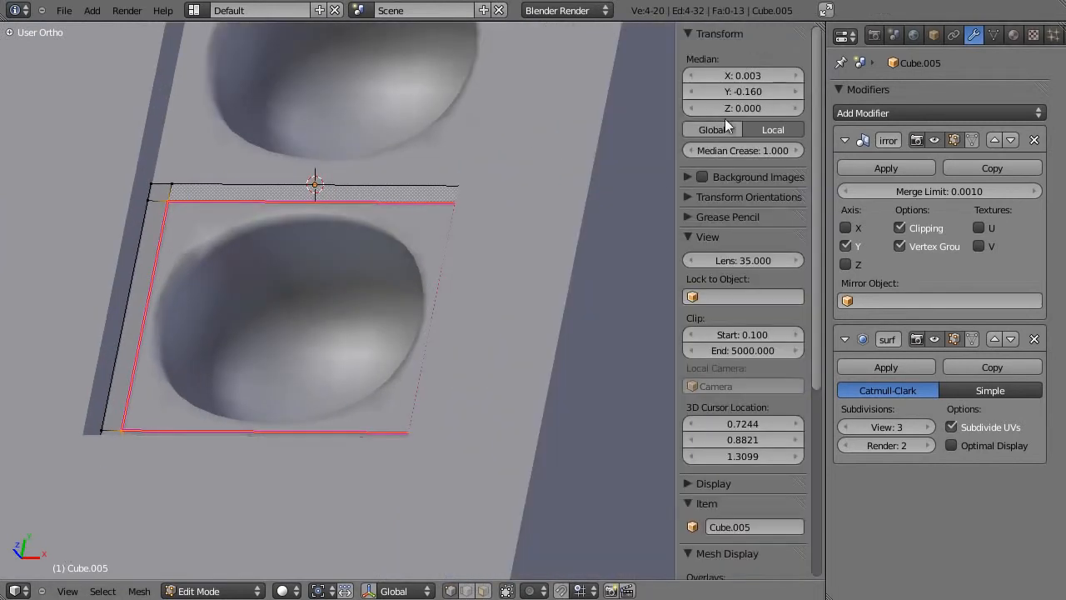
text(0.5)
key(Return)
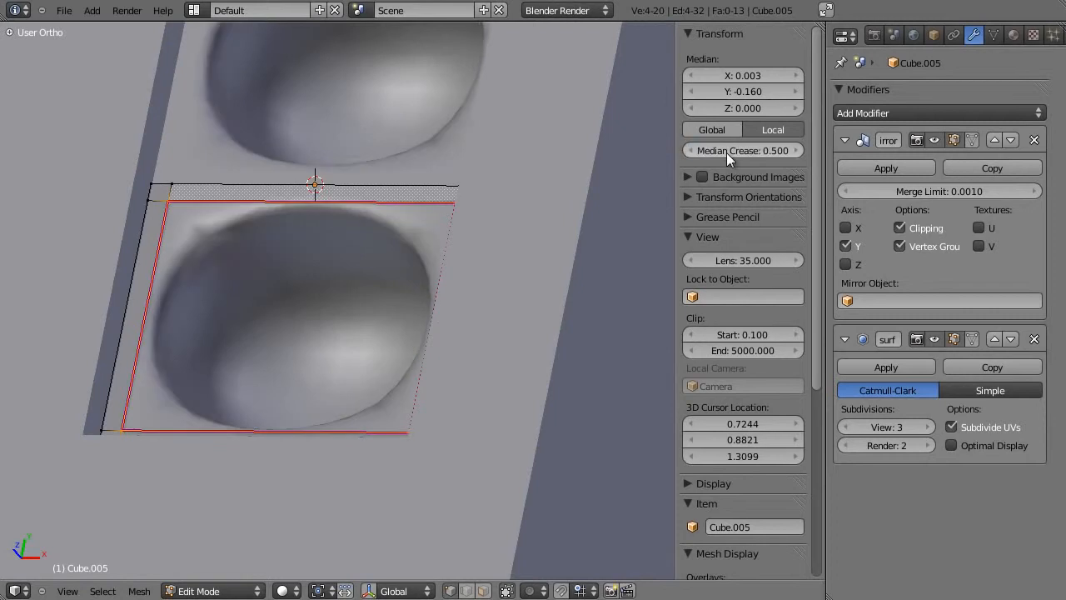
Select the basin's bottom face and set the median crease of its edges to 0.9
key(z)
right_click(255, 298)
shift+right_click(488, 507)
key(z)
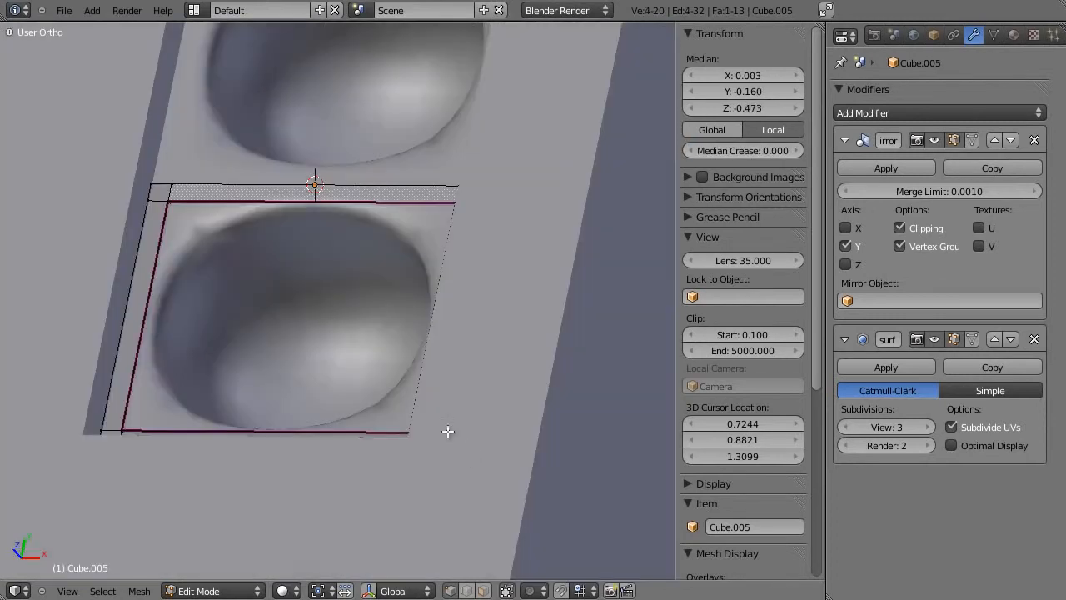
ctrl+drag(744, 155, 750, 154)
scroll(414, 274, down, 3)
middle_drag(414, 274, 498, 242)
scroll(498, 242, up, 3)
middle_drag(420, 310, 398, 351)
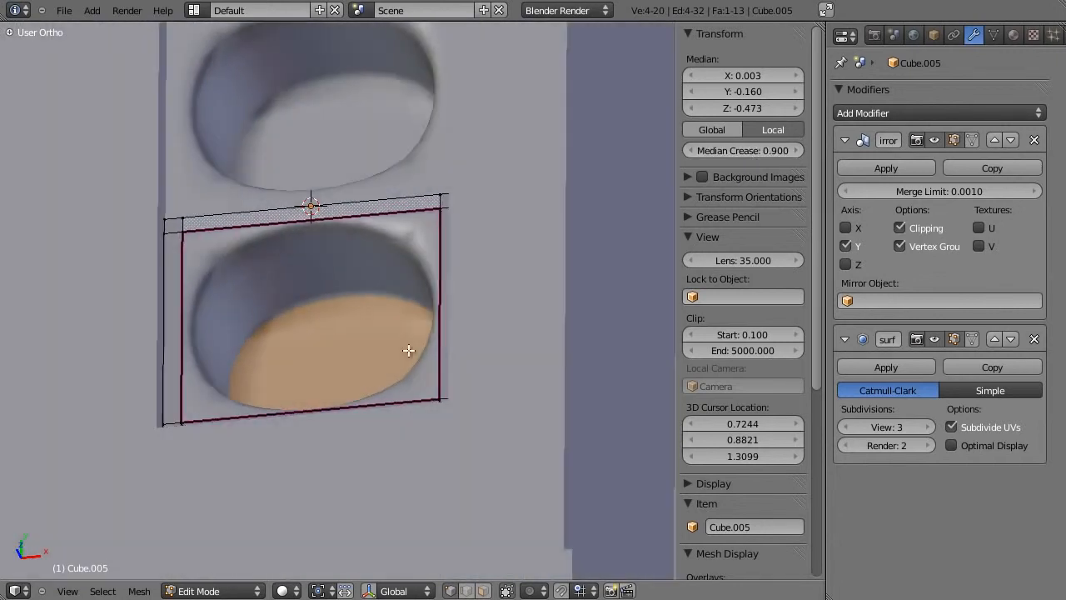
key(Tab)
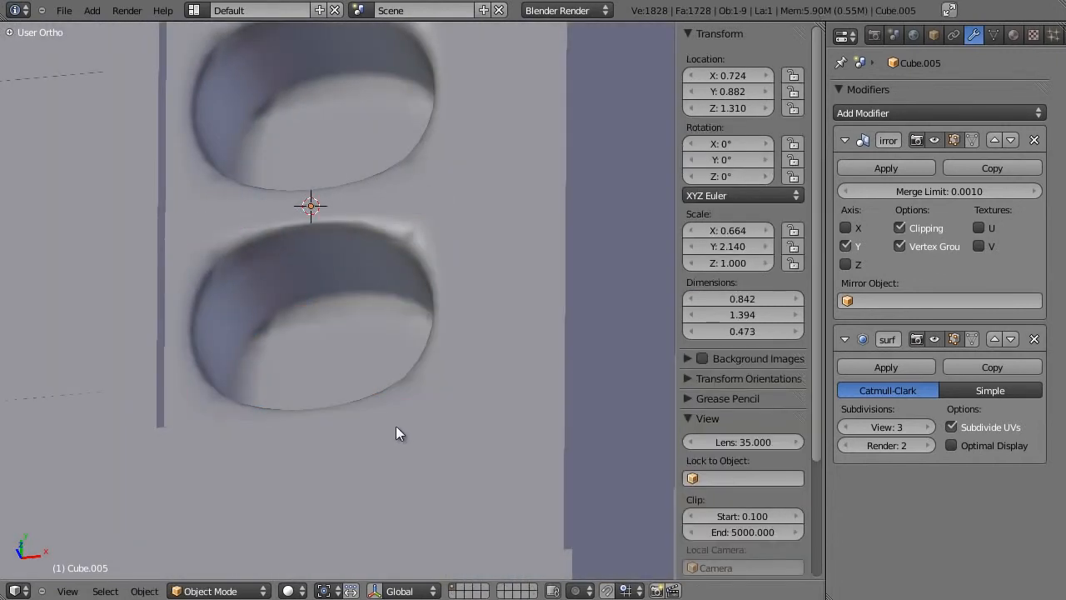
Inspect the creased basins from several angles in solid and wireframe display
middle_drag(392, 312, 335, 360)
scroll(336, 360, up, 3)
key(Tab)
scroll(279, 323, down, 3)
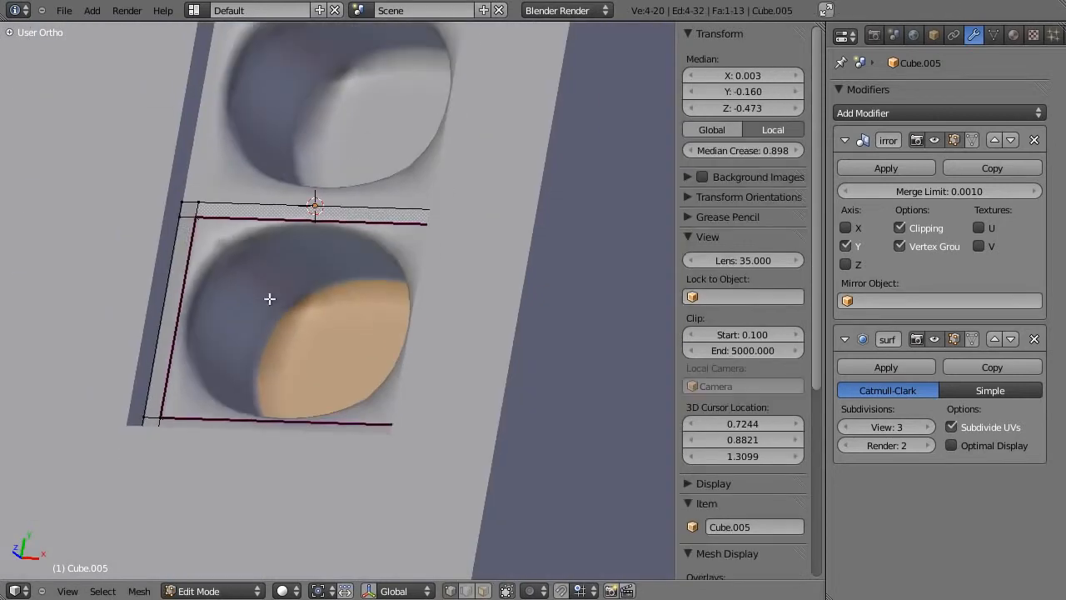
key(z)
right_click(242, 250)
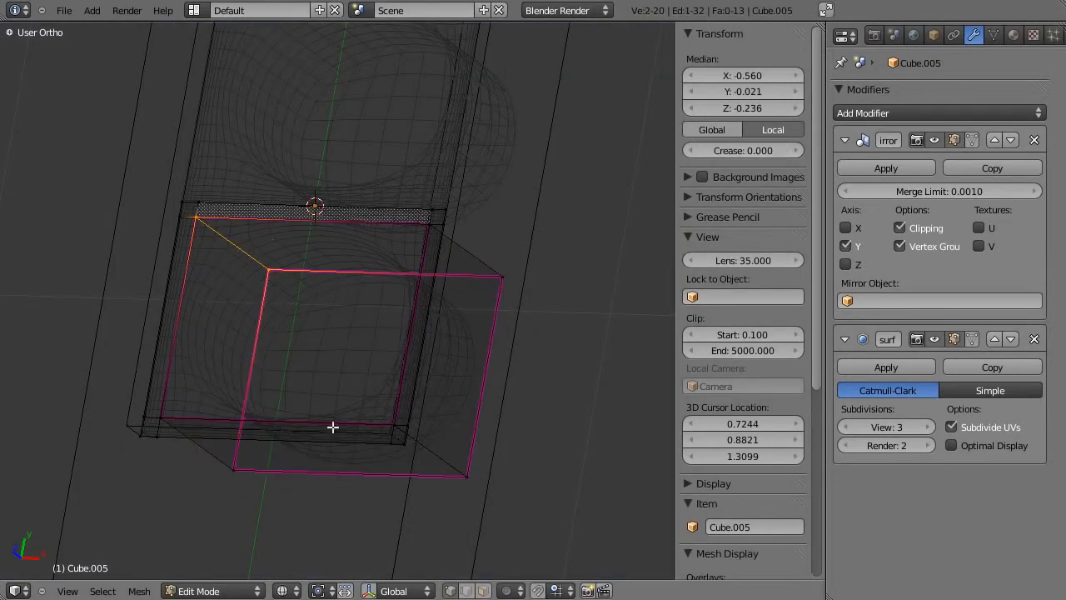
key(Tab)
scroll(361, 262, down, 2)
key(z)
mouse_move(400, 222)
middle_down()
mouse_move(449, 249)
mouse_move(292, 377)
mouse_move(386, 356)
mouse_move(438, 288)
middle_up()
scroll(292, 377, up, 3)
Raise the basin's four bottom vertices along Z to make the sink shallower
key(Tab)
key(z)
right_click(217, 458)
shift+right_click(320, 315)
shift+right_click(516, 333)
shift+right_click(454, 471)
key(z)
key(g)
key(z)
click(439, 423)
key(Tab)
mouse_move(437, 419)
middle_down()
mouse_move(382, 365)
mouse_move(269, 398)
mouse_move(394, 272)
middle_up()
scroll(415, 389, down, 3)
scroll(270, 397, up, 3)
Select the basin's four vertical corner edges in edge select mode and set their crease to 0.3
key(Tab)
key(z)
right_click(384, 200)
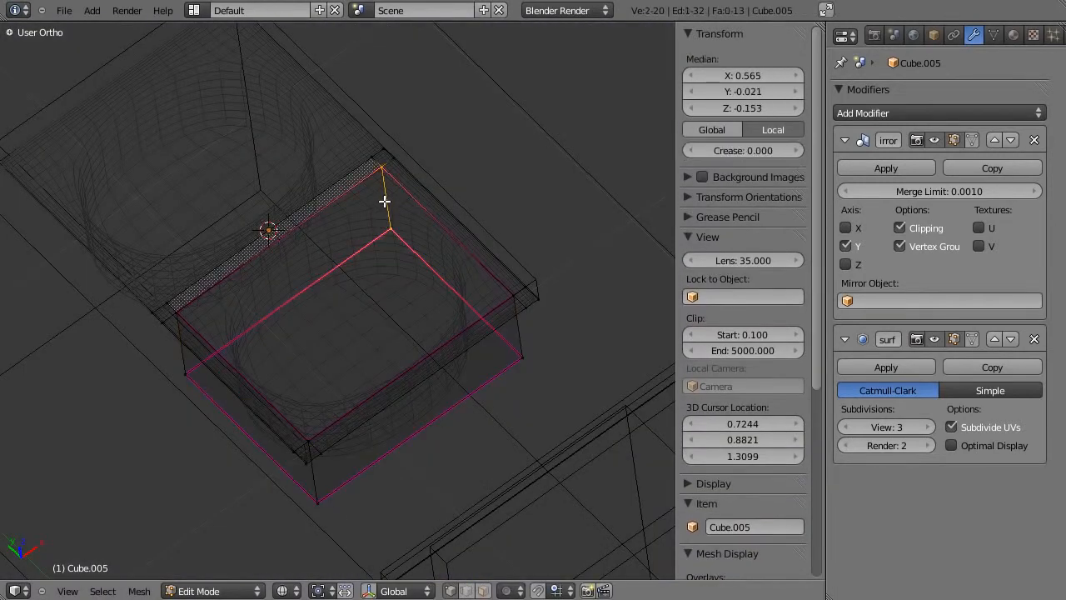
shift+right_click(195, 361)
key(a)
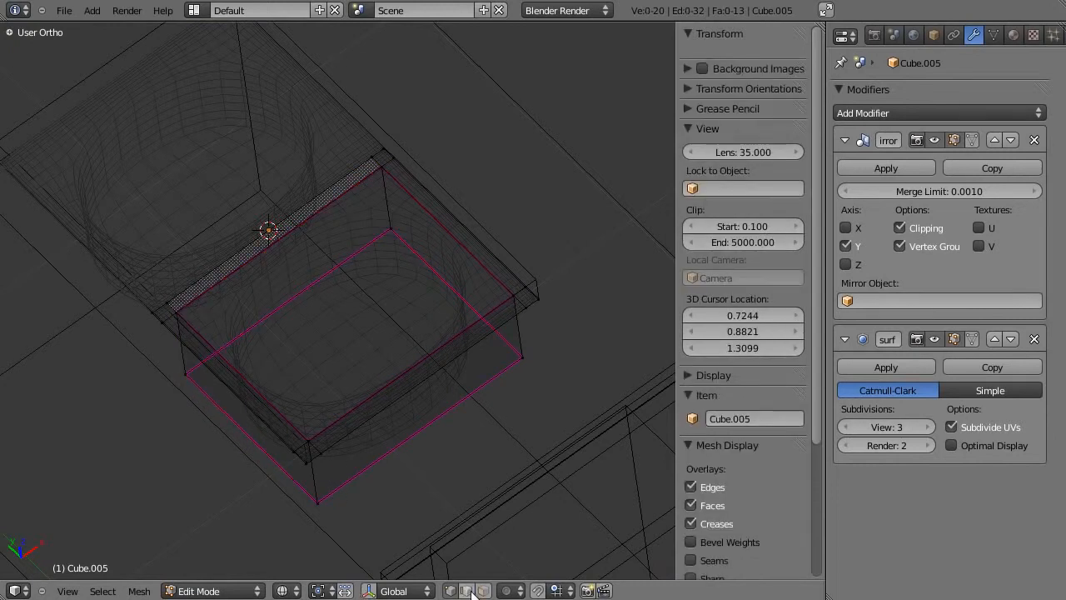
right_click(184, 363)
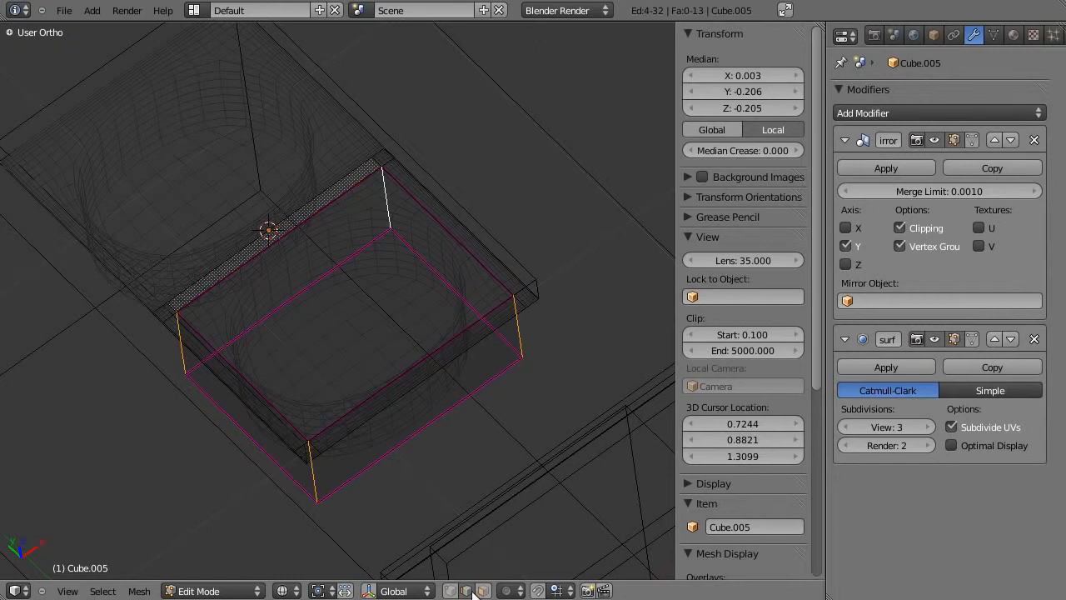
key(z)
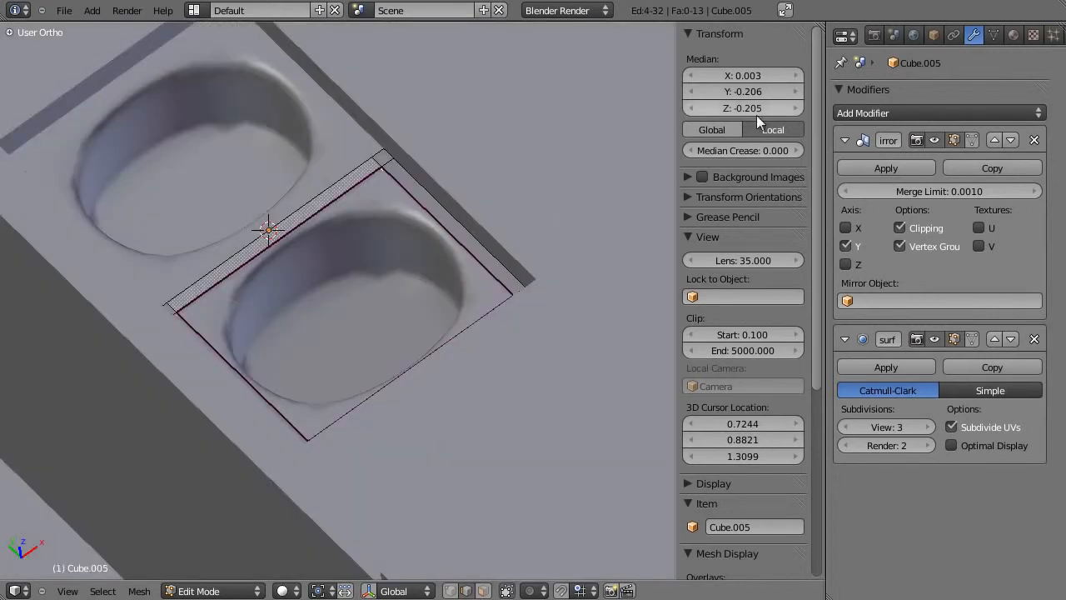
ctrl+drag(765, 152, 771, 153)
click(757, 152)
key(Return)
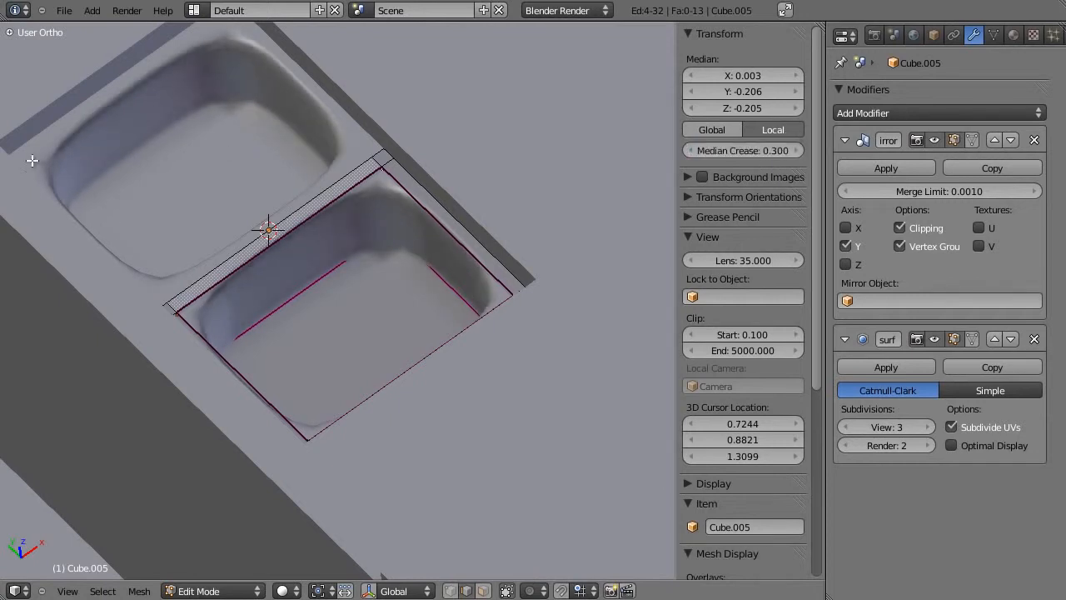
Set the sink's Subdivision Surface view level to 4
key(Tab)
scroll(369, 307, down, 4)
middle_drag(369, 306, 353, 360)
scroll(353, 360, up, 4)
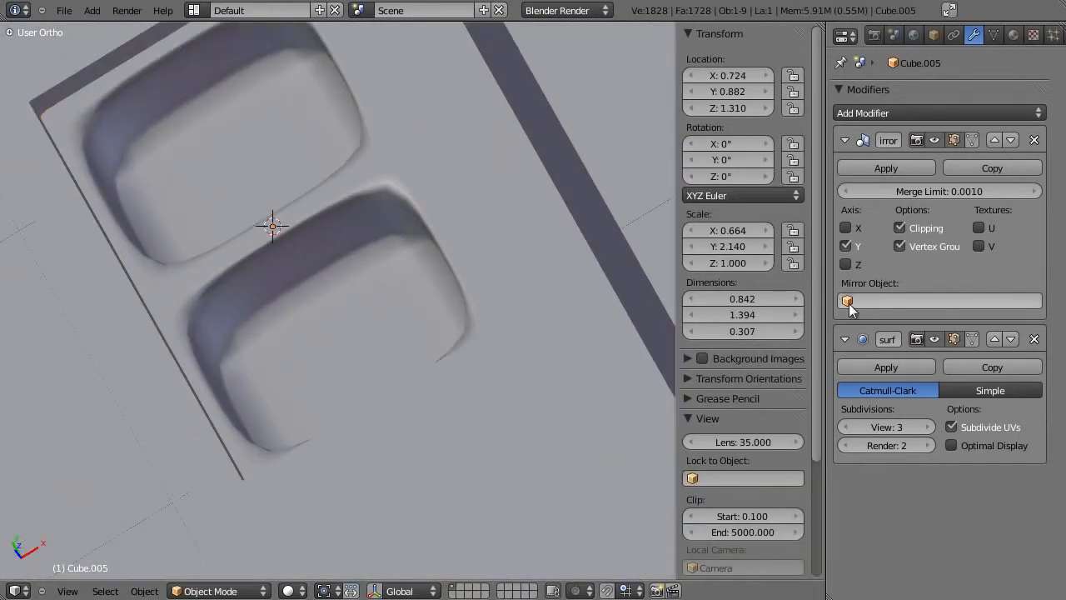
click(927, 426)
middle_drag(501, 367, 413, 294)
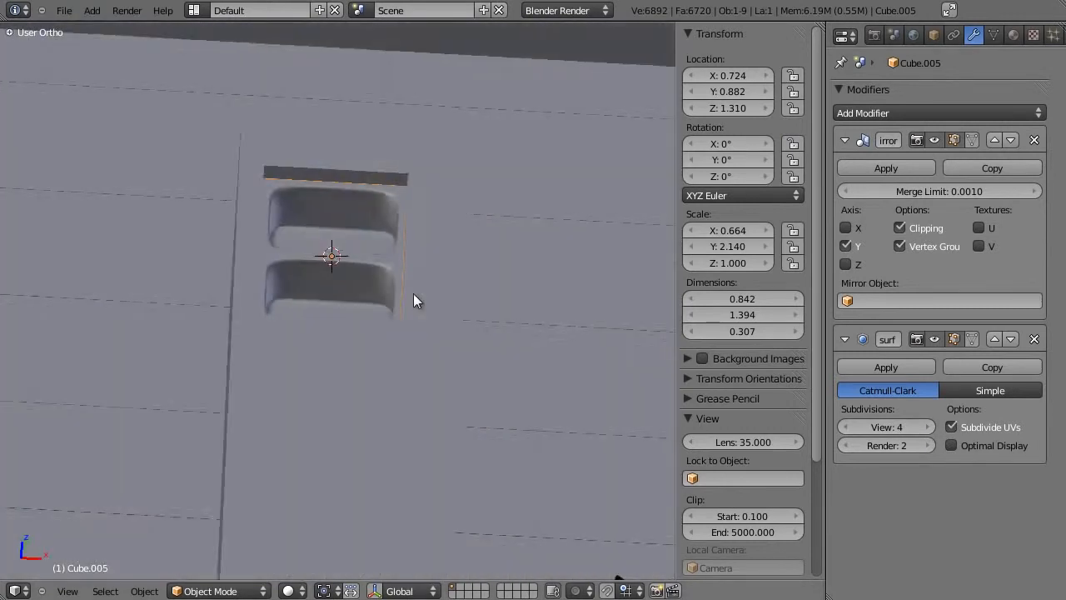
scroll(414, 293, up, 3)
Move the outer edge of the sink rim's +X long side outward along X
key(Tab)
alt+right_click(448, 258)
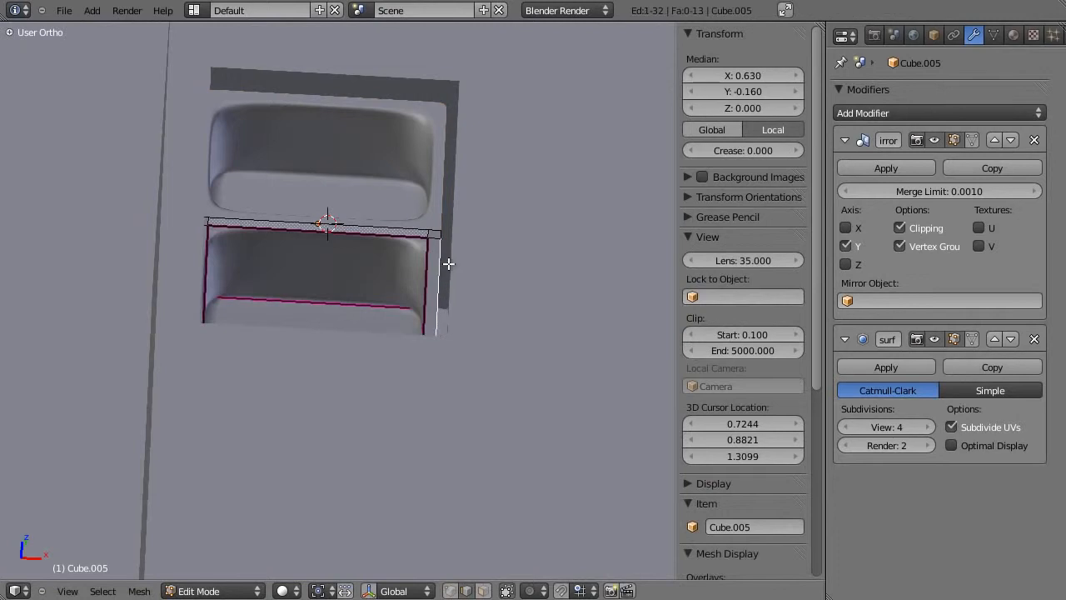
key(z)
middle_drag(436, 322, 434, 337)
key(g)
key(x)
click(457, 341)
key(z)
Shift the whole sink along X to about 0.630 and extend its outer +X rim edge further outward
key(Tab)
key(g)
key(x)
click(457, 334)
key(Tab)
key(g)
key(x)
click(466, 335)
key(Tab)
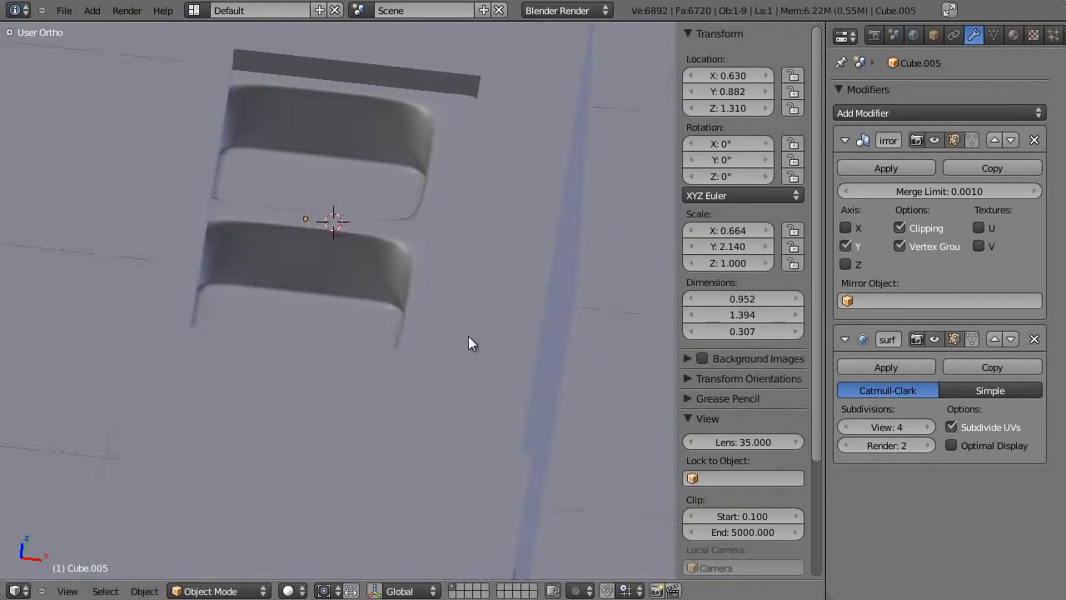
middle_drag(469, 335, 426, 349)
Box-select the vertices along the sink's -X long side from the top view in wireframe
key(Tab)
key(z)
key(KP_7)
key(z)
key(z)
key(a)
key(a)
key(a)
key(b)
drag(185, 206, 243, 457)
key(z)
middle_drag(247, 451, 442, 325)
key(Tab)
key(ctrl+s)
click(523, 321)
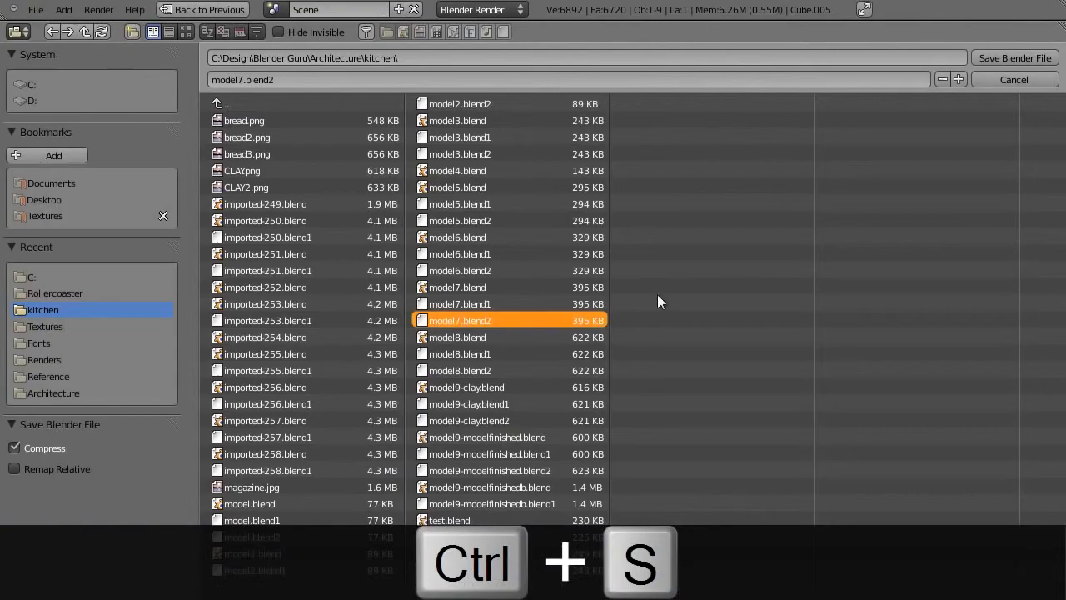
click(1002, 79)
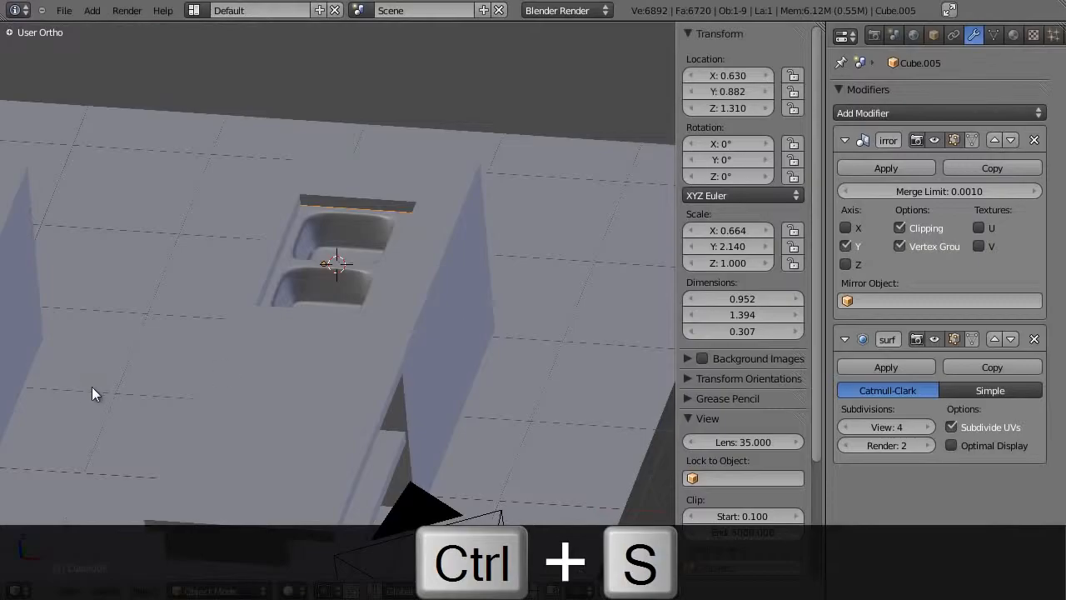
Save the scene under the file name tutorial and save over that file once more
key(ctrl+s)
text(tutorial)
key(Return)
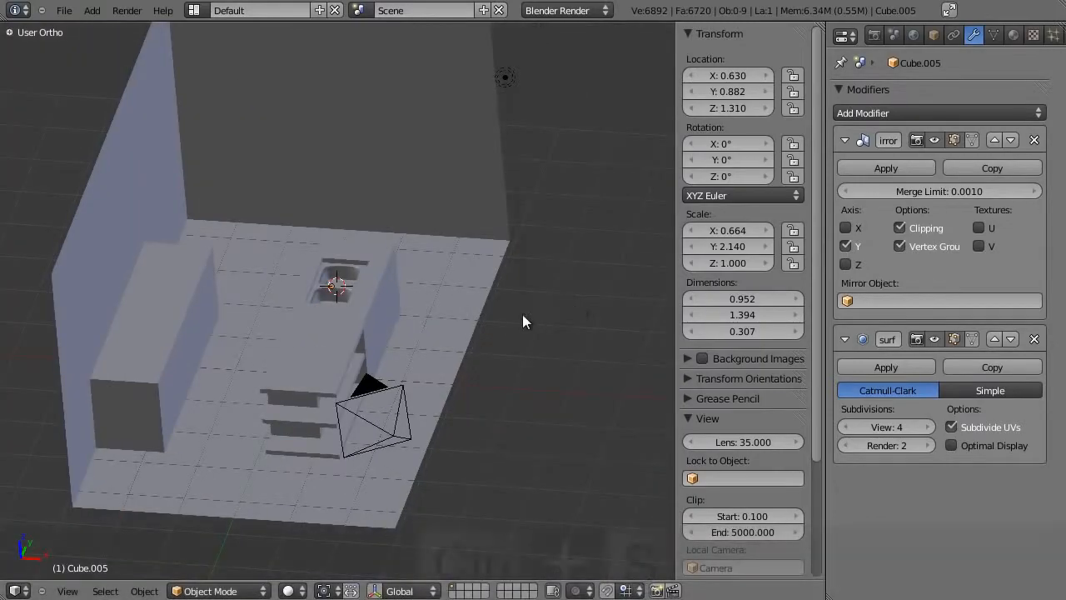
middle_drag(522, 314, 429, 304)
key(ctrl+s)
click(432, 354)
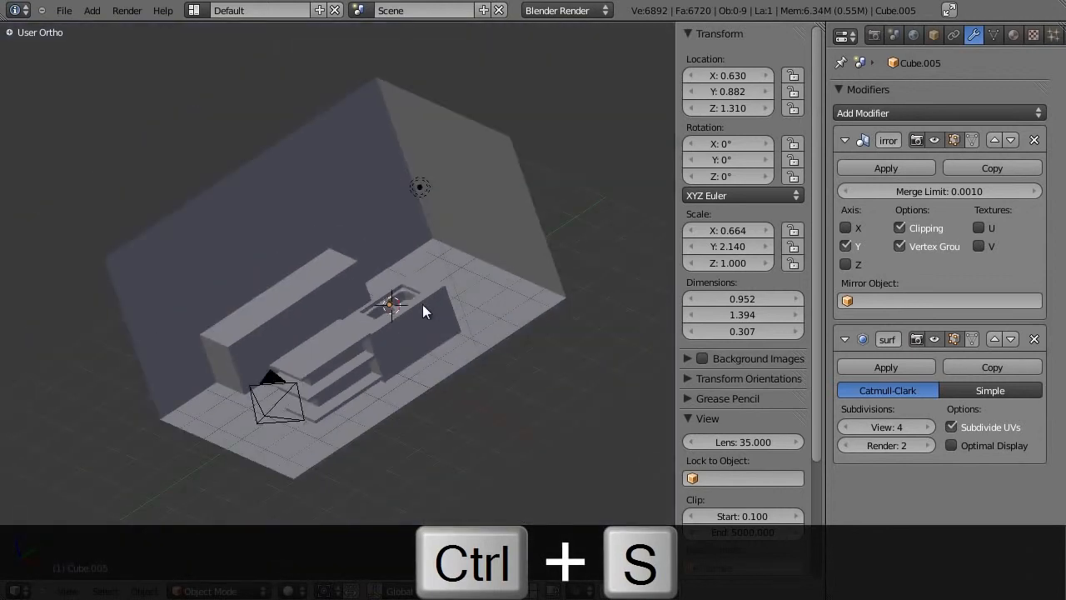
Check the sink and island in side view and switch to the reference photo to examine the drawer fronts and knobs beside the countertop
scroll(429, 304, up, 3)
middle_drag(437, 380, 455, 452)
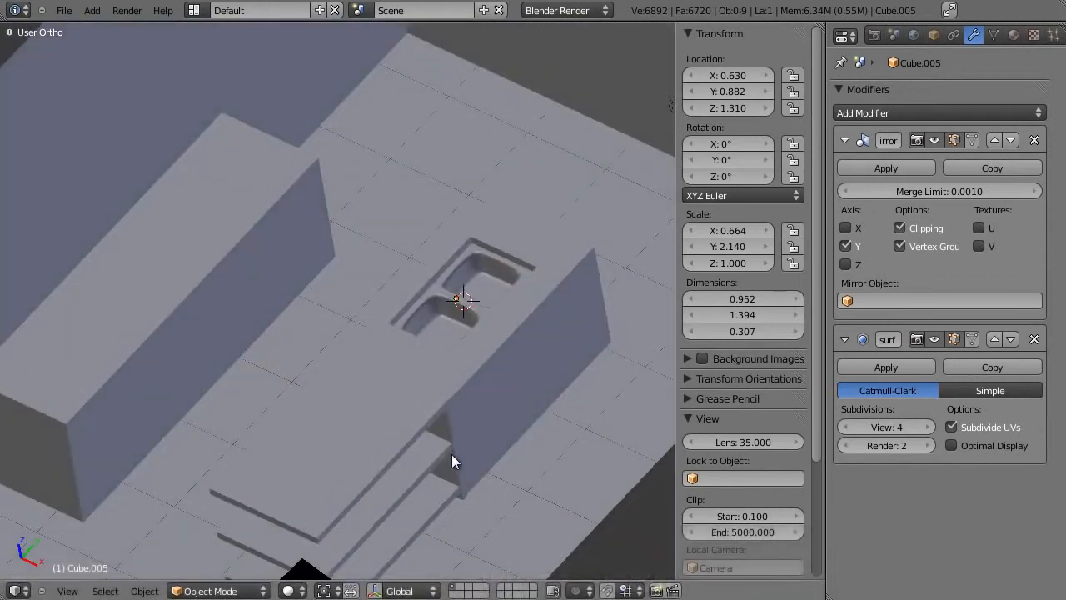
scroll(456, 451, up, 5)
key(KP_3)
key(z)
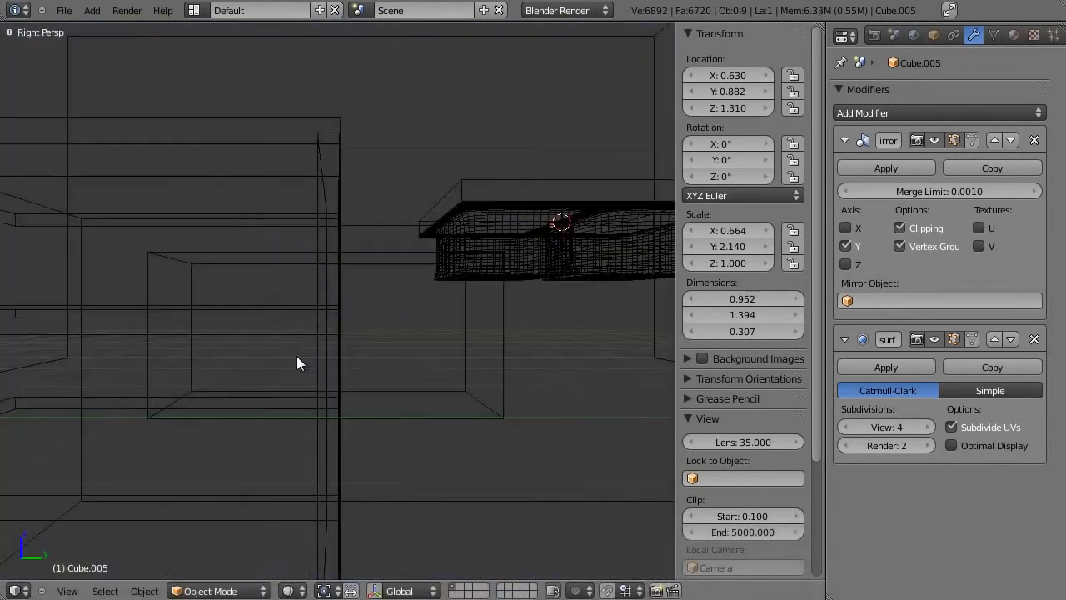
scroll(155, 362, down, 4)
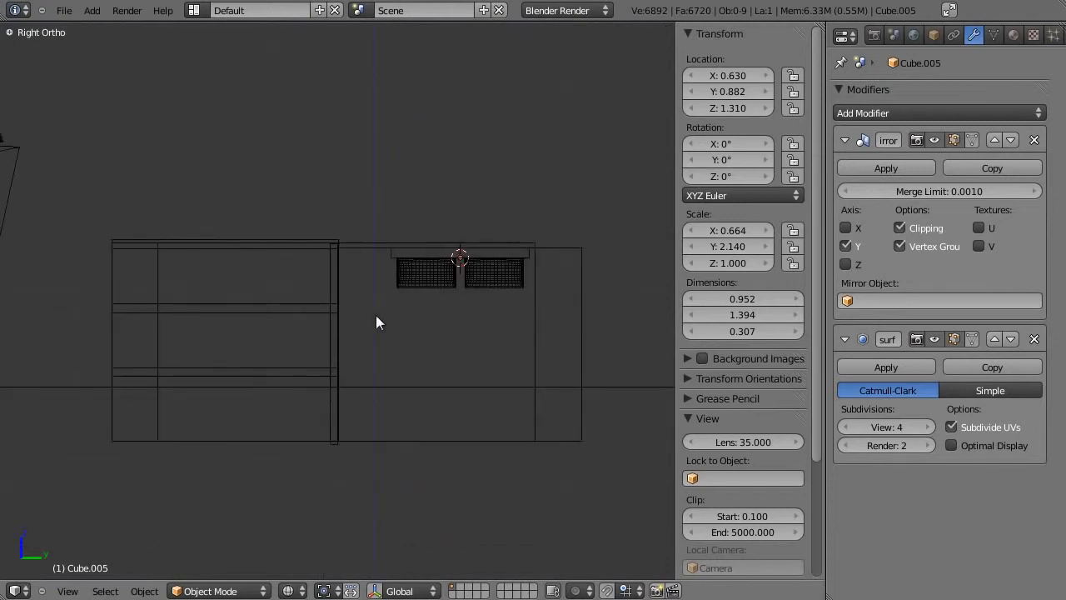
click(419, 598)
scroll(397, 175, up, 5)
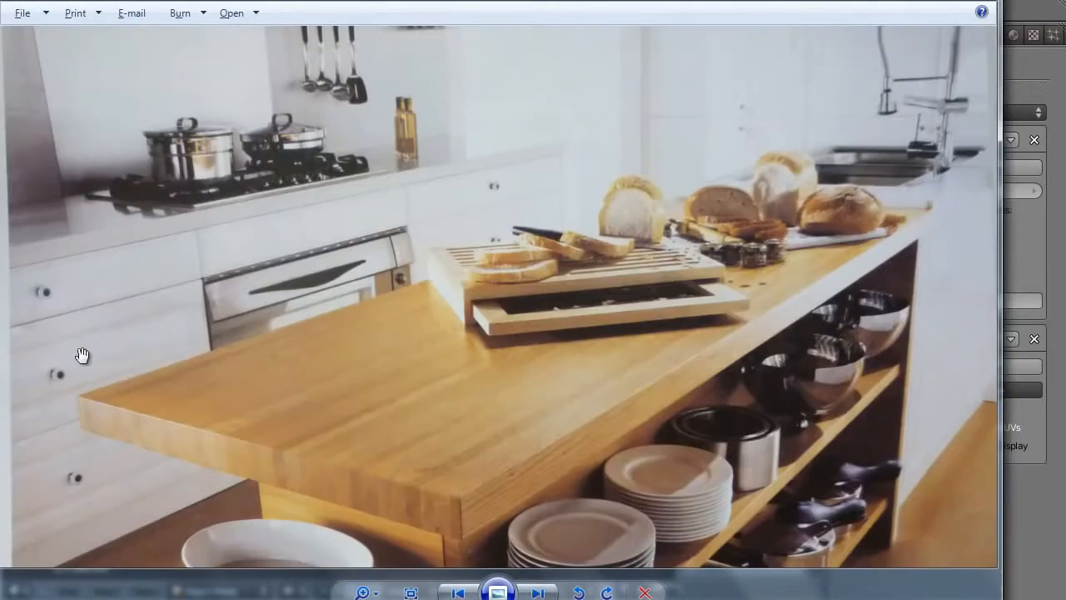
scroll(262, 269, up, 5)
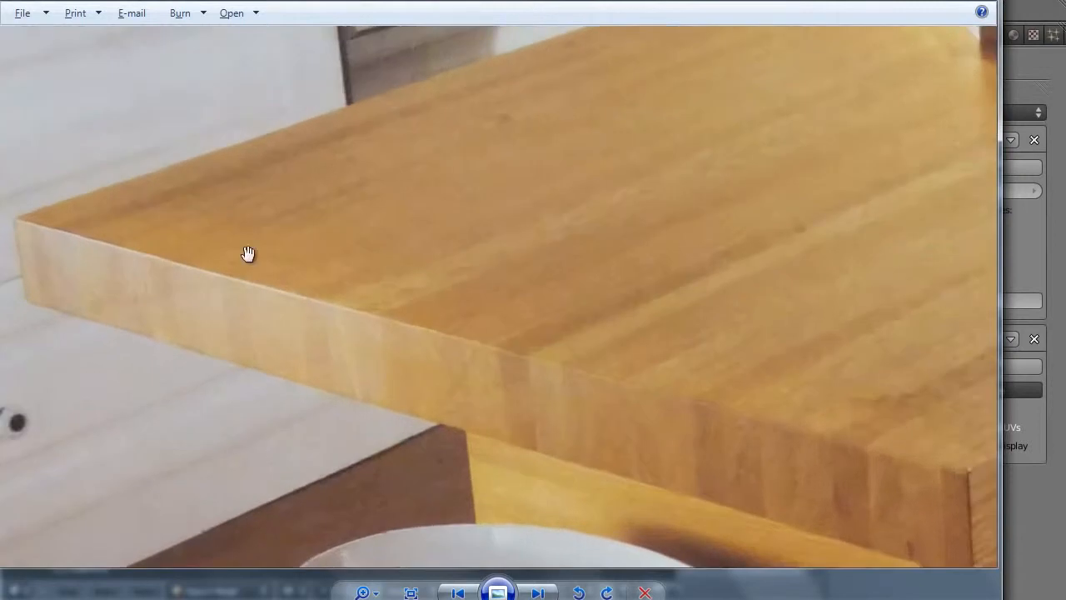
drag(309, 267, 704, 300)
drag(184, 188, 457, 277)
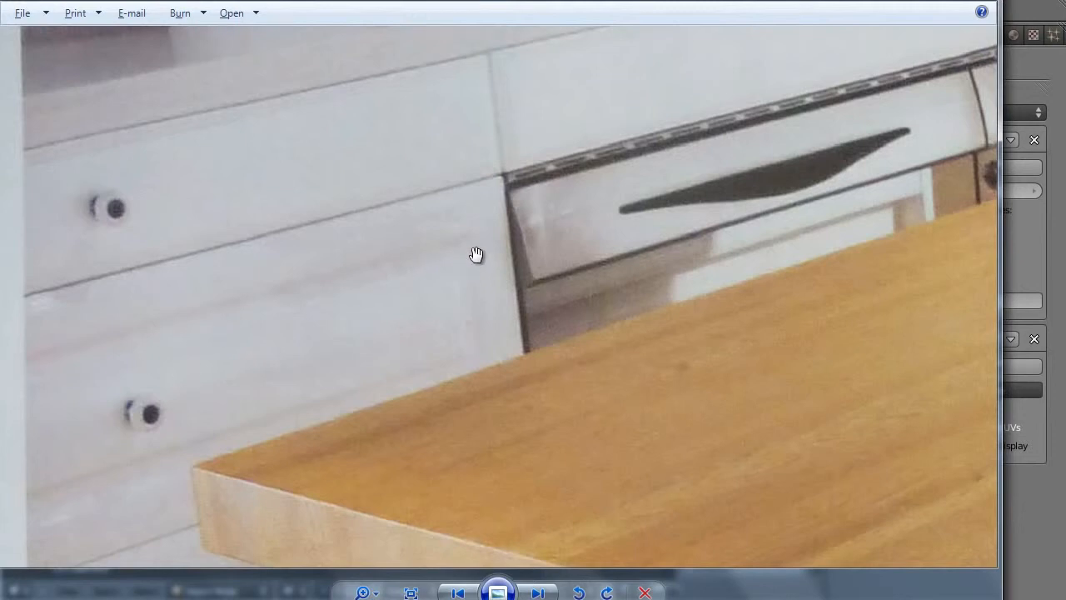
drag(406, 440, 408, 123)
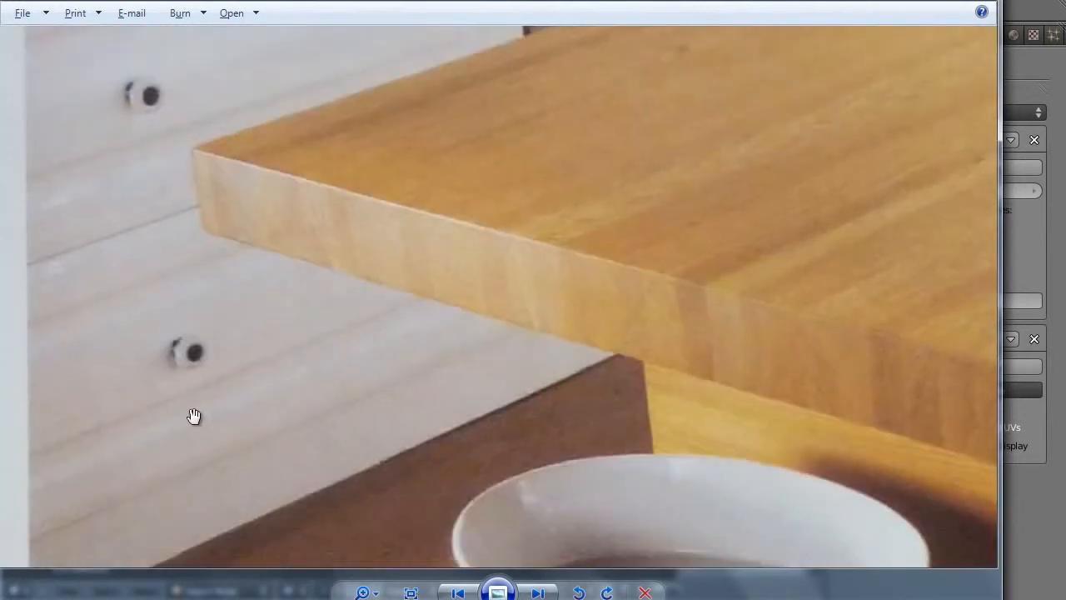
scroll(201, 329, down, 3)
Examine the tap, tall cupboards, range hood and wall cabinets across the reference photo
drag(552, 106, 336, 523)
drag(699, 272, 281, 395)
drag(771, 281, 464, 422)
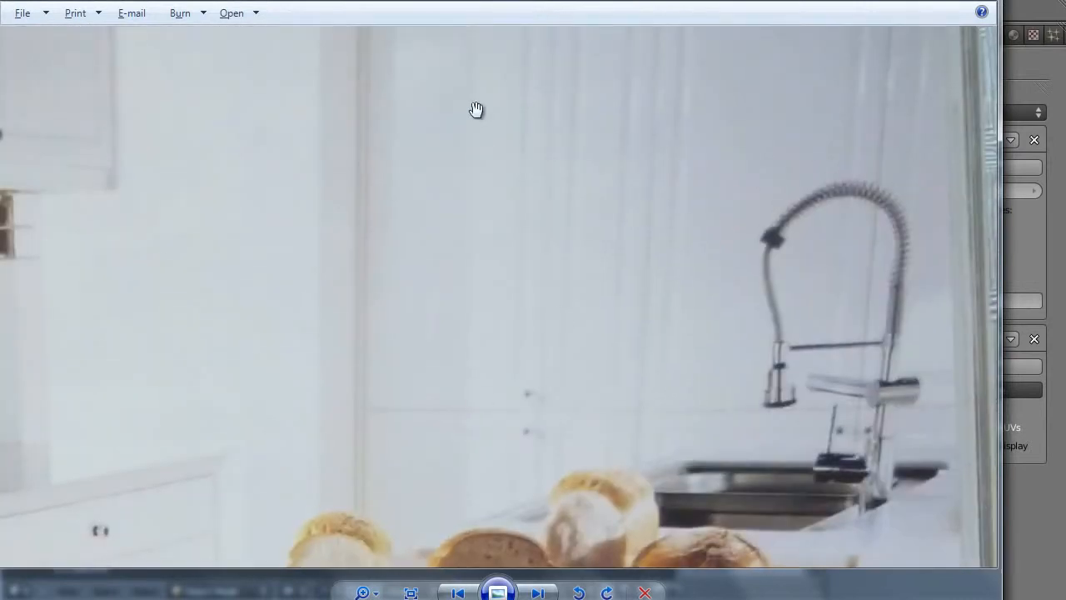
drag(606, 107, 559, 329)
mouse_move(529, 384)
mouse_down()
mouse_move(873, 326)
mouse_move(922, 334)
mouse_up()
mouse_move(357, 202)
mouse_down()
mouse_move(485, 212)
mouse_move(431, 247)
mouse_up()
drag(296, 272, 523, 275)
drag(34, 210, 331, 316)
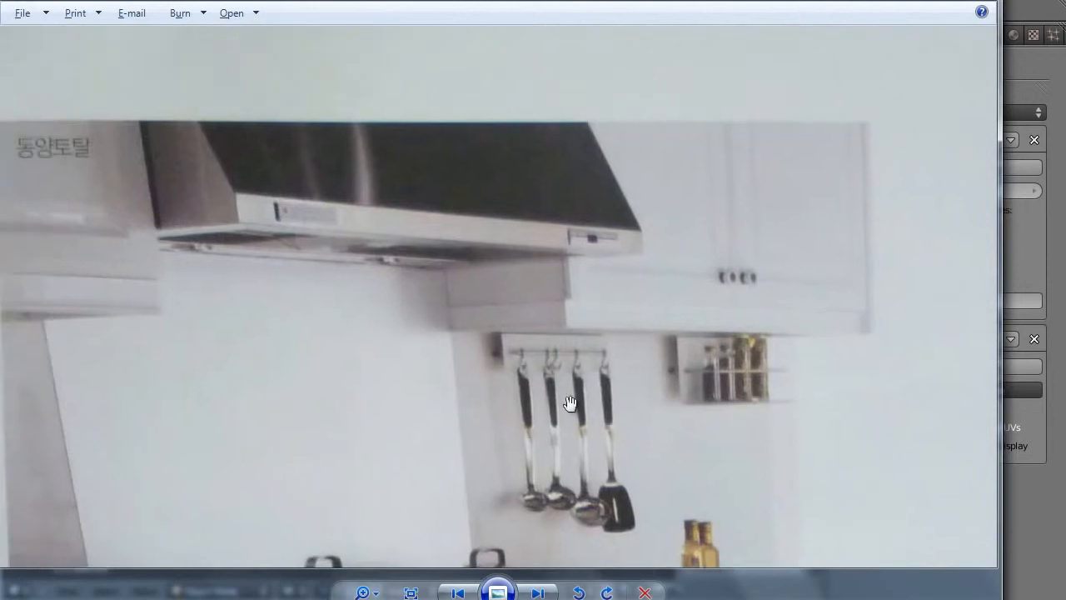
drag(800, 349, 341, 193)
drag(884, 341, 731, 117)
drag(575, 493, 326, 292)
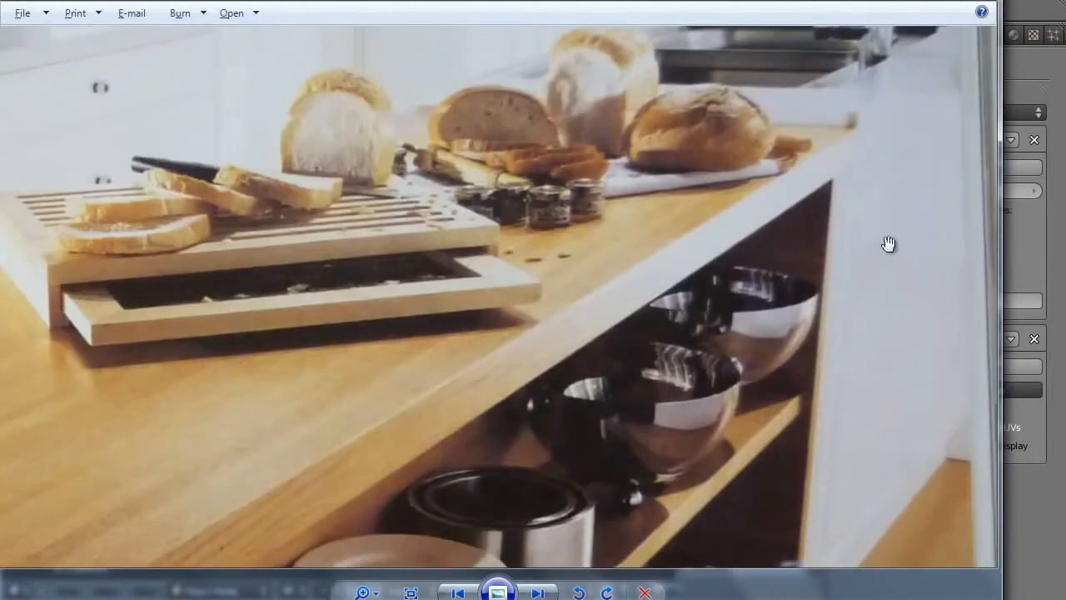
Study the whole island in the reference photo and the area from the bread board to the sink and back cupboards
scroll(824, 430, down, 2)
scroll(614, 271, up, 2)
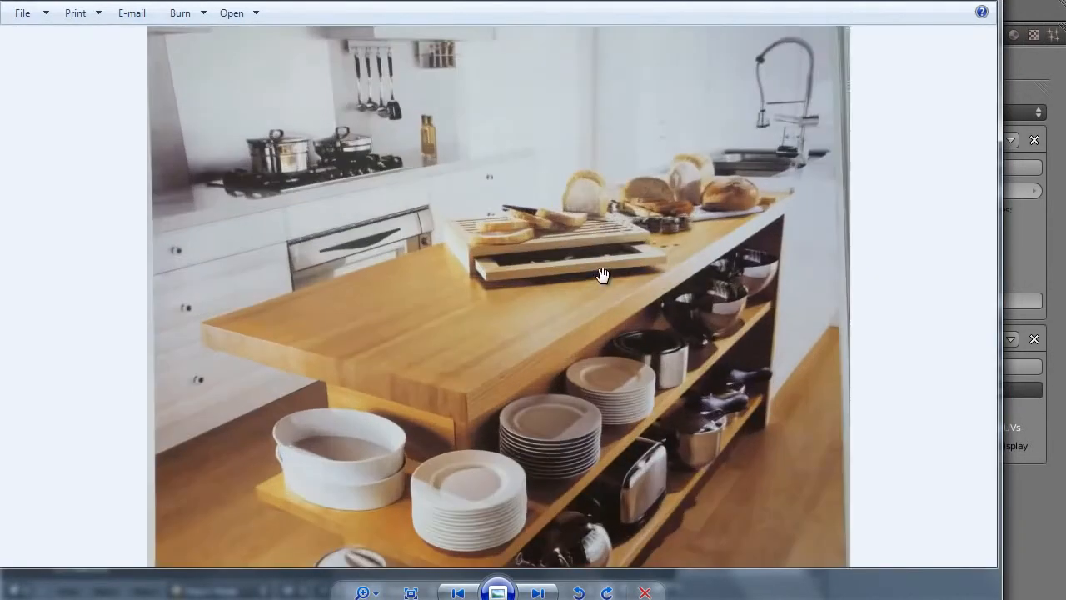
scroll(551, 317, up, 1)
scroll(699, 254, up, 1)
drag(704, 258, 511, 484)
drag(541, 374, 788, 269)
drag(529, 195, 423, 202)
drag(563, 281, 558, 233)
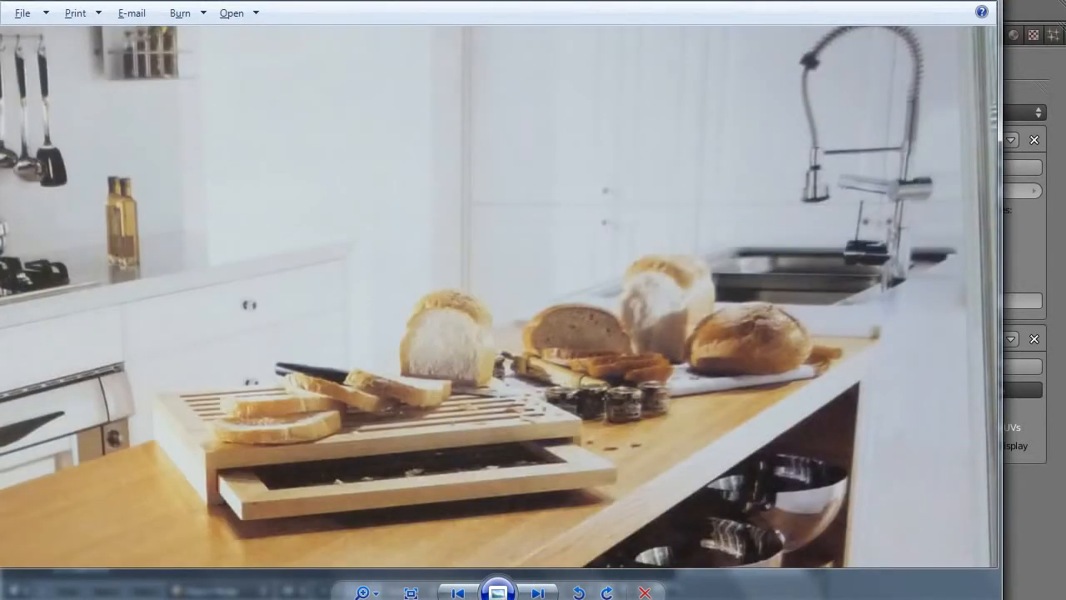
Switch back to Blender and add a plane at the 3D cursor by the sink, using the right wireframe view
click(372, 599)
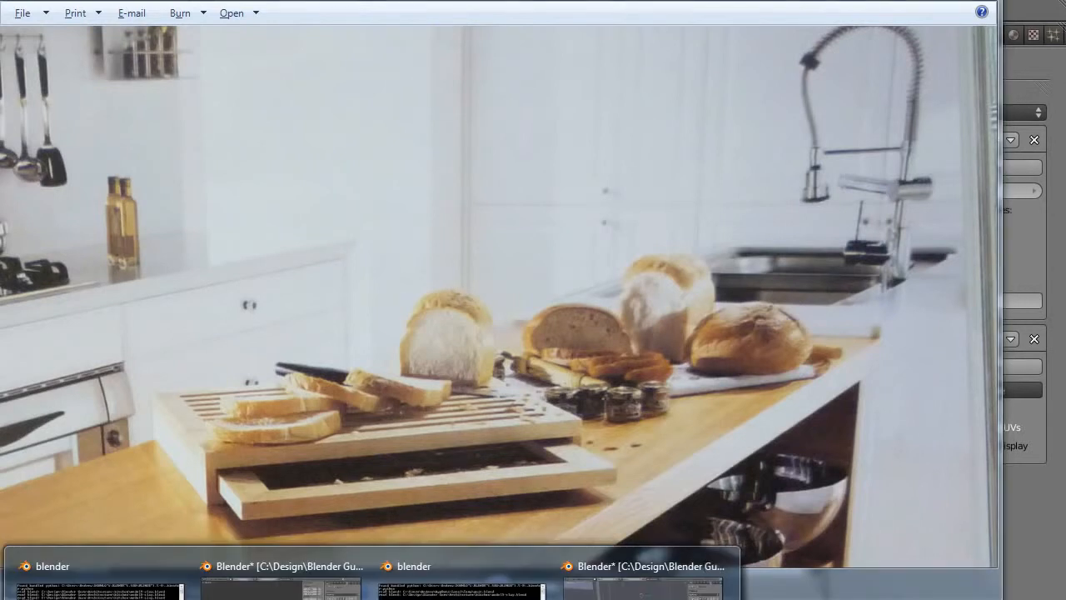
click(641, 574)
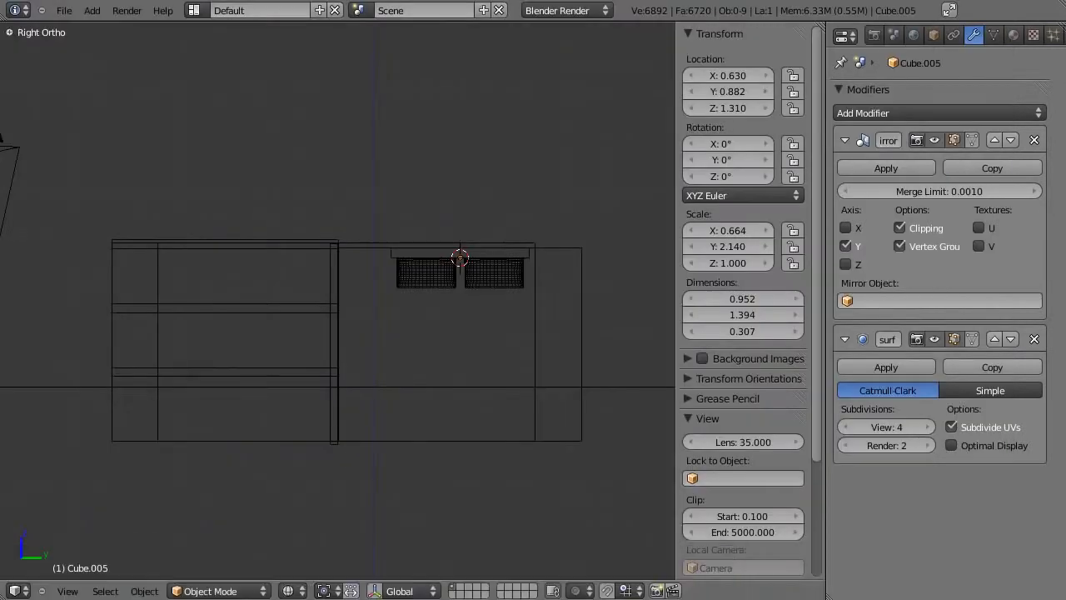
middle_drag(280, 291, 407, 354)
key(z)
mouse_move(309, 338)
middle_down()
mouse_move(381, 357)
mouse_move(424, 261)
mouse_move(396, 291)
mouse_move(452, 302)
middle_up()
key(KP_7)
key(z)
scroll(411, 265, up, 4)
key(KP_3)
shift+middle_drag(324, 359, 578, 284)
scroll(540, 298, up, 3)
key(shift+a)
mouse_move(488, 317)
click(547, 314)
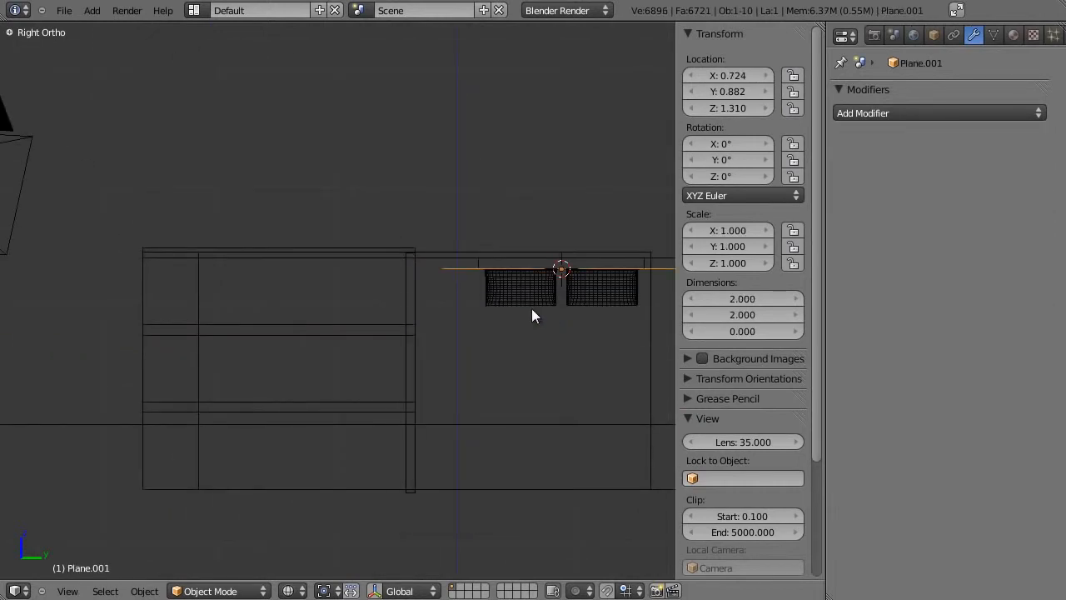
Move the plane along X to about 1.686, in front of the island, and rotate it 90° about Y to stand upright
key(KP_1)
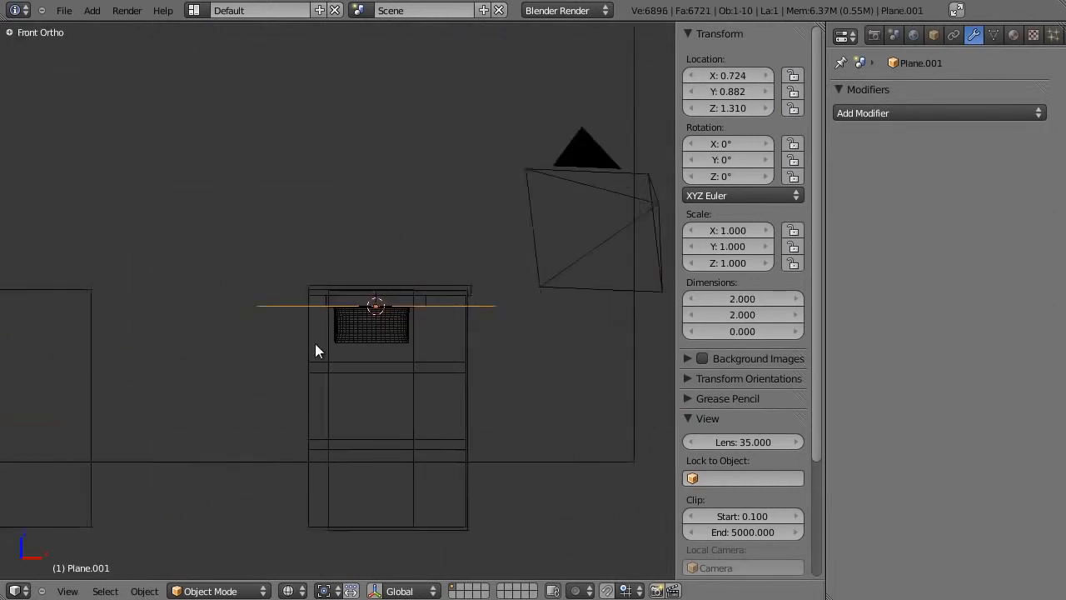
key(g)
key(x)
click(391, 328)
key(r)
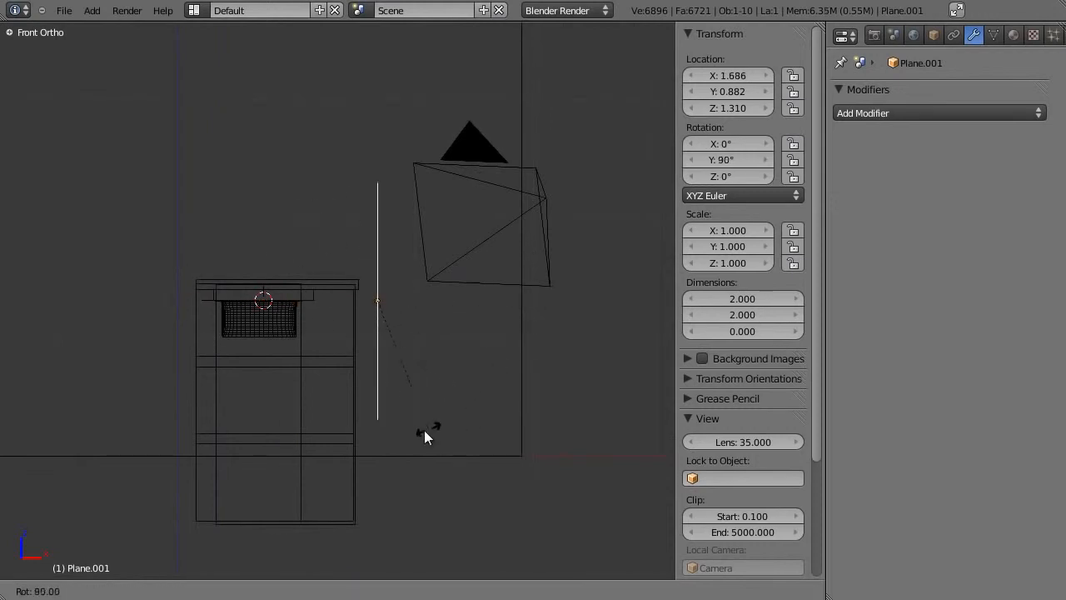
click(430, 412)
scroll(472, 283, up, 2)
Narrow the plane to about 0.975 by moving its +Y edge vertices along Y to just short of its centre
key(KP_3)
scroll(483, 287, down, 2)
shift+middle_drag(450, 307, 235, 305)
scroll(239, 323, up, 2)
key(Tab)
scroll(350, 305, down, 4)
key(a)
key(a)
key(a)
key(b)
drag(370, 179, 398, 393)
scroll(503, 242, up, 3)
key(g)
key(y)
click(389, 247)
Lower the plane's upper vertices along Z to just below its origin, making it about 0.968 tall
key(a)
key(b)
drag(131, 160, 431, 267)
key(g)
key(z)
click(434, 389)
key(Tab)
Add a Mirror modifier to the plane and mirror it across both the X and Y axes
scroll(374, 380, up, 3)
scroll(376, 381, down, 3)
shift+middle_drag(376, 381, 443, 299)
scroll(442, 299, up, 3)
click(959, 115)
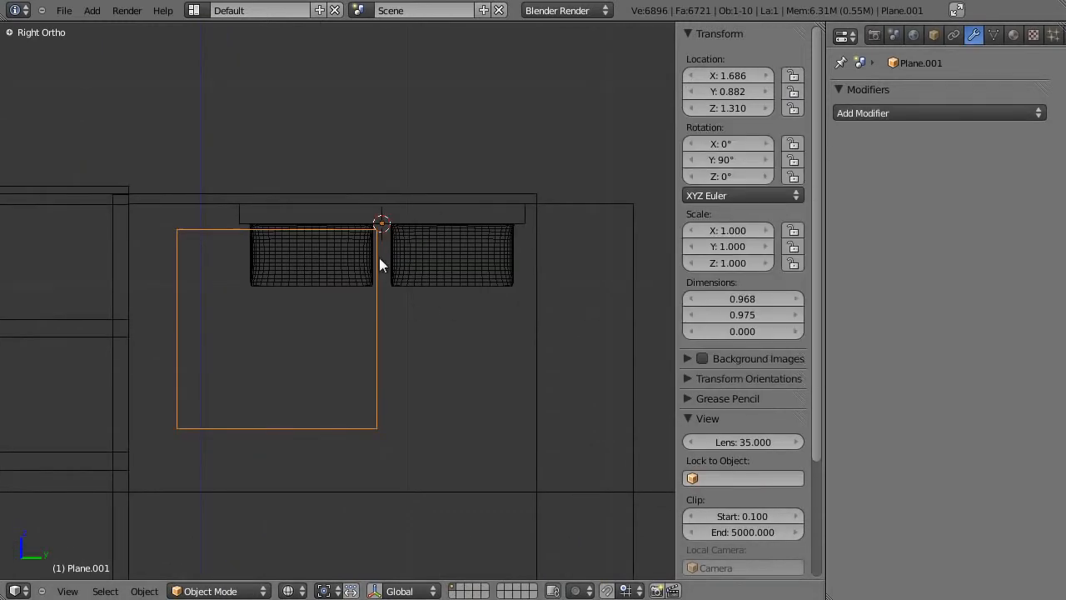
scroll(417, 303, down, 3)
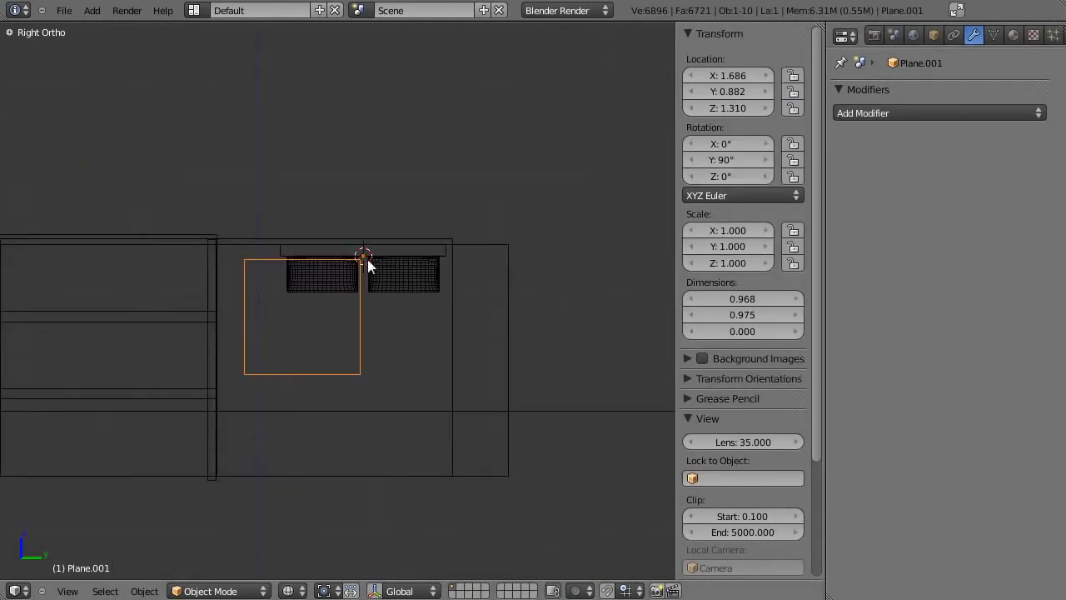
scroll(367, 263, up, 3)
key(Tab)
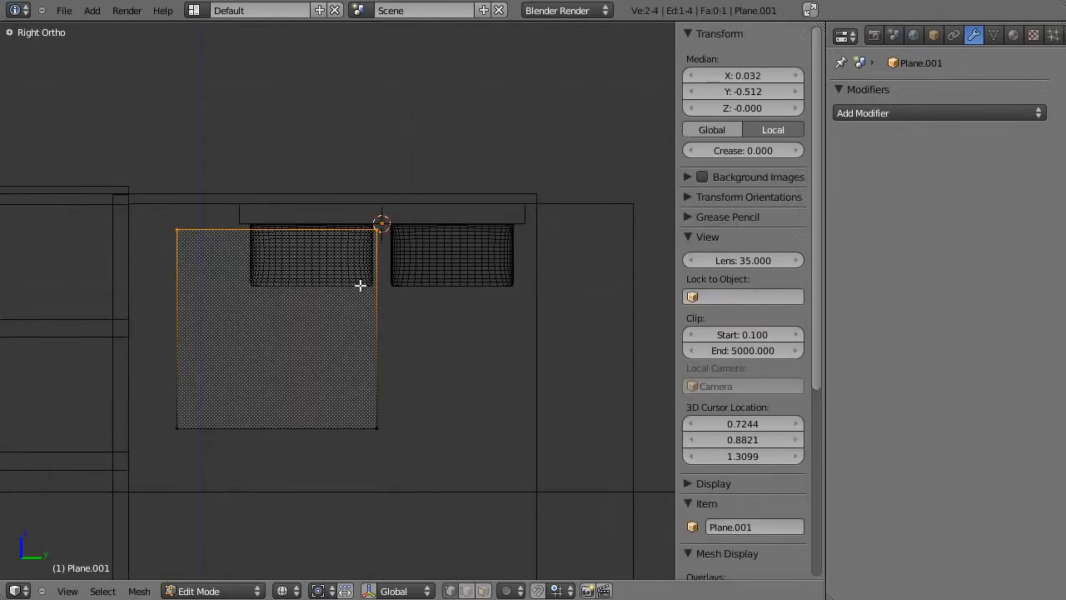
key(Tab)
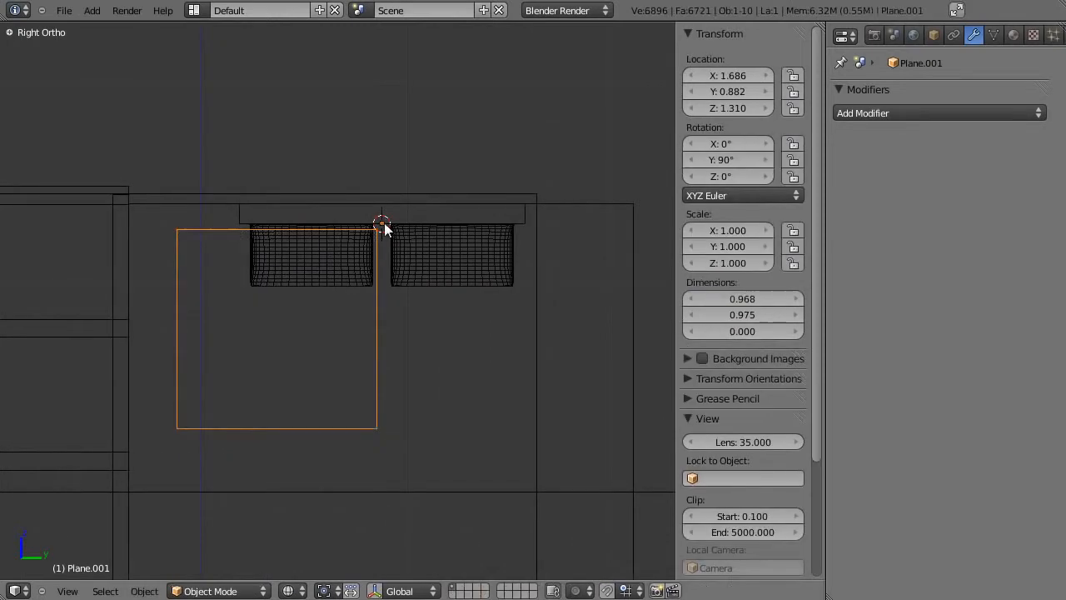
click(894, 108)
click(726, 277)
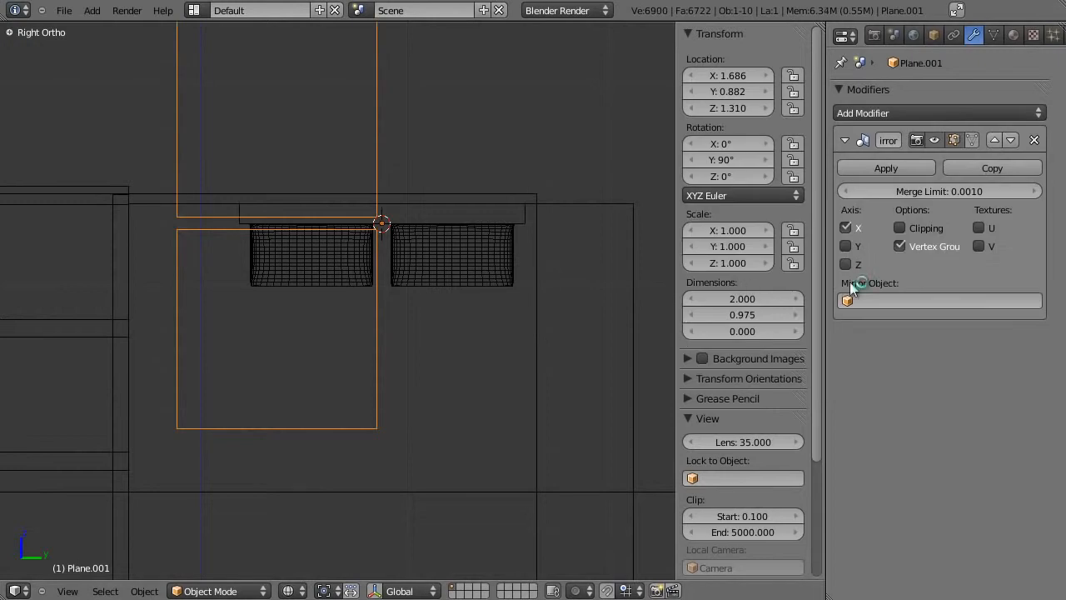
click(845, 246)
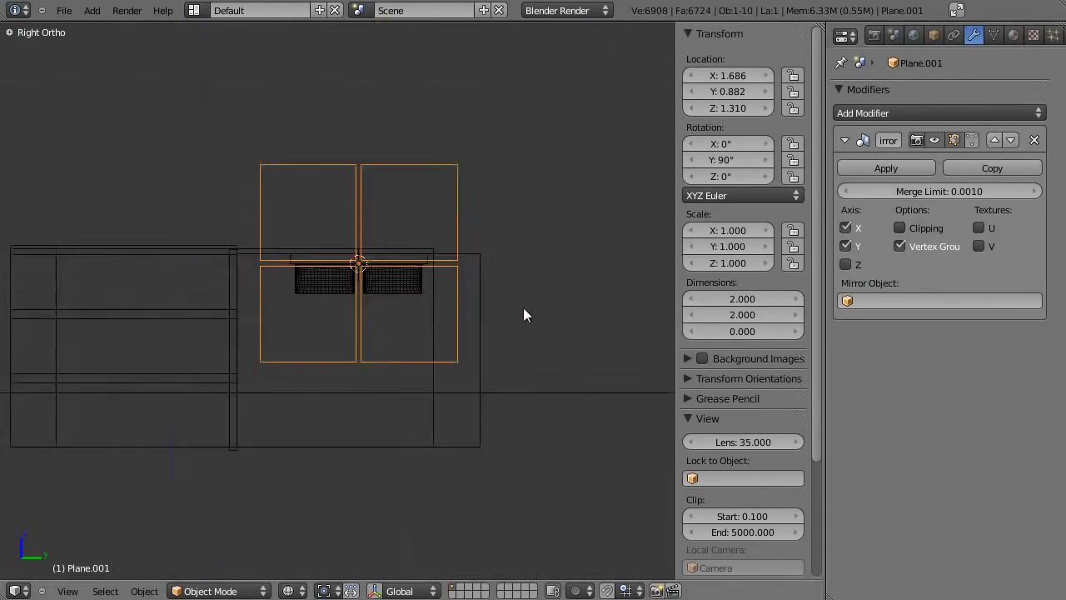
Turn on mirror clipping and bring the quarter panel's inner edges onto the mirror centre lines
key(Tab)
scroll(466, 312, down, 1)
click(900, 228)
key(a)
key(b)
drag(339, 194, 433, 442)
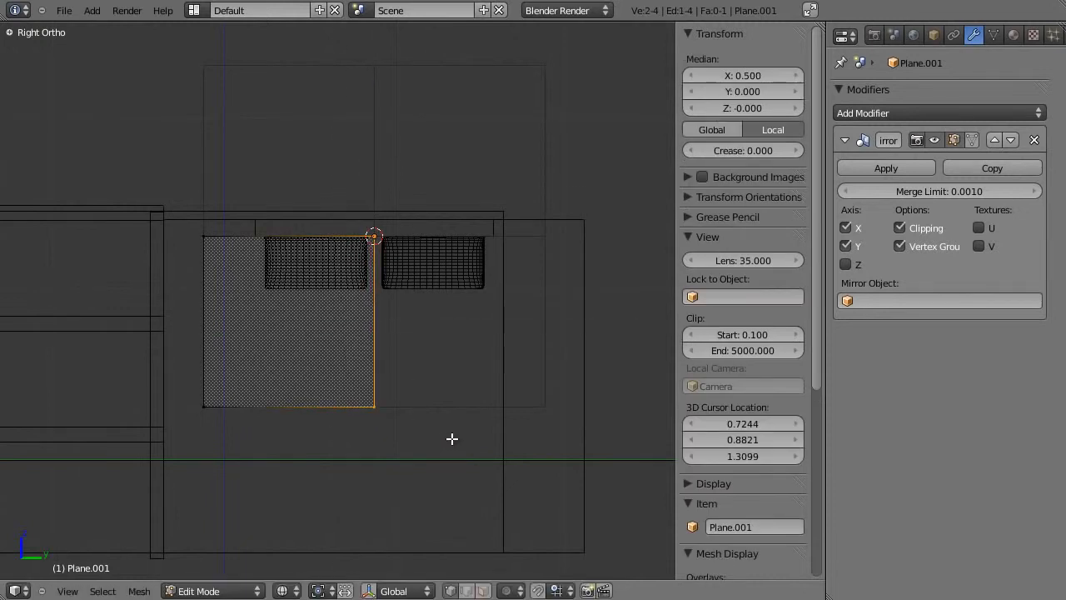
right_click(365, 254)
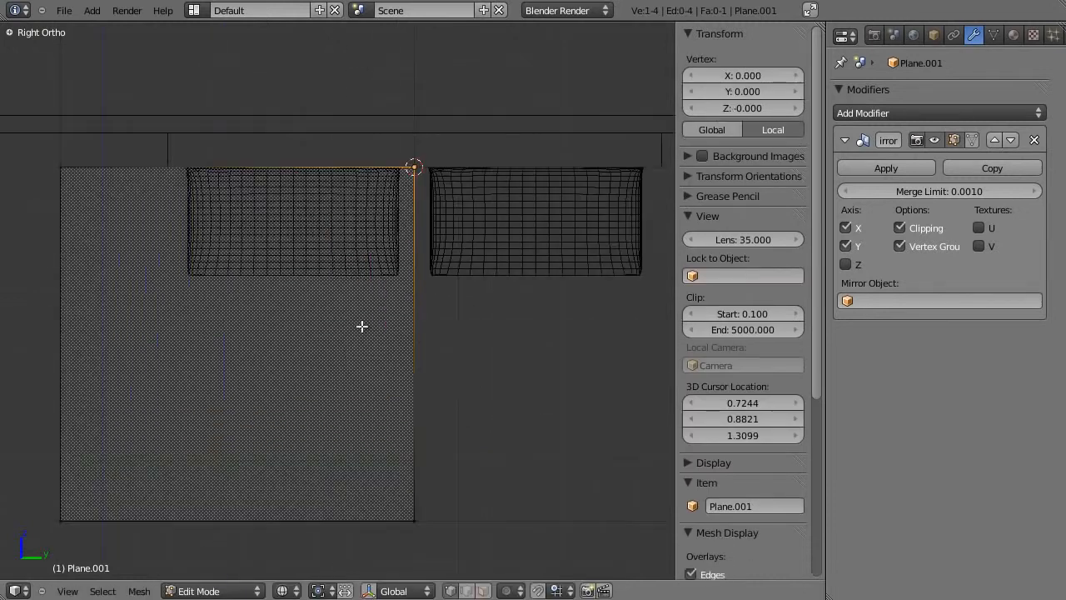
key(a)
Cut two vertical edge loops into the quarter panel and slide them close to its outer -Y edge
key(ctrl+r)
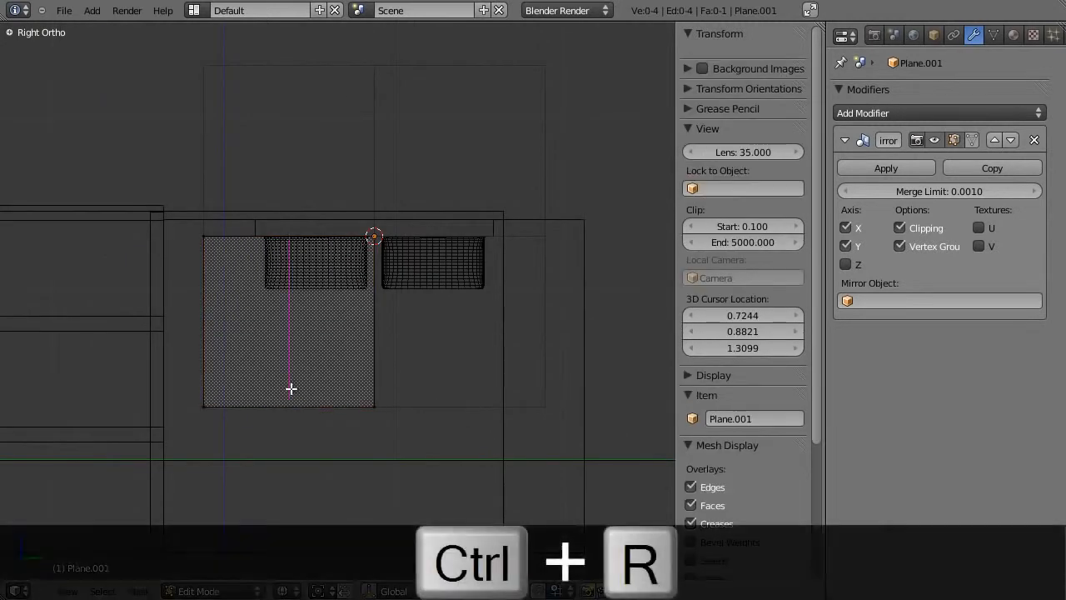
click(290, 397)
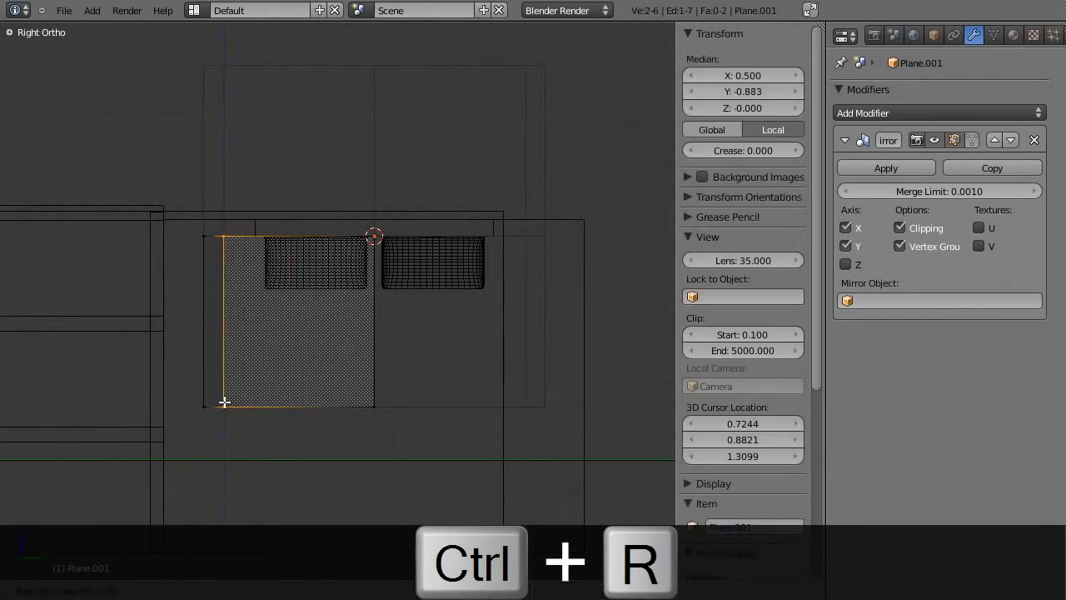
key(a)
click(308, 397)
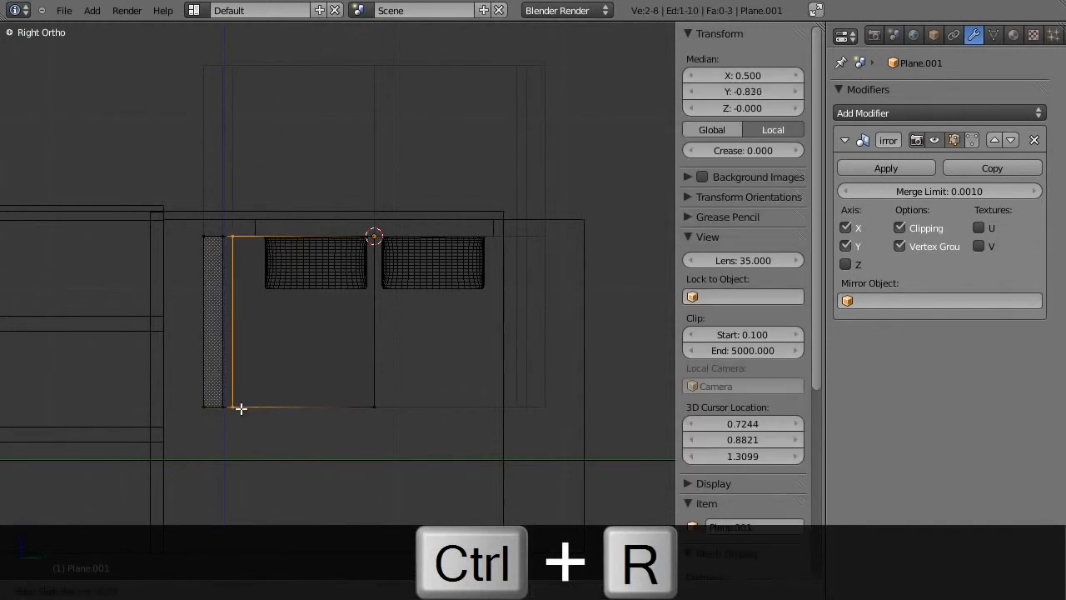
key(a)
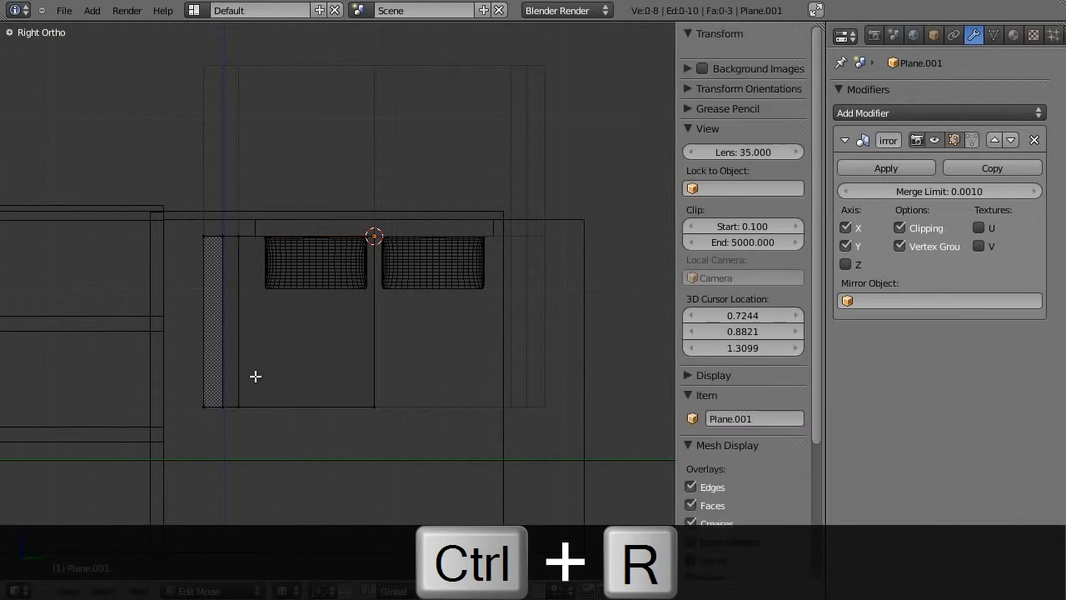
Cut two horizontal edge loops into the quarter panel and slide them close to its lower edge
click(248, 383)
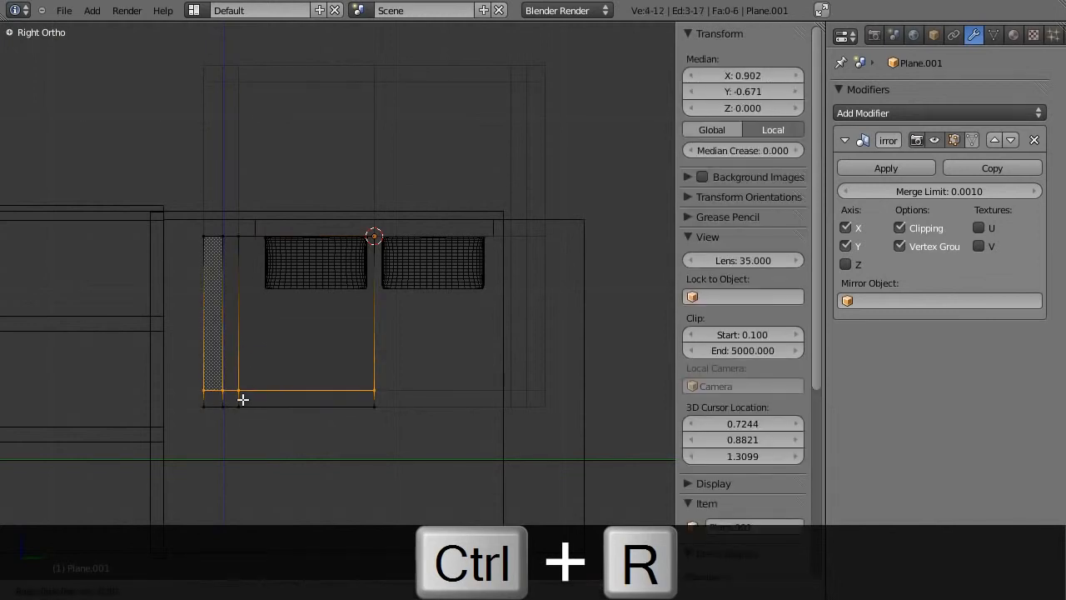
key(a)
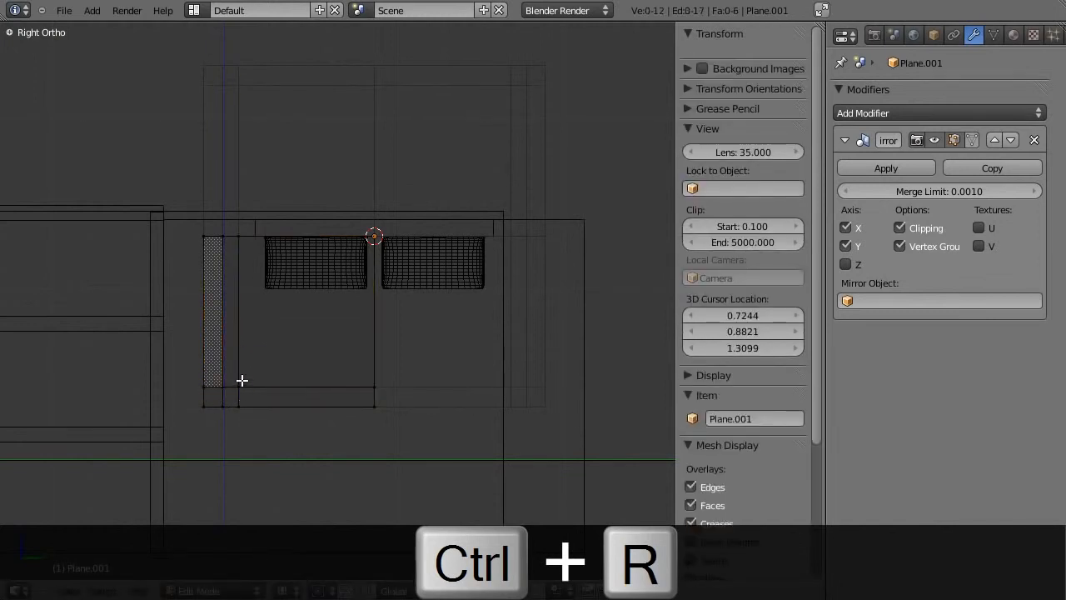
click(253, 375)
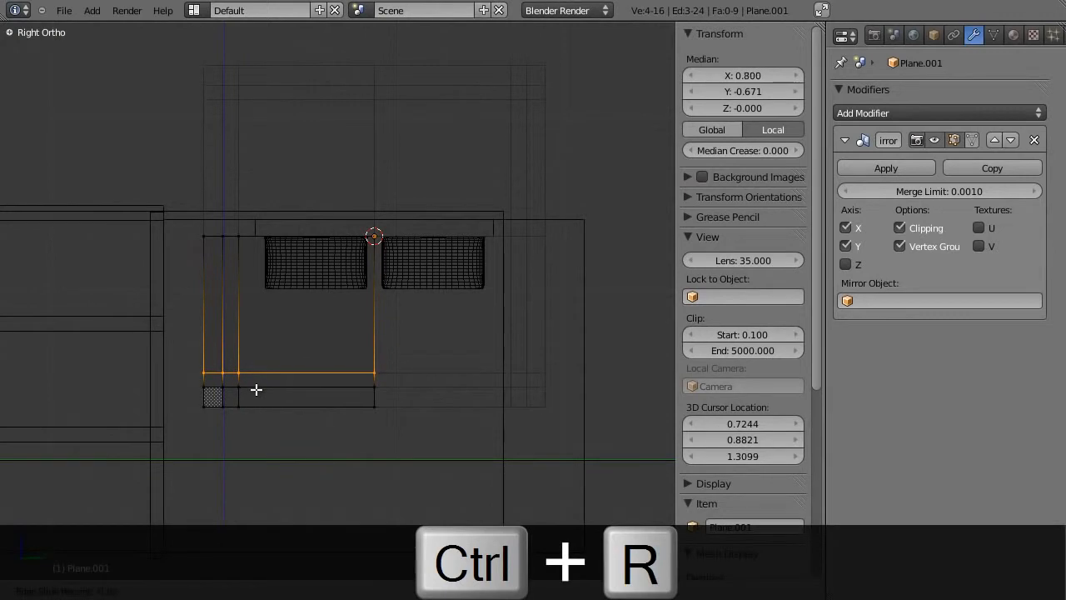
click(257, 390)
scroll(257, 388, up, 3)
key(a)
Select the three faces of the L-shaped strip between the edge loops and extrude them about 0.035 toward -X as a groove
shift+middle_drag(319, 364, 481, 248)
click(483, 590)
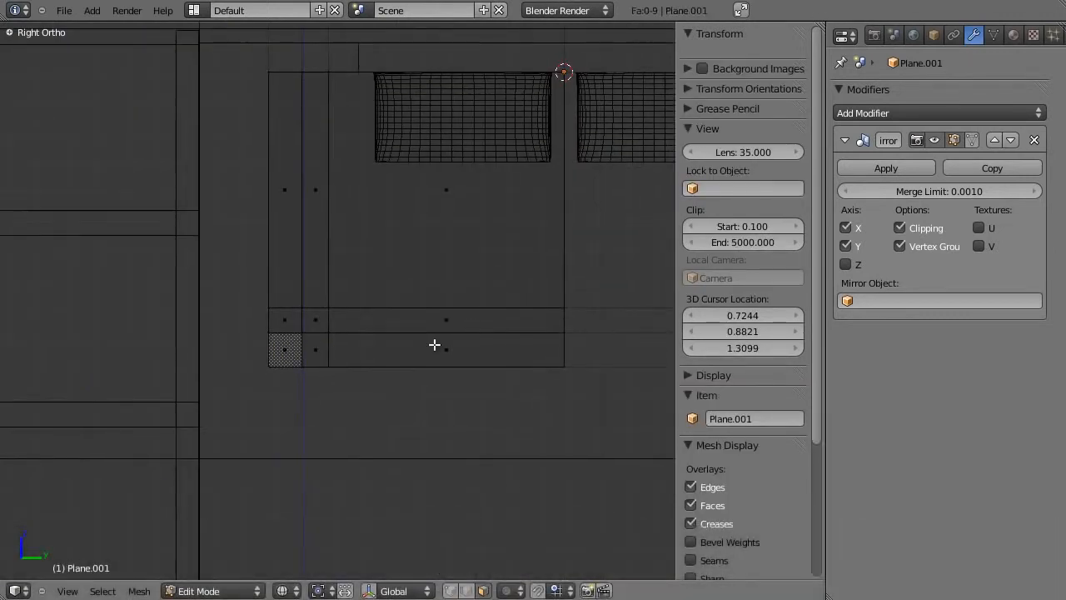
right_click(311, 187)
shift+right_click(314, 316)
shift+right_click(440, 319)
mouse_move(441, 319)
middle_down()
mouse_move(409, 312)
mouse_move(238, 395)
mouse_move(472, 314)
mouse_move(335, 373)
mouse_move(330, 356)
middle_up()
key(e)
click(258, 390)
Move the whole grooved panel along X in object mode with solid shading
key(Tab)
key(z)
scroll(419, 328, down, 5)
key(g)
key(x)
click(145, 436)
Scale the three selected groove faces of the door's quarter panel to about 0.96 in the right view to slope the groove walls
shift+middle_drag(275, 410, 328, 374)
scroll(596, 313, up, 8)
key(Tab)
scroll(329, 374, down, 3)
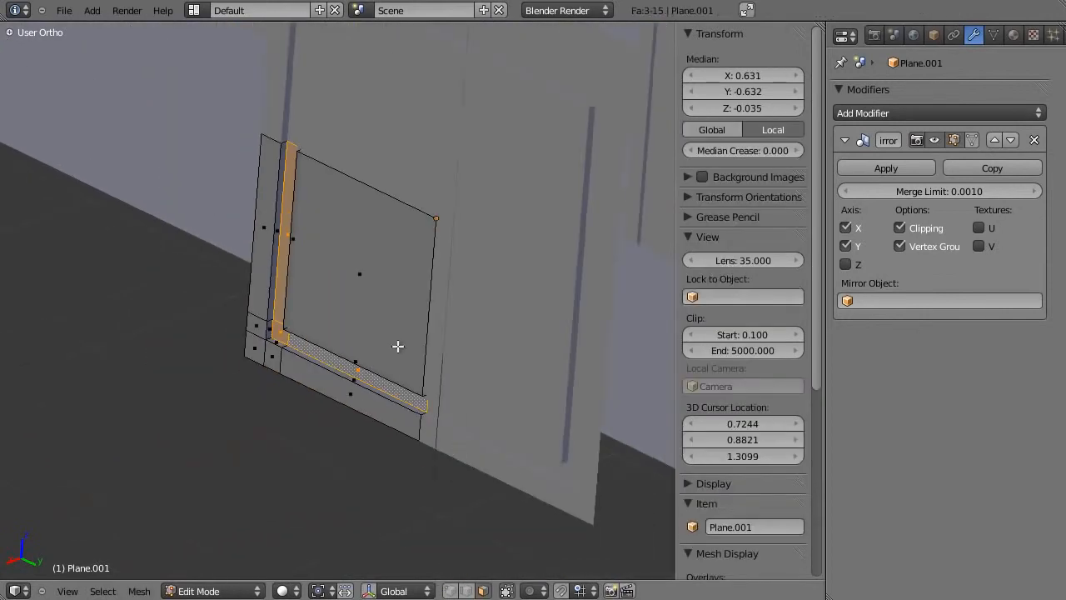
key(KP_1)
key(z)
key(KP_3)
scroll(500, 353, up, 4)
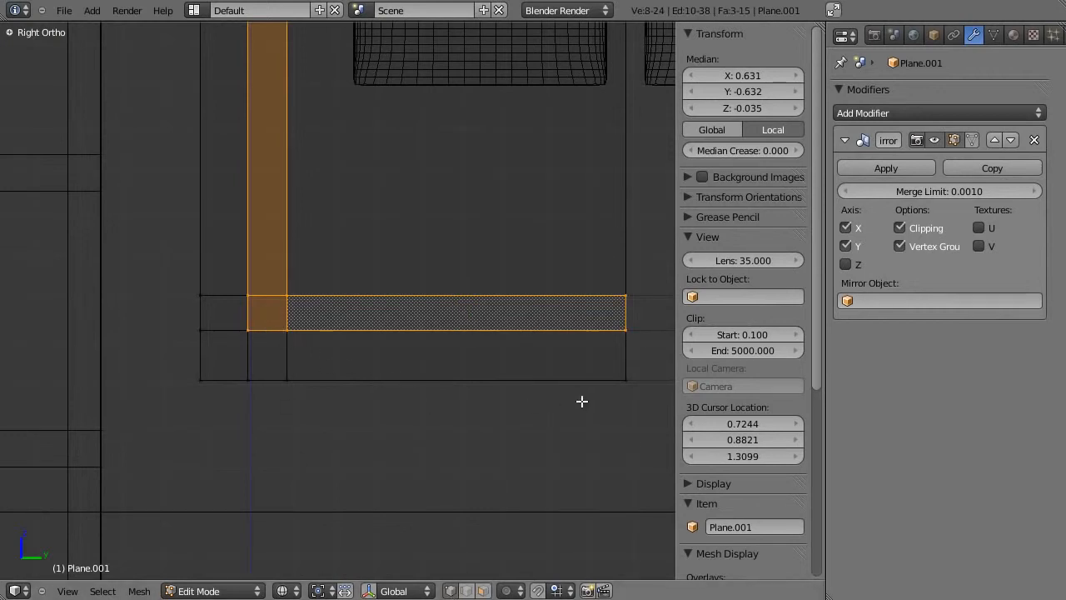
key(s)
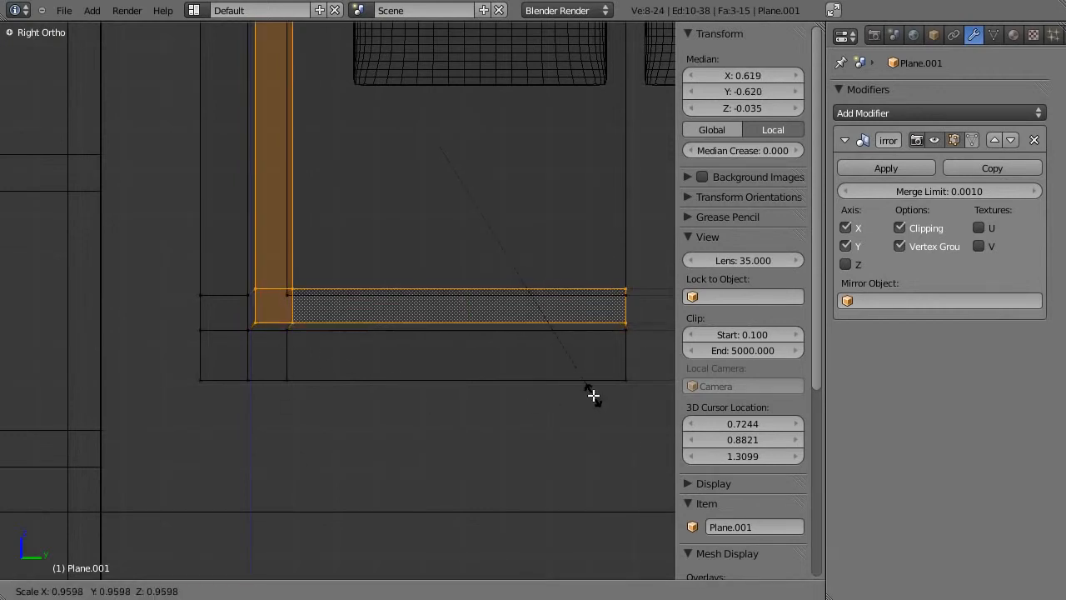
click(591, 396)
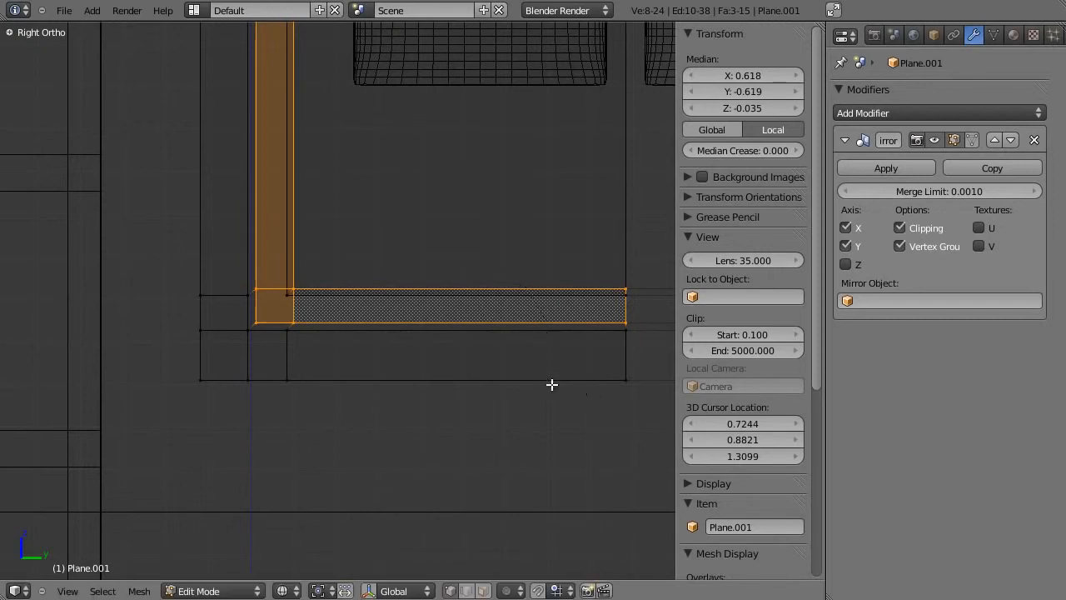
scroll(312, 267, down, 5)
scroll(317, 293, up, 8)
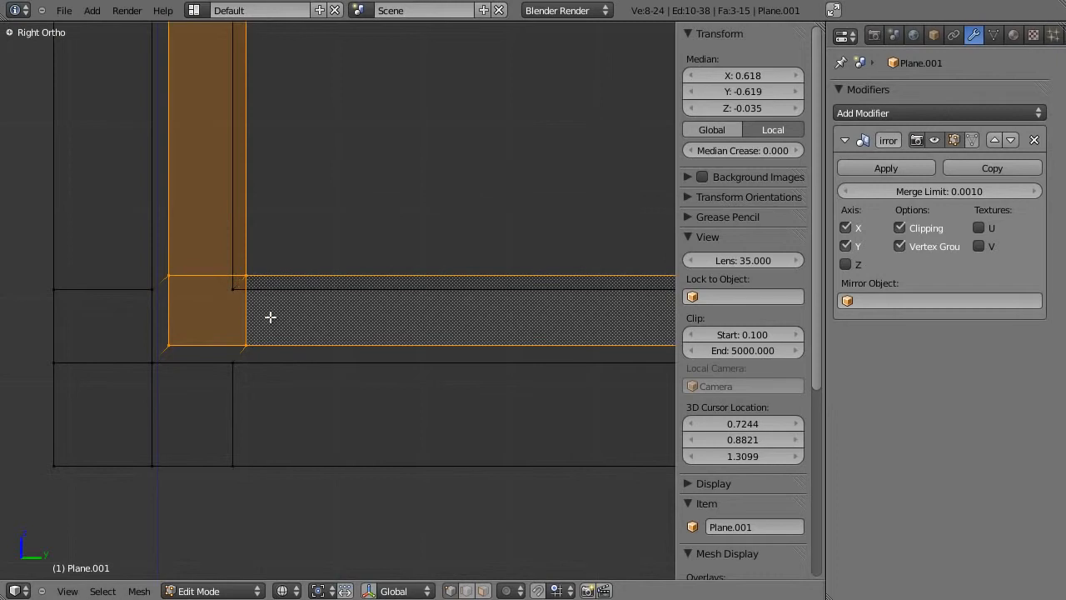
Keep only the inner L-shaped edge of the groove floor selected and move it slightly down along Z
scroll(253, 313, down, 6)
key(b)
middle_drag(265, 48, 300, 348)
key(b)
middle_drag(274, 302, 546, 348)
scroll(483, 325, up, 5)
key(g)
key(z)
click(458, 324)
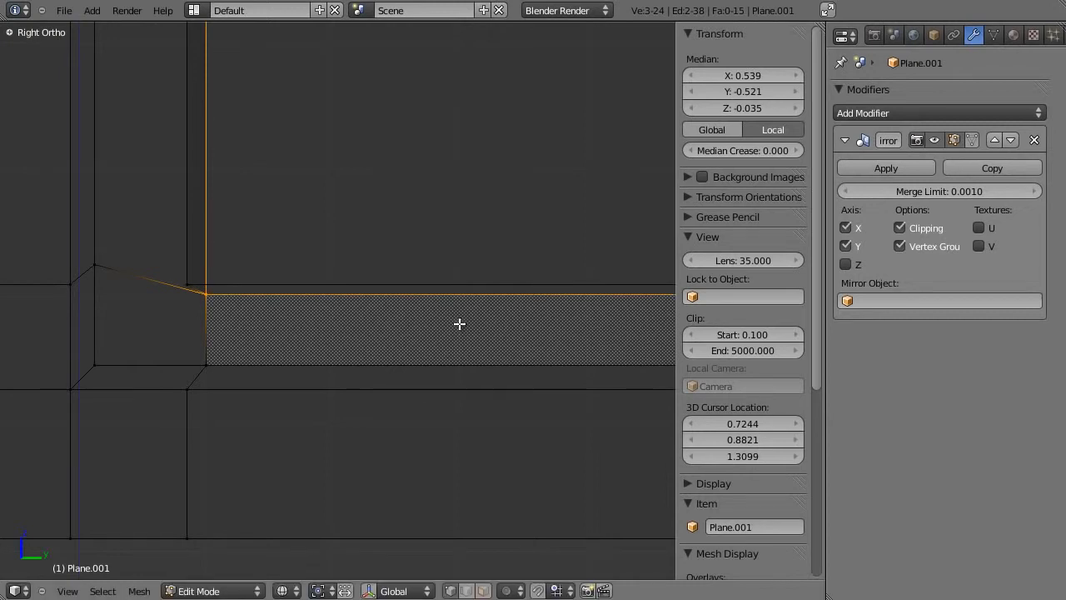
Deselect the lower edge's end vertex and move the remaining inner vertical edge slightly toward -Y
scroll(459, 324, down, 5)
shift+right_click(578, 298)
key(g)
key(y)
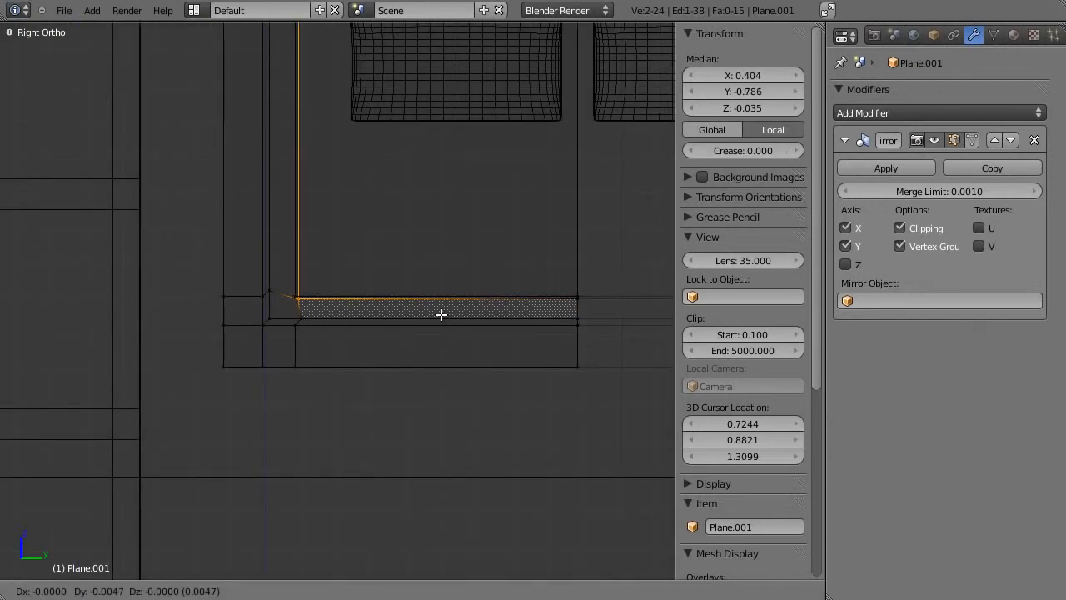
click(433, 313)
scroll(338, 333, up, 4)
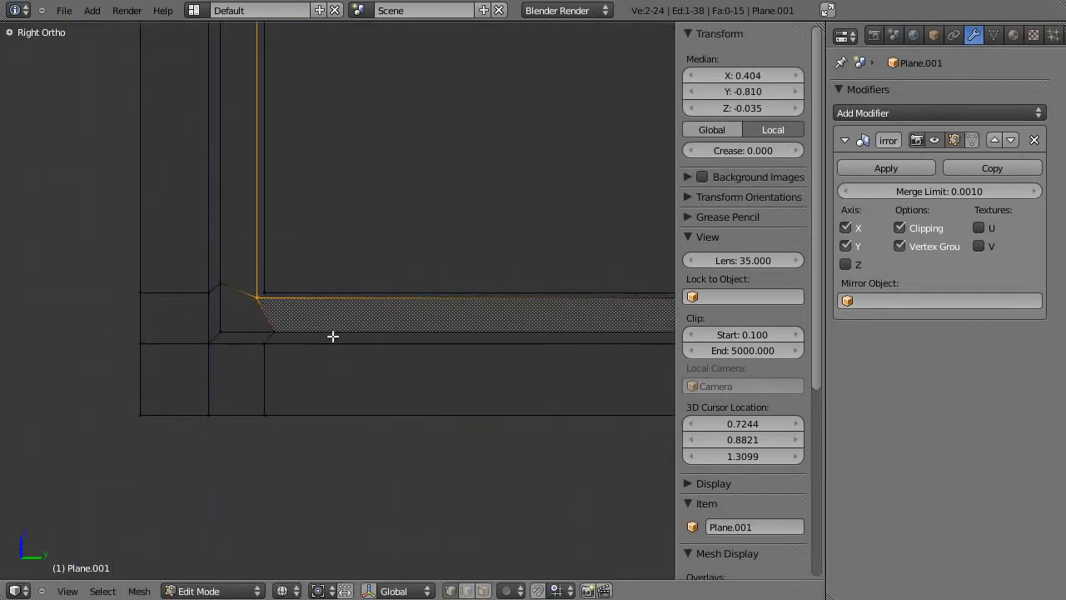
Examine the sloped groove on the mirrored panel in solid shading from several angles
key(Tab)
key(z)
mouse_move(381, 334)
middle_down()
mouse_move(278, 383)
mouse_move(434, 363)
mouse_move(357, 379)
middle_up()
scroll(434, 363, up, 4)
key(Tab)
key(Tab)
scroll(357, 379, down, 4)
scroll(484, 330, up, 4)
middle_drag(475, 323, 351, 371)
scroll(411, 323, down, 3)
key(Tab)
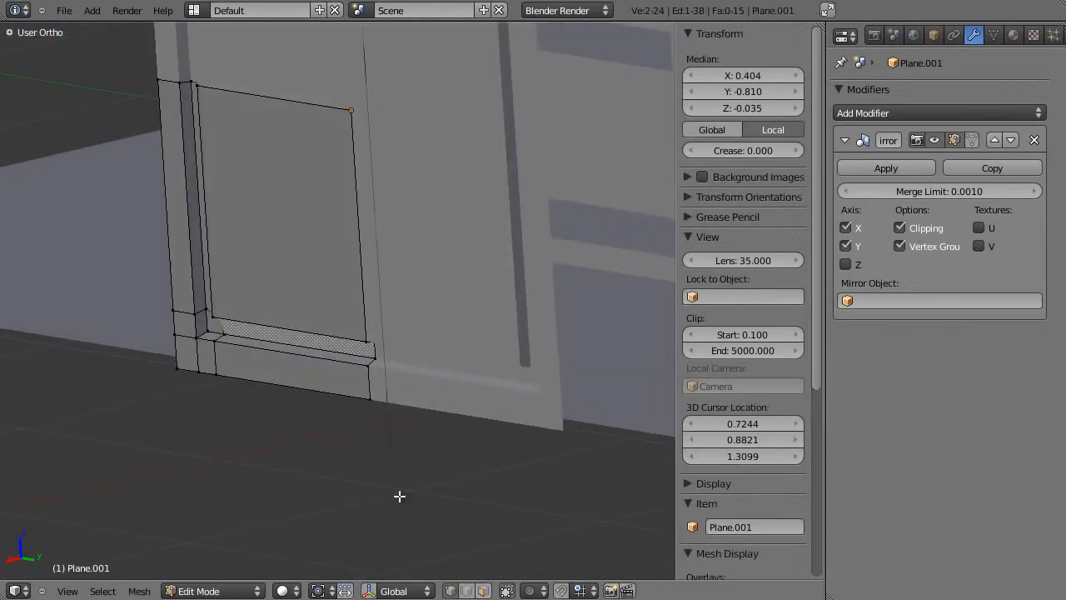
Select the groove's floor faces and move them along X, making the panel about 0.016 deep
click(483, 590)
right_click(294, 339)
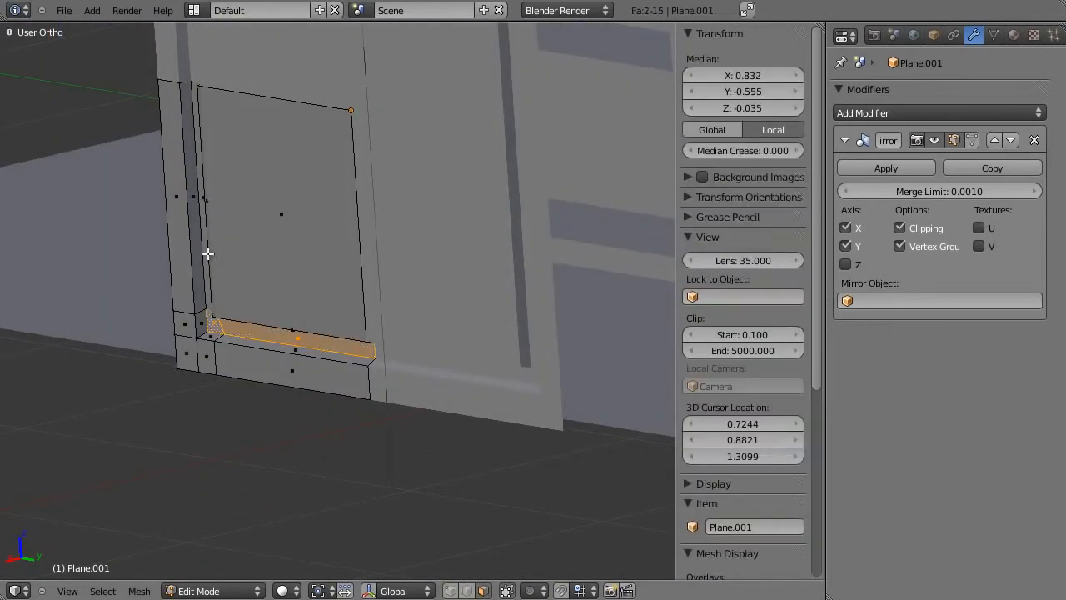
middle_drag(284, 264, 488, 265)
key(g)
key(x)
click(257, 322)
key(Tab)
Add a Bevel modifier to the door panel with a width of 0.0017
scroll(265, 318, up, 3)
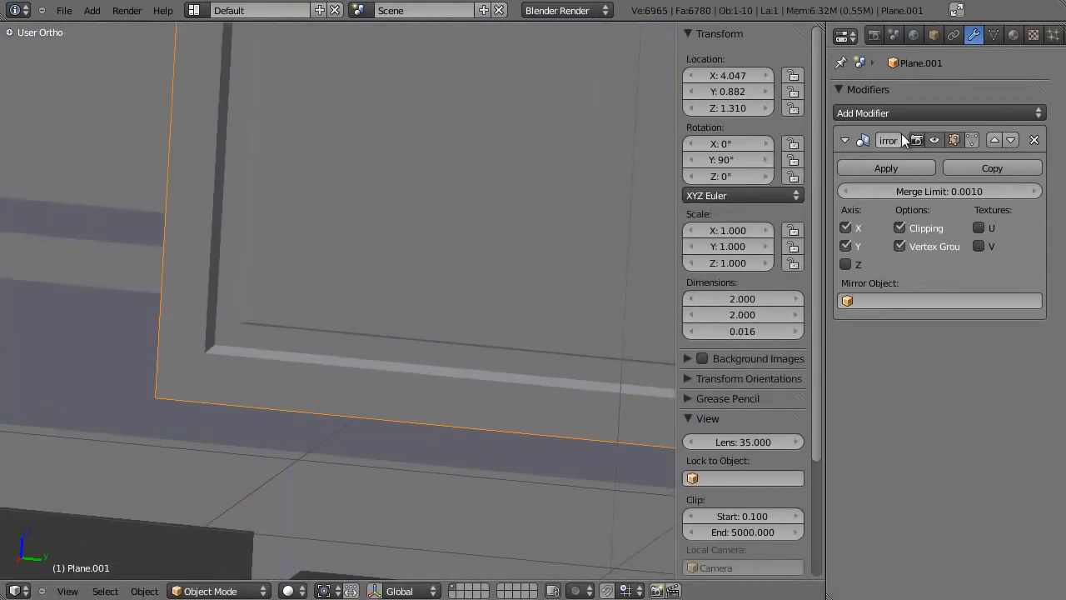
click(889, 112)
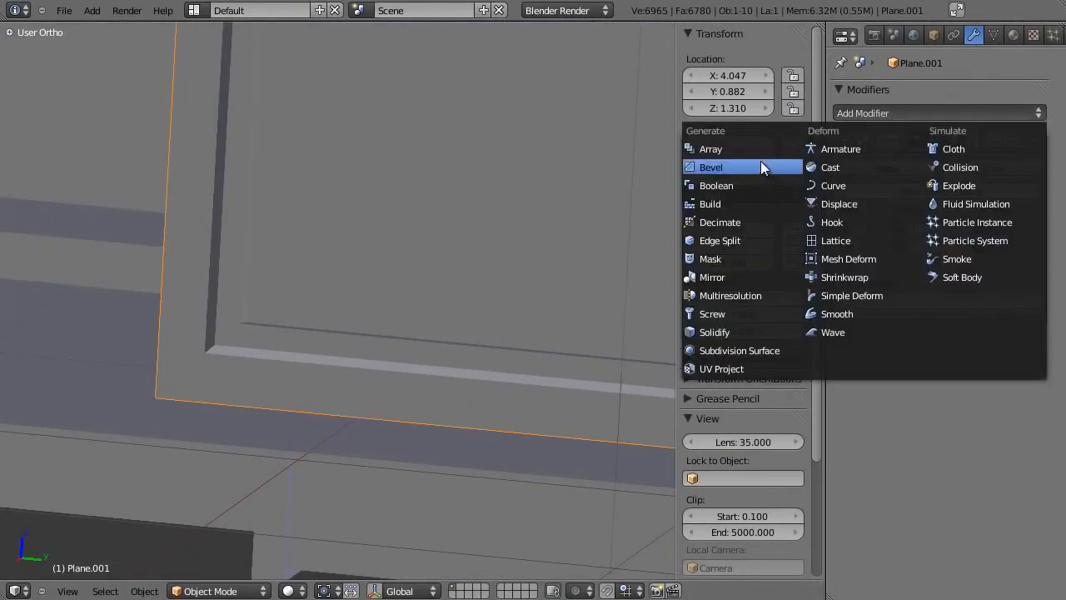
click(760, 166)
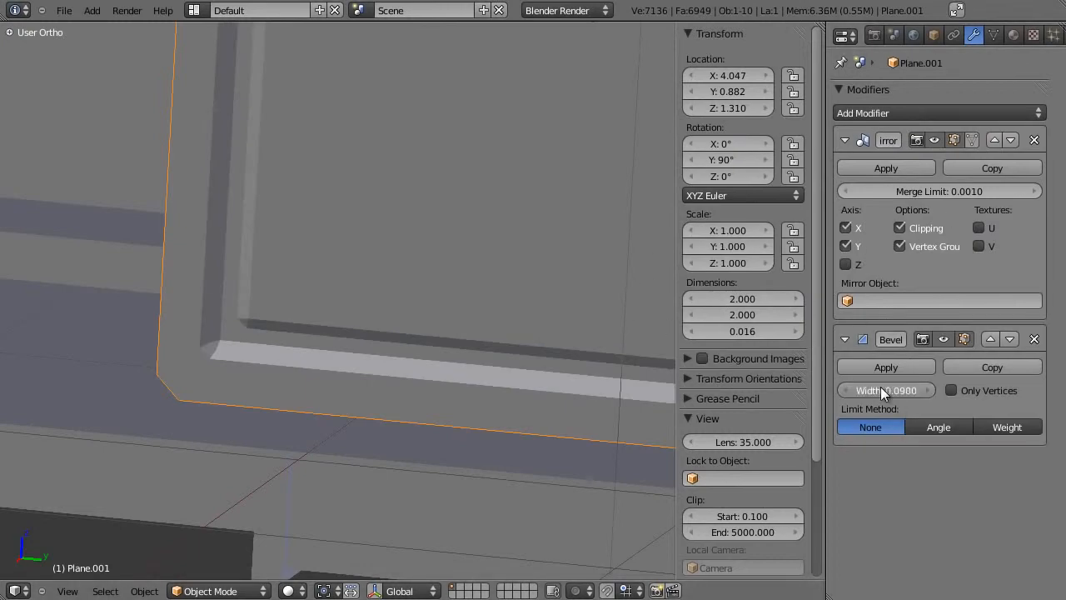
drag(867, 389, 425, 400)
drag(138, 409, 1040, 410)
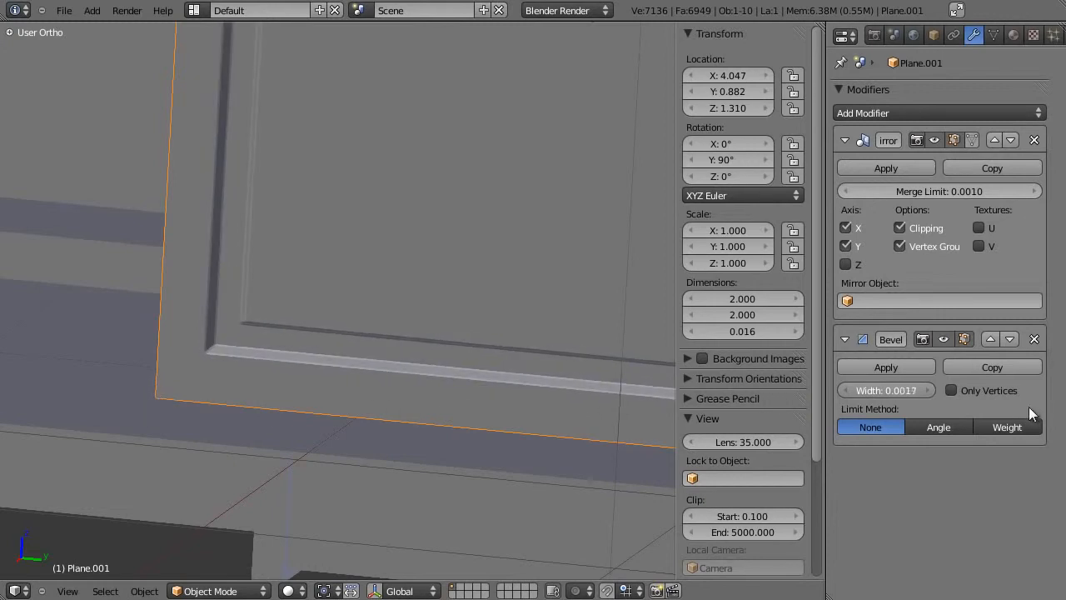
middle_drag(348, 377, 429, 254)
scroll(399, 366, up, 4)
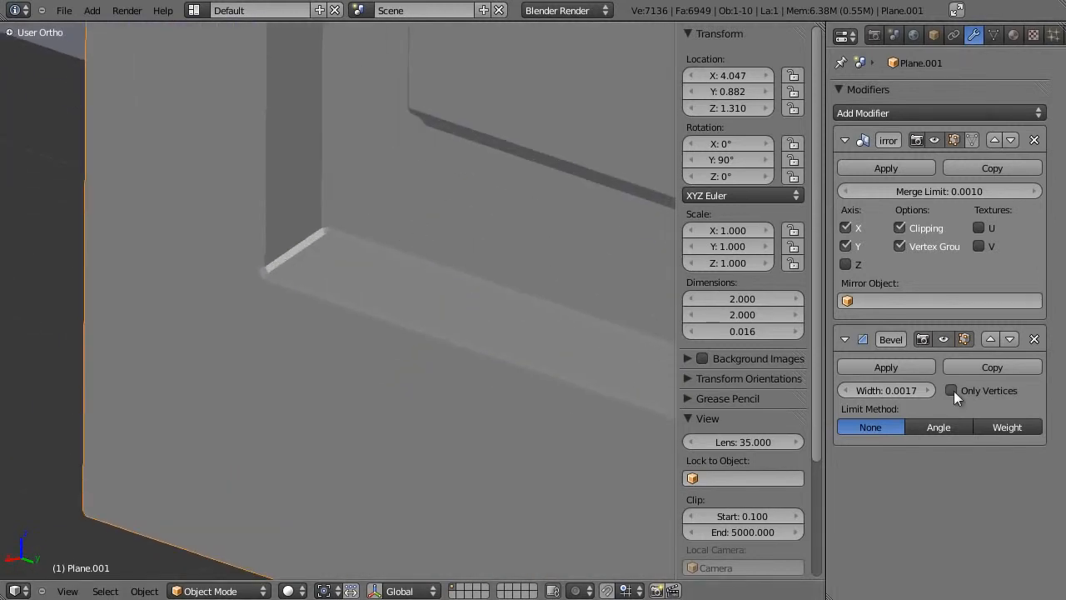
Examine the shelf unit's unbevelled corners and compare them with the bevelled groove edges of the door panel
scroll(357, 347, down, 14)
middle_drag(374, 354, 424, 355)
shift+middle_drag(463, 295, 338, 412)
shift+middle_drag(194, 236, 421, 425)
right_click(304, 205)
scroll(287, 209, up, 5)
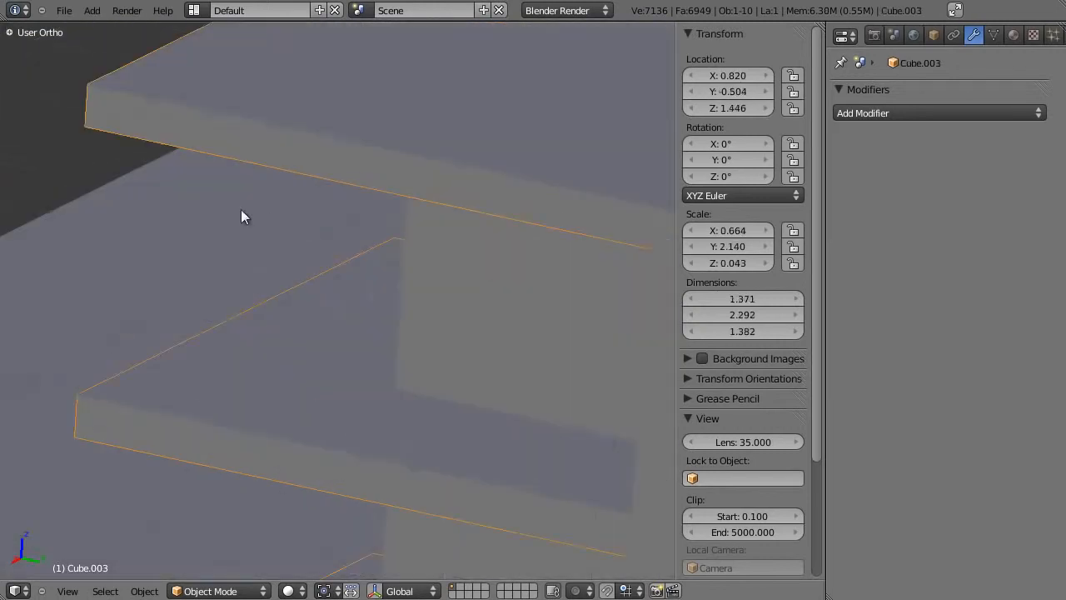
shift+middle_drag(272, 215, 376, 428)
scroll(376, 427, up, 5)
scroll(376, 427, up, 1)
scroll(121, 274, down, 2)
shift+middle_drag(141, 288, 235, 344)
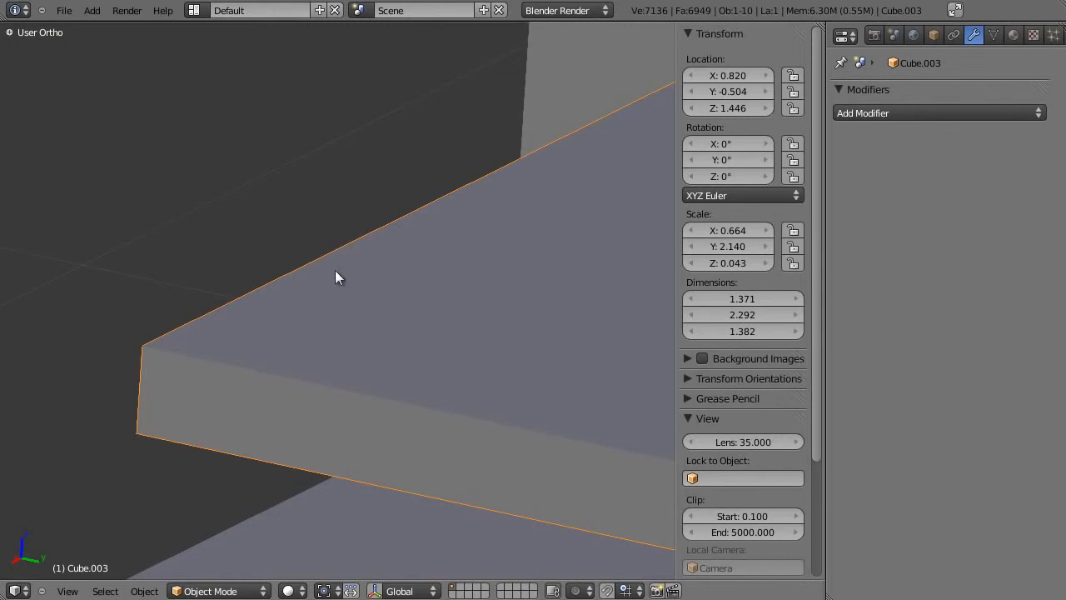
scroll(346, 266, down, 8)
shift+middle_drag(462, 353, 219, 180)
scroll(398, 312, up, 7)
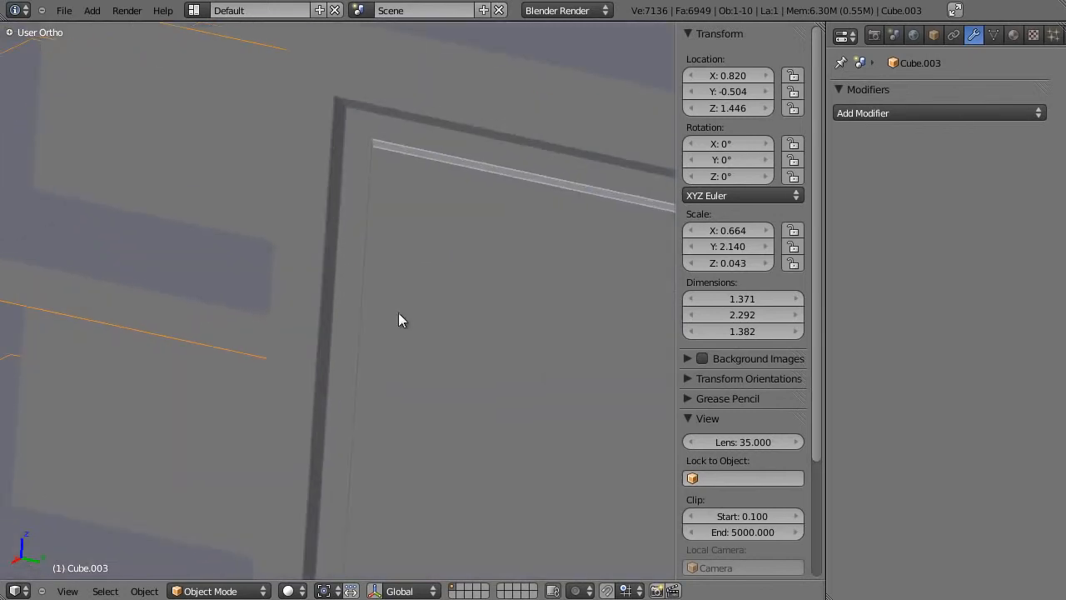
middle_drag(374, 153, 333, 243)
scroll(399, 200, up, 3)
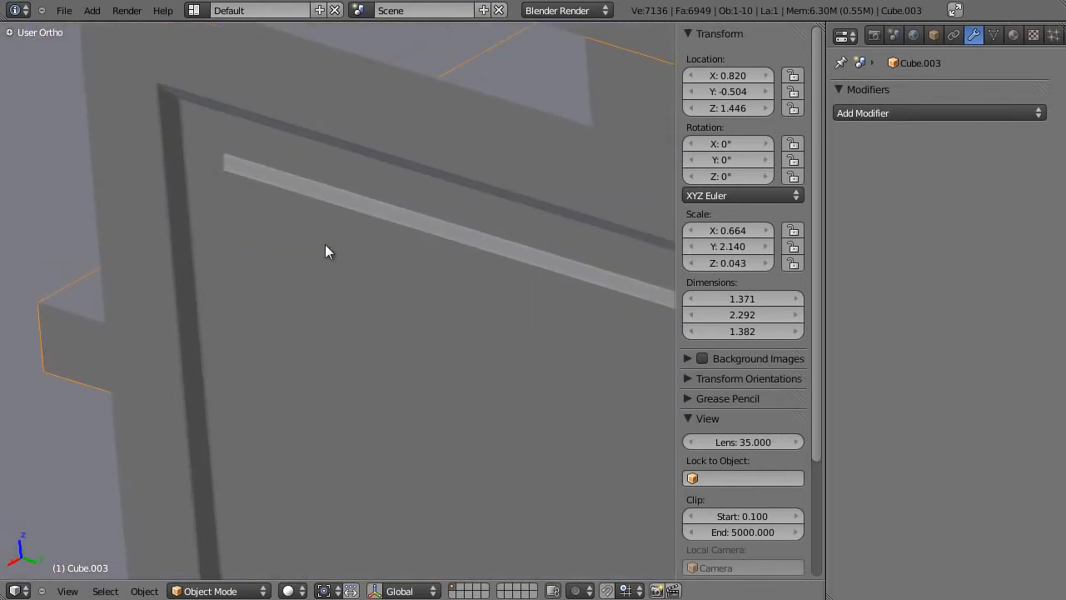
scroll(258, 183, down, 8)
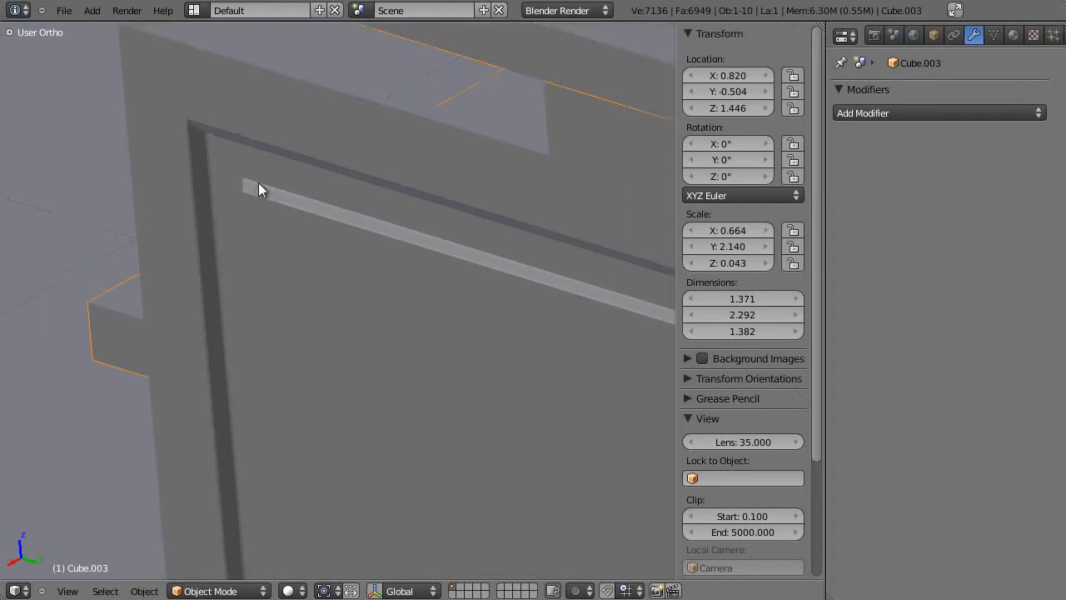
shift+middle_drag(365, 338, 210, 197)
scroll(329, 264, up, 3)
scroll(405, 214, down, 6)
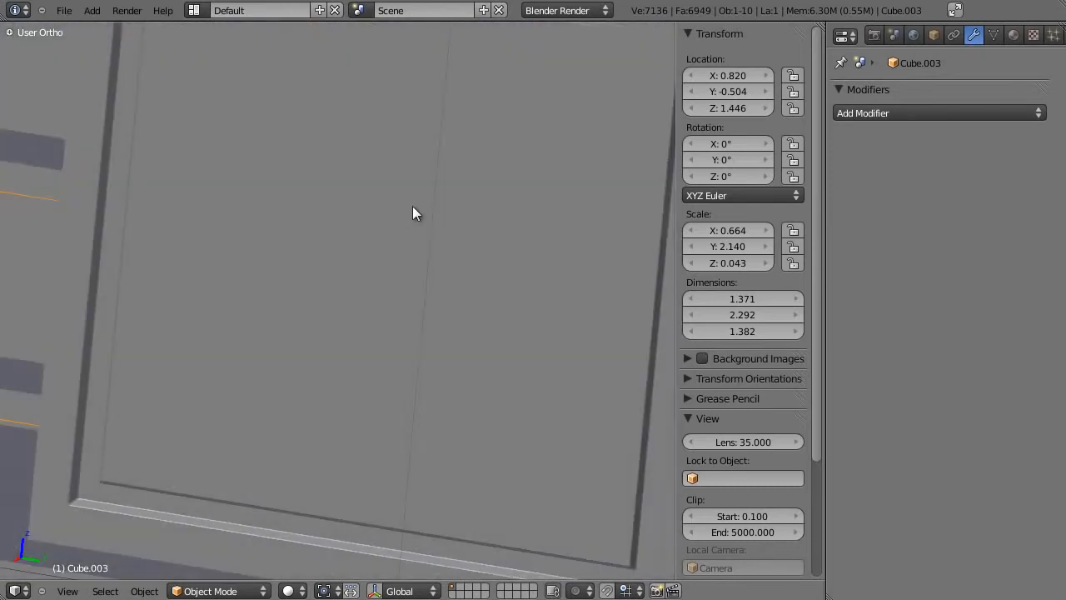
Scale the door panel to about 0.679 and place it at Y 0.335, Z 0.707 in the right view
right_click(402, 278)
middle_drag(402, 278, 520, 393)
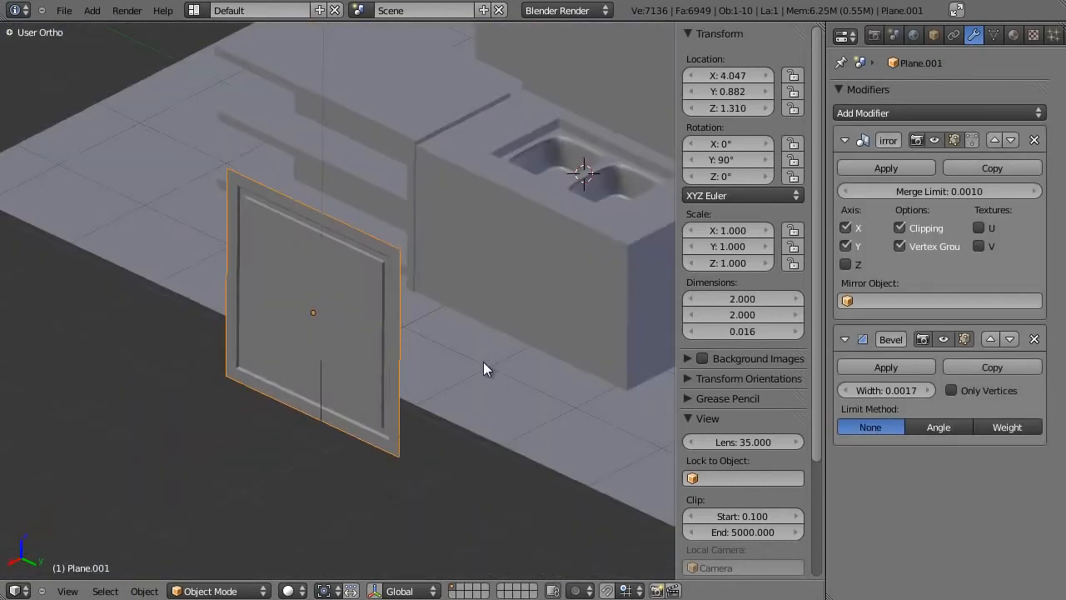
key(KP_1)
key(KP_3)
key(z)
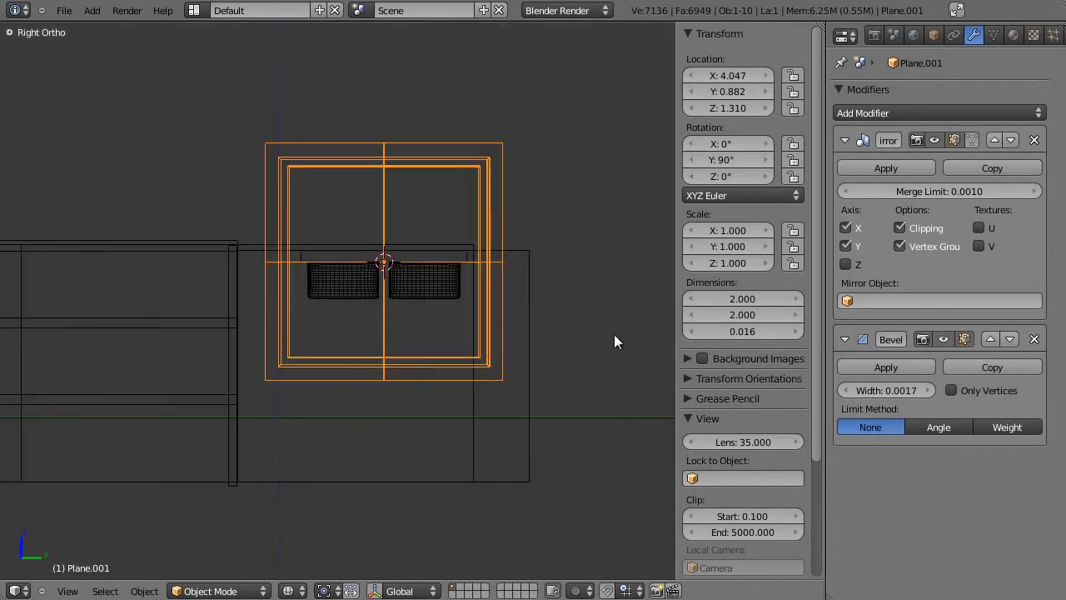
key(s)
click(533, 297)
key(g)
click(454, 384)
scroll(454, 386, up, 2)
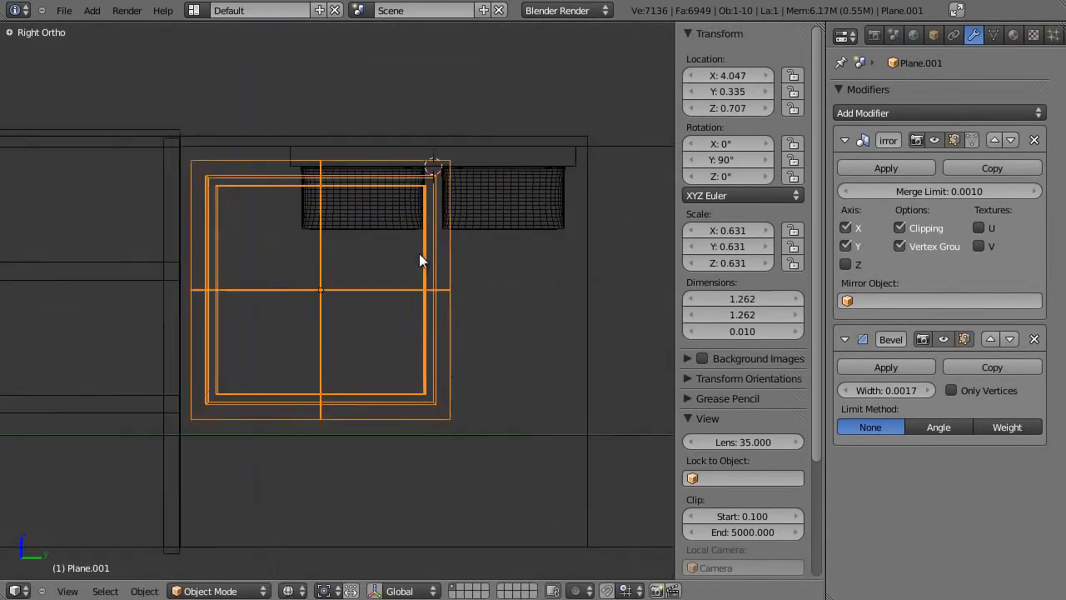
key(s)
click(527, 308)
Move the door panel along X to about 1.496, against the front of the sink cabinet
scroll(526, 314, down, 3)
scroll(509, 333, up, 2)
mouse_move(538, 331)
middle_down()
mouse_move(336, 337)
mouse_move(225, 401)
middle_up()
key(z)
key(g)
key(x)
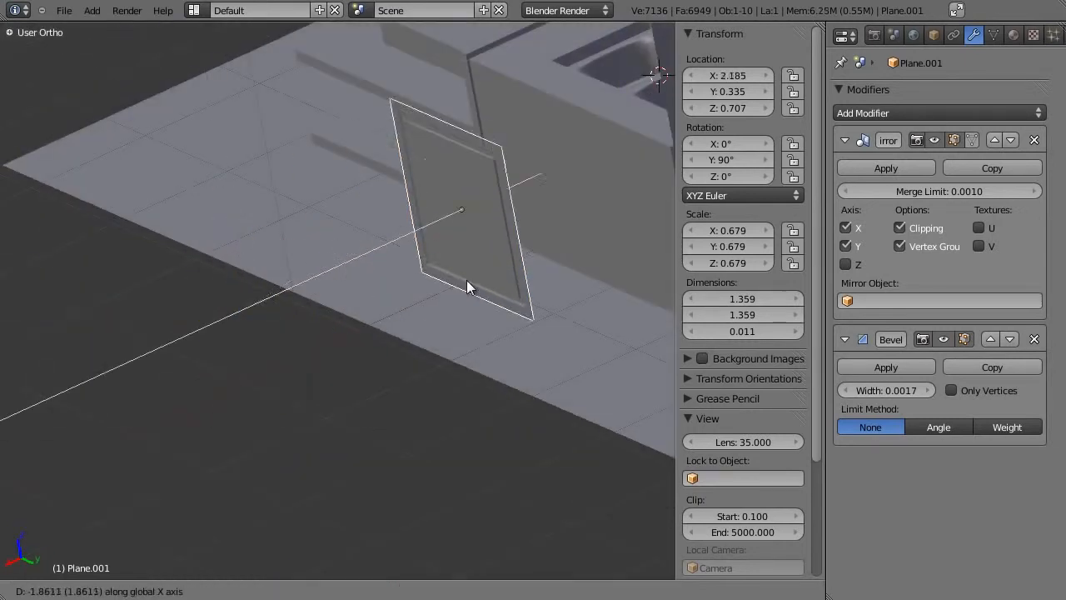
click(503, 267)
middle_drag(502, 267, 409, 255)
scroll(316, 297, up, 3)
Scale the door panel down to about 0.622 and shift it along Y to about 0.282
middle_drag(514, 314, 459, 354)
scroll(422, 366, down, 7)
scroll(458, 362, up, 4)
key(s)
click(505, 353)
key(g)
key(y)
click(498, 354)
scroll(498, 354, down, 2)
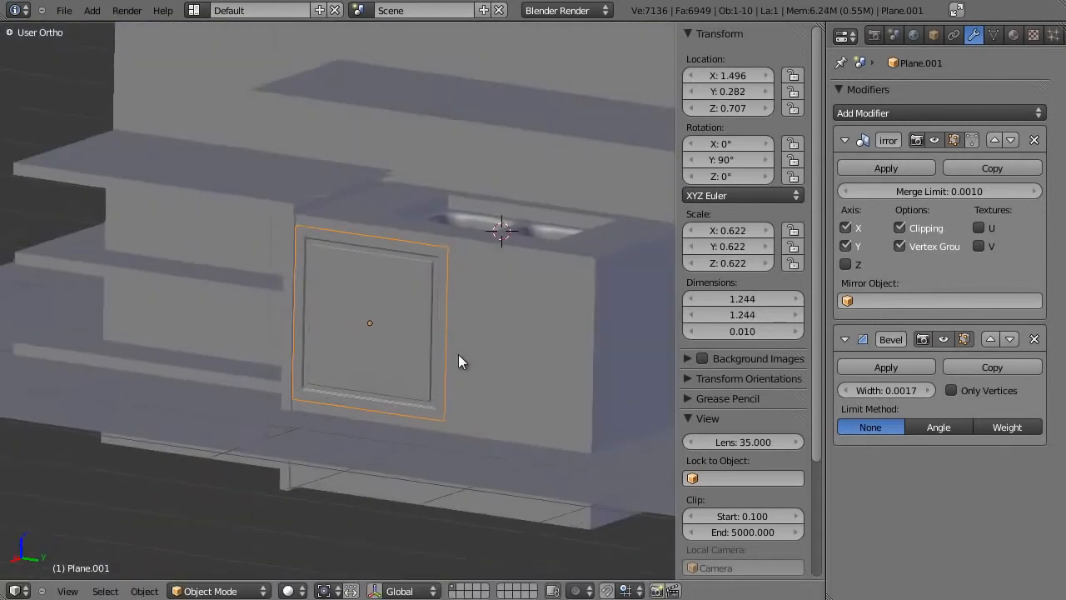
Add an Array modifier to the door with a count of 2 and a relative offset of X 0, Y 1
click(882, 115)
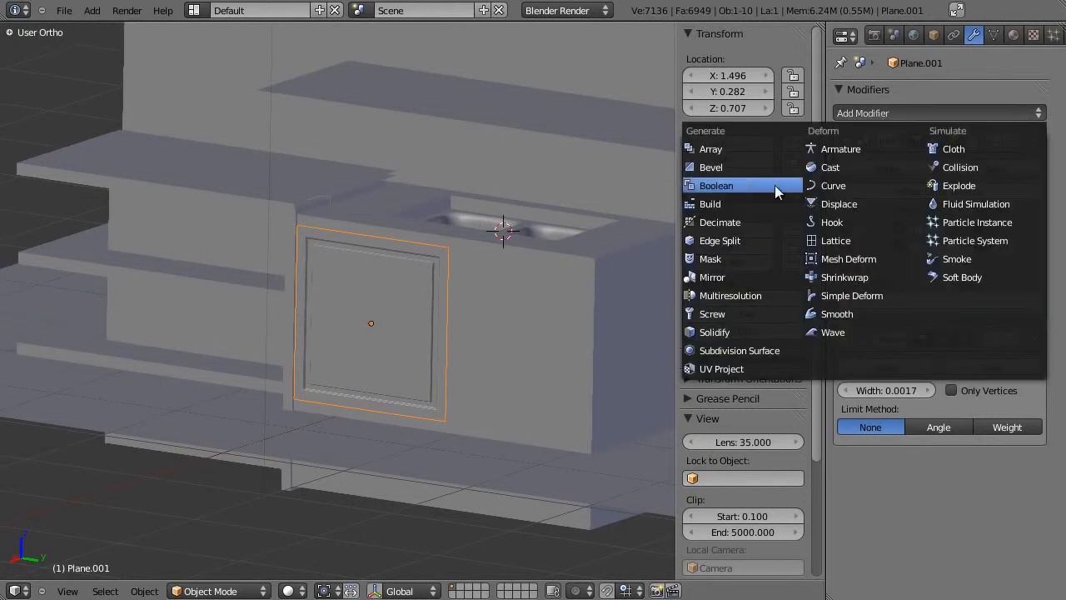
click(718, 148)
scroll(945, 451, down, 5)
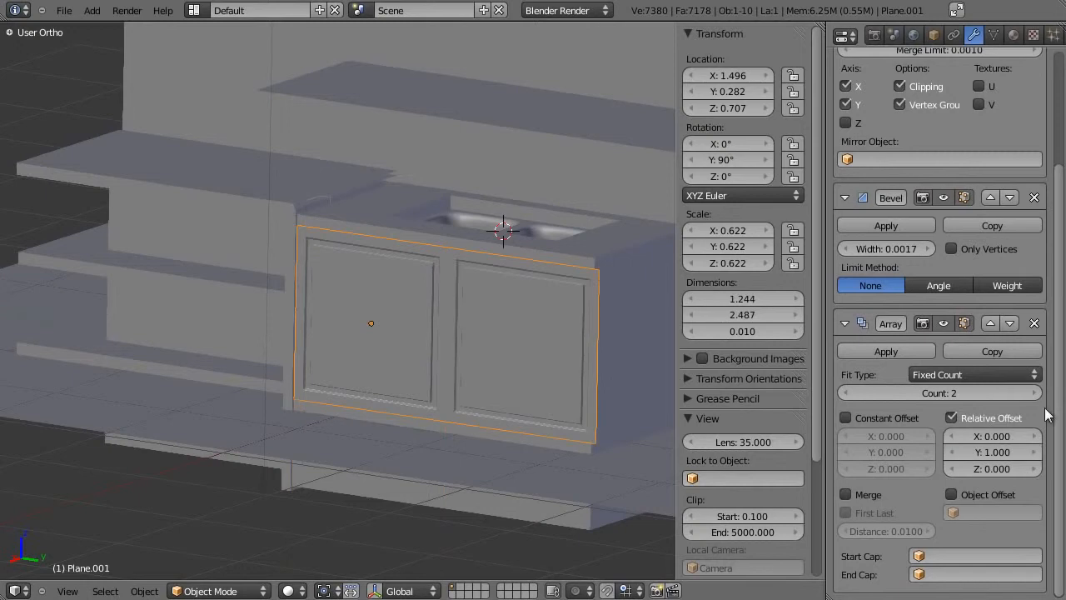
scroll(370, 354, up, 2)
Stretch the double doors along global Z, and scale them uniformly to about 1.340 high and 2.395 wide
middle_drag(259, 360, 536, 356)
scroll(379, 354, down, 1)
scroll(379, 354, down, 2)
key(s)
key(z)
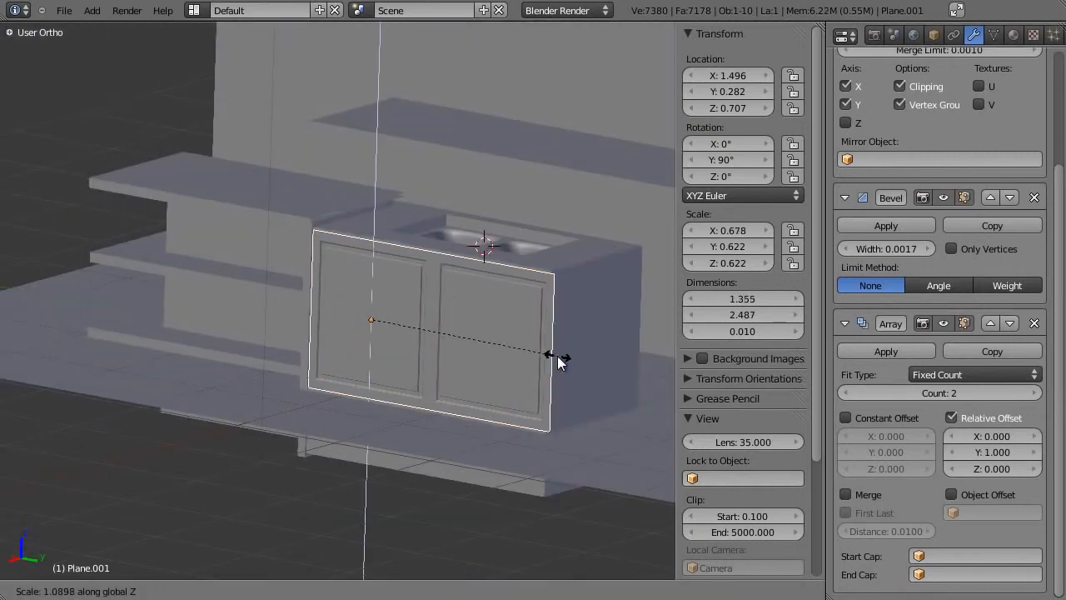
click(598, 367)
key(s)
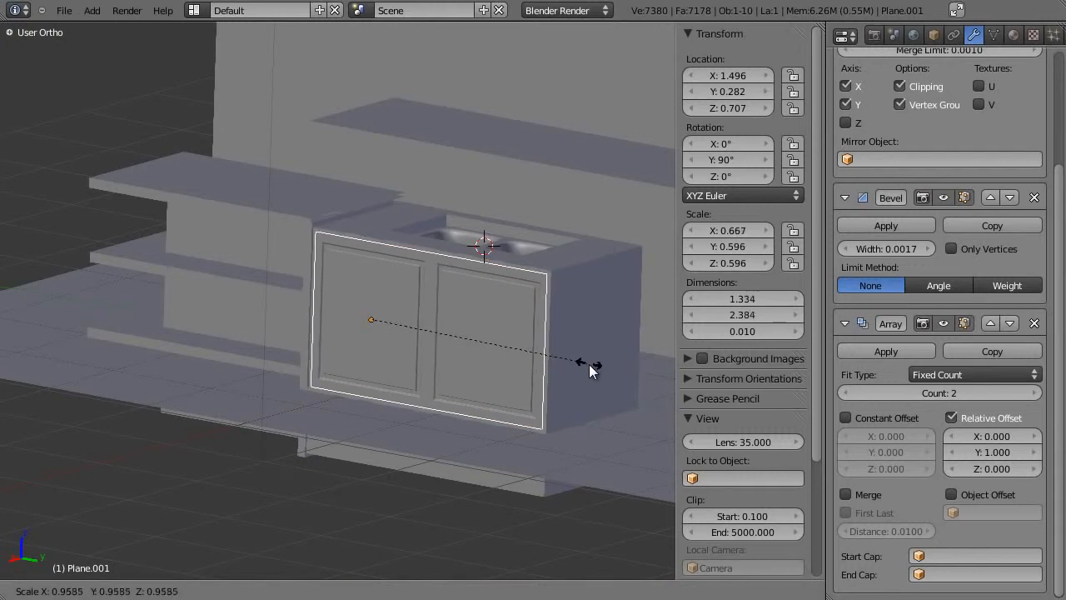
click(588, 364)
Select the door panel's outer border edges in edit mode and extrude them slightly, making the door about 0.014 thick
middle_drag(519, 369, 316, 343)
scroll(375, 326, up, 3)
shift+middle_drag(251, 354, 386, 331)
mouse_move(412, 254)
shift+middle_down()
mouse_move(406, 328)
mouse_move(345, 322)
mouse_move(298, 412)
shift+middle_up()
key(Tab)
key(z)
shift+middle_drag(296, 494, 295, 369)
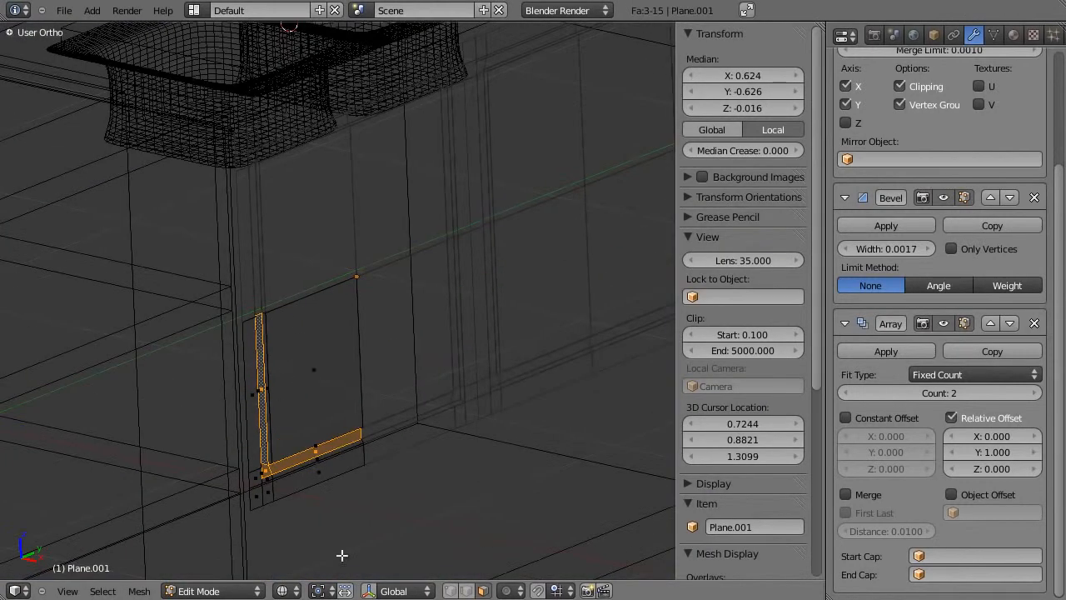
alt+shift+right_click(314, 482)
mouse_move(314, 483)
middle_down()
mouse_move(538, 258)
mouse_move(427, 271)
middle_up()
key(z)
scroll(392, 419, up, 3)
key(g)
click(544, 261)
key(Tab)
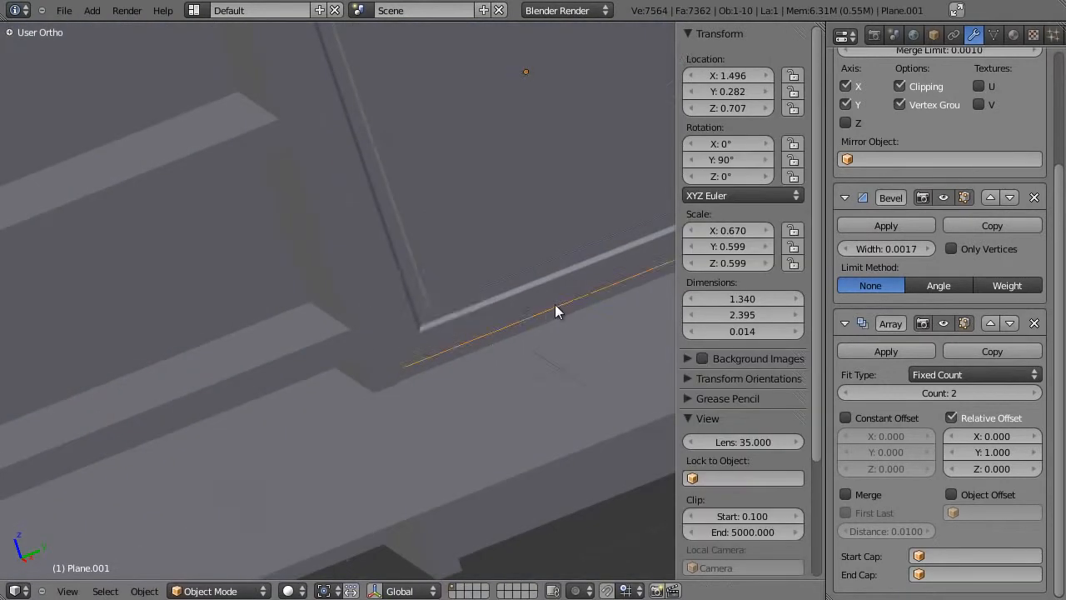
Shift the double cupboard doors along global X to about 1.499
middle_drag(545, 309, 432, 264)
scroll(413, 267, up, 2)
key(Tab)
middle_drag(436, 333, 355, 318)
key(Tab)
scroll(366, 284, up, 3)
key(g)
key(x)
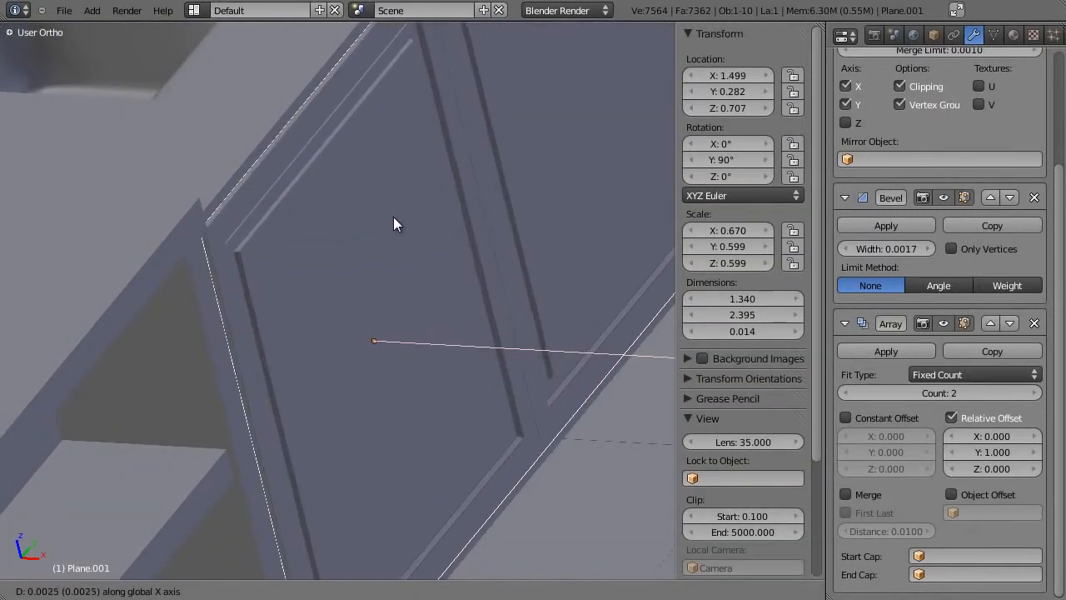
click(393, 217)
Box-select the sink cabinet's lower vertices and raise them along Z by about 1.838, reducing the cabinet to a thin countertop
scroll(342, 179, down, 7)
right_click(313, 165)
scroll(379, 288, up, 1)
key(Tab)
scroll(371, 237, down, 3)
scroll(371, 235, up, 5)
middle_drag(372, 236, 360, 306)
key(z)
key(z)
scroll(350, 271, down, 4)
scroll(360, 306, up, 3)
shift+middle_drag(347, 268, 364, 287)
key(z)
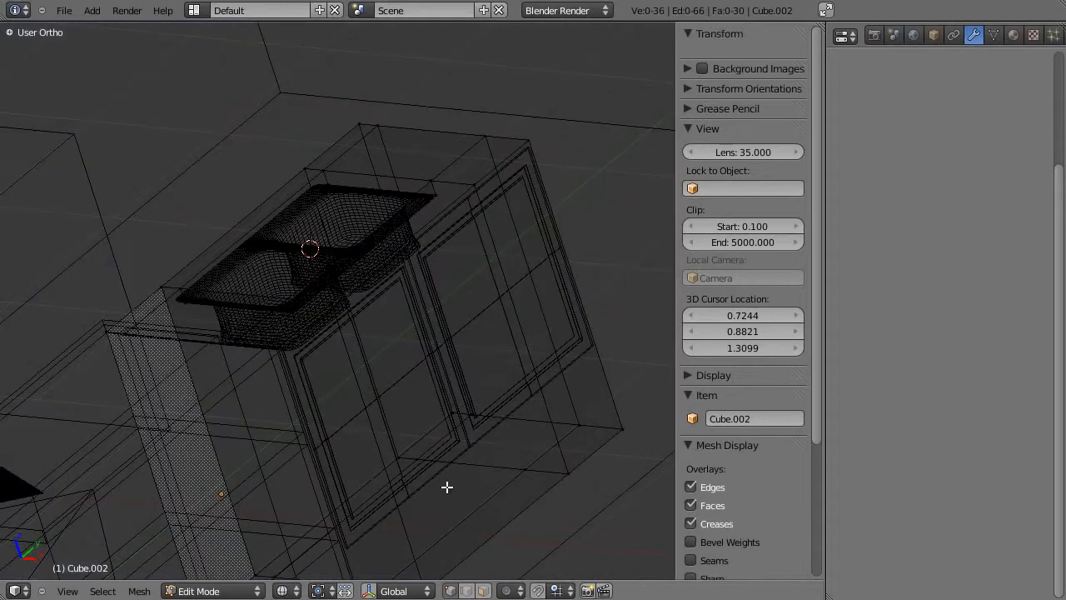
key(KP_3)
scroll(431, 493, down, 4)
key(a)
key(a)
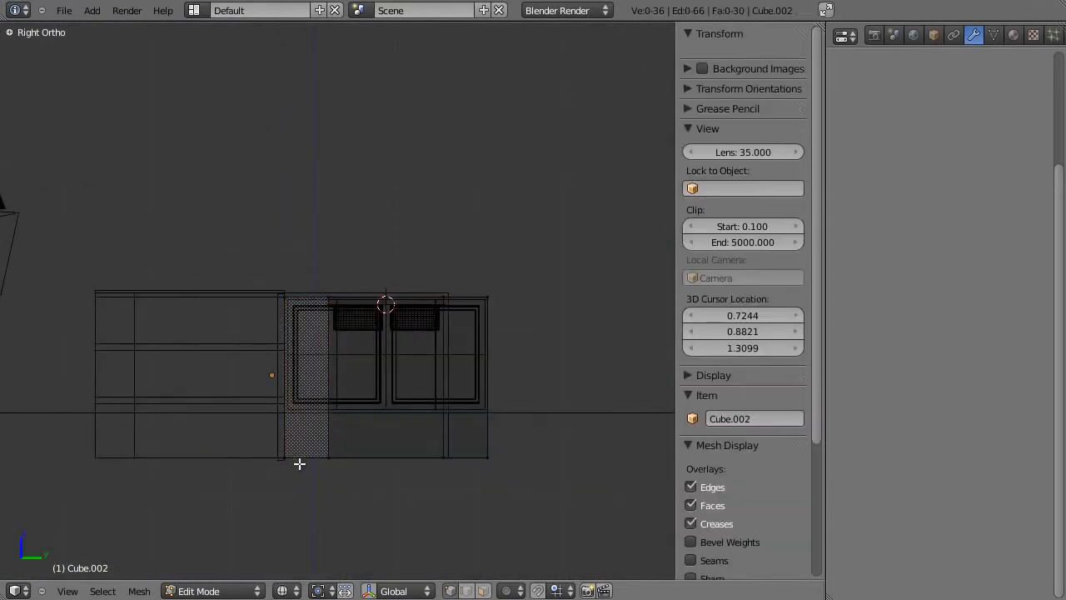
key(b)
drag(243, 401, 607, 520)
key(g)
key(z)
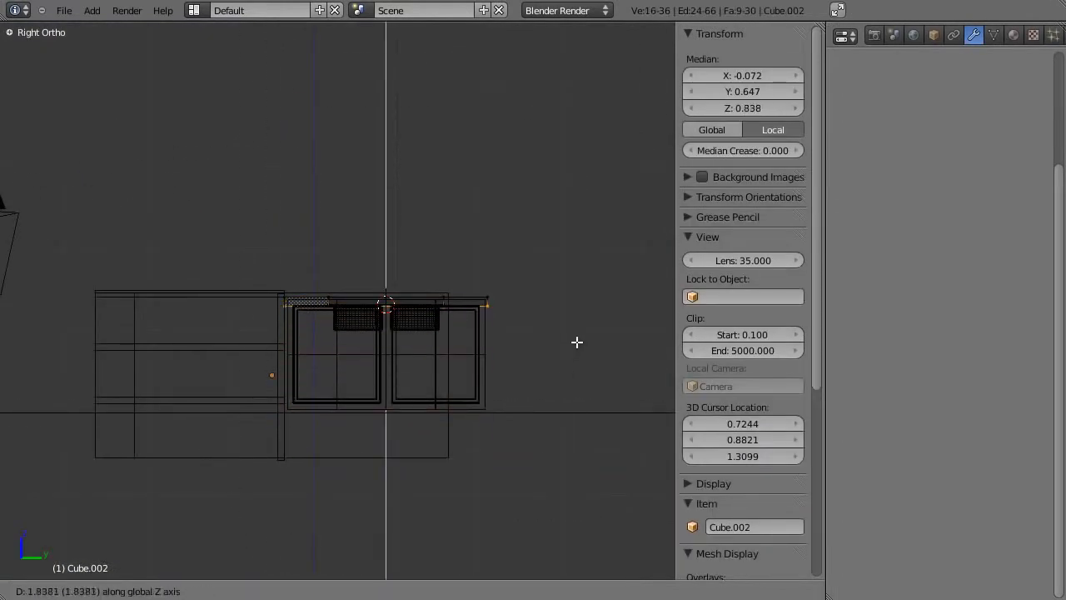
click(576, 341)
key(z)
Fine-tune the height of the sink countertop's underside along Z
key(Tab)
mouse_move(509, 345)
middle_down()
mouse_move(581, 375)
mouse_move(395, 398)
mouse_move(411, 340)
middle_up()
scroll(365, 279, up, 4)
mouse_move(374, 264)
middle_down()
mouse_move(365, 278)
mouse_move(389, 303)
mouse_move(419, 310)
mouse_move(395, 290)
middle_up()
key(z)
key(z)
key(Tab)
key(g)
key(z)
click(405, 322)
key(Tab)
Move the double doors to about Z 0.677 and X 1.448 beneath the sink countertop
key(z)
key(z)
right_click(476, 300)
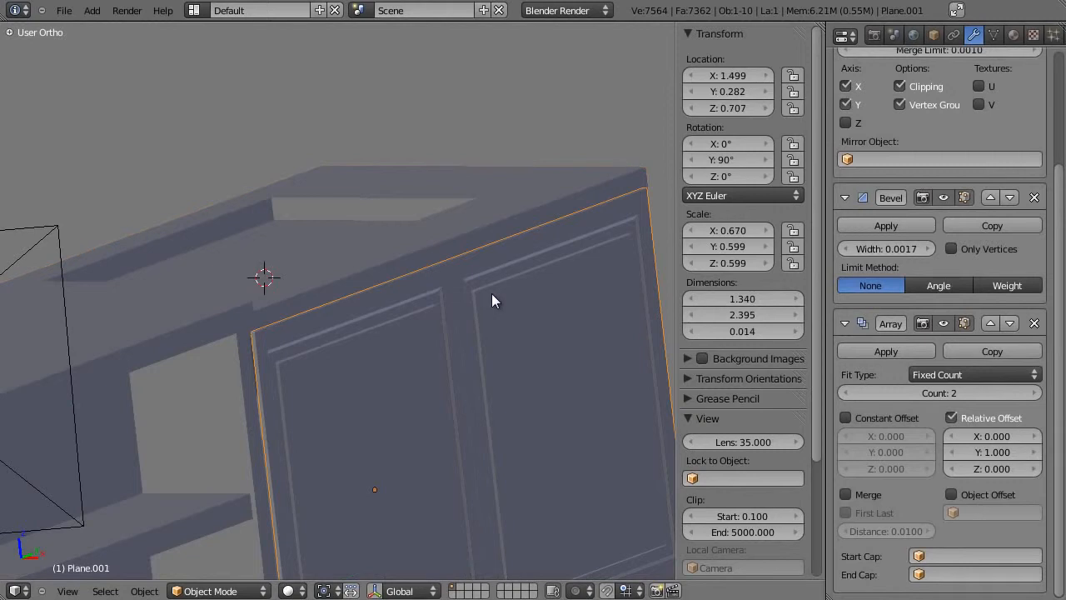
key(g)
key(z)
click(494, 302)
middle_drag(494, 302, 525, 286)
key(g)
key(x)
click(505, 297)
key(g)
key(x)
click(516, 283)
Select the vertices along the sink countertop's front edge and adjust their position along X relative to the doors
right_click(439, 230)
mouse_move(439, 230)
middle_down()
mouse_move(456, 232)
mouse_move(413, 256)
mouse_move(468, 304)
mouse_move(489, 300)
mouse_move(451, 290)
middle_up()
key(z)
middle_drag(373, 286, 369, 300)
key(Tab)
key(a)
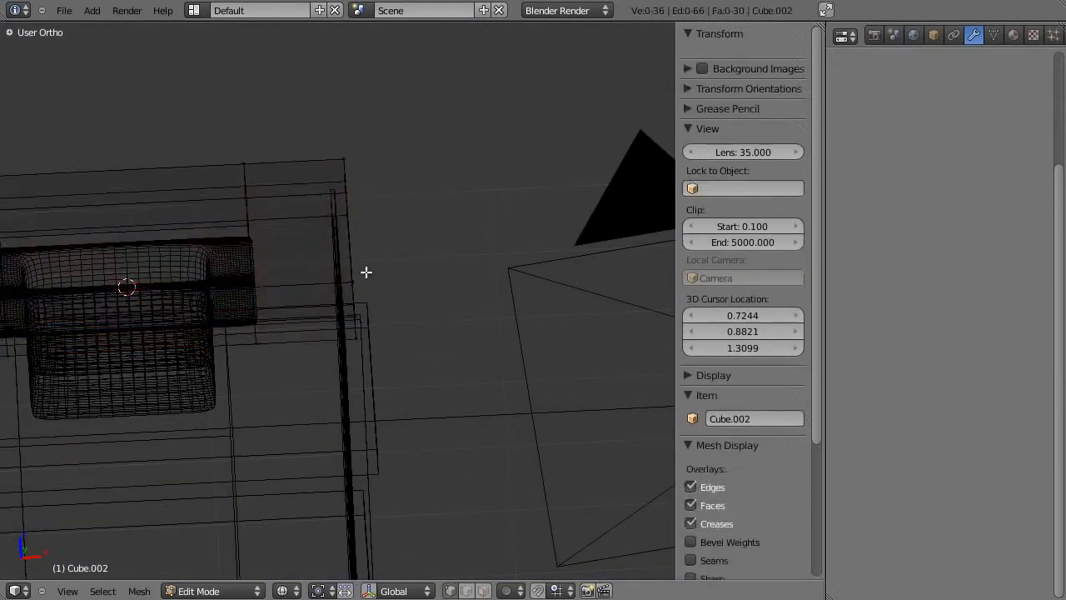
drag(314, 112, 417, 446)
key(g)
key(x)
click(427, 446)
key(Tab)
key(z)
Delete the face that closes the bottom of the sink cutout in the countertop
mouse_move(427, 447)
middle_down()
mouse_move(420, 412)
mouse_move(264, 409)
mouse_move(378, 364)
mouse_move(379, 411)
mouse_move(472, 302)
middle_up()
right_click(473, 302)
key(z)
middle_drag(340, 273, 310, 297)
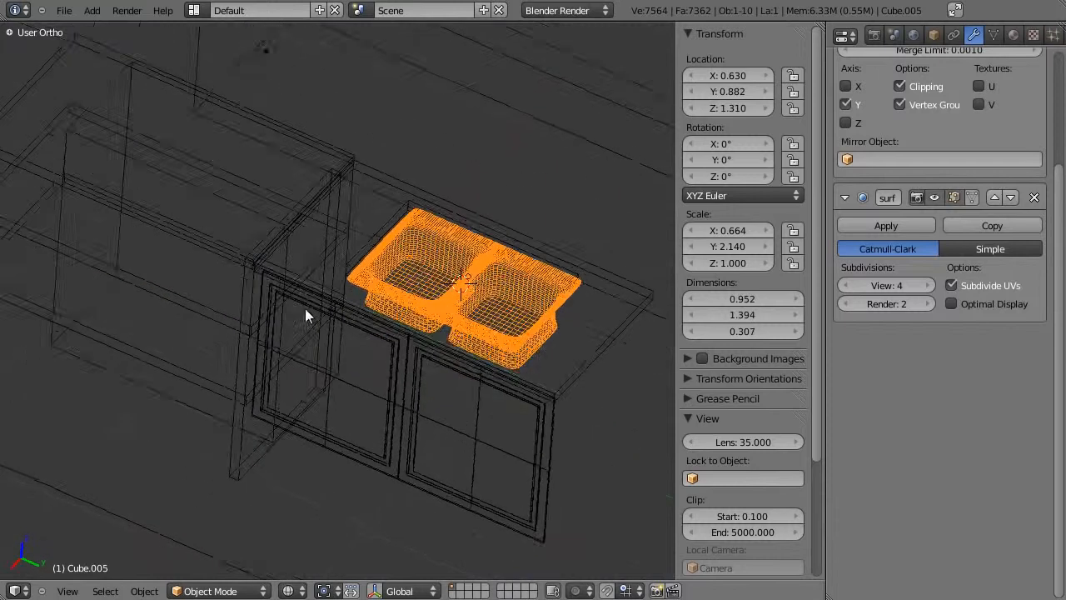
key(z)
right_click(376, 276)
key(Tab)
middle_drag(378, 279, 411, 288)
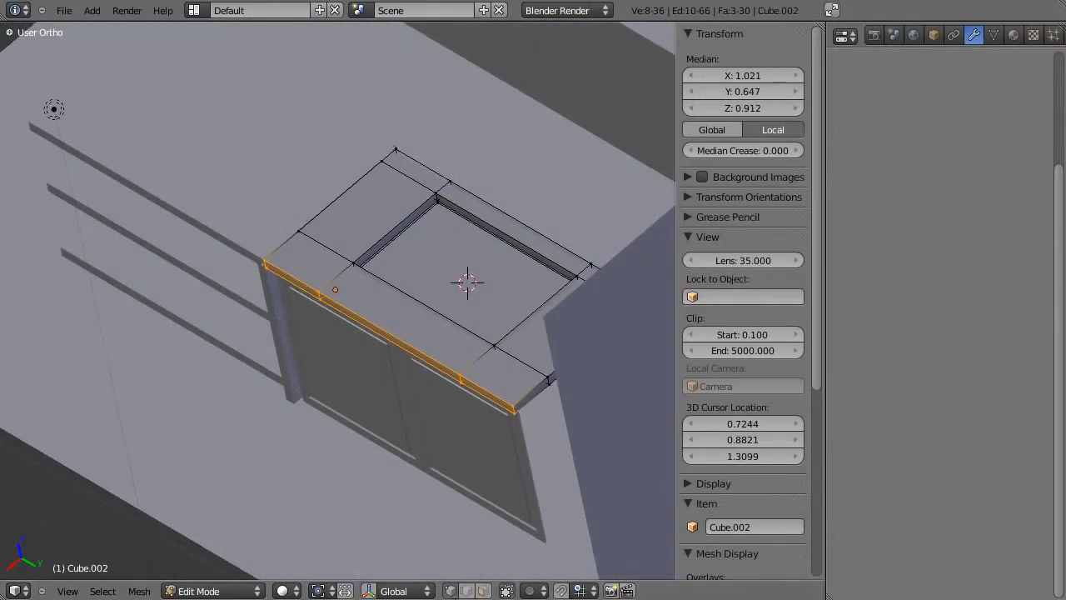
right_click(495, 280)
key(x)
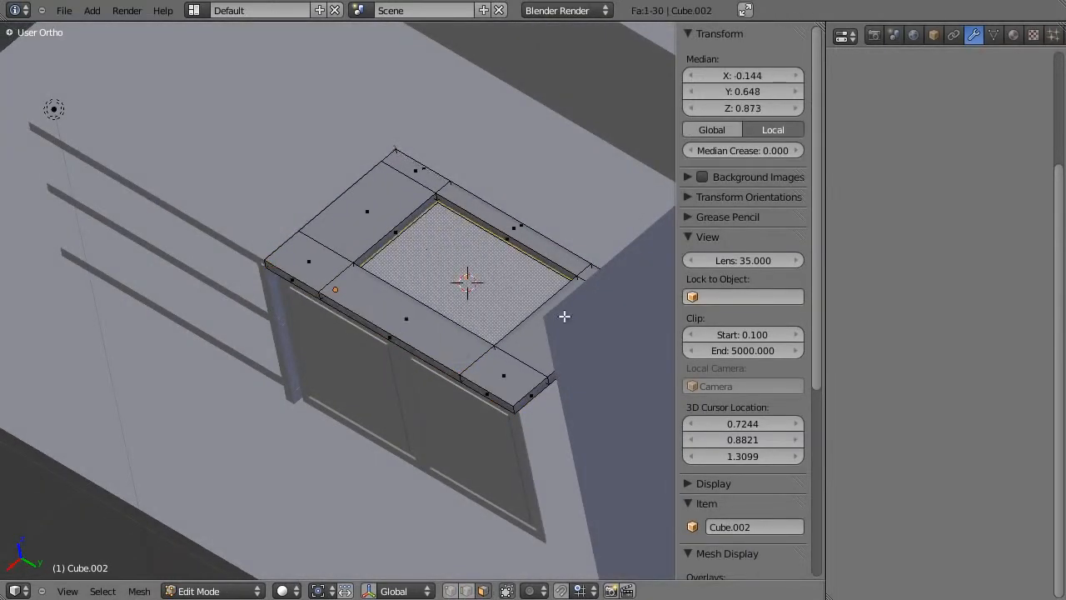
click(490, 279)
key(Tab)
Deselect everything and save the scene over the existing file
middle_drag(449, 317, 477, 305)
middle_drag(385, 342, 423, 334)
key(a)
middle_drag(166, 318, 352, 306)
scroll(361, 320, down, 6)
key(ctrl+s)
click(359, 311)
Examine the cupboard doors, sink countertop and whole kitchen layout from several angles
scroll(383, 335, up, 8)
right_click(383, 336)
scroll(409, 364, down, 5)
middle_drag(409, 364, 494, 382)
scroll(320, 345, up, 4)
scroll(319, 344, down, 6)
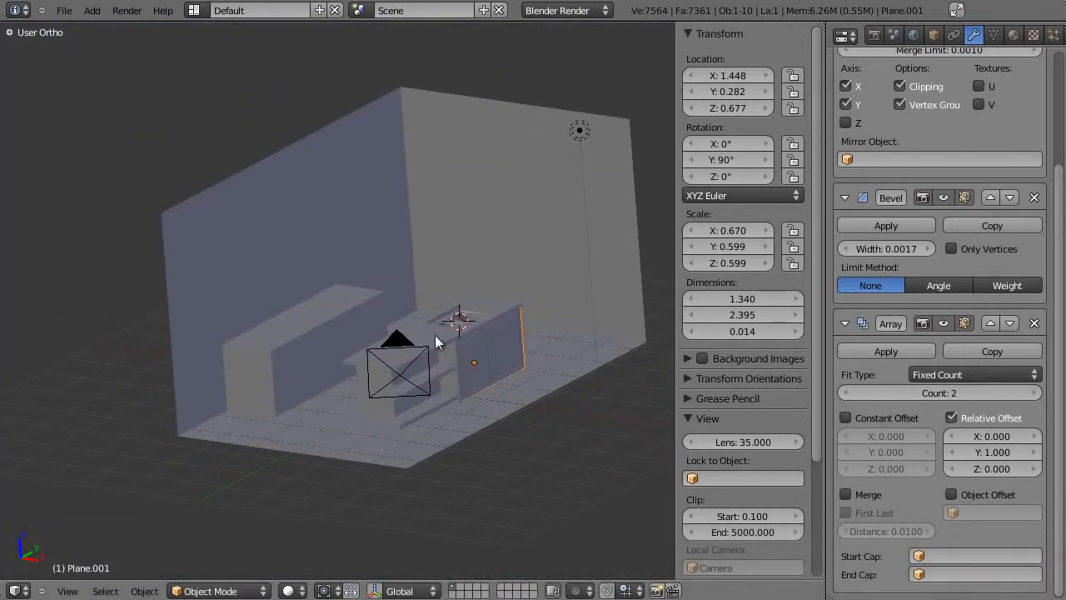
middle_drag(399, 341, 502, 355)
scroll(508, 375, up, 3)
middle_drag(514, 398, 466, 373)
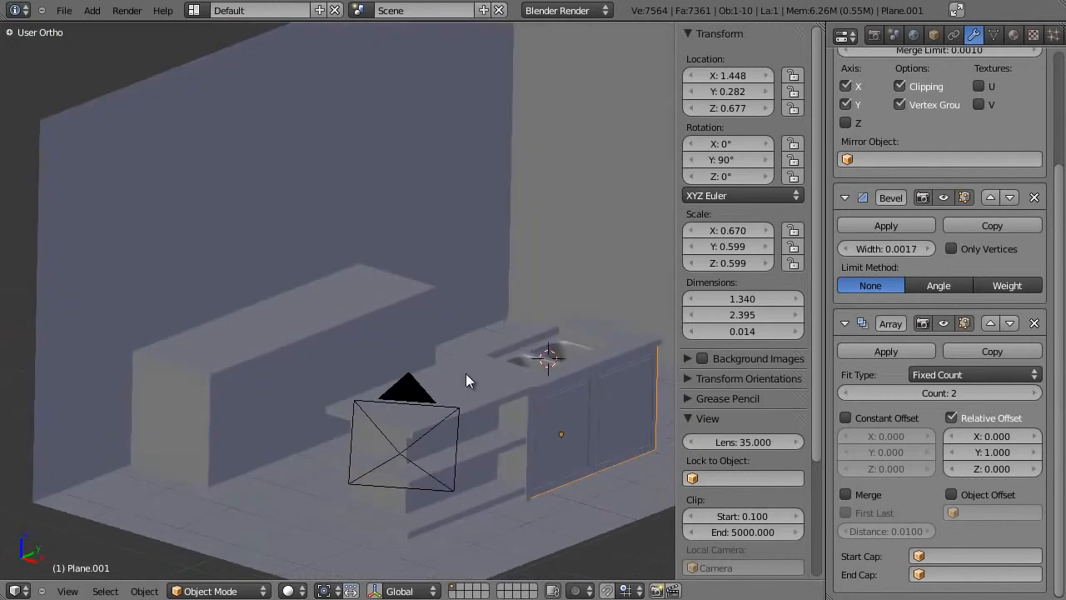
scroll(475, 362, down, 4)
scroll(349, 317, up, 4)
Duplicate the long cabinet block by the wall and raise the copy along Z to about 3.798
right_click(275, 344)
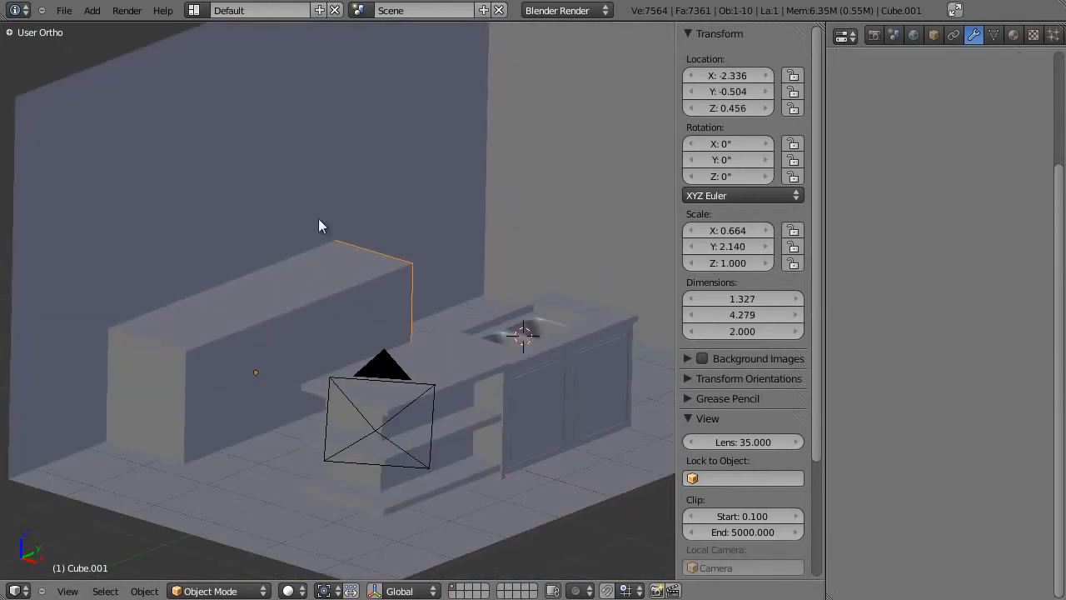
scroll(400, 374, up, 2)
scroll(405, 417, down, 4)
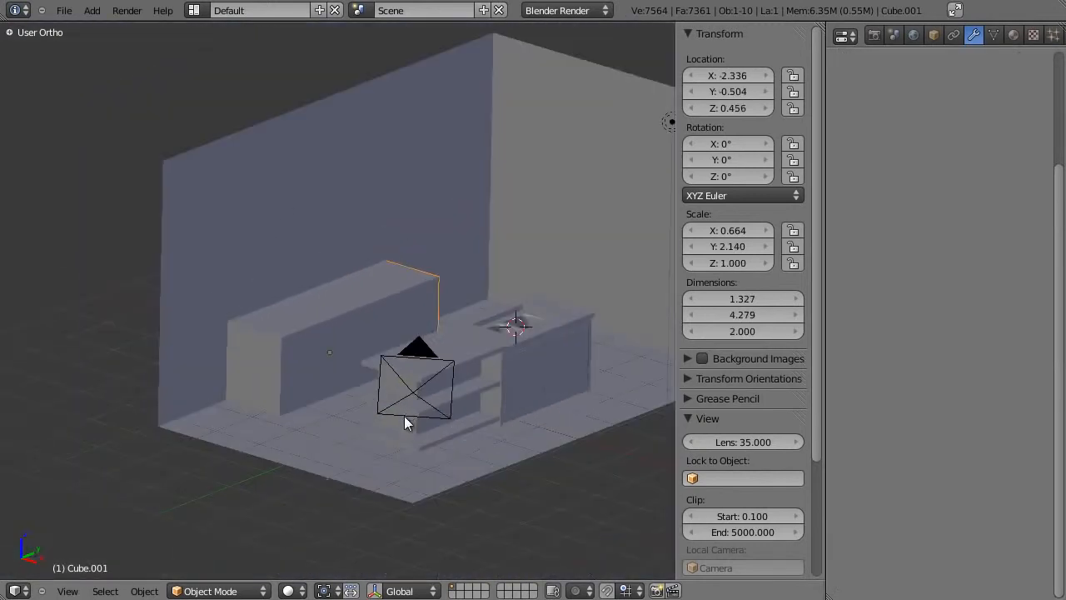
key(shift+d)
key(z)
click(413, 237)
scroll(413, 239, down, 3)
middle_drag(410, 248, 418, 413)
Switch to the reference photo, examine the range hood and wall cabinets up close, and return to Blender
key(alt+Tab)
scroll(444, 317, down, 6)
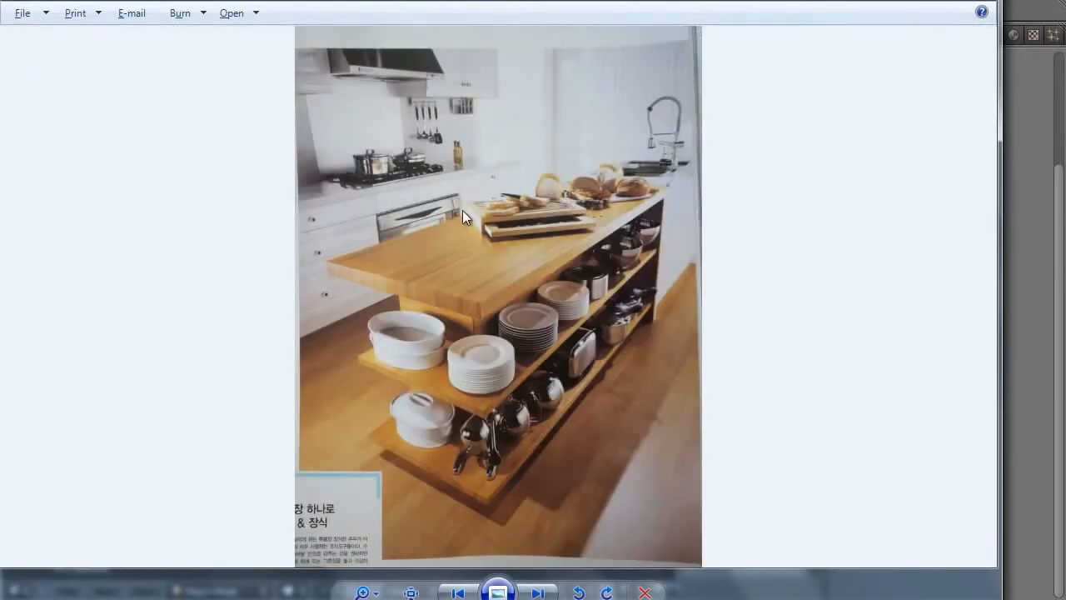
scroll(457, 199, up, 4)
drag(476, 212, 699, 558)
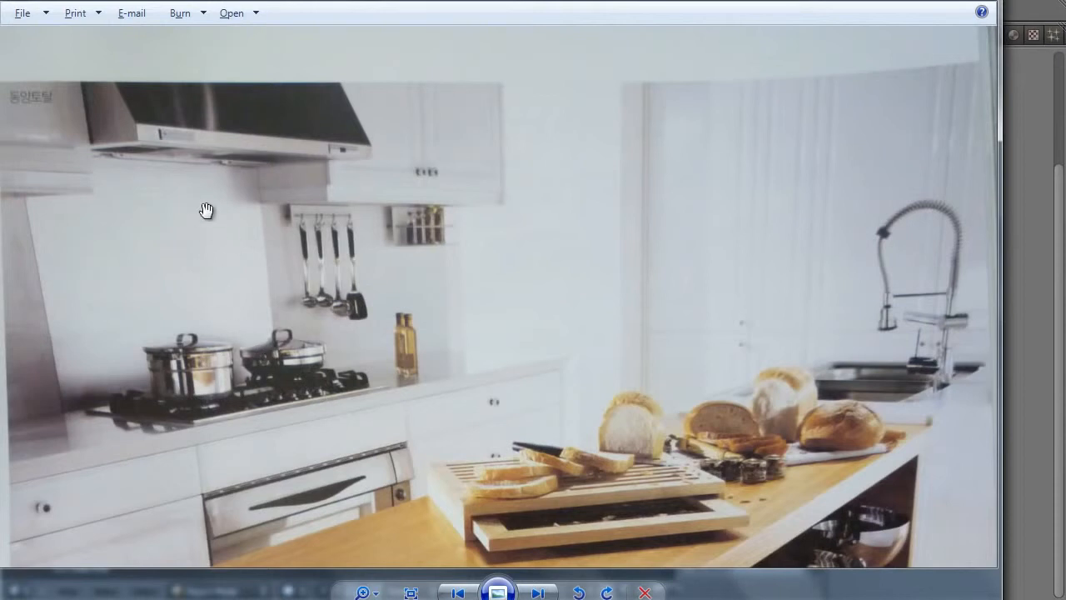
key(alt+Tab)
Add two evenly spaced loop cuts across the upper cabinet block, dividing its length into three equal sections
scroll(442, 334, up, 5)
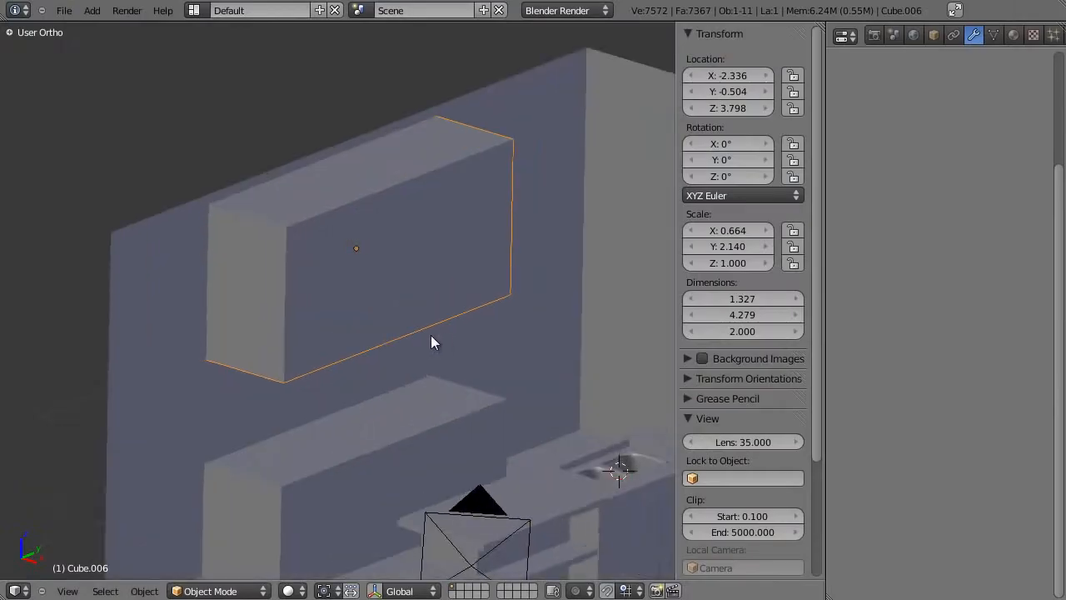
middle_drag(441, 334, 338, 321)
scroll(366, 307, down, 2)
key(KP_7)
key(z)
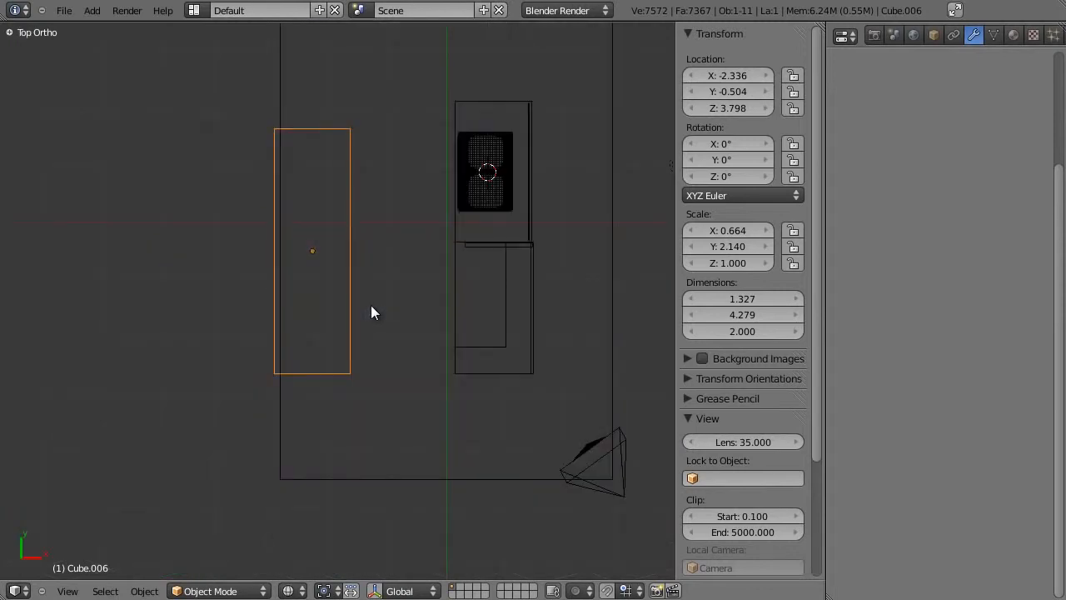
key(Tab)
click(451, 593)
key(a)
key(ctrl+r)
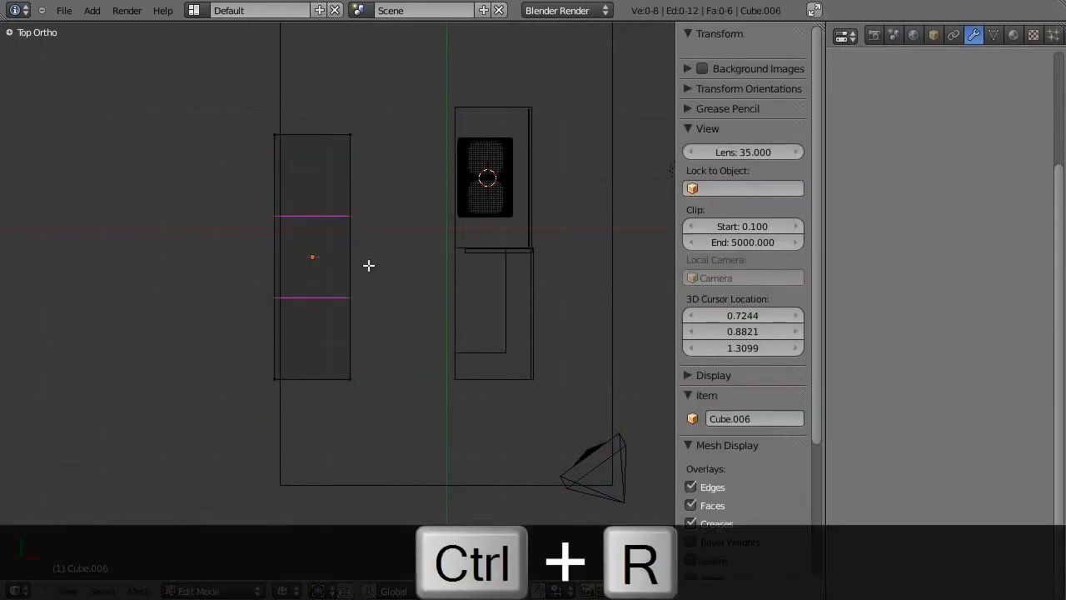
click(369, 264)
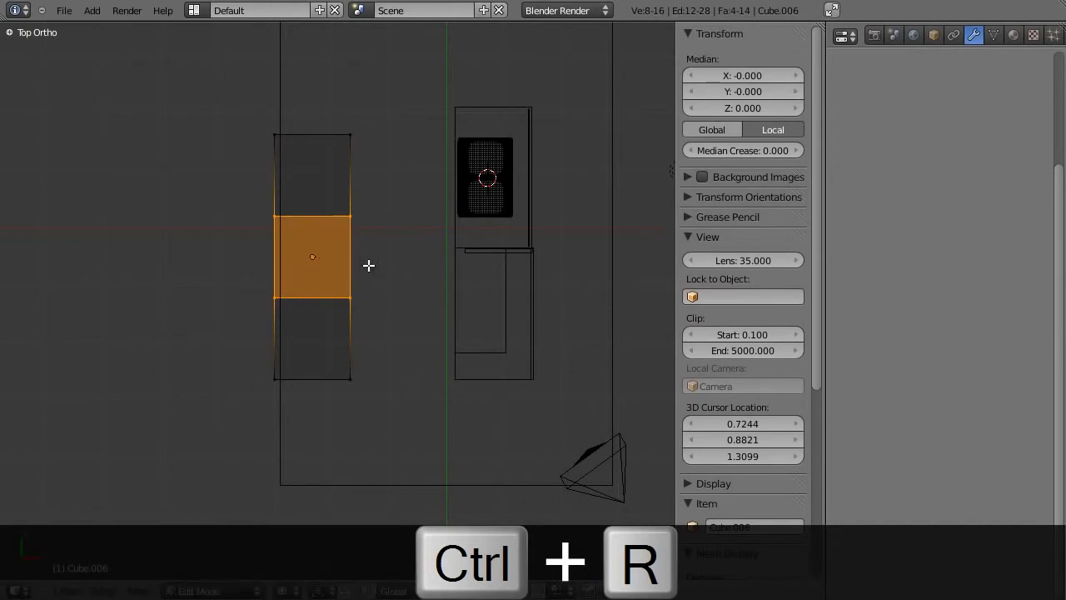
Separate the selected middle section of the upper cabinet block into its own object
key(p)
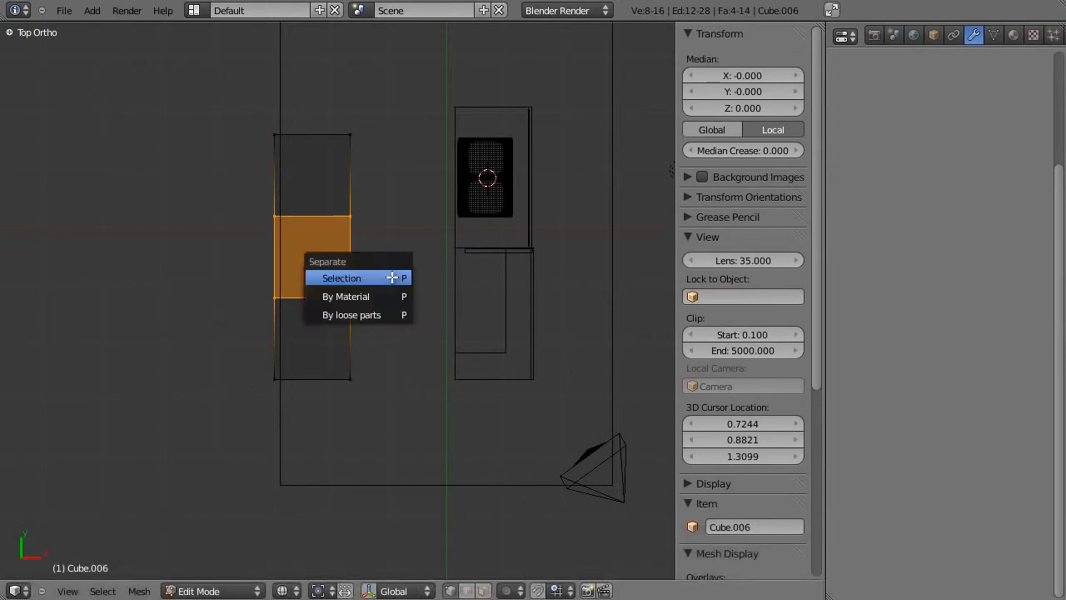
click(392, 277)
key(Tab)
key(a)
Move the separated middle section's upper front edge back along X toward the wall to slope its front like a range hood
right_click(345, 254)
key(z)
middle_drag(323, 297, 336, 192)
scroll(292, 235, up, 5)
key(Tab)
scroll(336, 193, down, 3)
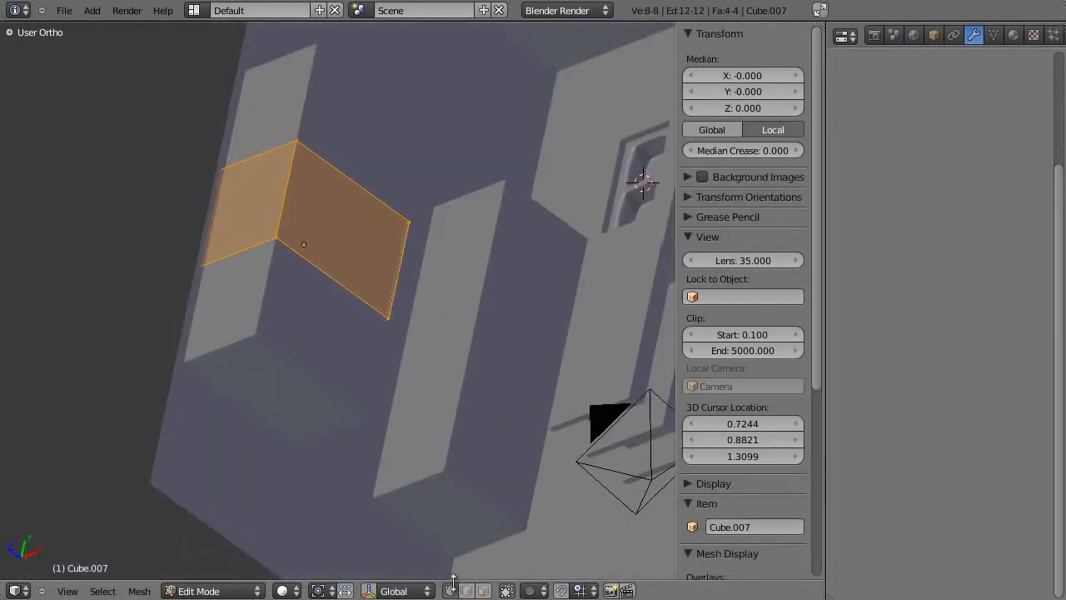
right_click(296, 160)
key(g)
key(x)
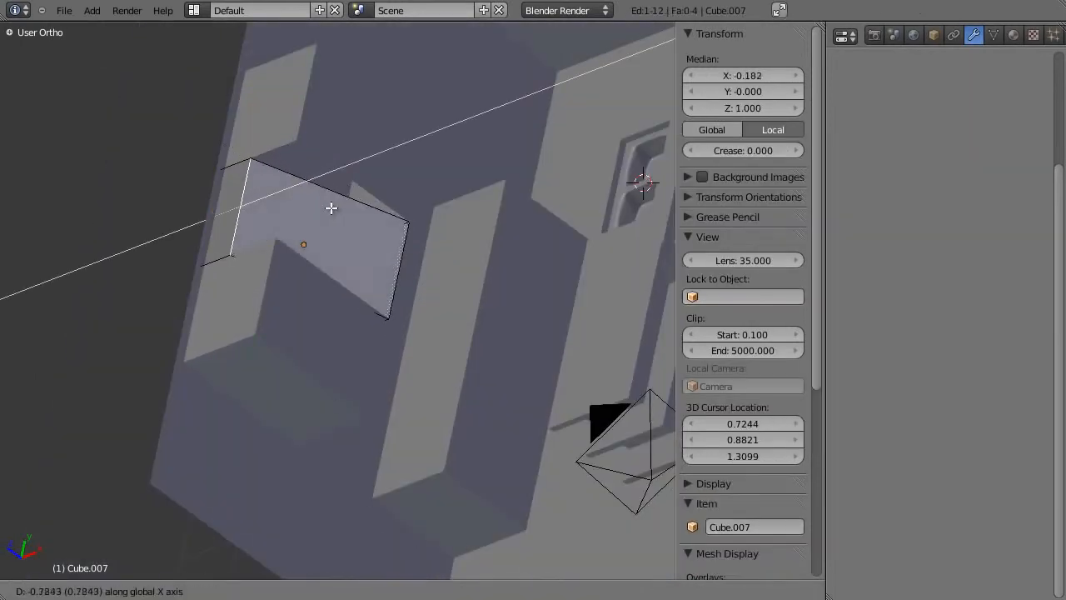
click(314, 211)
key(Tab)
Fill the open inner ends of the two outer upper cabinet sections with faces
right_click(336, 127)
key(Tab)
key(z)
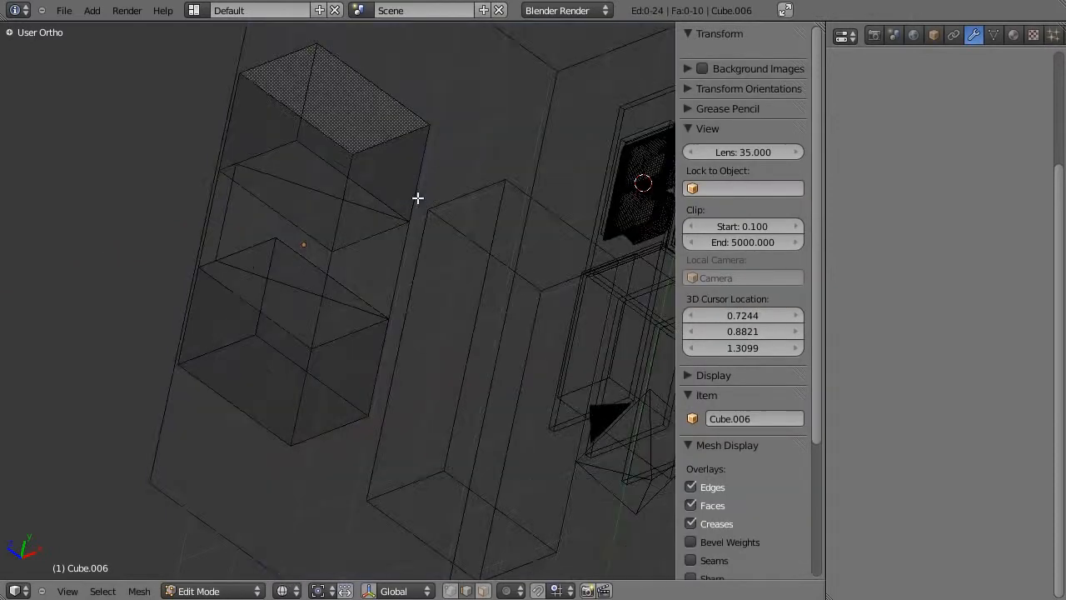
middle_drag(418, 196, 412, 250)
key(a)
key(a)
key(b)
drag(220, 124, 461, 234)
key(f)
key(a)
key(b)
drag(171, 239, 426, 327)
key(Tab)
key(z)
Extrude the sloped range hood's bottom face downward about 0.135 units to form a straight lower lip
middle_drag(429, 198, 456, 325)
scroll(449, 376, down, 5)
scroll(376, 384, up, 2)
key(KP_0)
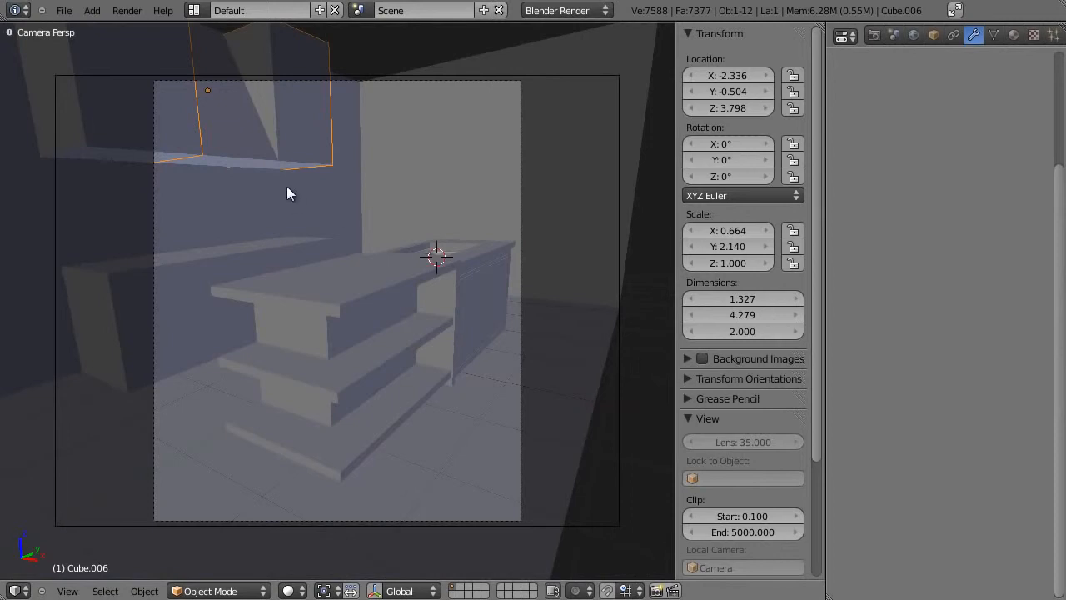
right_click(267, 147)
key(Tab)
shift+middle_drag(284, 155, 314, 183)
key(a)
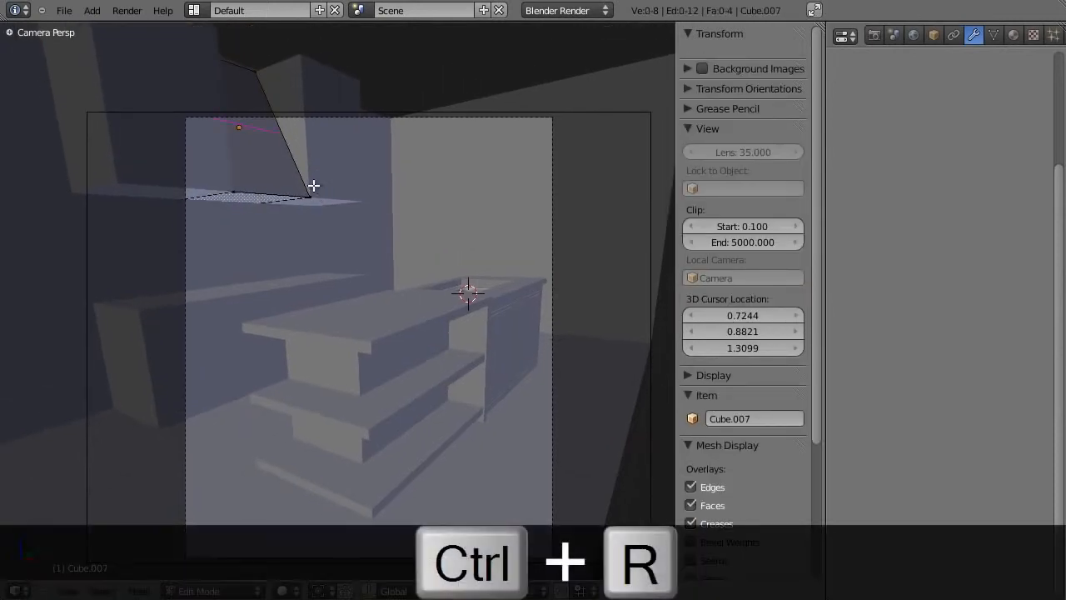
key(Escape)
key(a)
key(a)
key(b)
drag(157, 168, 313, 234)
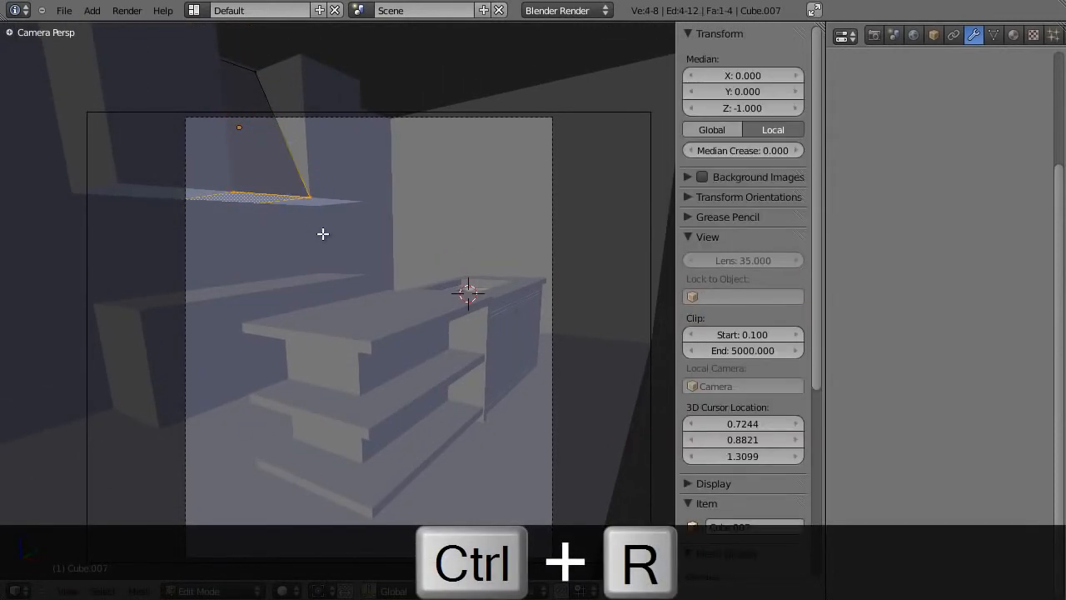
key(z)
key(z)
key(e)
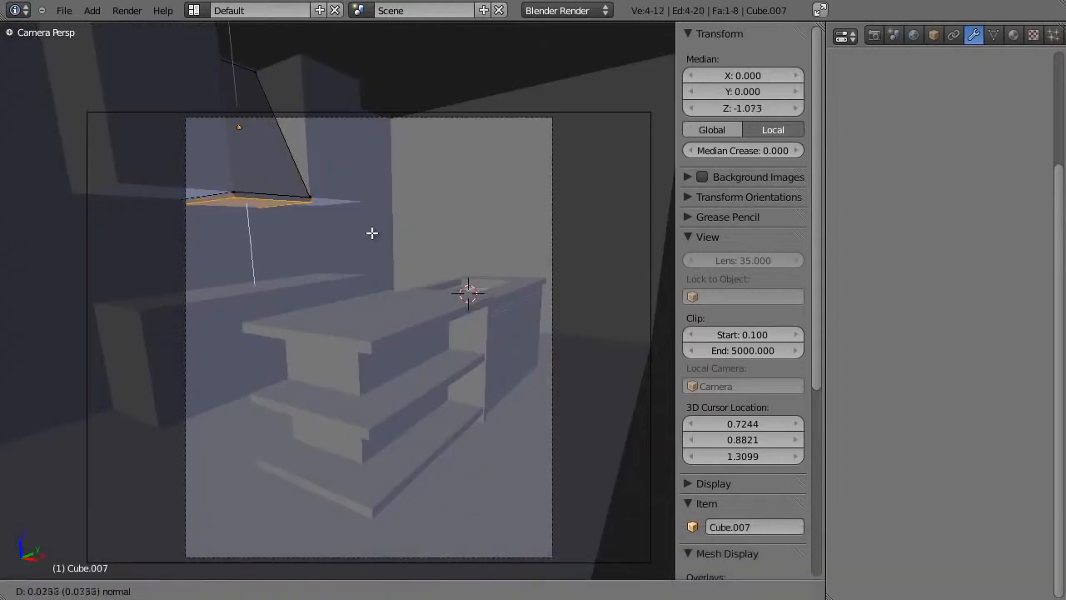
click(370, 236)
key(Tab)
Raise the range hood slightly along Z so its lower lip sits near the cabinet undersides
key(g)
key(z)
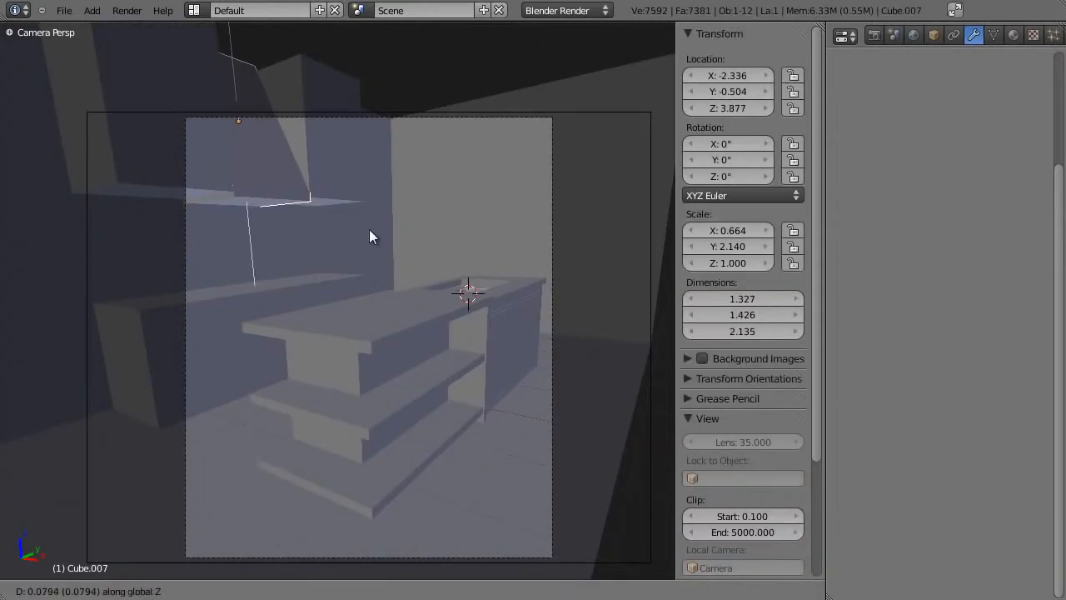
click(369, 228)
Extend the far end of the upper wall cabinets along Y to line up with the sink counter's far end
right_click(310, 195)
scroll(354, 144, up, 4)
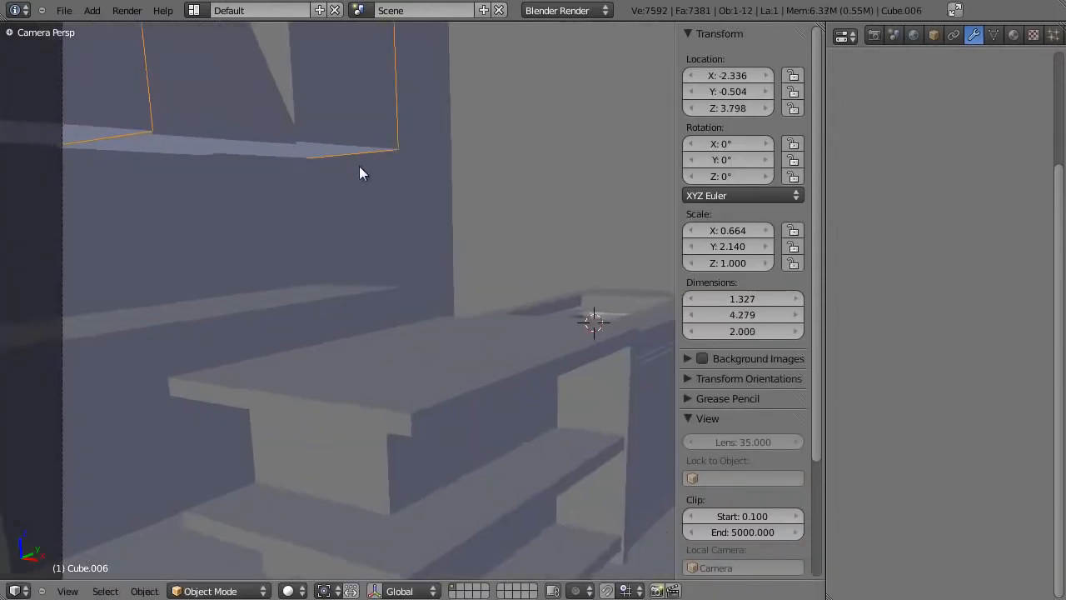
scroll(208, 264, down, 3)
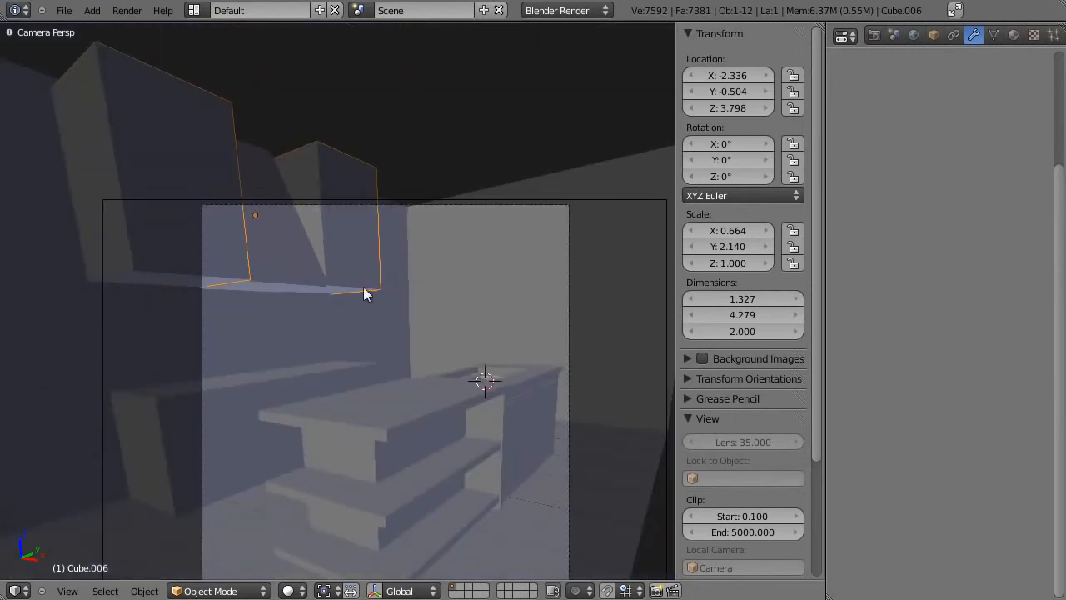
key(alt+Tab)
key(alt+Tab)
key(Tab)
key(KP_7)
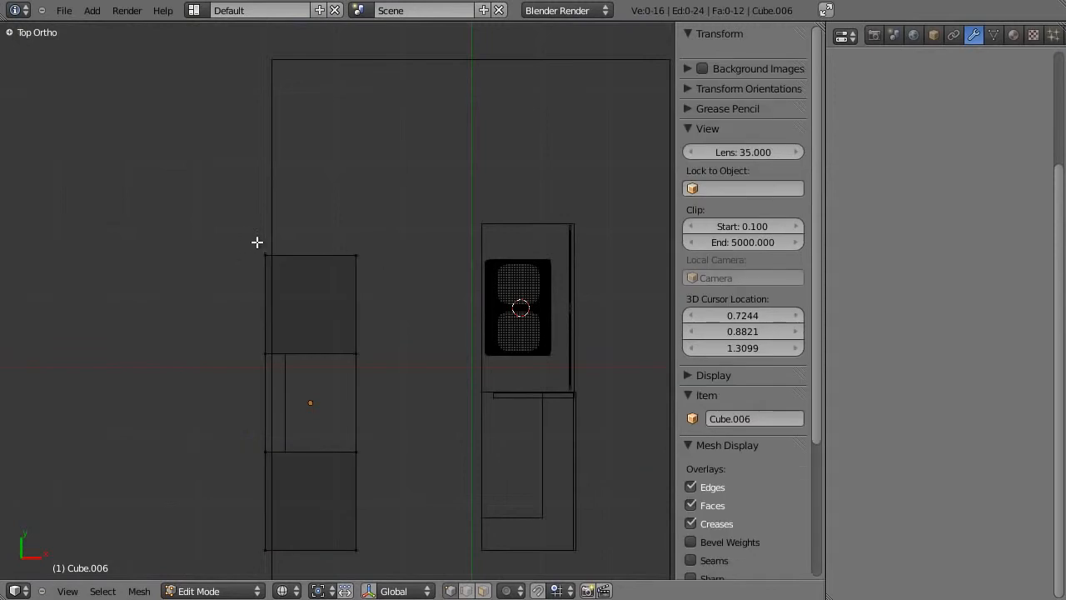
right_click(287, 241)
key(g)
key(y)
click(478, 262)
key(Tab)
Extend the base cabinet's far end about 0.42 units along Y to match the upper cabinets
right_click(331, 258)
key(Tab)
key(a)
right_click(325, 265)
key(g)
key(y)
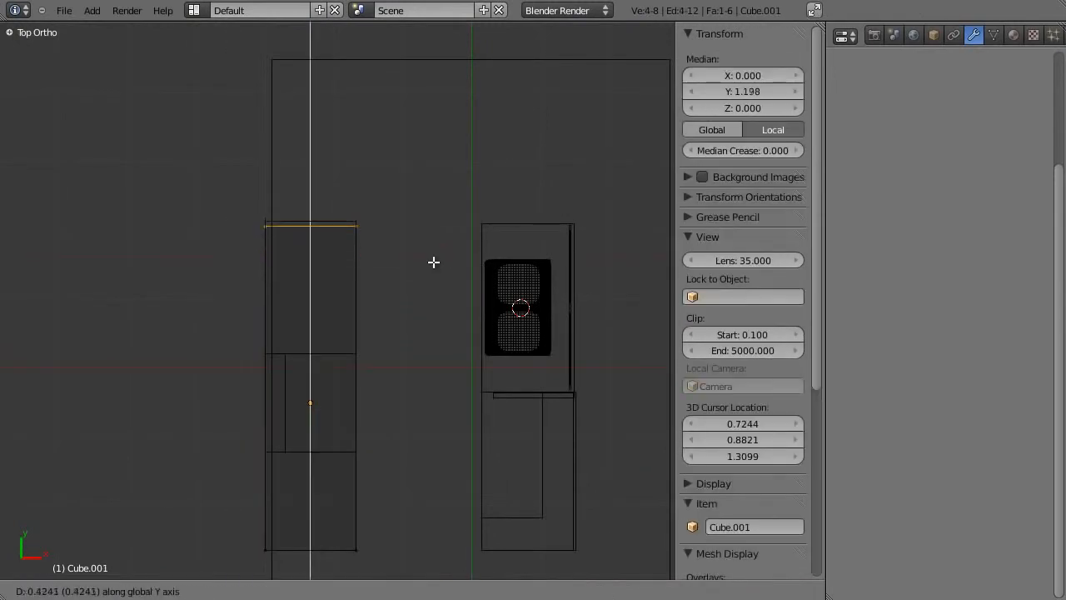
click(433, 265)
key(Tab)
Duplicate the sink cabinet's door panels and move the copy straight up along Z above the counter
middle_drag(435, 265, 423, 233)
key(KP_0)
key(z)
scroll(422, 274, down, 1)
right_click(482, 370)
middle_drag(482, 370, 387, 353)
scroll(306, 322, up, 4)
shift+middle_drag(479, 347, 372, 206)
scroll(445, 317, down, 2)
middle_drag(475, 242, 342, 466)
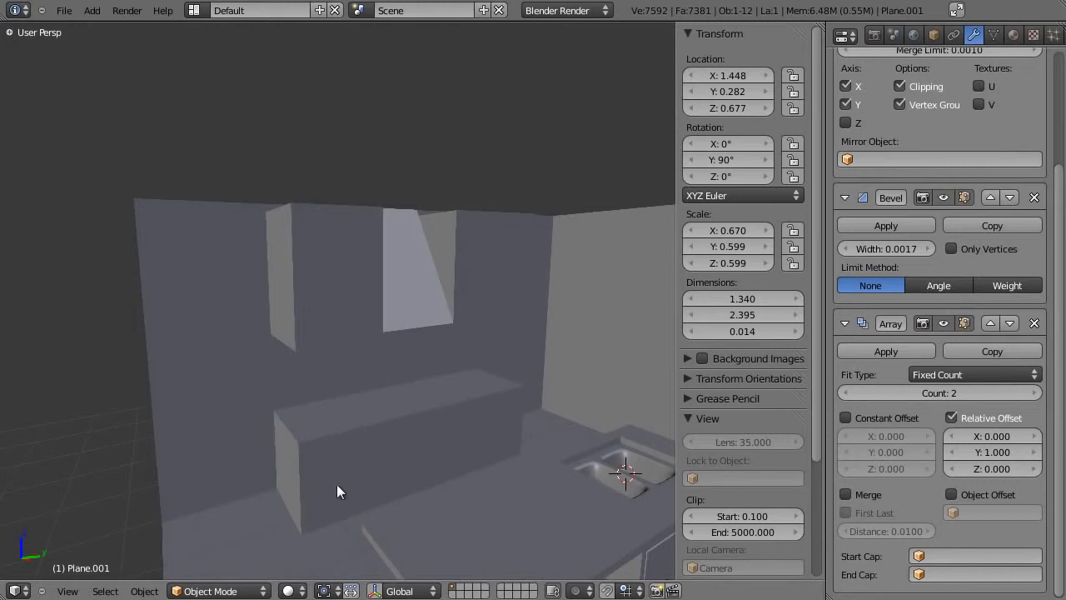
middle_drag(498, 320, 358, 379)
scroll(359, 379, up, 3)
key(shift+d)
key(z)
click(423, 190)
Shorten the duplicated panels to drawer-front height by moving their lower vertices up along Z
key(Tab)
scroll(494, 234, down, 2)
middle_drag(495, 234, 414, 248)
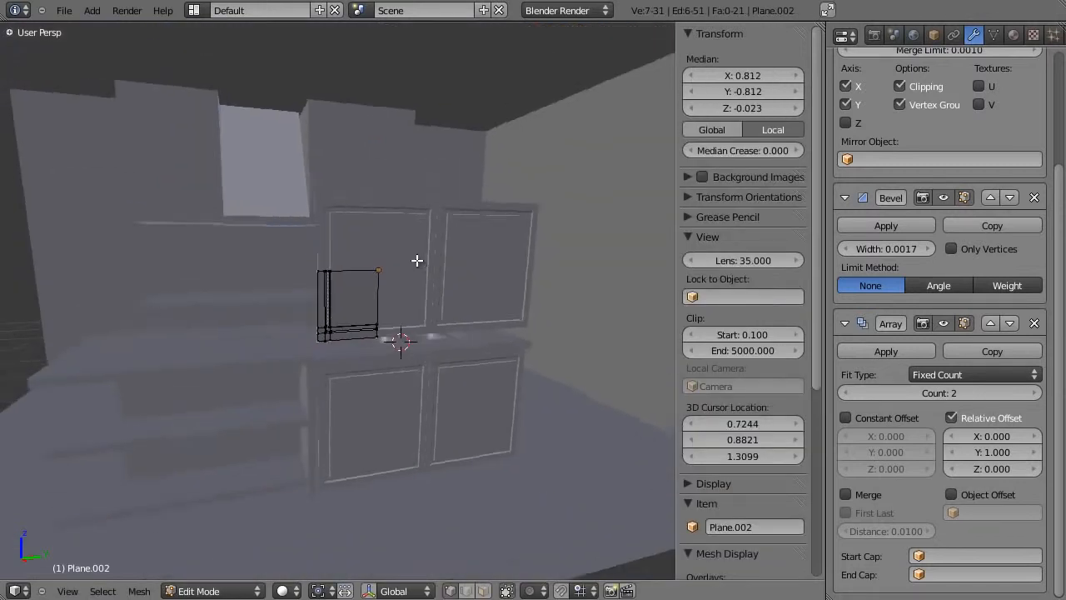
scroll(414, 248, up, 3)
key(a)
key(a)
key(a)
key(z)
key(b)
drag(243, 327, 585, 407)
key(z)
key(g)
key(z)
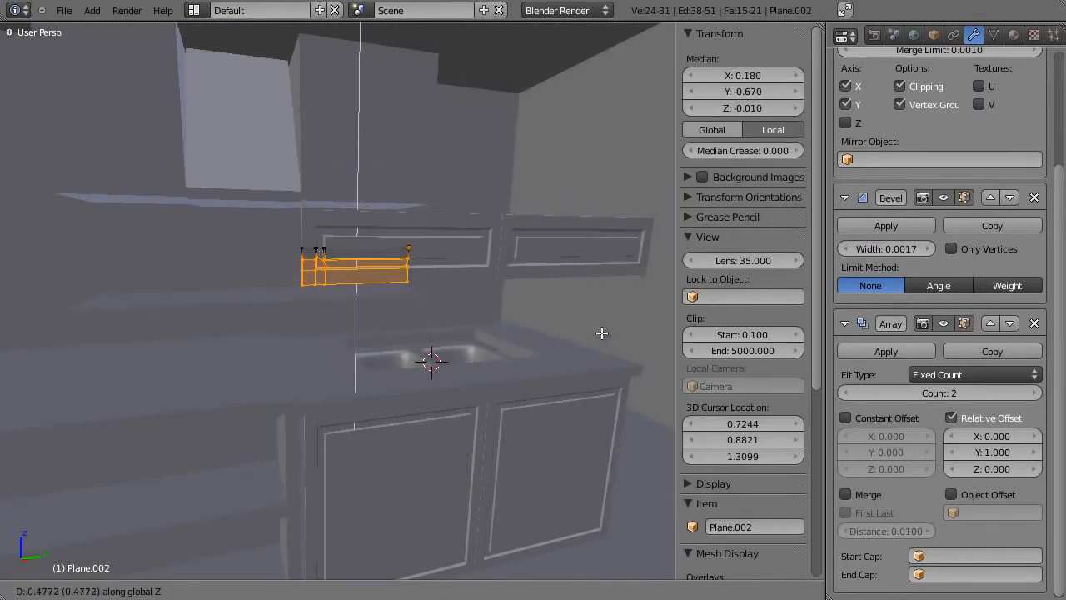
click(602, 334)
key(Tab)
Move the drawer-front panels along X, Z and Y onto the upper front of the wall-side base cabinet
middle_drag(363, 296, 480, 366)
key(g)
key(x)
click(265, 270)
middle_drag(265, 270, 558, 284)
key(g)
key(x)
click(482, 250)
key(g)
key(z)
click(464, 335)
key(g)
key(y)
click(313, 372)
middle_drag(312, 371, 382, 313)
scroll(473, 297, up, 4)
key(s)
key(z)
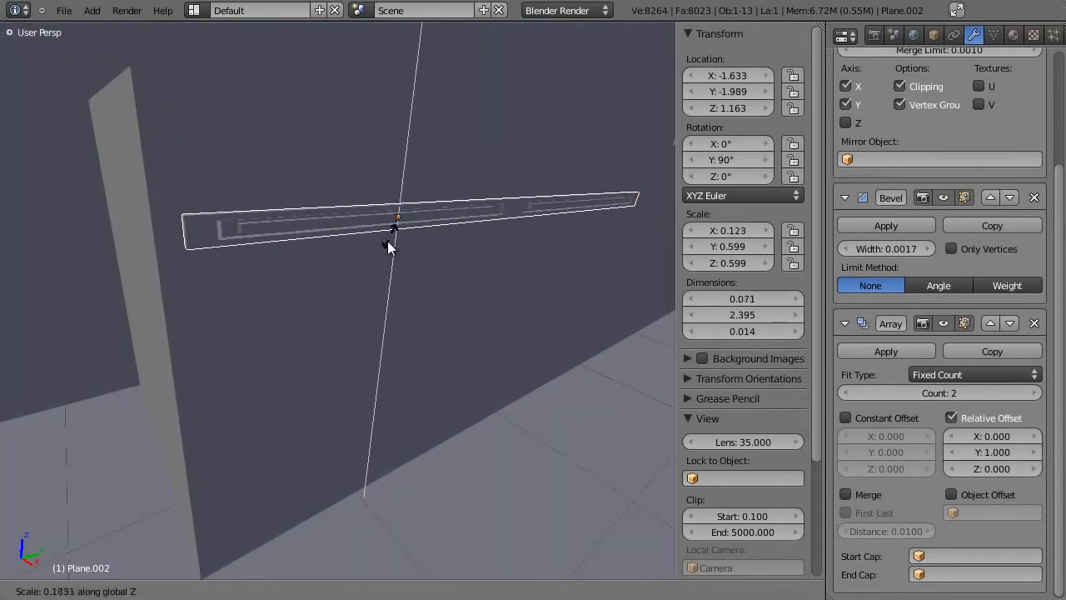
right_click(393, 246)
key(Tab)
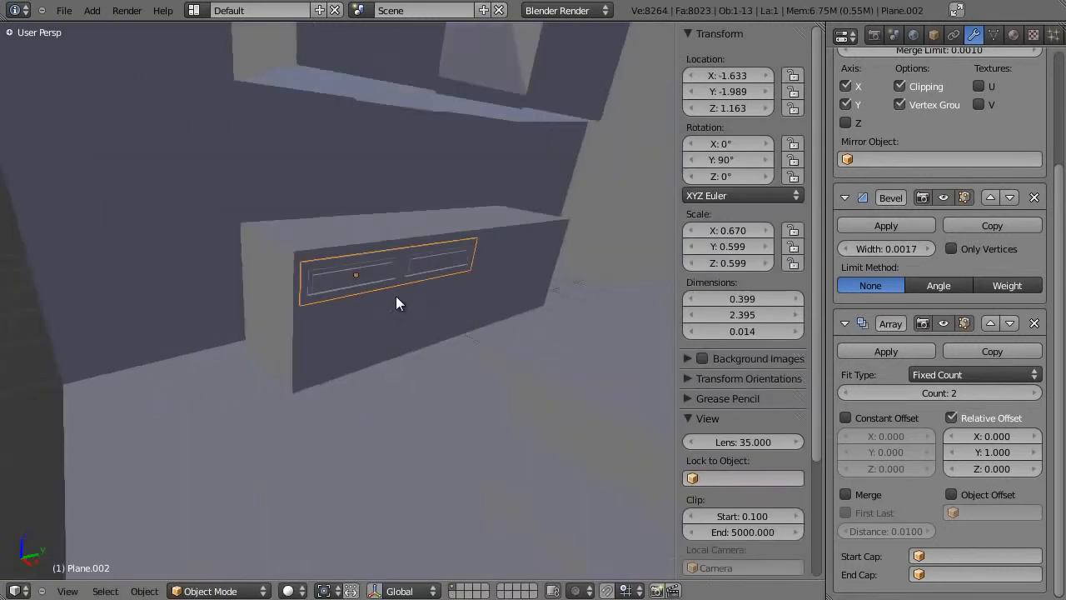
Set the drawer fronts' Array modifier count to 3
middle_drag(396, 296, 389, 302)
scroll(388, 303, up, 4)
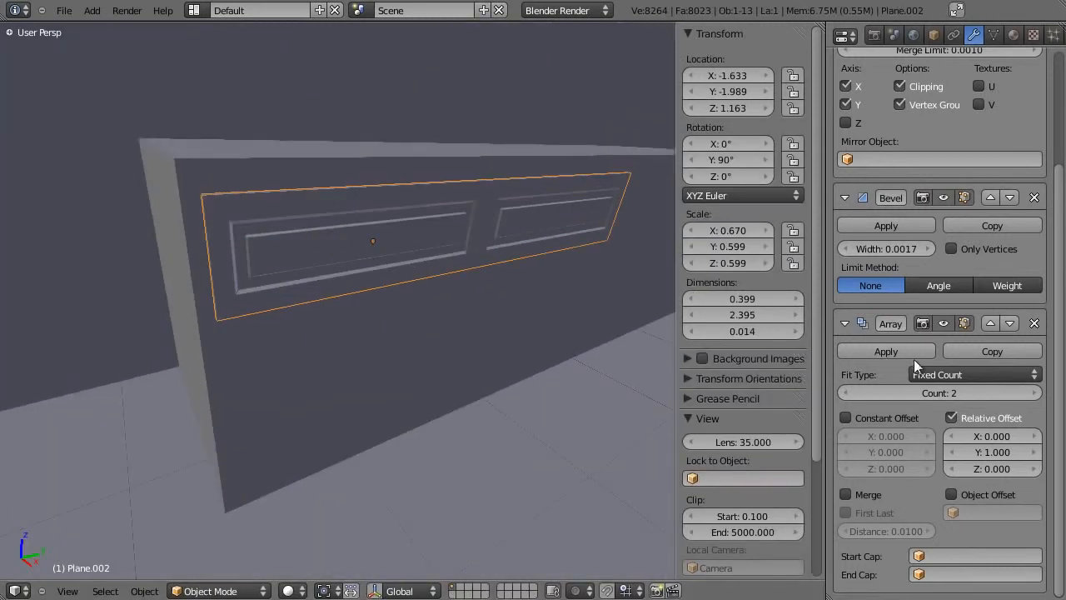
click(1035, 393)
scroll(584, 312, down, 4)
Shift the row of three drawer fronts about 0.2 units along Y to centre it on the base cabinet
middle_drag(584, 311, 356, 316)
scroll(465, 323, up, 3)
scroll(457, 316, down, 3)
scroll(393, 334, up, 3)
key(g)
key(y)
click(377, 305)
scroll(447, 350, down, 5)
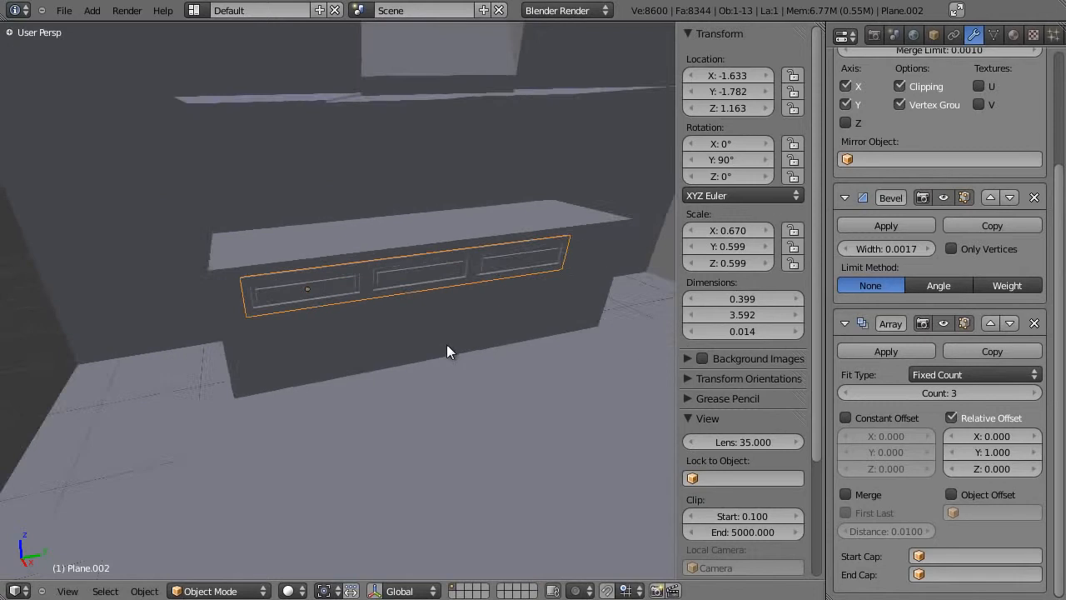
scroll(444, 363, up, 3)
middle_drag(444, 363, 464, 325)
scroll(526, 373, down, 4)
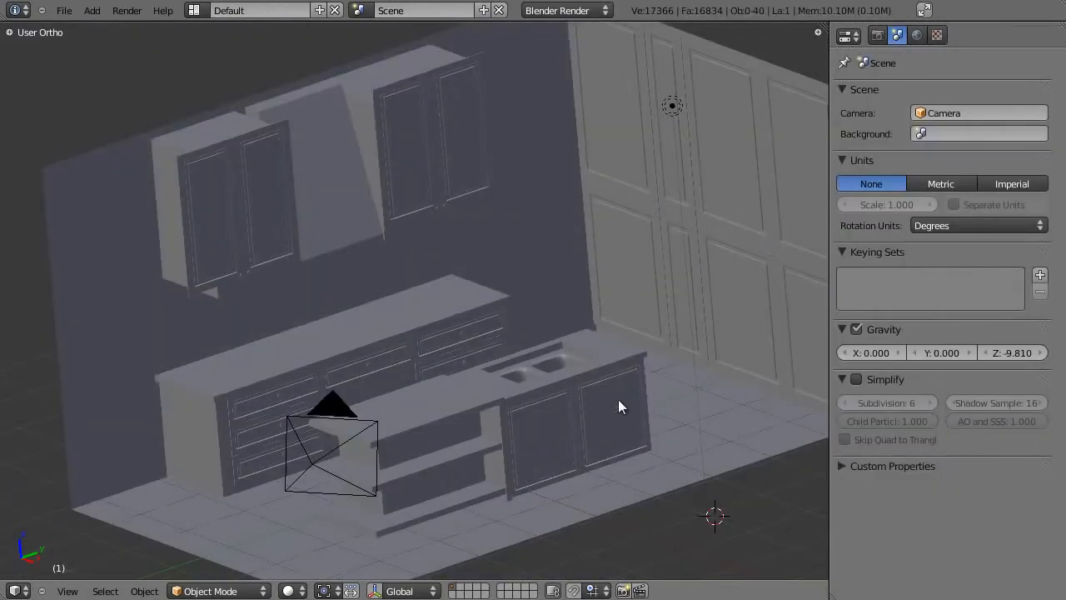
Examine the upper wall cabinets' door panels and round knobs up close
middle_drag(557, 357, 629, 364)
middle_drag(602, 388, 444, 369)
scroll(388, 335, up, 3)
scroll(444, 371, up, 6)
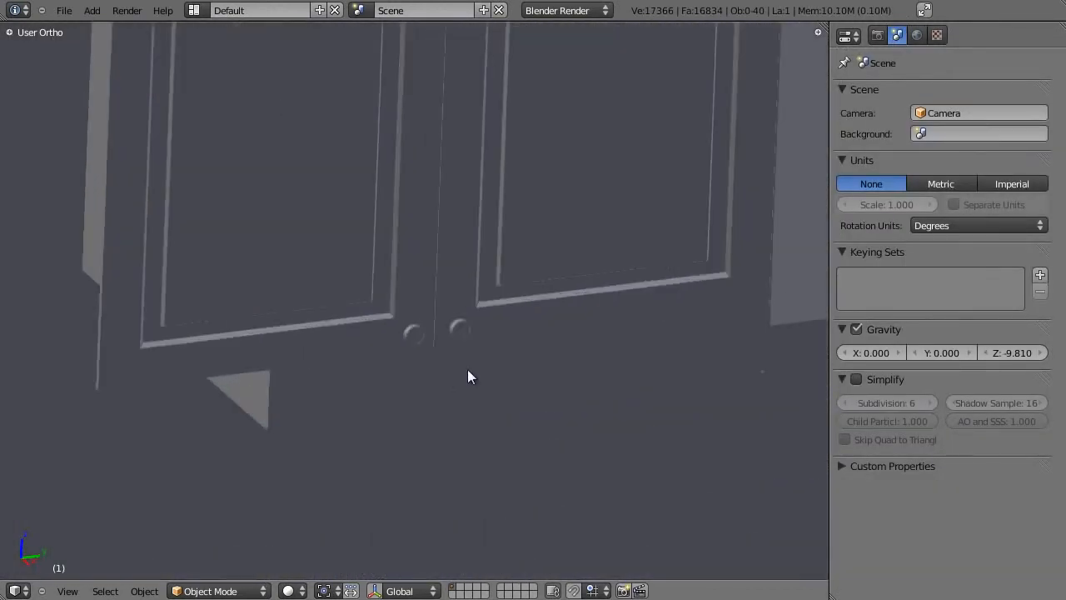
right_click(412, 336)
middle_drag(412, 336, 574, 310)
right_click(415, 232)
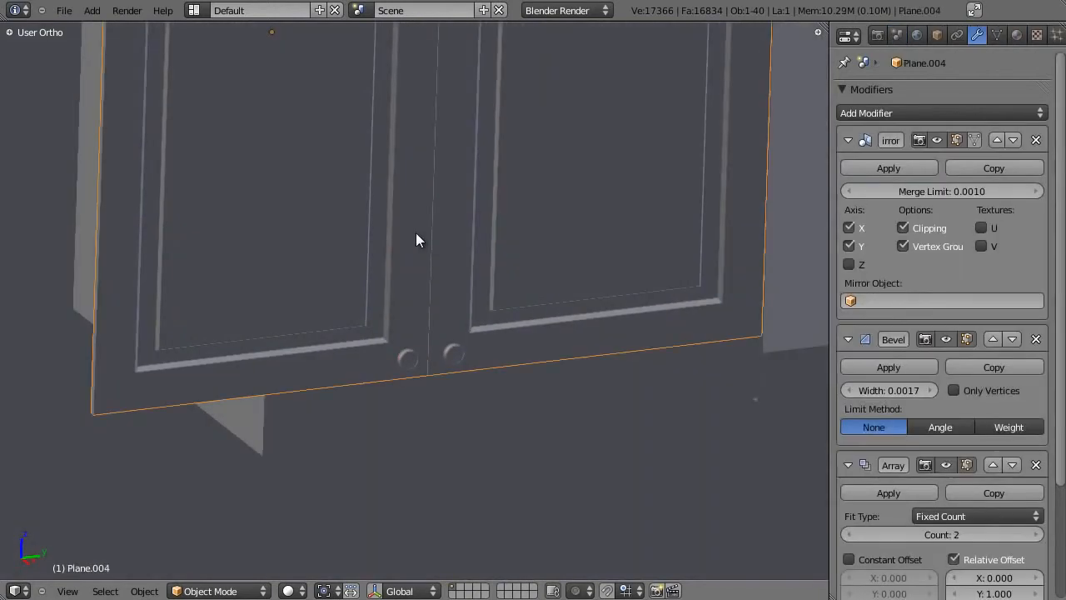
scroll(415, 233, down, 10)
shift+middle_drag(499, 352, 371, 348)
middle_drag(370, 347, 384, 275)
right_click(469, 294)
scroll(469, 295, up, 5)
right_click(322, 260)
right_click(360, 282)
scroll(373, 260, up, 1)
key(KP_Decimal)
scroll(447, 273, down, 15)
Examine the drawer fronts, knobs and countertop of the wall-side base cabinet
shift+middle_drag(493, 354, 588, 146)
scroll(499, 275, down, 6)
shift+middle_drag(358, 452, 579, 181)
right_click(373, 395)
right_click(405, 293)
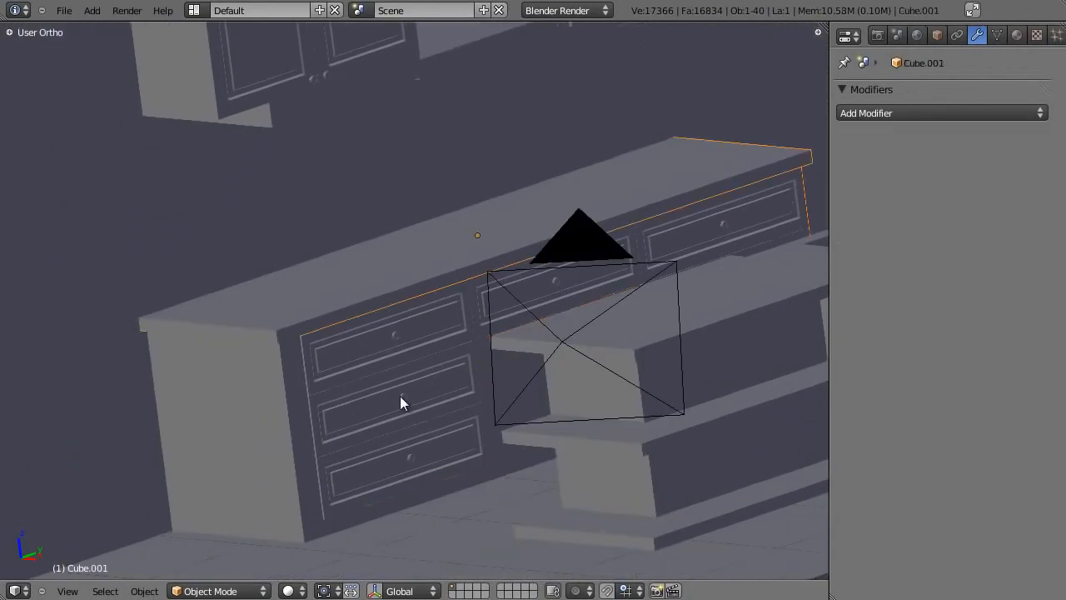
middle_drag(406, 315, 528, 385)
right_drag(482, 296, 522, 335)
middle_drag(523, 335, 535, 367)
scroll(428, 392, down, 3)
scroll(473, 381, up, 3)
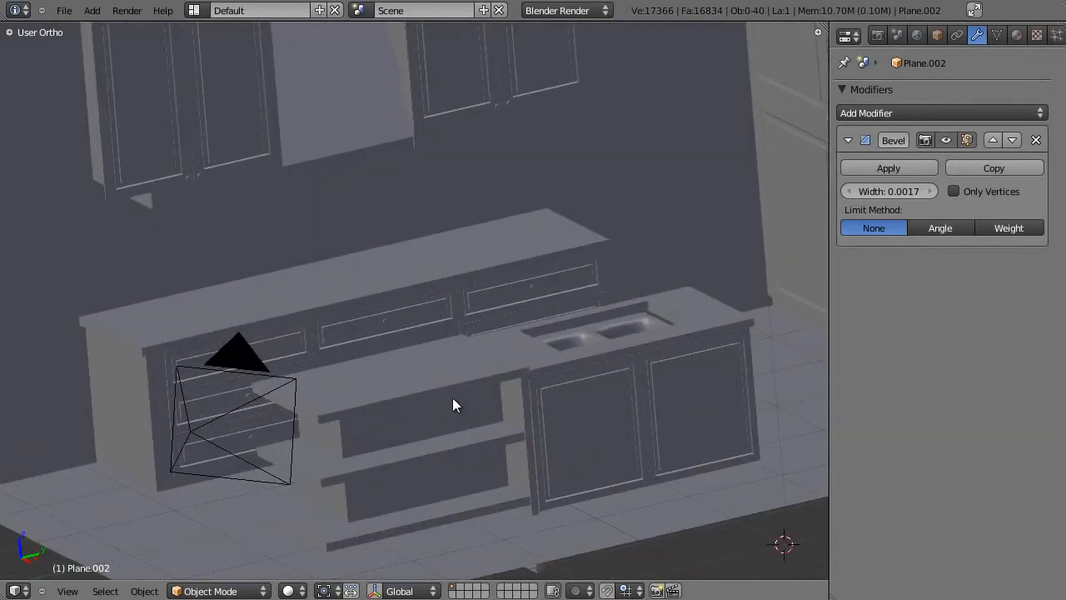
Switch to the magazine.jpg reference photo, examine the plates and dishes on the island shelves, and return to Blender
key(alt+Tab)
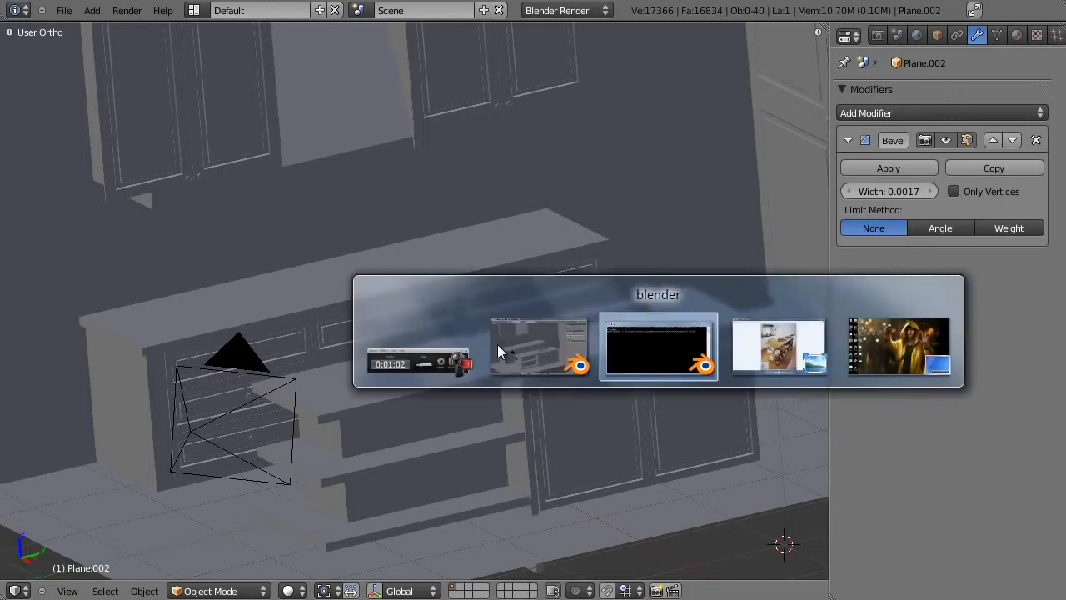
key(alt+Tab)
key(alt+Tab)
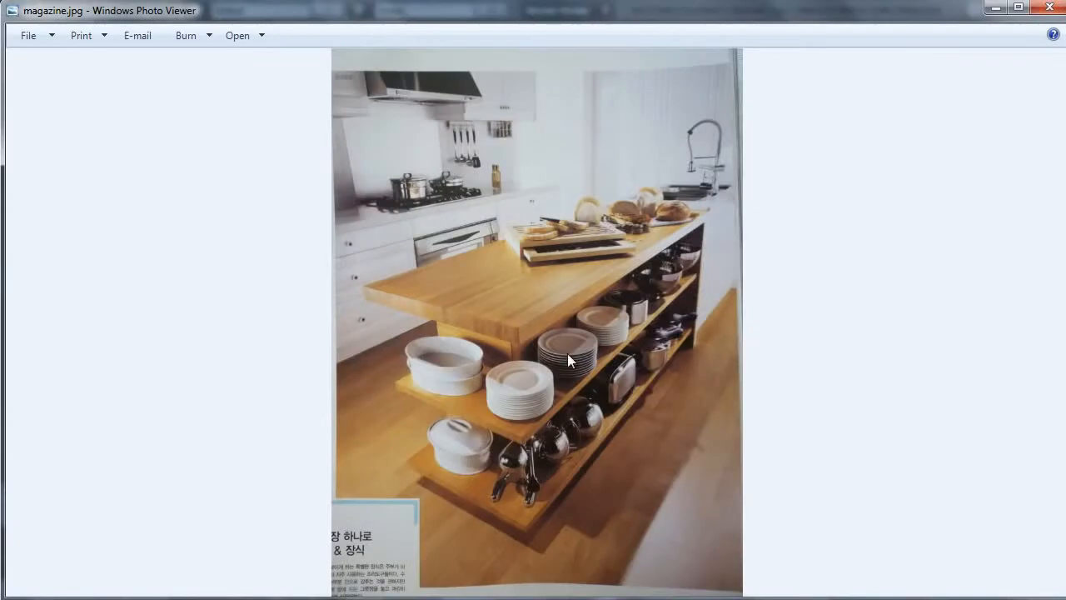
scroll(623, 401, up, 3)
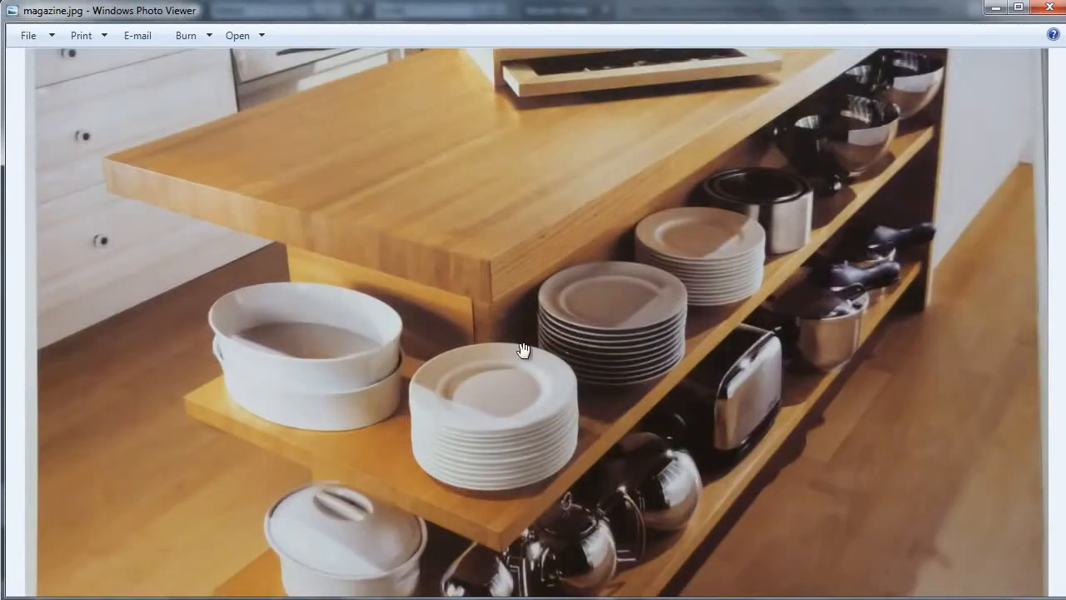
key(alt+Tab)
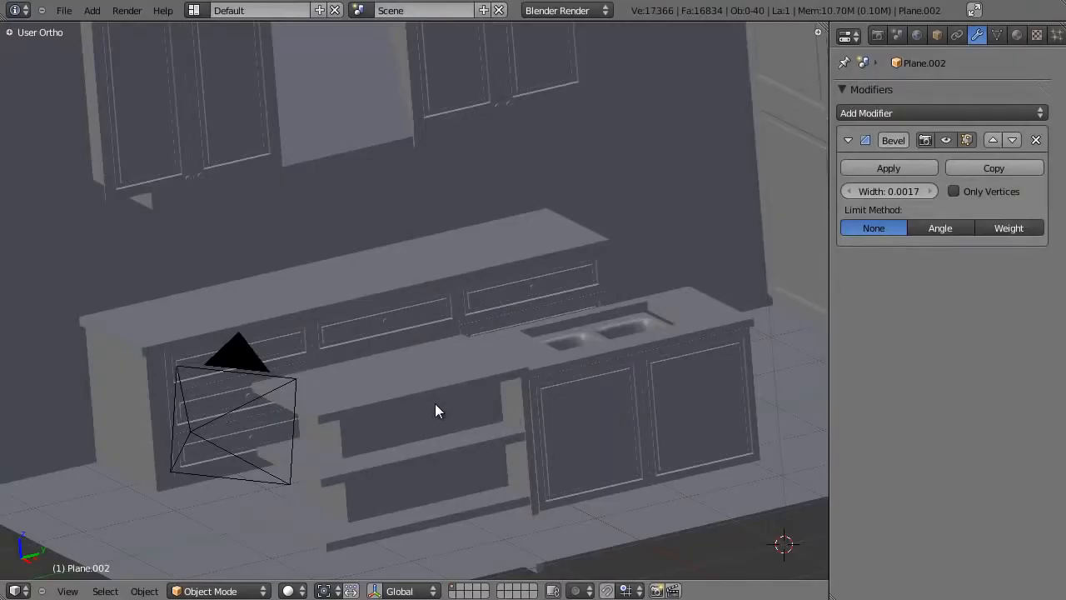
Add a tube mesh outside the room in top wireframe view and set its vertex count to 8
key(KP_7)
key(z)
scroll(434, 403, down, 3)
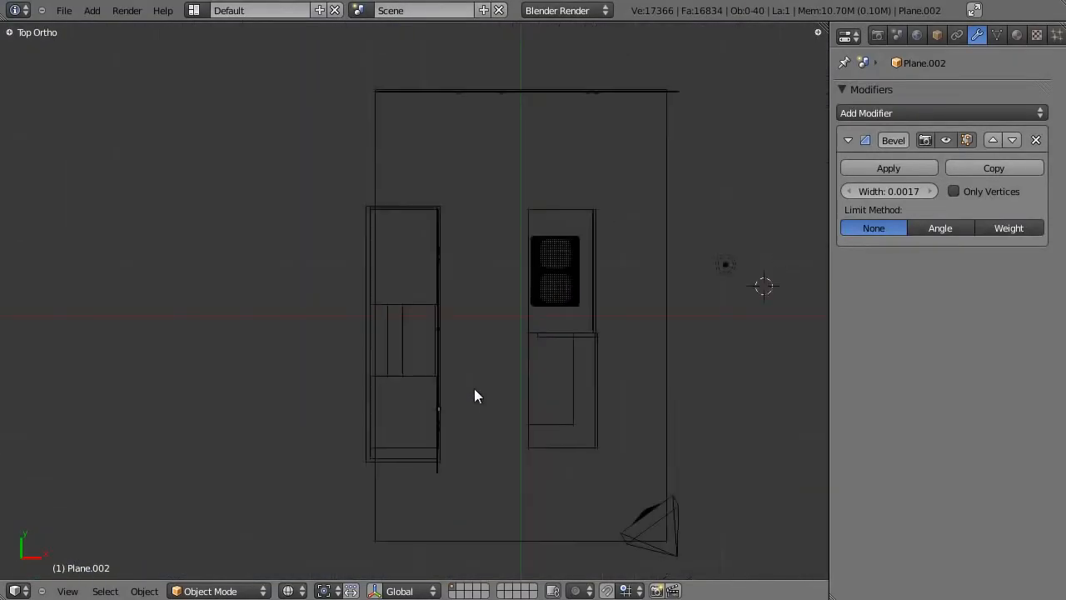
scroll(474, 386, down, 3)
shift+middle_drag(619, 360, 379, 388)
key(shift+a)
mouse_move(498, 345)
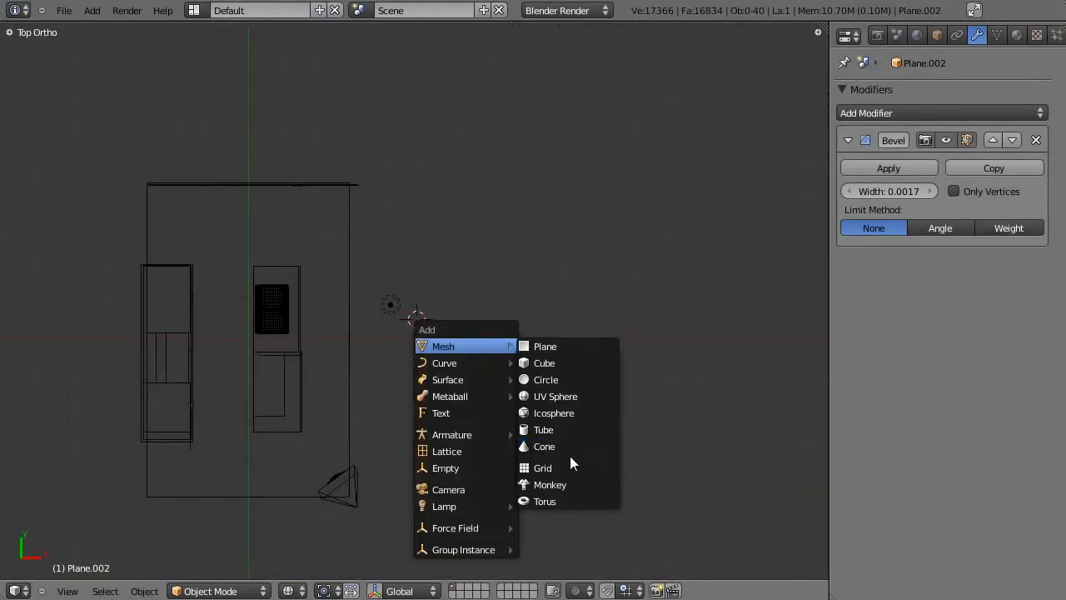
click(560, 431)
key(t)
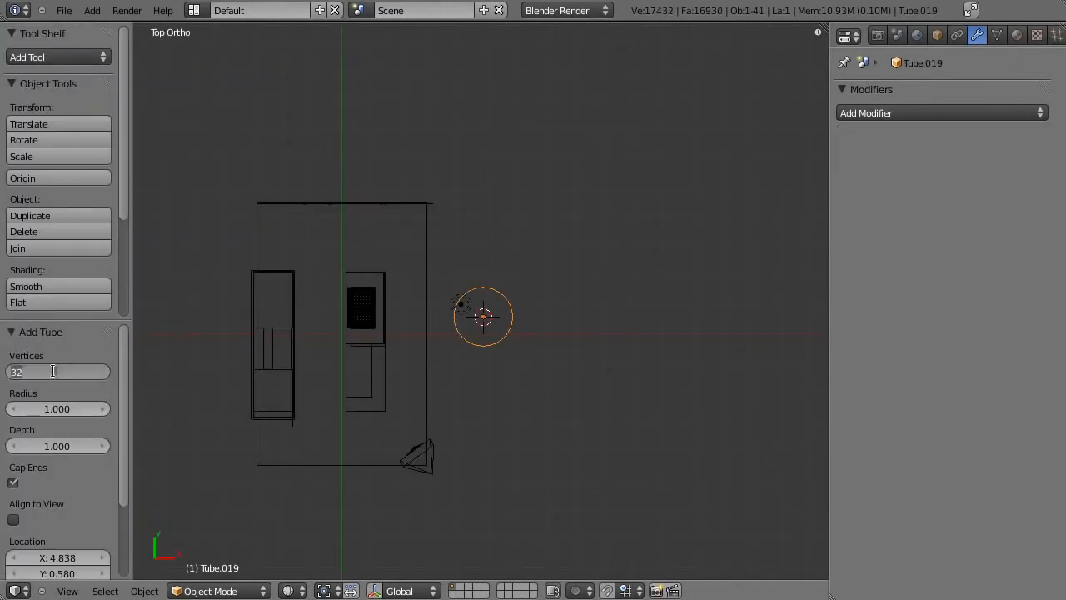
key(Return)
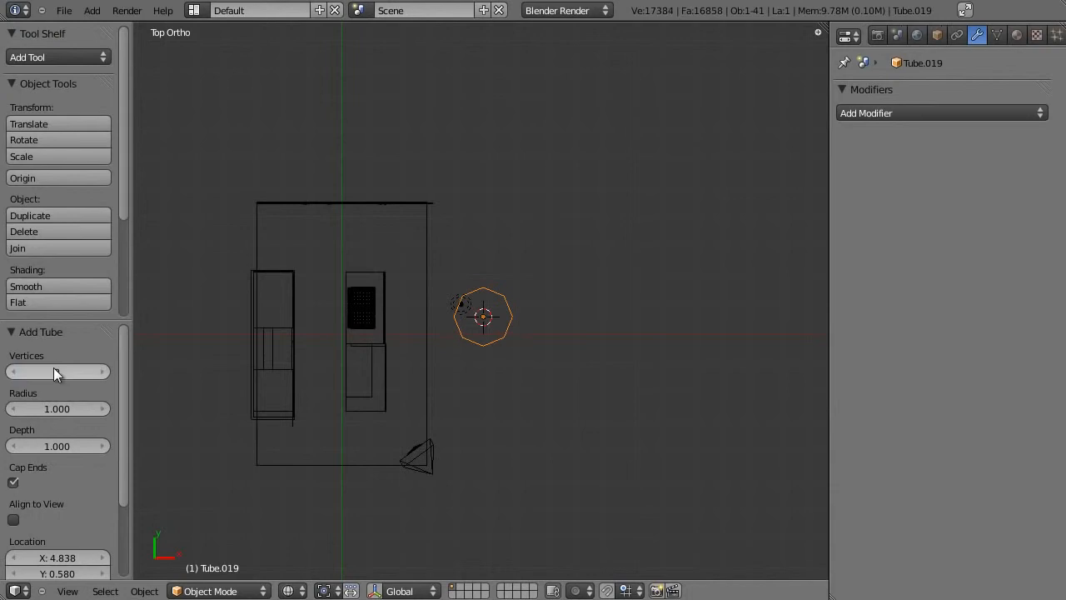
Add a Subdivision Surface modifier to the eight-sided tube
scroll(414, 358, up, 9)
key(t)
scroll(499, 397, down, 4)
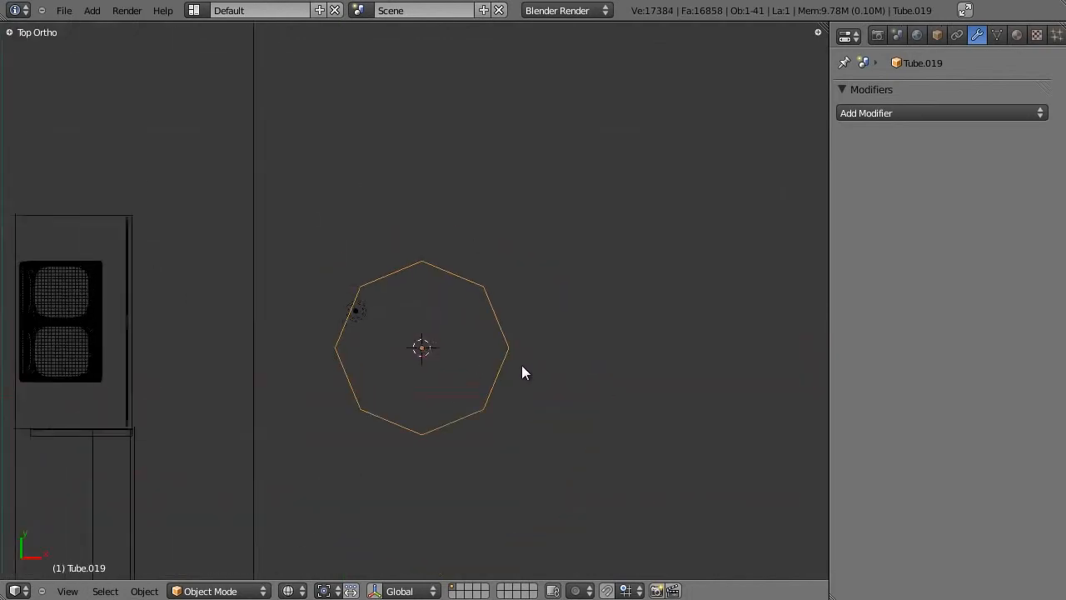
scroll(510, 374, up, 3)
click(880, 113)
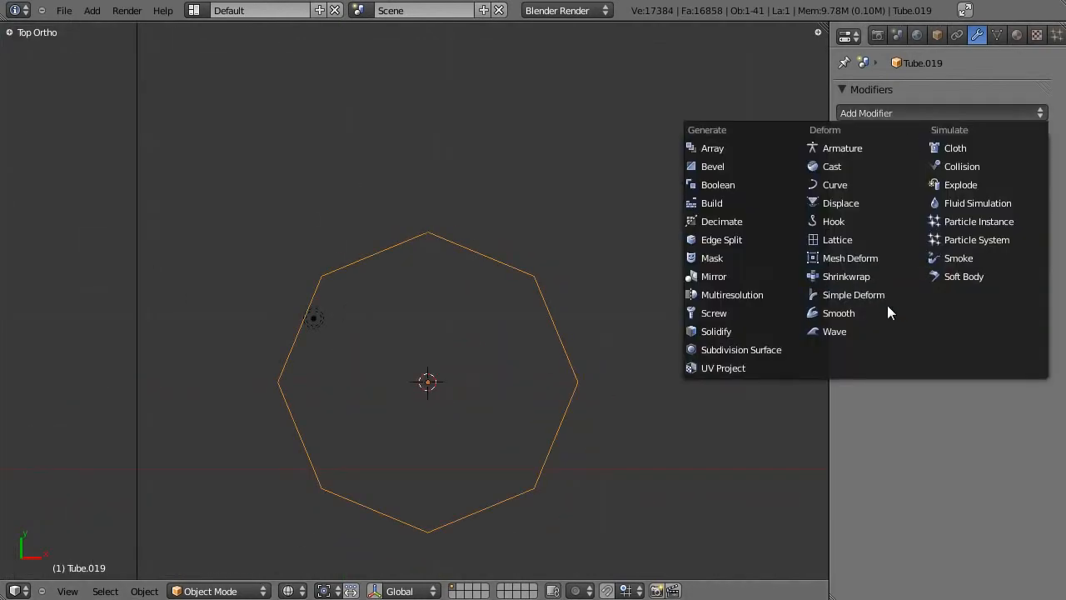
click(751, 353)
Delete the centre vertices of the tube's top and bottom caps to open both ends
key(KP_8)
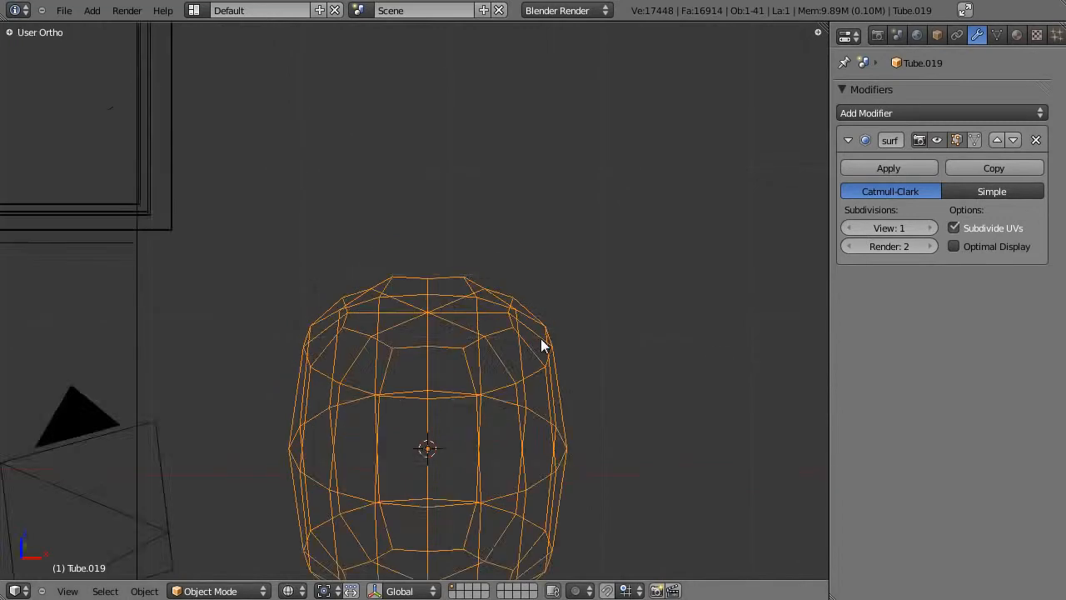
key(KP_1)
key(Tab)
middle_drag(467, 308, 434, 333)
right_click(426, 286)
key(x)
click(425, 288)
shift+middle_drag(470, 397, 421, 69)
right_click(372, 261)
key(x)
click(386, 265)
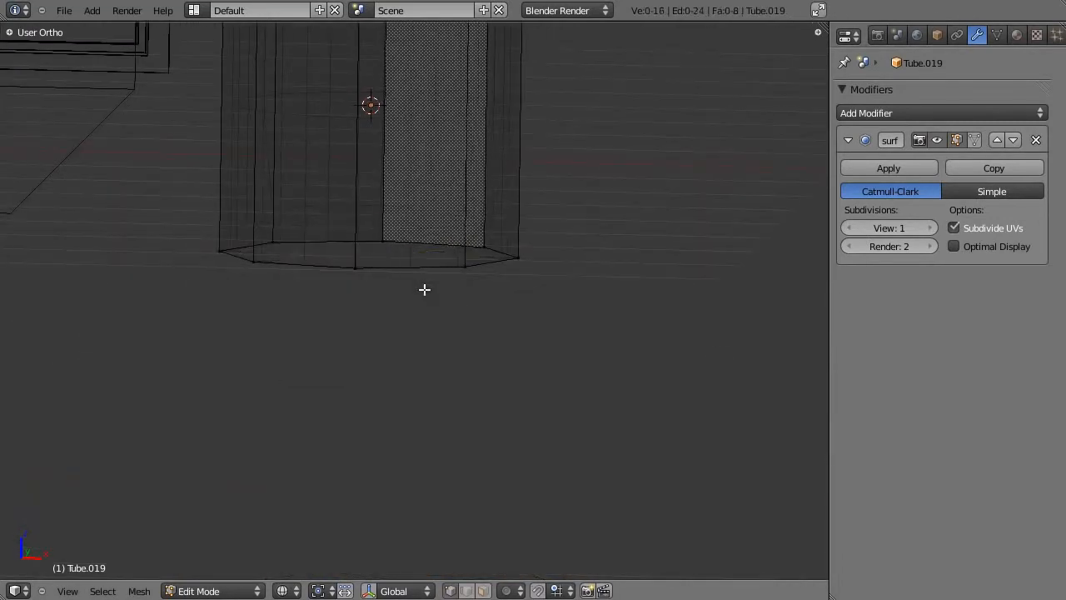
Flatten the open tube along global Z to about 0.15 of its height
scroll(386, 265, down, 4)
key(a)
key(s)
key(z)
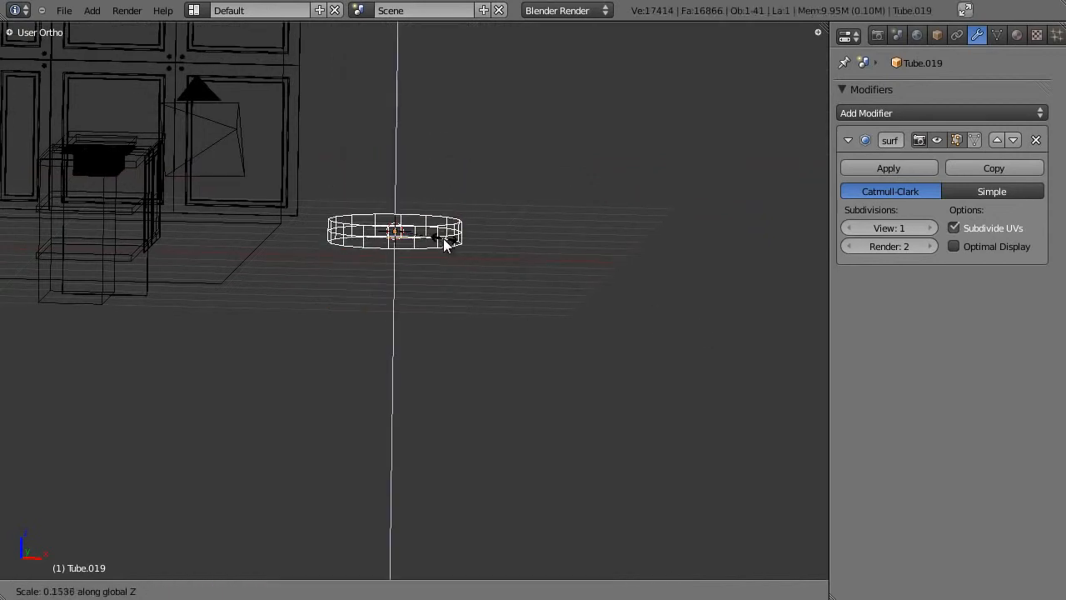
click(446, 242)
Extrude the tube's upper edge loop and scale it inward to form a wide plate rim
scroll(444, 254, up, 4)
key(z)
shift+middle_drag(420, 182, 450, 275)
scroll(451, 292, up, 4)
key(Tab)
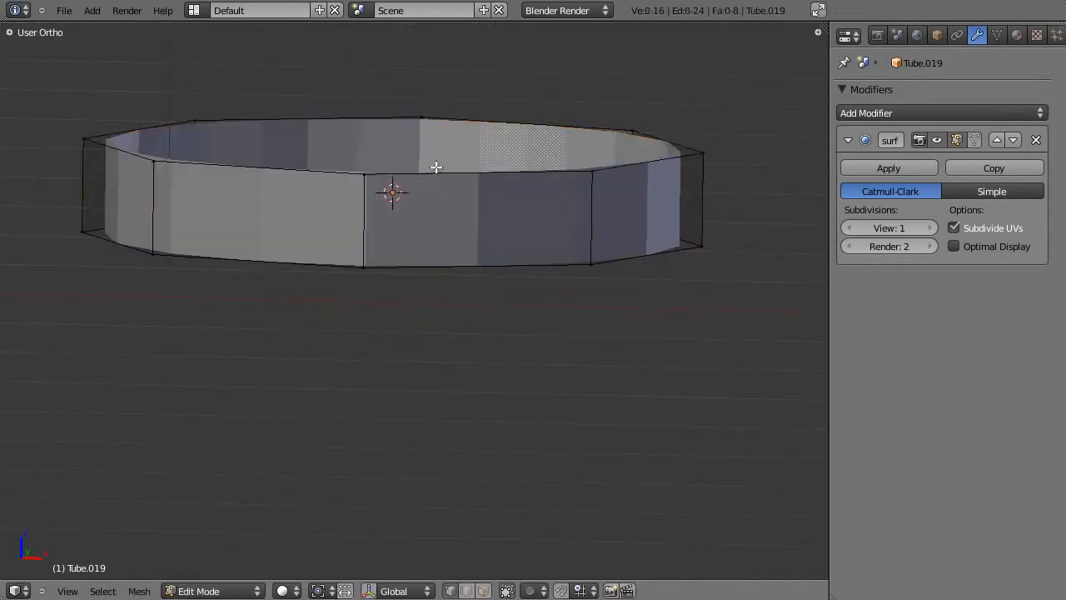
key(a)
scroll(436, 167, down, 3)
middle_drag(488, 219, 432, 242)
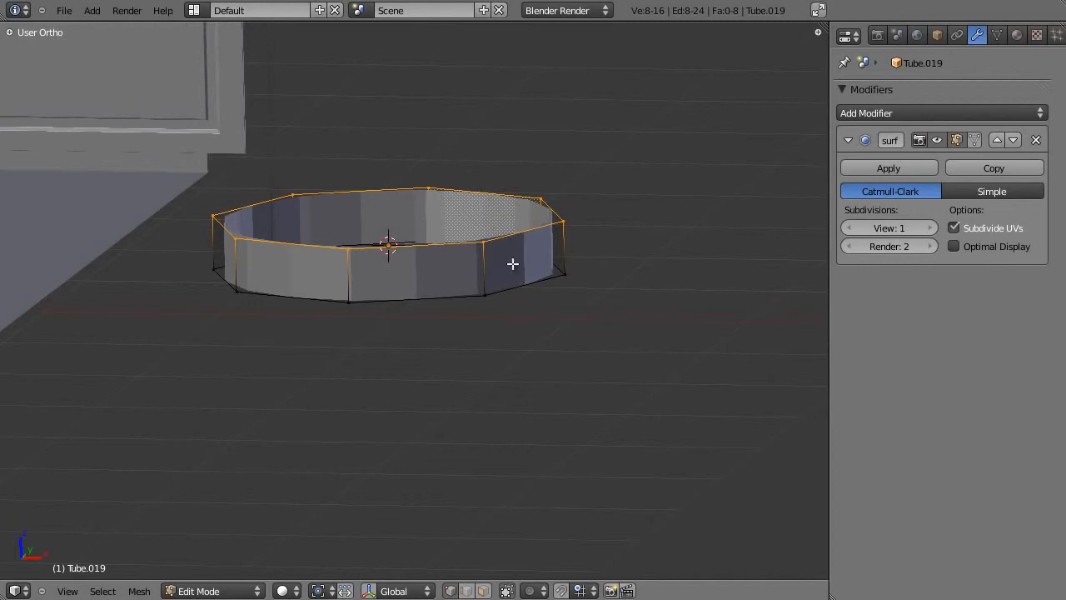
key(e)
right_click(614, 231)
key(s)
click(554, 245)
middle_drag(554, 245, 496, 295)
Extrude the rim's inner edge loop twice more, scaling each new ring slightly inward
key(e)
right_click(502, 280)
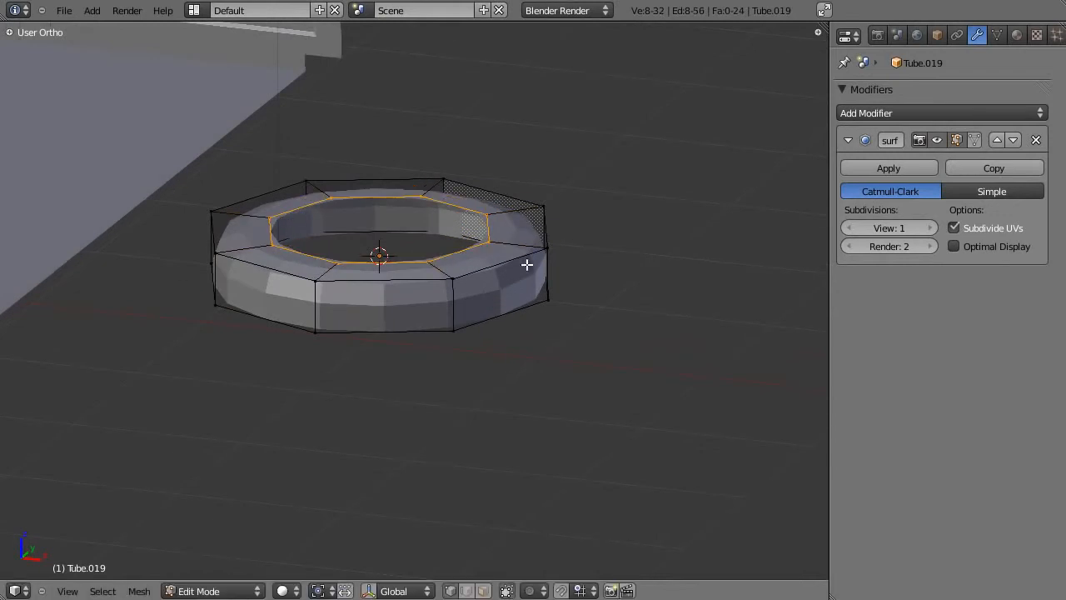
key(s)
click(569, 249)
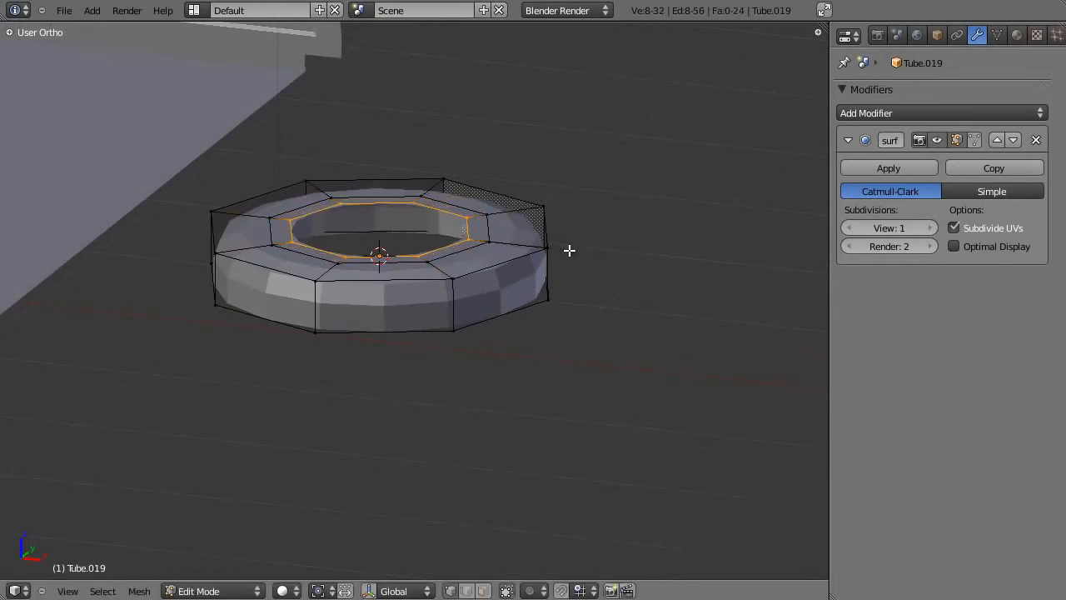
key(e)
right_click(568, 250)
key(s)
click(593, 258)
Snap the 3D cursor to the innermost edge loop's centre and collapse the loop's vertices onto it
key(shift+s)
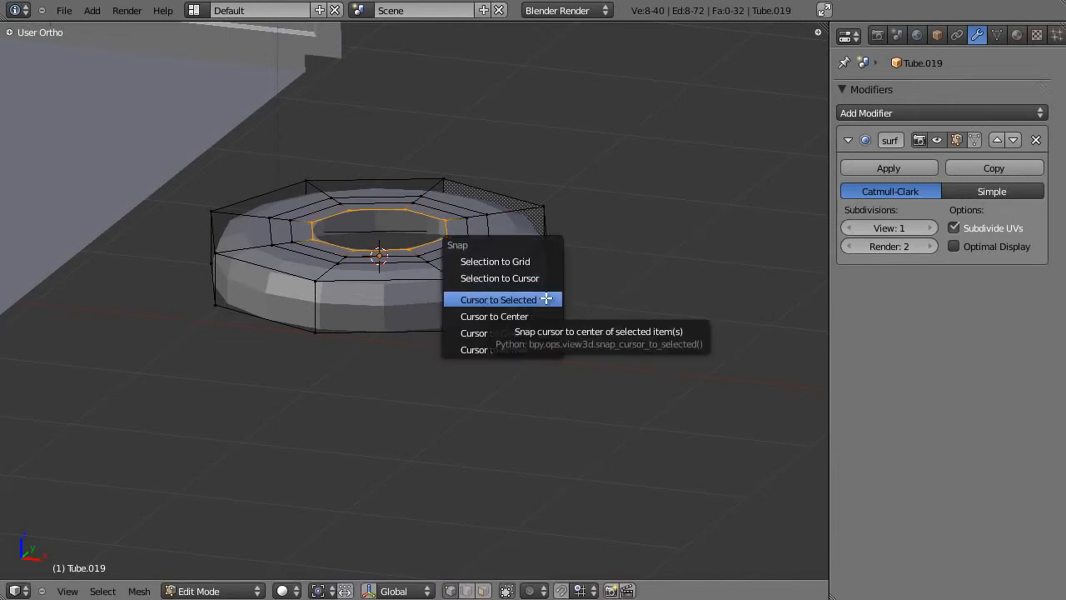
click(500, 299)
key(shift+s)
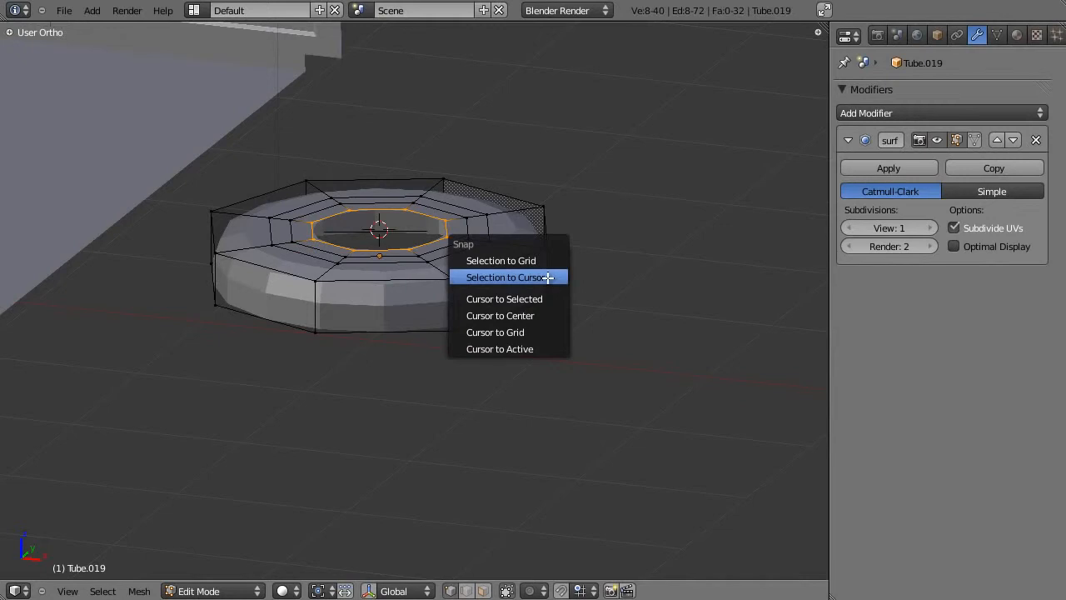
click(548, 277)
Remove the duplicate vertices from the whole plate mesh
key(a)
key(a)
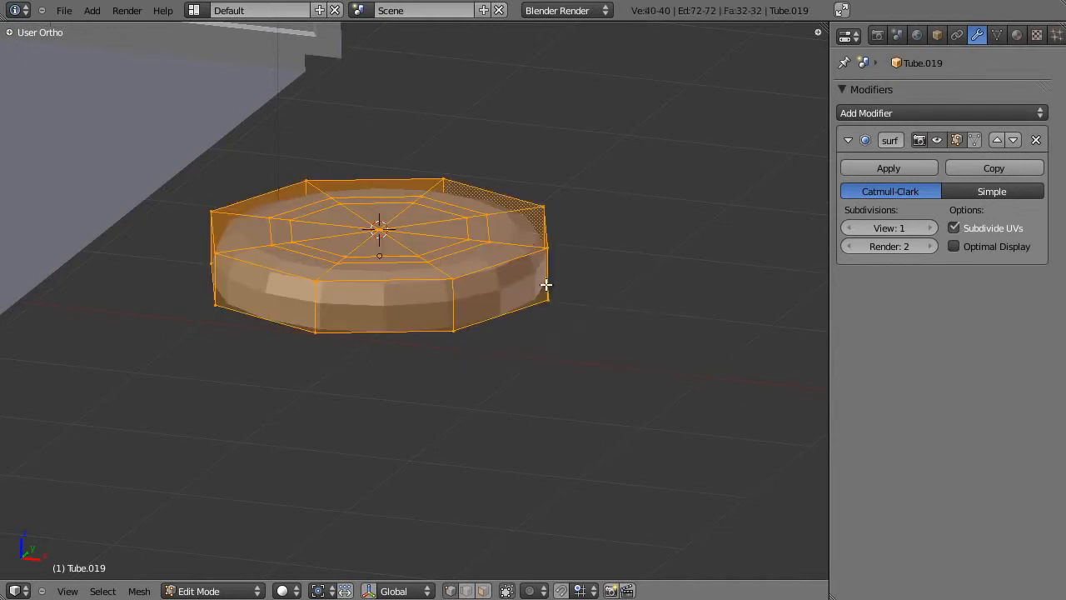
key(t)
scroll(66, 250, down, 5)
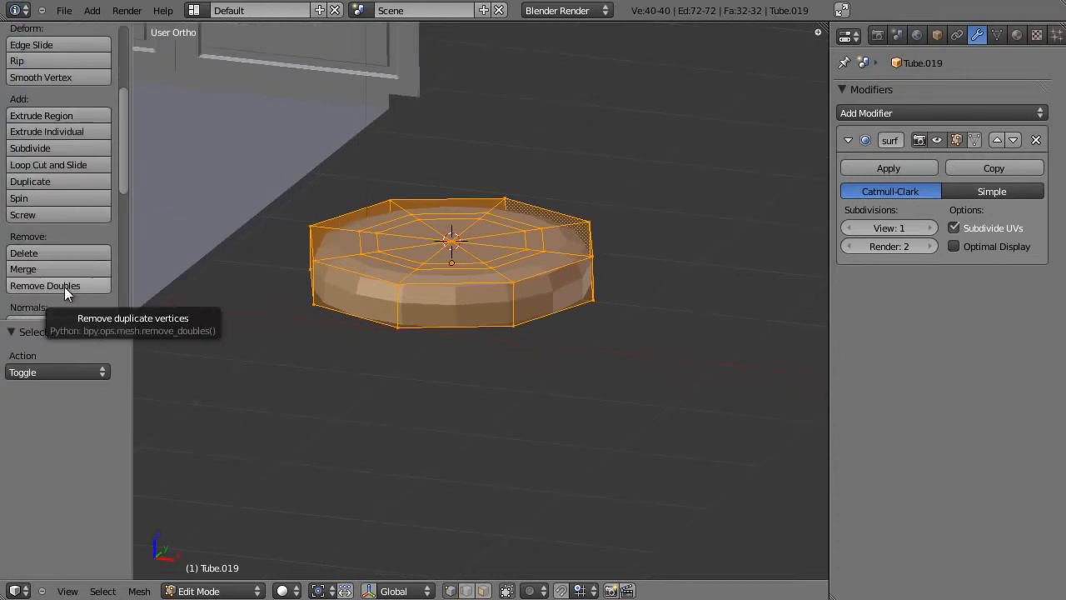
click(64, 286)
key(t)
Lower the centre vertex and its two surrounding rings about 0.074 along Z to sink the plate's middle
scroll(385, 230, up, 3)
key(a)
key(g)
right_click(402, 226)
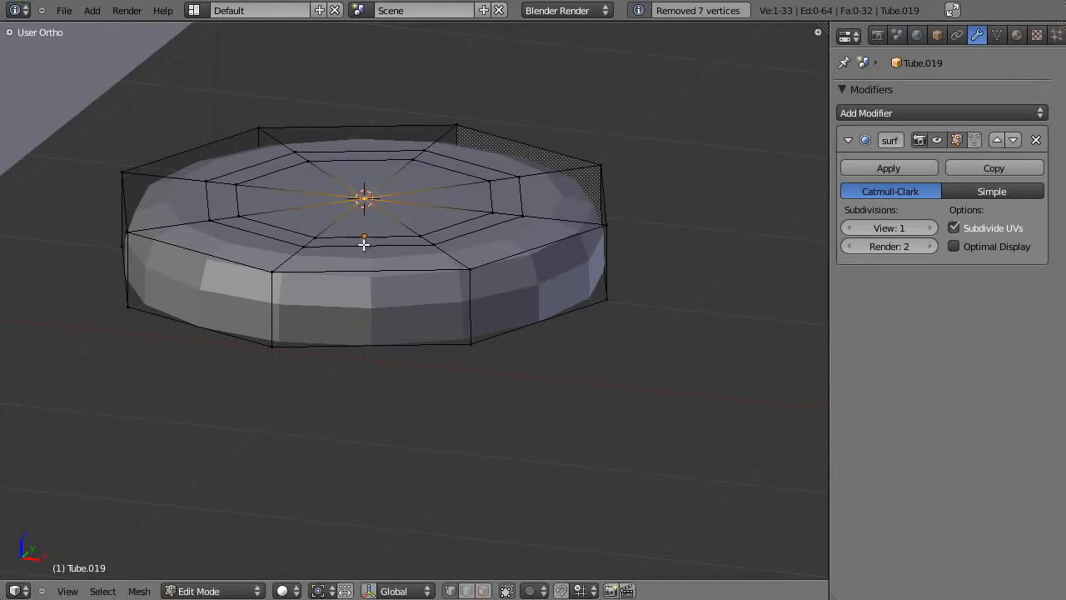
key(ctrl+KP_Add)
key(ctrl+KP_Add)
key(g)
key(z)
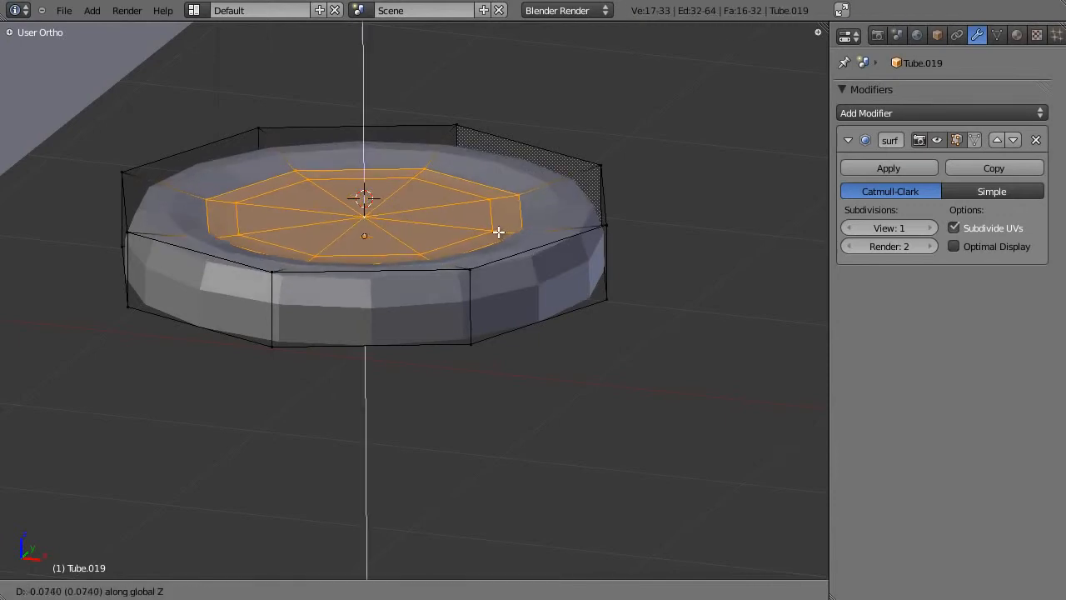
click(498, 232)
Deepen the plate's basin by lowering the inner edge loop about 0.057 and the centre vertex to about -0.42 local Z
alt+right_click(511, 228)
key(g)
key(z)
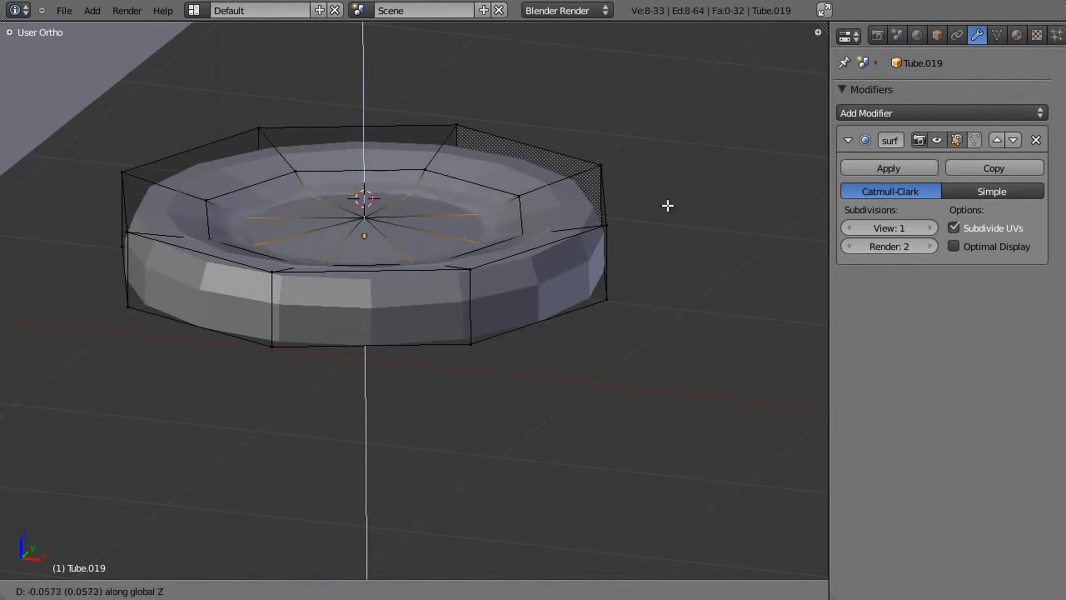
click(664, 211)
right_click(367, 225)
key(g)
key(z)
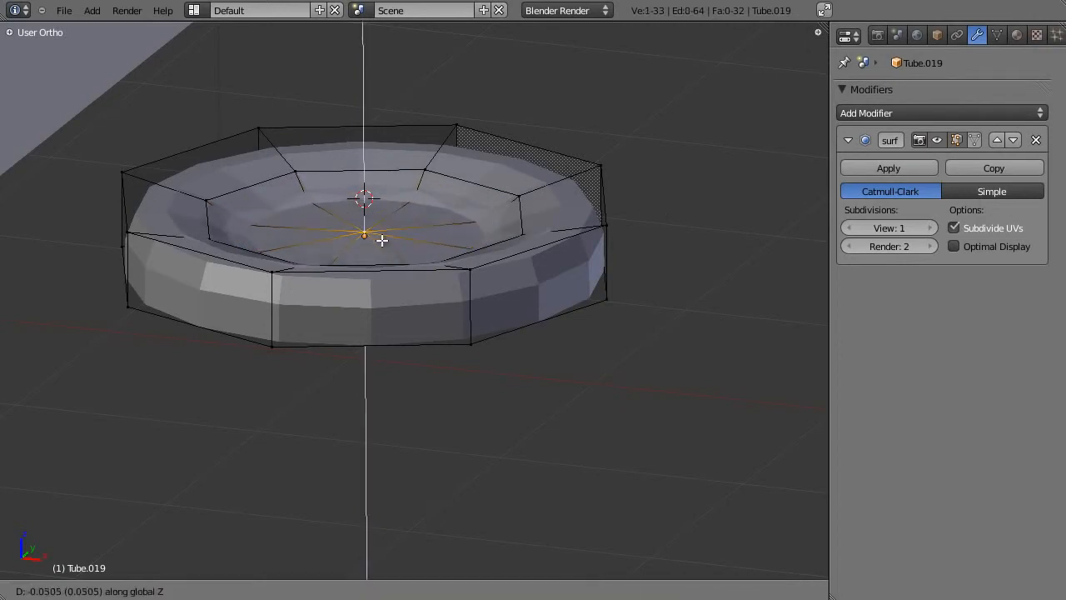
click(382, 244)
middle_drag(424, 247, 430, 226)
key(z)
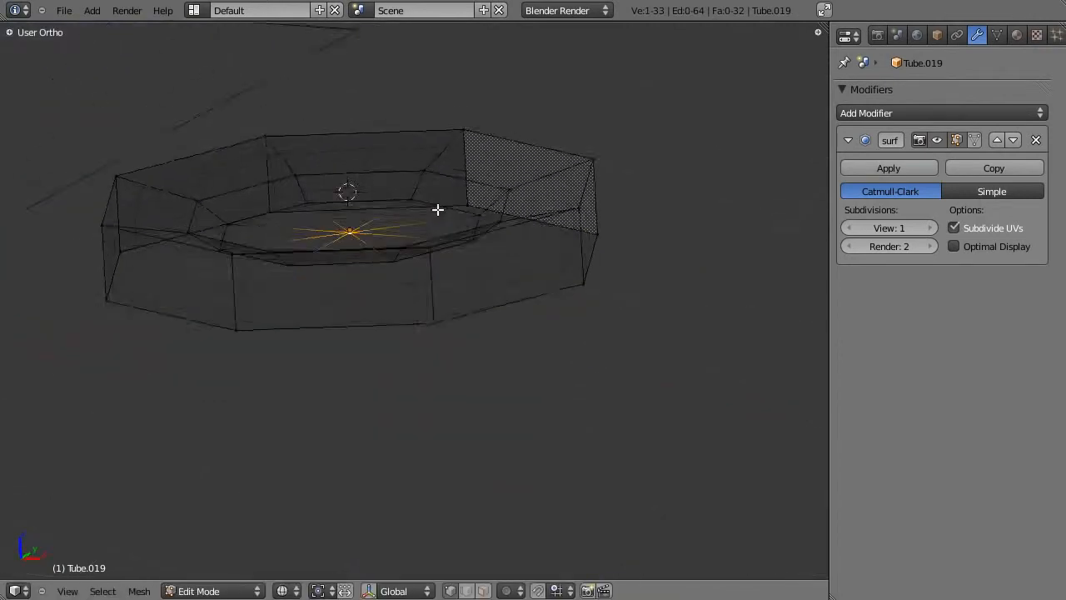
key(g)
key(z)
click(436, 207)
key(z)
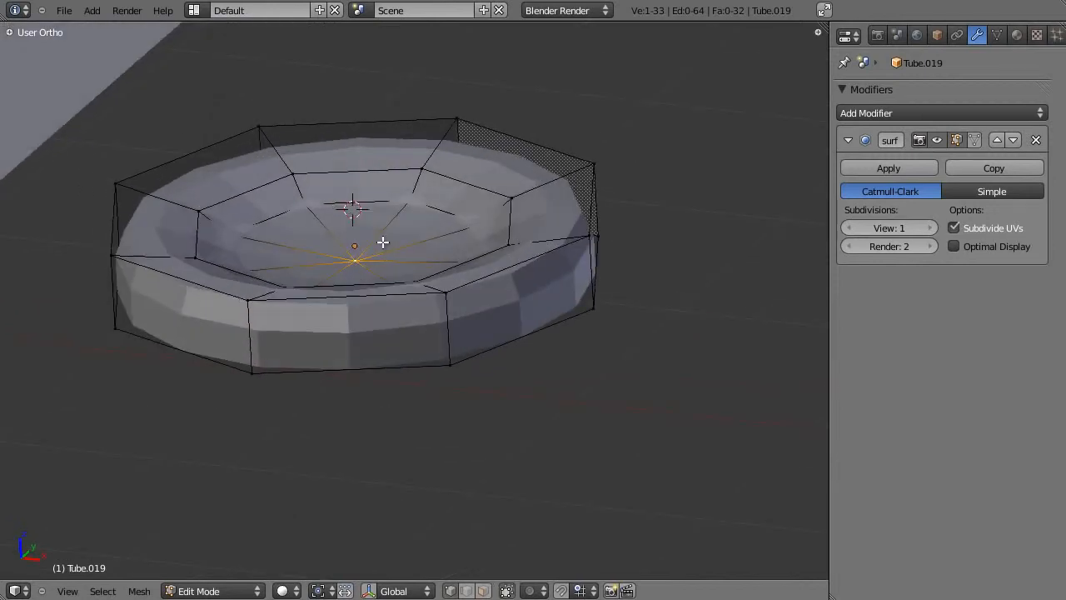
Set the crease of the edge loop around the plate's floor to 1
key(Tab)
key(n)
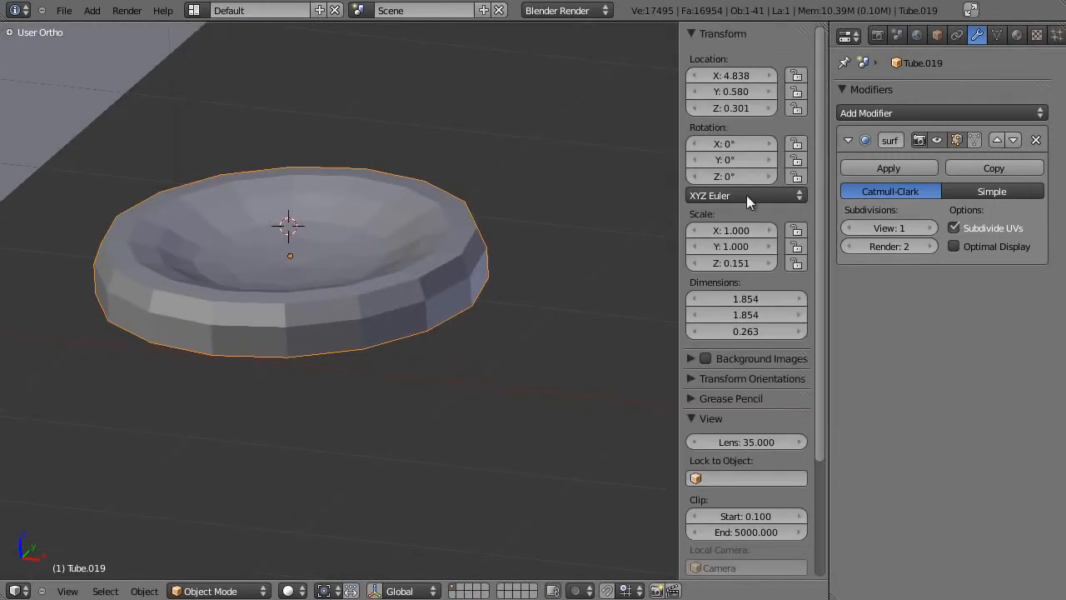
key(Tab)
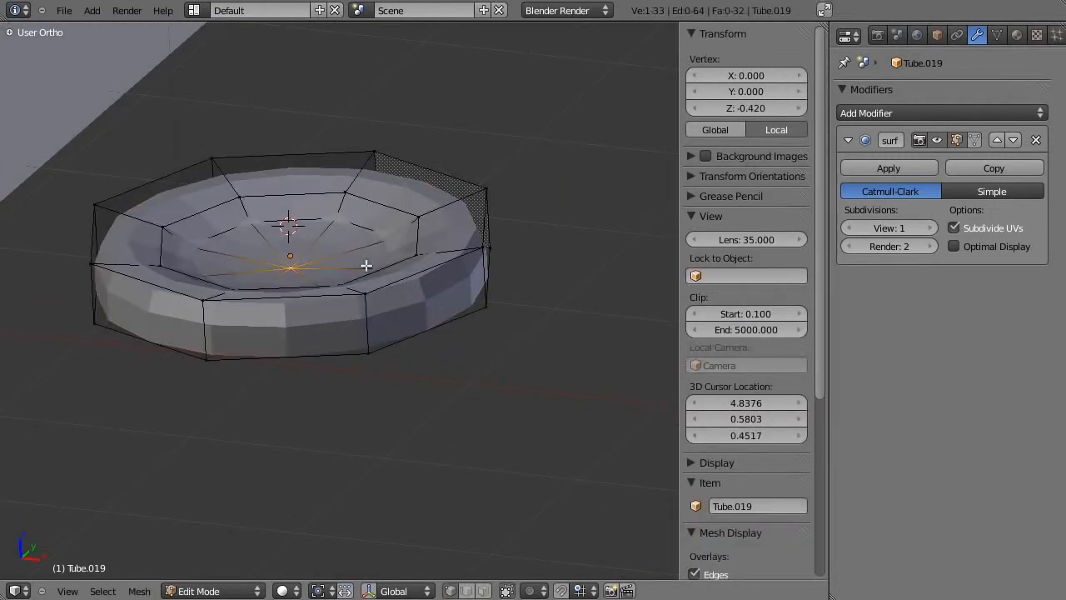
alt+right_click(420, 250)
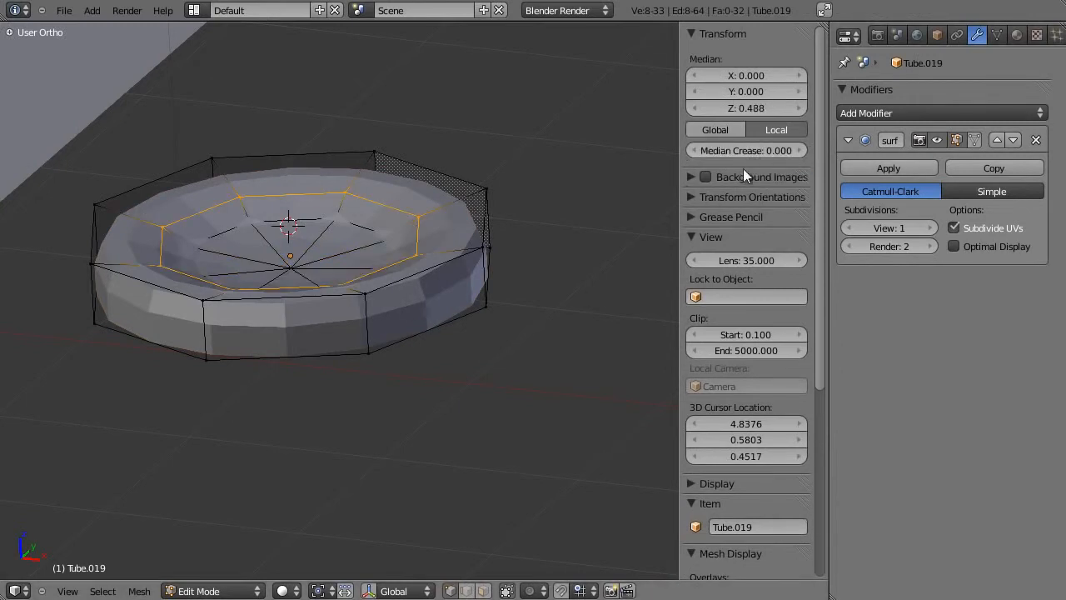
alt+right_click(381, 231)
click(746, 150)
text(1)
key(Return)
Raise the plate's viewport subdivision level to 3 and apply smooth shading
key(Tab)
click(931, 228)
click(931, 228)
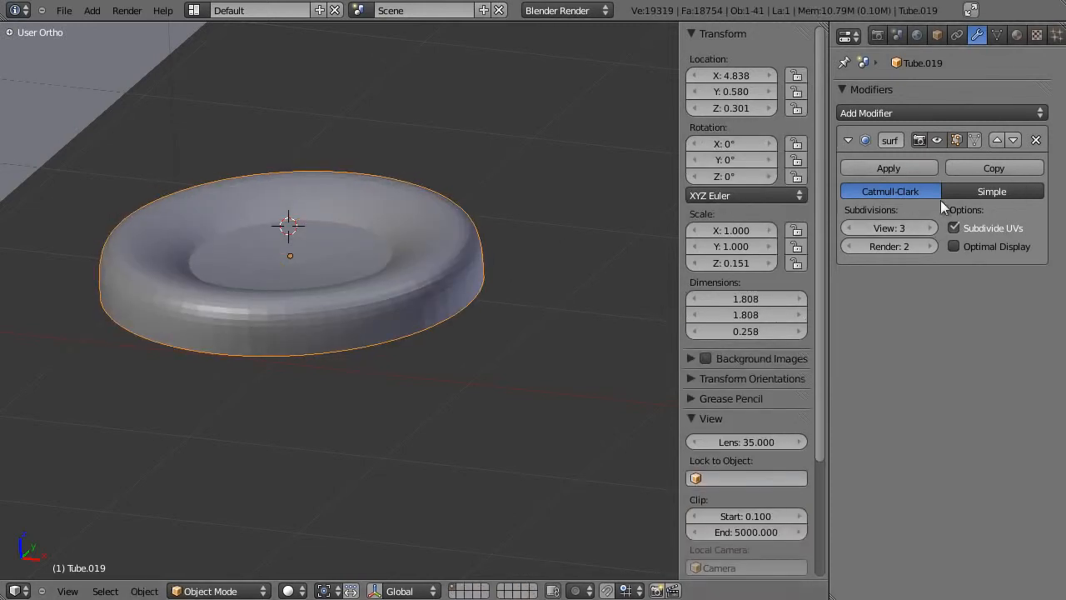
key(t)
click(49, 285)
scroll(460, 257, up, 3)
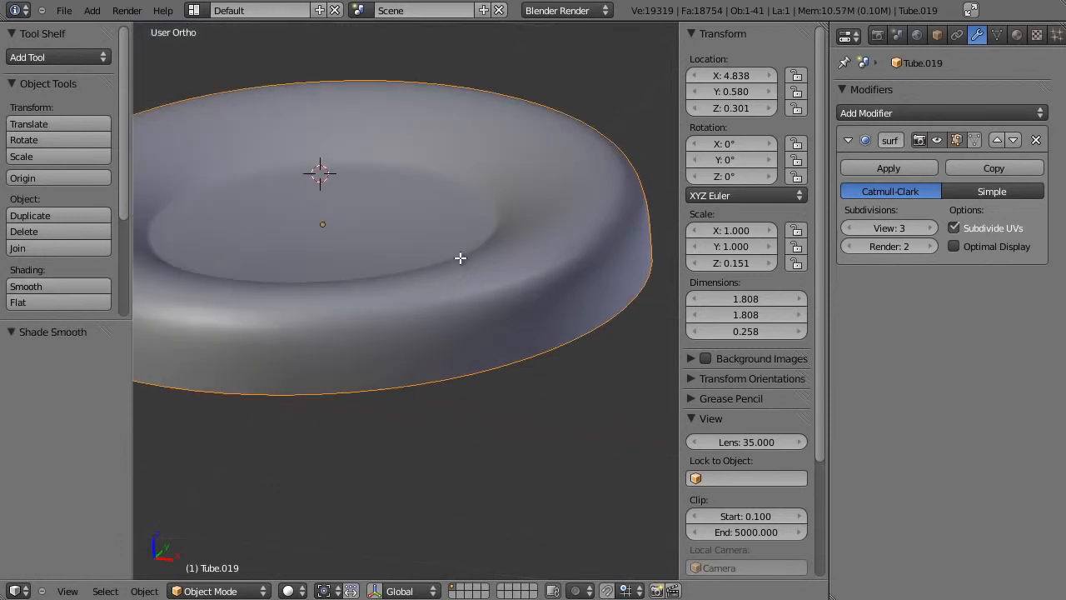
Set the crease of the edge loop at the basin's upper edge to 0.5
key(Tab)
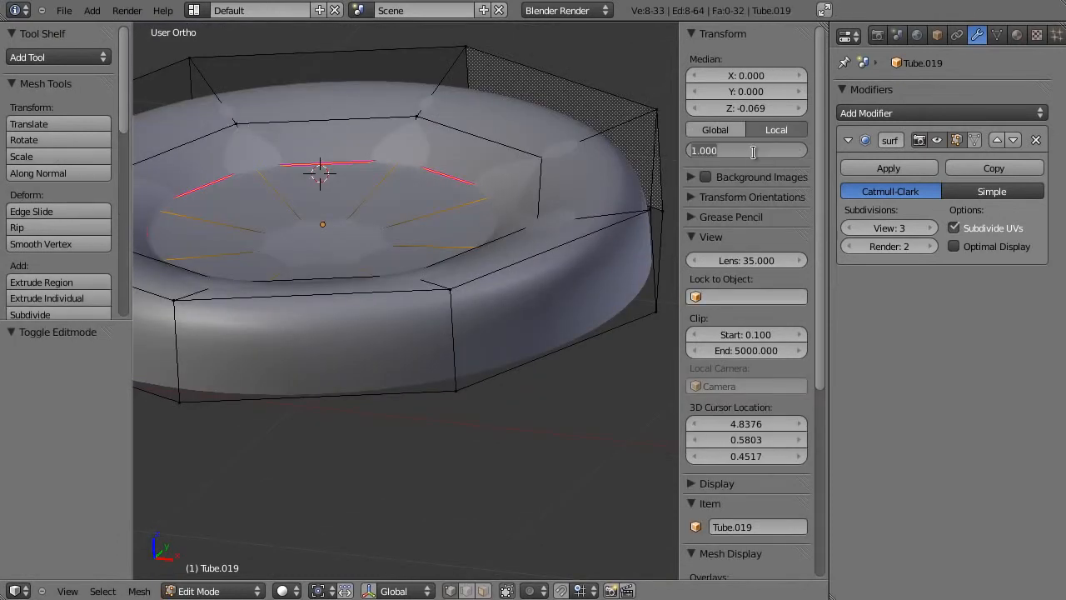
key(Return)
alt+right_click(509, 148)
click(745, 147)
text(.5)
key(Return)
key(t)
key(z)
scroll(364, 295, down, 4)
key(Tab)
scroll(367, 293, up, 3)
key(z)
scroll(368, 291, up, 3)
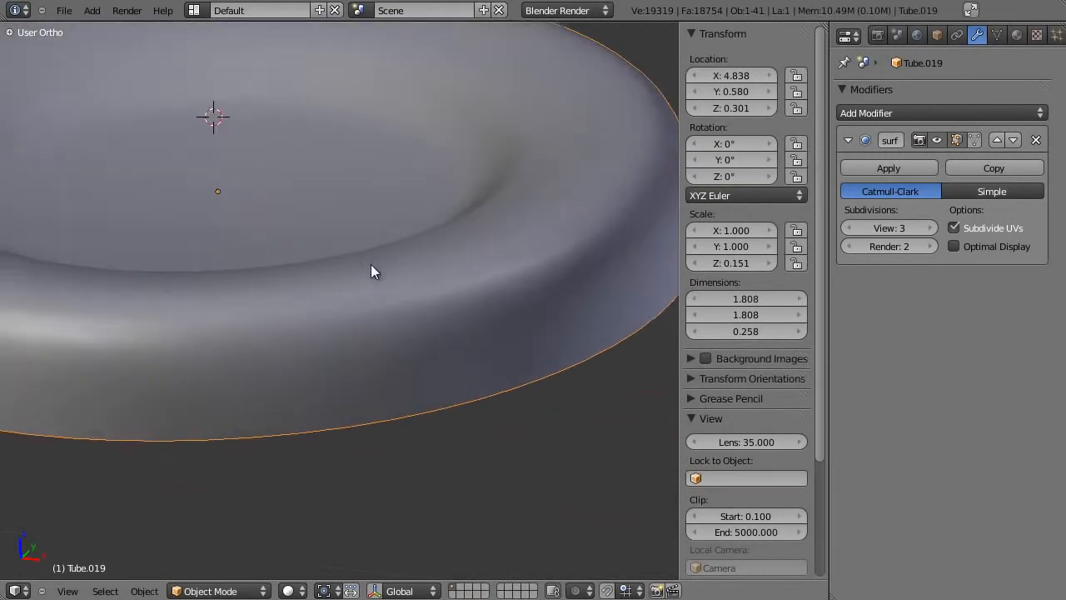
Raise the plate's lower outer edge loop along Z to a median Z of about 0.65 to thin the rim
middle_drag(371, 260, 347, 374)
scroll(348, 374, down, 4)
key(Tab)
shift+middle_drag(408, 344, 457, 361)
alt+right_click(324, 141)
middle_drag(412, 299, 411, 281)
alt+right_click(297, 431)
key(g)
key(z)
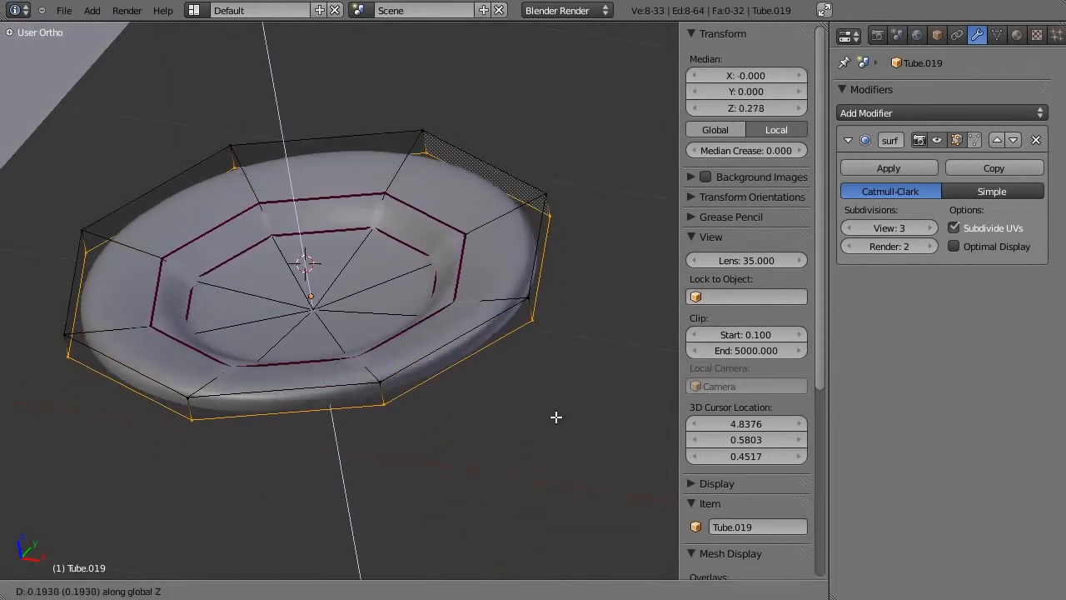
click(561, 405)
mouse_move(561, 405)
middle_down()
mouse_move(542, 394)
mouse_move(581, 401)
middle_up()
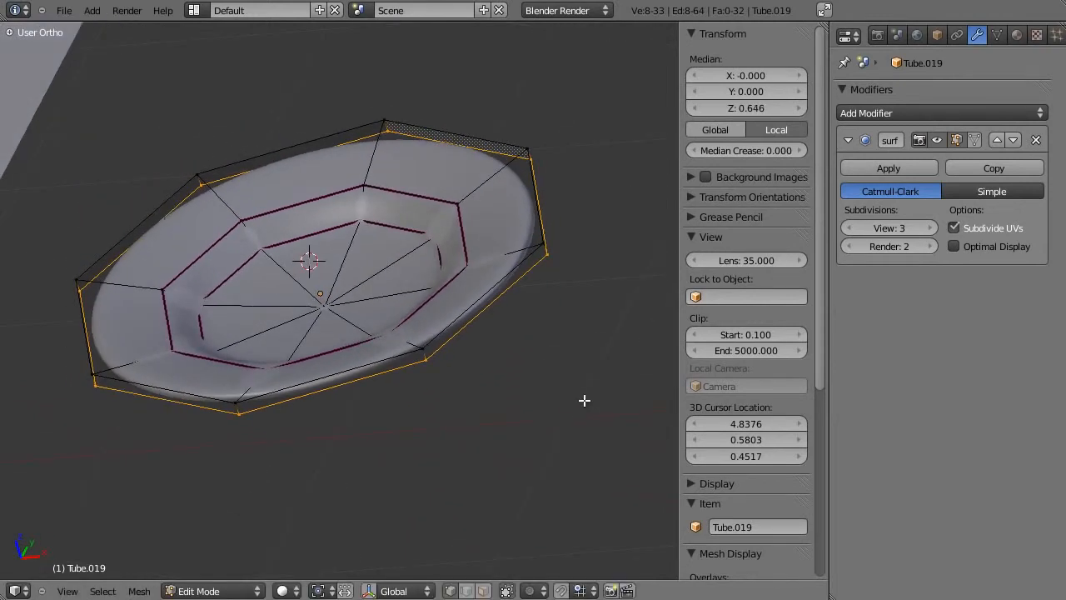
key(e)
right_click(532, 375)
key(x)
click(571, 388)
Extrude the lower outer edge loop, scale it inward and lower it along Z to form the plate's underside
alt+right_click(340, 385)
key(e)
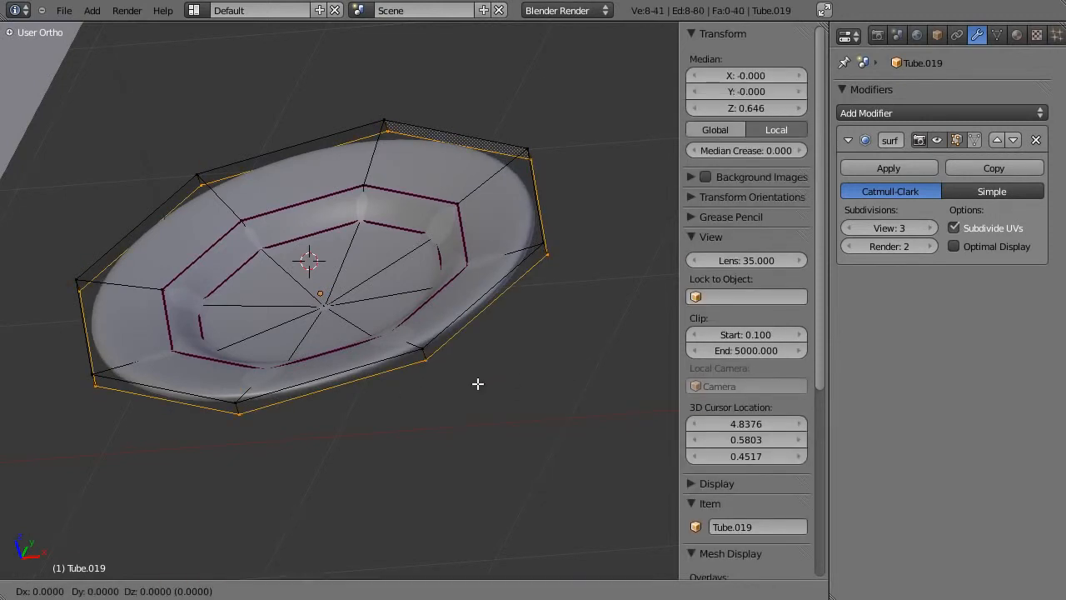
right_click(528, 393)
key(s)
click(576, 380)
key(KP_1)
key(s)
click(514, 300)
key(g)
key(z)
click(514, 308)
Shape the plate's base with another ring scaled inward and lowered to about -0.5 local Z
key(s)
click(557, 315)
key(g)
key(z)
click(566, 346)
key(s)
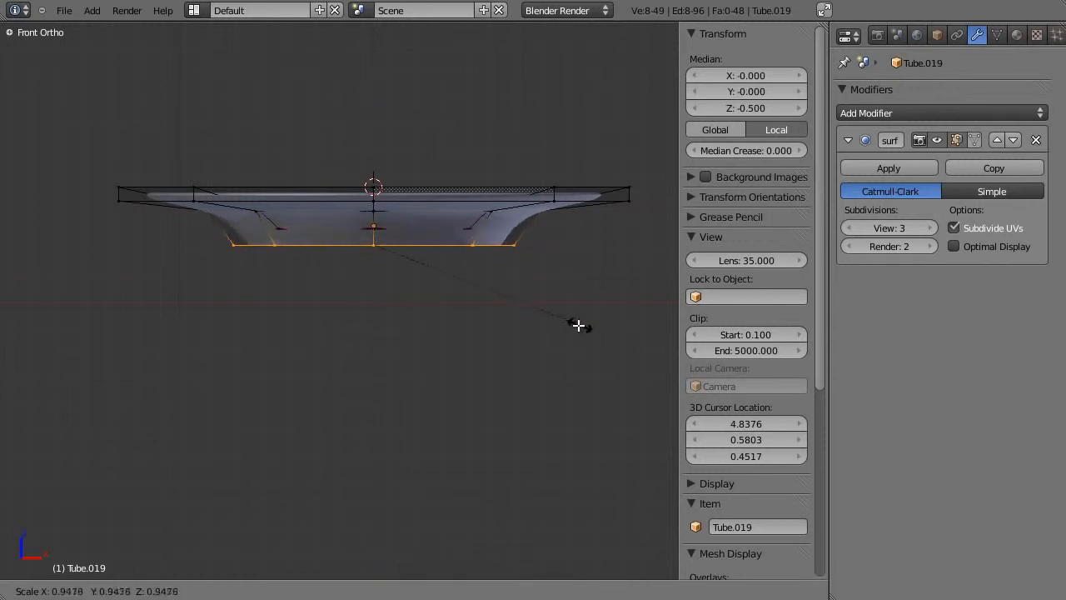
click(578, 325)
key(Tab)
Inspect the plate's shape, compare it with the stacked plates in the magazine.jpg reference photo, and return to Blender
scroll(533, 311, down, 4)
middle_drag(503, 303, 384, 347)
scroll(313, 384, up, 4)
scroll(398, 409, down, 4)
scroll(398, 425, up, 4)
scroll(349, 333, down, 4)
key(alt+Tab)
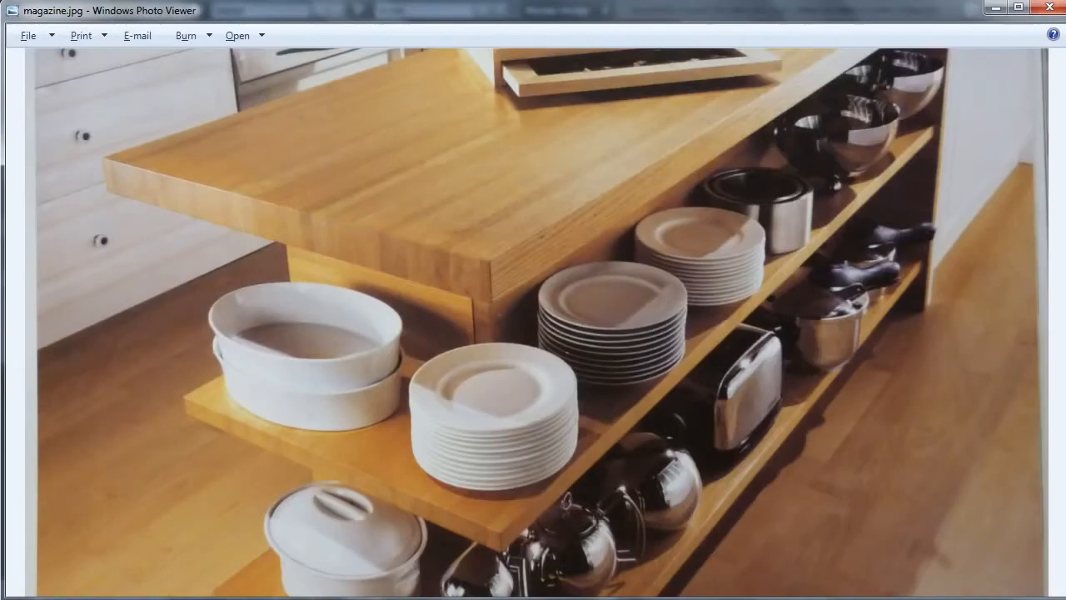
scroll(724, 350, up, 3)
scroll(690, 364, down, 3)
key(alt+Tab)
scroll(317, 326, up, 3)
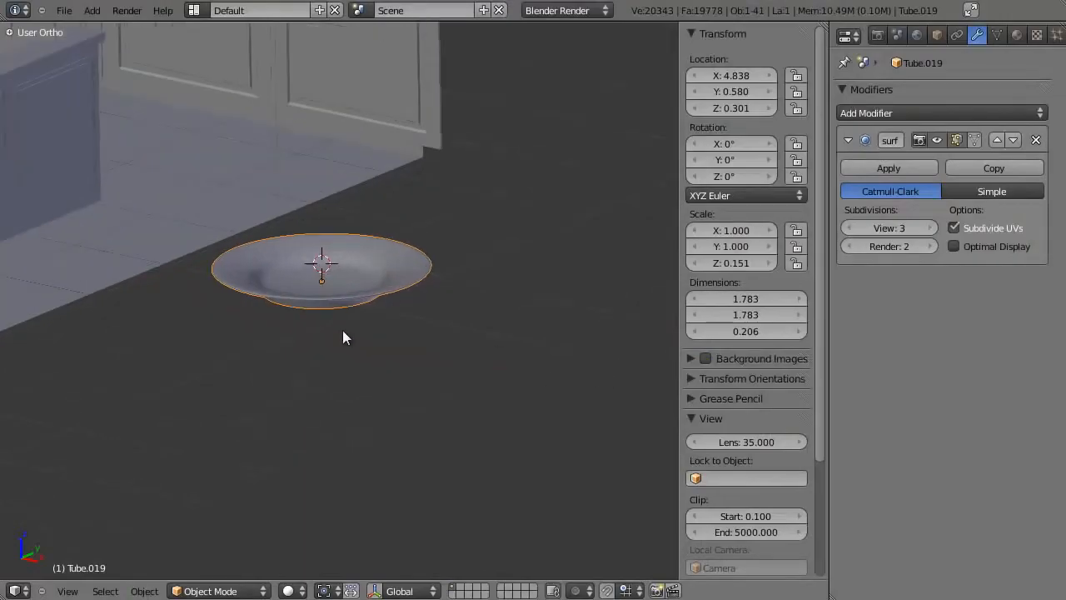
Add an Array modifier to the plate with a relative offset of 0 in X and 1 in Z
click(875, 107)
click(715, 149)
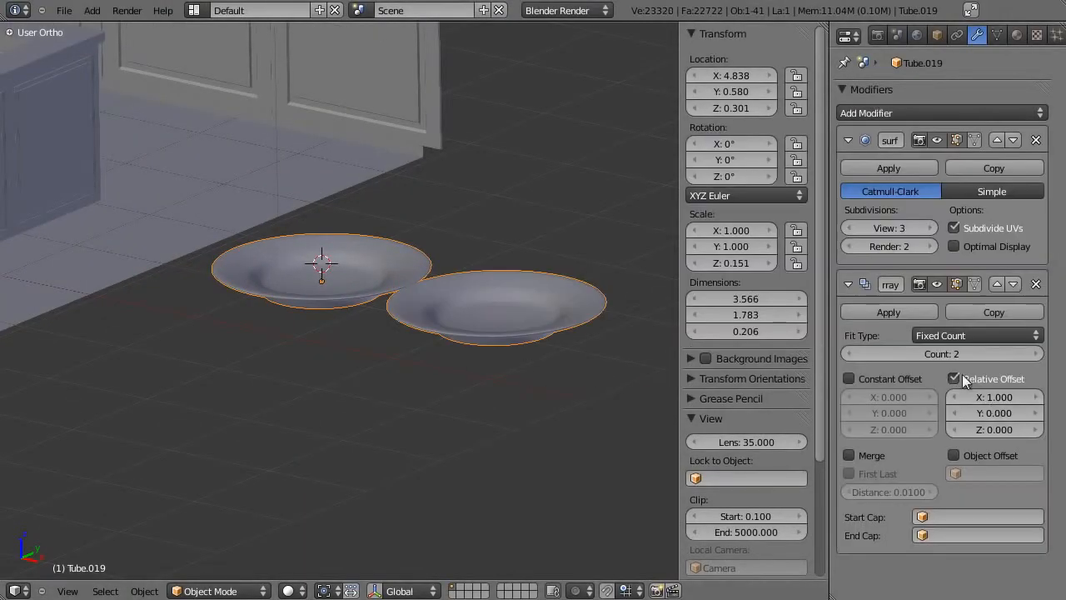
text(0)
key(Return)
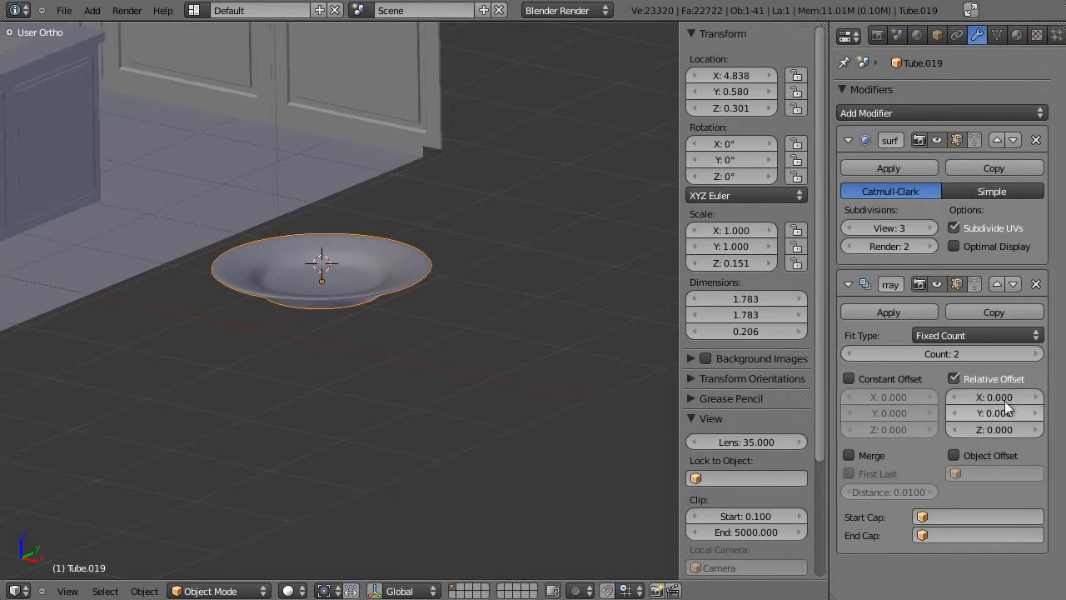
click(989, 430)
text(1)
key(Return)
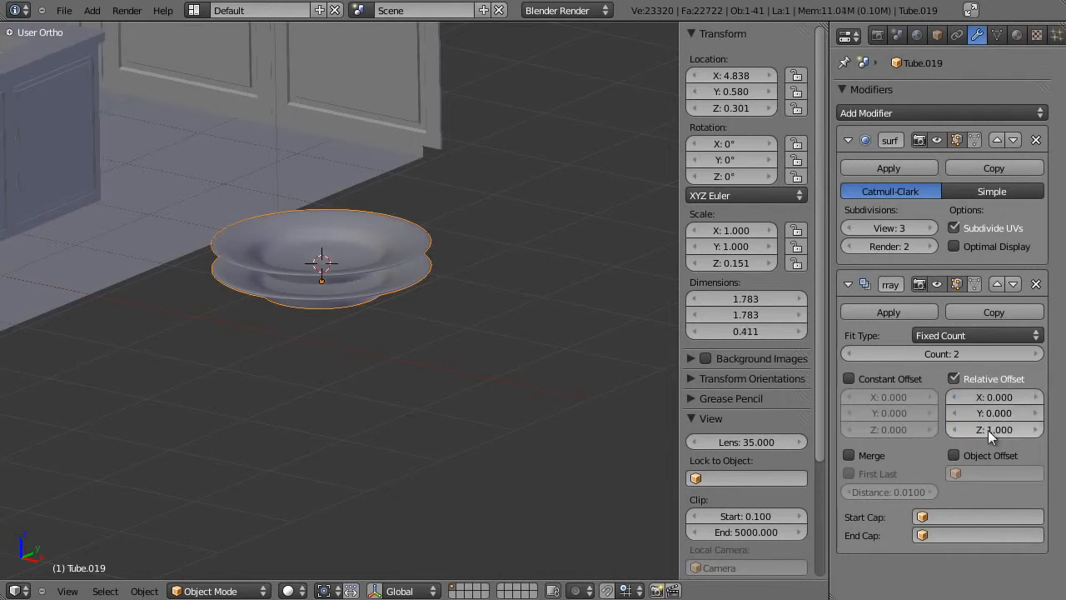
Set the plate's Array modifier to a relative Z offset of 0.2 and a count of 18
drag(979, 429, 974, 432)
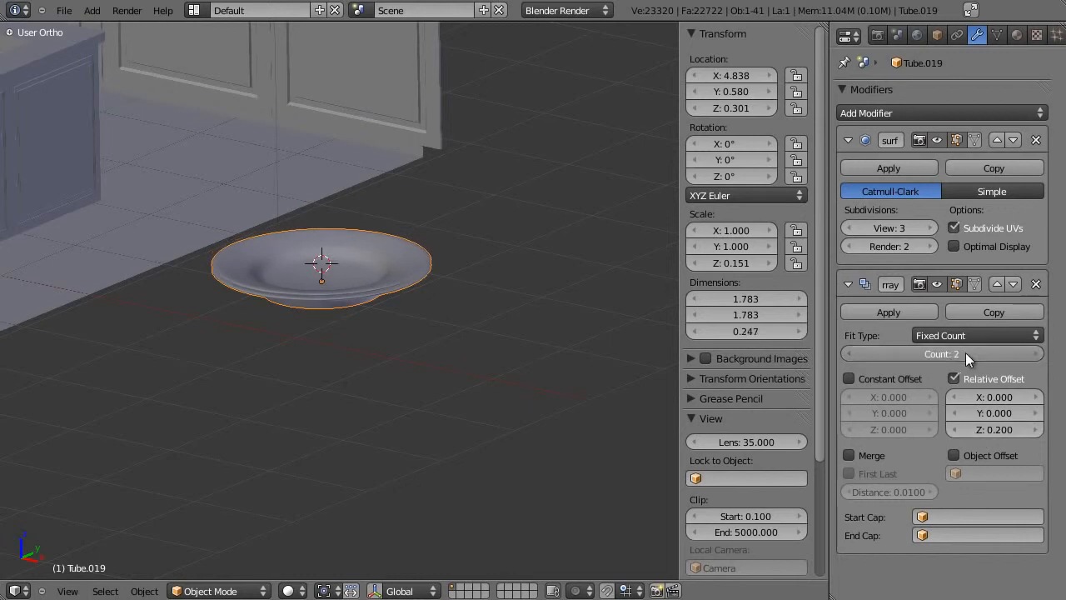
drag(964, 353, 979, 350)
middle_drag(235, 321, 430, 364)
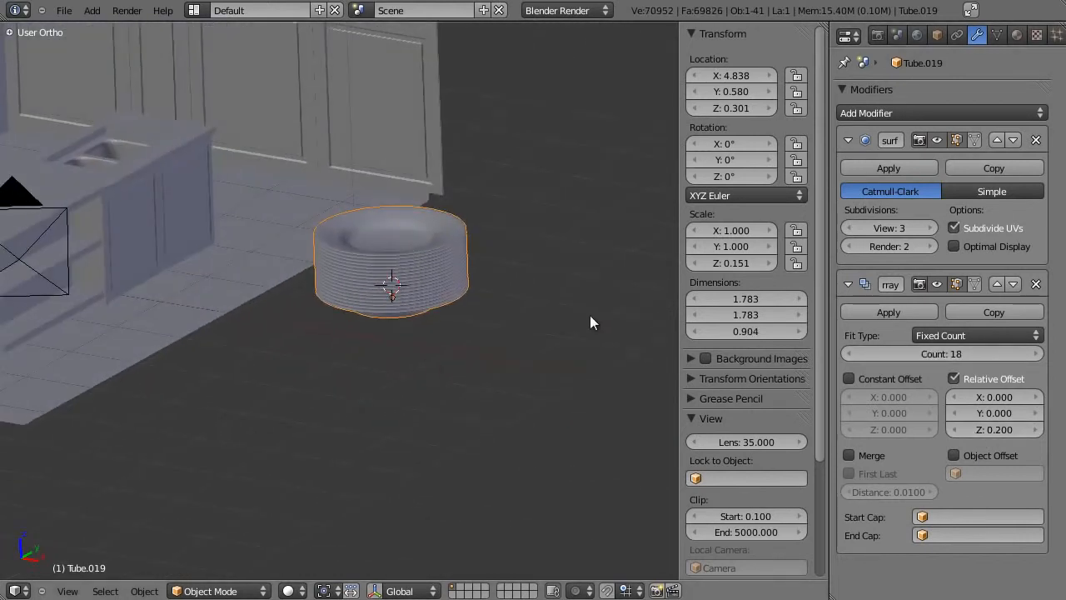
Scale the plate stack down to about 0.413 and move it to the island at about X 1.381, Y -2.0
key(s)
click(495, 307)
key(g)
key(x)
click(217, 294)
key(g)
key(y)
click(130, 370)
shift+middle_drag(130, 370, 621, 372)
scroll(435, 411, up, 3)
shift+middle_drag(433, 411, 487, 365)
key(g)
key(x)
click(547, 349)
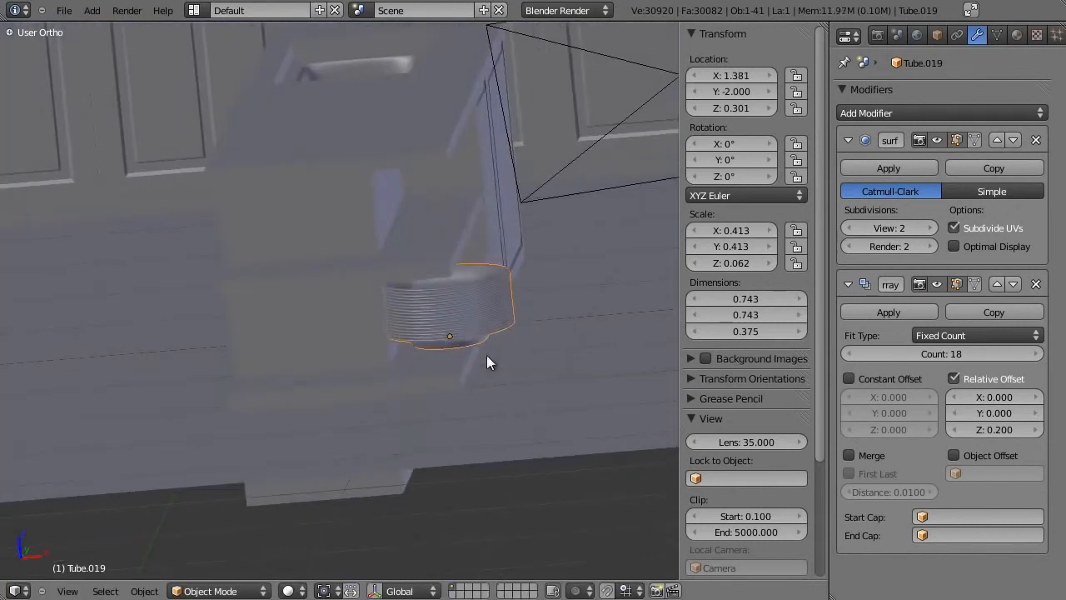
Raise the plate stack to the upper shelf at about Z 0.879, shrink it to about 0.141 and shift it to X 1.28
key(g)
key(z)
click(474, 259)
key(s)
click(474, 234)
scroll(474, 234, up, 7)
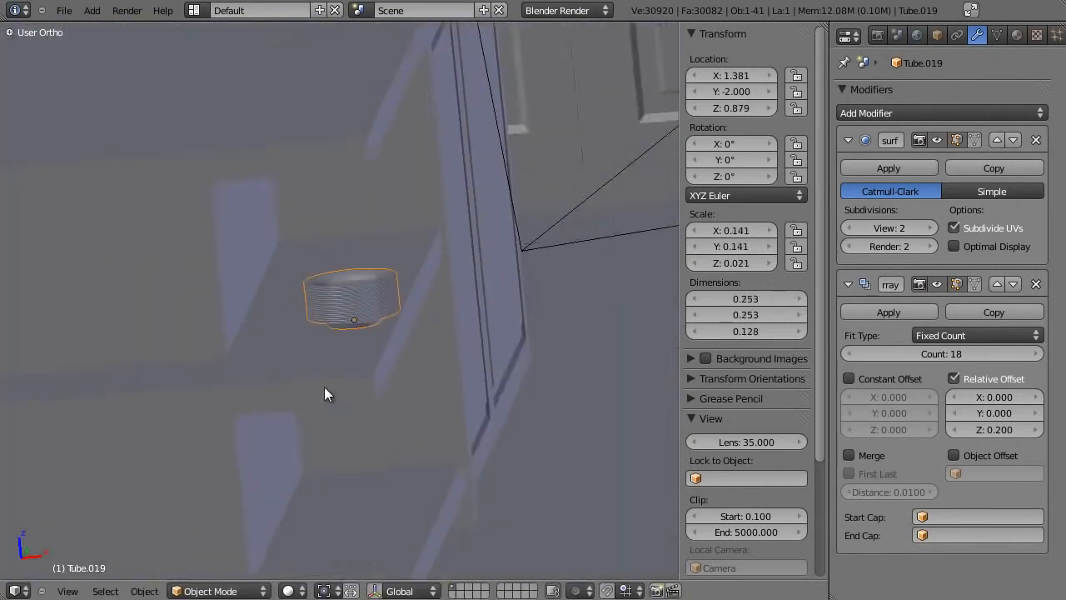
key(g)
key(x)
click(340, 360)
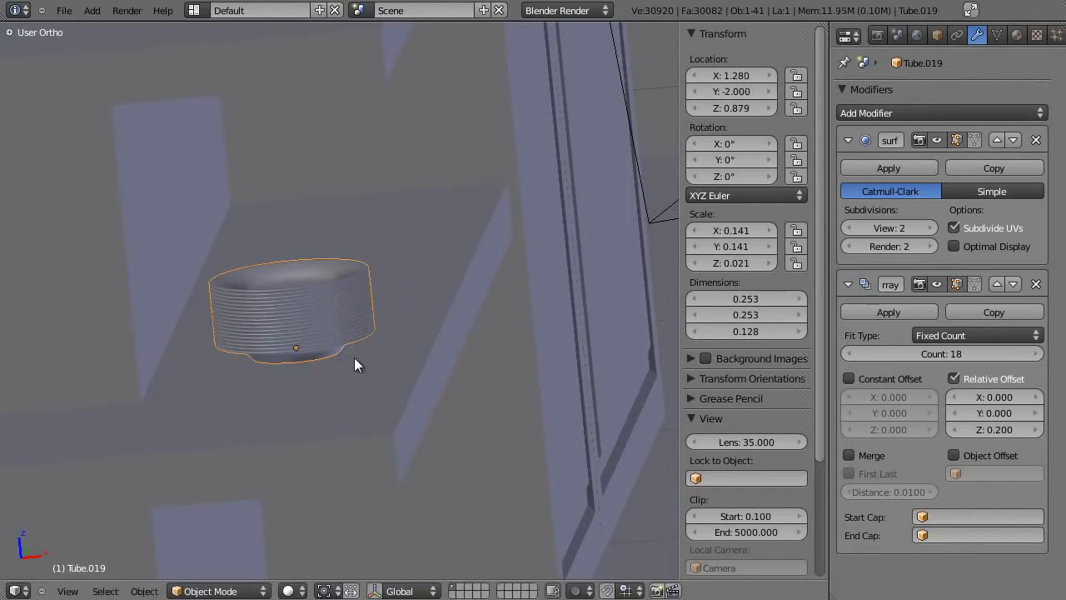
Enlarge the plate stack to a scale of about 0.291, judging its size on the shelf through the camera view
key(s)
click(402, 362)
middle_drag(400, 362, 331, 347)
scroll(347, 394, down, 3)
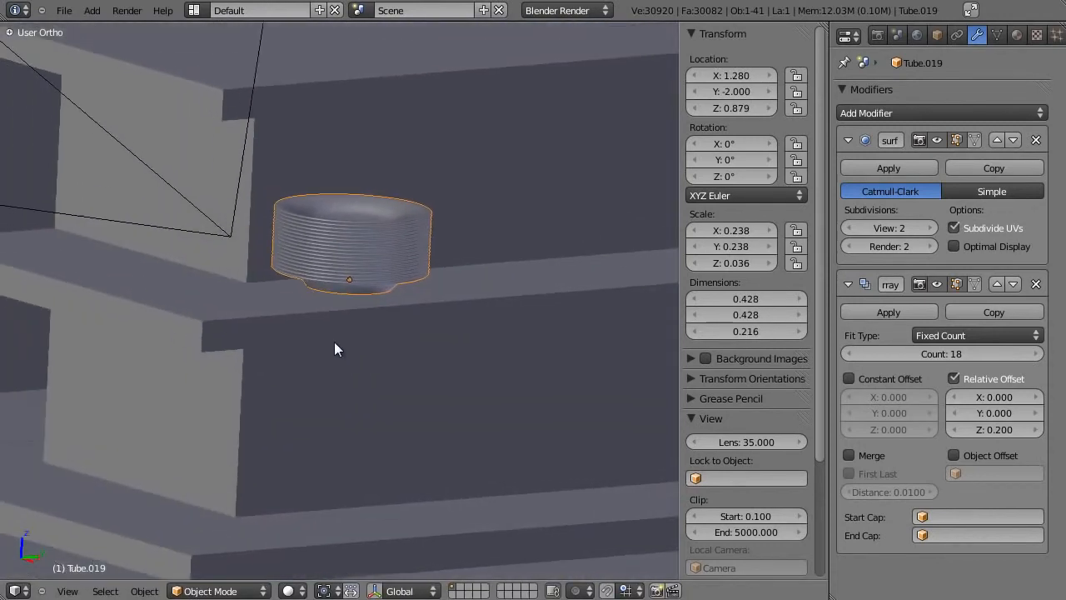
key(KP_0)
scroll(375, 197, up, 2)
shift+middle_drag(286, 462, 348, 251)
key(s)
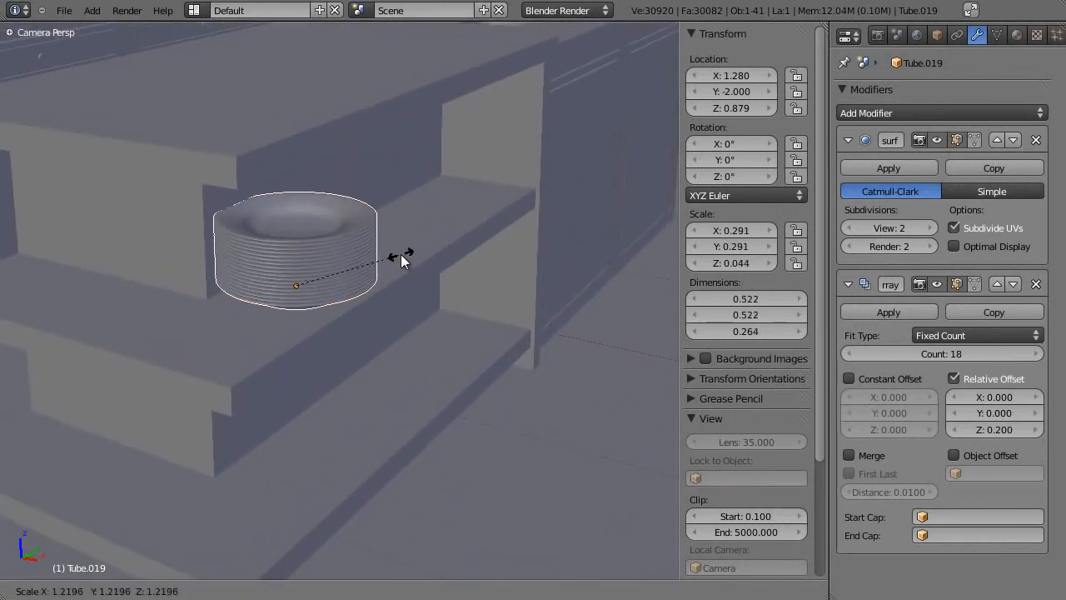
click(401, 254)
Edit the island's inner block and move its side along X to make room for the plate stack
right_click(379, 180)
key(Tab)
key(Home)
key(z)
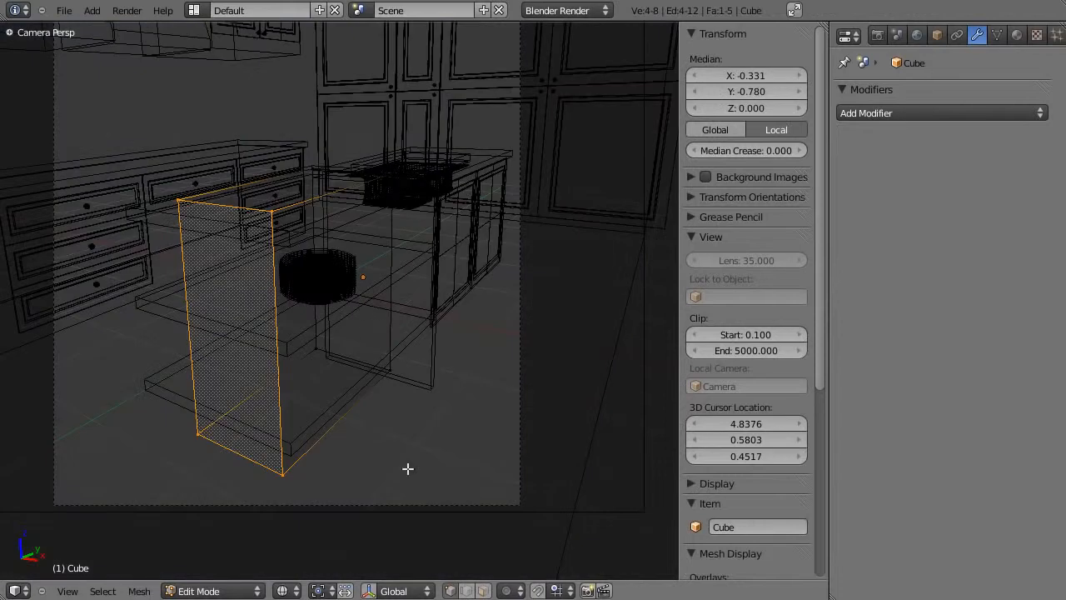
right_click(345, 255)
key(z)
key(g)
key(x)
click(475, 310)
key(Tab)
Duplicate the plate stack along Y to about -1.394, farther along the upper shelf
middle_drag(340, 326, 266, 376)
key(KP_Decimal)
mouse_move(299, 329)
middle_down()
mouse_move(333, 301)
mouse_move(298, 337)
middle_up()
right_click(333, 301)
key(shift+d)
key(y)
click(436, 288)
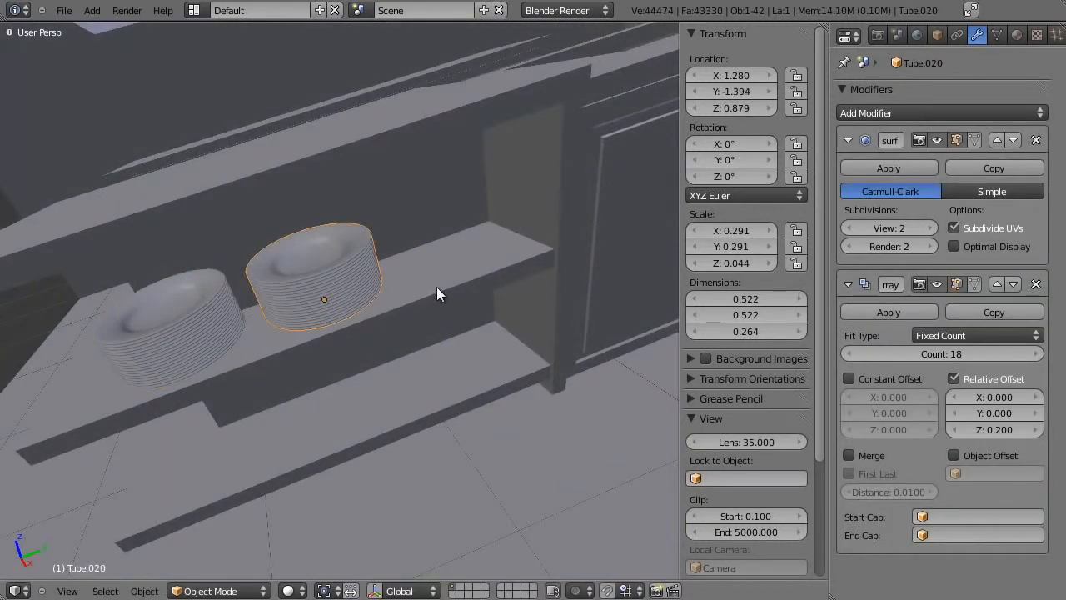
Duplicate a third plate stack onto the shelf's end at about X 0.465, Y -2.424
scroll(436, 287, down, 8)
middle_drag(463, 292, 516, 276)
key(shift+d)
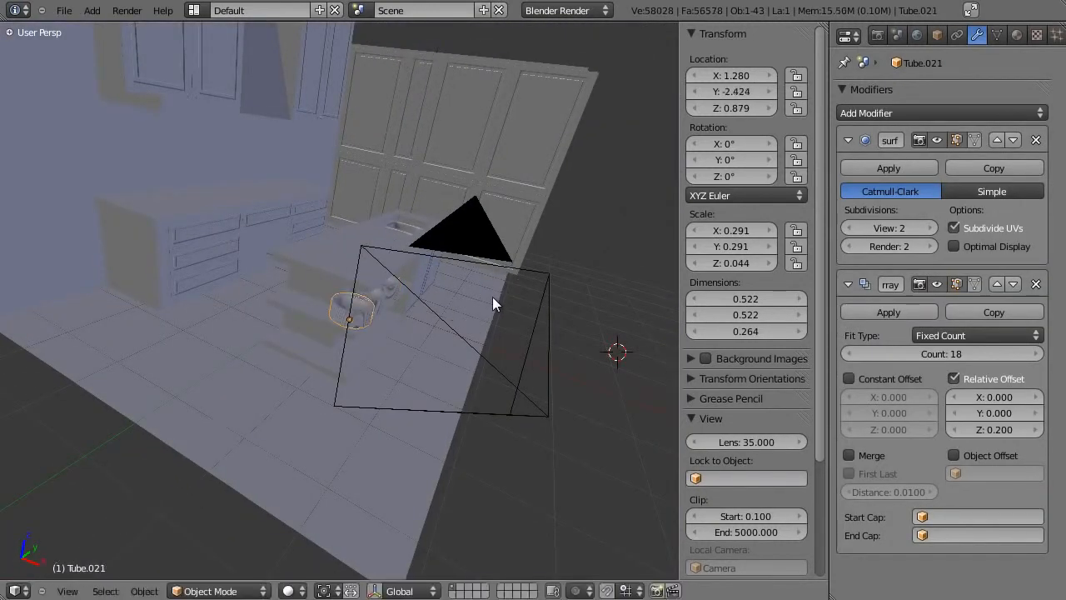
click(440, 273)
scroll(440, 273, up, 4)
middle_drag(439, 272, 307, 251)
scroll(307, 252, up, 2)
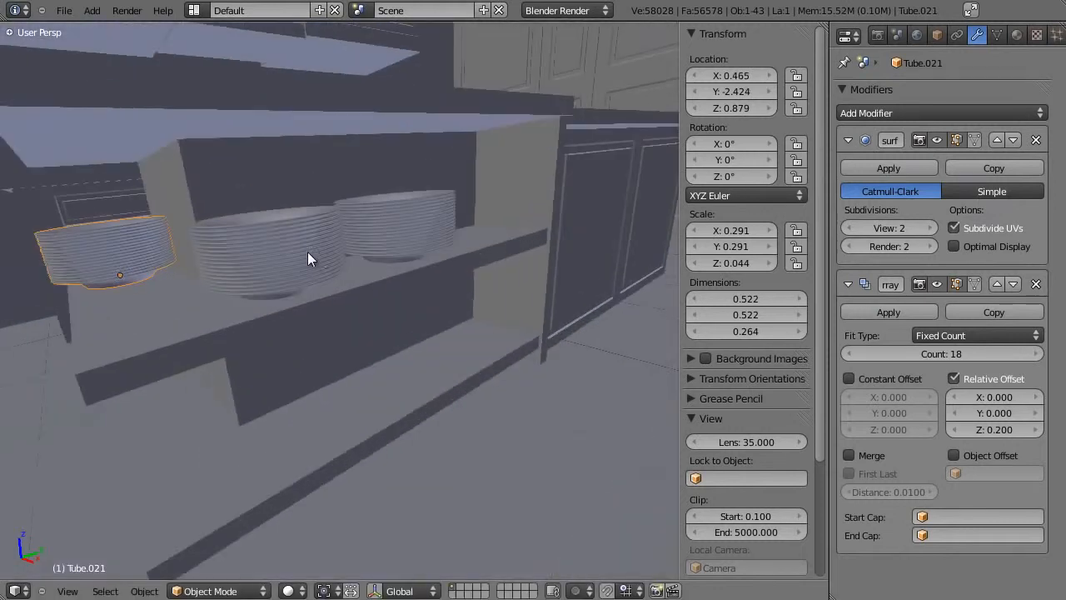
Reduce the Array count to 12 on the third plate stack and 11 on the original stack
ctrl+scroll(914, 360, down, 6)
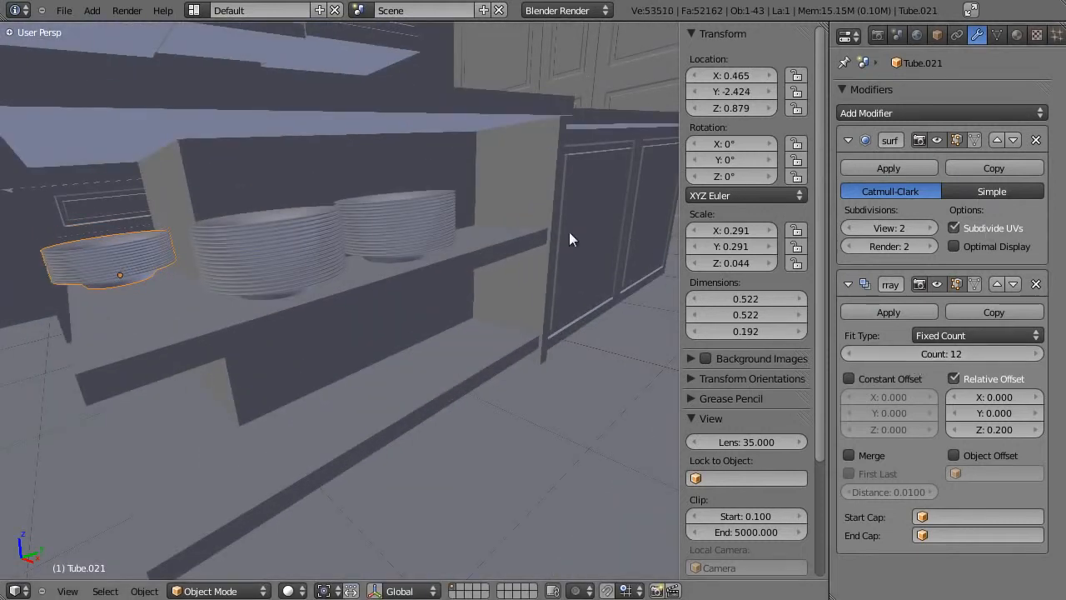
drag(936, 352, 927, 355)
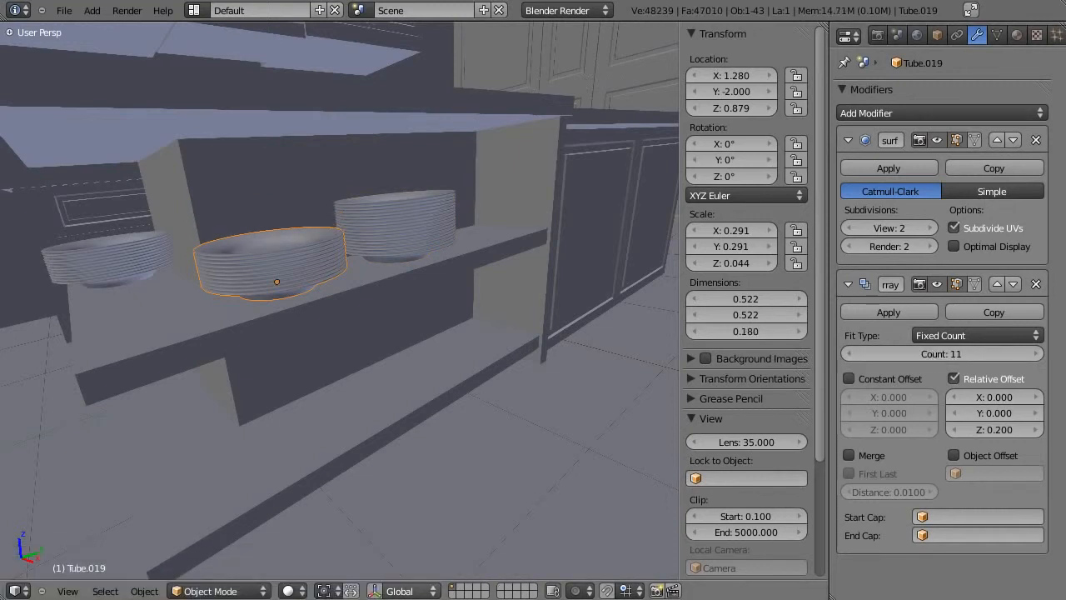
Open the recent file model9-modelfinishedb.blend in a second Blender window
key(F12)
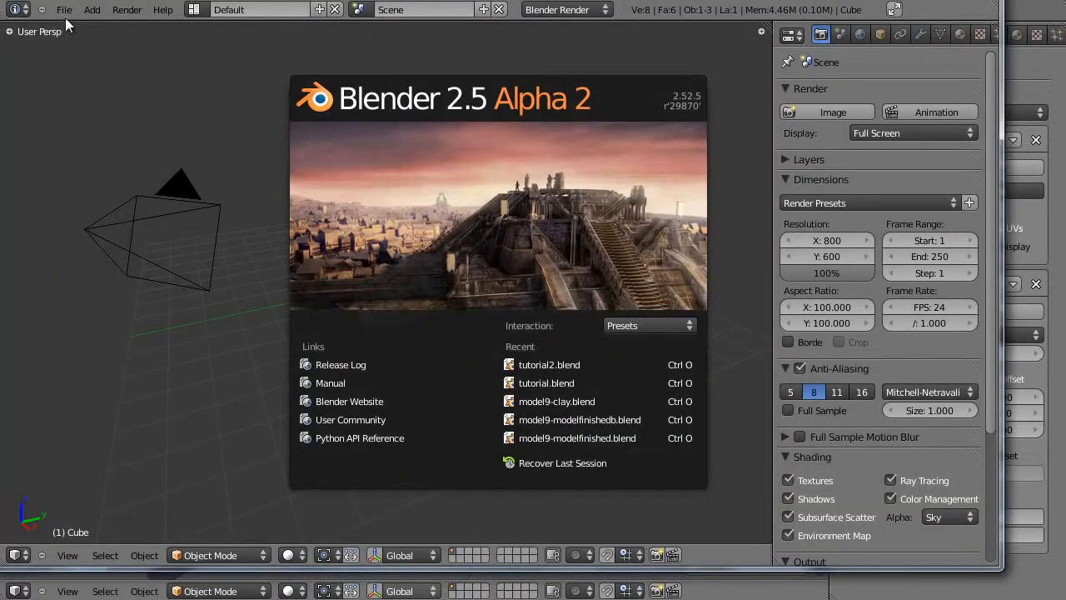
click(64, 10)
mouse_move(101, 60)
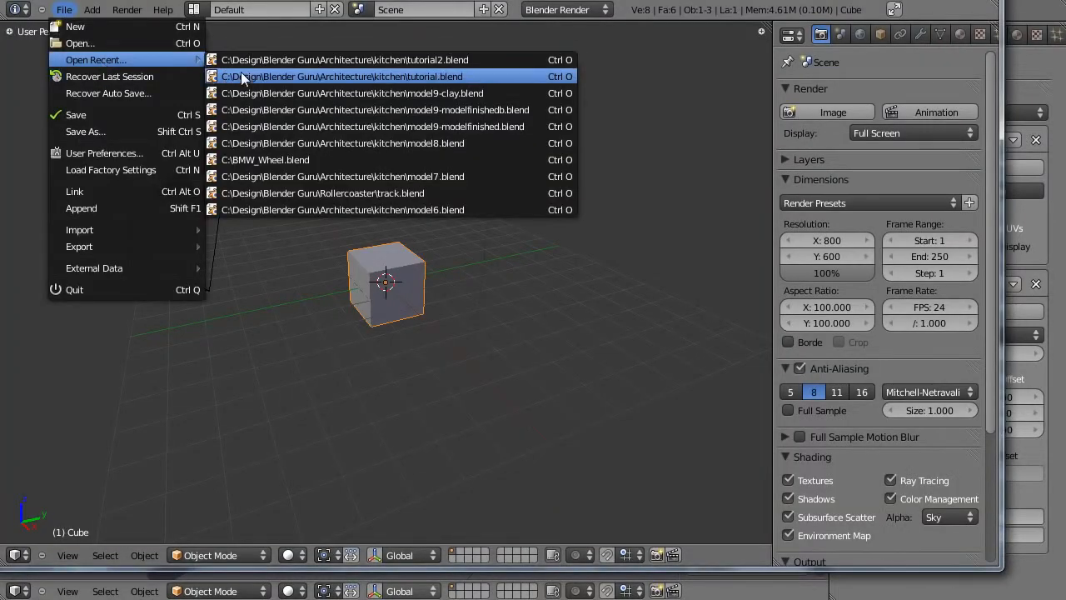
click(262, 109)
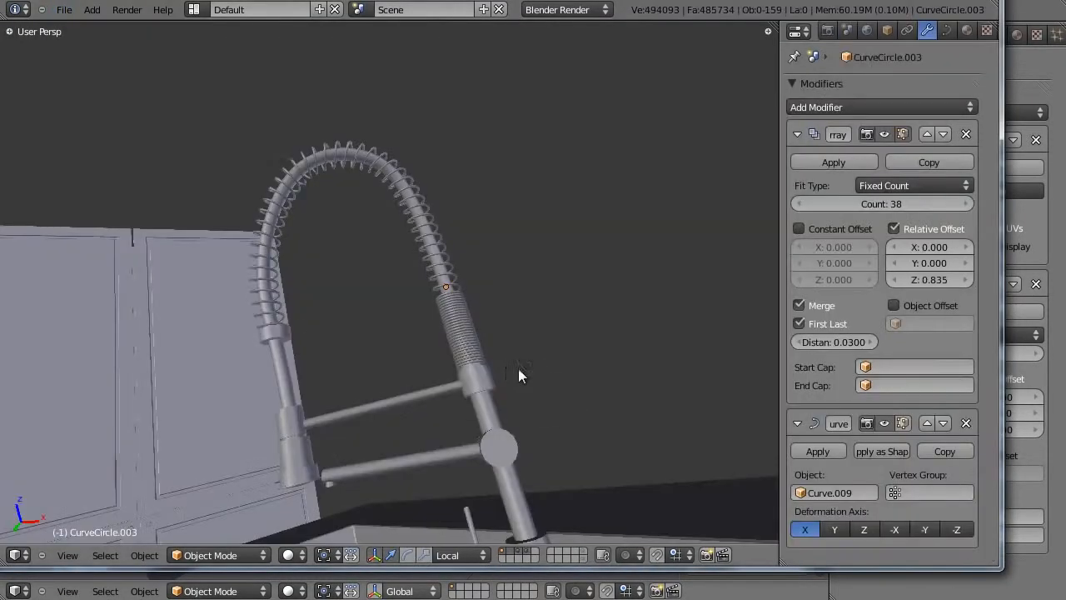
Examine the plate stacks on the shelf in the finished model and return to the working kitchen scene
scroll(500, 384, down, 6)
middle_drag(452, 388, 495, 254)
right_click(285, 150)
key(KP_Decimal)
middle_drag(493, 312, 404, 341)
key(alt+Tab)
key(alt+Tab)
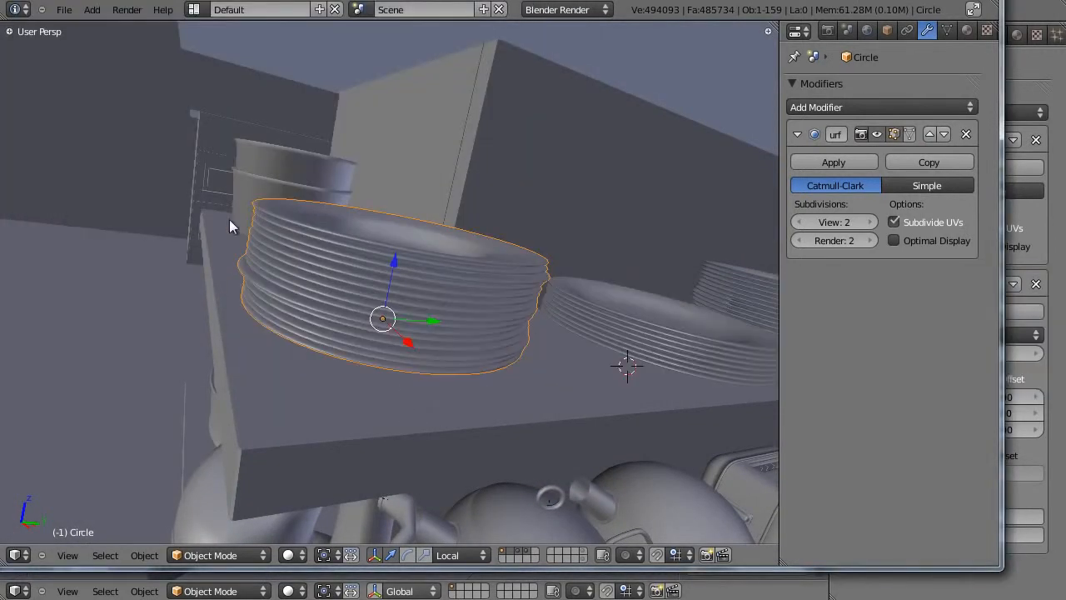
click(104, 585)
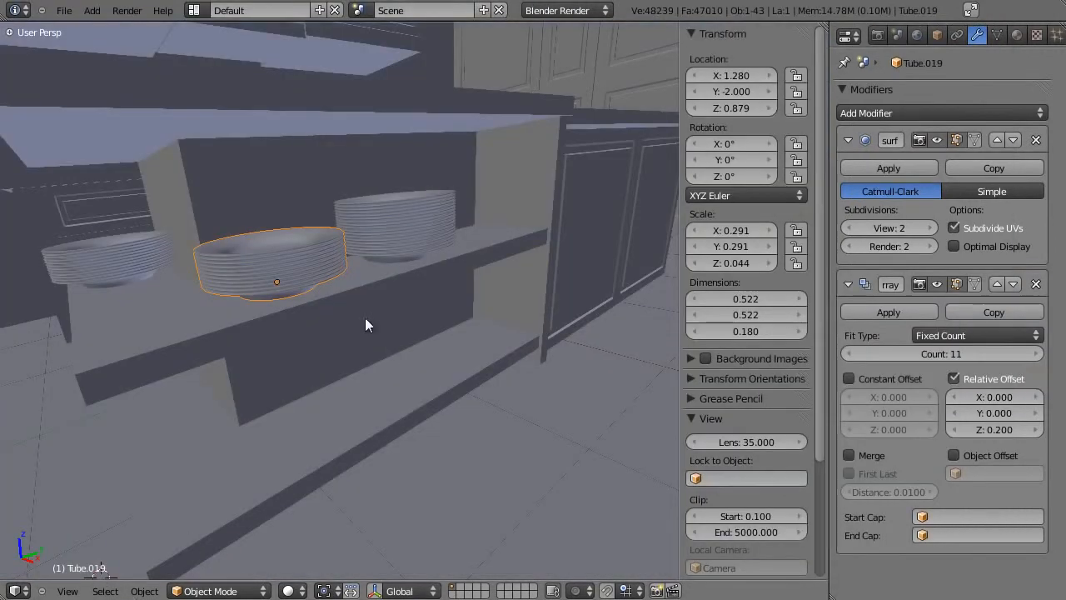
Select the tall plate stack farthest along the shelf and apply its Array modifier
middle_drag(351, 246, 417, 278)
scroll(433, 263, up, 2)
right_click(473, 221)
middle_drag(474, 222, 493, 314)
scroll(409, 324, up, 3)
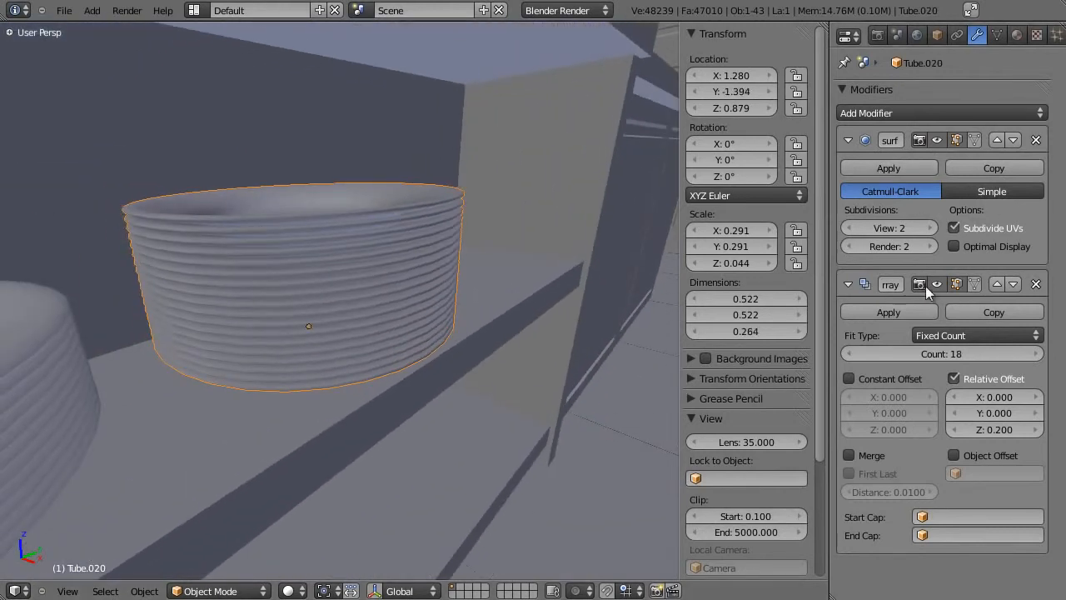
click(896, 311)
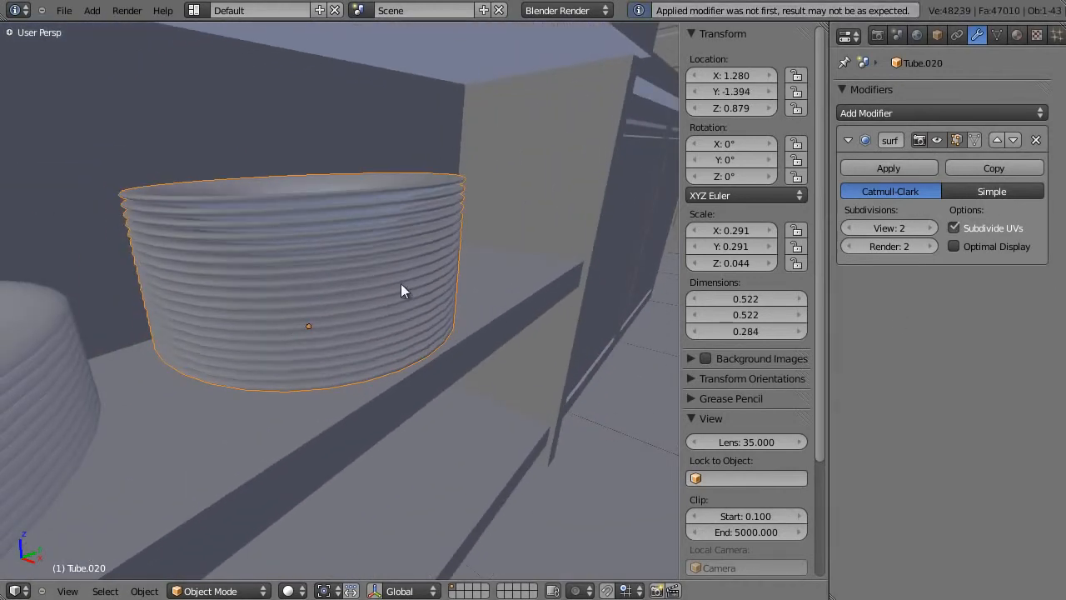
Select one linked plate near the top of the tall stack and offset it along Y to about 0.024
scroll(400, 291, up, 3)
scroll(400, 301, down, 3)
key(Tab)
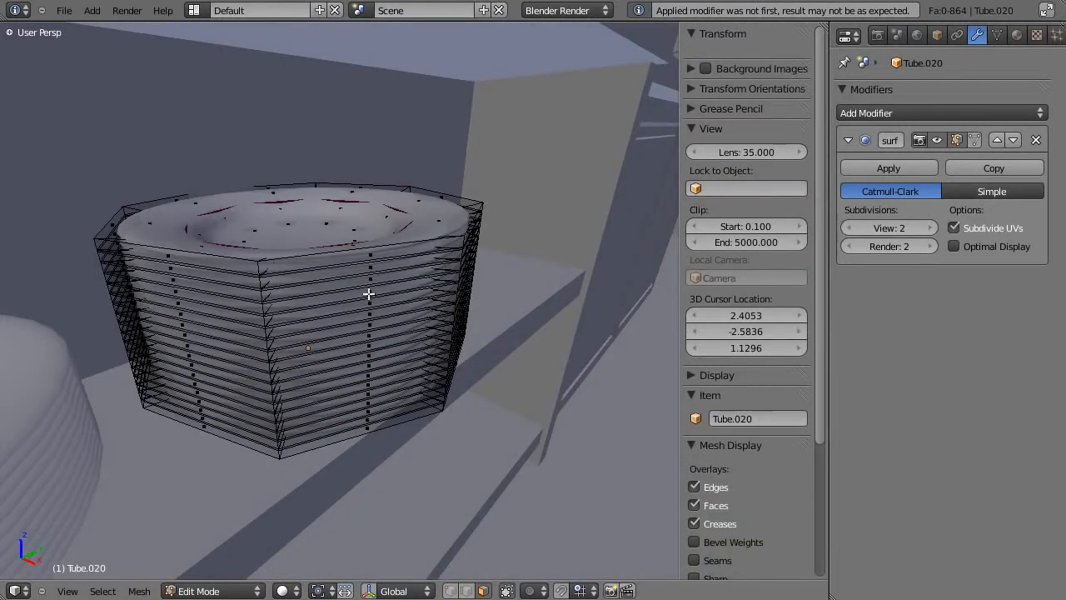
alt+right_click(374, 297)
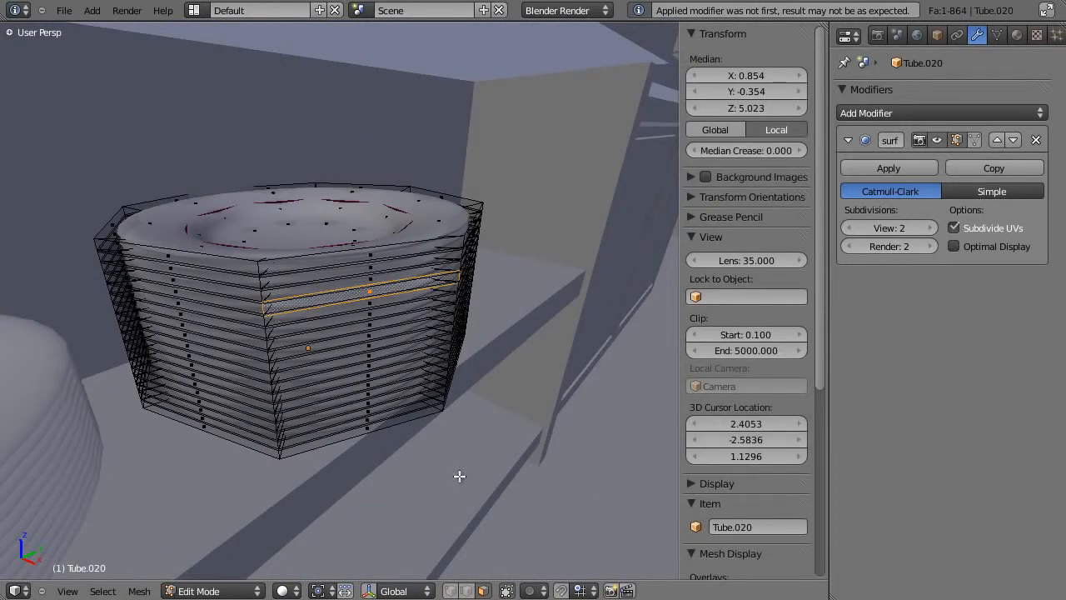
key(ctrl+l)
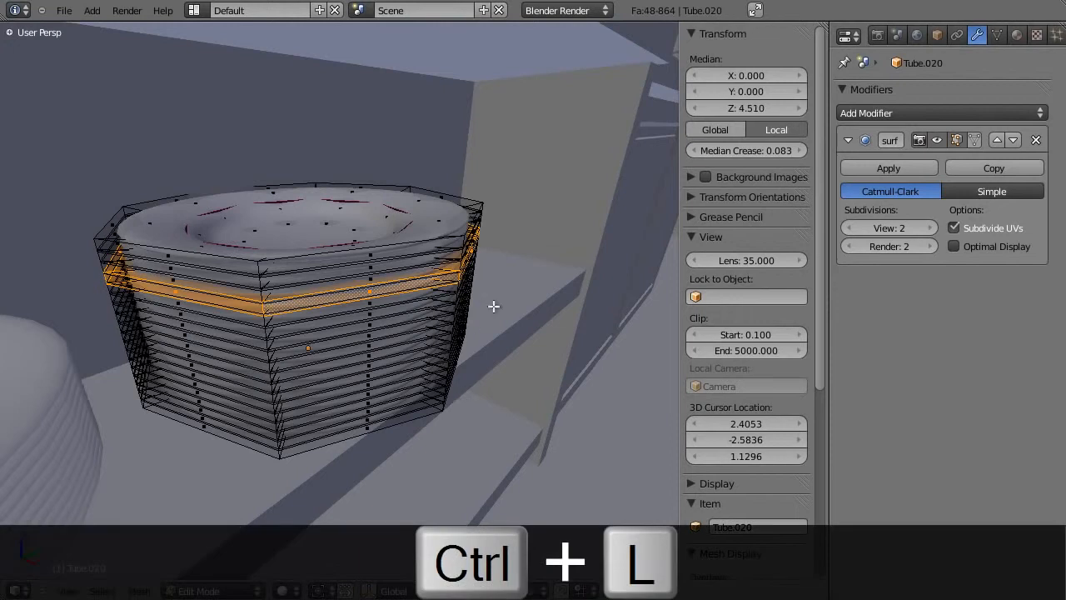
middle_drag(441, 274, 428, 280)
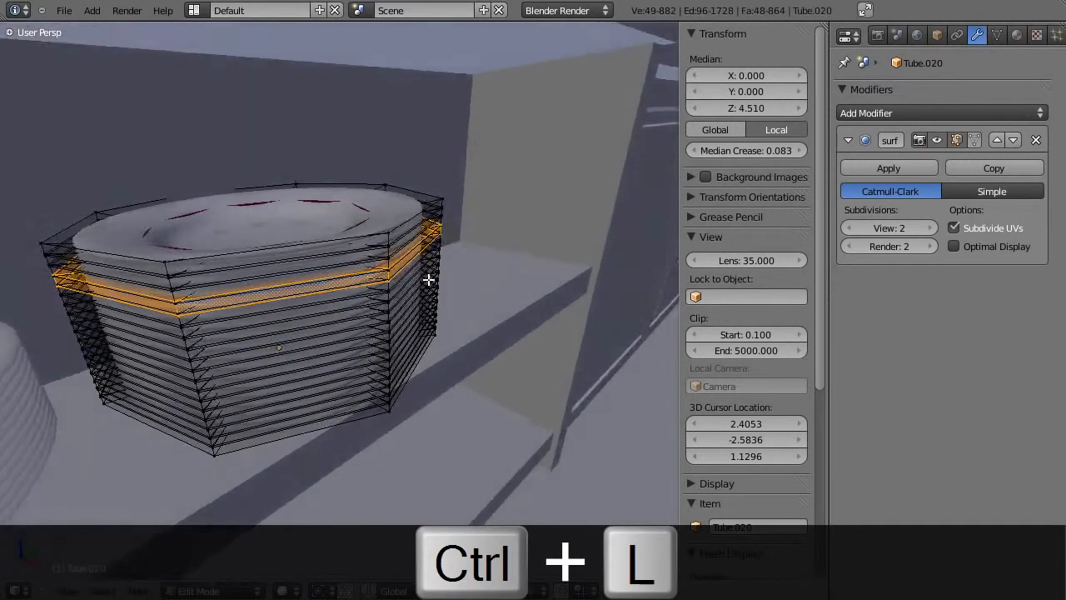
key(g)
key(y)
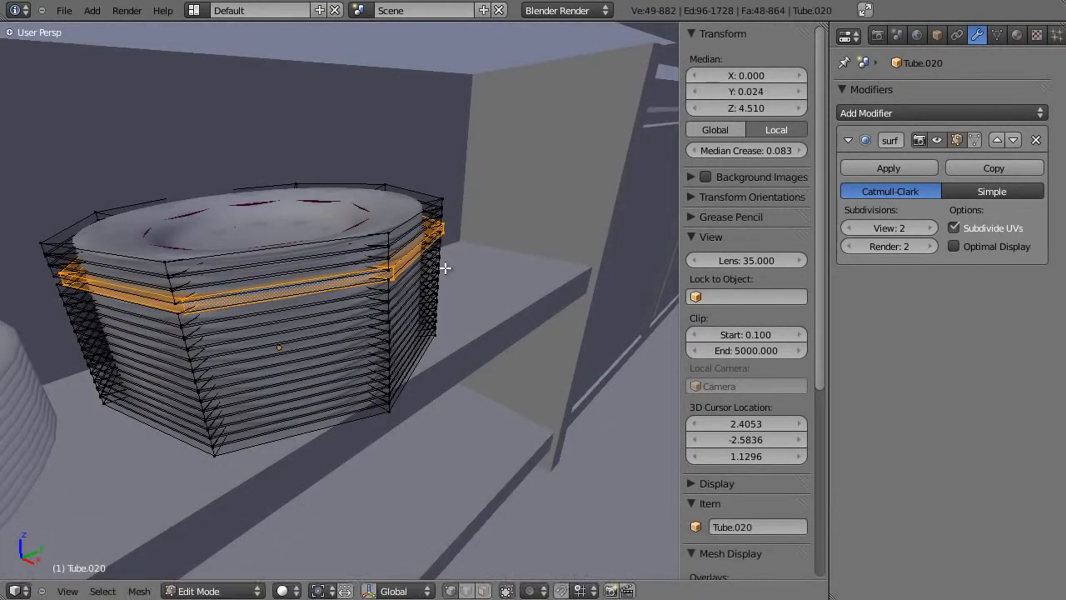
click(447, 269)
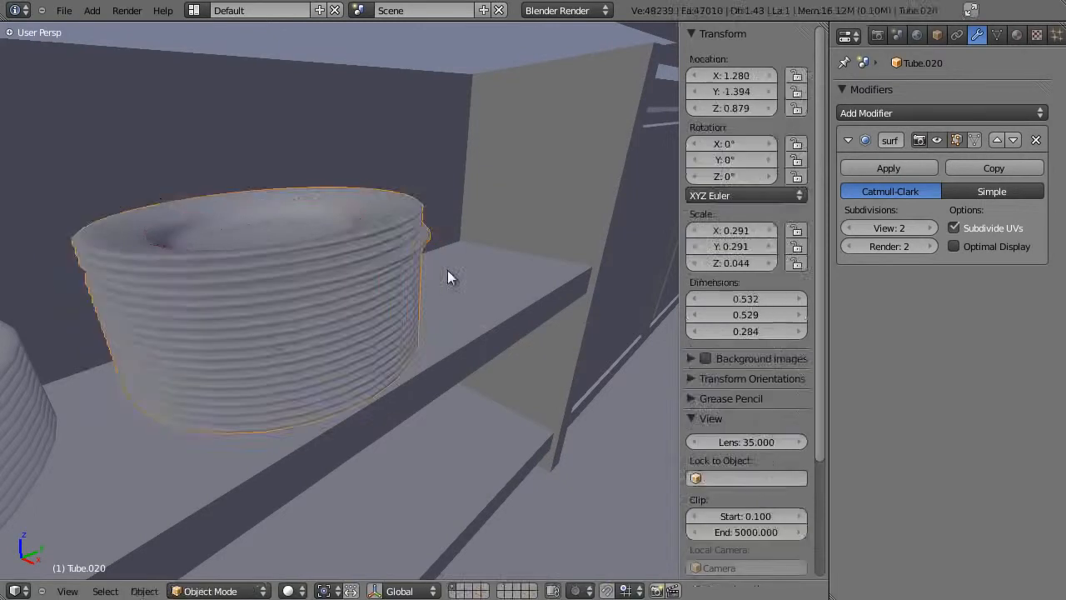
Select another whole plate lower in the stack and offset it to about X -0.051, Y 0.021
right_click(379, 305)
key(ctrl+l)
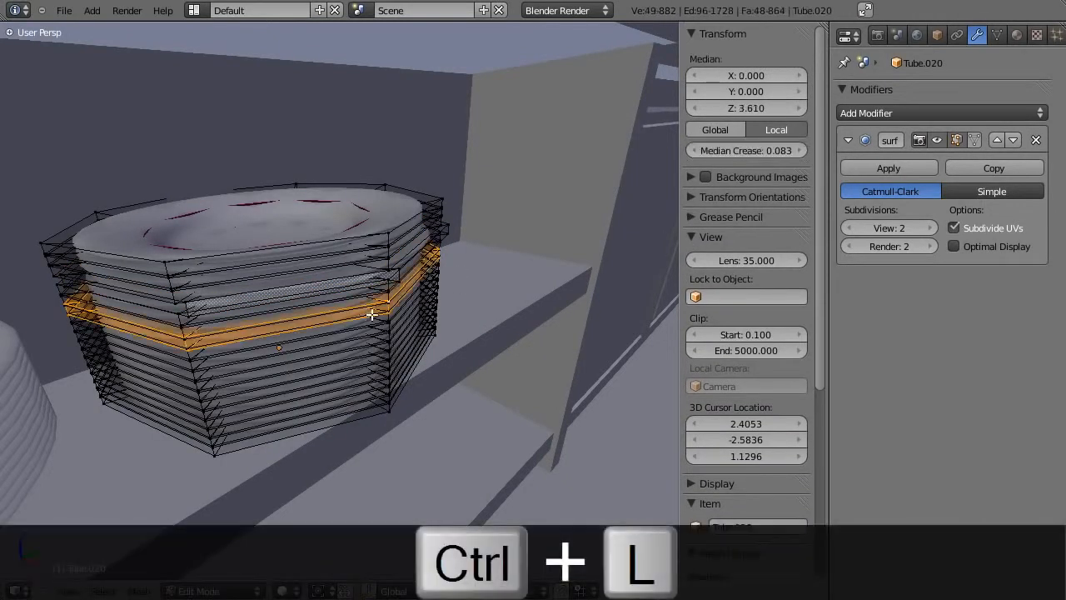
key(g)
key(y)
click(505, 277)
key(g)
key(x)
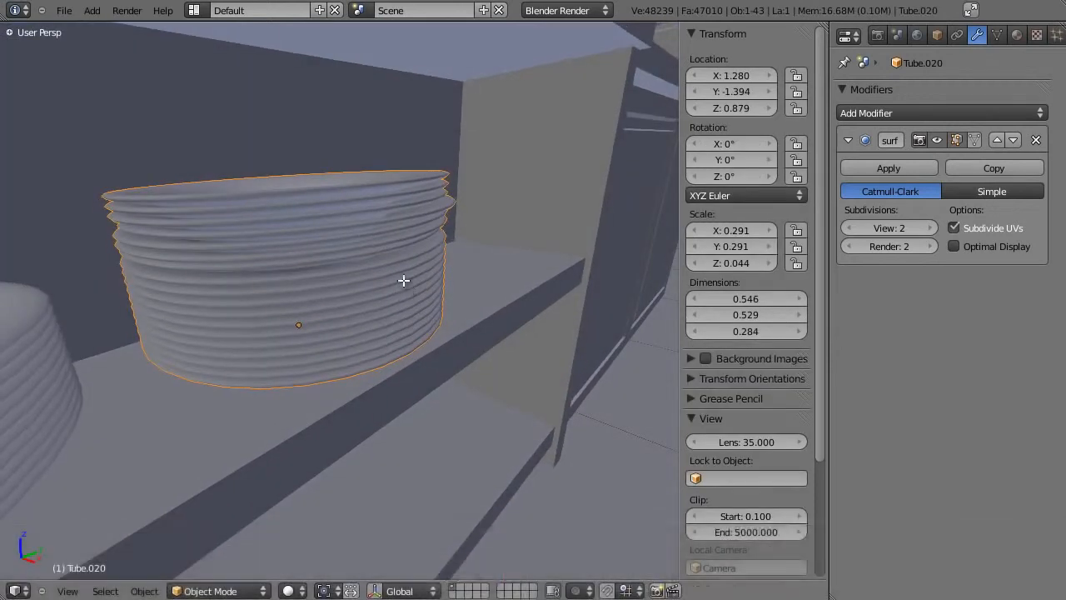
Select a whole plate around the middle of the stack and offset it to about X 0.038, Y 0.015
key(Tab)
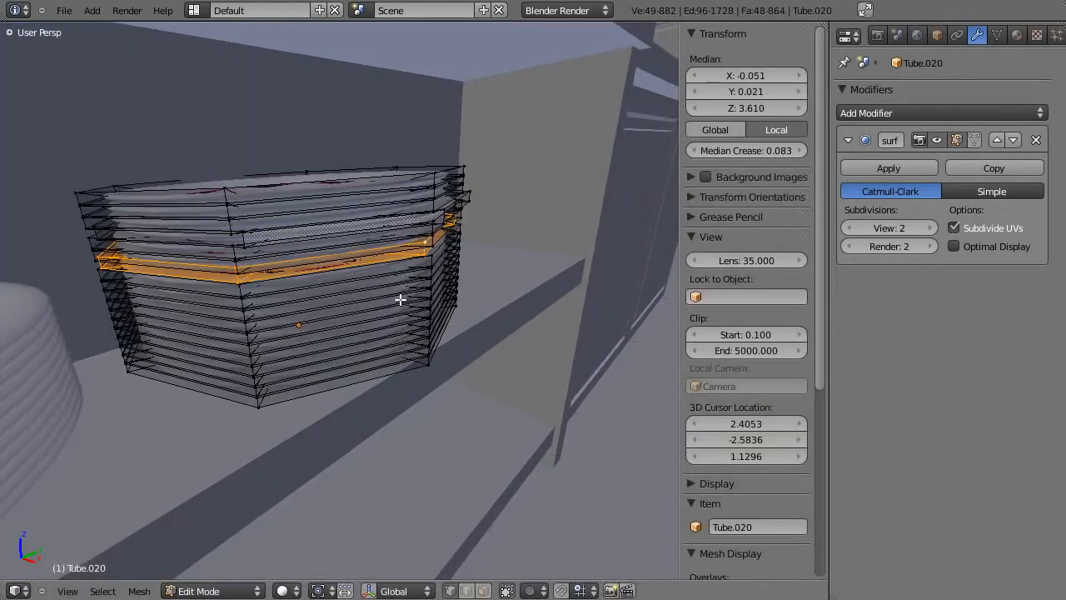
right_click(438, 305)
key(ctrl+l)
key(g)
key(x)
key(x)
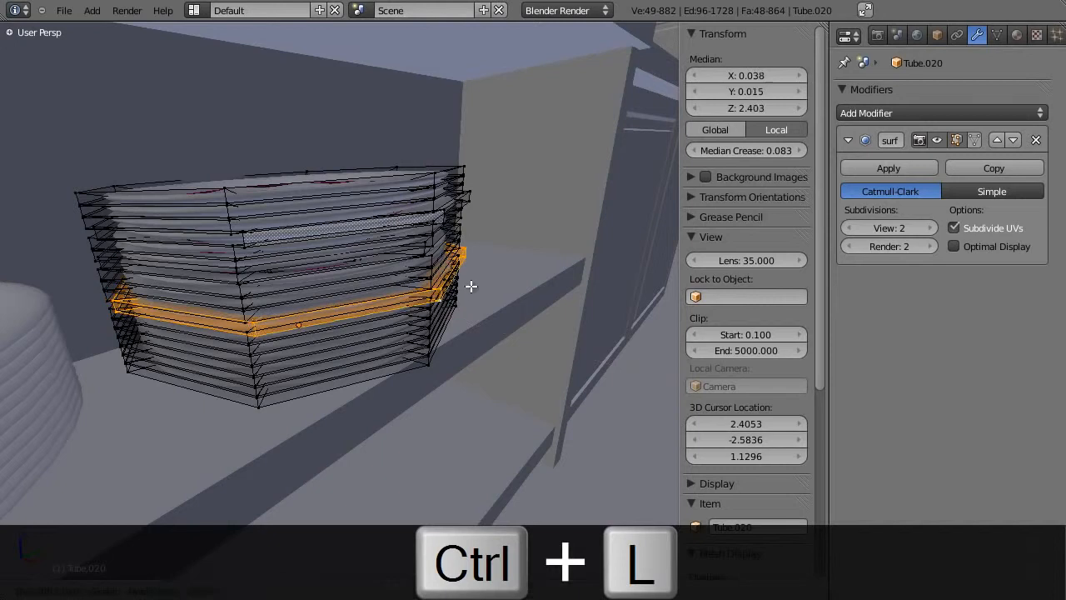
click(473, 284)
Select a whole plate in the lower part of the stack and offset it slightly along Y
right_click(425, 322)
key(ctrl+l)
key(g)
key(y)
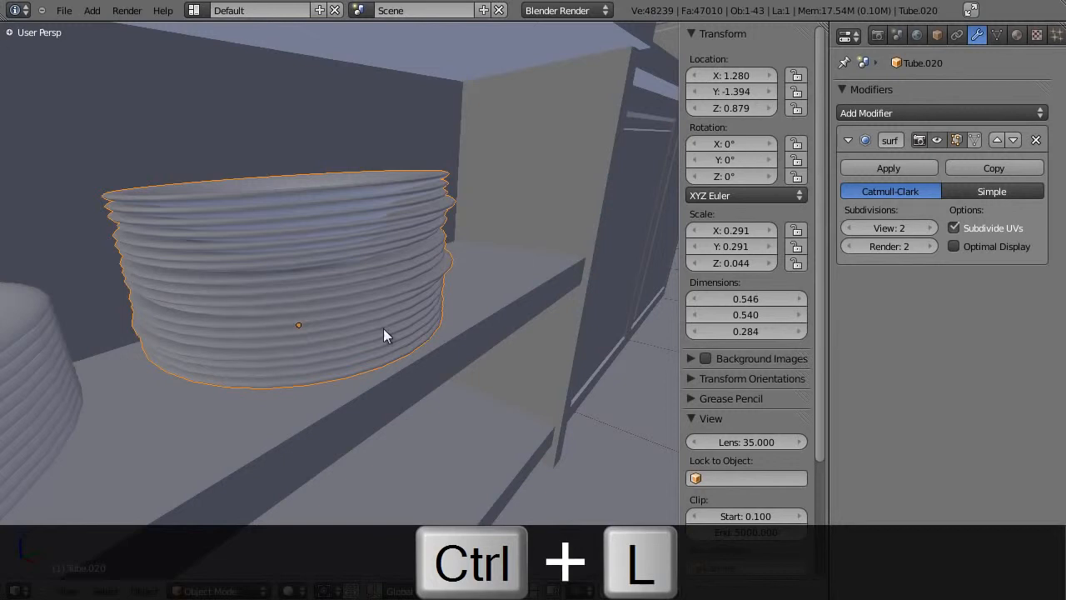
middle_drag(383, 328, 426, 324)
right_click(298, 302)
middle_drag(298, 301, 321, 305)
right_click(183, 279)
middle_drag(183, 279, 383, 339)
right_click(399, 305)
Show the scene in a wireframe orthographic top view and place the 3D cursor beside the plate stacks for a new mesh
scroll(380, 338, up, 1)
key(KP_7)
key(z)
key(KP_5)
click(509, 327)
key(shift+a)
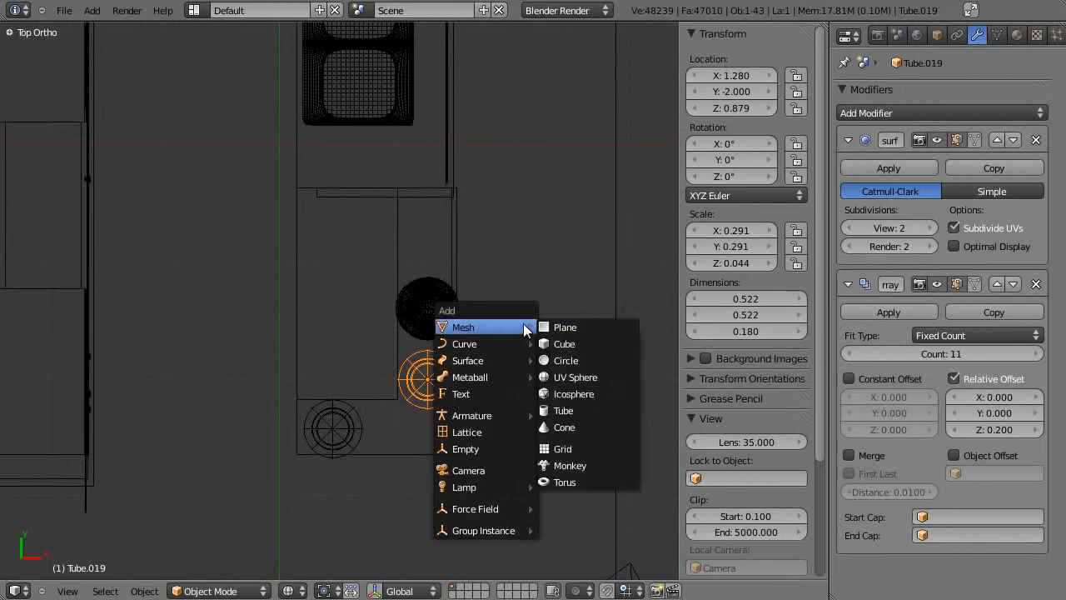
Check the metal bowls in the magazine.jpg reference photo and add a UV sphere at the 3D cursor
key(alt+Tab)
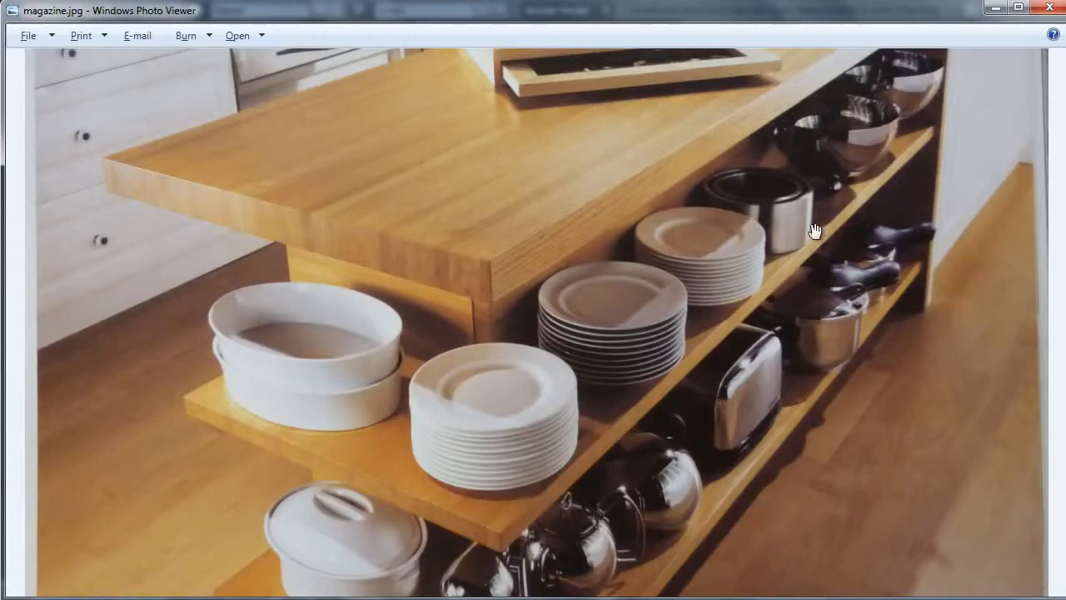
scroll(409, 419, down, 3)
scroll(454, 415, up, 5)
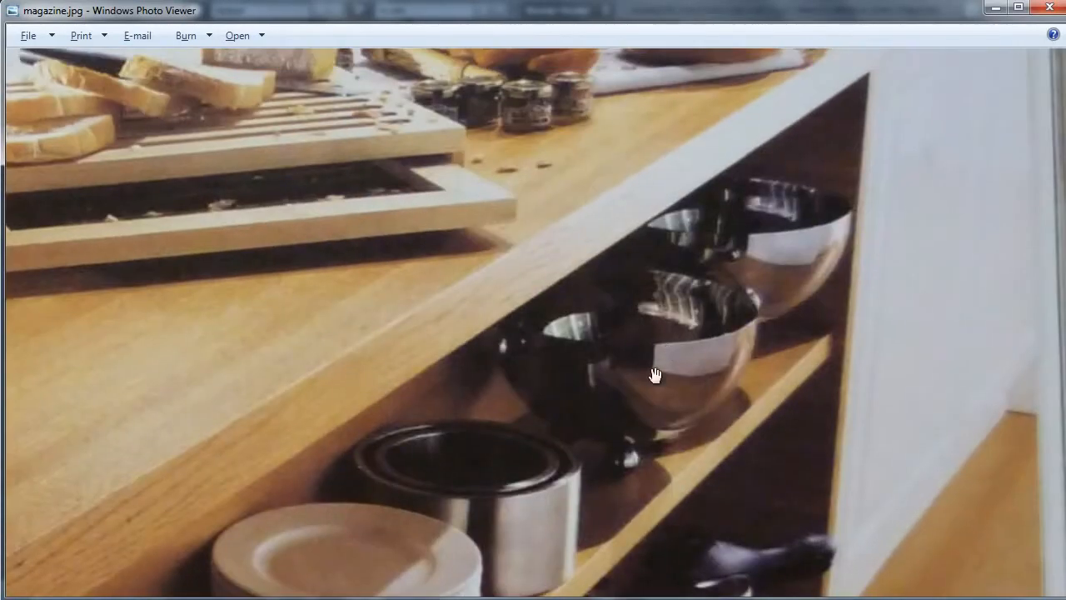
scroll(664, 398, down, 4)
key(alt+Tab)
key(shift+a)
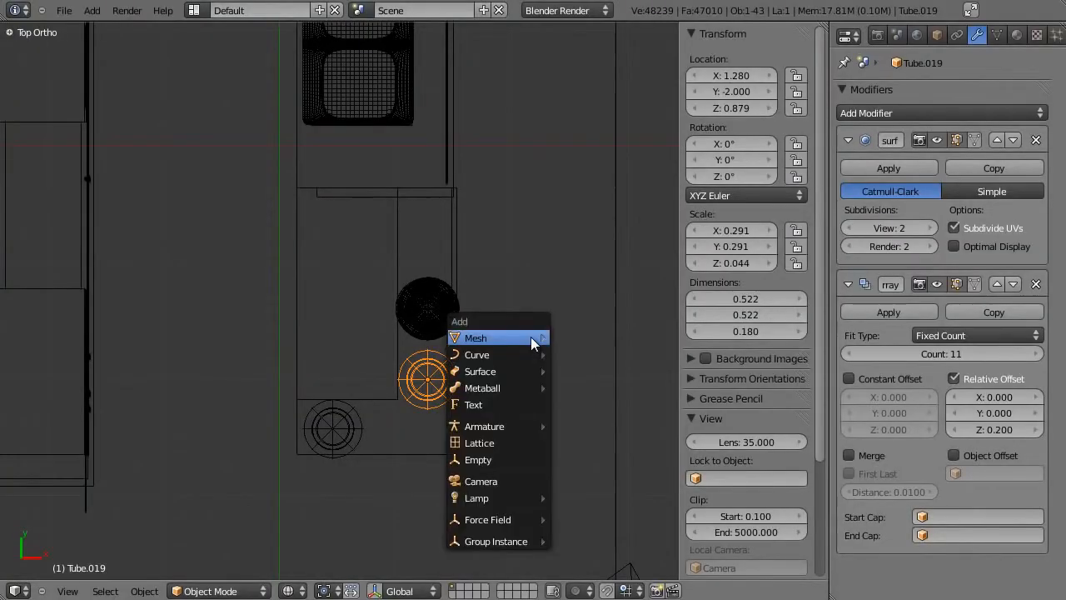
mouse_move(530, 337)
click(618, 386)
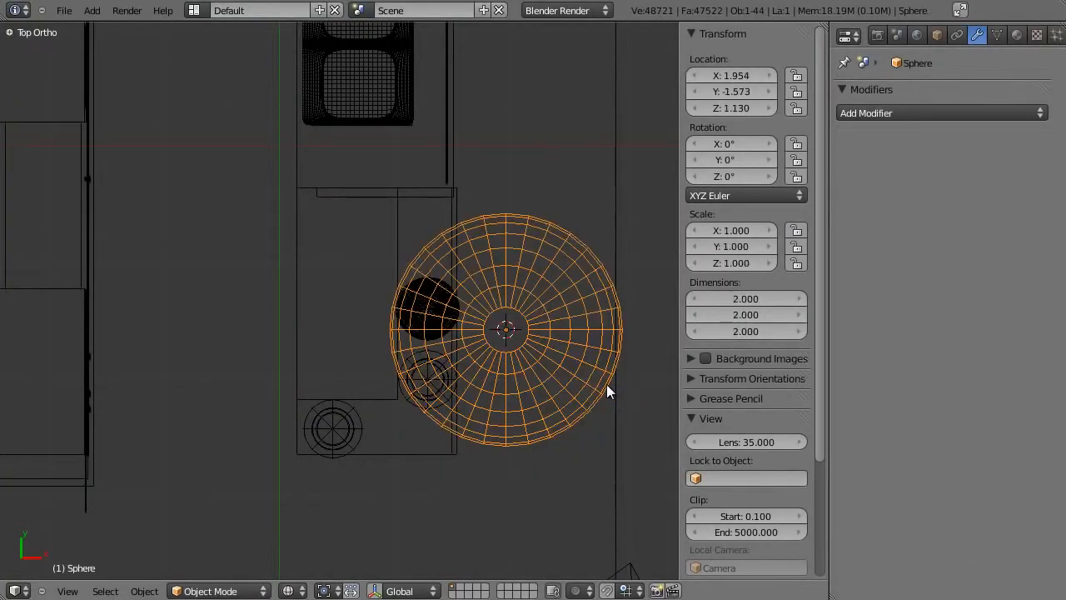
Delete the upper half of the sphere's vertices in front view to leave an open bowl shape
key(KP_1)
key(Tab)
key(a)
key(b)
drag(309, 90, 673, 216)
key(x)
click(673, 216)
Scale the half-sphere bowl object down to about 0.298
key(Tab)
scroll(568, 290, down, 2)
key(s)
click(499, 285)
Raise the whole bowl mesh along Z in Edit Mode so its base sits just above the object origin
scroll(483, 292, up, 5)
key(Tab)
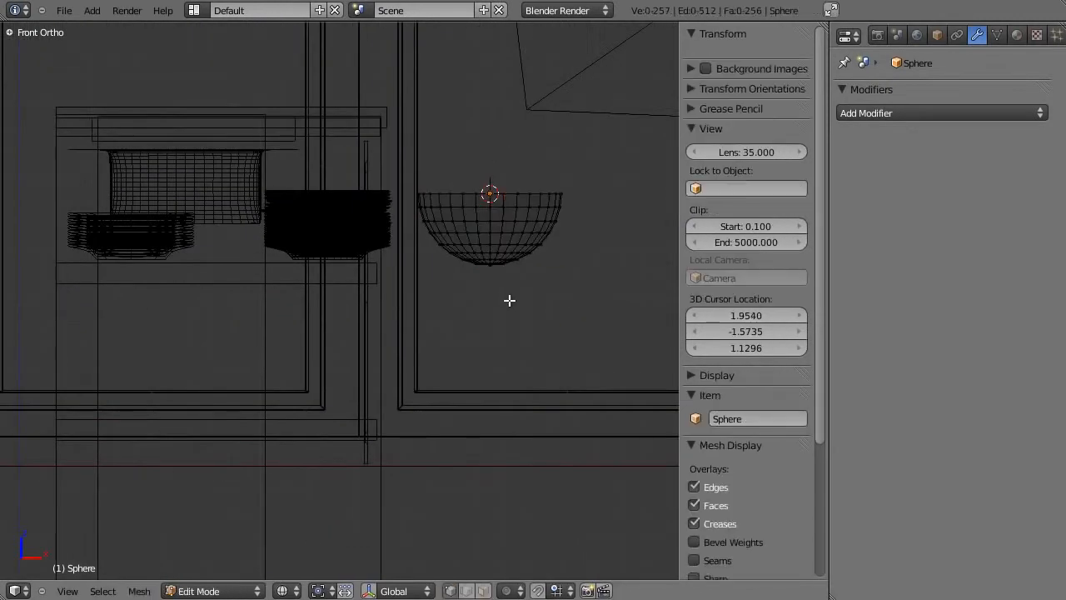
middle_drag(510, 309, 509, 283)
key(a)
key(g)
key(z)
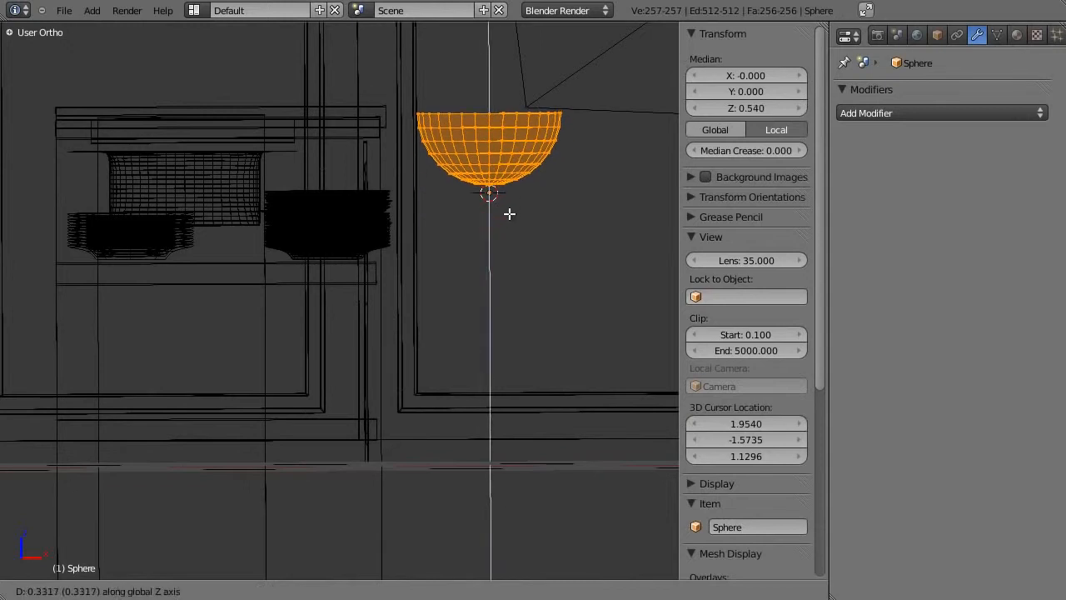
click(502, 206)
key(KP_7)
key(Tab)
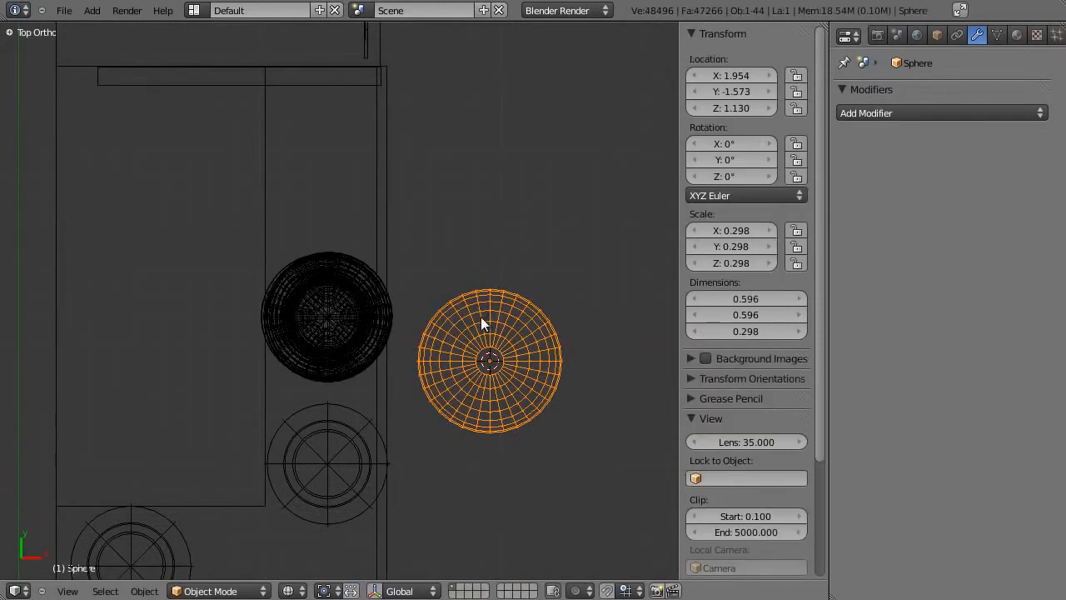
Add a second UV sphere at the 3D cursor with 8 segments and 8 rings for the bowl's foot
key(shift+a)
mouse_move(483, 318)
click(557, 369)
text(t)
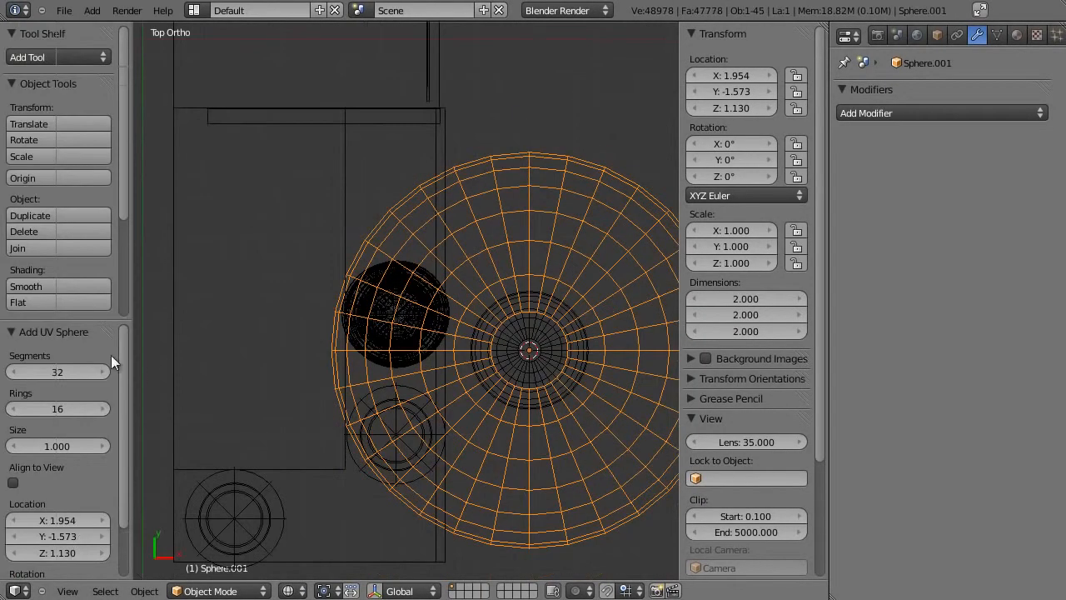
text(8)
key(Tab)
text(8)
key(Return)
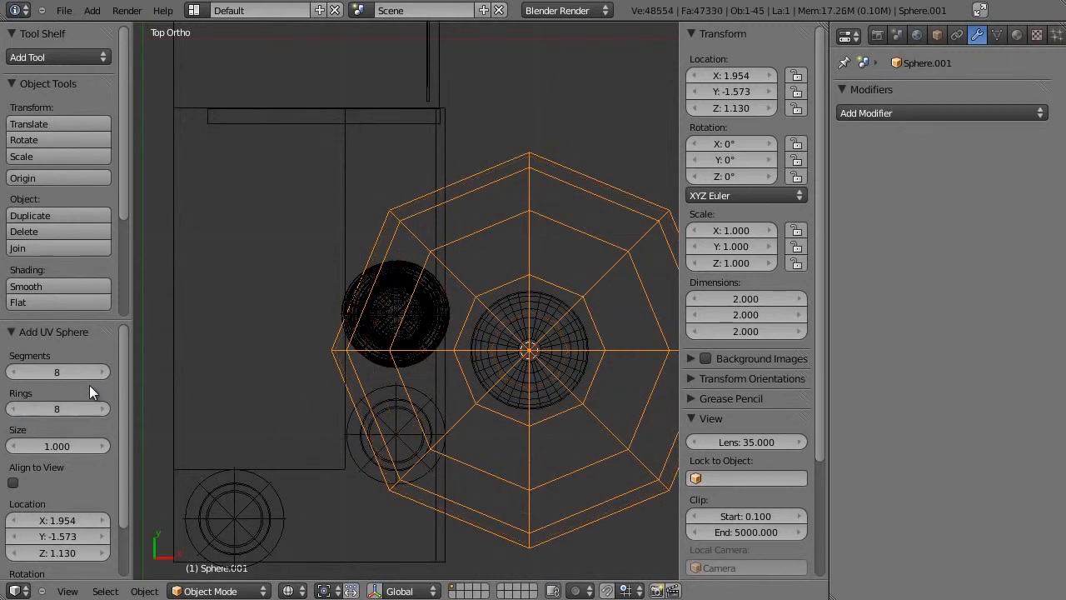
Scale the low-poly sphere's mesh down to a small foot about 0.093 across
key(Tab)
scroll(573, 430, down, 4)
key(Tab)
key(t)
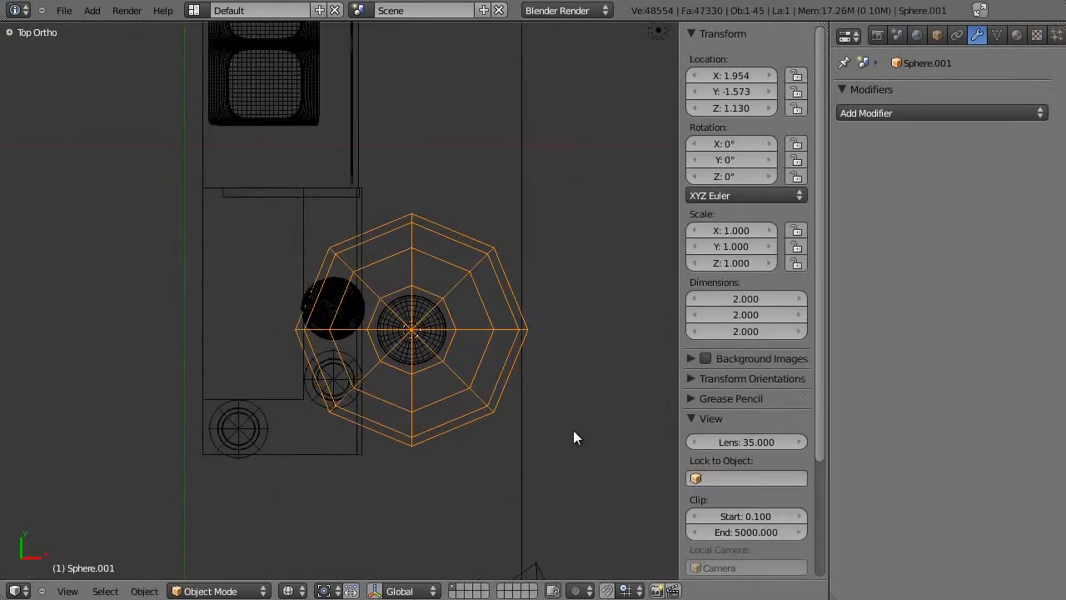
scroll(573, 430, up, 5)
key(Tab)
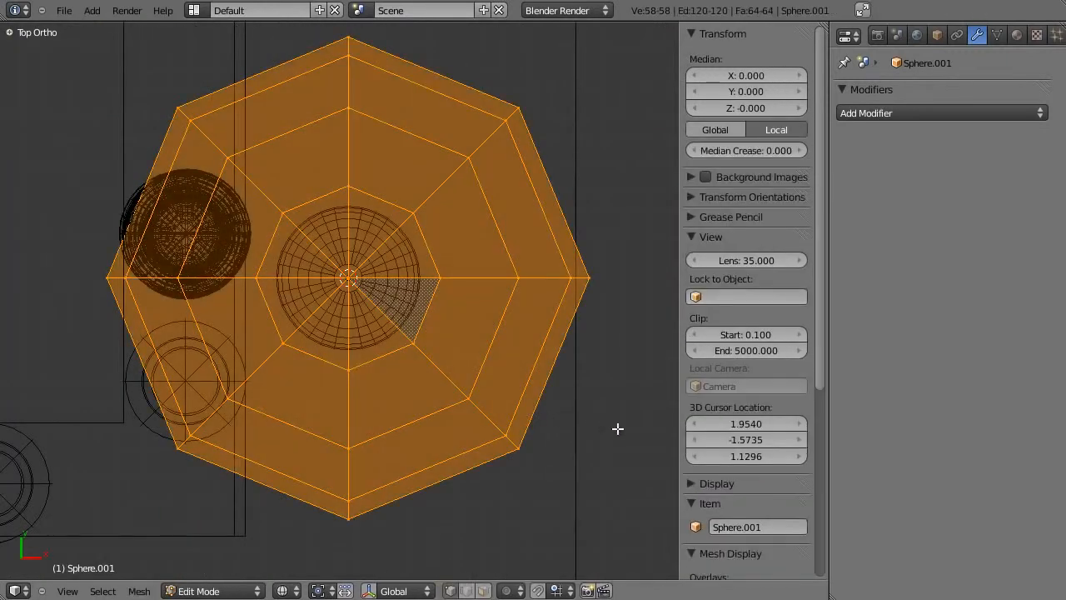
key(a)
key(a)
key(s)
click(408, 317)
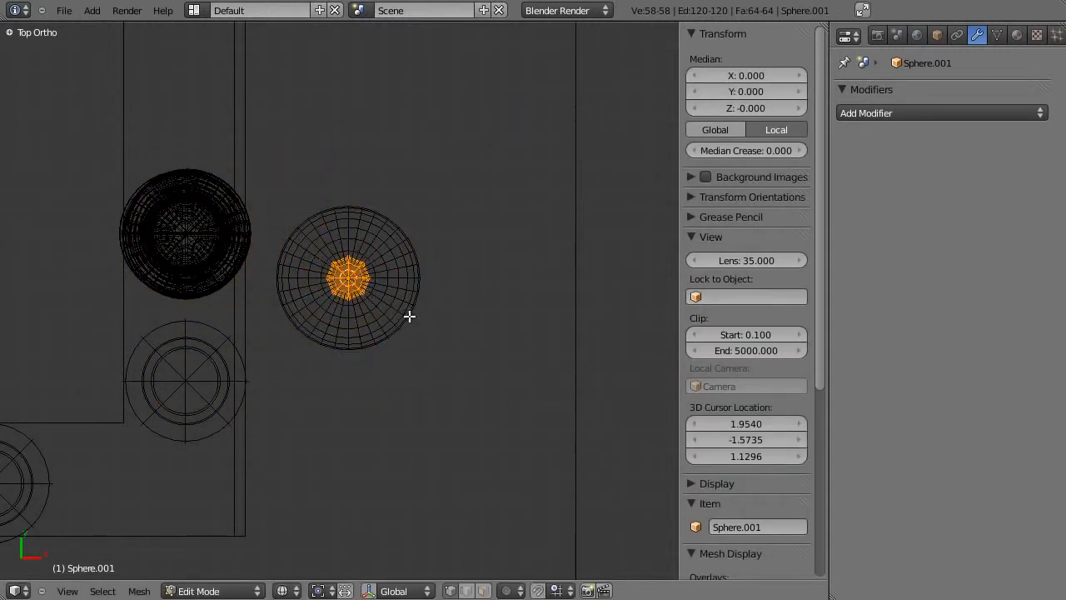
scroll(408, 316, up, 4)
key(s)
click(444, 311)
Move the foot's mesh away from its origin to about X -0.126, Y 0.178 under the bowl
key(g)
click(373, 207)
key(Tab)
mouse_move(363, 261)
middle_down()
mouse_move(349, 192)
mouse_move(357, 281)
mouse_move(339, 170)
mouse_move(352, 212)
middle_up()
key(z)
key(z)
Add a Mirror modifier to the foot with both the X and Y axes enabled
click(872, 115)
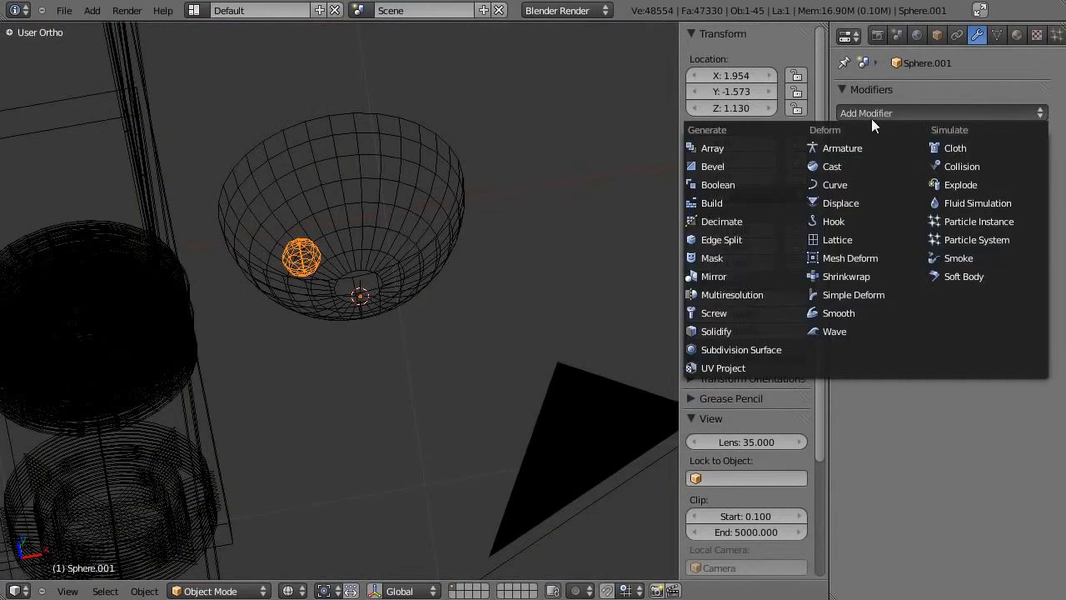
click(738, 278)
click(858, 248)
key(z)
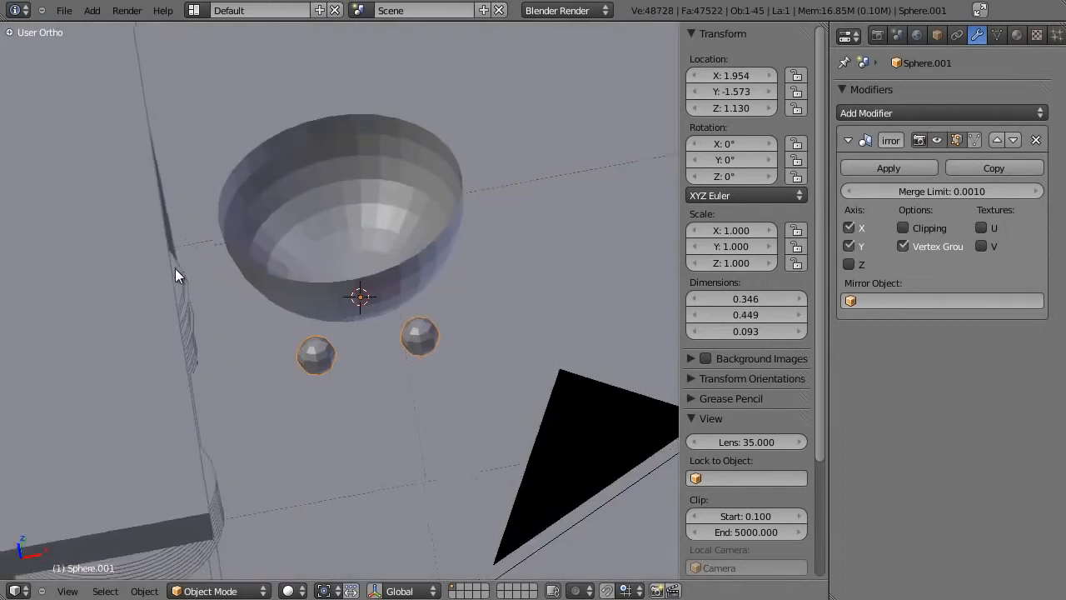
Move the foot's mesh along Y to about 0.144 so the mirrored feet are more evenly spaced
key(z)
middle_drag(175, 255, 450, 358)
key(KP_7)
key(KP_Decimal)
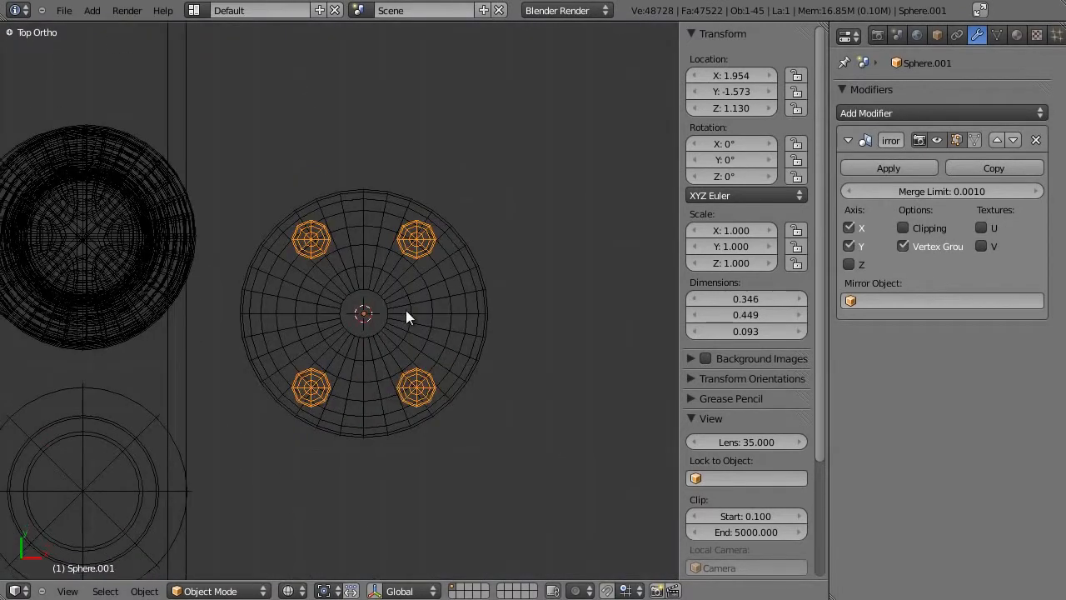
key(Tab)
key(a)
key(a)
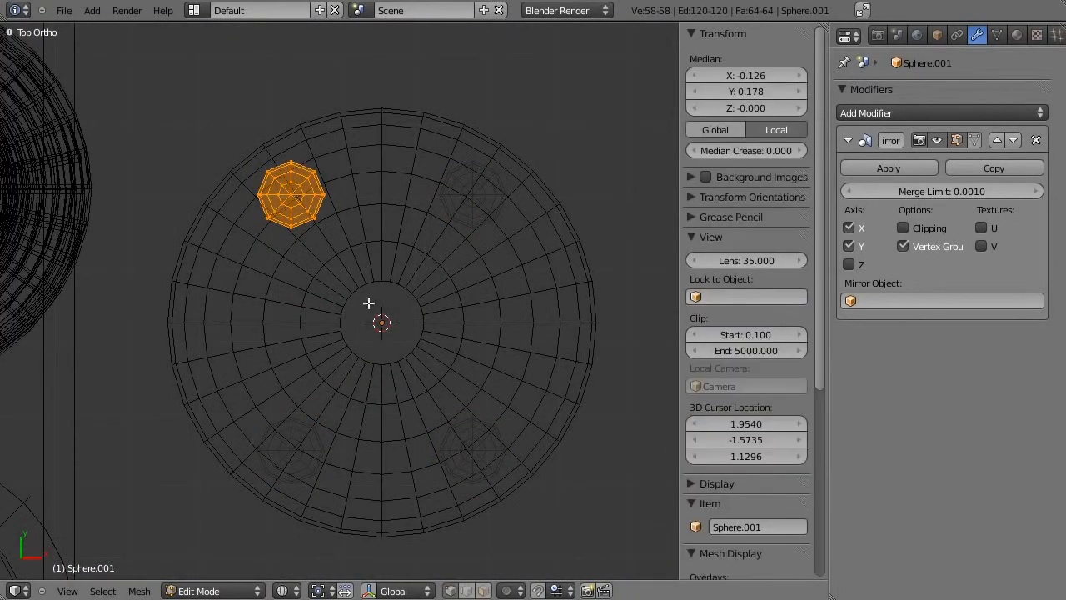
key(g)
key(y)
click(371, 300)
key(Tab)
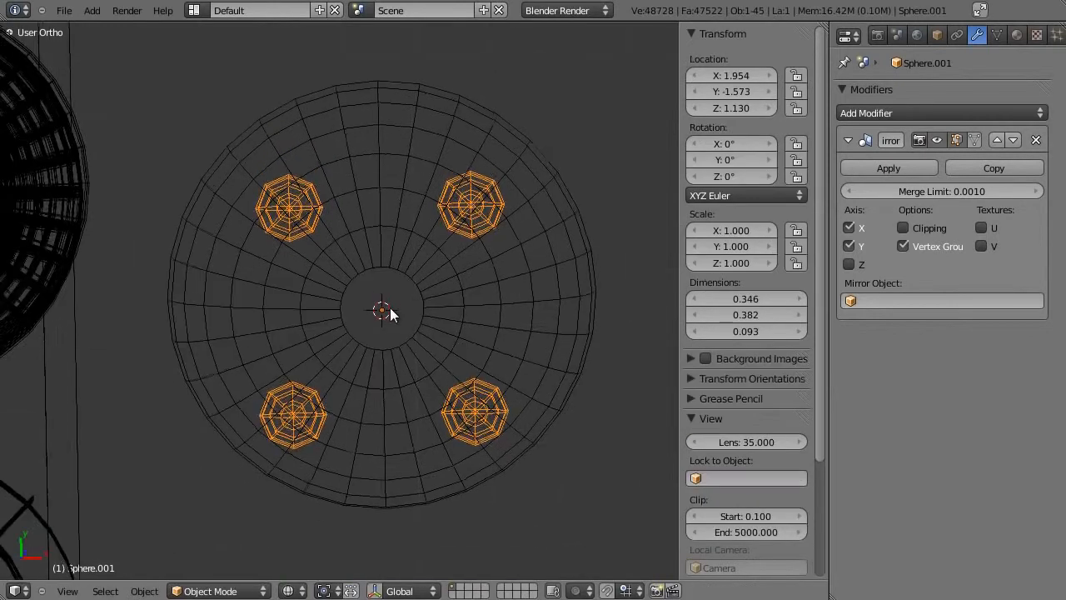
Raise the feet object along Z to about 1.181 so the feet meet the bowl's underside
right_click(405, 309)
key(z)
key(z)
right_click(300, 228)
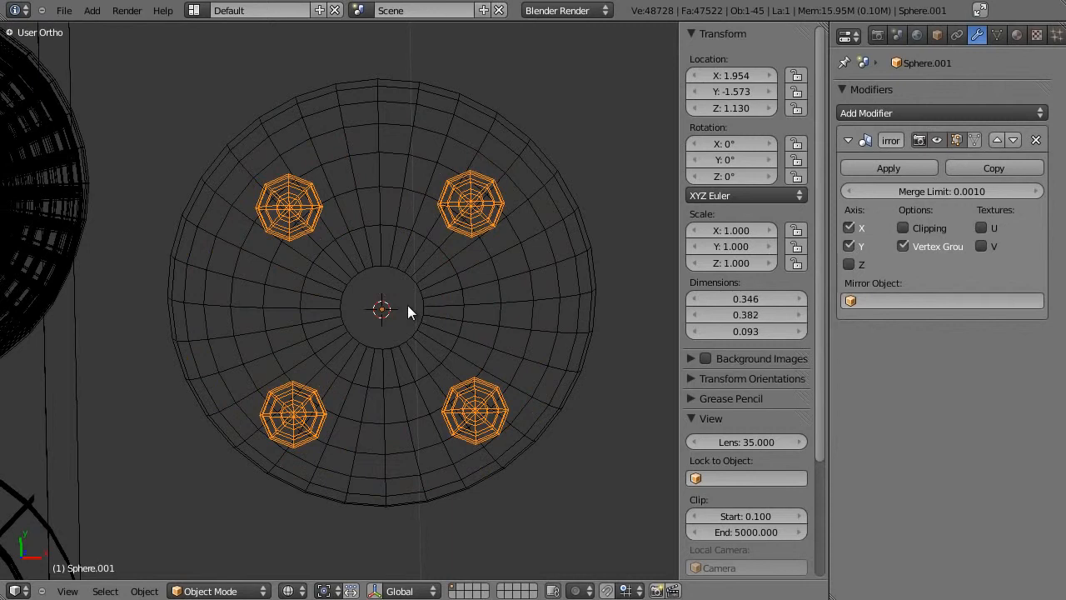
key(KP_7)
key(Tab)
key(z)
middle_drag(505, 291, 343, 274)
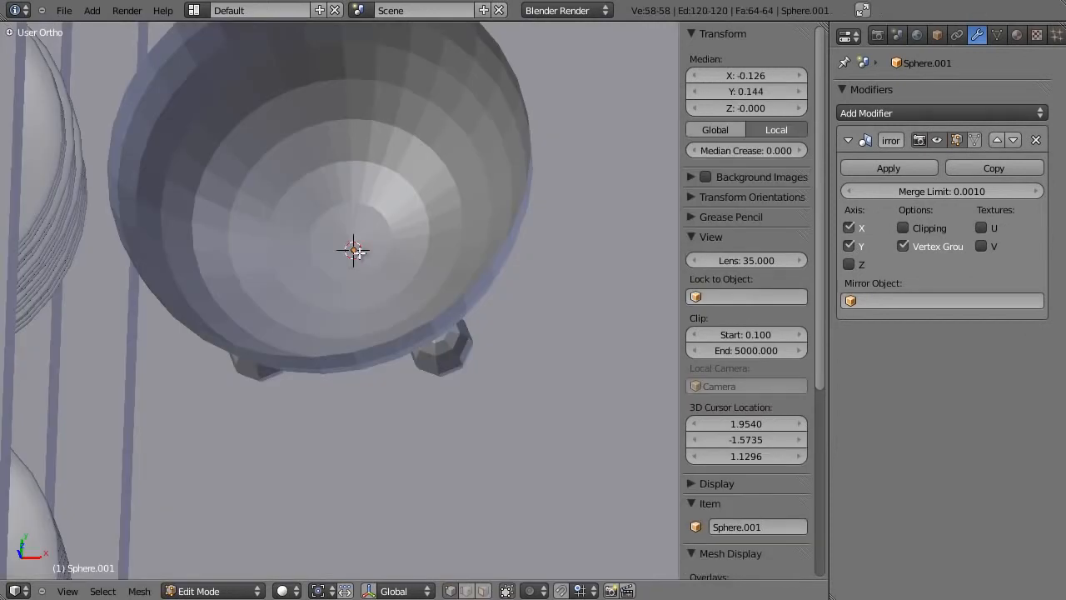
key(Tab)
key(g)
key(z)
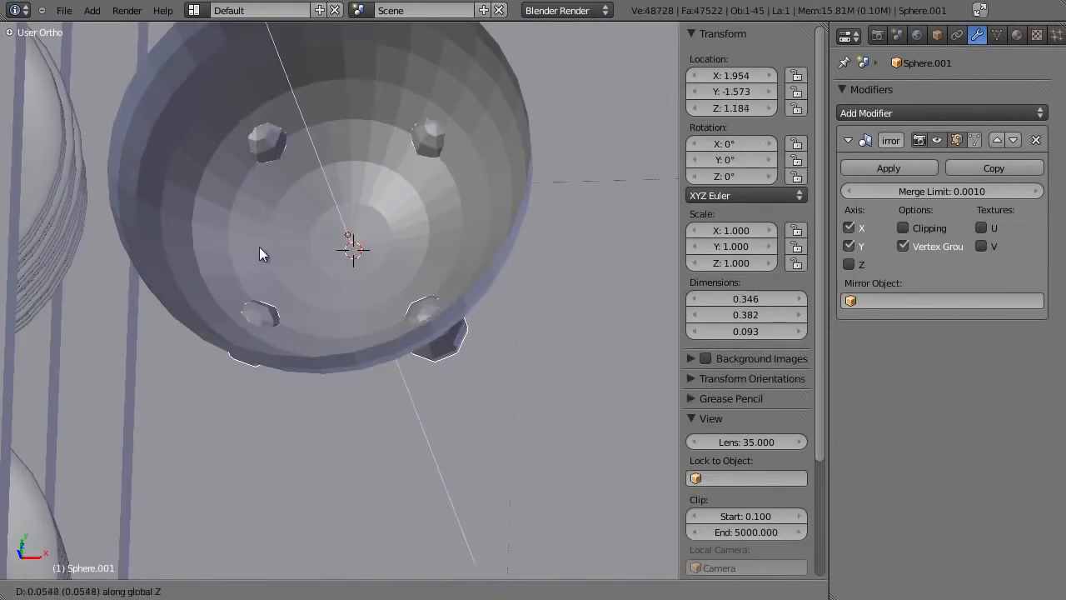
click(245, 245)
key(KP_7)
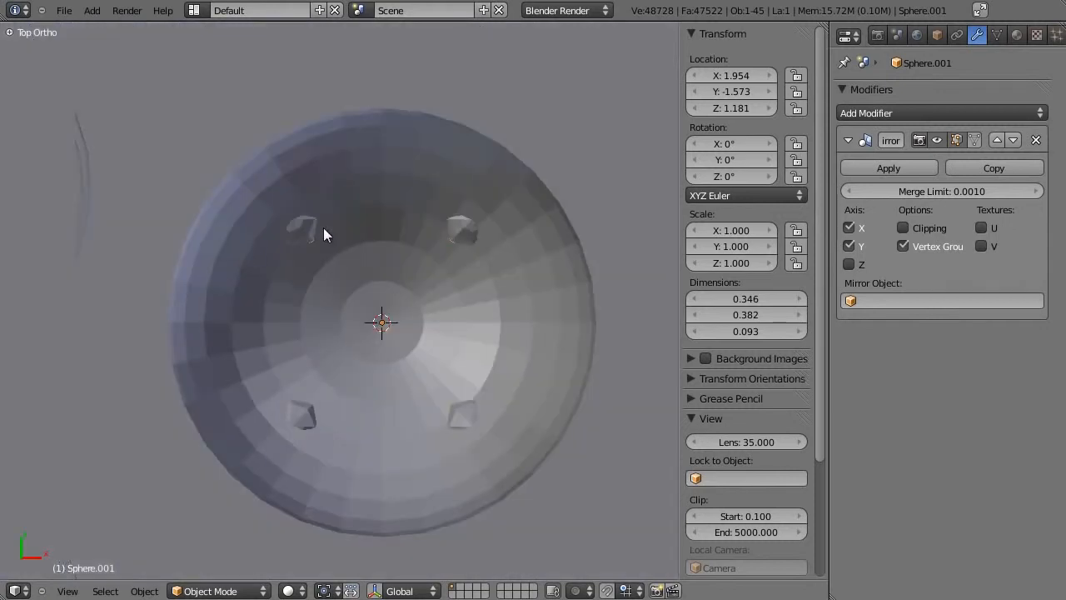
Apply smooth shading to both the feet and the bowl
key(Tab)
key(Tab)
scroll(426, 350, down, 5)
middle_drag(426, 349, 351, 323)
scroll(329, 227, up, 3)
key(t)
click(46, 286)
right_click(422, 266)
click(78, 287)
key(t)
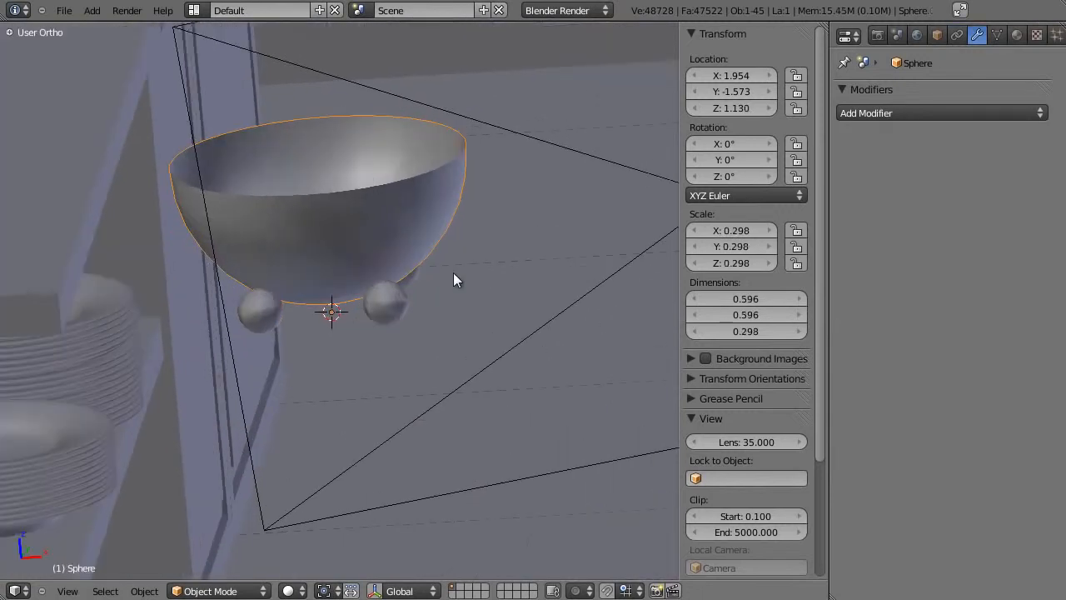
Parent the feet to the bowl and test the link with a cancelled move of the bowl
right_click(395, 296)
shift+right_click(369, 235)
key(ctrl+p)
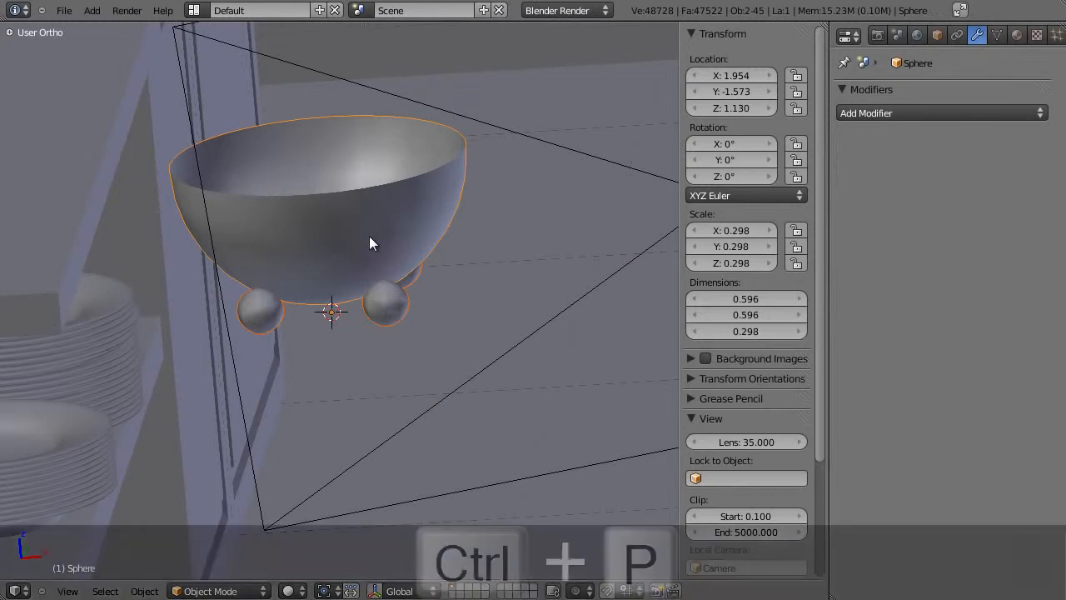
click(370, 236)
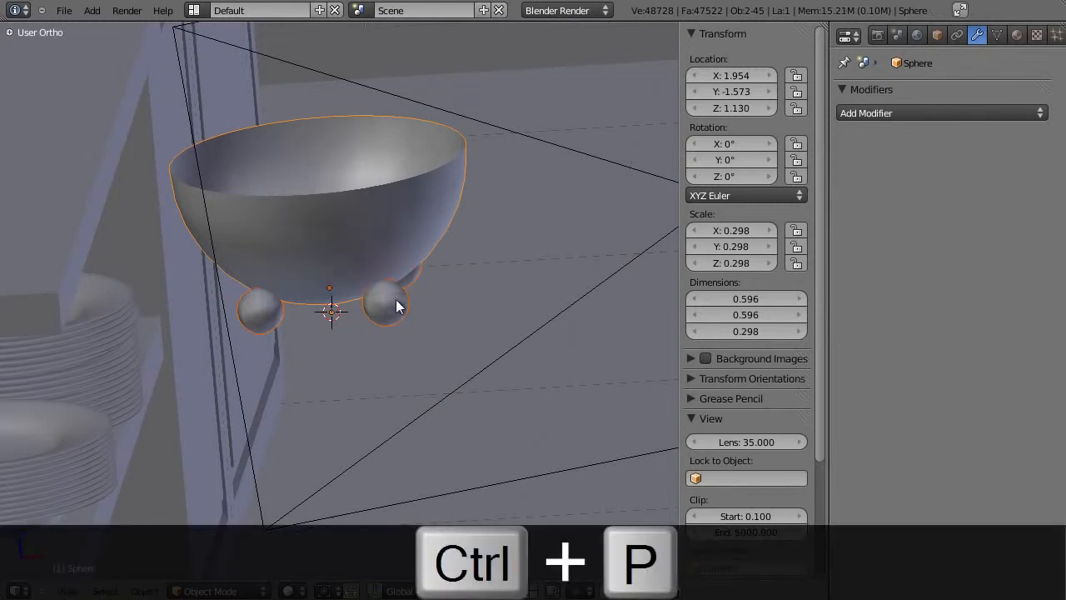
right_click(355, 214)
key(g)
right_click(501, 194)
Scale the bowl to about 0.176 and place it at about X 1.292, Y -0.917 beside the plate stacks
key(KP_7)
key(z)
scroll(455, 385, down, 6)
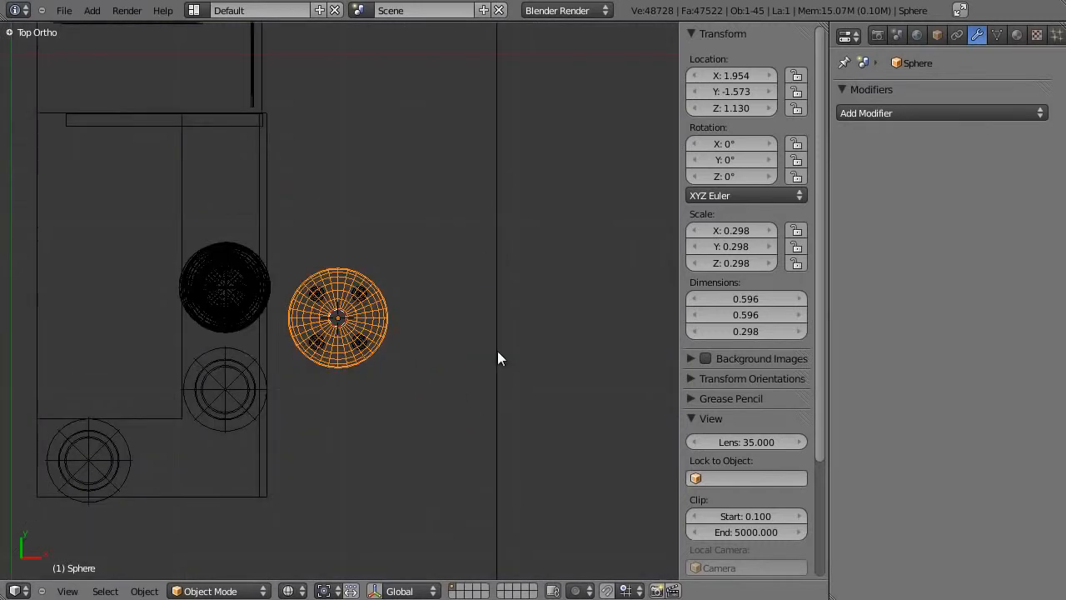
key(s)
click(395, 305)
key(g)
click(294, 209)
key(s)
click(344, 234)
key(g)
click(353, 237)
Lower the bowl along Z to about 0.841 so its feet rest on the island shelf
key(KP_1)
key(z)
mouse_move(344, 240)
middle_down()
mouse_move(338, 265)
mouse_move(308, 275)
middle_up()
scroll(308, 275, up, 5)
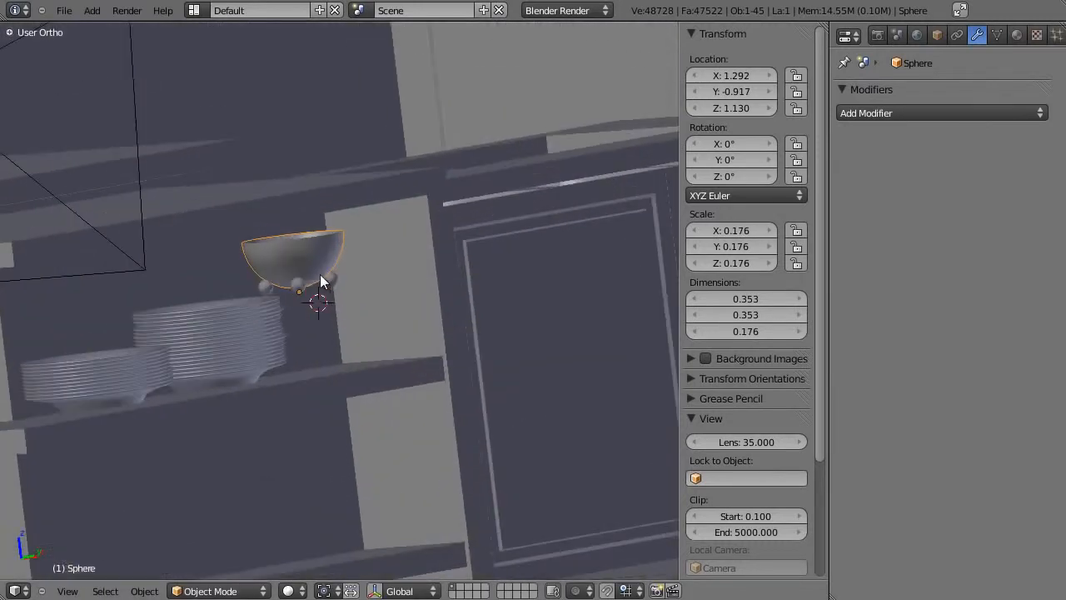
key(g)
key(z)
click(341, 395)
Duplicate the bowl without its feet along Y, farther down the shelf
mouse_move(341, 395)
middle_down()
mouse_move(327, 394)
mouse_move(348, 391)
middle_up()
key(shift+d)
key(y)
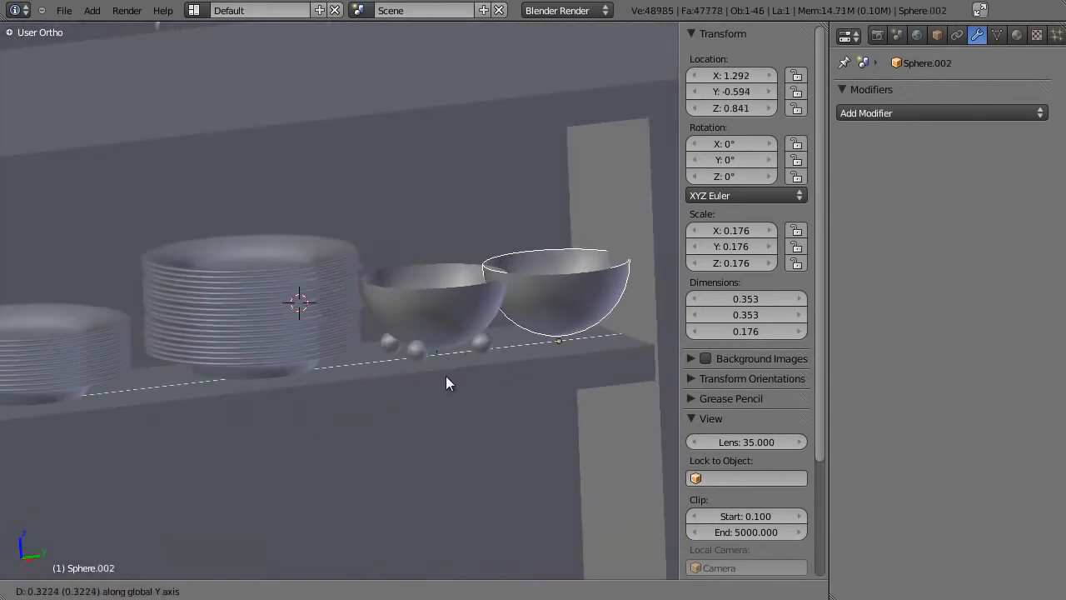
click(433, 380)
Move the two neighbouring plate stacks together along Y, away from the bowls
scroll(338, 344, down, 3)
shift+middle_drag(338, 345, 409, 329)
right_click(258, 312)
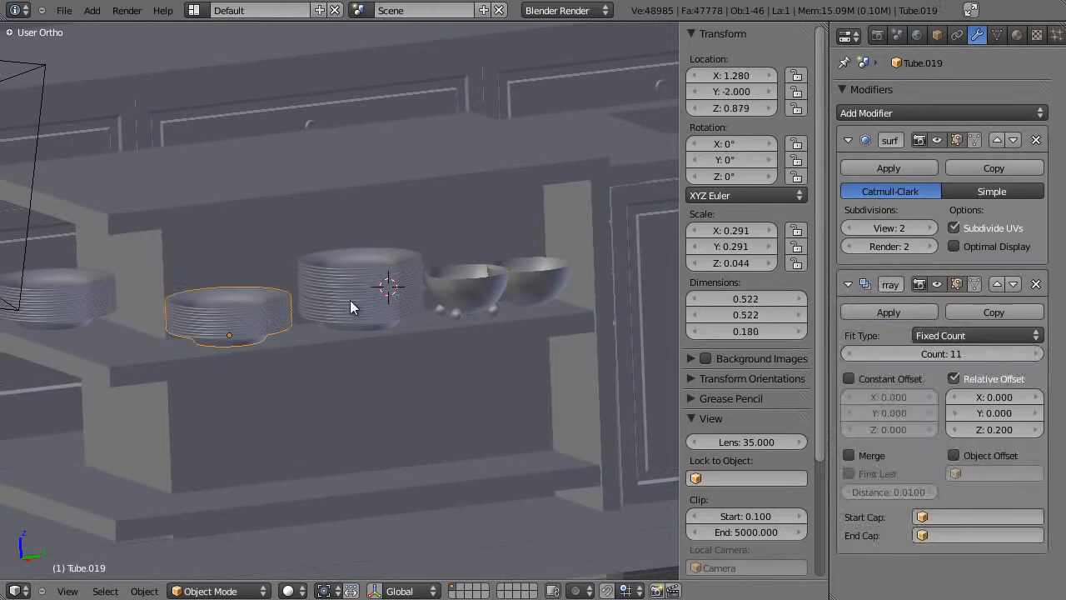
shift+right_click(349, 299)
key(g)
key(y)
click(299, 313)
Move the footed bowl along Y to about -1.116, closer to the tall plate stack
right_click(437, 288)
key(g)
key(y)
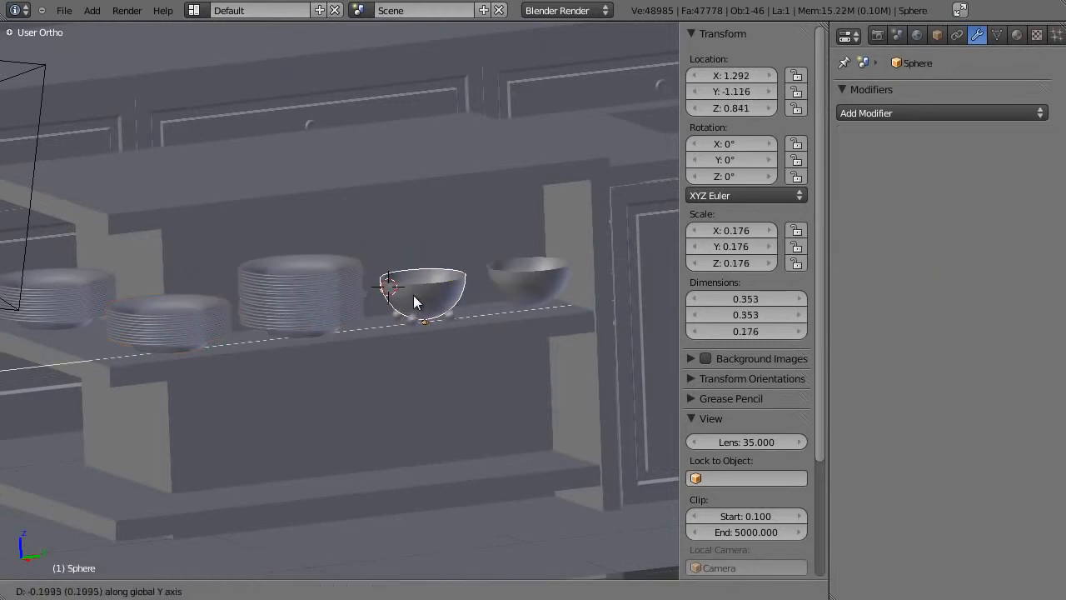
click(413, 295)
Delete the footless bowl copy and duplicate the bowl together with its feet along Y on the shelf
right_click(521, 265)
key(Delete)
right_click(451, 310)
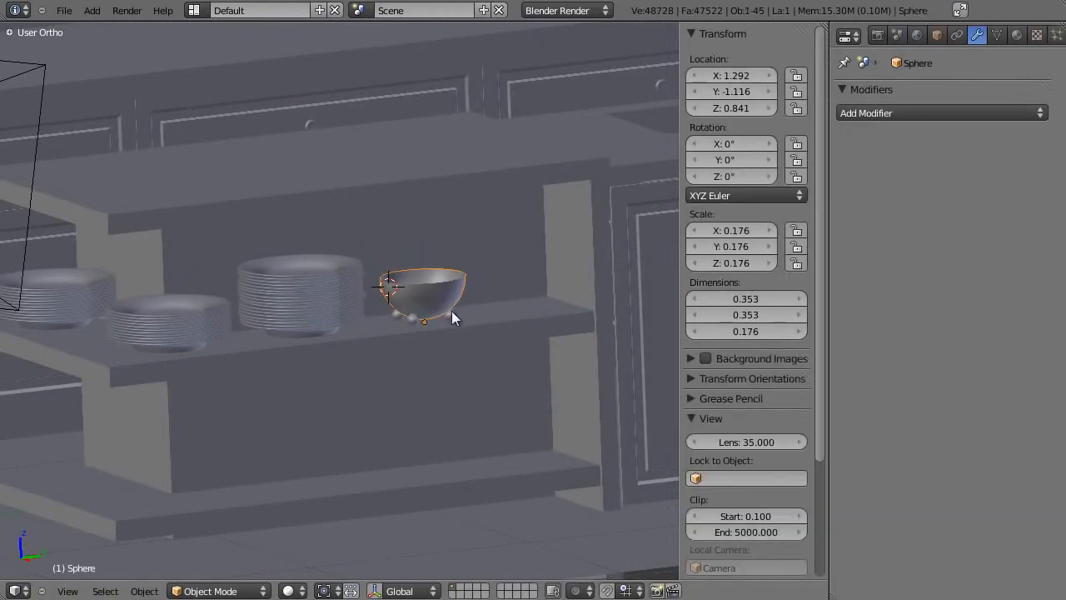
key(shift+d)
key(y)
click(532, 290)
right_click(455, 289)
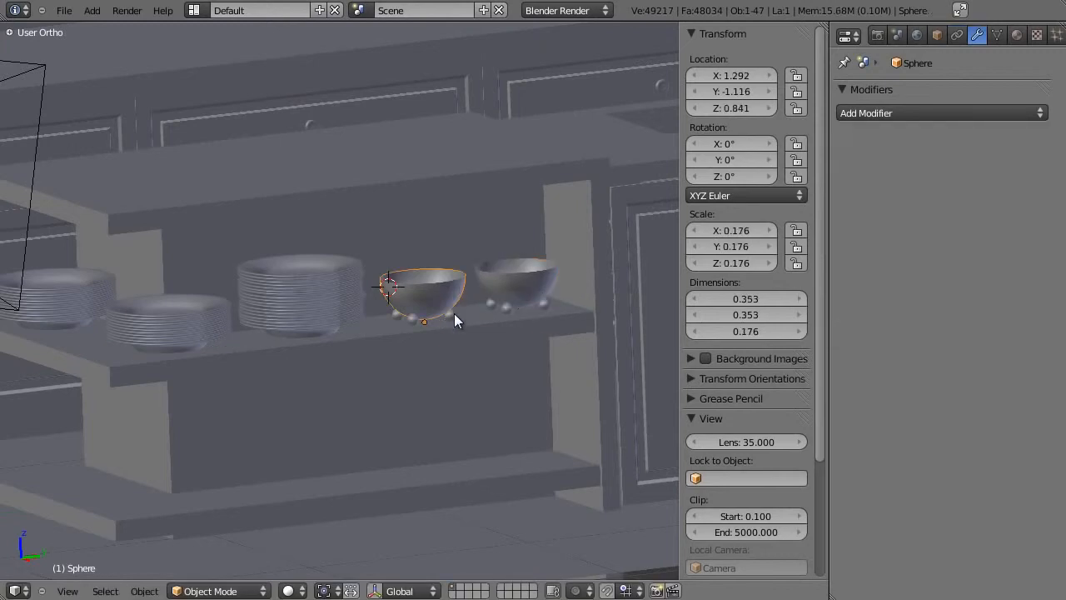
shift+right_click(452, 313)
key(shift+d)
click(475, 263)
key(x)
click(473, 265)
Enlarge the bowl next to the tall plate stack together with its ball feet, and save the file
right_click(436, 291)
shift+right_click(414, 316)
key(s)
click(506, 264)
scroll(500, 269, down, 3)
key(a)
middle_drag(406, 313, 334, 369)
key(ctrl+s)
click(340, 338)
Switch to the finished kitchen scene and examine the plates, pots and teapots arranged on its shelves
scroll(347, 329, up, 4)
scroll(367, 333, down, 5)
scroll(333, 369, up, 6)
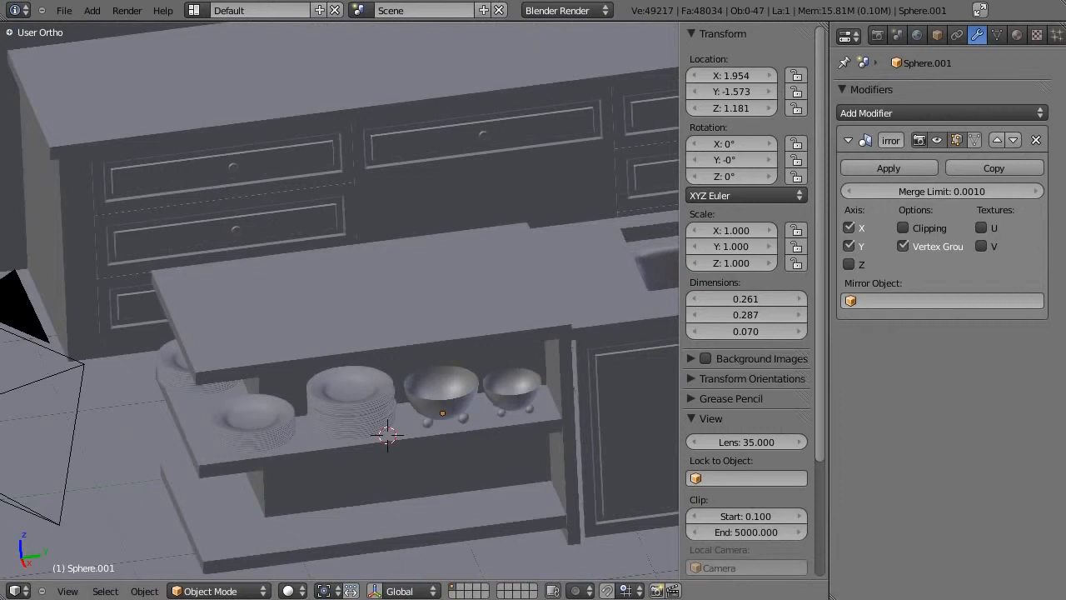
mouse_move(368, 598)
click(625, 587)
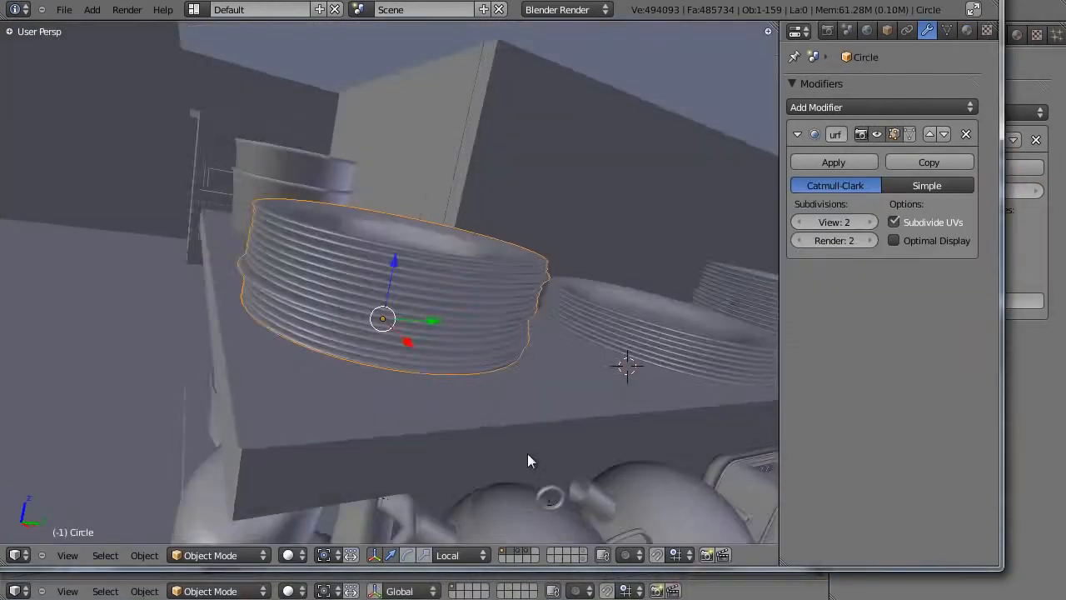
scroll(465, 401, down, 3)
middle_drag(466, 401, 369, 187)
right_click(671, 367)
scroll(230, 394, down, 1)
middle_drag(212, 393, 358, 340)
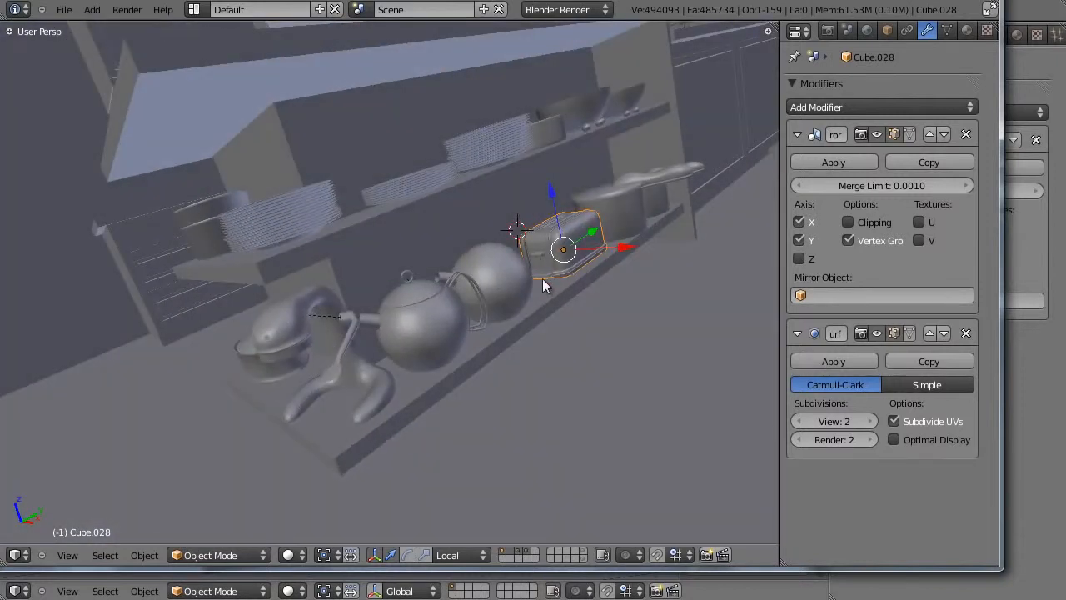
Return to the scene in progress, check its layout from above, and examine the two stove pots in magazine.jpg
key(alt+Tab)
scroll(399, 308, down, 3)
middle_drag(400, 308, 455, 284)
scroll(454, 284, up, 3)
shift+middle_drag(321, 248, 321, 429)
scroll(376, 336, down, 3)
key(KP_7)
scroll(302, 285, down, 4)
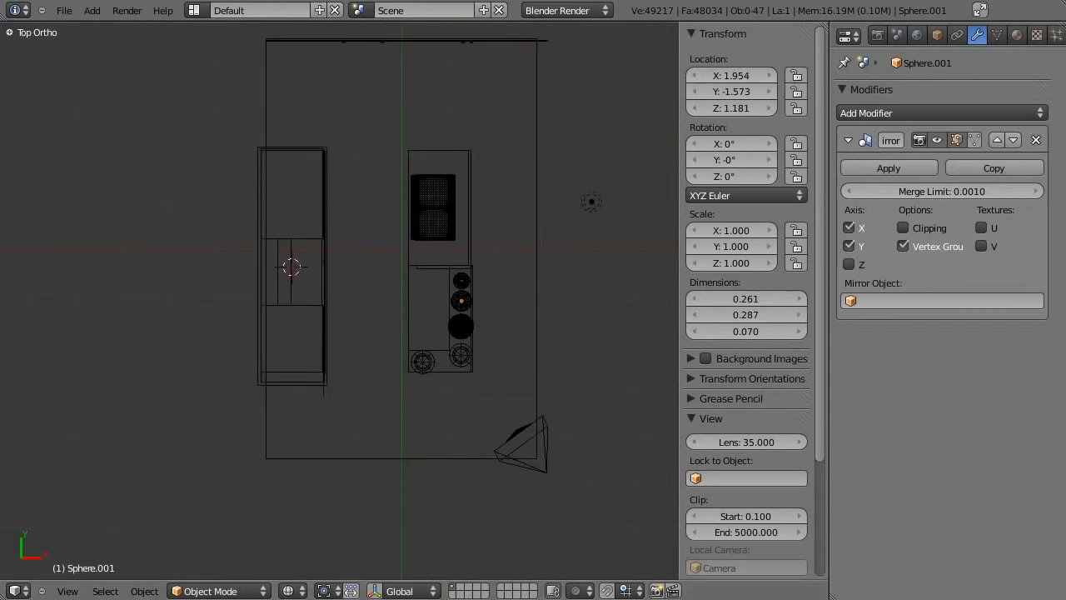
key(alt+Tab)
scroll(395, 314, up, 4)
drag(266, 326, 406, 338)
key(alt+Tab)
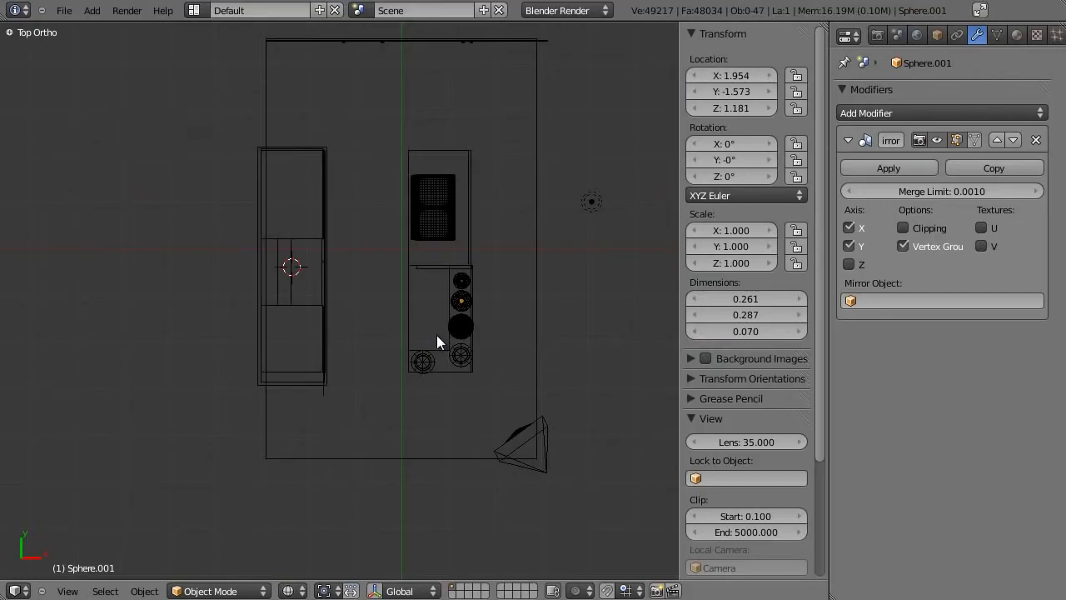
scroll(323, 304, up, 5)
key(Tab)
key(alt+Tab)
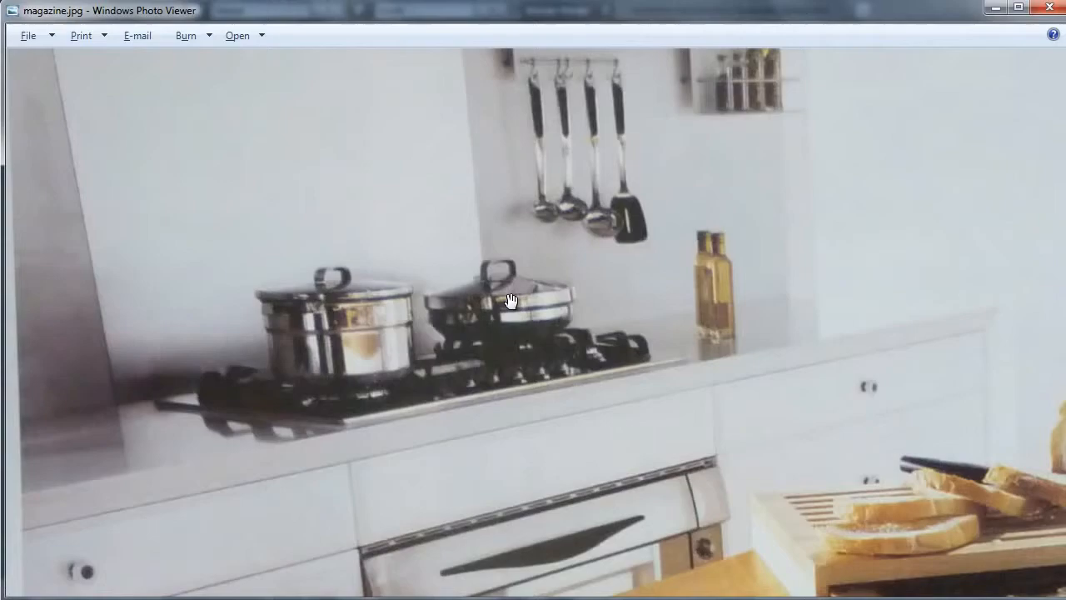
scroll(374, 385, up, 3)
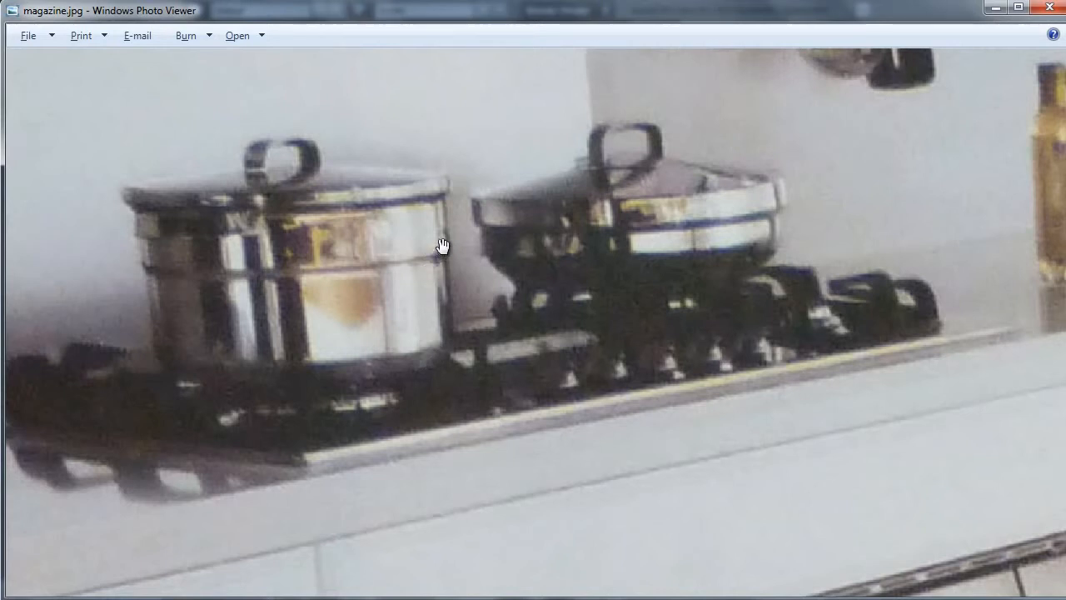
key(alt+Tab)
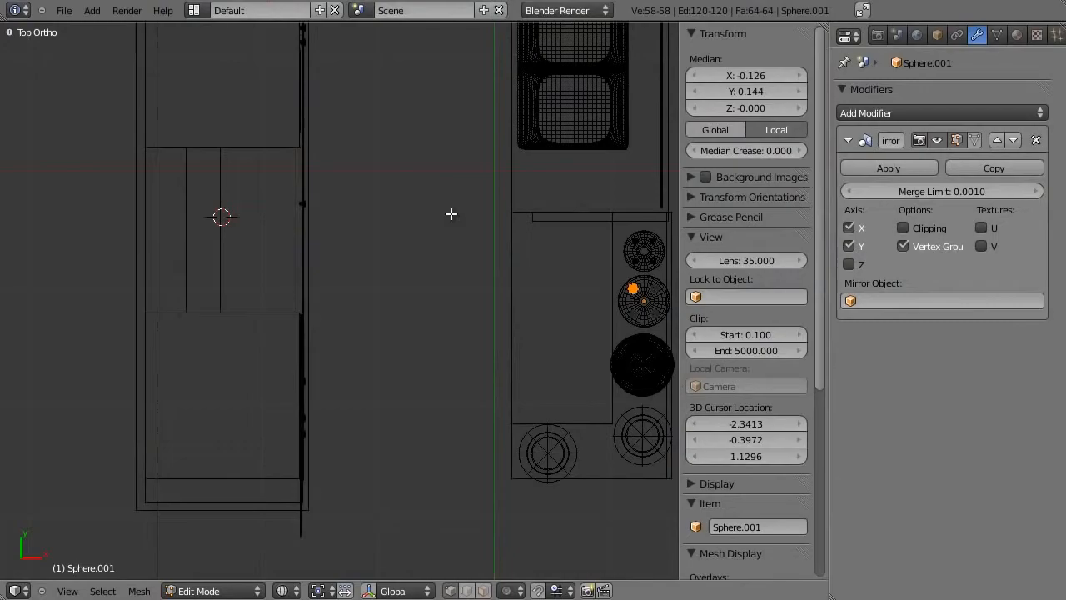
Add a tube mesh with 10 vertices at the 3D cursor over the stove counter in Object Mode
key(Tab)
scroll(381, 296, up, 3)
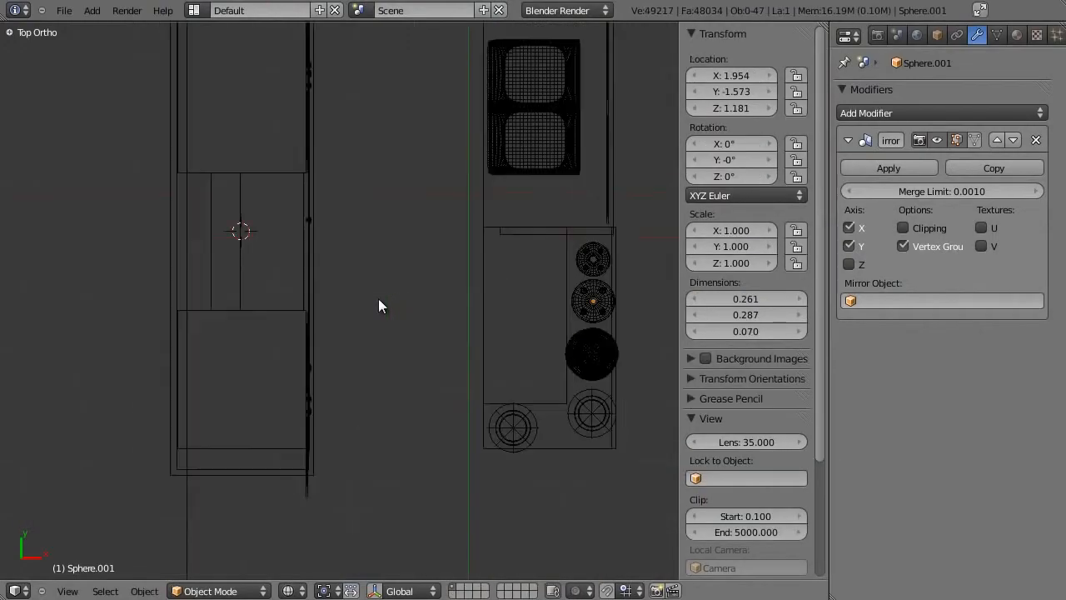
key(shift+a)
mouse_move(245, 275)
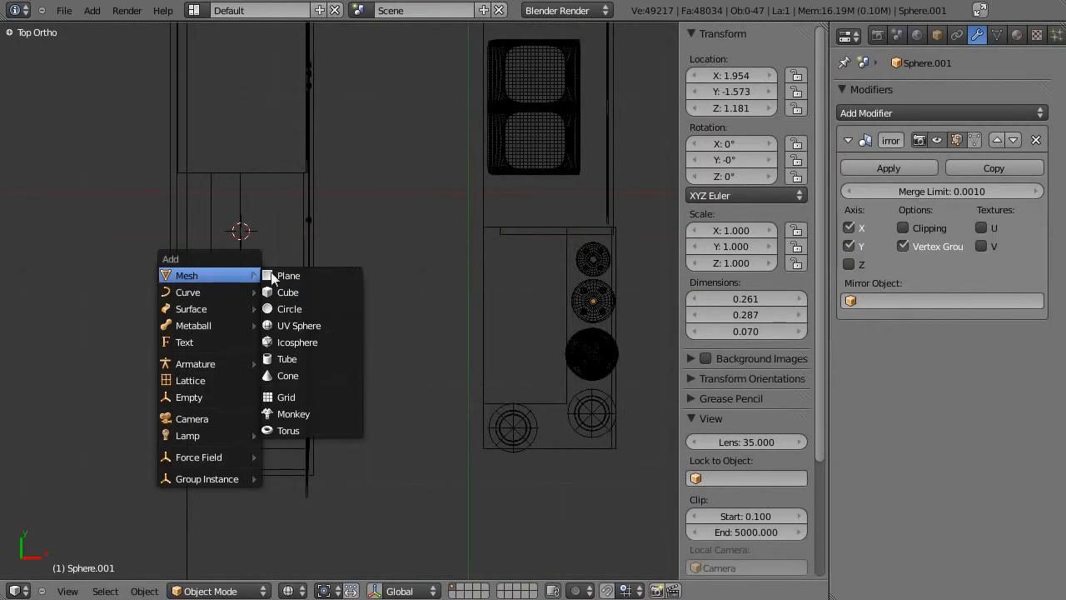
click(308, 360)
key(t)
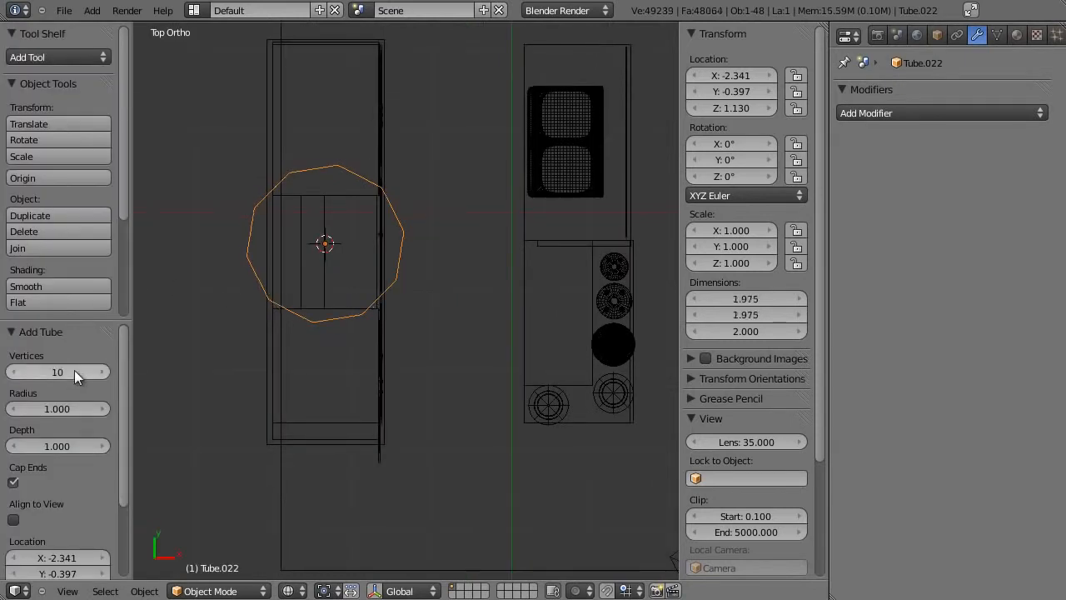
key(t)
Add a Subdivision Surface modifier to the tube and delete its end caps
click(851, 113)
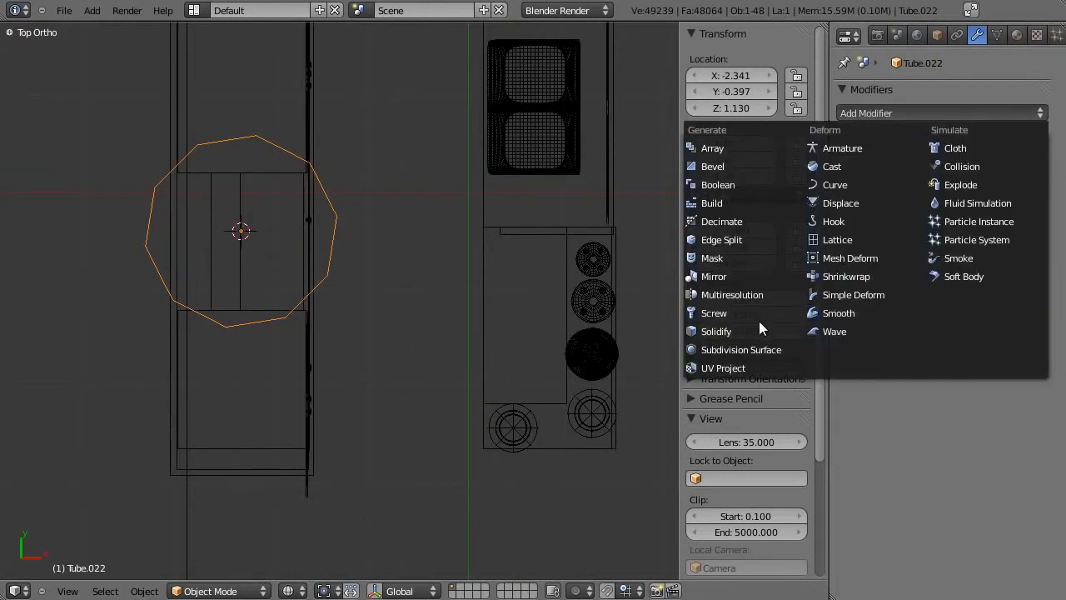
click(763, 348)
scroll(405, 347, down, 2)
key(KP_1)
scroll(350, 370, down, 2)
shift+middle_drag(296, 393, 351, 330)
scroll(360, 365, up, 8)
key(Tab)
middle_drag(477, 228, 434, 257)
key(a)
right_click(456, 344)
key(x)
click(467, 352)
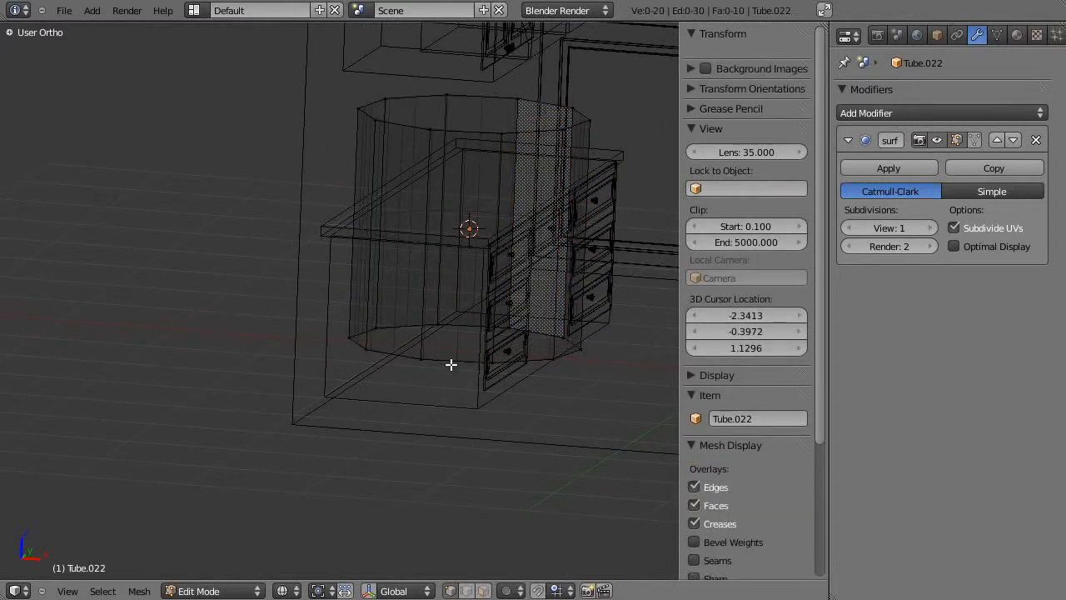
Scale the tube down to about 0.30 and raise it along Z to about 1.66, over the counter
key(KP_1)
key(Tab)
key(s)
click(536, 284)
key(g)
key(z)
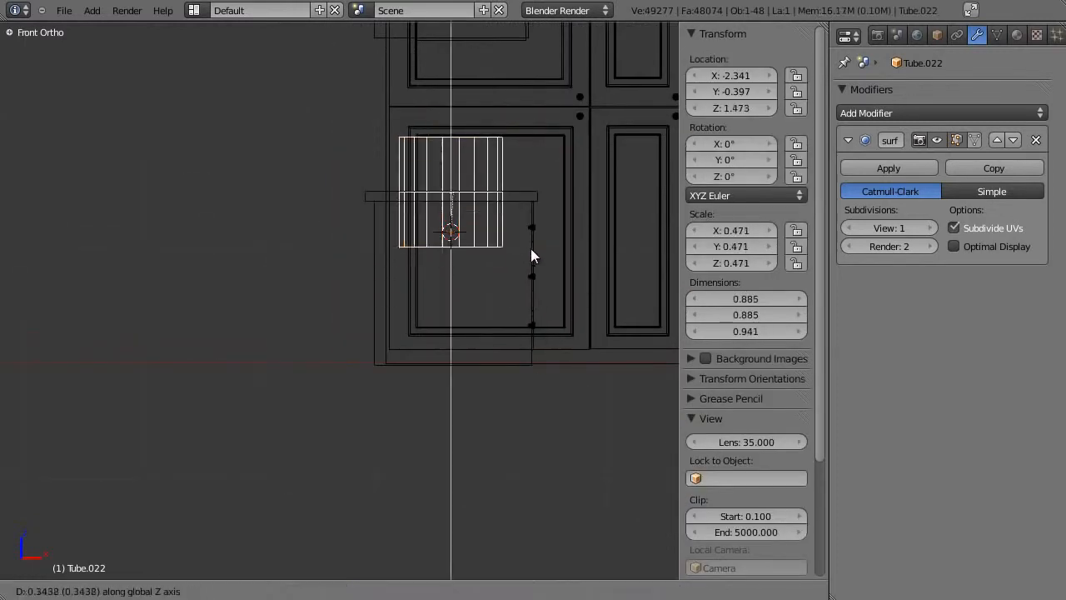
click(533, 229)
shift+middle_drag(171, 398, 29, 445)
scroll(578, 304, up, 4)
key(s)
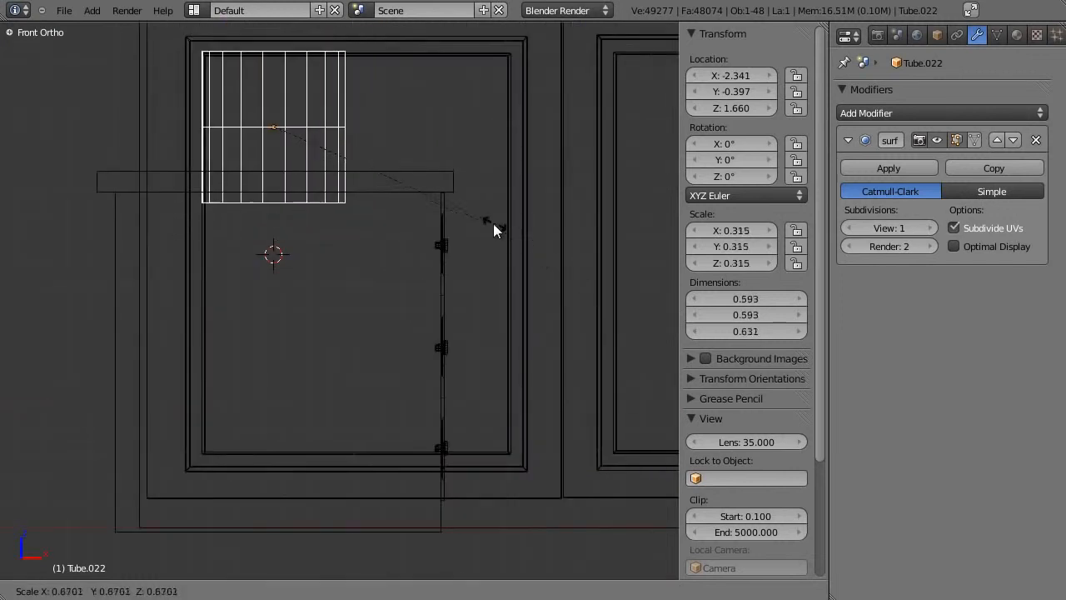
click(475, 222)
Shrink the tube to a scale of about 0.205 and flatten it along Z to about 0.138
scroll(486, 227, down, 6)
shift+middle_drag(461, 226, 477, 259)
key(KP_7)
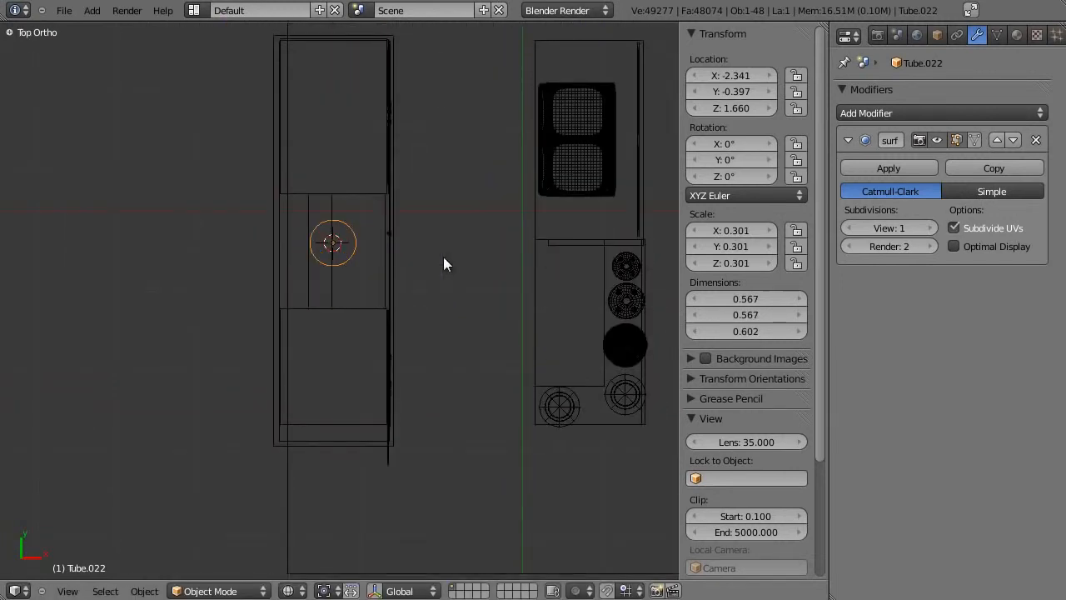
key(z)
key(KP_1)
key(s)
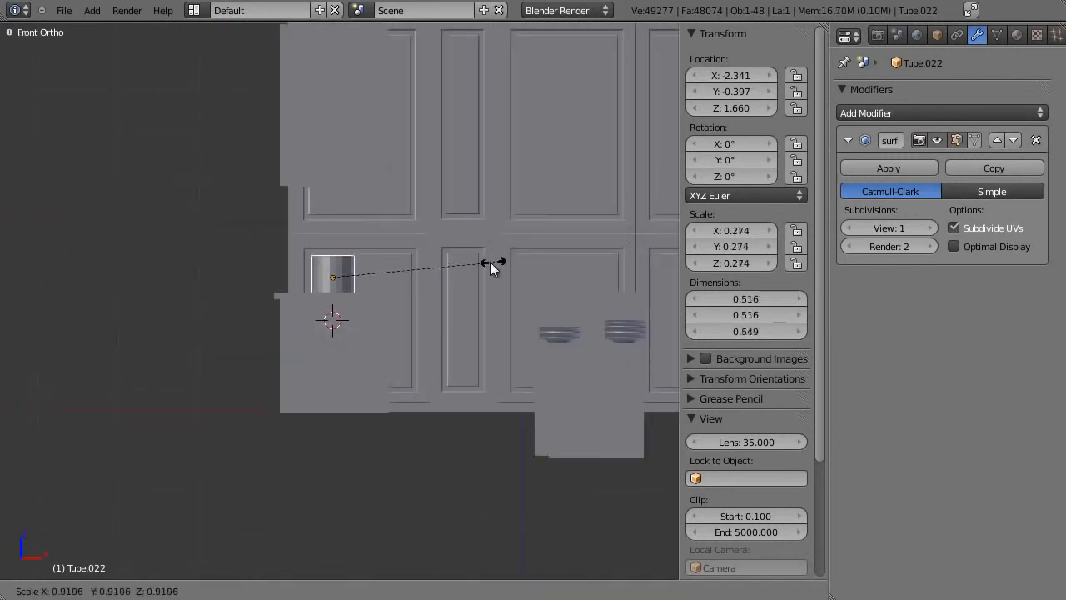
click(462, 279)
scroll(448, 289, up, 4)
key(s)
key(z)
click(472, 242)
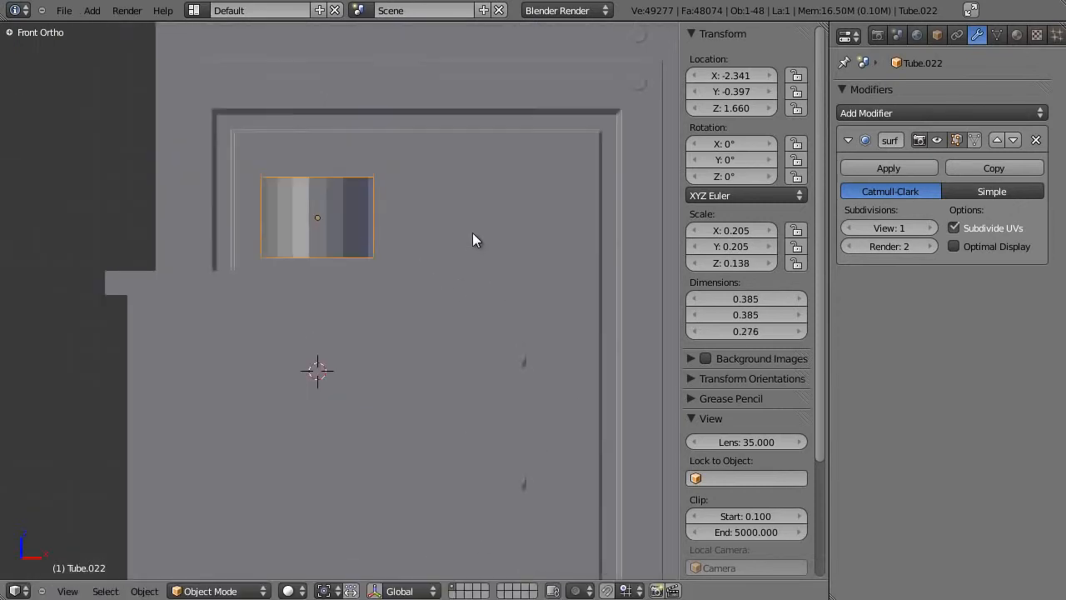
Following the pot in magazine.jpg, cut one edge loop near the tube's base and another just above its middle
key(z)
middle_drag(472, 242, 426, 247)
key(Tab)
scroll(374, 272, up, 4)
key(KP_1)
shift+middle_drag(366, 278, 452, 290)
key(alt+Tab)
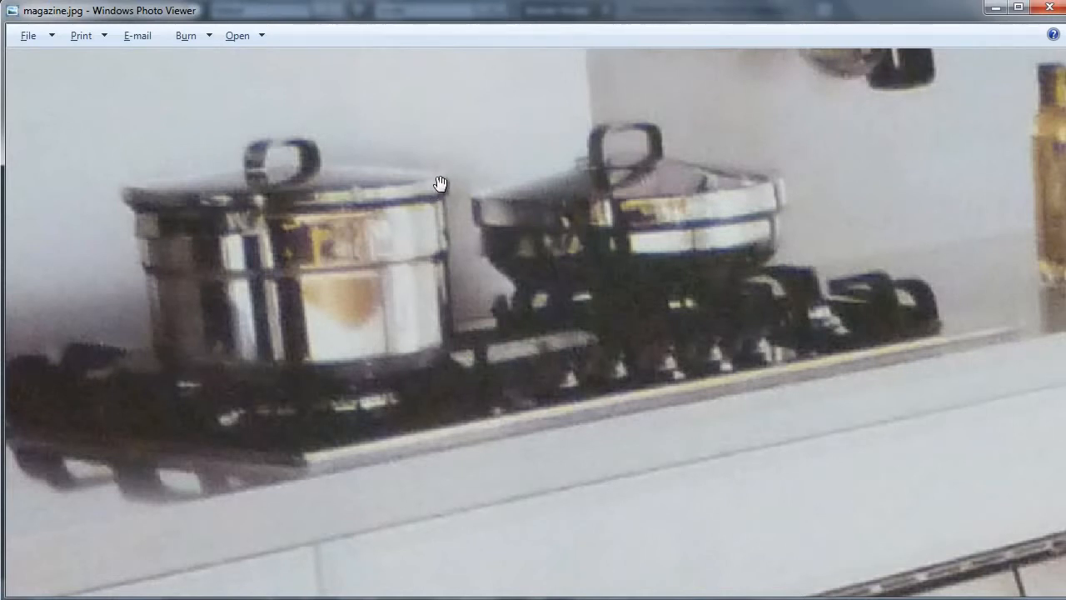
key(alt+Tab)
key(ctrl+r)
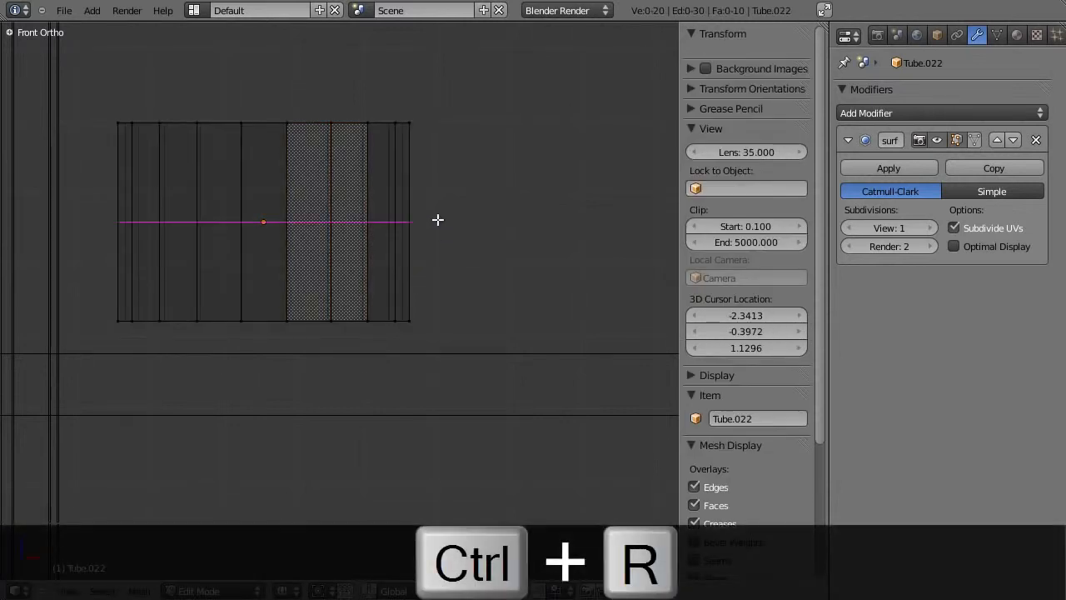
click(438, 230)
key(a)
click(426, 216)
click(426, 222)
Cut another edge loop directly above the middle one and a closely spaced pair of loops below the rim
key(a)
key(ctrl+r)
click(431, 187)
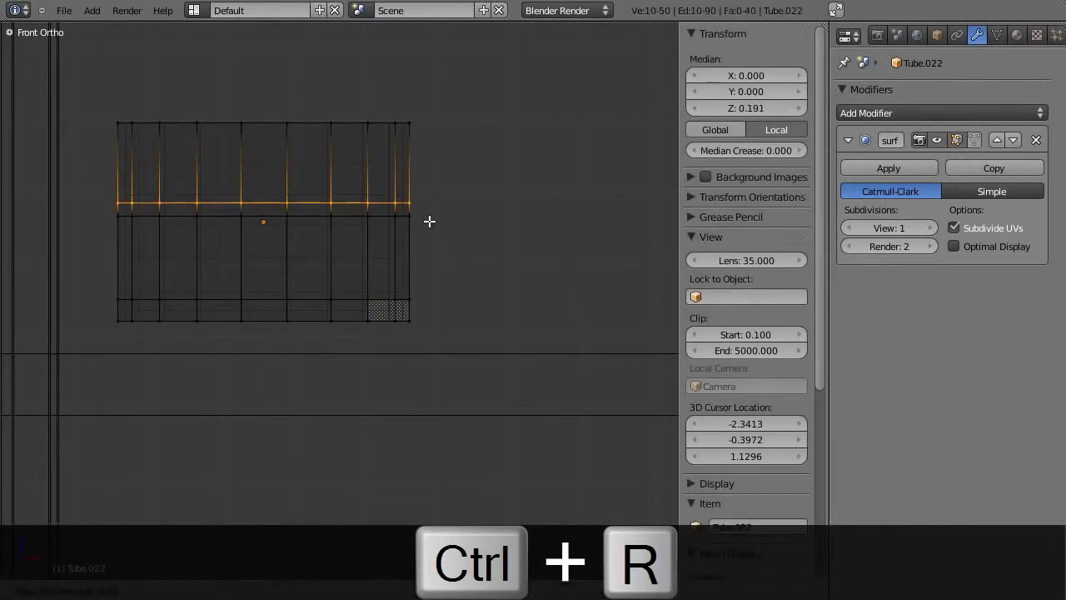
click(430, 226)
key(a)
click(437, 170)
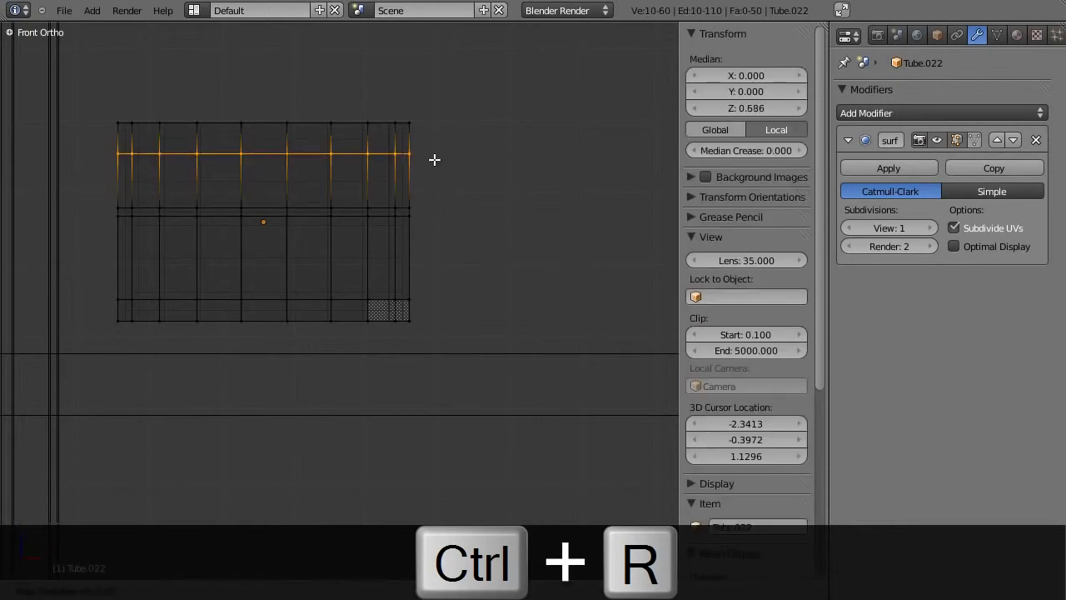
click(433, 156)
key(a)
click(433, 150)
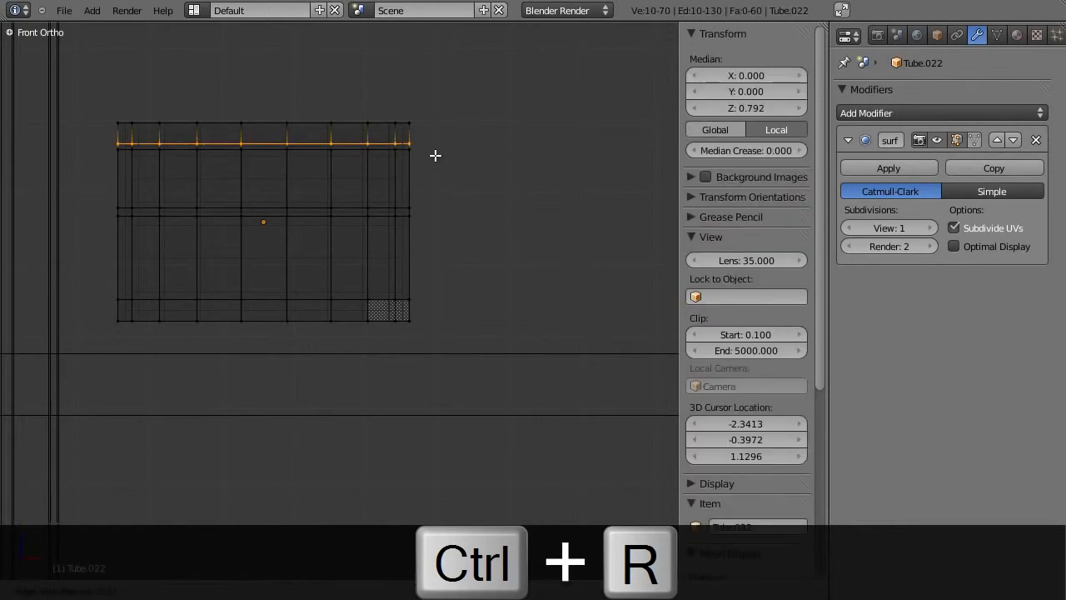
Widen the pot in stepped bands, scaling the rim band slightly outward and extending the selection down to the middle loops
alt+shift+right_click(379, 120)
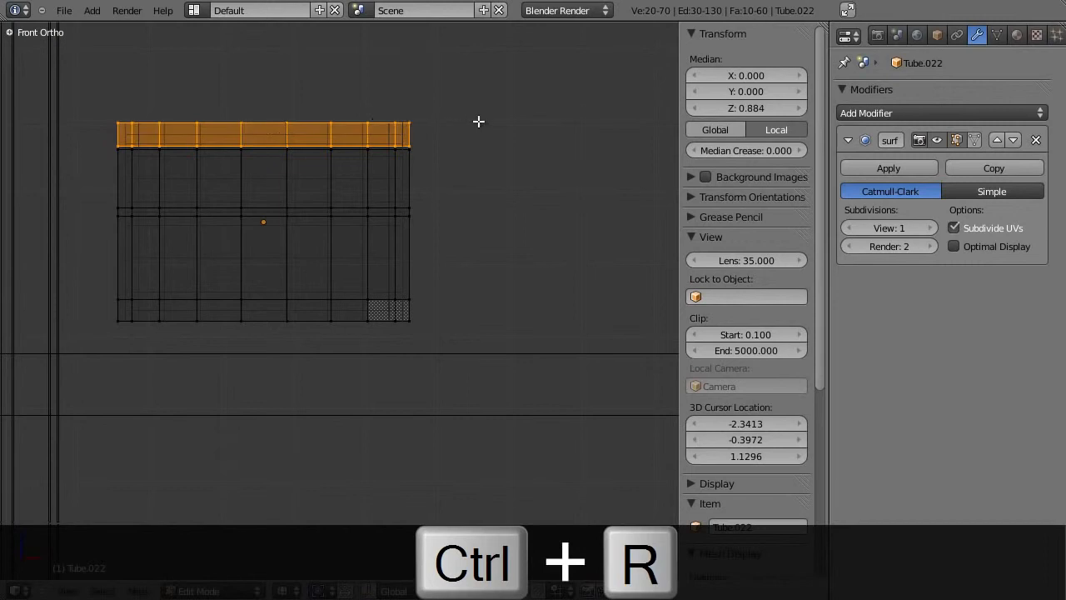
key(s)
click(485, 121)
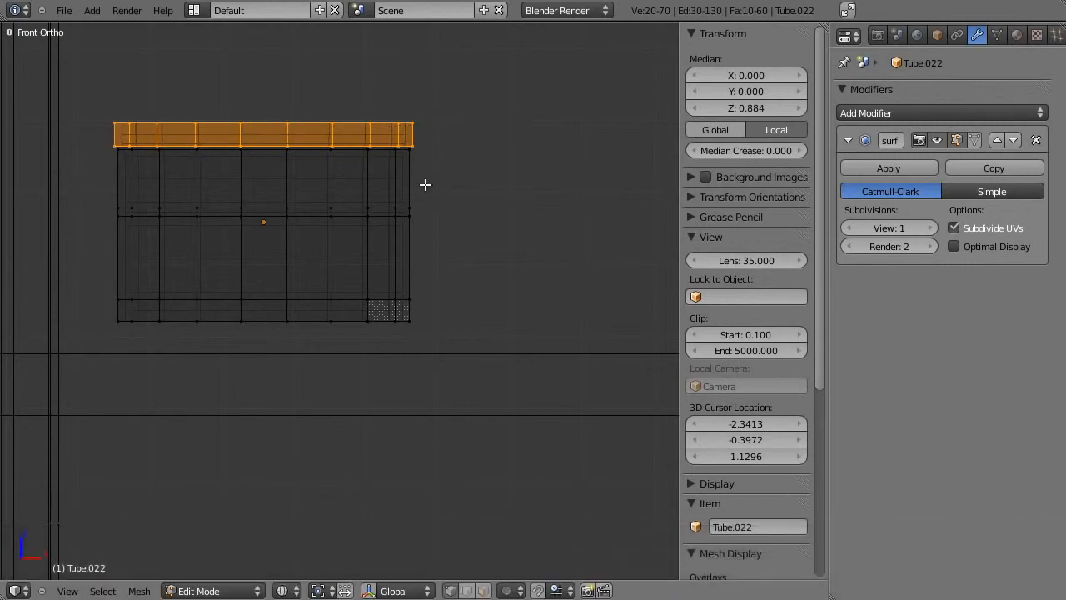
alt+shift+right_click(386, 204)
key(s)
click(493, 181)
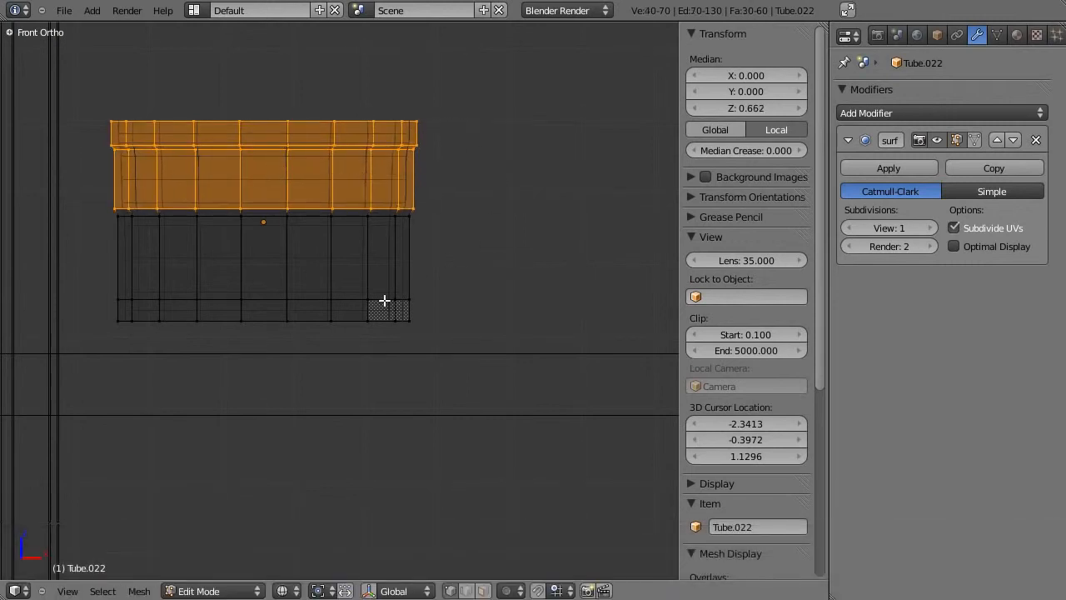
alt+shift+right_click(387, 216)
key(s)
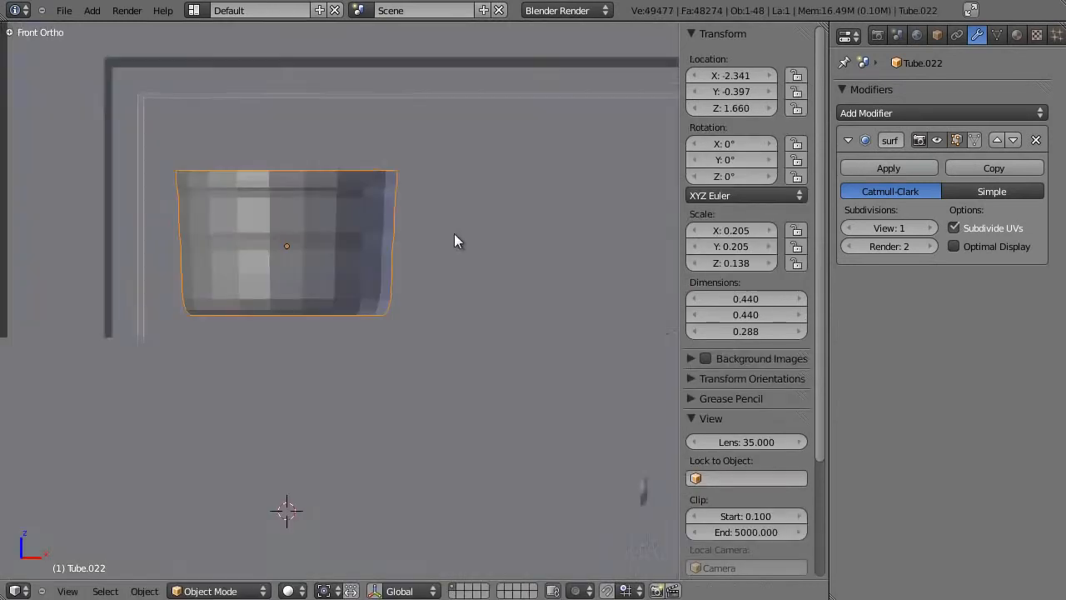
Apply smooth shading to the pot
middle_drag(454, 236, 392, 268)
key(t)
click(80, 286)
key(t)
scroll(533, 185, up, 1)
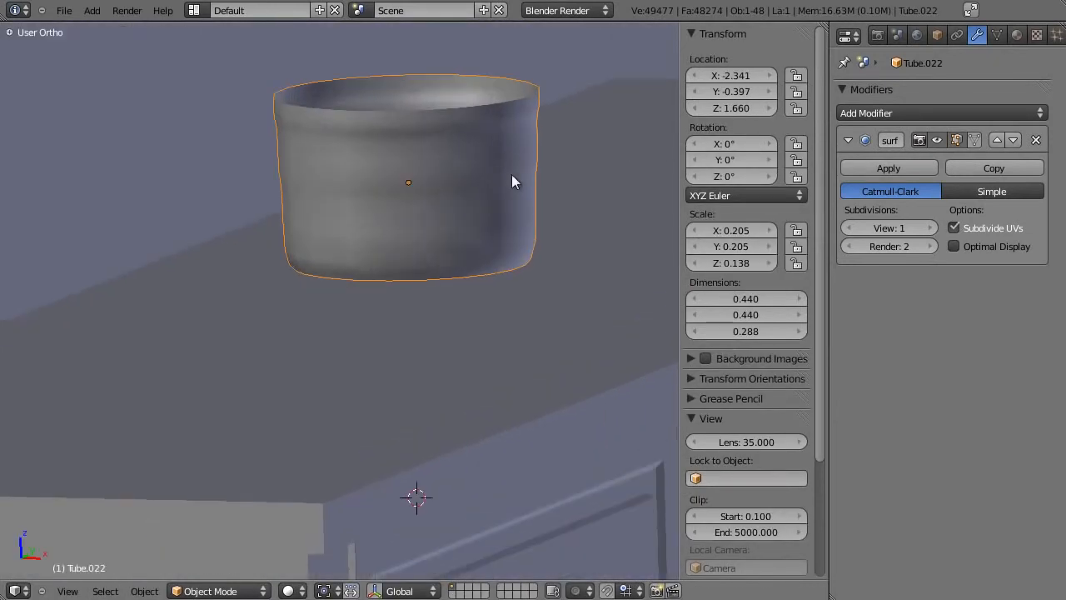
shift+middle_drag(467, 205, 416, 295)
Set the crease of the loop below the rim to 1 and that of the lower middle loop to 0.5
key(Tab)
alt+right_click(398, 225)
key(KP_Decimal)
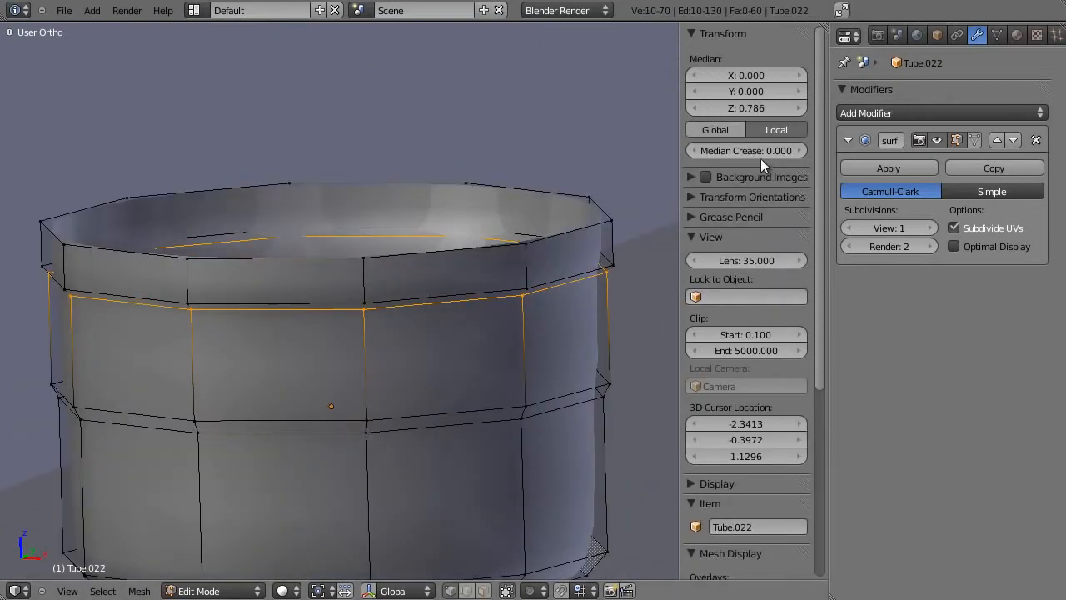
text(1)
key(Return)
alt+right_click(470, 422)
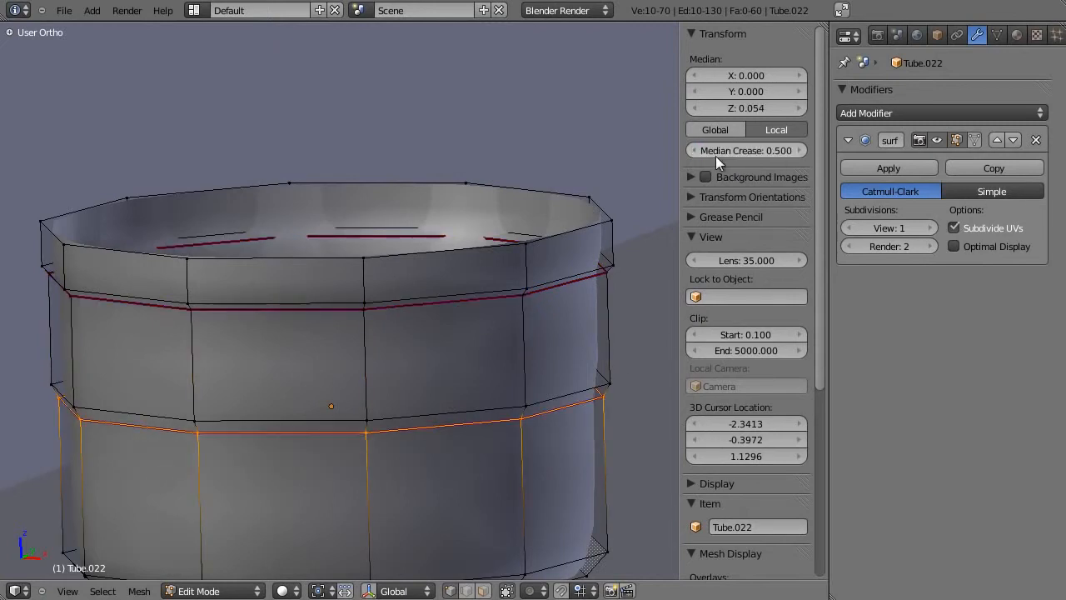
Set the Subdivision Surface modifier's view subdivisions to 3 for the pot
scroll(521, 328, down, 4)
key(Tab)
scroll(339, 353, up, 2)
shift+middle_drag(337, 350, 373, 306)
click(931, 228)
click(931, 229)
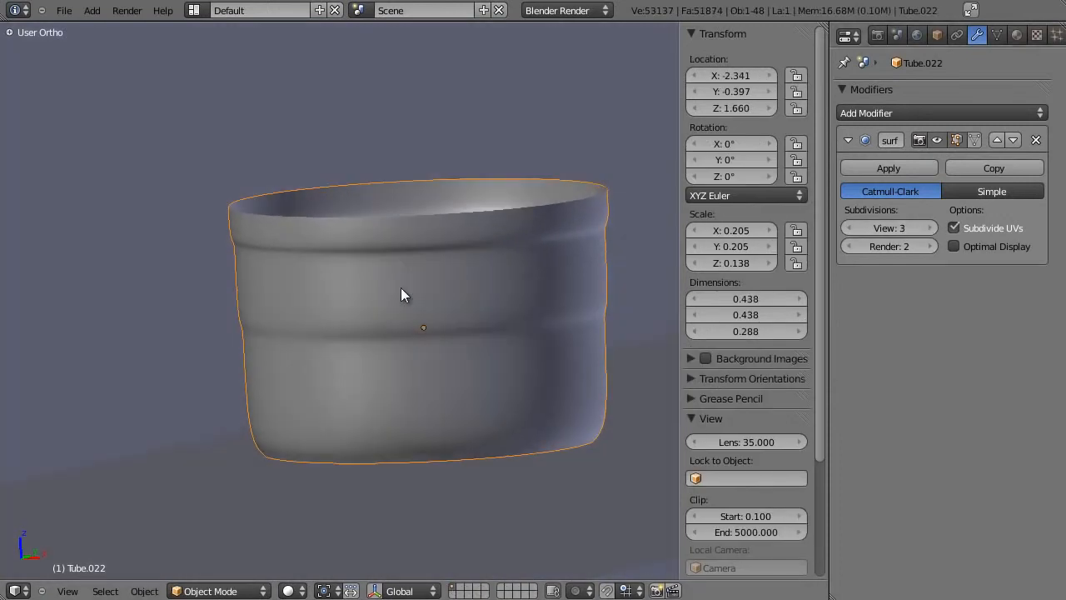
Move the edge loop just above the pot's base along Z to reshape the bottom edge
scroll(424, 281, down, 4)
scroll(401, 319, up, 5)
key(Tab)
alt+right_click(331, 346)
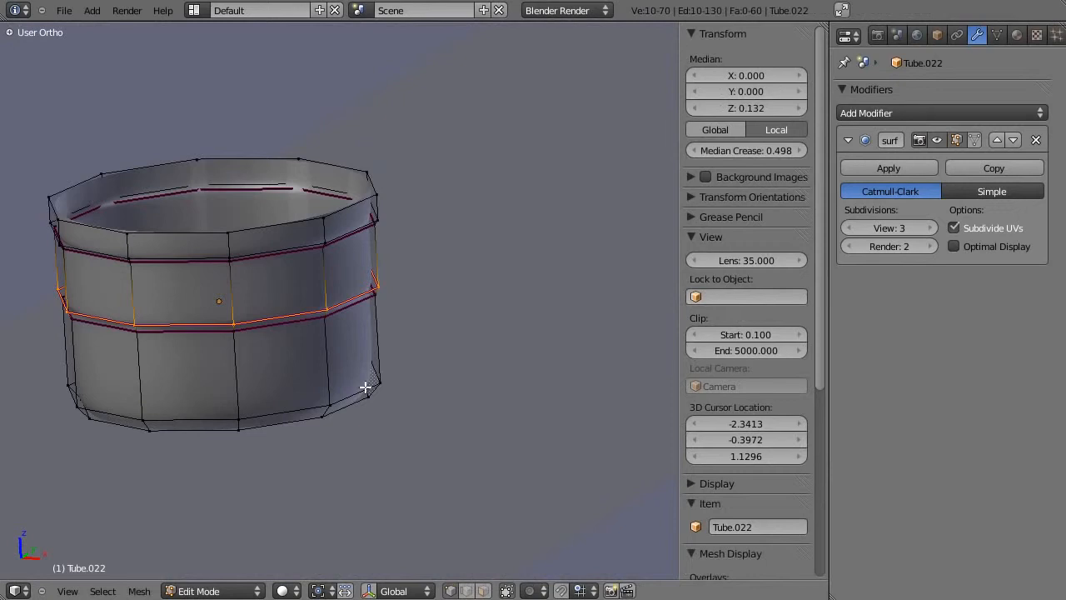
alt+right_click(315, 406)
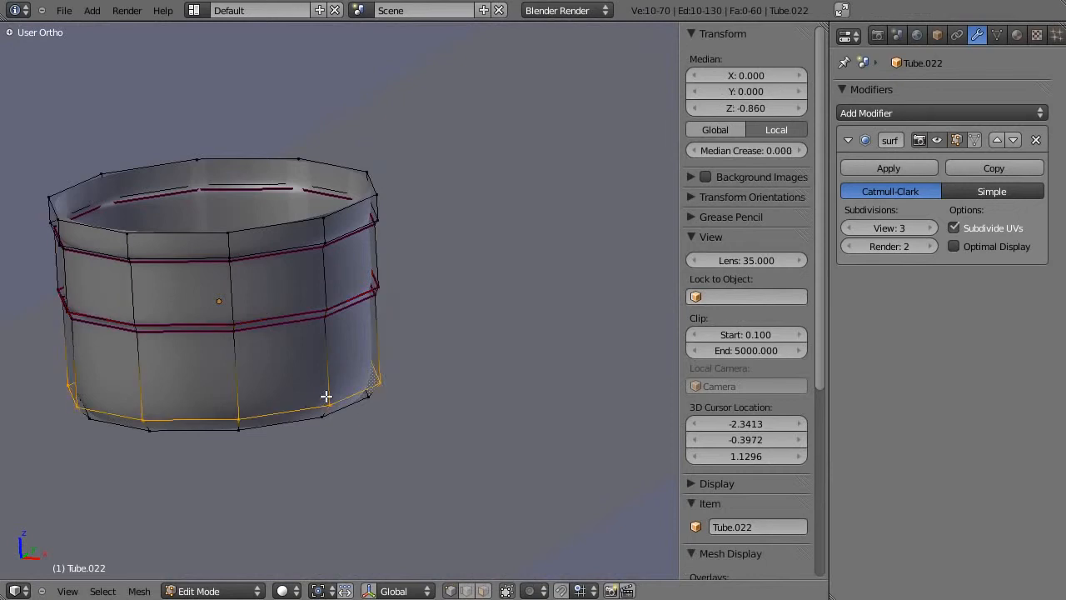
middle_drag(316, 405, 337, 356)
key(g)
key(z)
click(364, 389)
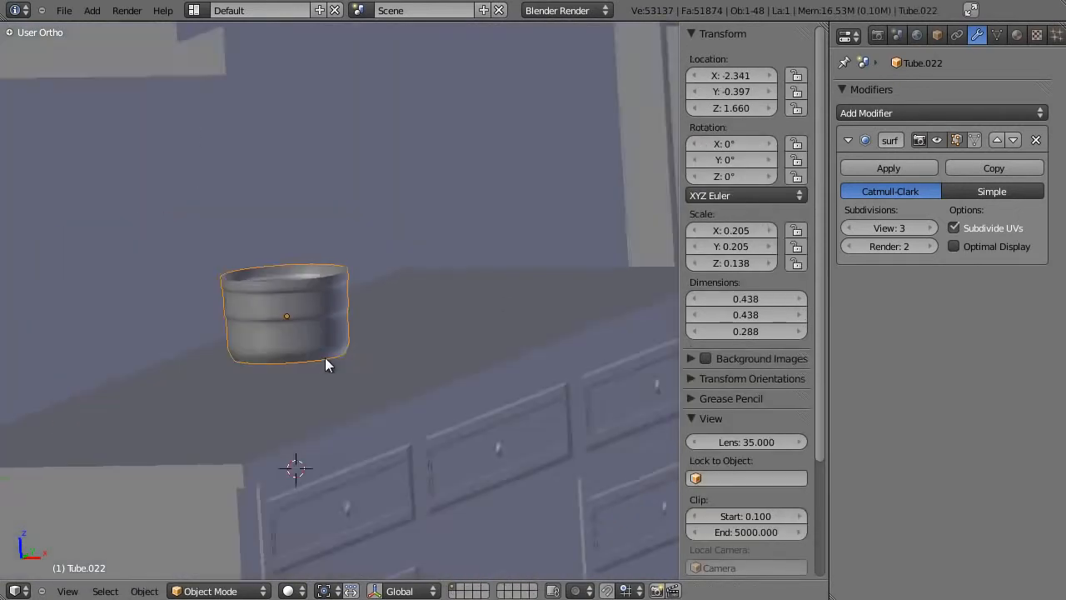
scroll(325, 358, up, 6)
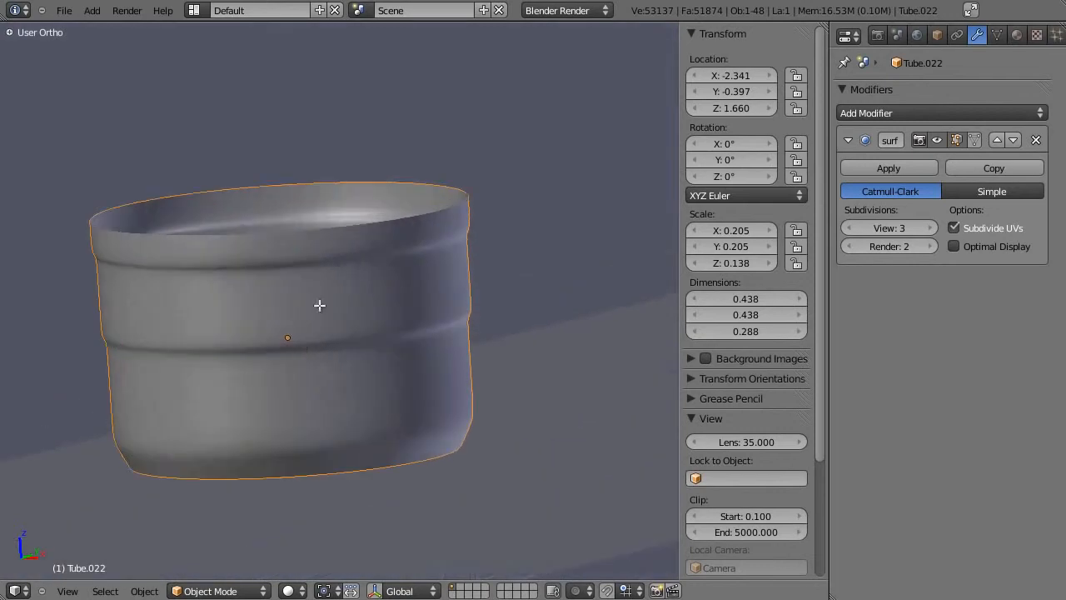
Extrude the pot's top rim edge loop and scale it slightly inward to give the rim thickness
key(Tab)
shift+middle_drag(351, 278, 388, 332)
alt+right_click(371, 285)
key(e)
click(538, 279)
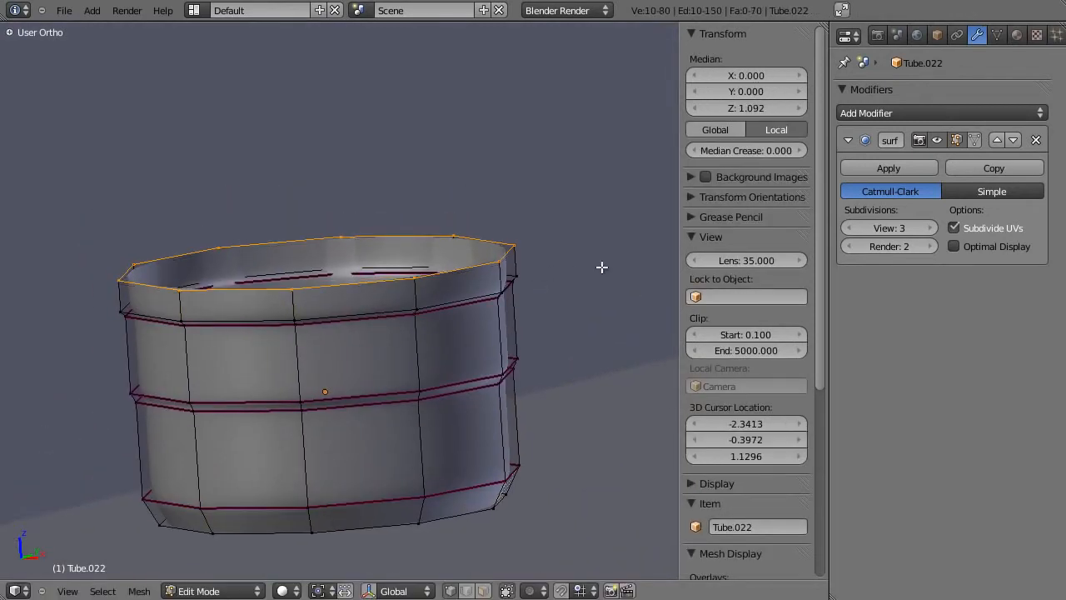
key(s)
click(587, 269)
key(Tab)
middle_drag(529, 291, 497, 261)
scroll(498, 283, down, 5)
middle_drag(498, 343, 488, 384)
scroll(488, 384, up, 6)
Adjust the crease of the edge loop just beneath the pot's rim band
key(Tab)
key(KP_1)
shift+middle_drag(396, 335, 577, 255)
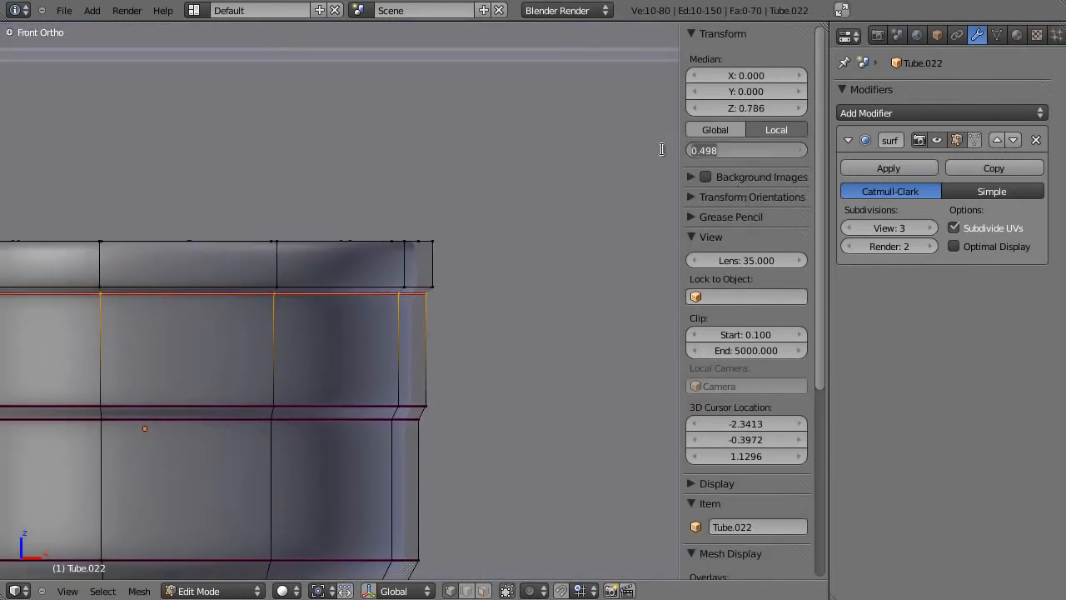
key(Tab)
scroll(395, 320, down, 4)
middle_drag(394, 321, 381, 284)
scroll(323, 357, up, 3)
Scale the edge loops of the pot's rim band outward so that the rim protrudes from the wall
key(Tab)
alt+right_click(429, 259)
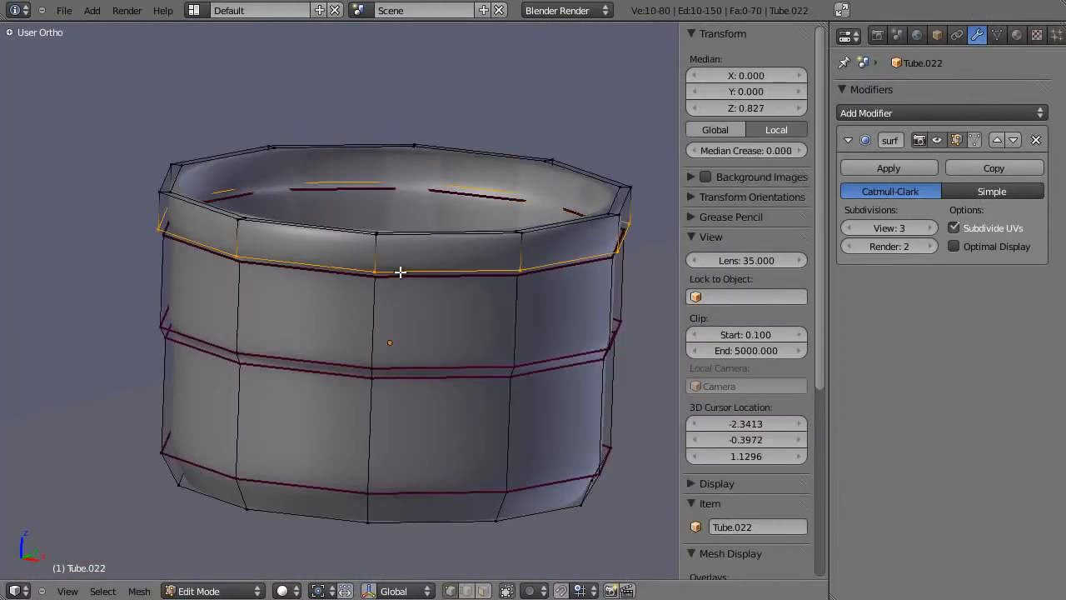
alt+shift+right_click(436, 244)
key(s)
click(480, 248)
key(Tab)
middle_drag(466, 247, 375, 364)
scroll(405, 240, down, 4)
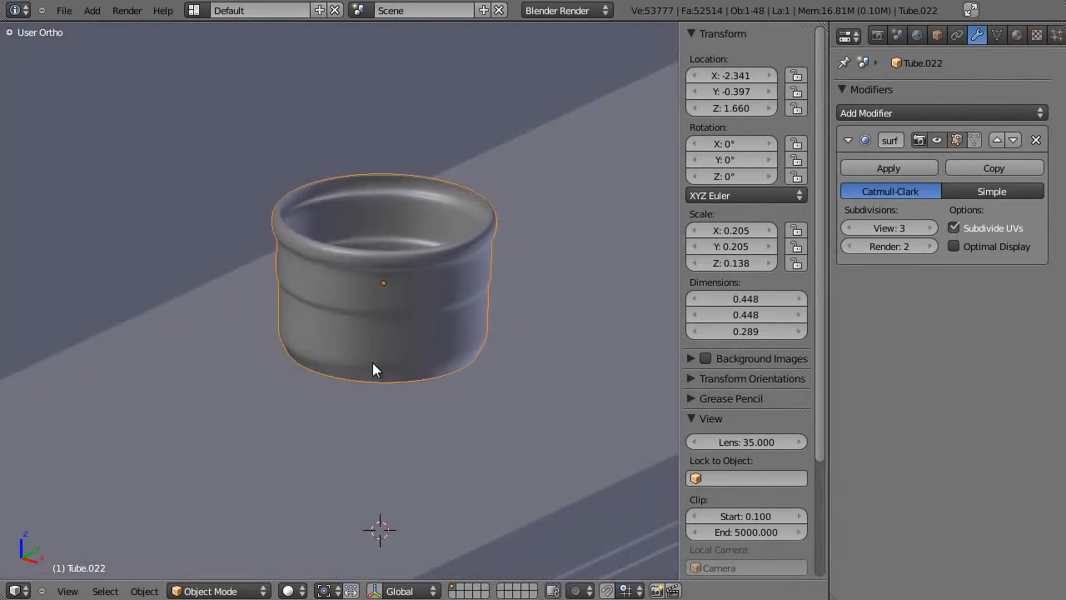
Snap the 3D cursor to the pot and add a UV sphere with 32 segments and 32 rings there
key(shift+s)
click(396, 330)
key(KP_7)
scroll(393, 328, down, 4)
key(shift+a)
mouse_move(381, 305)
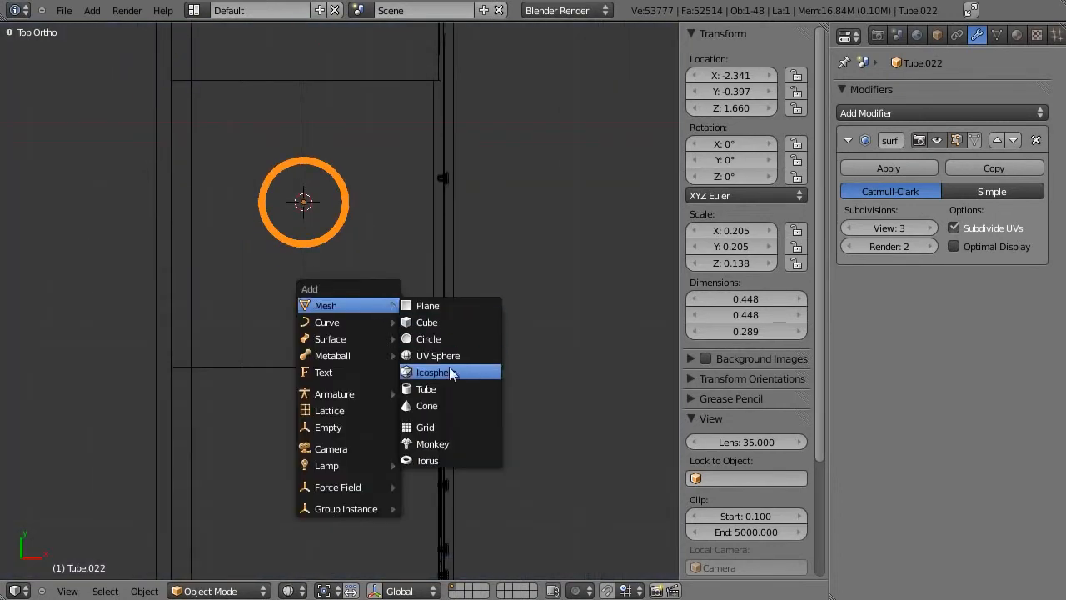
click(451, 355)
key(KP_1)
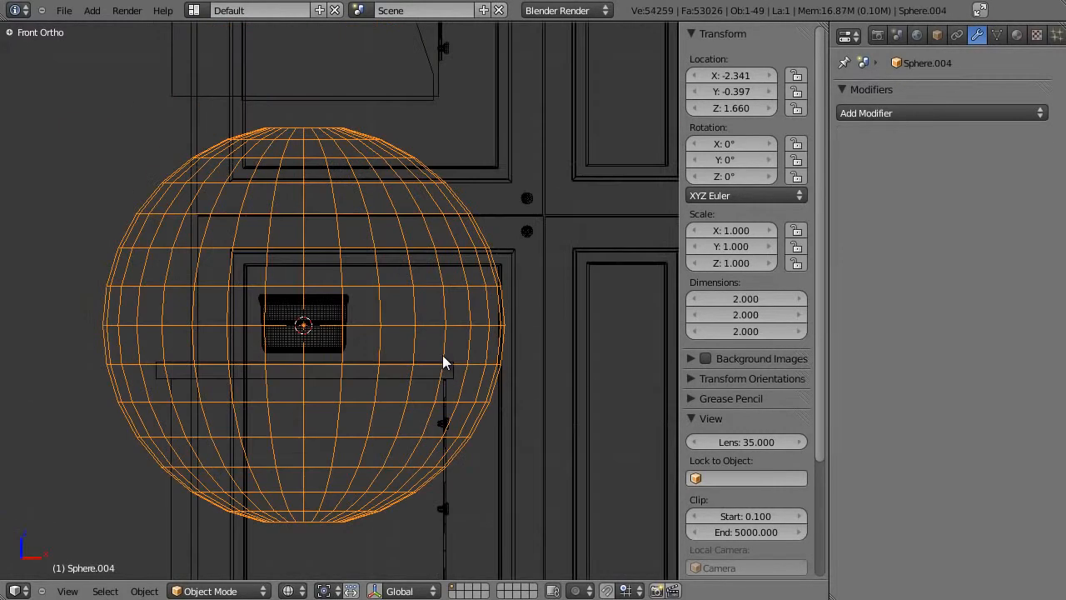
key(t)
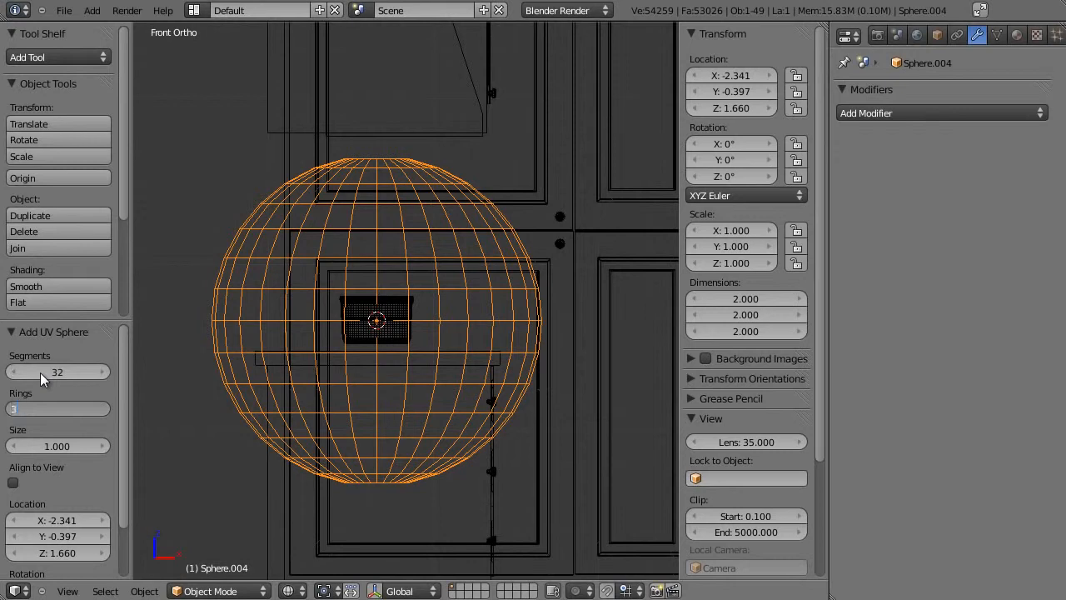
text(32)
key(Return)
Delete the faces of the sphere's lower portion, keeping only the upper cap for the lid
key(Tab)
key(a)
key(b)
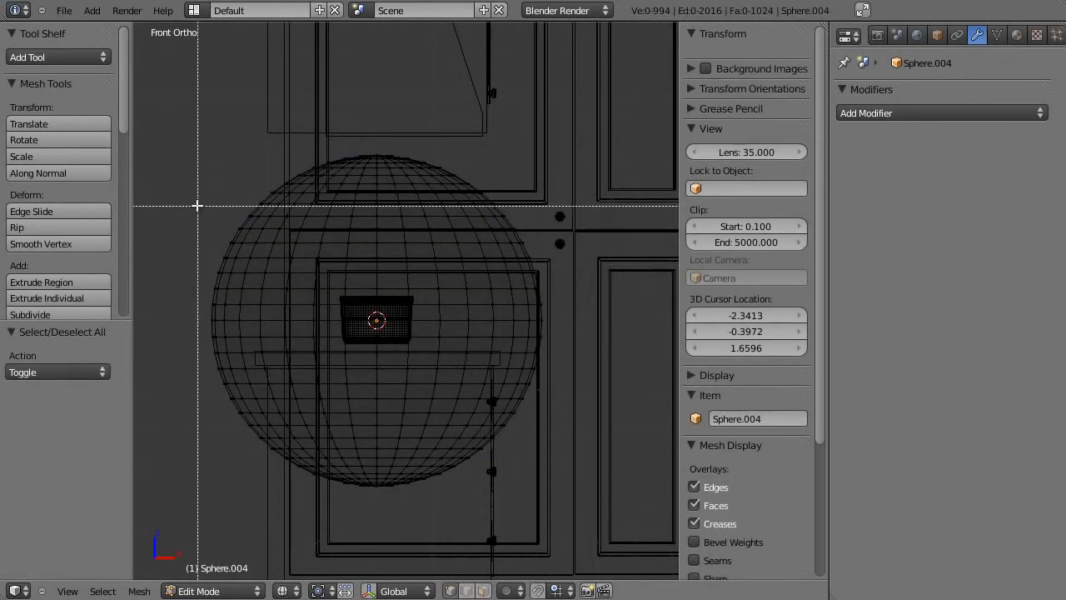
drag(183, 205, 659, 502)
key(x)
click(655, 508)
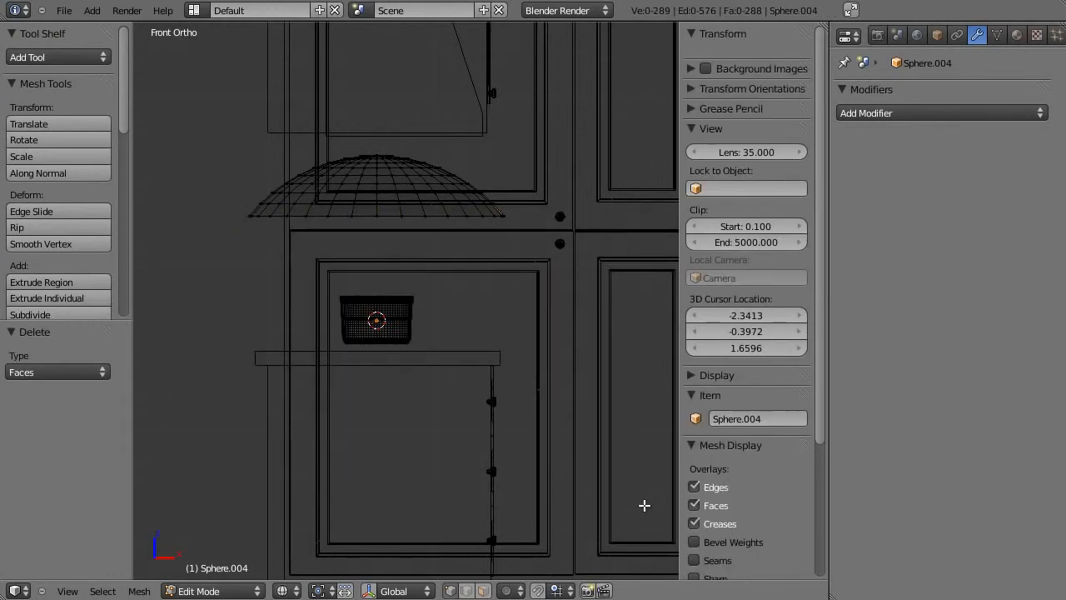
Scale the sphere cap down to about 0.233 so that it matches the size of the pot
key(Tab)
key(s)
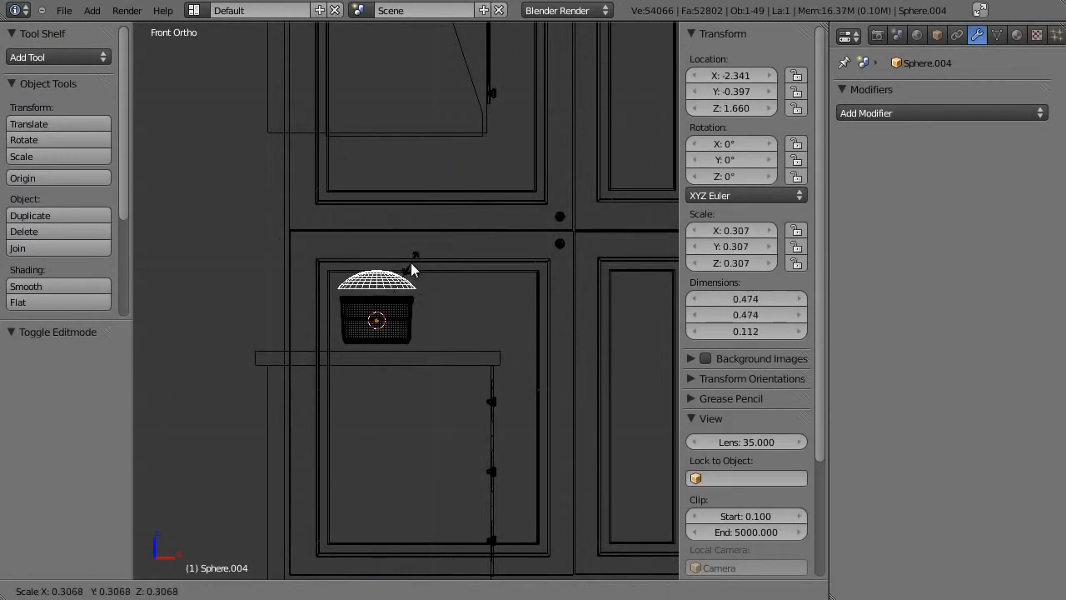
click(407, 271)
scroll(410, 273, up, 7)
key(t)
shift+middle_drag(420, 289, 558, 260)
key(s)
click(542, 190)
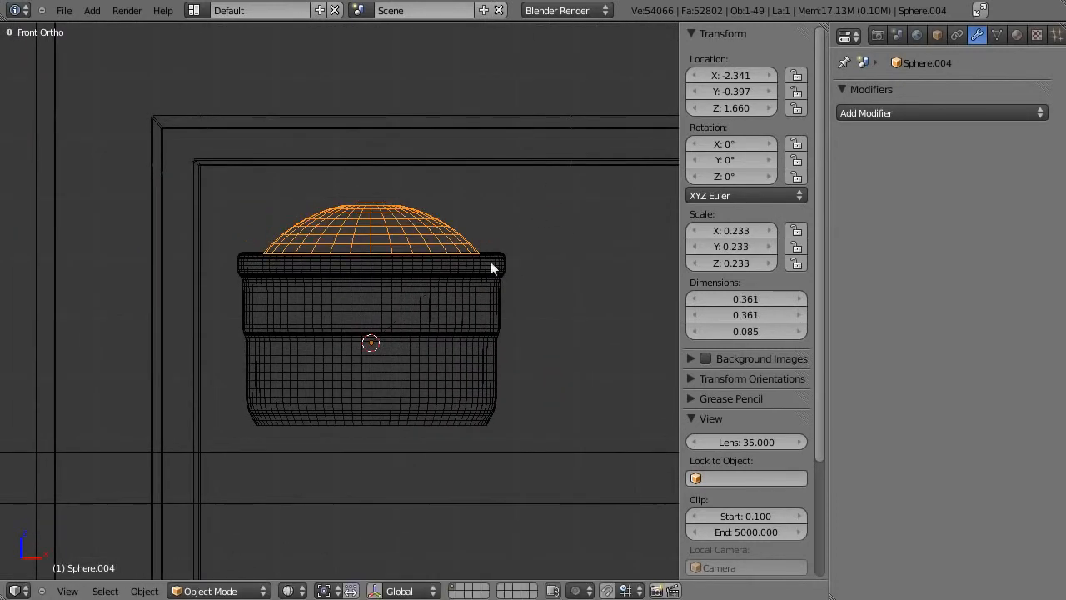
Set the cap's origin to its geometry, then scale it to about 0.272 and move it along Z onto the pot's rim
key(ctrl+shift+alt+c)
click(445, 331)
key(s)
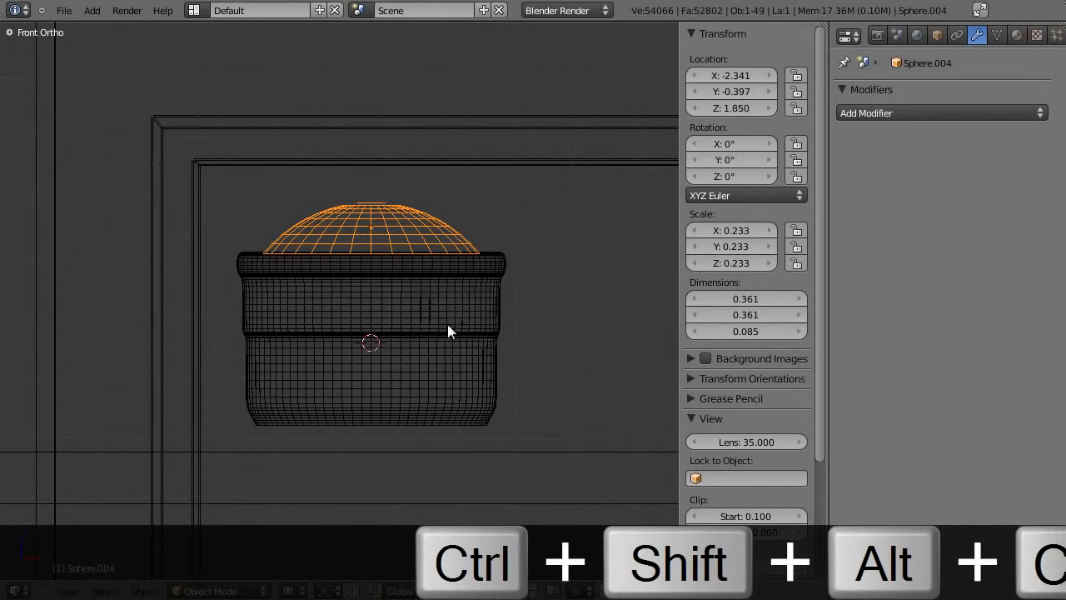
click(551, 233)
key(g)
key(z)
click(526, 229)
key(s)
click(482, 220)
key(z)
middle_drag(481, 220, 448, 275)
scroll(448, 275, up, 3)
Flatten the lid dome by moving its top vertex down along Z with smooth proportional editing
key(Tab)
mouse_move(435, 205)
middle_down()
mouse_move(405, 247)
mouse_move(469, 155)
mouse_move(419, 265)
middle_up()
key(z)
right_click(422, 203)
key(z)
key(KP_1)
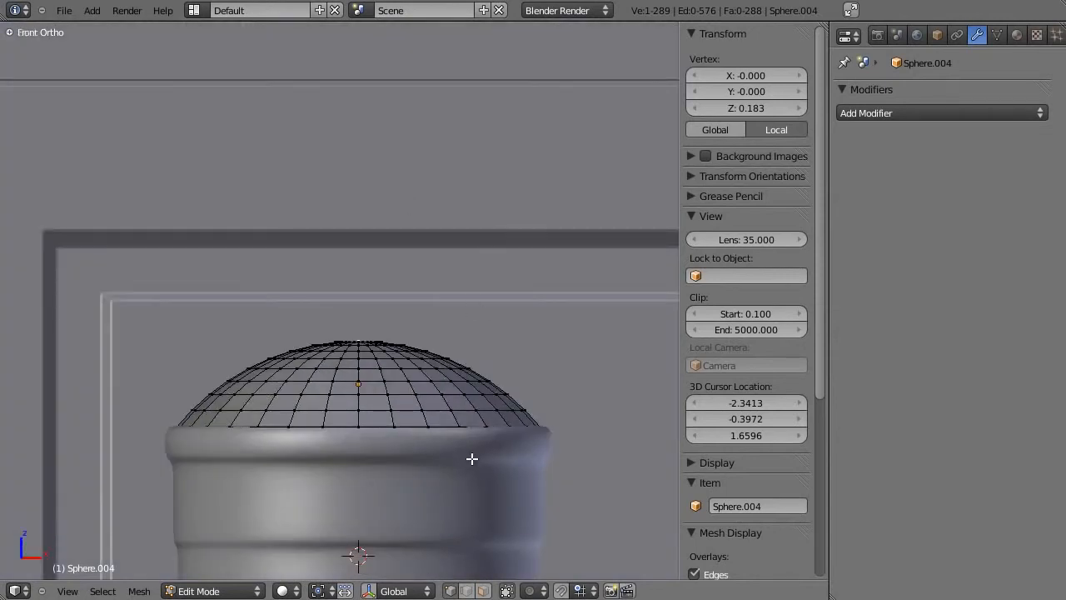
scroll(471, 458, up, 3)
key(g)
key(z)
scroll(455, 344, up, 17)
middle_click(456, 347)
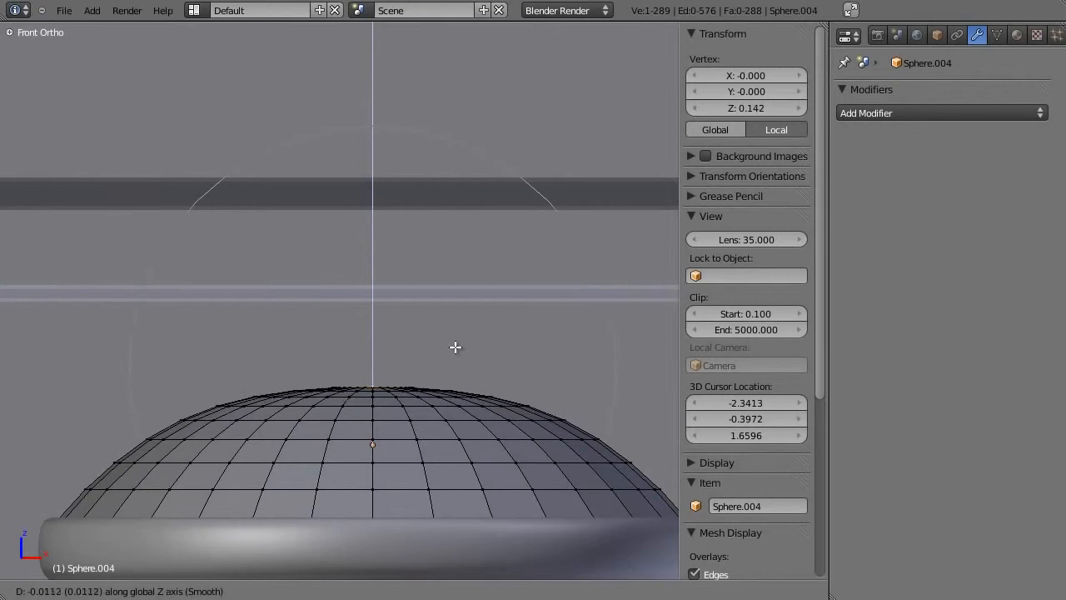
scroll(452, 363, down, 4)
middle_click(451, 375)
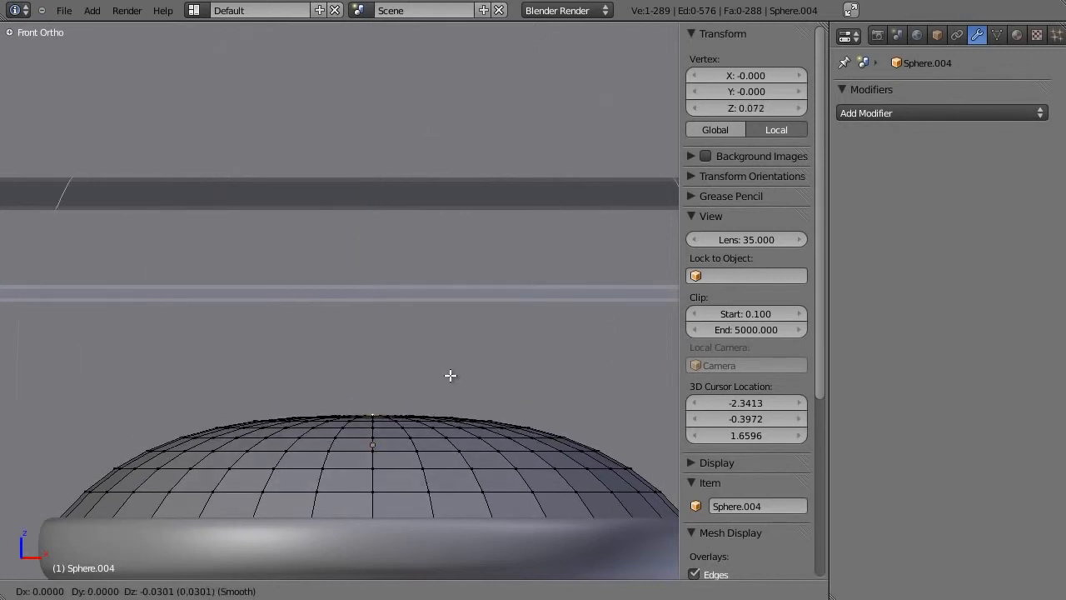
click(450, 386)
key(Tab)
scroll(449, 388, down, 6)
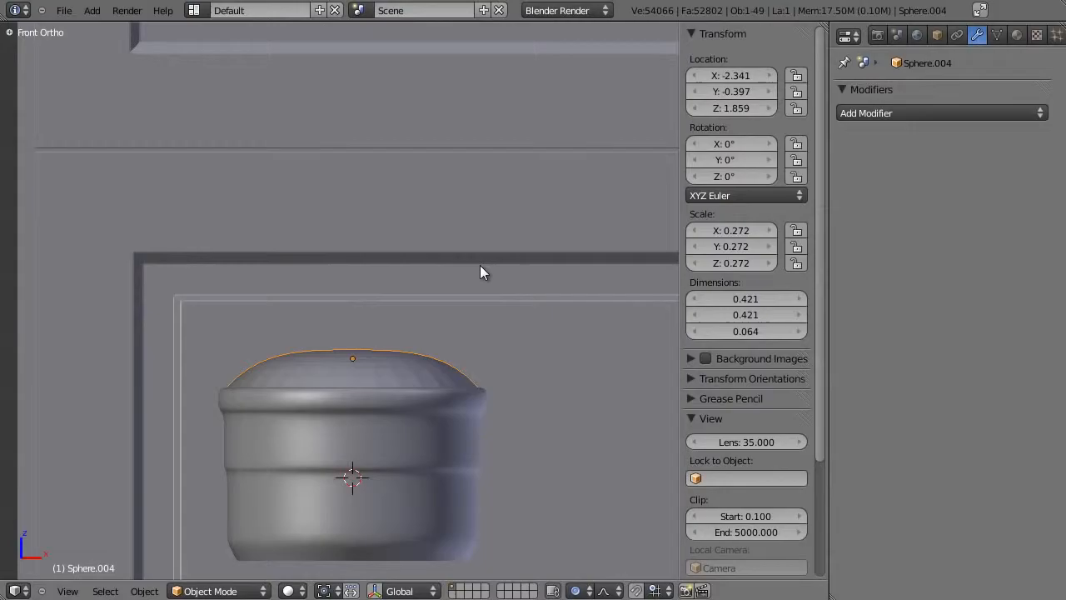
scroll(478, 371, up, 3)
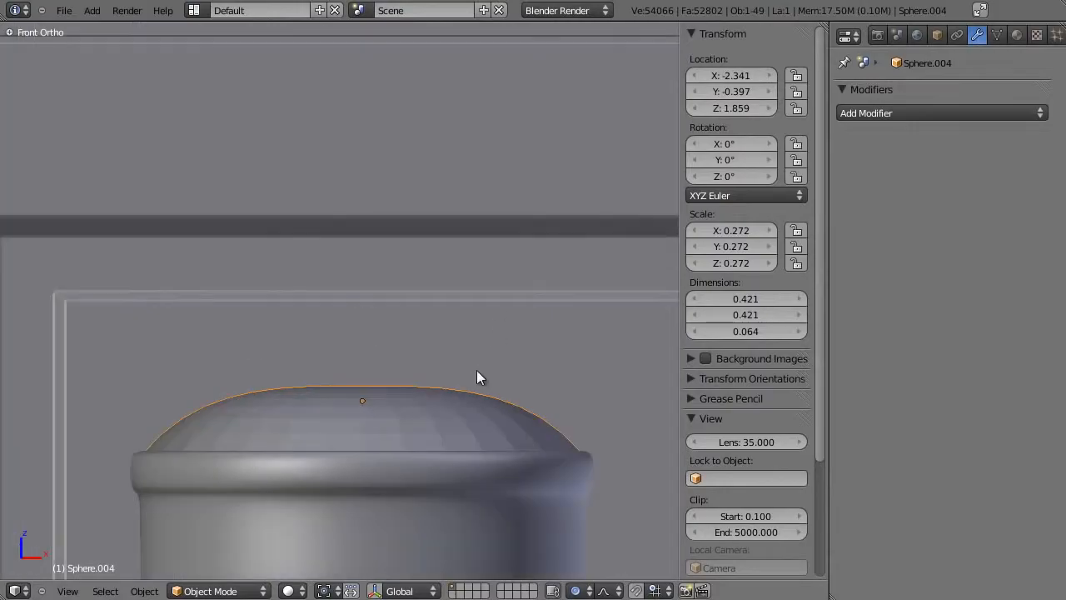
scroll(476, 370, down, 3)
Try to lower the lid's top vertex further along Z with proportional editing
key(Tab)
scroll(445, 367, up, 2)
shift+middle_drag(444, 367, 432, 284)
key(g)
key(z)
scroll(432, 289, down, 2)
scroll(432, 290, down, 2)
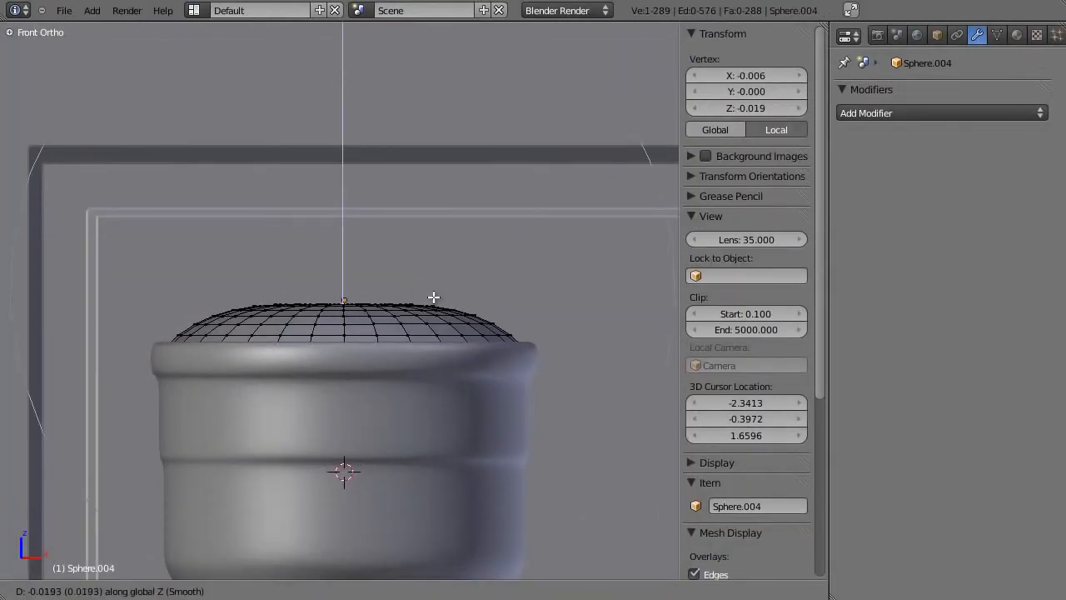
click(434, 296)
Delete the two lowest vertex rings of the lid to make it shallower
key(z)
alt+right_click(305, 341)
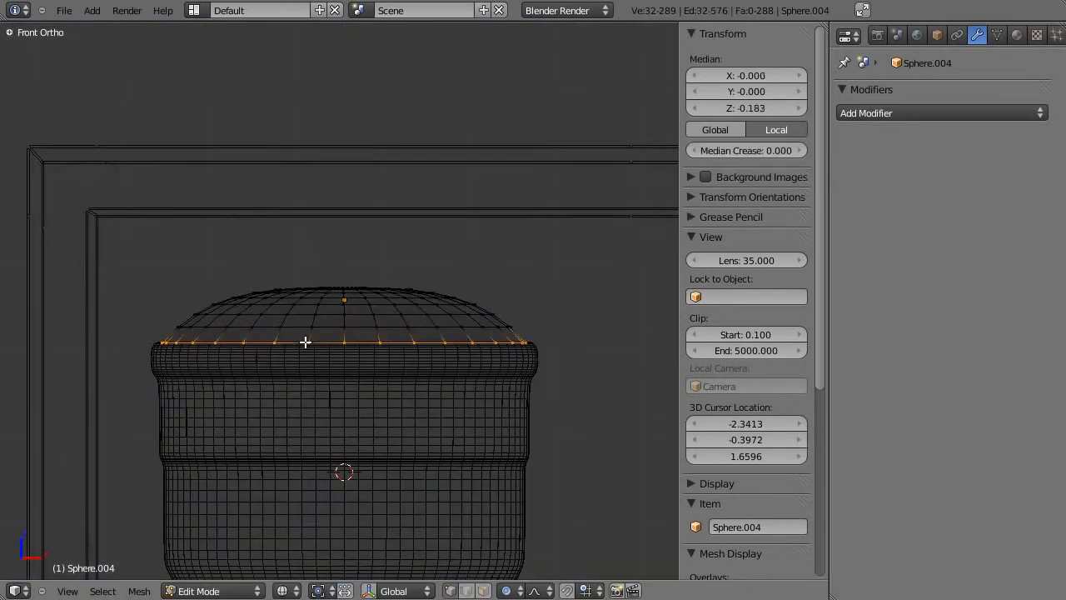
key(ctrl+KP_Add)
key(x)
click(297, 334)
key(Tab)
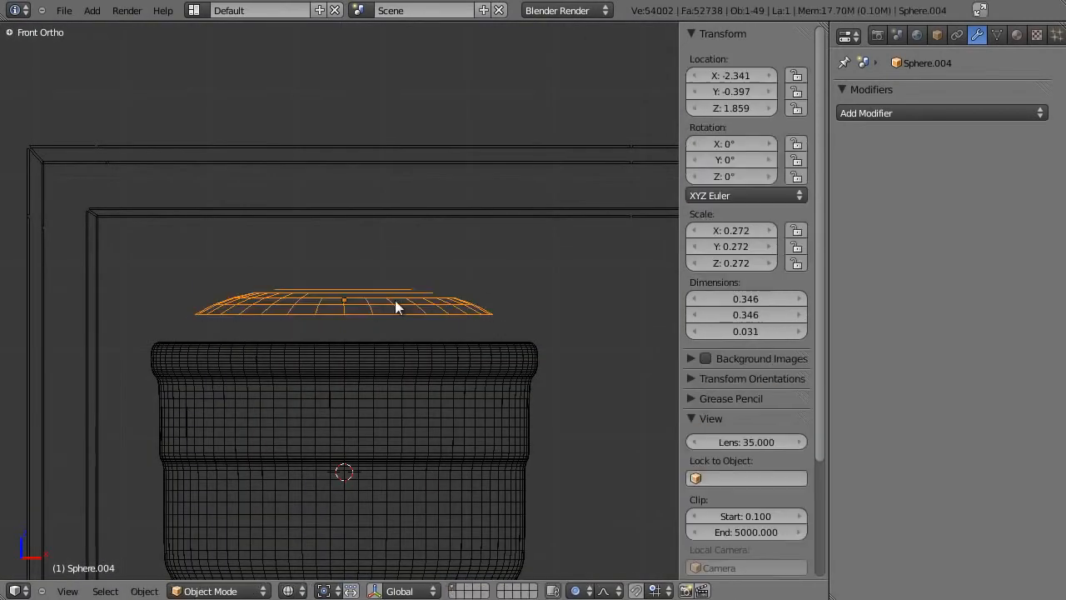
Scale the lid to about 0.334 and lower it along Z to about 1.832 so it sits on the rim
key(g)
key(z)
click(487, 312)
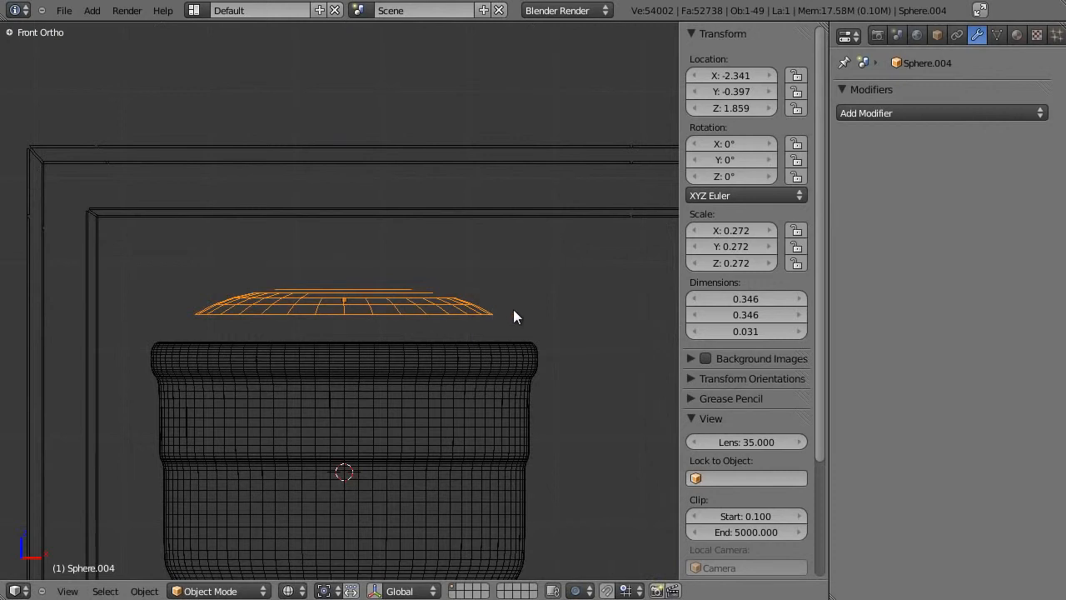
key(s)
click(546, 322)
key(g)
key(z)
click(557, 346)
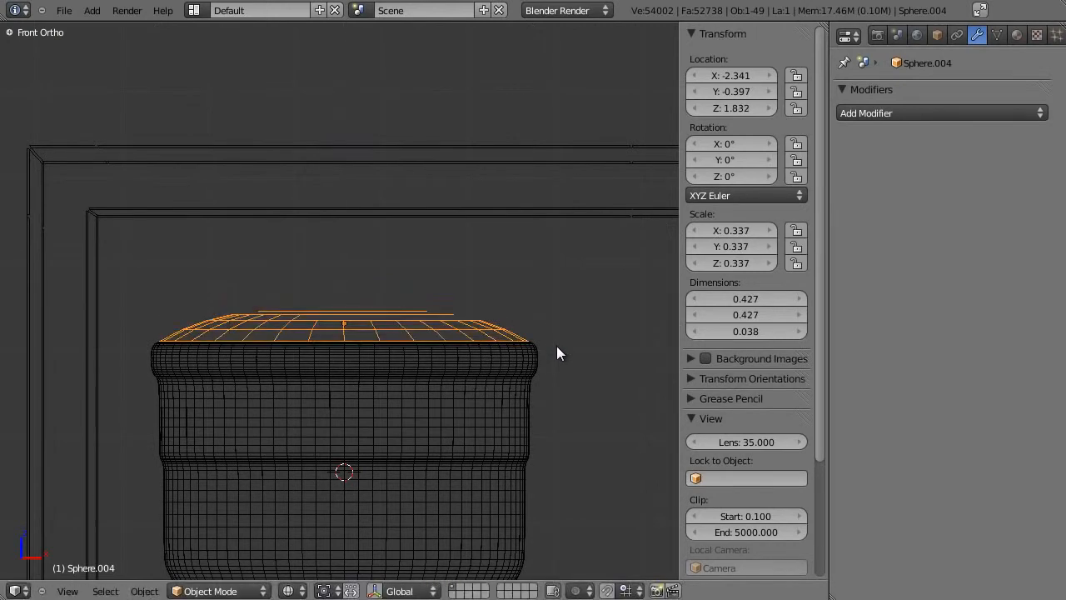
Apply smooth shading to the lid
key(z)
mouse_move(557, 346)
middle_down()
mouse_move(424, 325)
mouse_move(345, 344)
middle_up()
scroll(333, 354, down, 4)
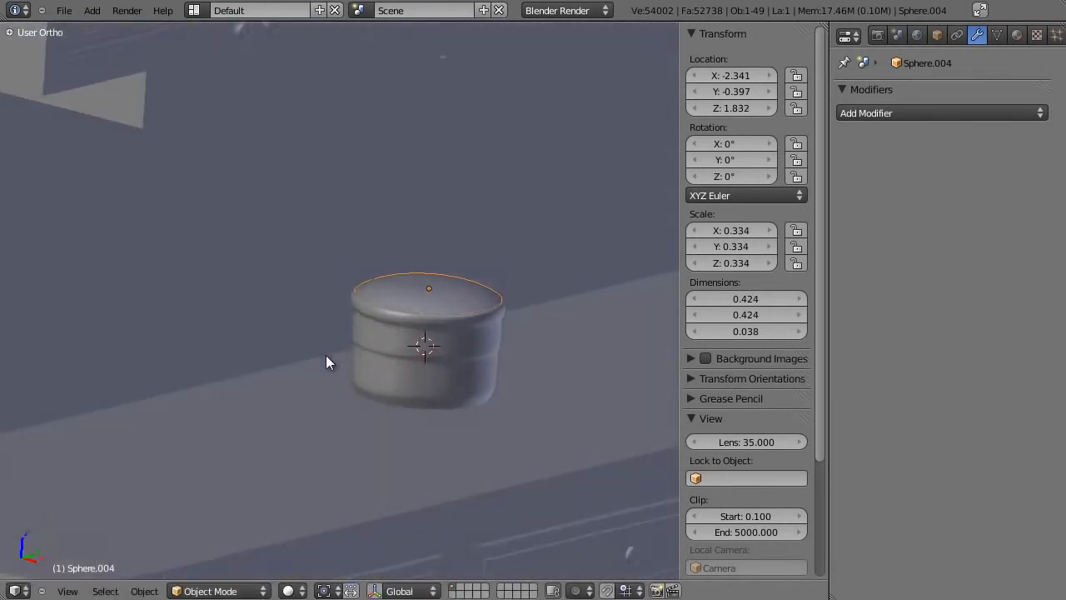
key(t)
click(39, 285)
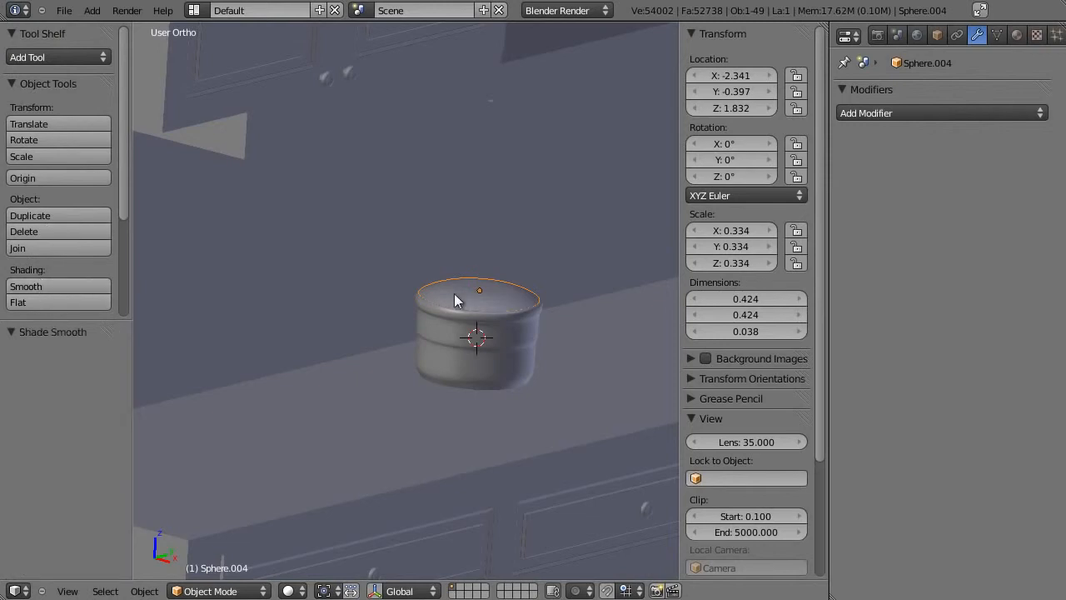
Add a cube at the pot's centre and scale it down to about 0.022
key(z)
key(KP_7)
key(shift+a)
mouse_move(238, 241)
click(292, 257)
shift+middle_drag(489, 220, 463, 296)
key(s)
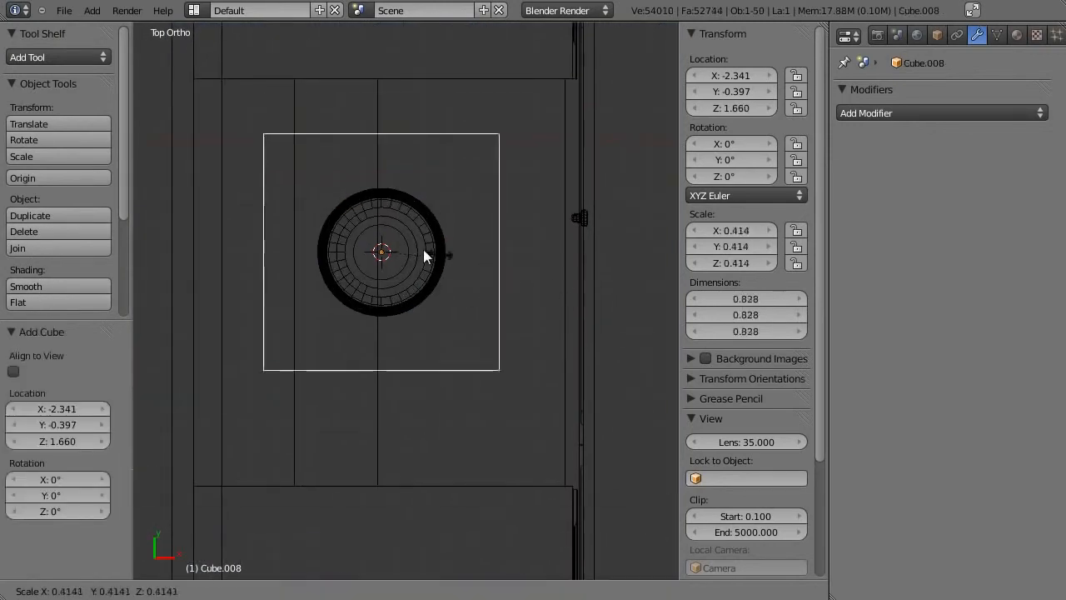
click(404, 255)
scroll(426, 259, up, 5)
key(s)
click(408, 299)
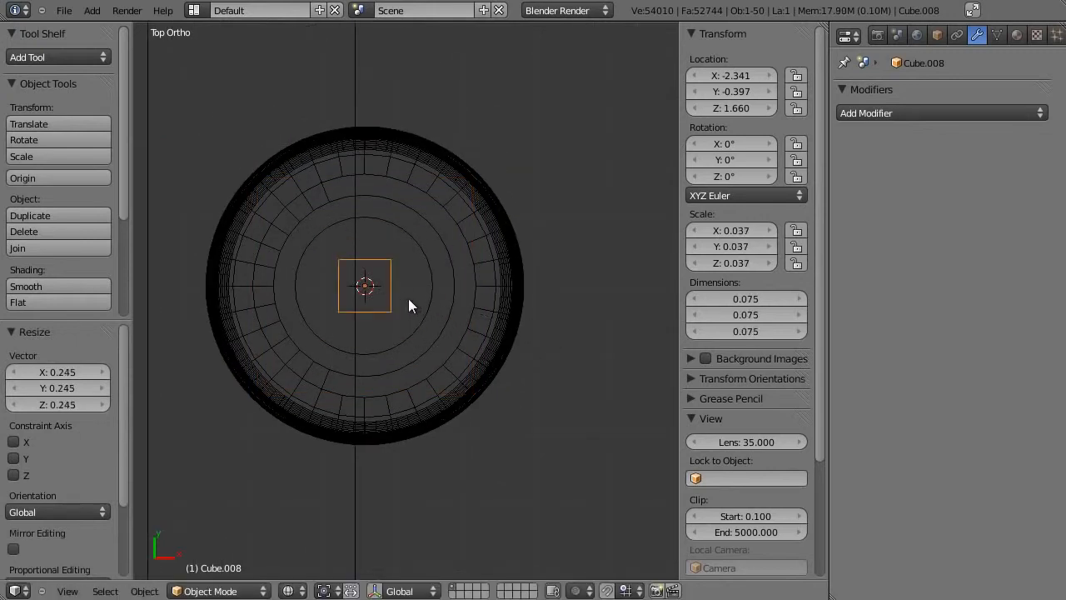
shift+middle_drag(408, 298, 423, 333)
key(s)
click(464, 319)
key(g)
key(y)
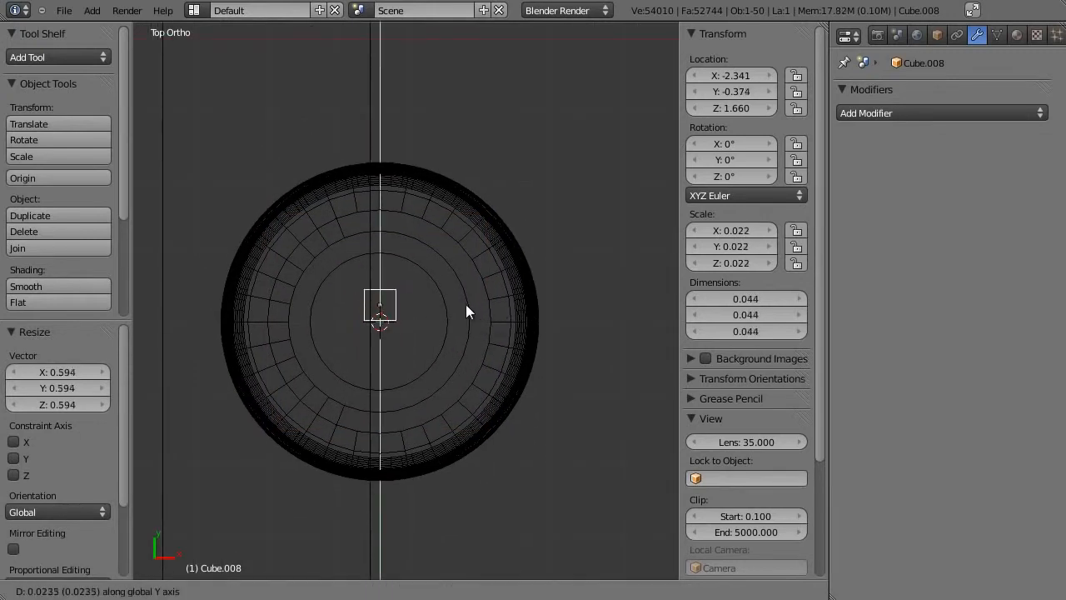
click(466, 301)
Shrink the cube's whole mesh in Edit Mode and offset it about 0.026 along Y from its origin
key(Tab)
scroll(467, 354, up, 2)
key(a)
key(a)
key(a)
key(s)
click(468, 358)
key(g)
key(y)
click(411, 298)
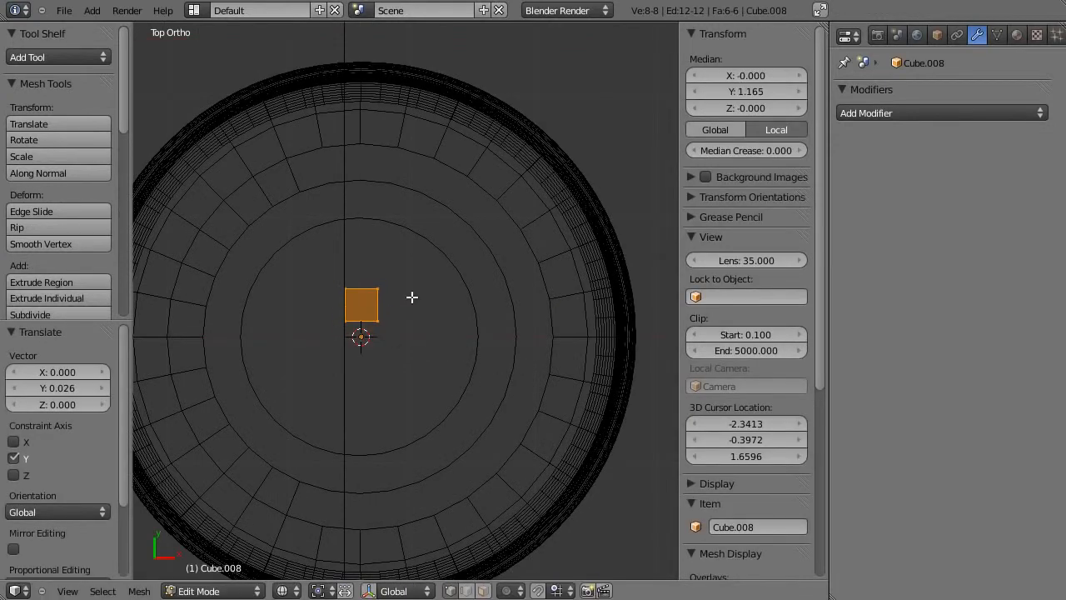
Raise the small cube along Z to about 1.849, at the top of the lid
key(KP_3)
scroll(458, 269, up, 1)
shift+middle_drag(480, 367, 461, 325)
key(Tab)
key(g)
key(z)
click(449, 80)
Flatten the small cube along Z to a scale of about 0.006, forming a thin block on the lid
key(s)
key(z)
click(449, 266)
key(z)
scroll(472, 267, up, 3)
shift+middle_drag(486, 267, 485, 305)
key(z)
key(s)
key(z)
click(428, 280)
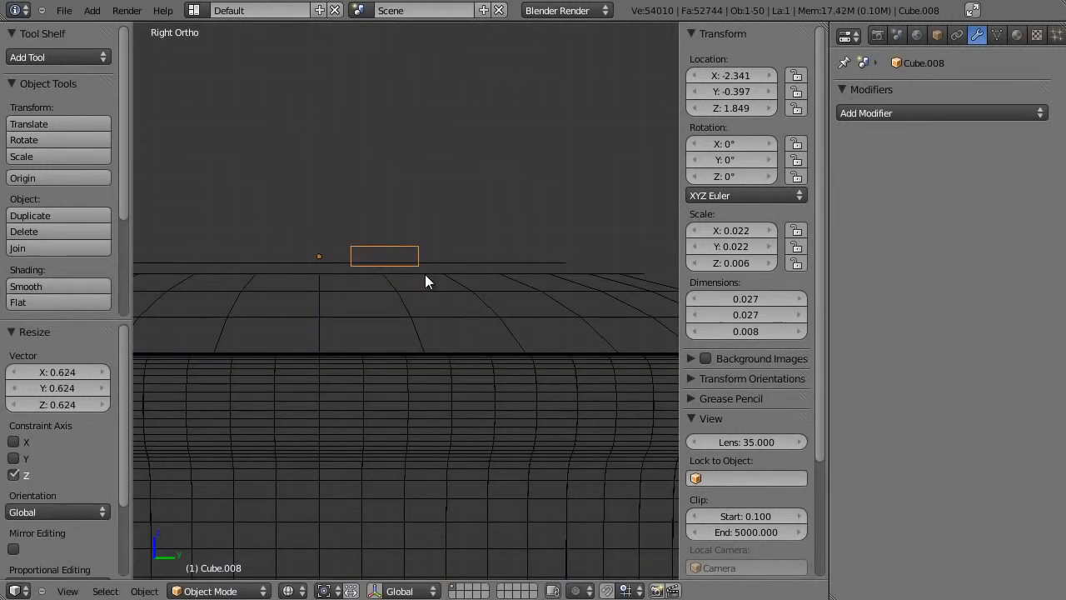
Extrude the block's outer end face about 0.011 along Y in Edit Mode
key(Tab)
key(z)
key(a)
key(a)
key(z)
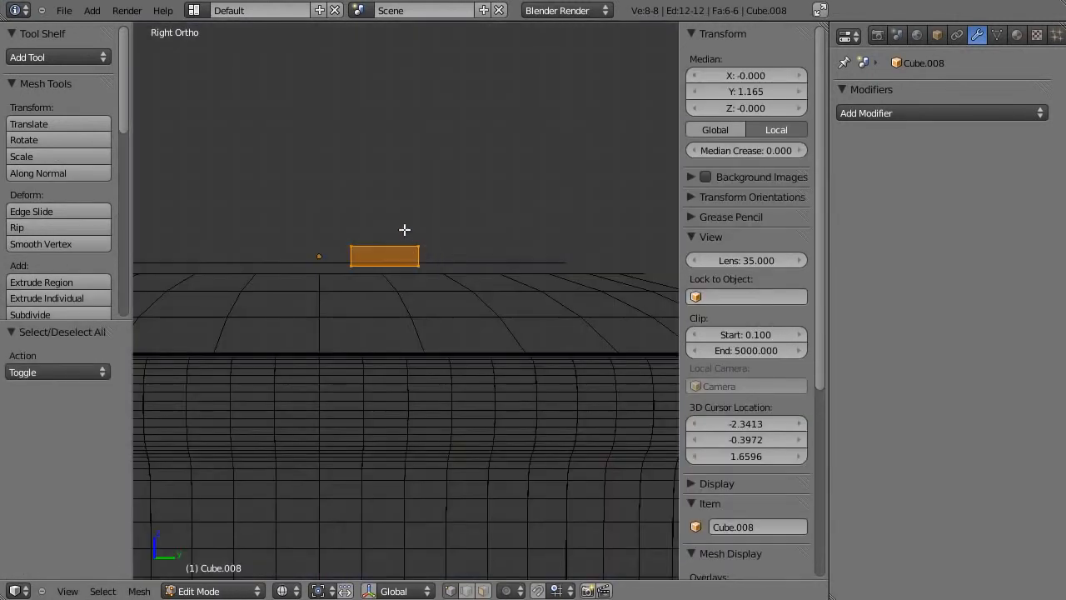
key(a)
key(b)
drag(402, 208, 464, 330)
key(e)
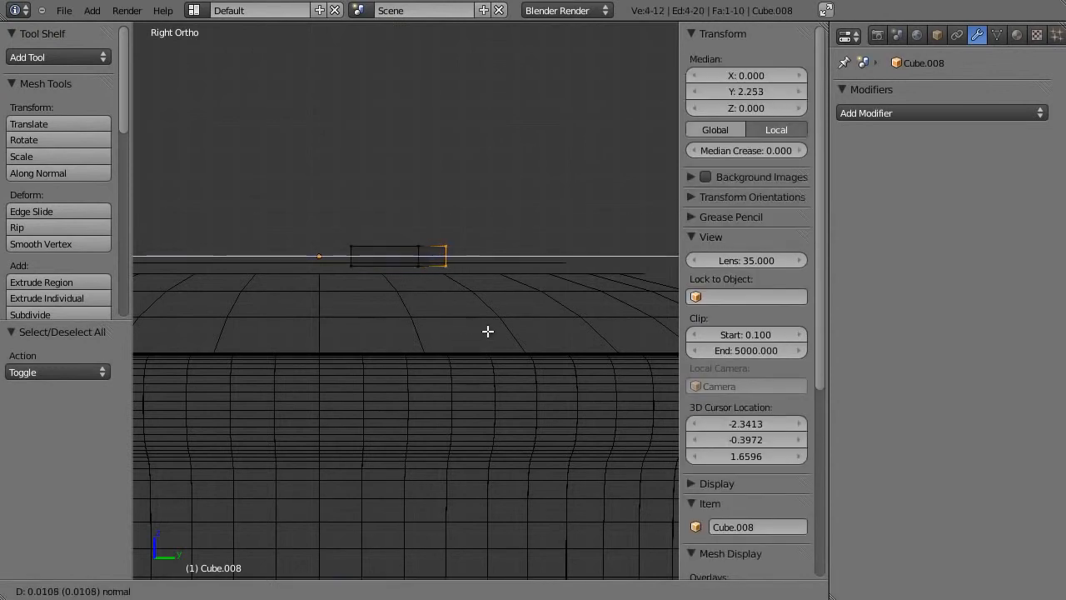
click(488, 331)
Raise and tilt the extruded end face to form the handle's lower angled corner
key(g)
click(488, 312)
key(r)
click(559, 243)
key(g)
click(548, 245)
Extrude the tilted face upward and align it above the corner, forming the handle's vertical side
key(e)
click(550, 188)
key(g)
key(z)
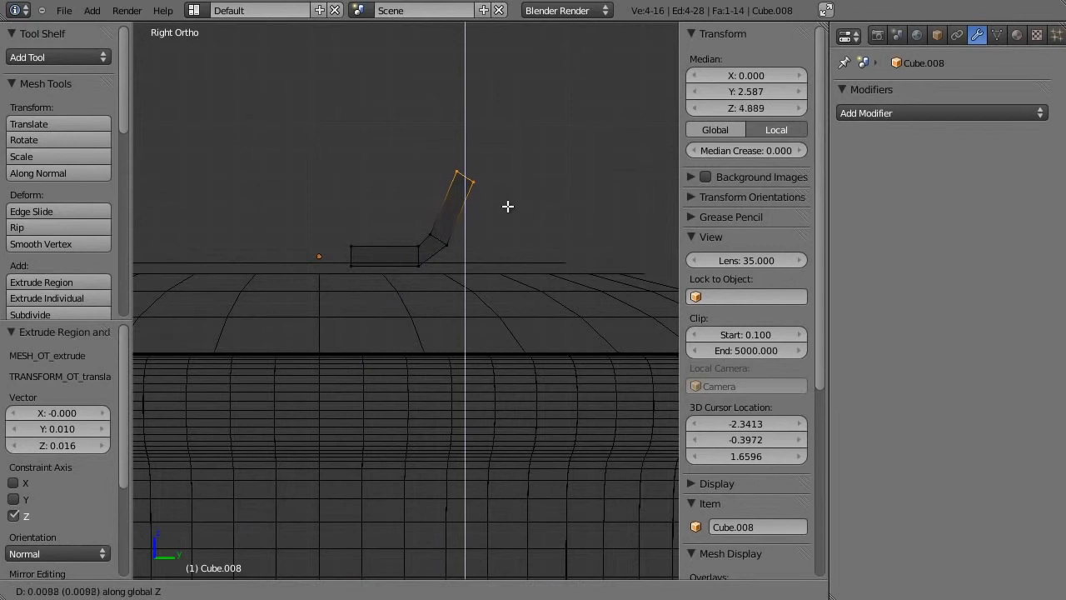
click(490, 196)
key(g)
click(469, 197)
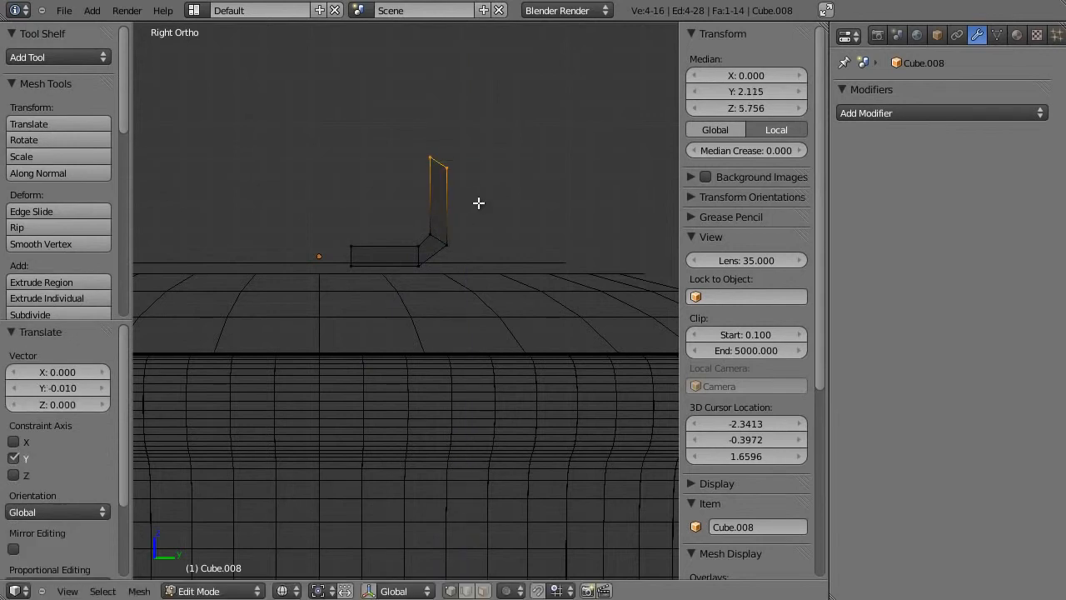
Rotate the top face about -70°, extrude a short corner segment and turn its end toward the lid's centre
key(r)
click(502, 101)
key(e)
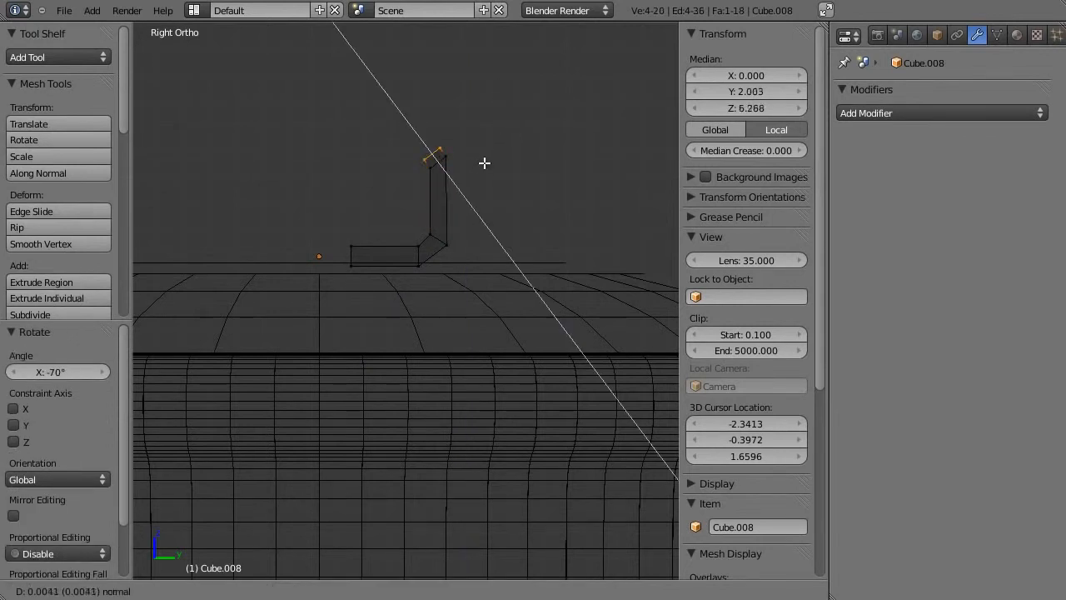
click(484, 160)
key(g)
click(474, 165)
key(r)
click(472, 107)
Extrude the upper end face inward to form the handle's top bar, and return to Object Mode
scroll(495, 165, down, 1)
key(e)
click(418, 174)
key(Tab)
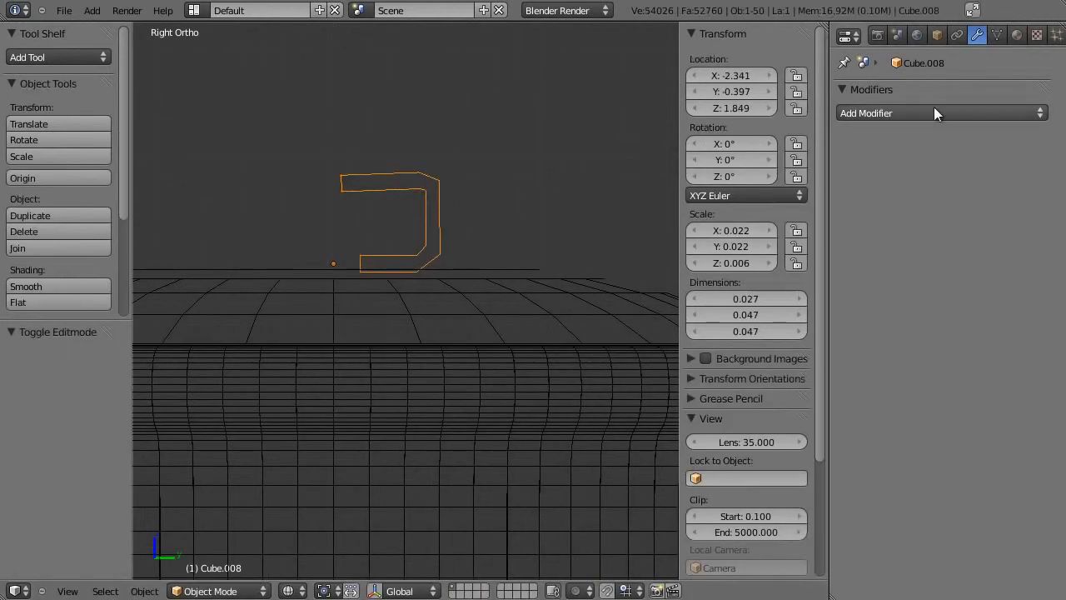
Add a Mirror modifier to the handle piece and include the Y axis
click(934, 111)
click(740, 272)
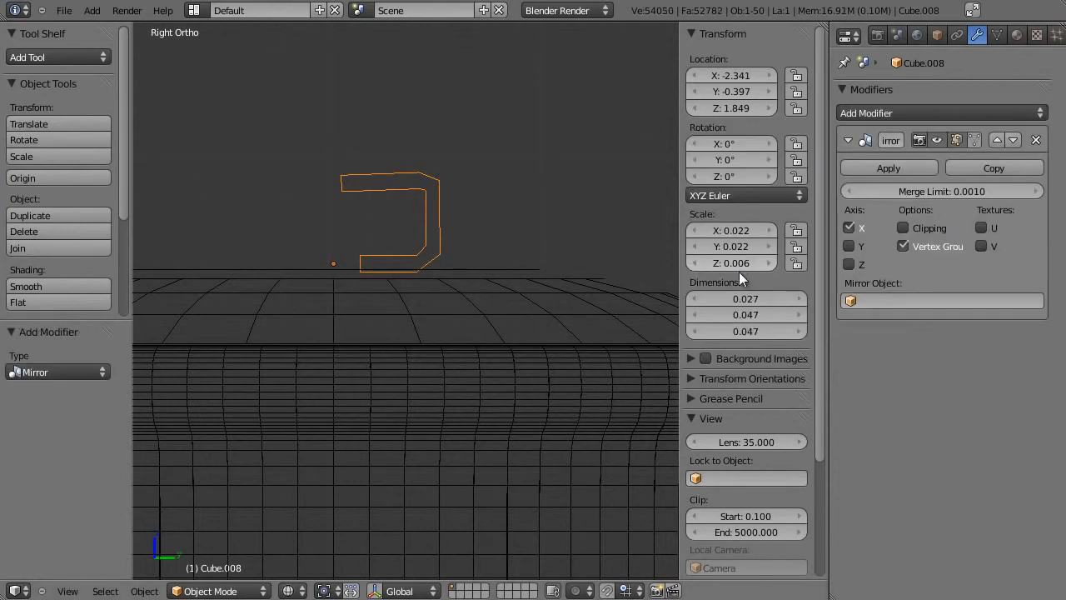
click(849, 246)
Mirror across Y only with Clipping enabled, and bring the top bar's open end onto the mirror plane
key(Tab)
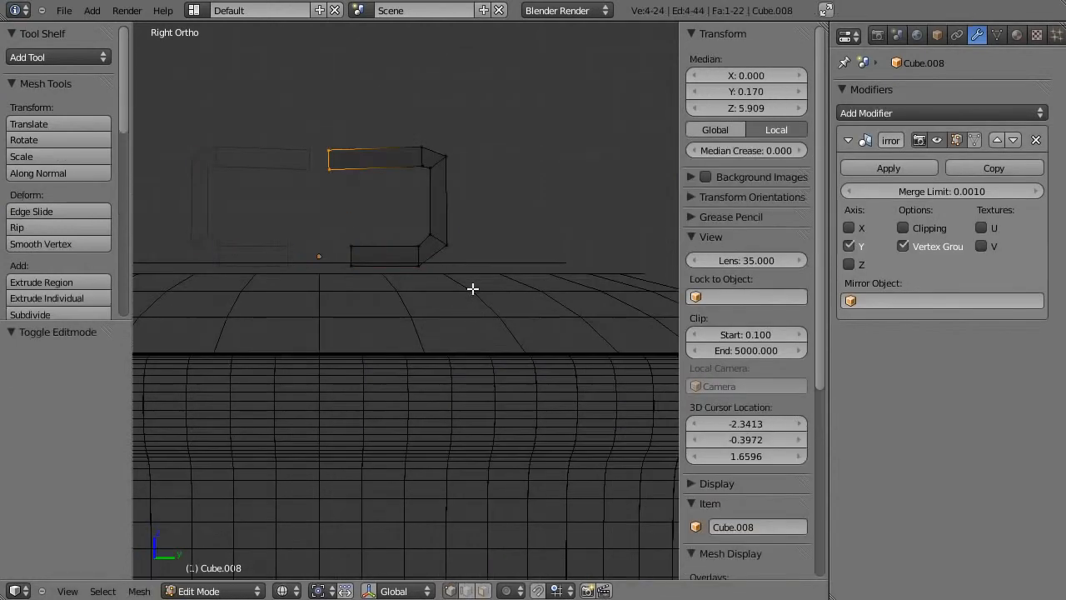
click(457, 189)
key(g)
key(z)
click(436, 187)
key(Tab)
scroll(436, 194, down, 4)
Lower the handle's upper section along Z until the whole handle is about 0.028 high
key(Tab)
scroll(435, 215, up, 3)
key(a)
key(a)
key(b)
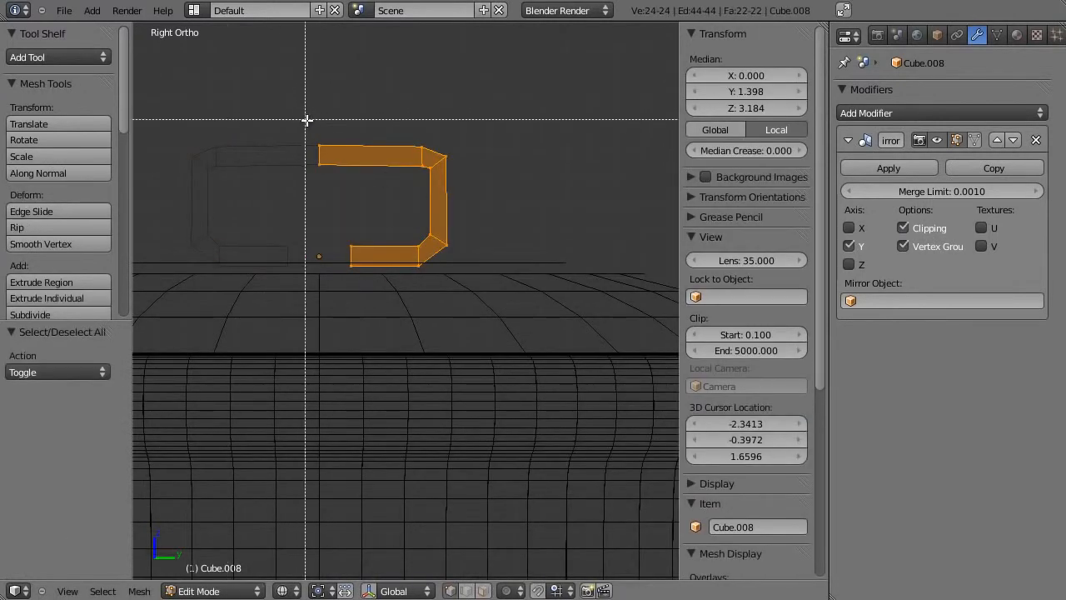
key(Escape)
key(a)
key(a)
key(a)
key(b)
drag(286, 113, 485, 205)
key(g)
key(z)
click(494, 250)
Leave Edit Mode, return to solid display and apply smooth shading to the lid handle
scroll(483, 255, down, 4)
key(Tab)
key(z)
mouse_move(452, 273)
middle_down()
mouse_move(416, 359)
mouse_move(329, 347)
mouse_move(478, 355)
mouse_move(368, 341)
mouse_move(349, 358)
middle_up()
scroll(329, 346, up, 4)
scroll(329, 346, down, 2)
key(t)
key(t)
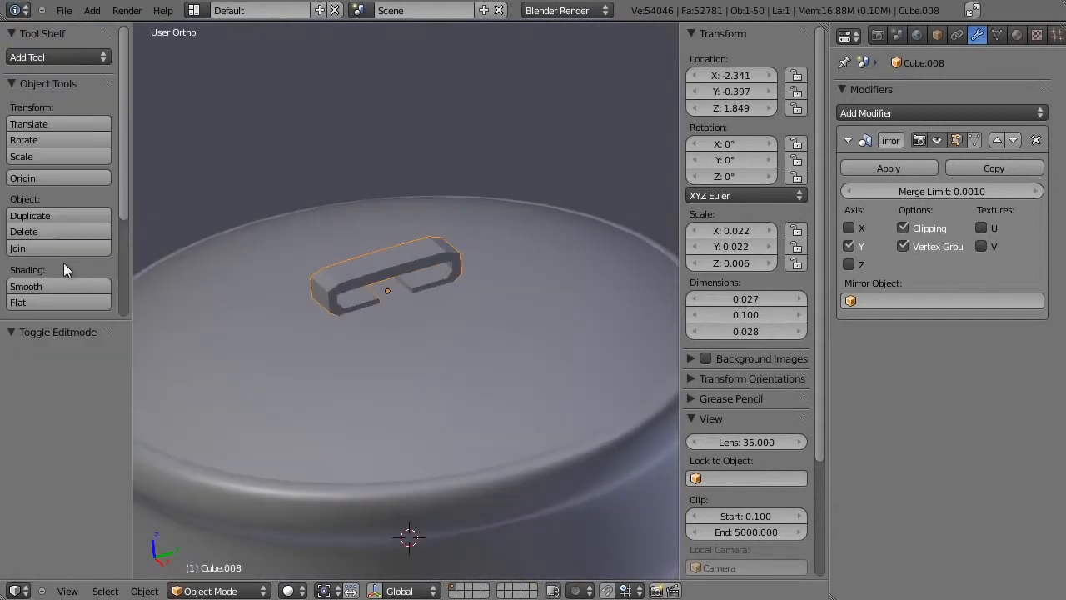
middle_drag(315, 298, 418, 284)
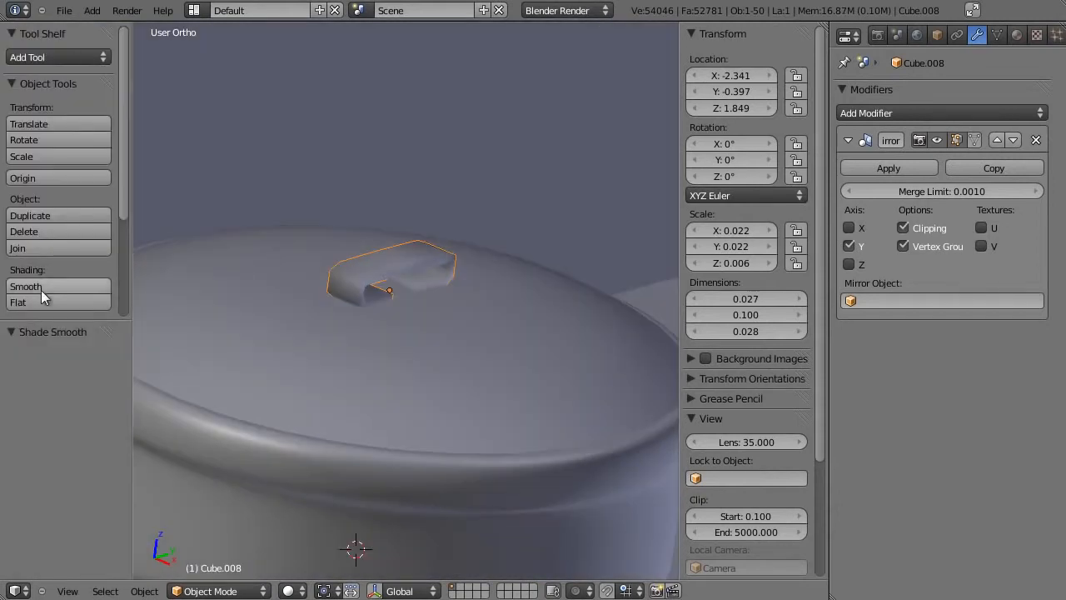
Enlarge the handle to a scale of about 0.035 in X and Y, and lower it to Z 1.844
scroll(365, 320, up, 2)
key(s)
click(584, 302)
key(g)
key(z)
click(586, 314)
scroll(583, 308, down, 6)
scroll(441, 318, down, 2)
key(t)
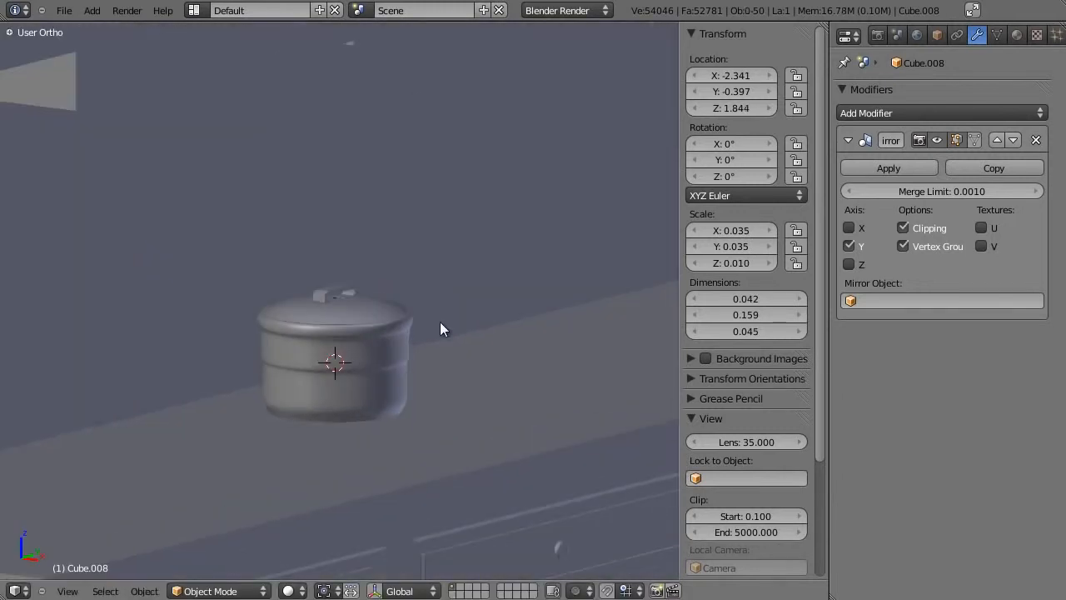
Parent the lid to the pot body
scroll(384, 322, down, 1)
middle_drag(377, 360, 355, 395)
right_click(346, 294)
shift+right_click(329, 307)
shift+right_click(358, 343)
right_click(352, 300)
scroll(372, 325, up, 4)
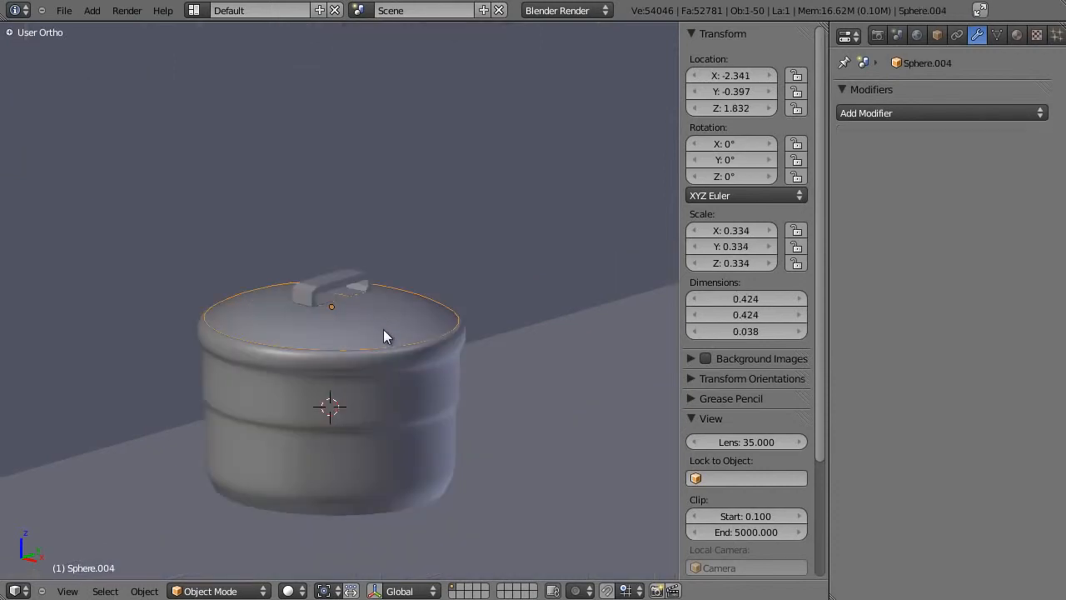
shift+right_click(396, 376)
key(ctrl+p)
click(396, 376)
Parent the handle to the lid and select the pot body
right_click(325, 275)
shift+right_click(312, 316)
key(ctrl+p)
click(315, 317)
right_click(387, 329)
right_click(386, 329)
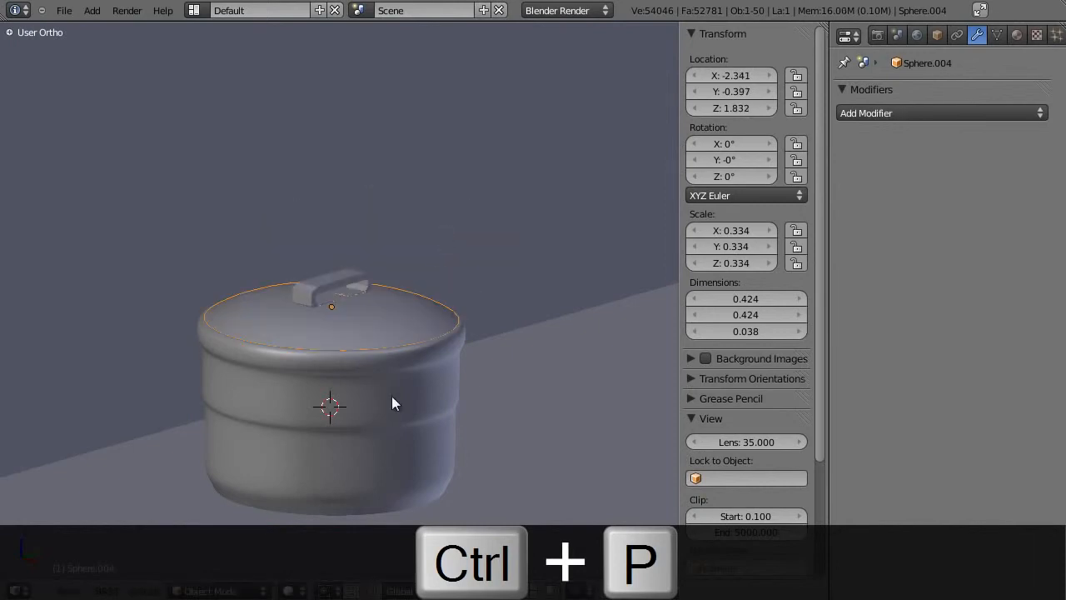
right_click(395, 389)
Examine the pot on the counter against magazine.jpg in Windows Photo Viewer, including the items on the wooden island top
scroll(559, 208, down, 9)
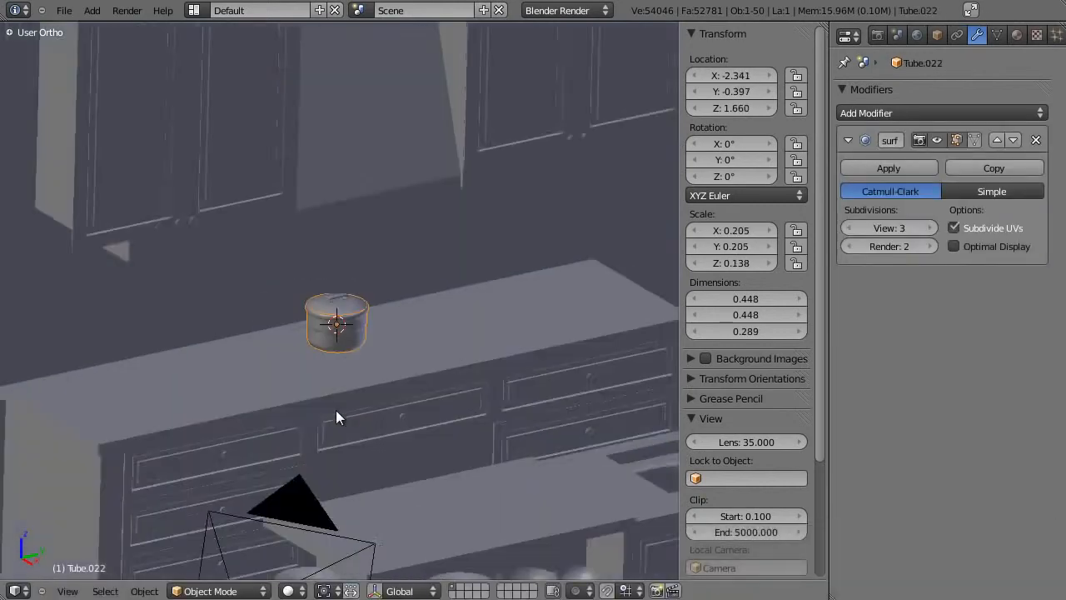
scroll(335, 409, down, 1)
middle_drag(336, 410, 288, 401)
scroll(368, 394, up, 5)
mouse_move(368, 393)
middle_down()
mouse_move(413, 338)
mouse_move(296, 302)
mouse_move(405, 341)
mouse_move(347, 396)
middle_up()
scroll(414, 338, down, 5)
scroll(296, 303, down, 5)
key(alt+Tab)
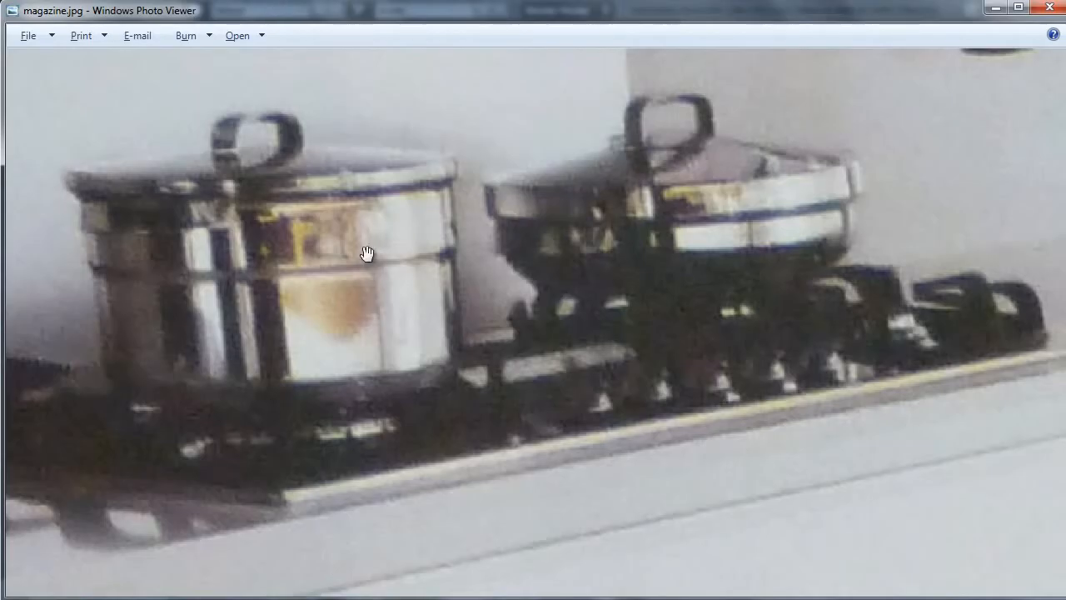
scroll(619, 218, down, 7)
scroll(813, 373, down, 3)
scroll(687, 417, up, 3)
mouse_move(709, 443)
mouse_down()
mouse_move(735, 302)
mouse_move(790, 230)
mouse_move(714, 428)
mouse_up()
drag(815, 279, 771, 390)
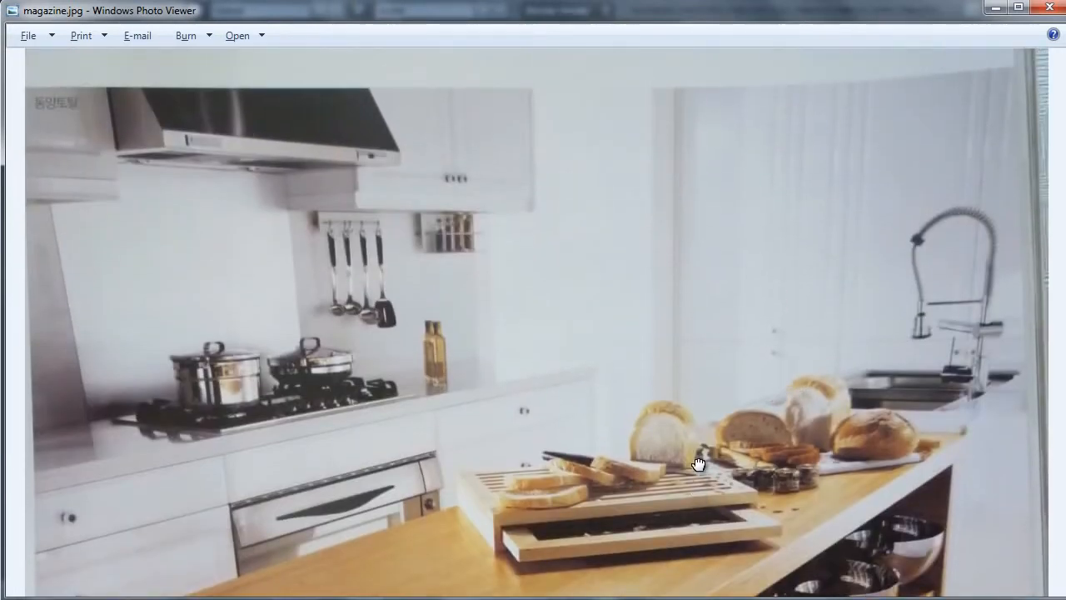
drag(698, 492, 575, 390)
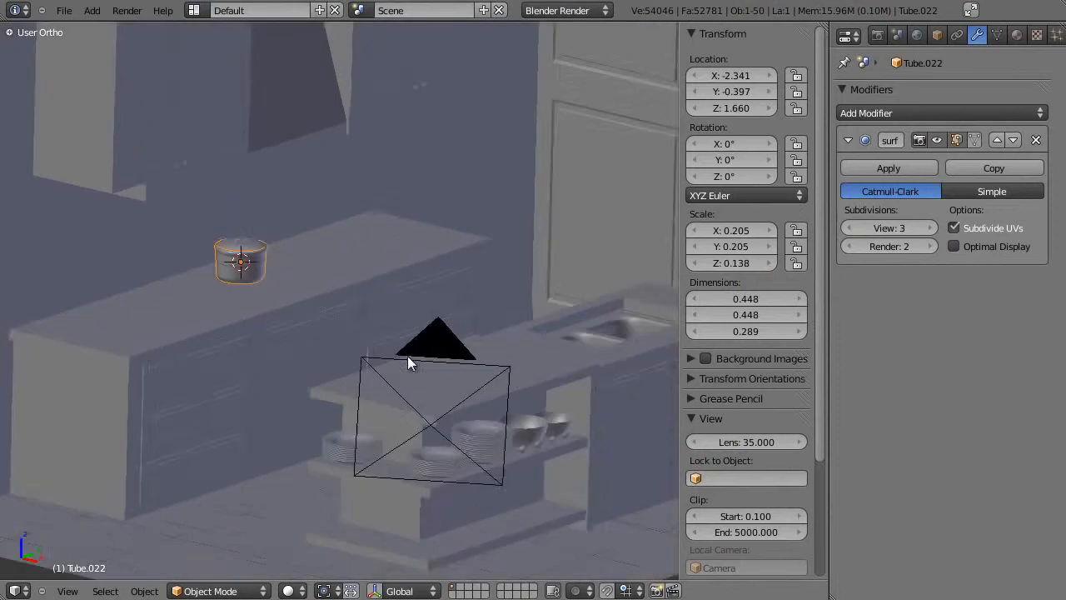
scroll(442, 368, up, 2)
key(KP_7)
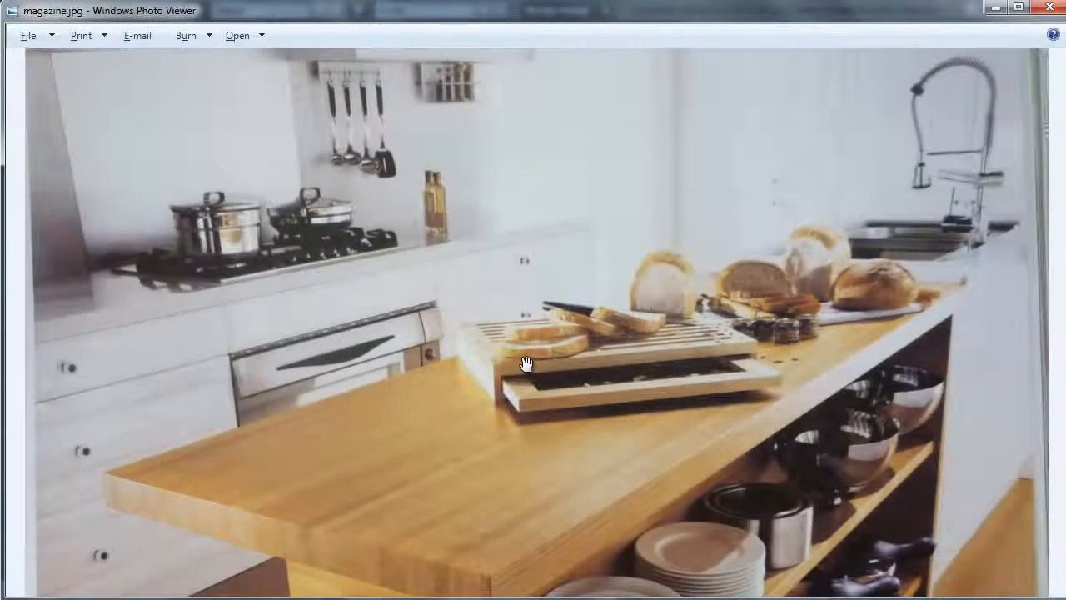
scroll(526, 363, up, 3)
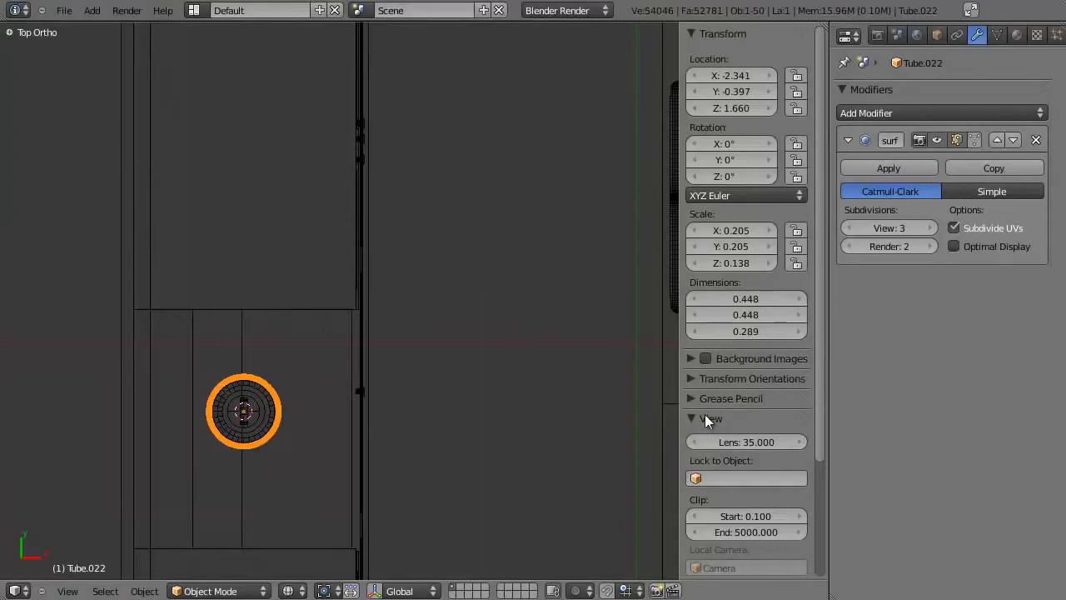
Add a cube over the island worktop at about X 0.694, Y -1.407 and scale it down to about 0.277
scroll(451, 398, down, 5)
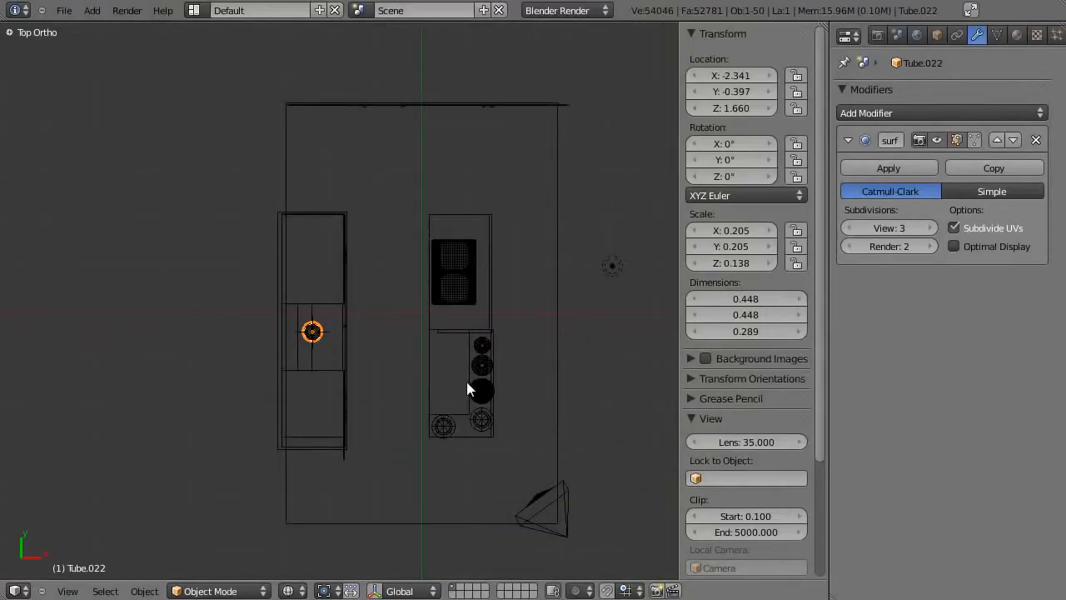
scroll(285, 270, up, 4)
scroll(300, 275, down, 3)
shift+middle_drag(312, 278, 335, 298)
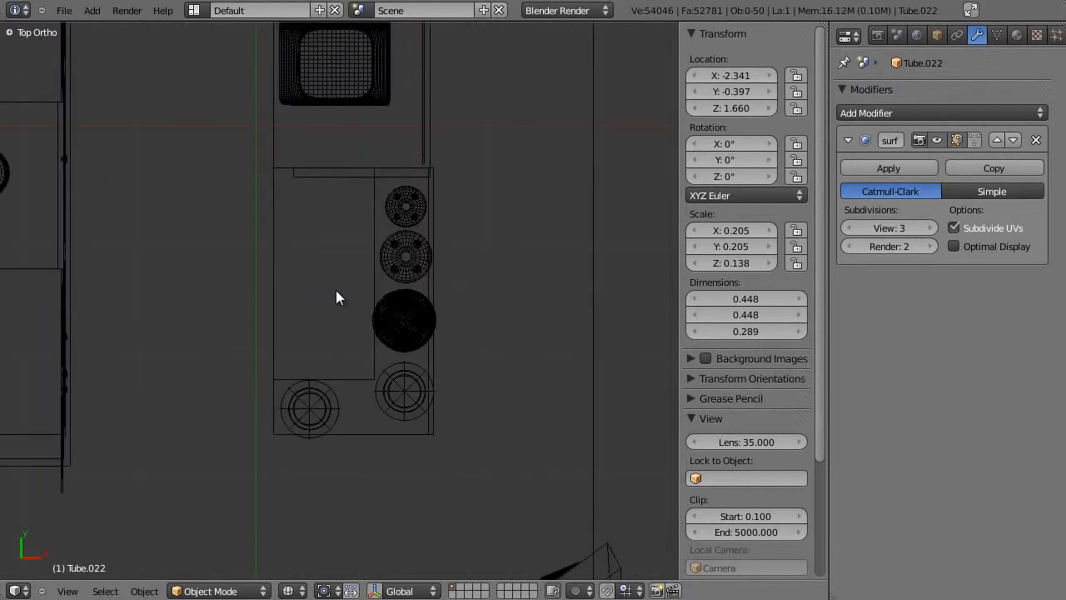
key(shift+a)
mouse_move(336, 291)
click(391, 305)
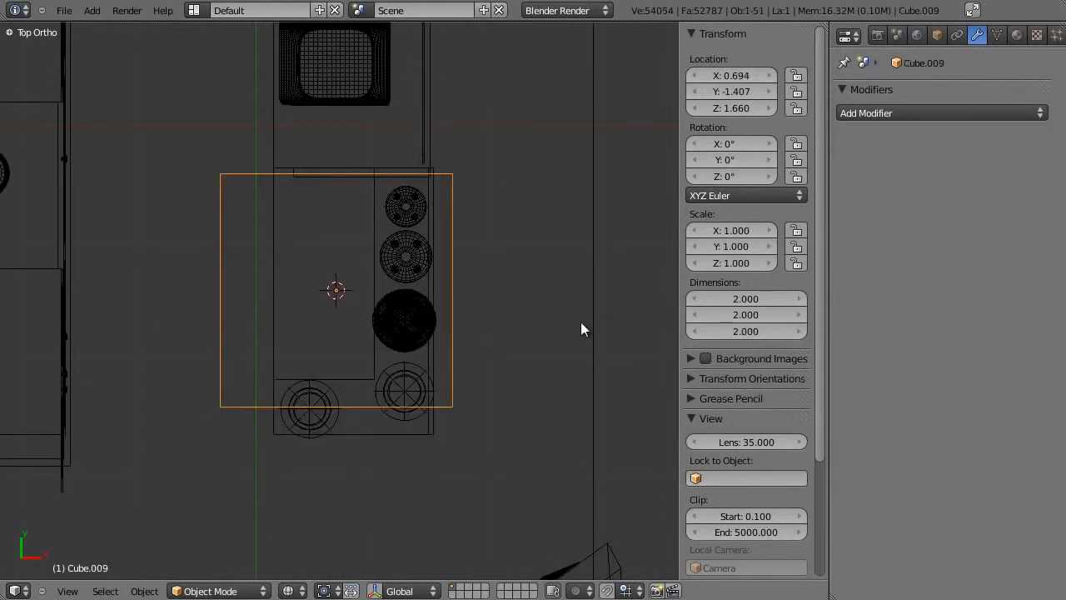
scroll(633, 329, up, 4)
key(s)
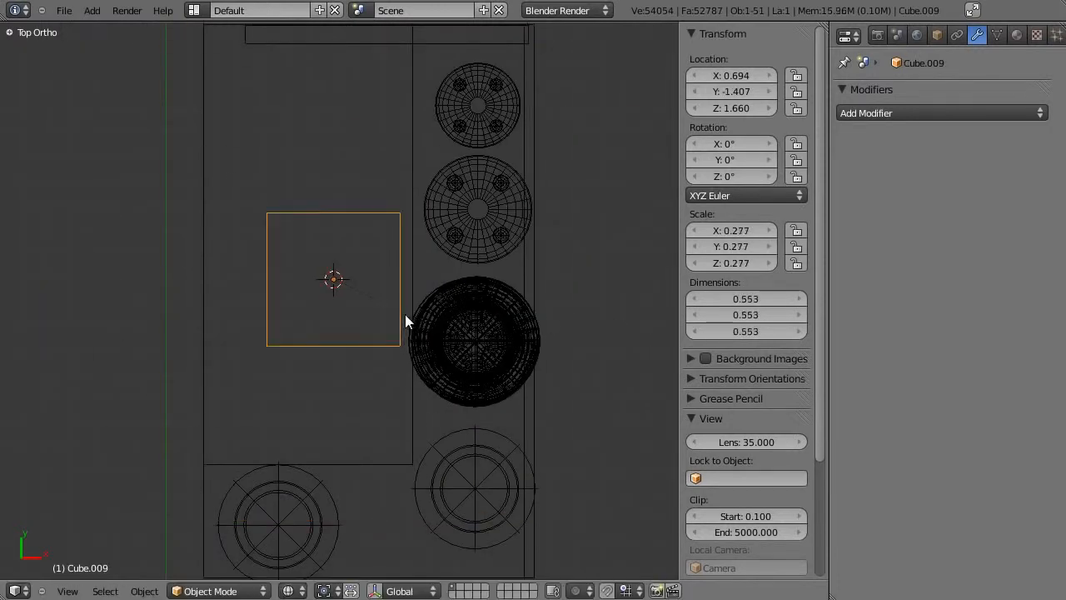
click(406, 312)
Flatten the new cube along Z to a scale of about 0.054
key(KP_1)
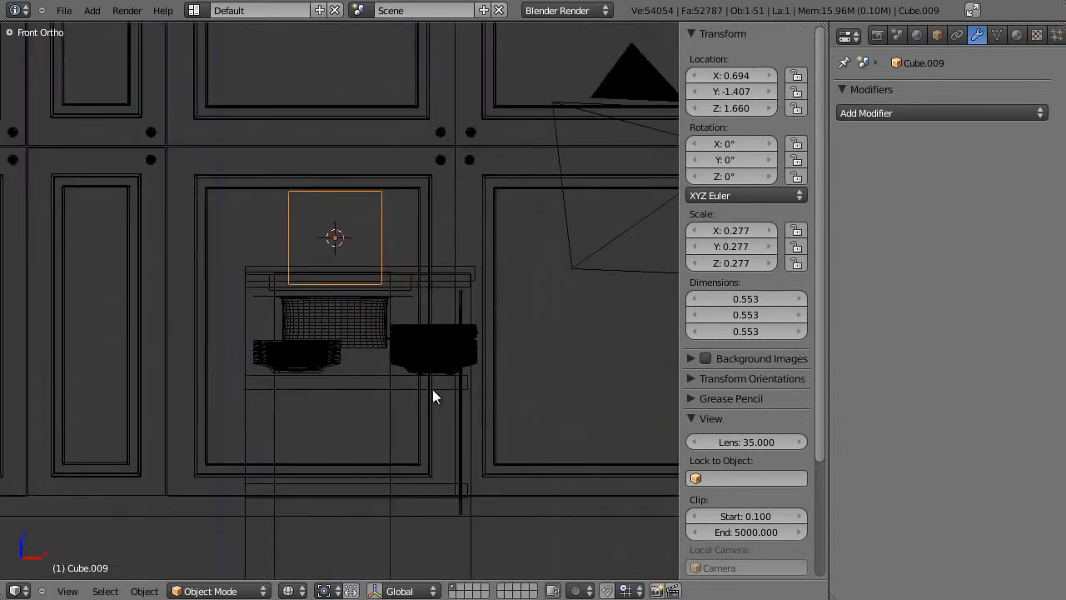
key(s)
key(z)
click(364, 256)
Stretch the flat block along X to a scale of about 0.409
scroll(369, 245, up, 5)
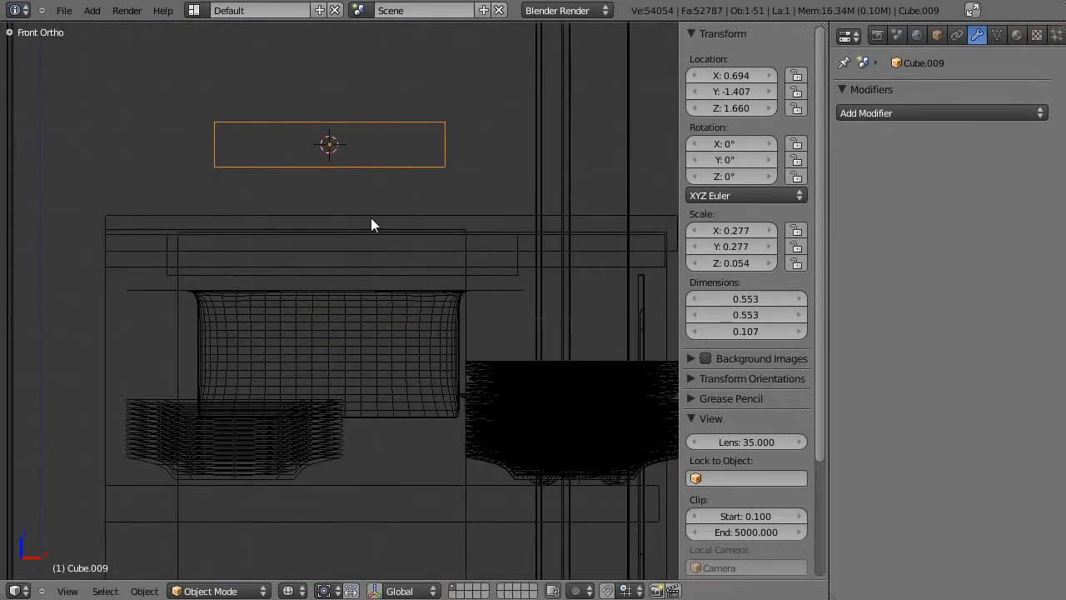
shift+scroll(366, 266, up, 3)
key(KP_7)
scroll(436, 376, up, 1)
key(s)
key(x)
click(523, 293)
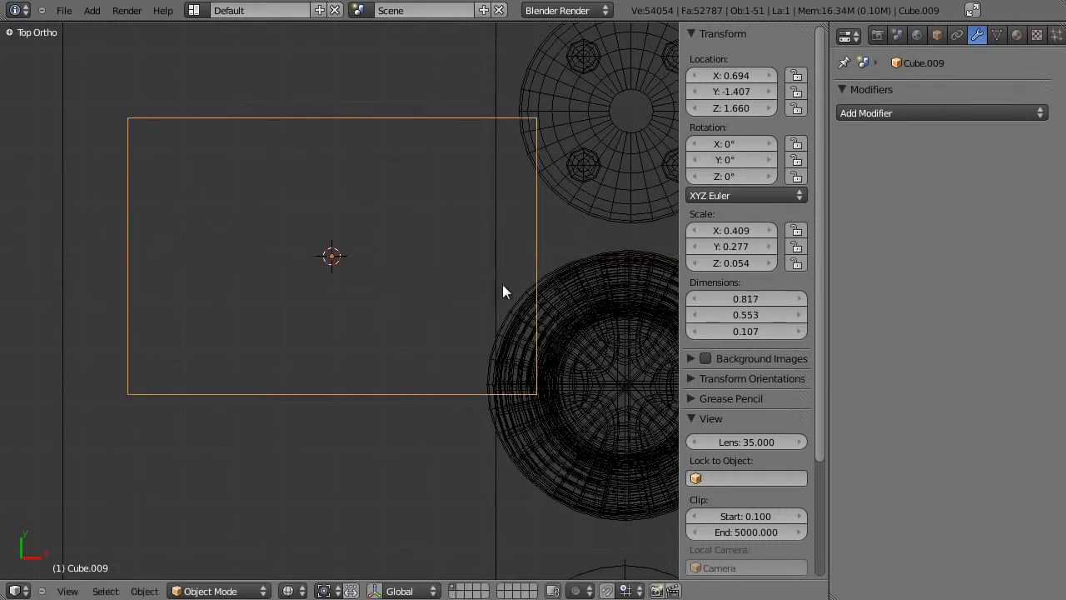
Move the block's positive-X end just short of its origin in Edit Mode and delete that end face
ctrl+scroll(430, 324, up, 2)
key(Tab)
key(a)
key(a)
key(a)
key(b)
drag(547, 94, 642, 492)
key(g)
key(x)
click(417, 455)
key(x)
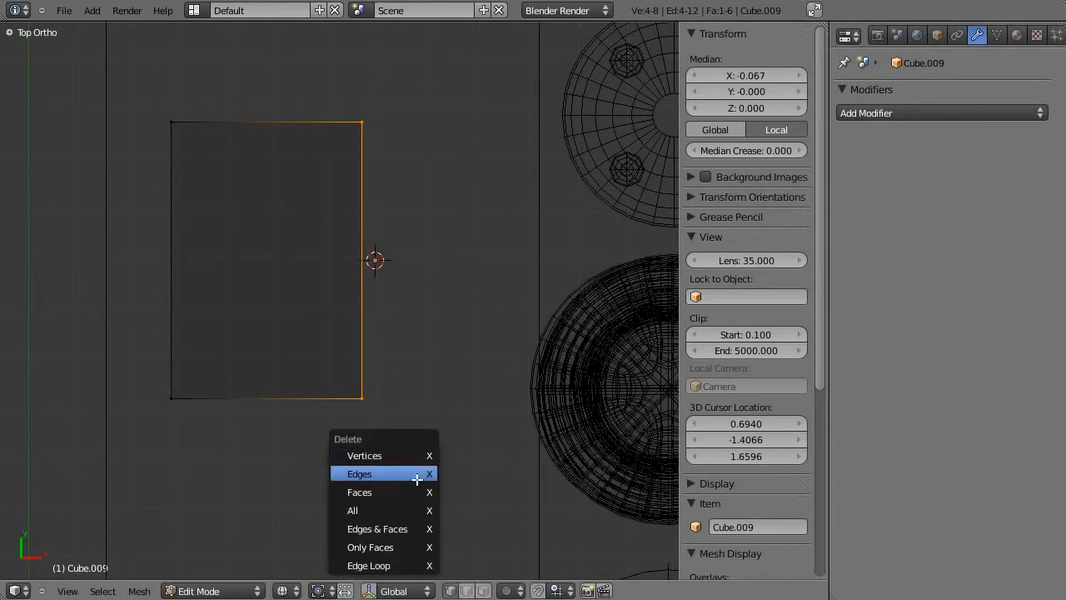
click(409, 490)
Add an X-axis Mirror modifier with Clipping to the block and move its open edge onto the mirror plane
click(951, 117)
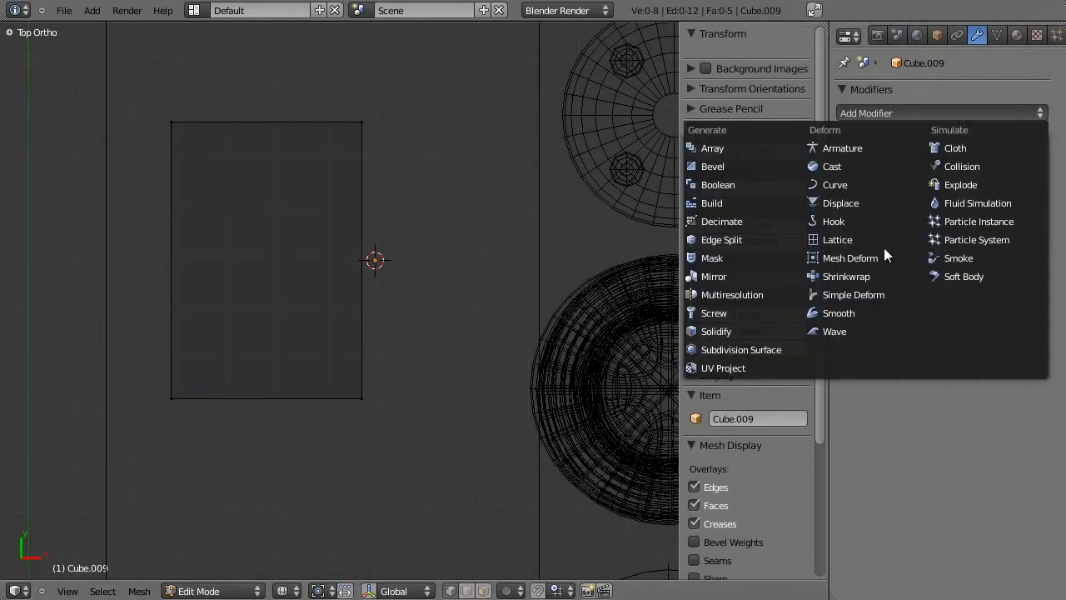
click(740, 277)
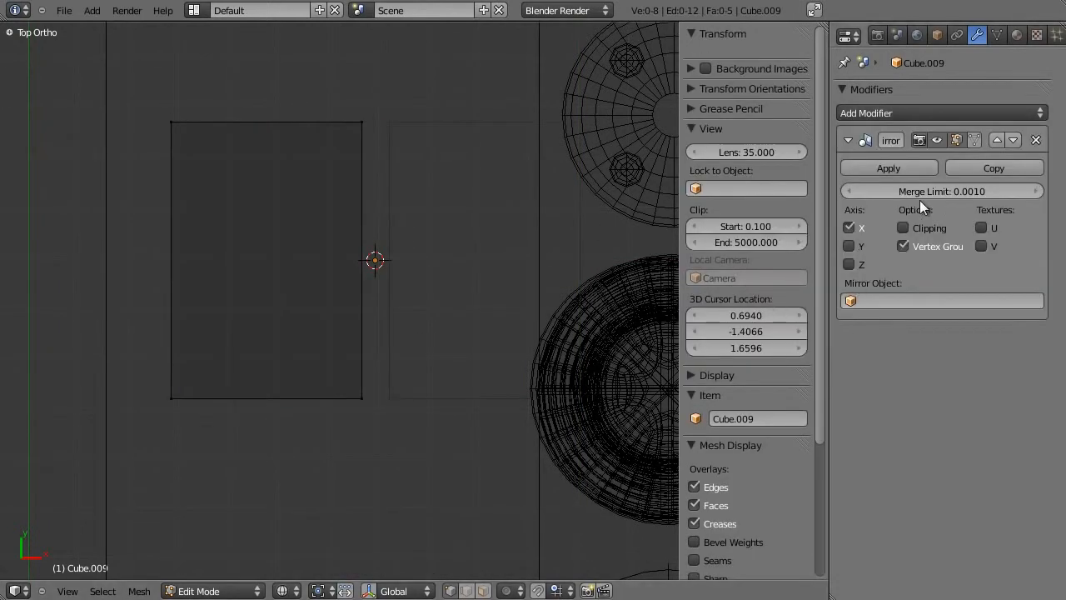
key(b)
drag(331, 67, 429, 407)
key(g)
key(x)
click(468, 430)
key(Tab)
key(KP_1)
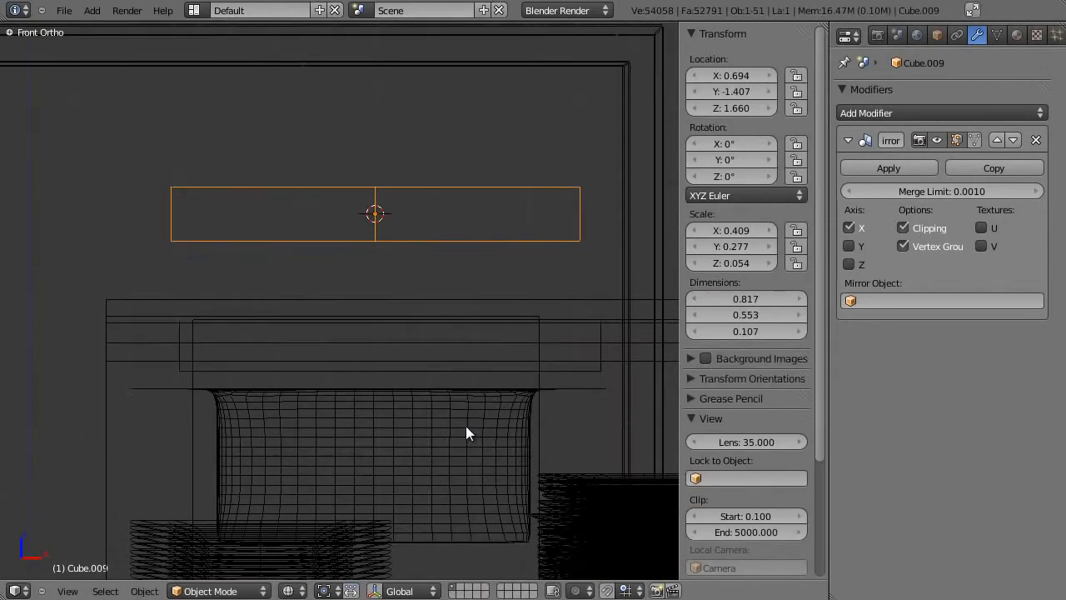
Add two horizontal loop cuts around the flat block, spaced close to its top and bottom faces
scroll(382, 293, up, 3)
scroll(382, 294, down, 2)
middle_drag(365, 324, 367, 326)
key(Tab)
key(a)
key(a)
key(a)
click(391, 200)
click(395, 200)
key(ctrl+r)
click(395, 200)
click(395, 212)
key(a)
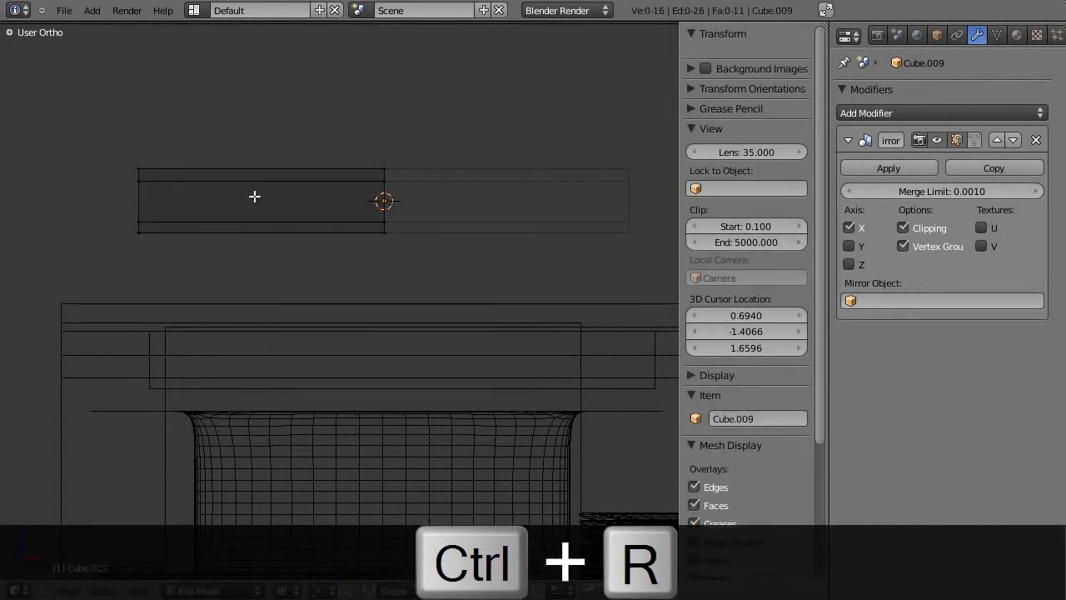
Add a vertical loop cut across the block and slide it close to the outer end
click(263, 182)
click(164, 175)
key(a)
Move the block's front vertices back along Y, narrowing it to a strip about 0.100 deep
middle_drag(174, 179, 304, 319)
key(KP_7)
key(a)
key(a)
key(b)
drag(203, 347, 431, 419)
key(g)
key(y)
click(399, 239)
Add two lengthwise loop cuts to the strip and spread them toward its front and back edges
scroll(414, 297, up, 4)
shift+middle_drag(400, 239, 393, 308)
key(a)
key(ctrl+r)
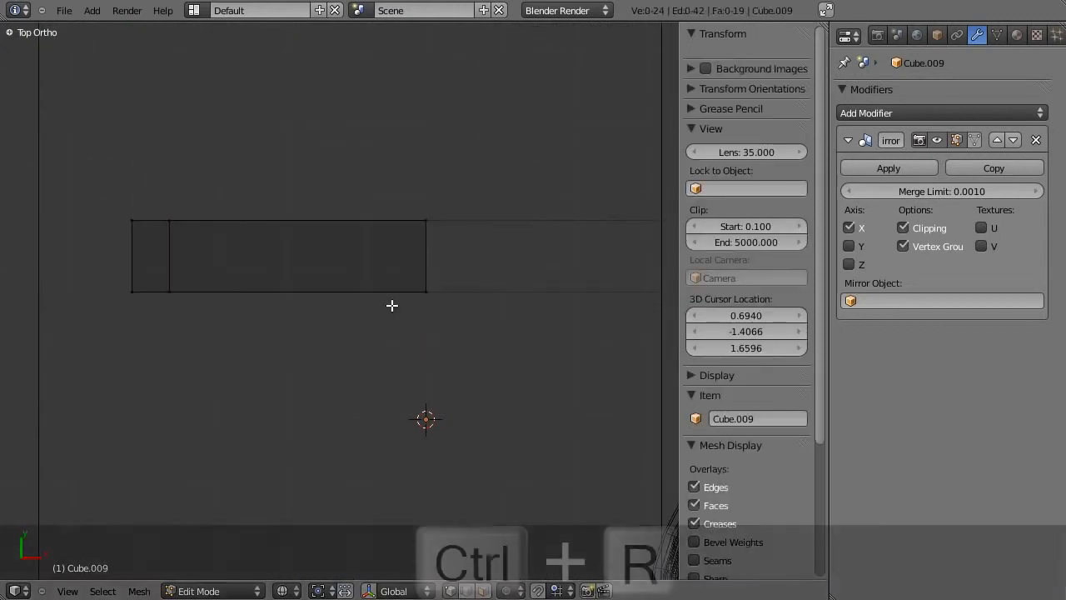
click(432, 265)
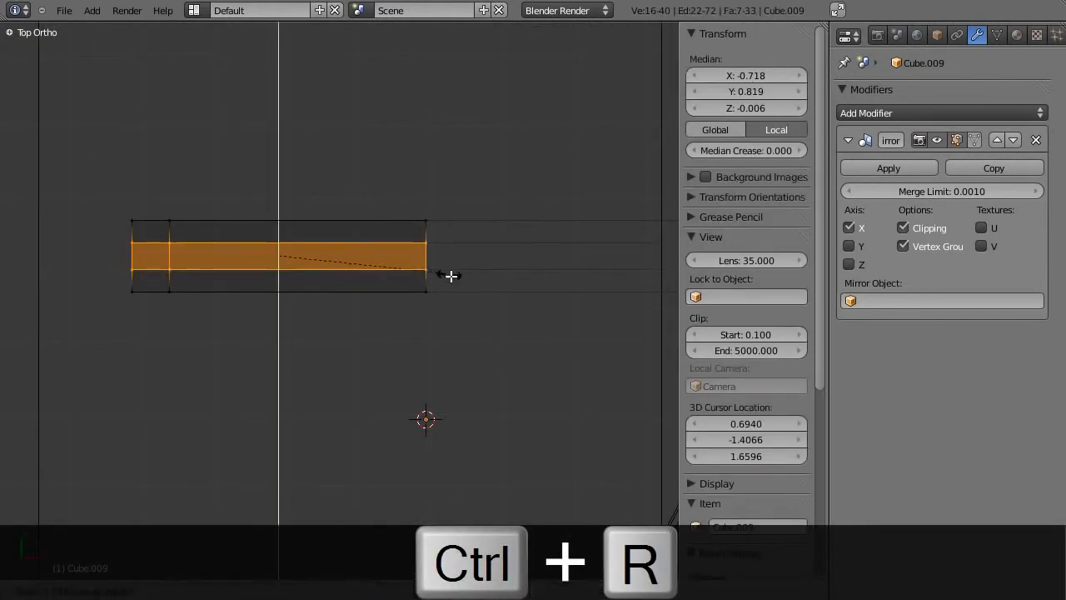
click(597, 354)
Add one lengthwise loop cut along the middle of the strip
scroll(459, 291, up, 2)
shift+middle_drag(414, 284, 481, 359)
key(a)
key(a)
key(a)
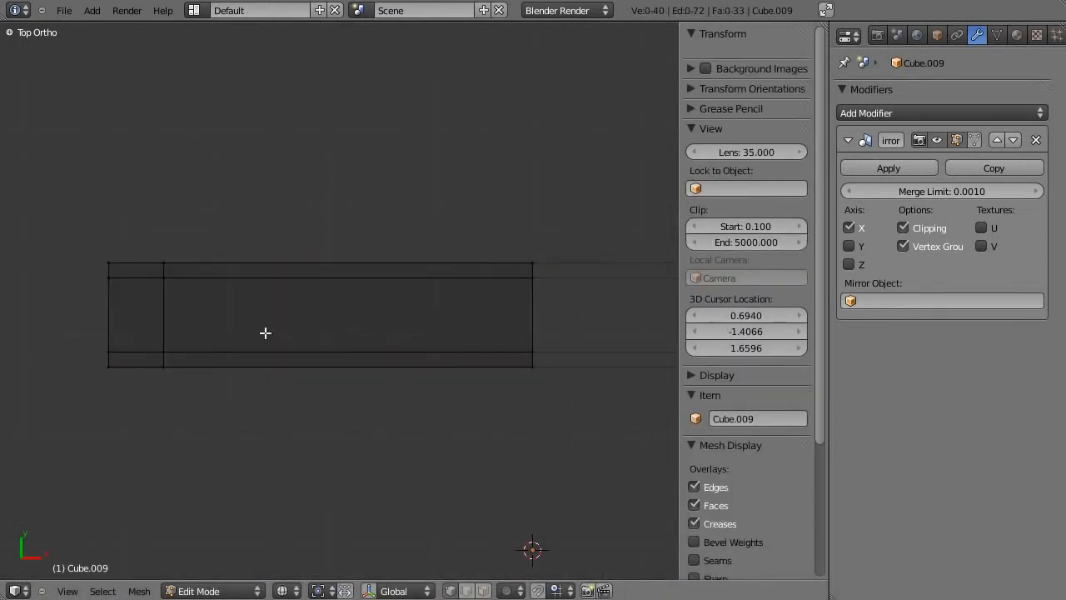
key(ctrl+r)
click(172, 315)
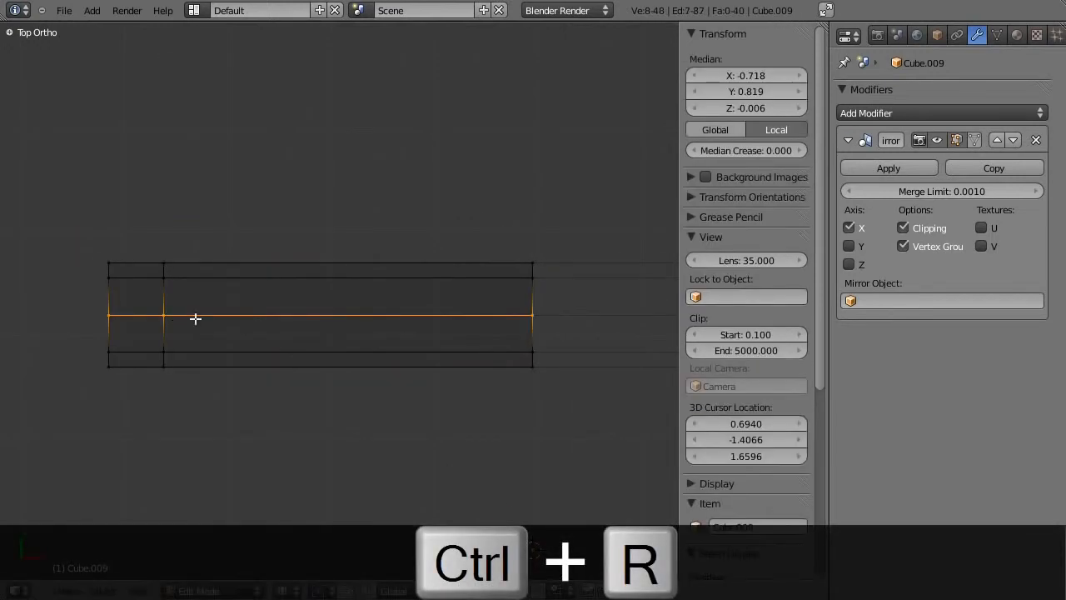
key(a)
Add a crosswise loop cut beside the outer-end cut and shift its rear vertices inward along X
click(333, 300)
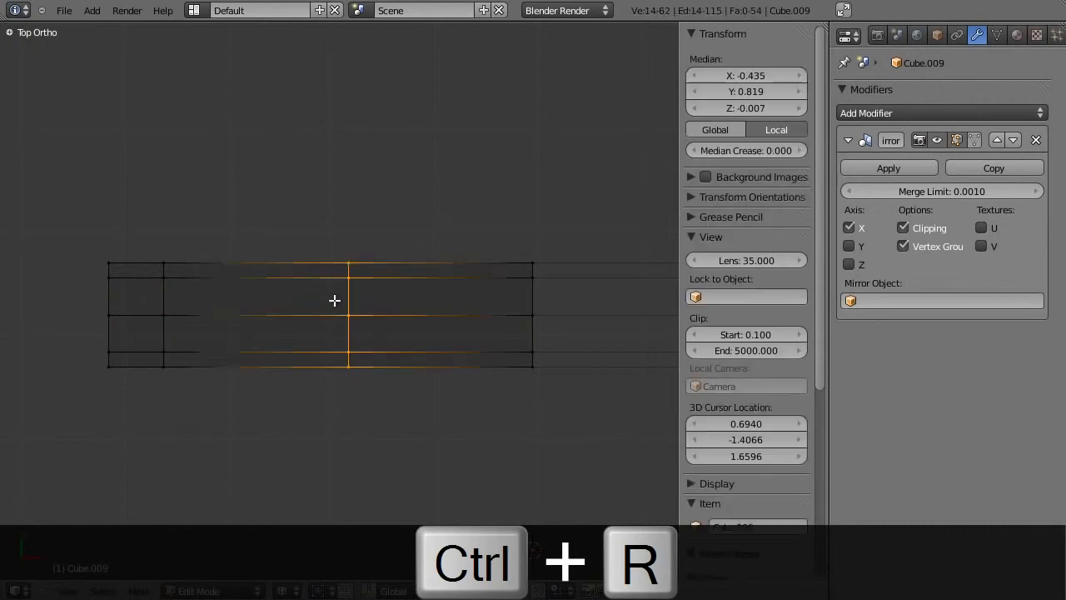
right_click(193, 313)
key(a)
key(a)
key(a)
key(b)
drag(173, 252, 200, 295)
key(g)
key(x)
click(224, 292)
Check the cutting board in the magazine photo and shift the crosswise cut's front vertices inward, completing the pointed groove end
key(alt+Tab)
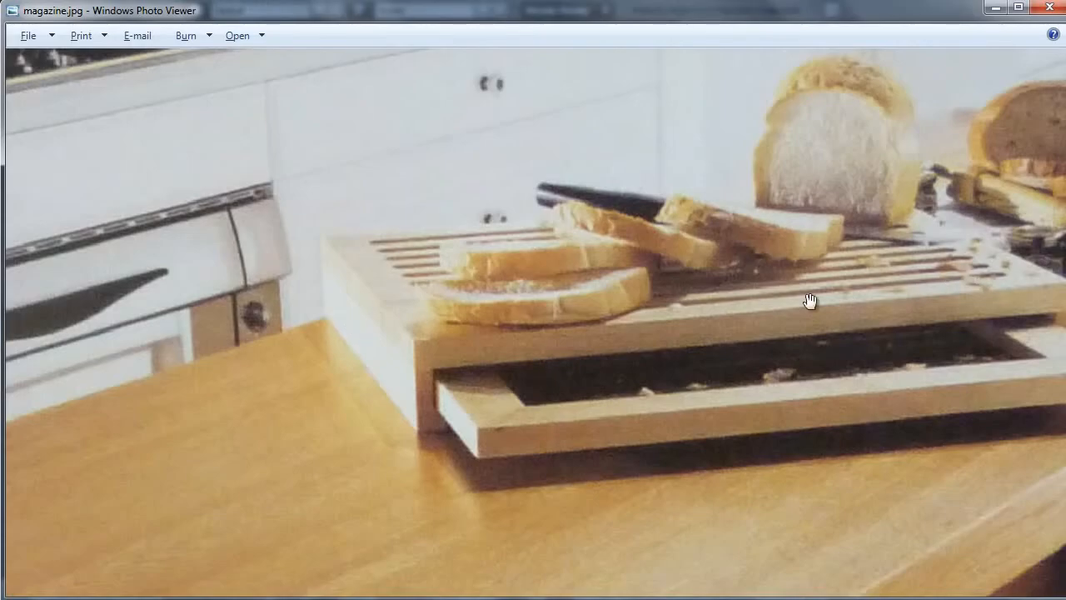
key(alt+Tab)
key(a)
key(a)
key(a)
key(b)
drag(179, 342, 207, 377)
key(g)
click(230, 375)
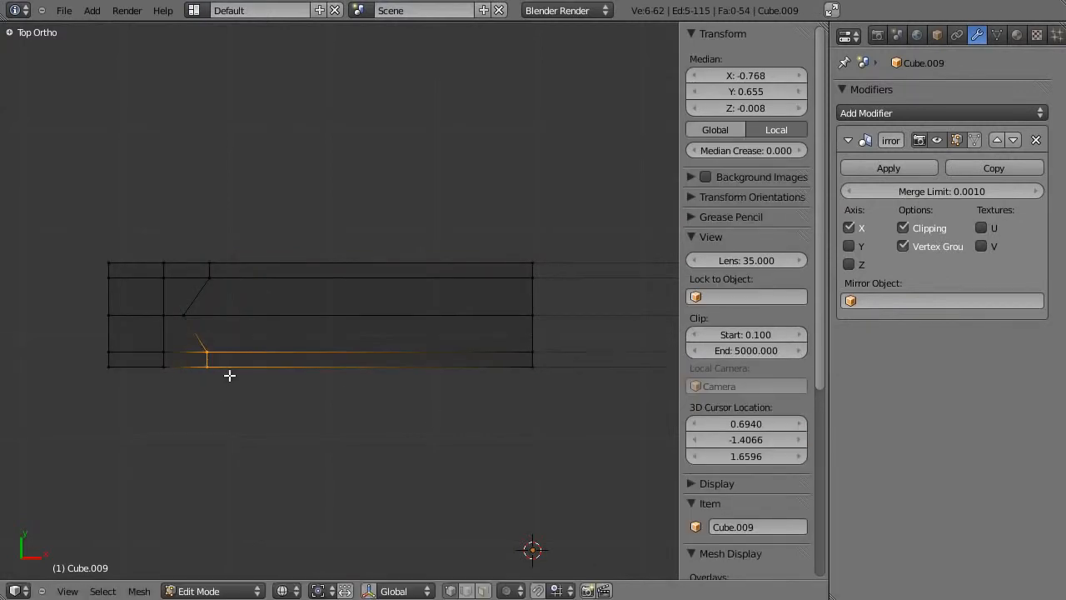
In face selection, delete the two top faces inside the pointed groove outline
click(483, 590)
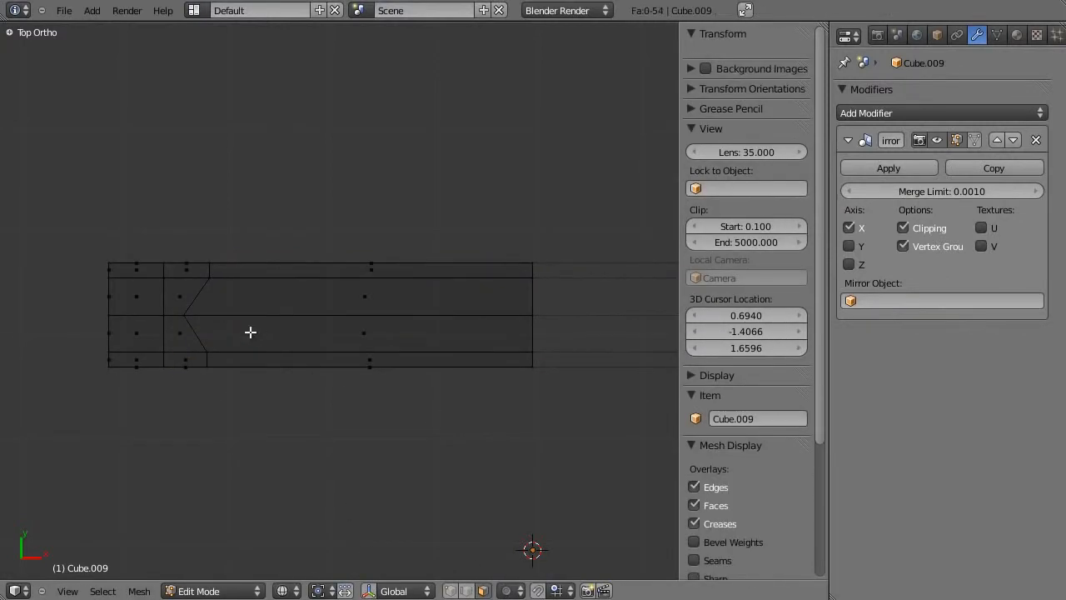
click(333, 333)
shift+click(360, 293)
middle_drag(363, 322, 326, 178)
right_click(350, 214)
shift+right_click(325, 177)
key(x)
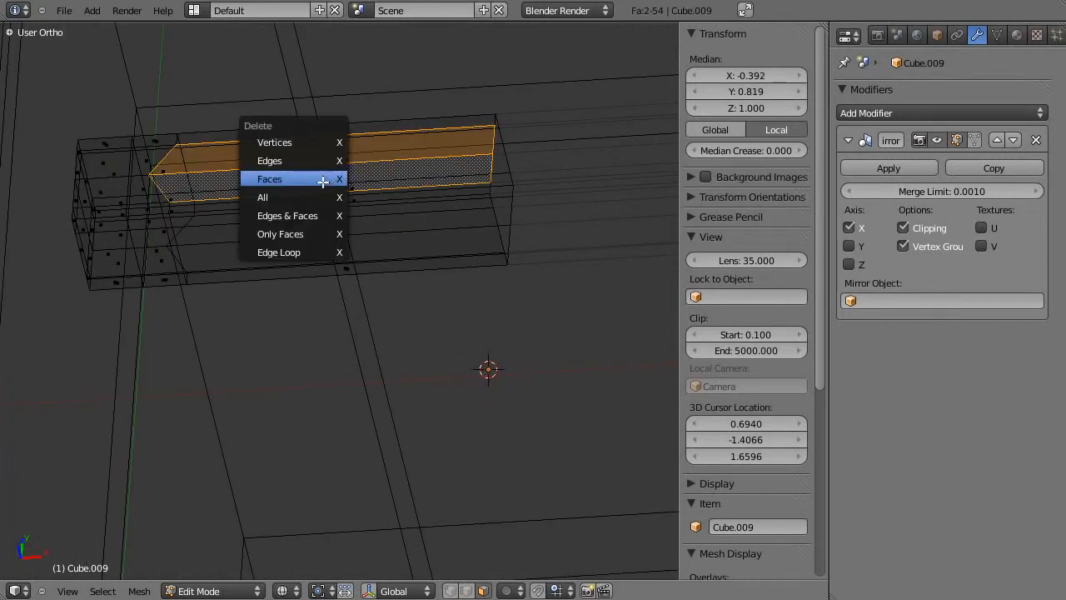
click(324, 184)
Extrude the border of the groove opening downward to form the groove's walls
key(z)
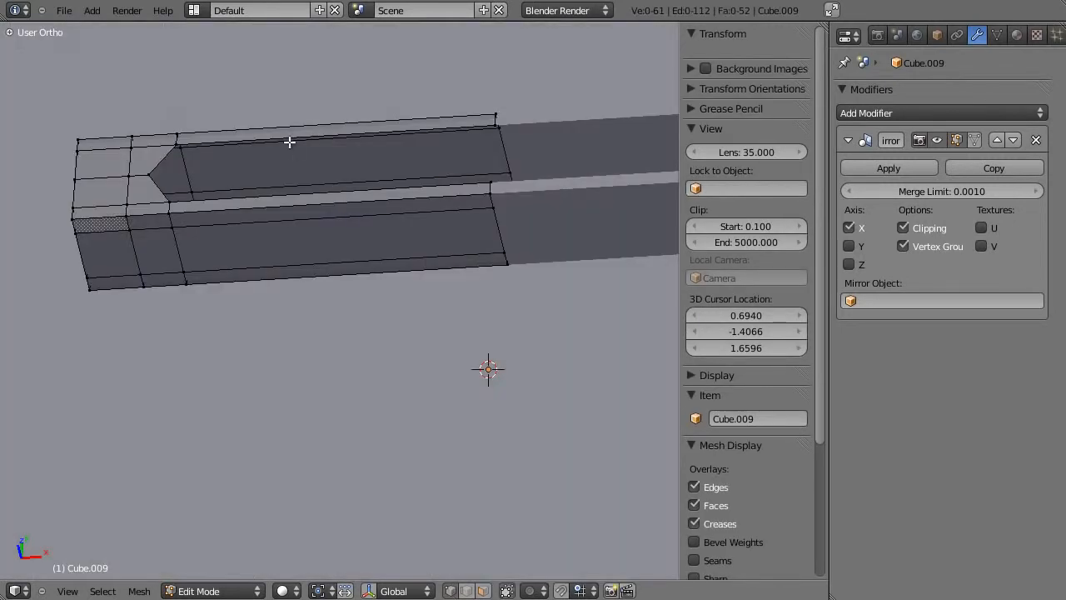
alt+right_click(293, 152)
key(e)
click(308, 182)
key(Tab)
scroll(374, 288, down, 3)
key(Tab)
middle_drag(423, 340, 378, 235)
Raise the strip's bottom vertices in front view, thinning it to a height of about 0.060
key(Tab)
key(KP_1)
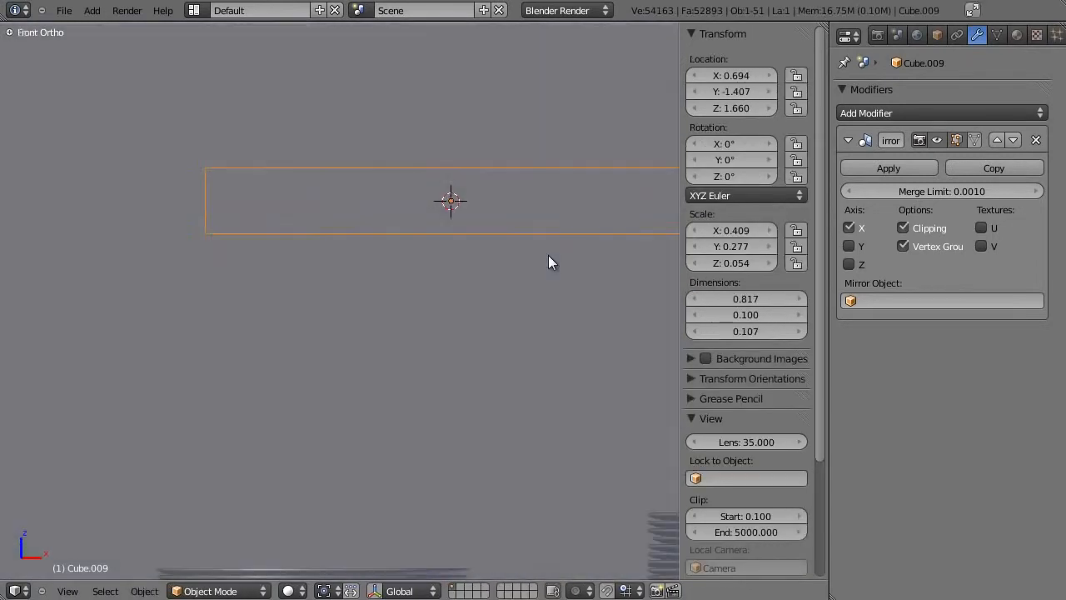
key(Tab)
key(z)
key(b)
drag(176, 208, 555, 264)
key(Tab)
key(z)
middle_drag(353, 221, 393, 242)
Add an Array modifier to the strip with a relative offset of X 0 and Y 1
click(888, 114)
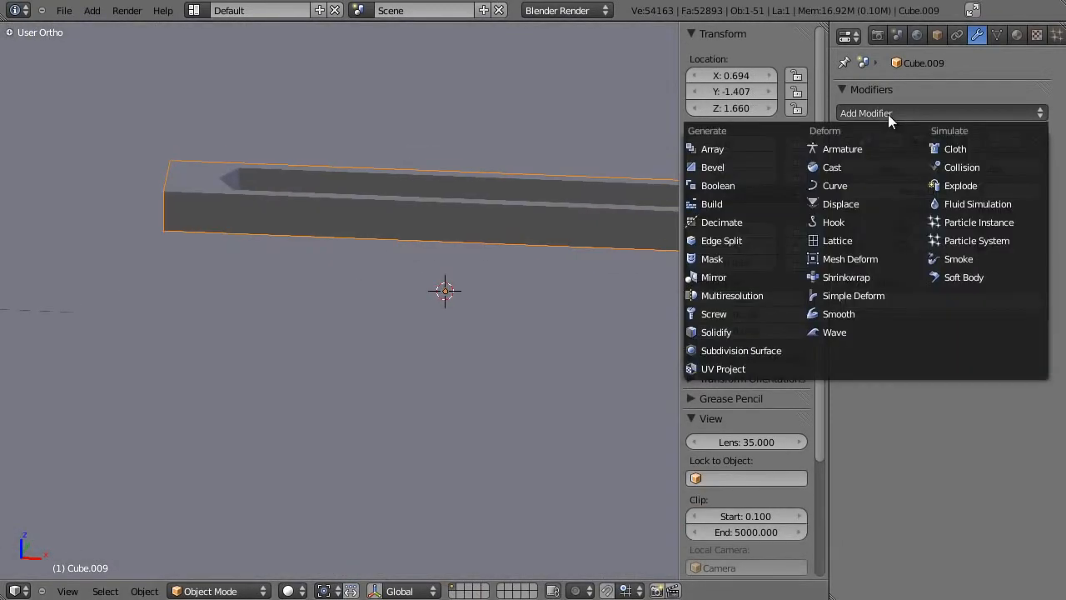
click(757, 152)
scroll(504, 286, down, 5)
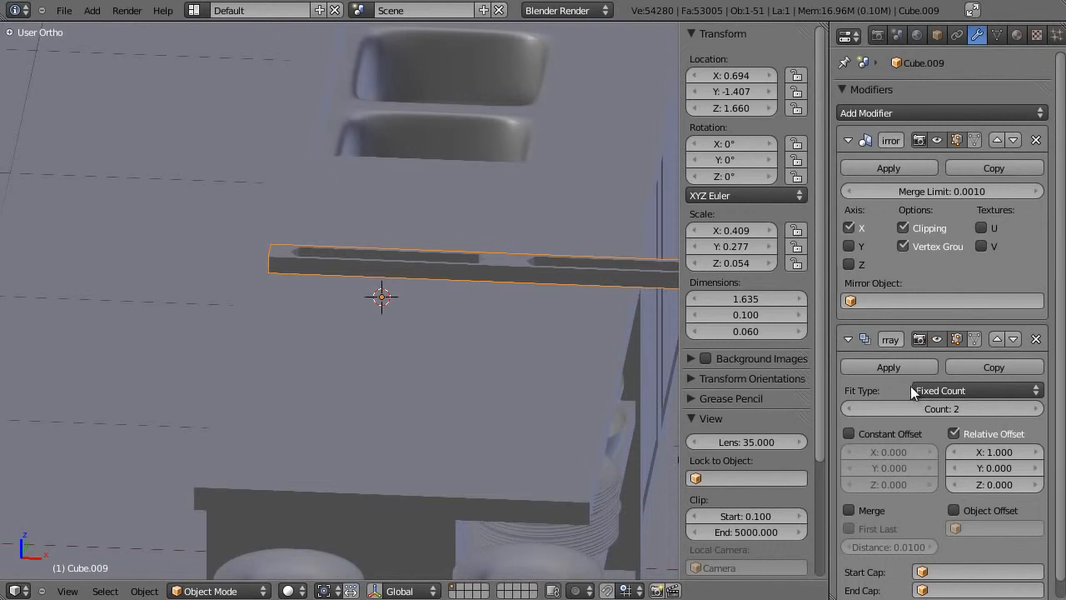
scroll(910, 385, down, 1)
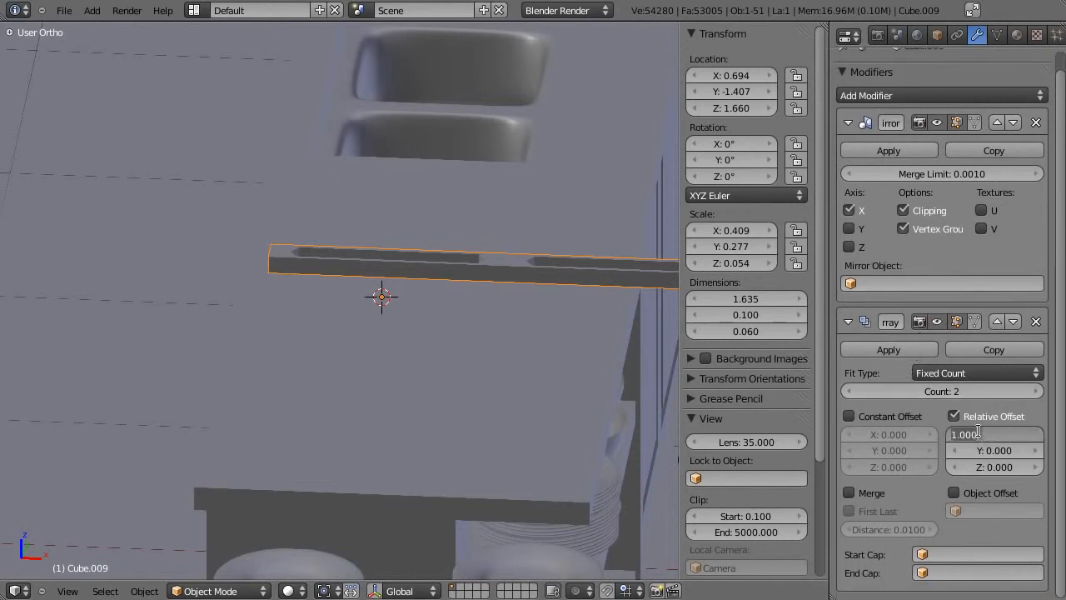
key(Tab)
text(1)
key(Return)
Select the strip's long front and back side faces, where the array copies meet, and delete them
middle_drag(479, 287, 404, 396)
scroll(375, 317, up, 4)
key(Tab)
scroll(356, 304, up, 2)
middle_drag(481, 499, 314, 340)
right_click(302, 323)
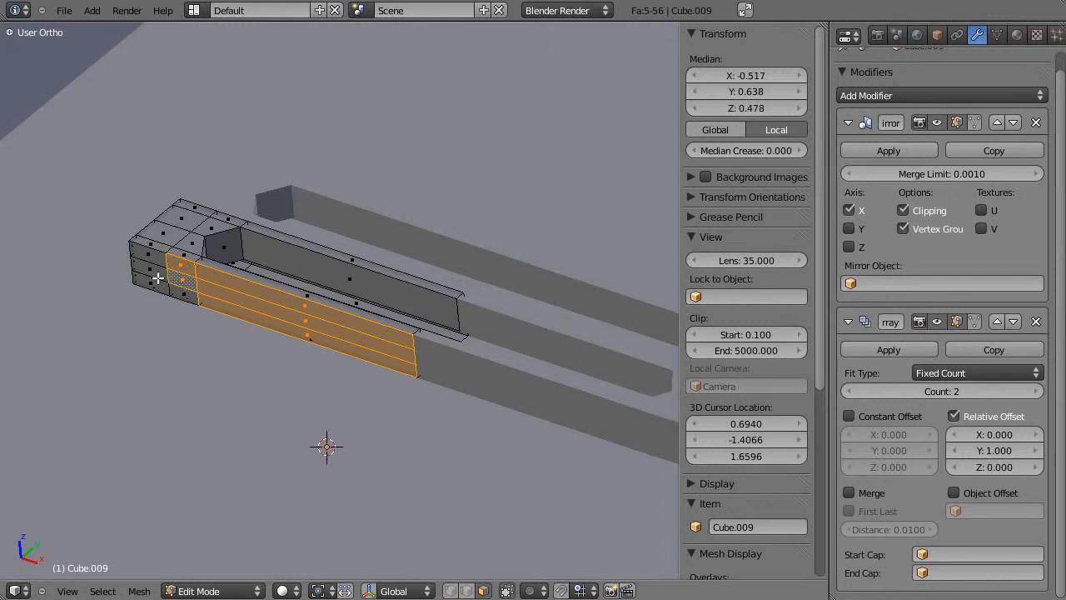
mouse_move(177, 289)
middle_down()
mouse_move(345, 309)
mouse_move(282, 331)
middle_up()
key(z)
middle_drag(346, 273, 252, 337)
shift+right_click(200, 344)
shift+right_click(200, 344)
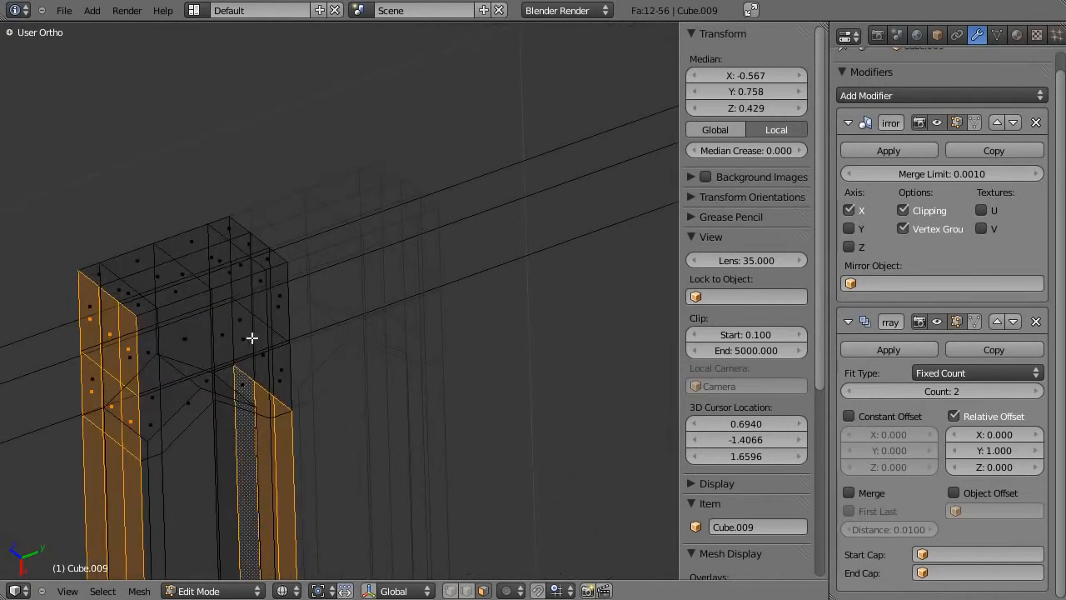
middle_drag(247, 273, 451, 241)
key(x)
click(312, 348)
key(Tab)
key(z)
scroll(483, 296, up, 2)
scroll(483, 296, down, 2)
Delete the leftover side face near the strip's outer end in front view
key(Tab)
key(KP_0)
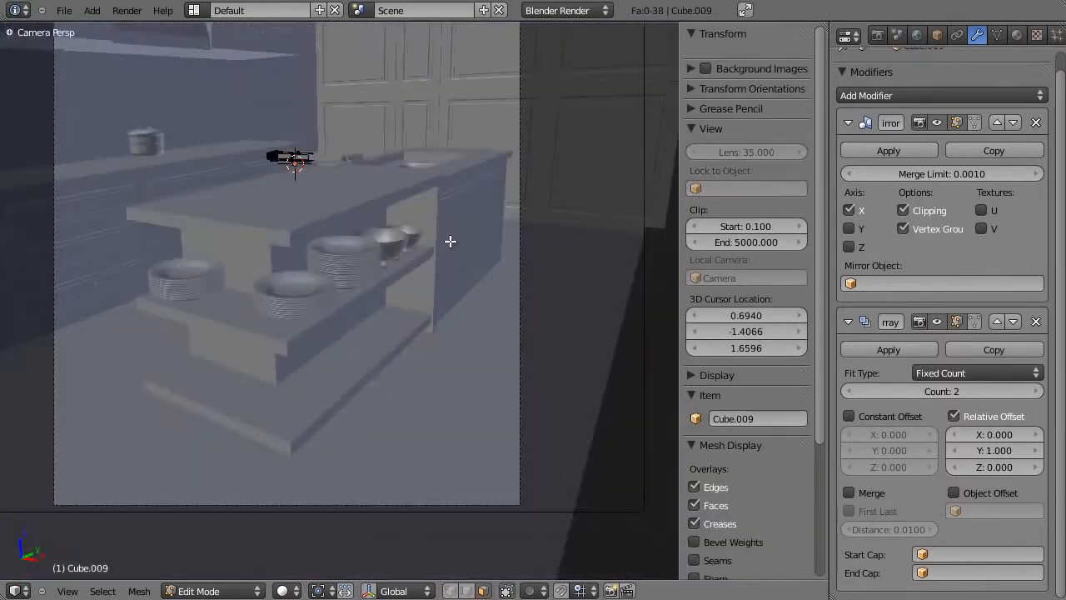
key(KP_1)
key(z)
scroll(276, 319, up, 5)
key(a)
scroll(271, 338, down, 1)
key(a)
right_click(318, 323)
key(x)
click(328, 322)
Select the strip's bottom vertices and lower them along Z by about 0.044
scroll(394, 339, down, 2)
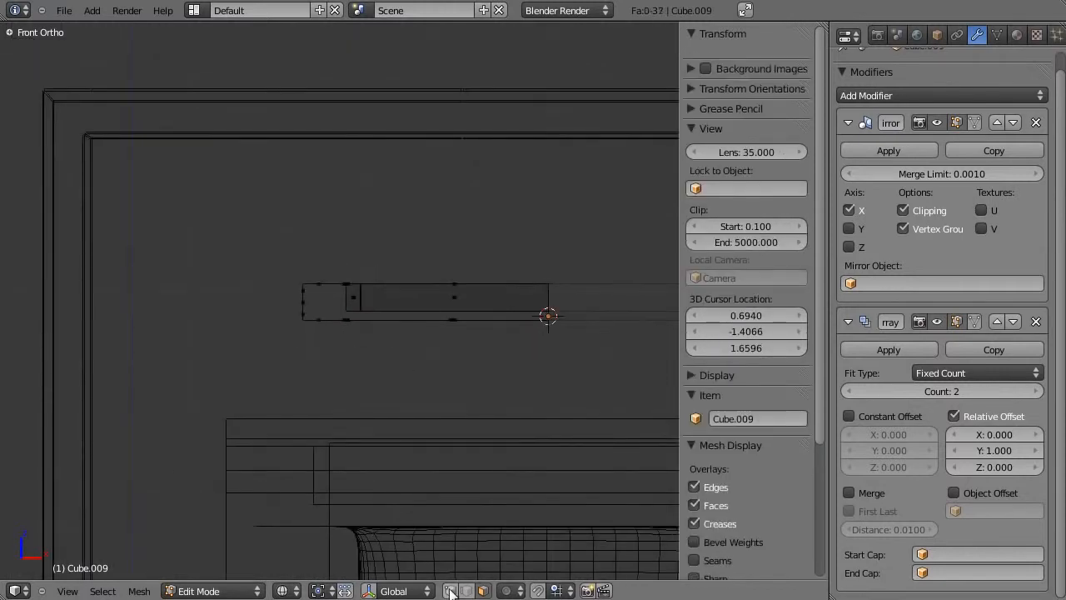
drag(261, 315, 583, 391)
key(g)
key(z)
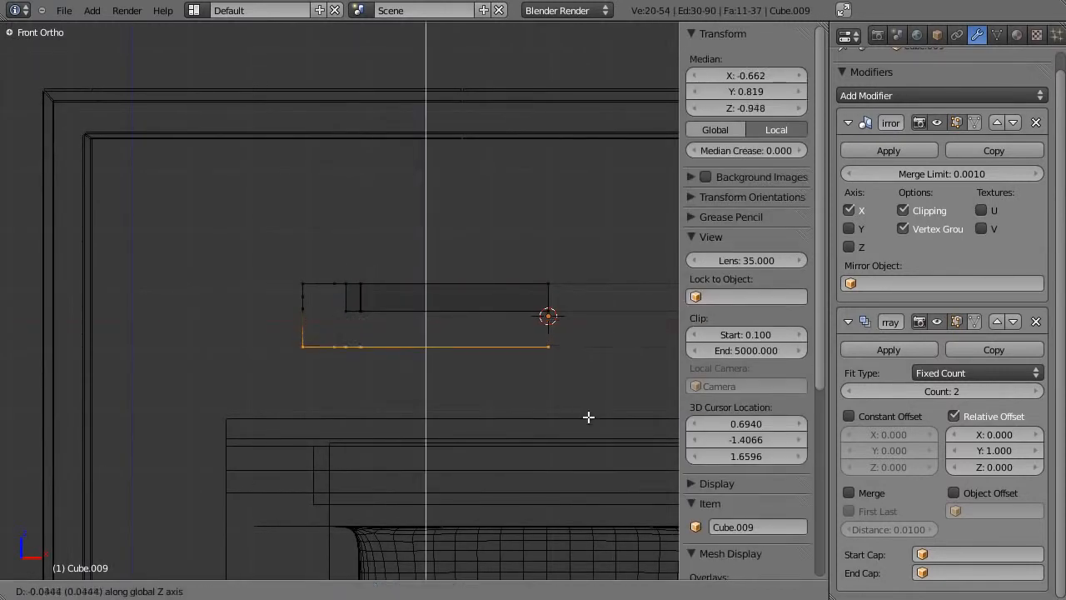
click(588, 418)
Set the Array modifier's count to 12 to fill out the slatted cutting board
key(Tab)
middle_drag(450, 273, 367, 407)
key(z)
scroll(371, 408, down, 2)
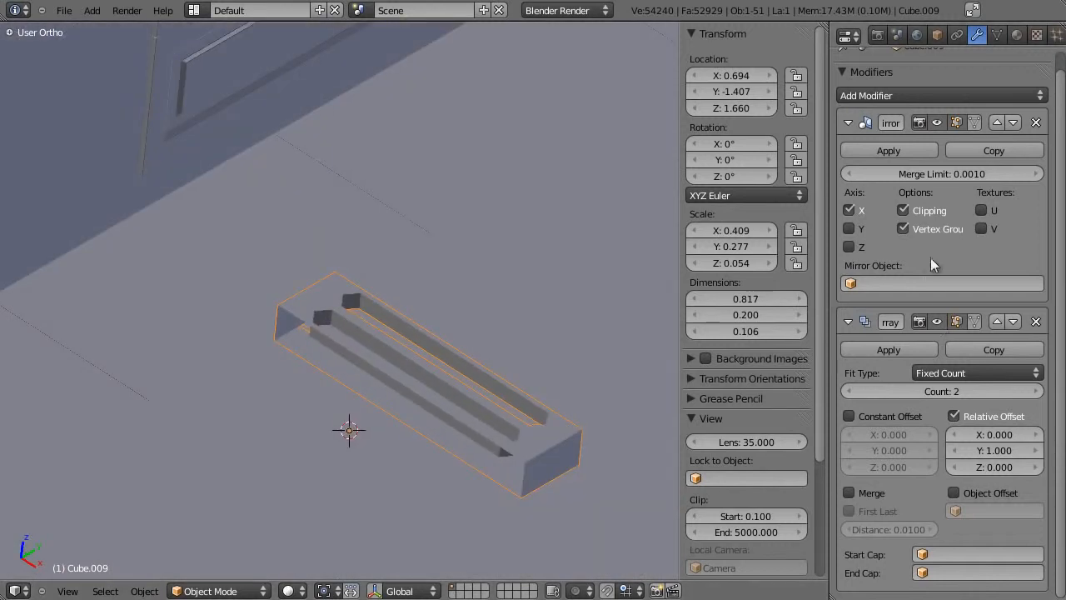
drag(962, 393, 995, 393)
scroll(361, 423, down, 4)
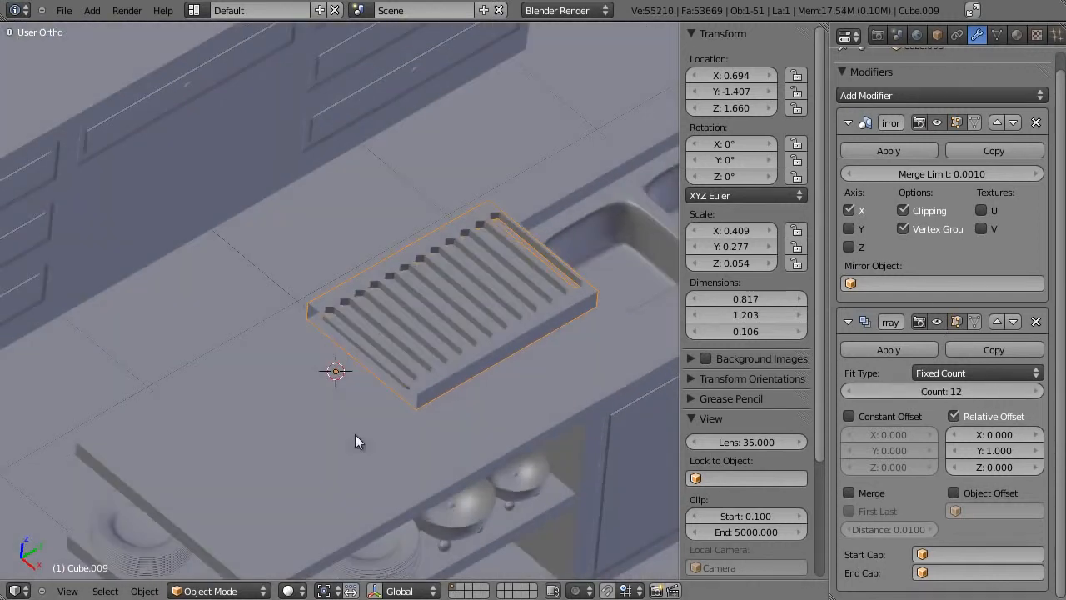
scroll(363, 408, up, 4)
middle_drag(367, 380, 351, 391)
scroll(348, 390, up, 3)
Select the two lengthwise loops bordering the groove and scale them closer together along Y to narrow the groove
key(Tab)
key(KP_7)
key(z)
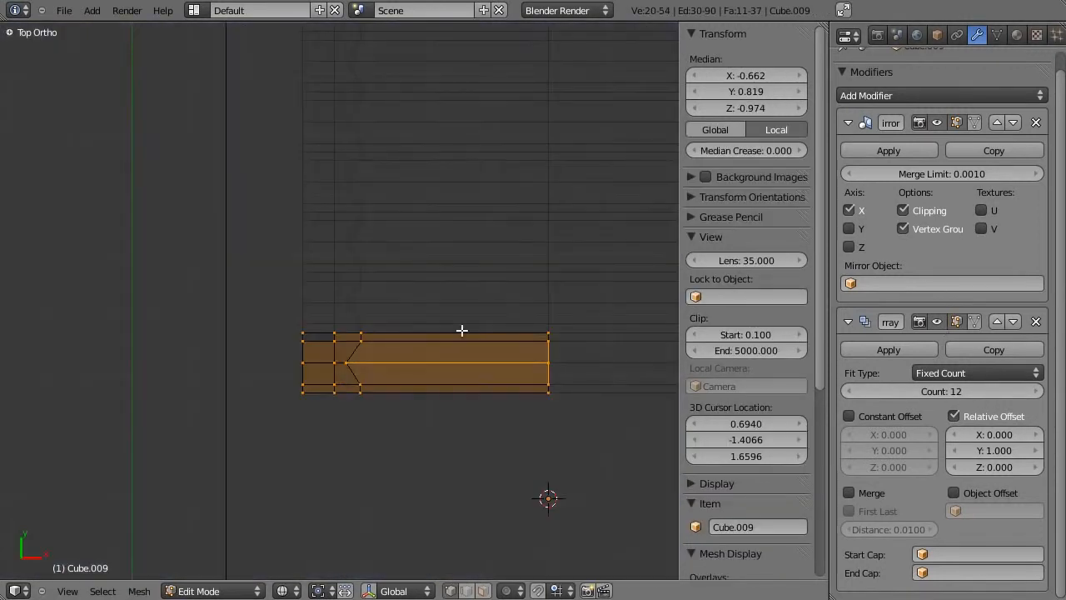
scroll(362, 374, up, 3)
key(a)
scroll(266, 353, down, 2)
key(b)
drag(257, 349, 616, 380)
key(a)
drag(494, 354, 496, 356)
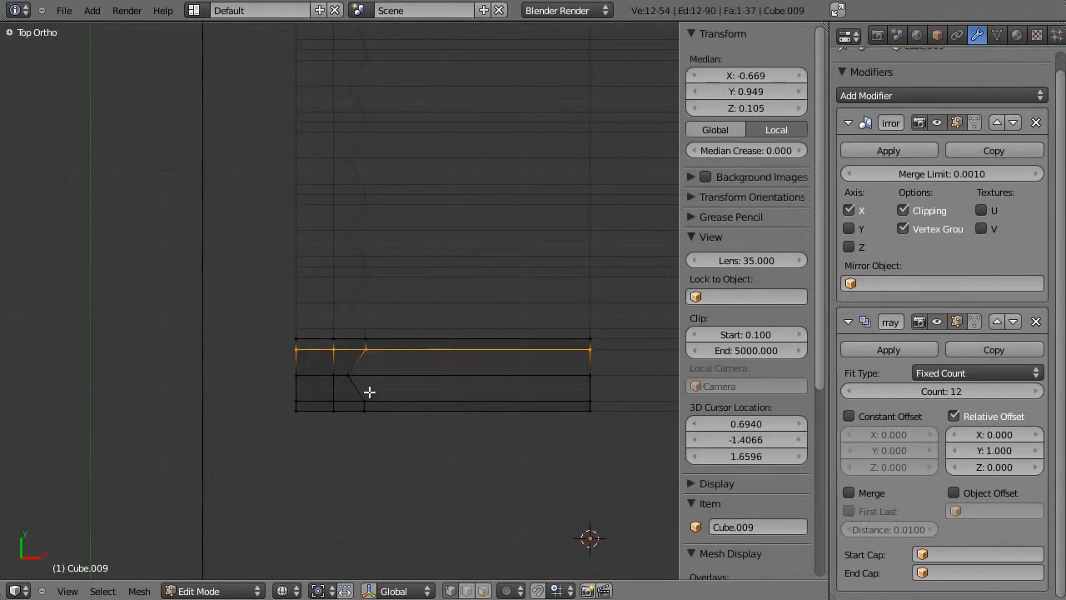
drag(612, 403, 612, 404)
key(g)
key(y)
right_click(609, 396)
key(s)
key(y)
click(583, 409)
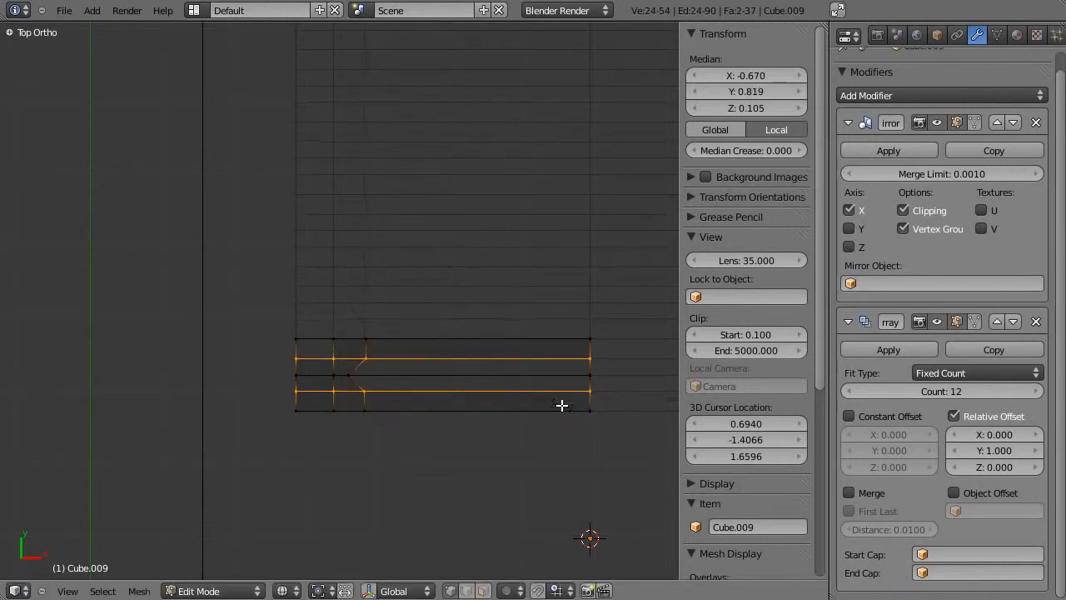
Select the strip's outer-end vertices in top view and move them outward along X by about 0.13
scroll(550, 399, down, 4)
key(b)
drag(258, 286, 423, 413)
key(g)
key(x)
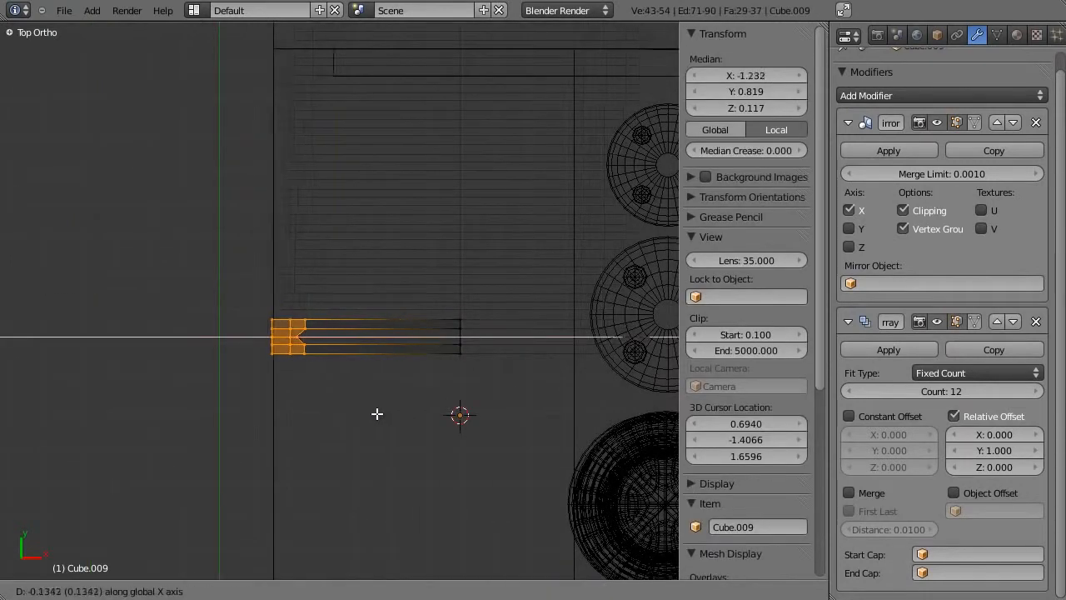
click(370, 415)
Scale the whole cutting board object down to about 0.145 on X, 0.098 on Y and 0.019 on Z
key(Tab)
scroll(500, 434, down, 5)
key(s)
click(443, 388)
Shift the strip's outer-end vertices along X in edit mode to change the board's length
scroll(443, 388, up, 3)
key(z)
mouse_move(442, 389)
middle_down()
mouse_move(455, 298)
mouse_move(394, 367)
mouse_move(451, 340)
mouse_move(433, 365)
mouse_move(452, 349)
middle_up()
key(z)
key(z)
scroll(393, 367, up, 4)
key(Tab)
key(g)
key(x)
click(401, 373)
key(Tab)
Adjust the end vertices along X again, bringing the cutting board's length to about 0.616
key(z)
key(z)
key(Tab)
scroll(434, 364, up, 3)
key(Tab)
middle_drag(502, 296, 518, 313)
scroll(414, 336, down, 4)
key(Tab)
key(g)
key(x)
click(447, 364)
Return to object mode in top view and apply the cutting board's Array modifier
key(Tab)
key(KP_7)
key(r)
right_click(519, 317)
key(Tab)
key(Tab)
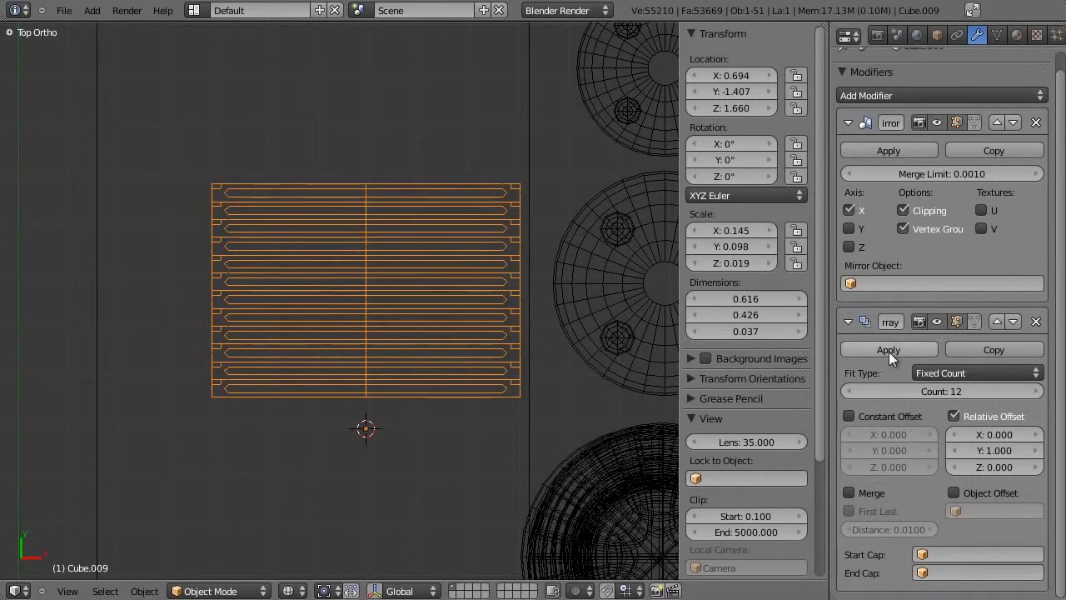
click(890, 350)
scroll(361, 395, down, 2)
scroll(358, 395, up, 2)
Select two upper vertices on the outer edge of the board's open front and extrude them inward along X by about 0.019
key(Tab)
key(z)
mouse_move(352, 400)
middle_down()
mouse_move(361, 344)
mouse_move(441, 283)
middle_up()
scroll(360, 344, up, 4)
shift+middle_drag(413, 380, 525, 289)
scroll(574, 252, up, 1)
scroll(456, 368, up, 3)
middle_drag(457, 368, 418, 343)
right_click(365, 289)
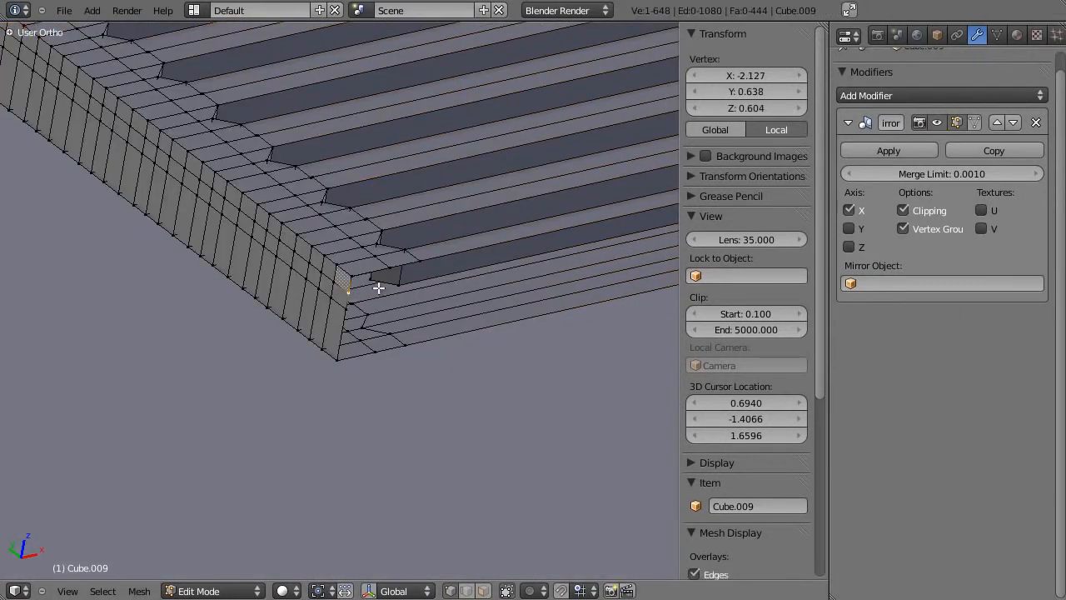
shift+right_click(350, 309)
key(KP_3)
key(KP_1)
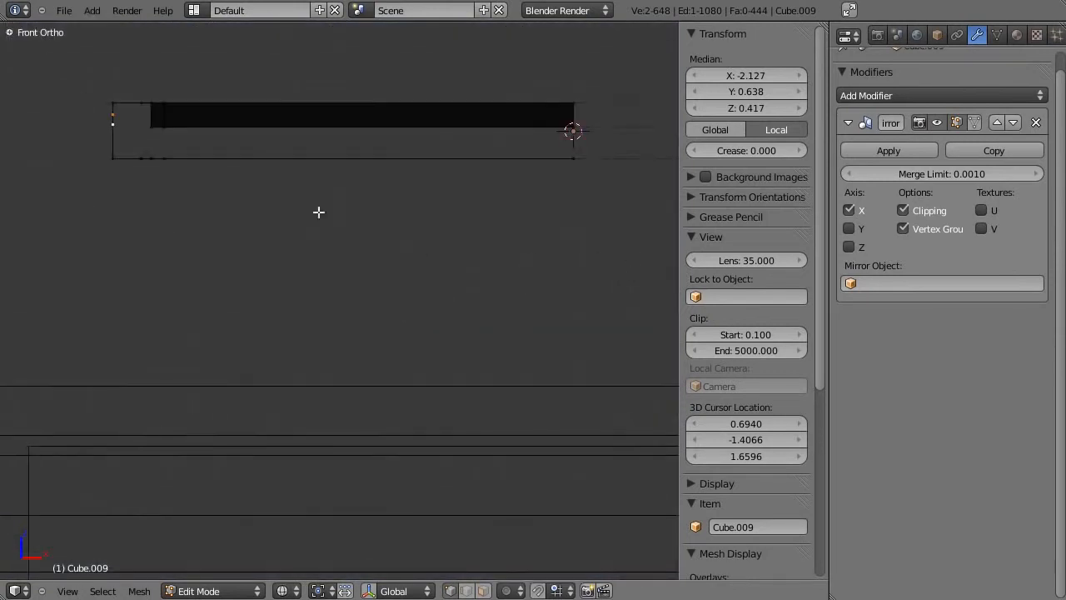
scroll(364, 249, up, 1)
shift+middle_drag(393, 272, 344, 378)
key(e)
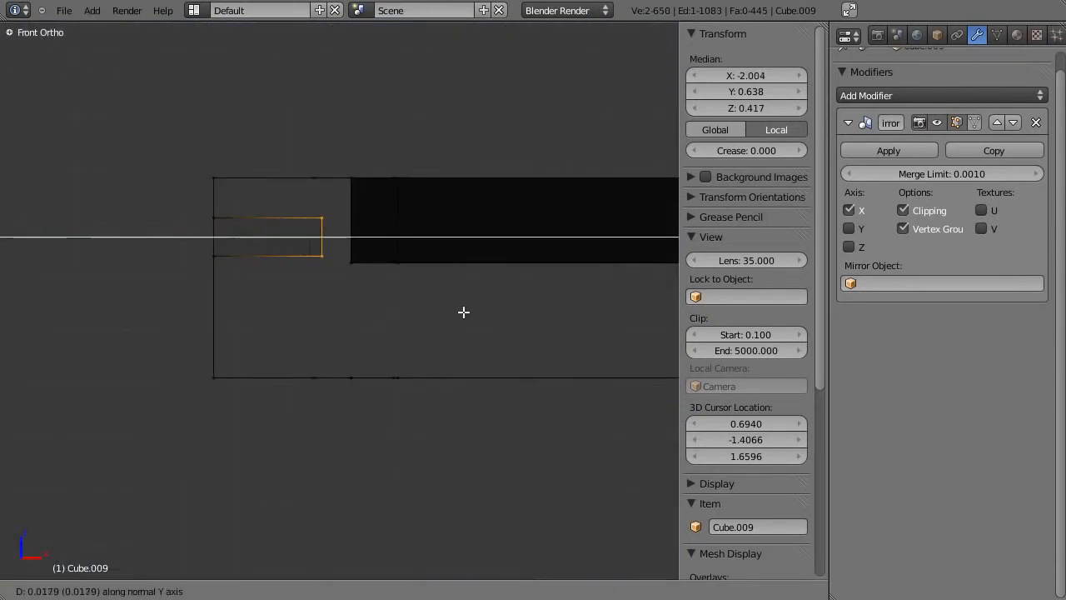
right_click(454, 310)
Select the corner vertices above the extruded strip and fill the gap up to the board's top with a face
middle_drag(278, 326, 255, 329)
right_click(269, 300)
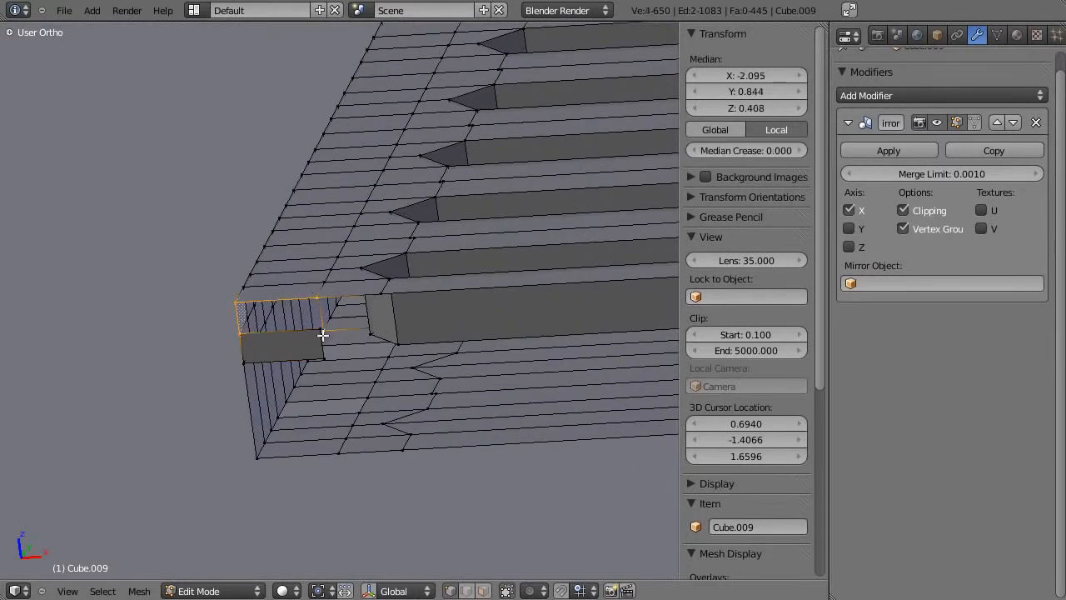
right_click(313, 294)
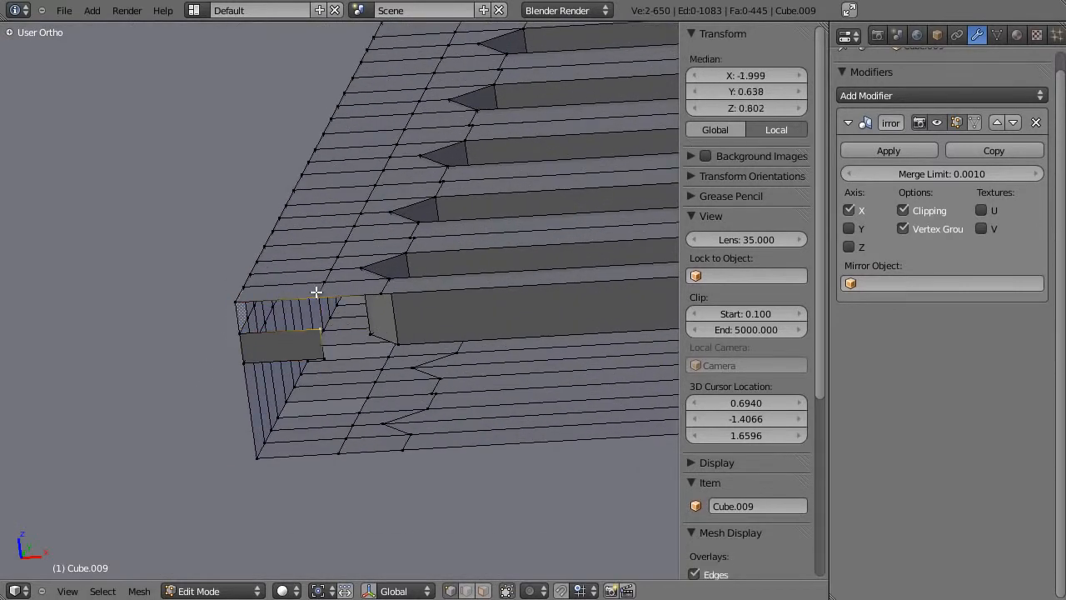
shift+right_click(316, 293)
shift+right_click(236, 309)
Select the top front edge running from the groove's end to the mirror line and extrude it down along Z to about 0.622
right_click(321, 349)
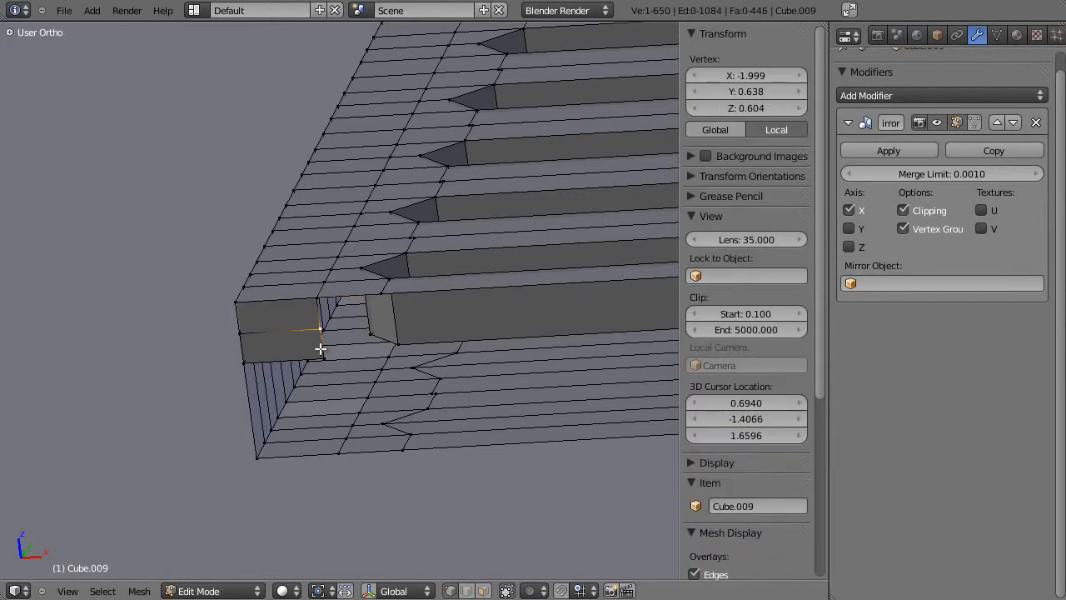
shift+right_click(387, 296)
scroll(390, 318, down, 5)
shift+middle_drag(492, 325, 289, 353)
shift+middle_drag(610, 309, 525, 313)
shift+right_click(517, 318)
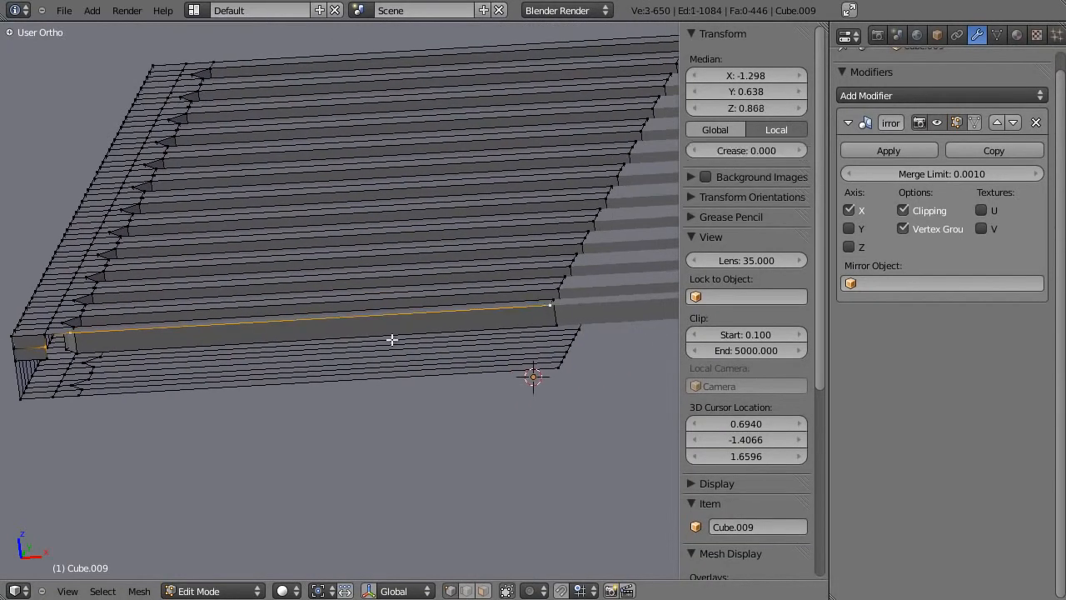
scroll(316, 316, up, 5)
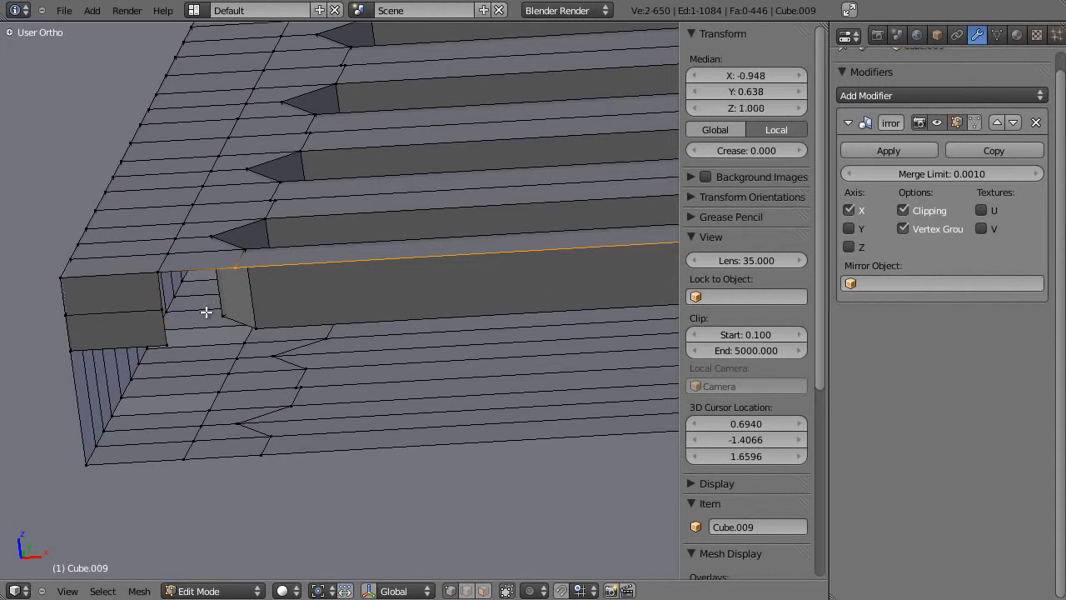
key(e)
key(z)
click(188, 344)
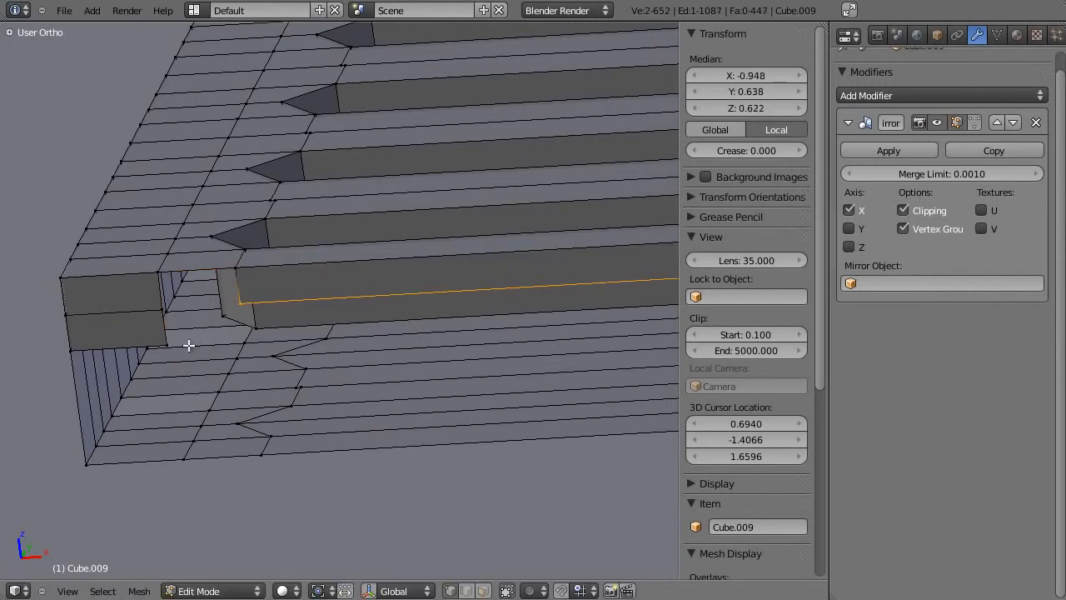
Extrude the lengthwise front edge down once more in side view, to a Z of about 0.223
key(KP_3)
key(z)
scroll(492, 309, down, 3)
mouse_move(447, 211)
shift+middle_down()
mouse_move(367, 367)
mouse_move(281, 353)
mouse_move(380, 321)
mouse_move(575, 311)
shift+middle_up()
scroll(365, 332, up, 7)
key(e)
click(343, 392)
scroll(284, 350, down, 4)
scroll(343, 305, up, 2)
key(z)
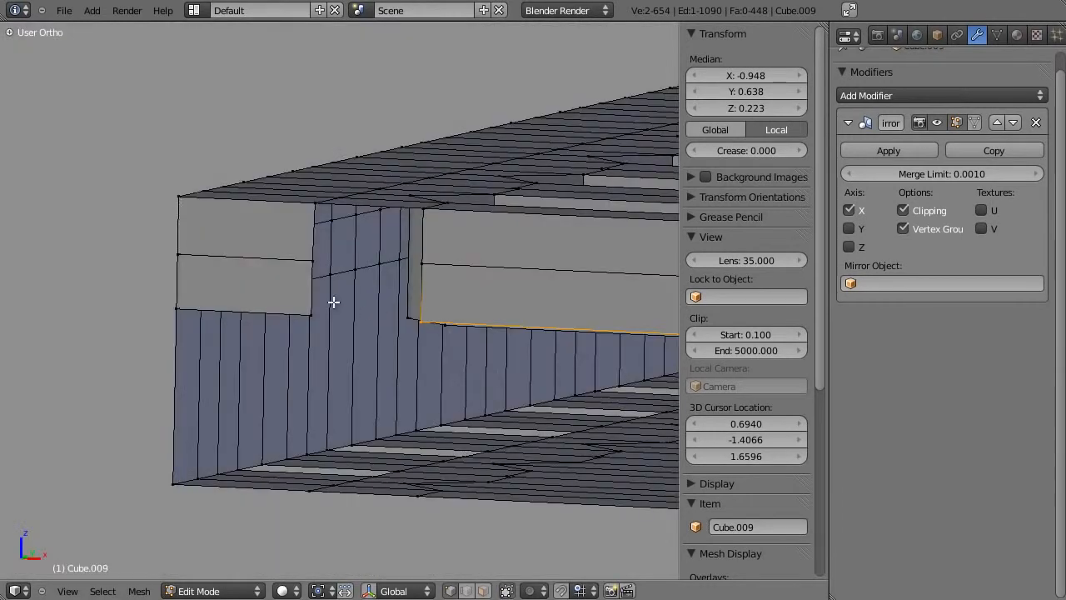
Fill the lower and upper gaps between the corner strip and the long front strip with two faces
right_click(318, 312)
shift+right_click(324, 275)
shift+right_click(317, 315)
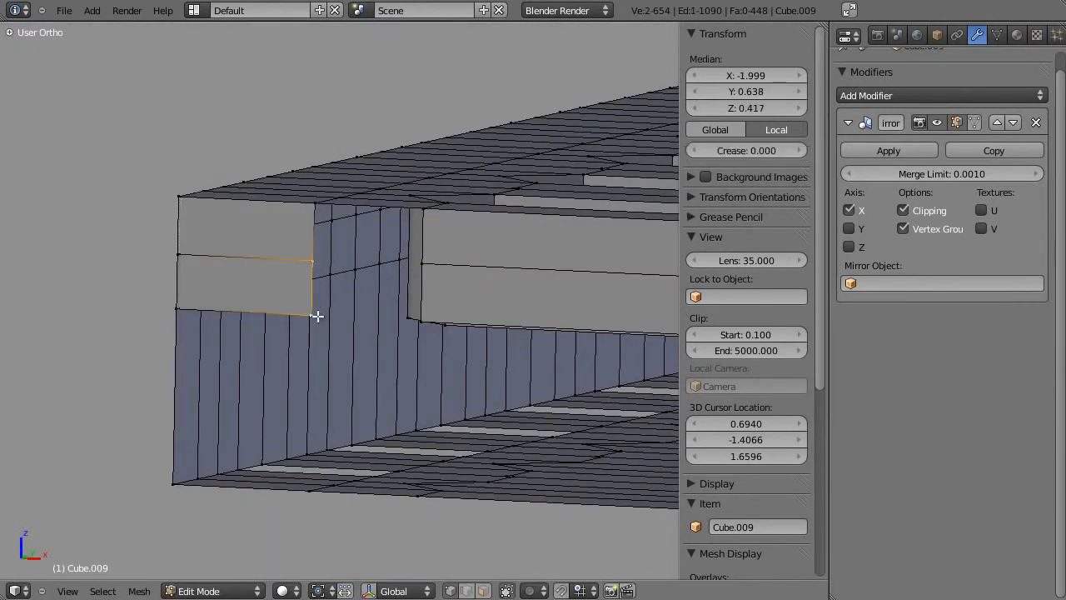
key(f)
right_click(424, 262)
shift+right_click(421, 214)
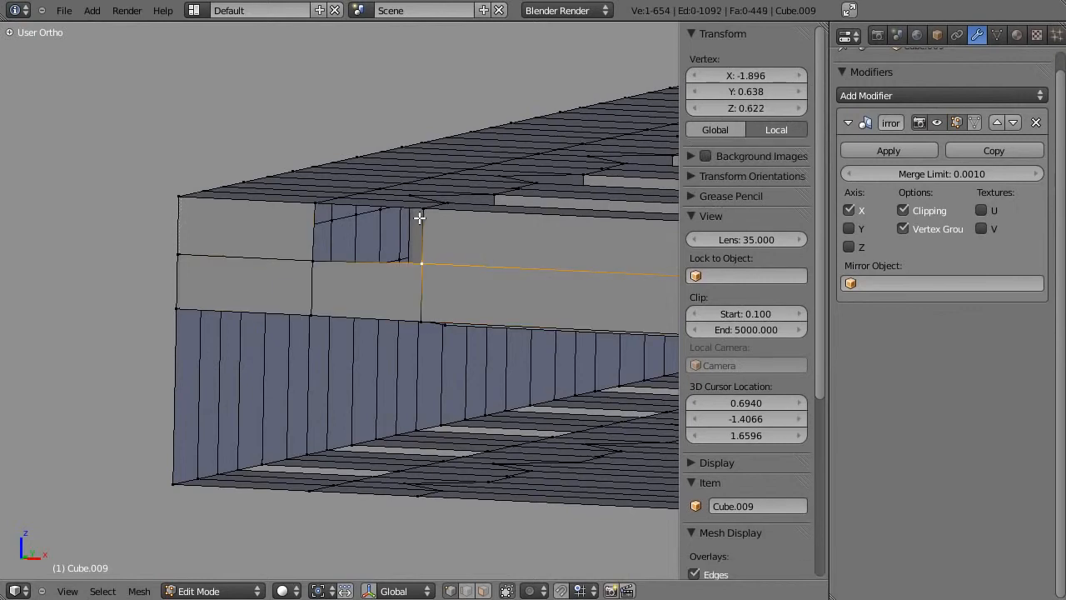
key(f)
Fill a face below the corner strip down to the board's bottom edge, then leave edit mode
scroll(353, 287, down, 6)
scroll(323, 336, up, 4)
middle_drag(310, 345, 281, 396)
right_click(207, 542)
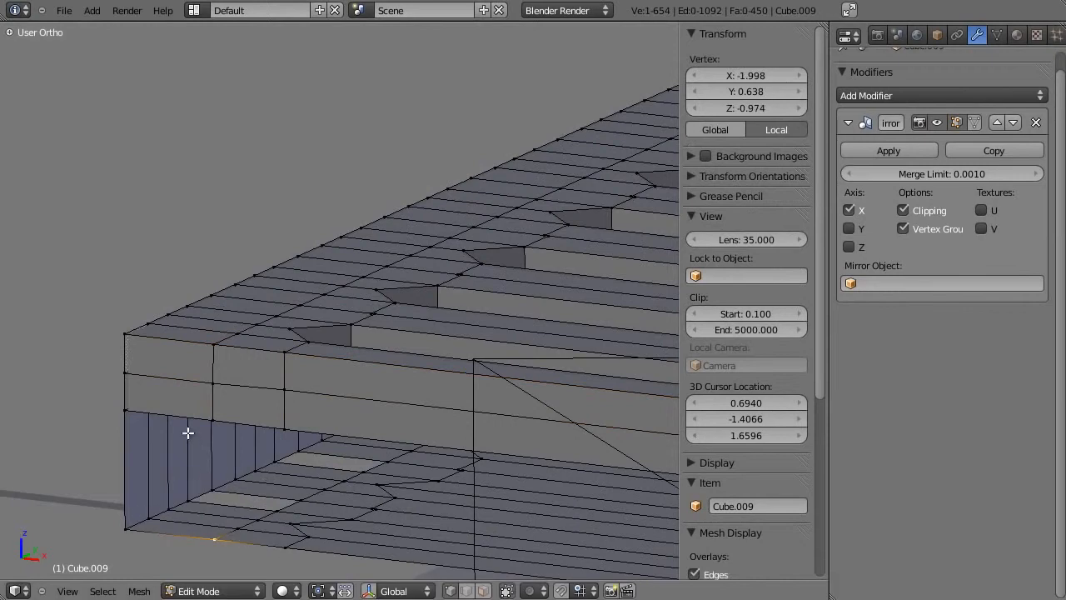
shift+right_click(128, 412)
shift+right_click(122, 521)
key(f)
key(Tab)
scroll(233, 460, down, 7)
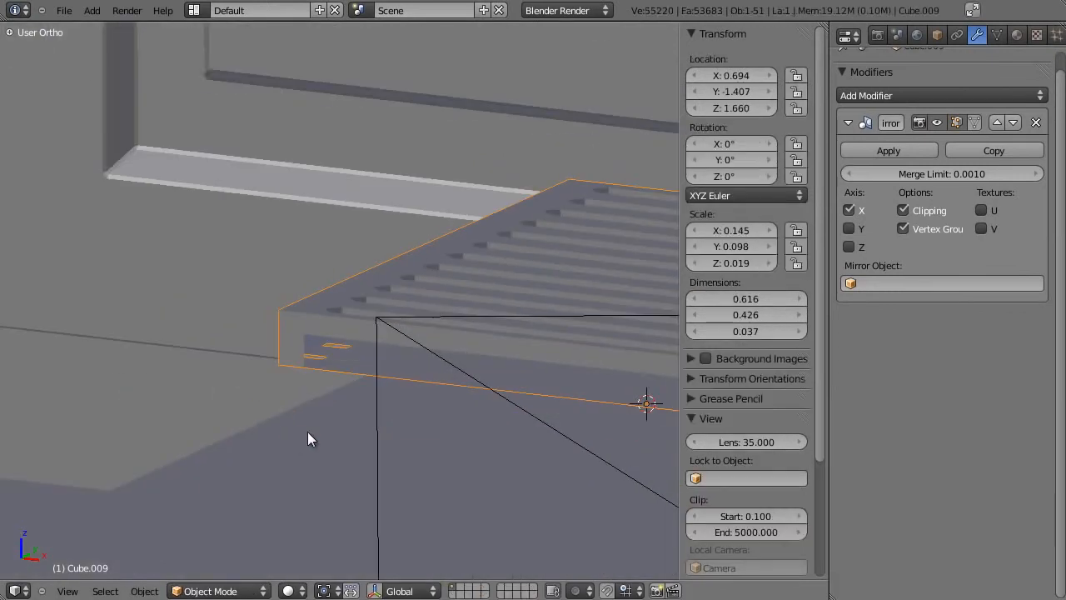
Examine the cutting board's front opening and its placement on the island from above and in perspective
key(KP_7)
key(z)
scroll(307, 434, down, 5)
shift+middle_drag(496, 339, 282, 301)
scroll(282, 302, up, 3)
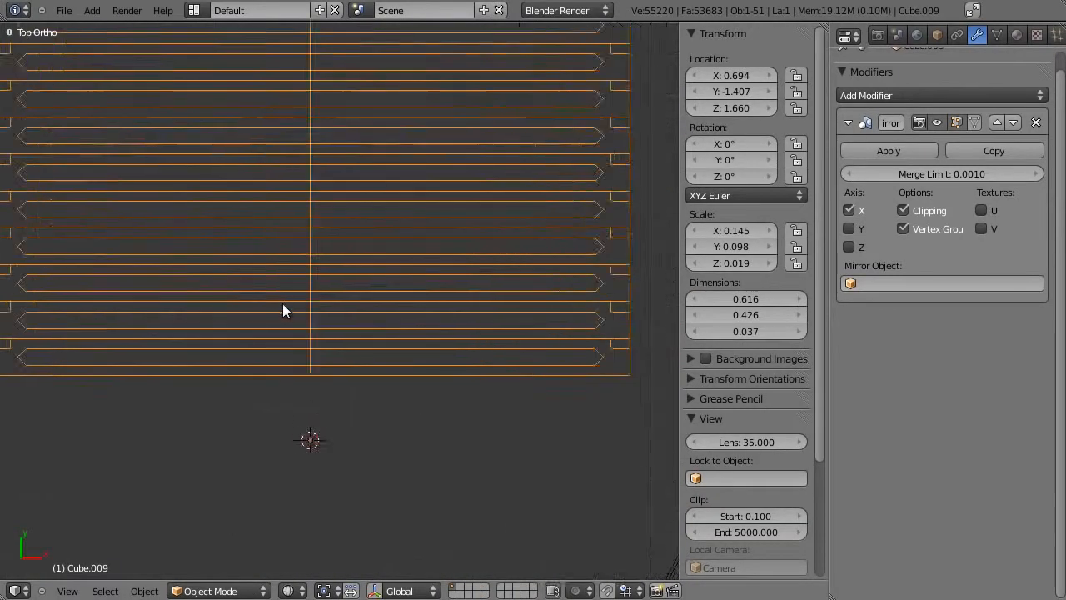
scroll(284, 303, down, 3)
key(z)
middle_drag(385, 365, 418, 280)
key(KP_7)
key(z)
scroll(498, 342, down, 8)
key(r)
key(Escape)
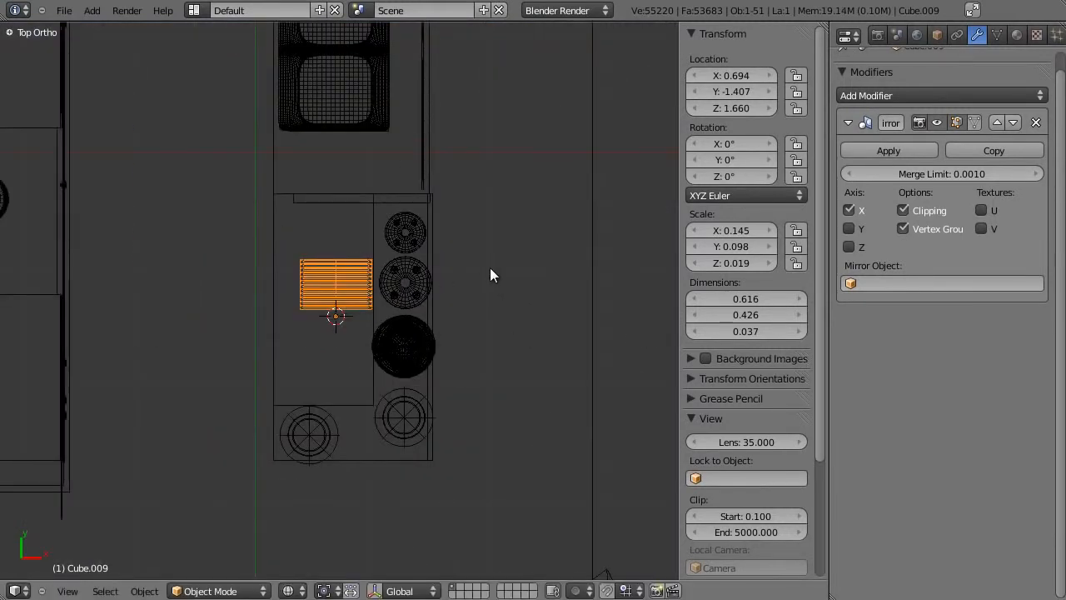
scroll(495, 262, down, 4)
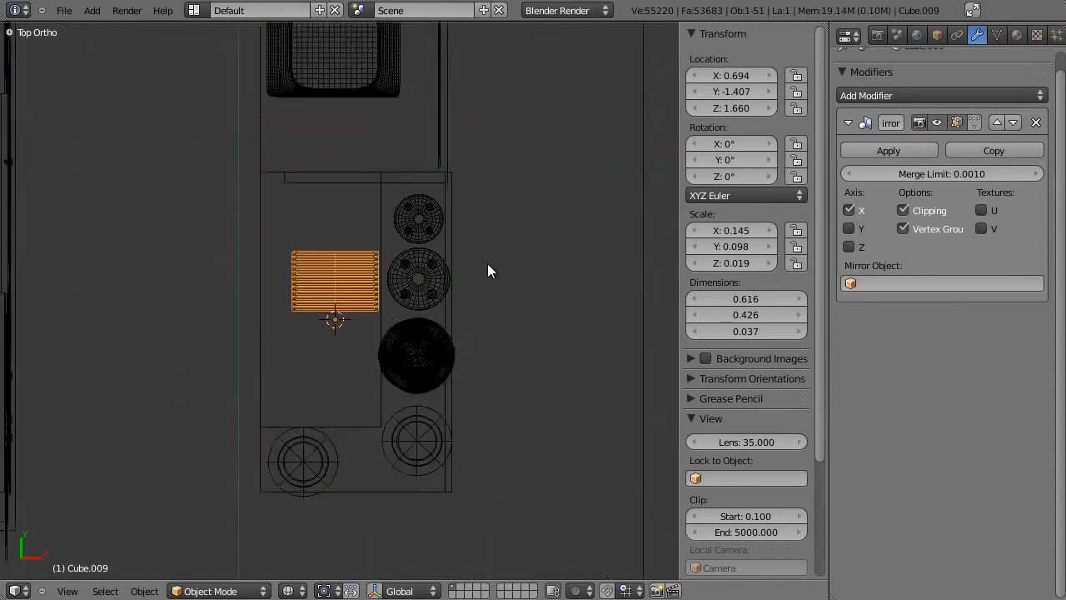
Add a new mesh object in top view and move it along X
scroll(396, 350, up, 9)
key(shift+a)
mouse_move(398, 354)
click(432, 352)
scroll(432, 352, down, 5)
shift+middle_drag(319, 301, 83, 281)
key(g)
key(x)
click(569, 282)
scroll(268, 300, down, 5)
key(g)
key(x)
click(365, 275)
Scale the new mesh object overall, and then adjust its size along Y
scroll(471, 241, up, 4)
key(s)
shift+middle_drag(464, 230, 412, 265)
click(385, 269)
scroll(385, 269, up, 5)
key(s)
click(365, 239)
key(s)
key(y)
click(403, 448)
scroll(347, 406, down, 5)
Switch to magazine.jpg in Windows Photo Viewer and examine the bread knife and slats up close
key(alt+Tab)
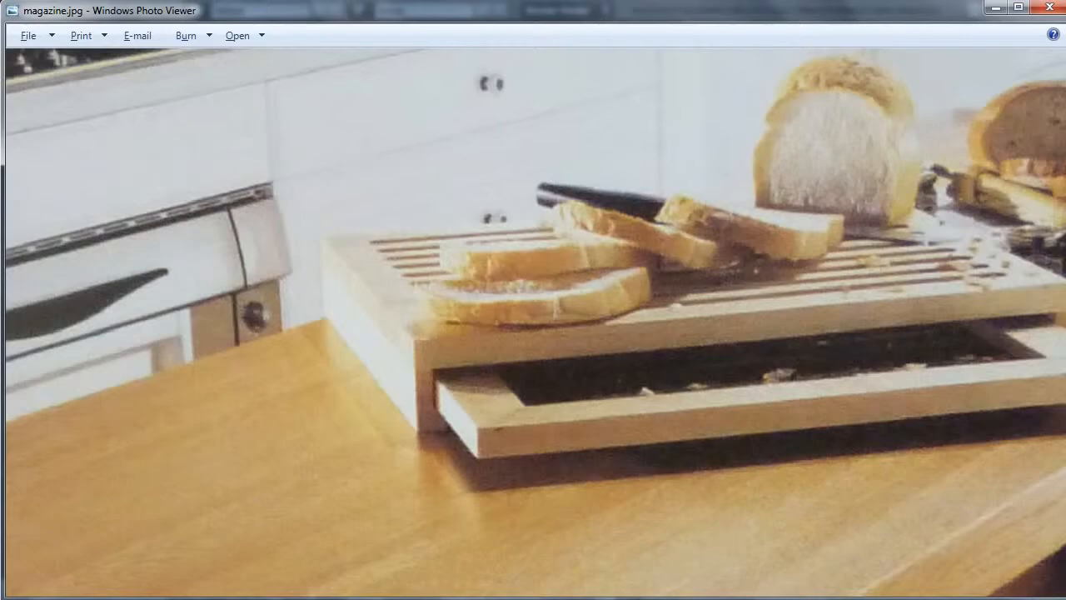
scroll(608, 355, up, 4)
drag(877, 265, 472, 355)
drag(665, 271, 622, 314)
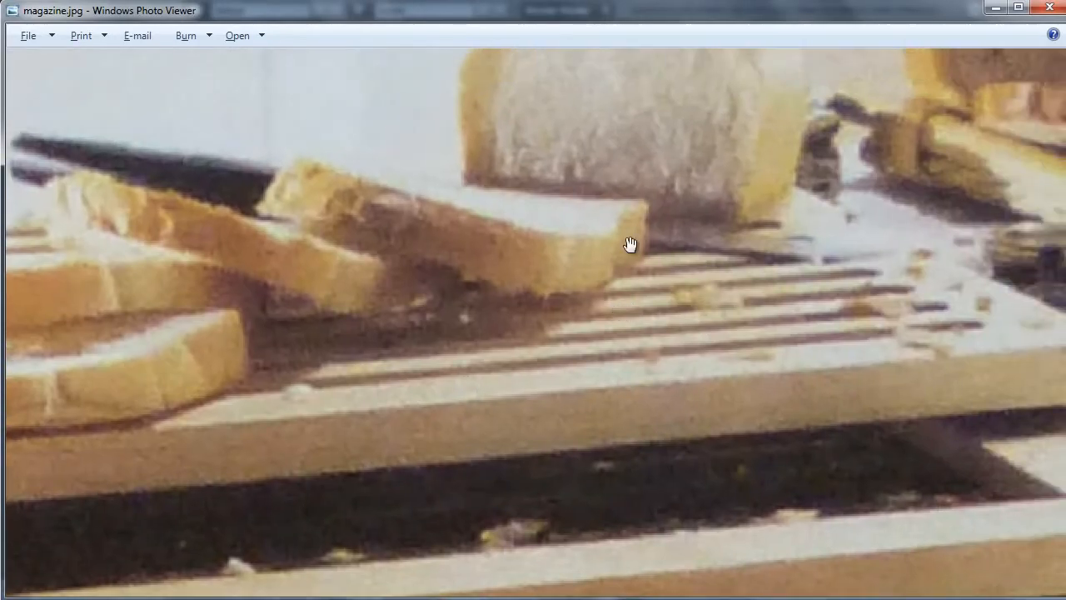
Switch to the other Blender window with the detailed kitchen scene and isolate the bread knife in local view
mouse_move(358, 598)
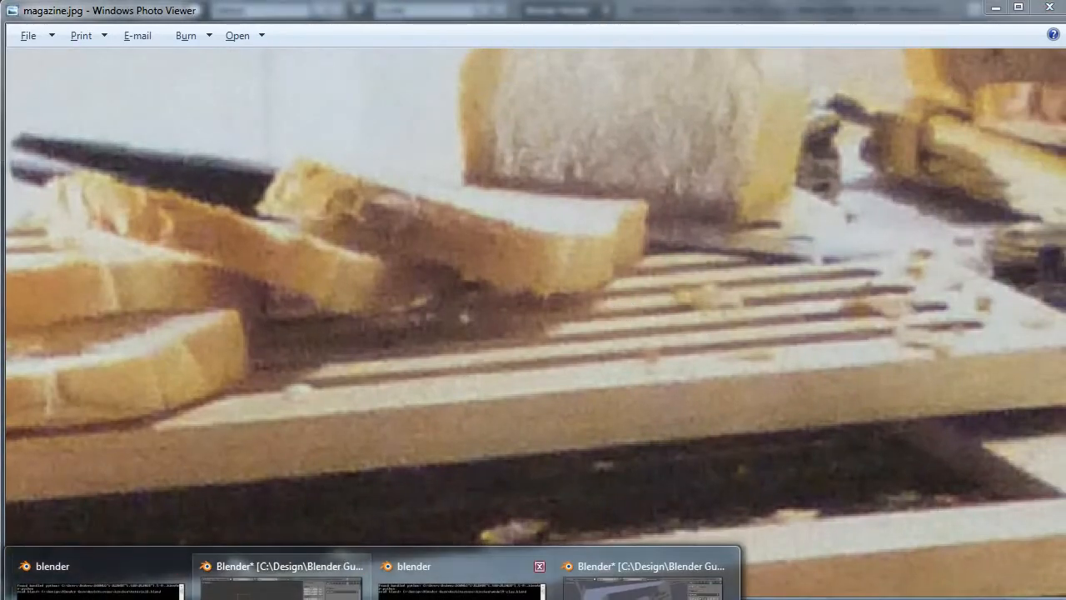
click(640, 585)
scroll(535, 328, down, 2)
middle_drag(427, 227, 472, 355)
scroll(472, 354, up, 2)
right_click(476, 338)
right_click(482, 332)
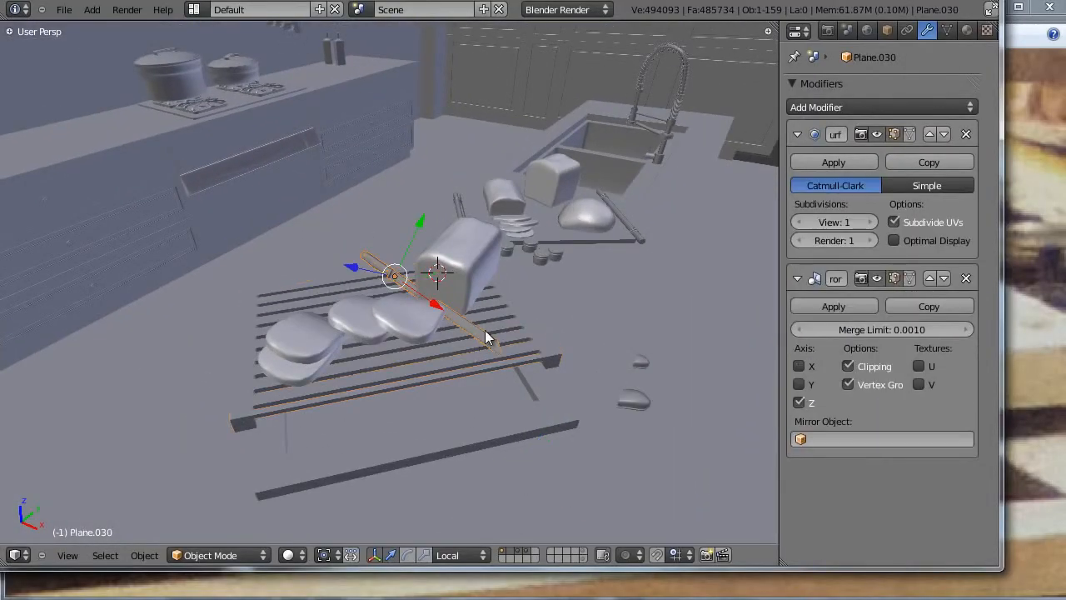
key(KP_Divide)
scroll(457, 375, up, 3)
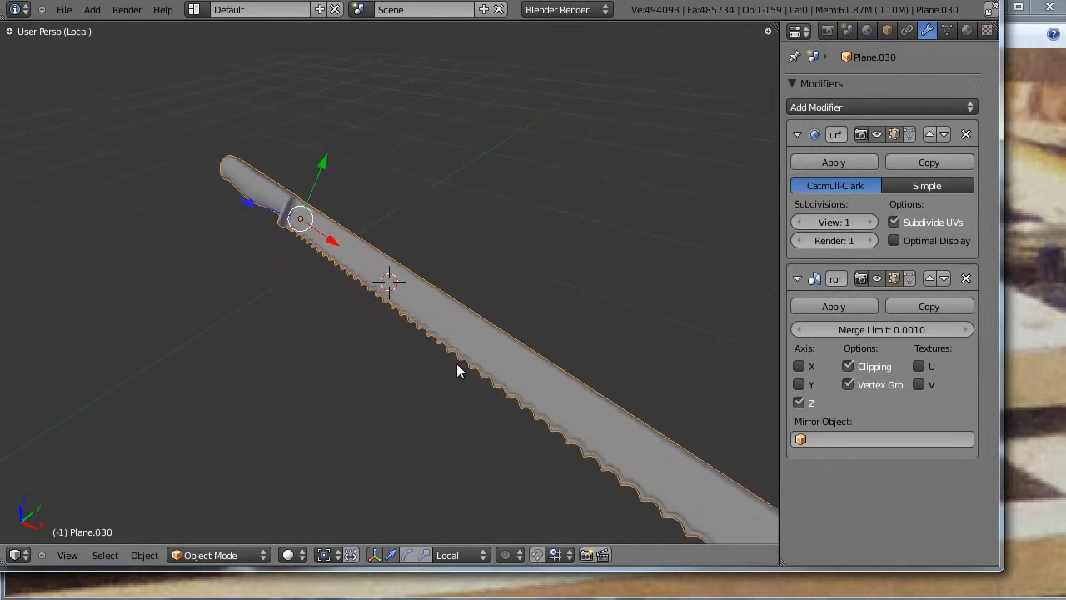
Examine the isolated bread knife's handle and serrated blade from several angles
middle_drag(457, 375, 583, 291)
scroll(528, 321, up, 2)
middle_drag(528, 321, 375, 303)
scroll(408, 327, down, 2)
scroll(275, 287, down, 1)
shift+middle_drag(232, 279, 452, 336)
scroll(472, 351, up, 3)
scroll(472, 351, down, 3)
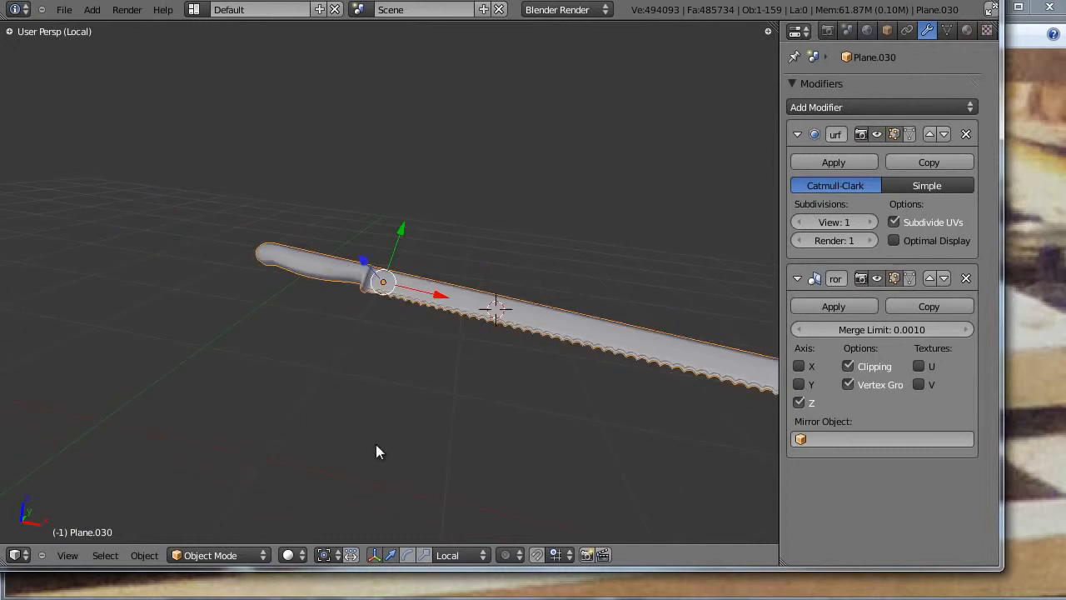
Switch back to magazine.jpg in Windows Photo Viewer and view the whole kitchen photo
key(alt+Tab)
scroll(414, 383, down, 6)
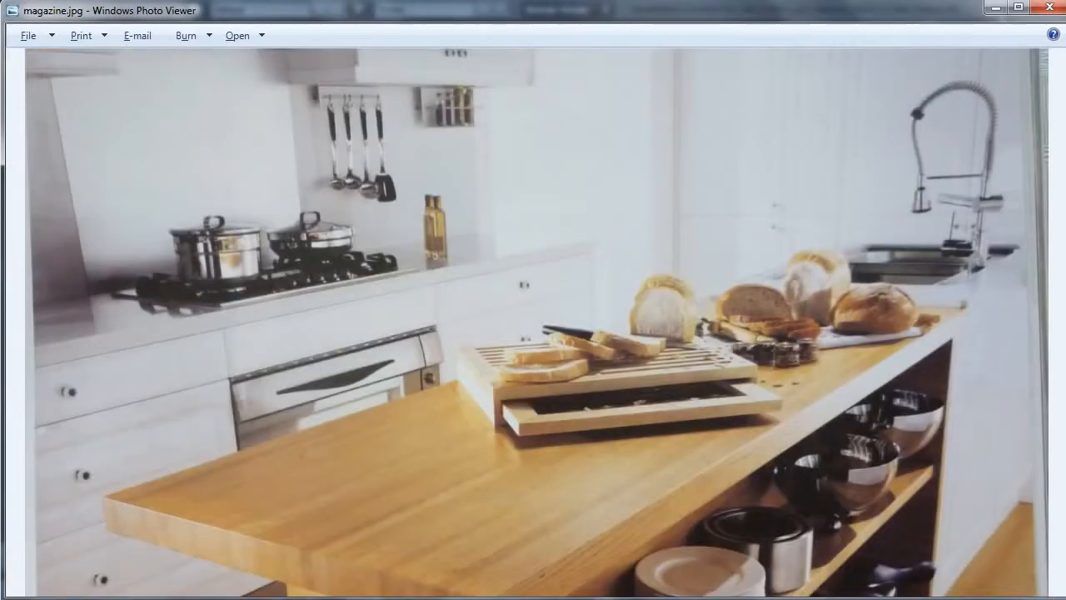
Switch back to the Blender window with the new plane and narrow the plane along X to a scale of 0.086
click(288, 599)
click(281, 583)
shift+middle_drag(399, 278, 506, 279)
scroll(510, 261, up, 4)
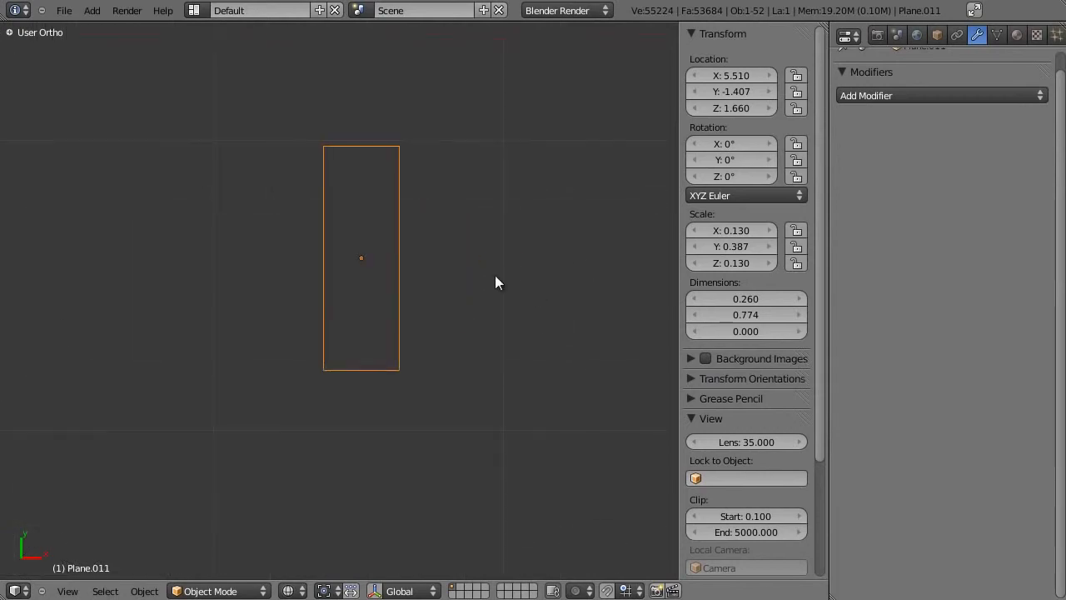
key(s)
key(x)
click(447, 285)
Add a crosswise edge loop near the plane's lower end and a lengthwise edge loop down its centre
key(Tab)
scroll(459, 312, up, 3)
key(ctrl+r)
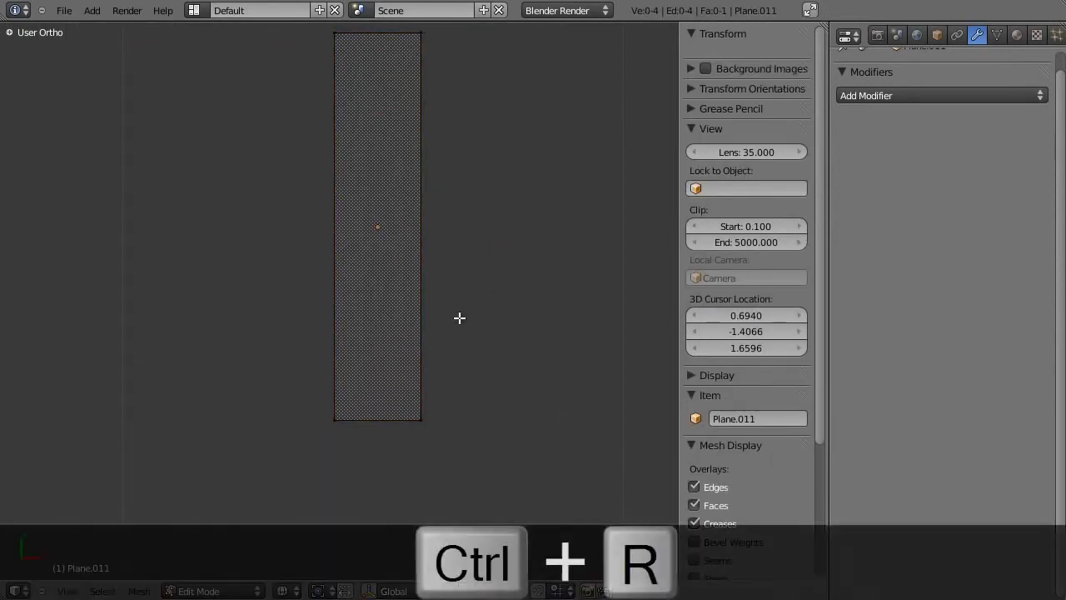
click(428, 247)
key(ctrl+r)
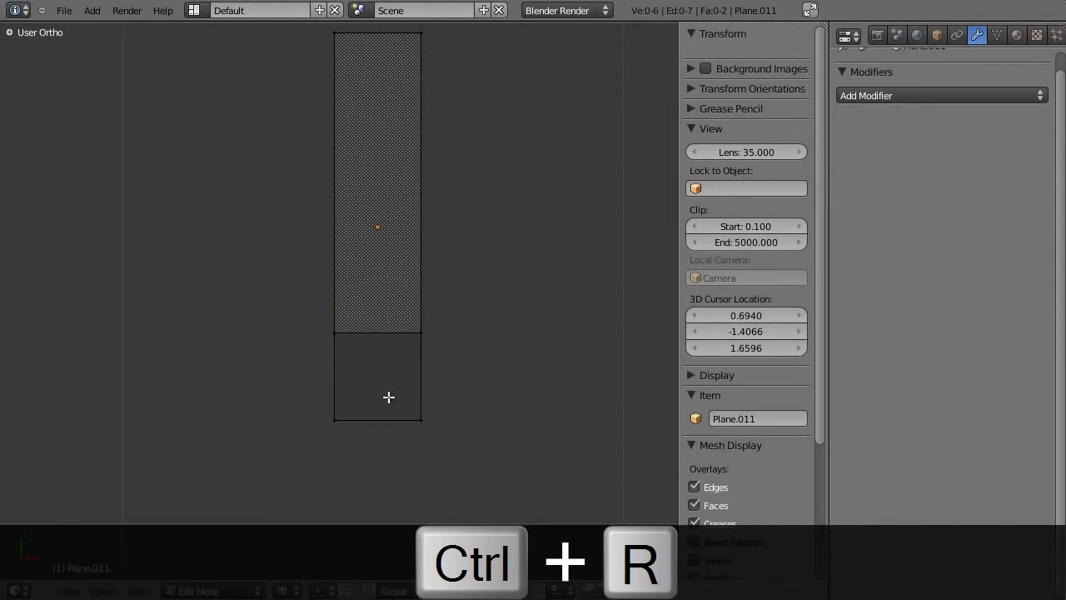
click(383, 402)
right_click(383, 402)
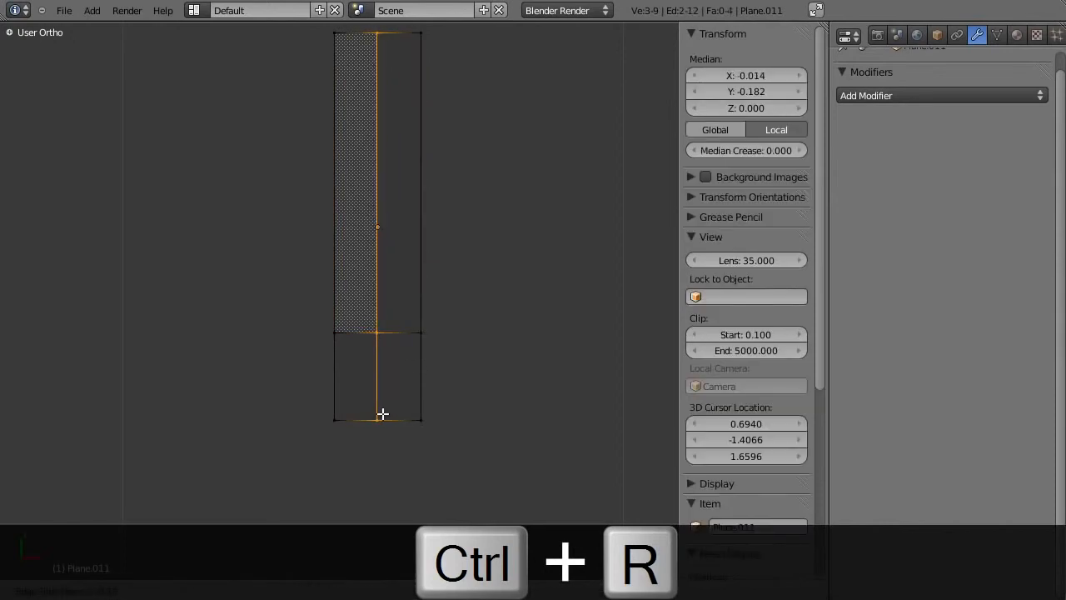
Move the middle vertex of the plane's lower edge up along Y to cut a V-shaped tooth notch
scroll(384, 416, down, 1)
key(a)
key(a)
key(a)
key(b)
drag(367, 388, 384, 413)
key(g)
key(y)
click(384, 382)
Add an Array modifier to the notched strip and set its count to 39
key(Tab)
click(868, 95)
click(733, 154)
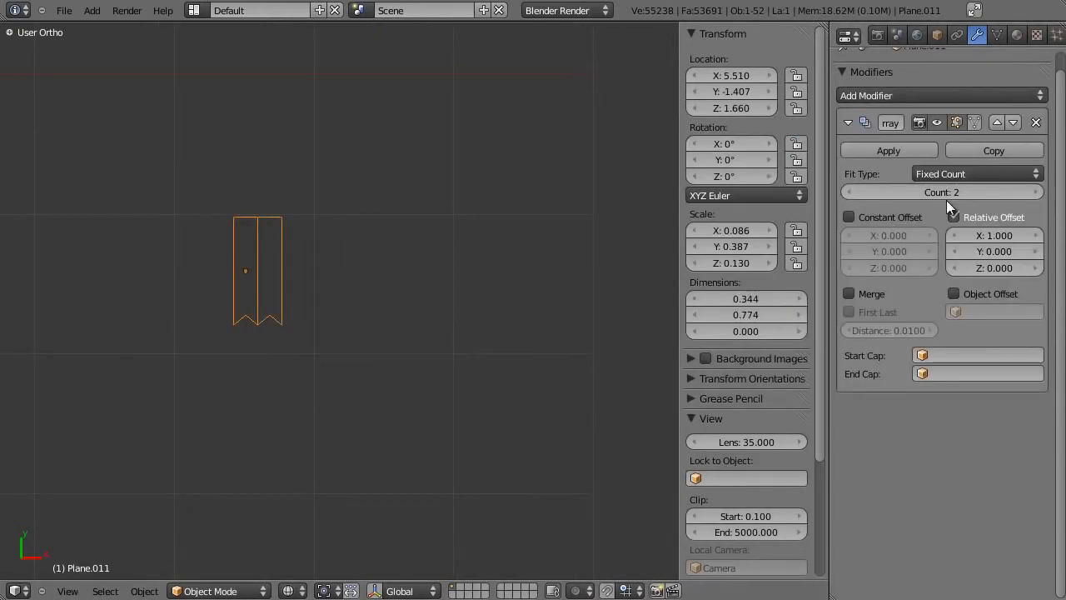
key(z)
mouse_move(611, 265)
middle_down()
mouse_move(414, 292)
mouse_move(478, 195)
mouse_move(372, 322)
middle_up()
key(KP_7)
key(z)
scroll(397, 342, up, 2)
scroll(323, 320, up, 3)
Compare the strip's tooth shape with the serrated knife in the other Blender window, and return to the strip
key(Tab)
ctrl+scroll(275, 375, up, 2)
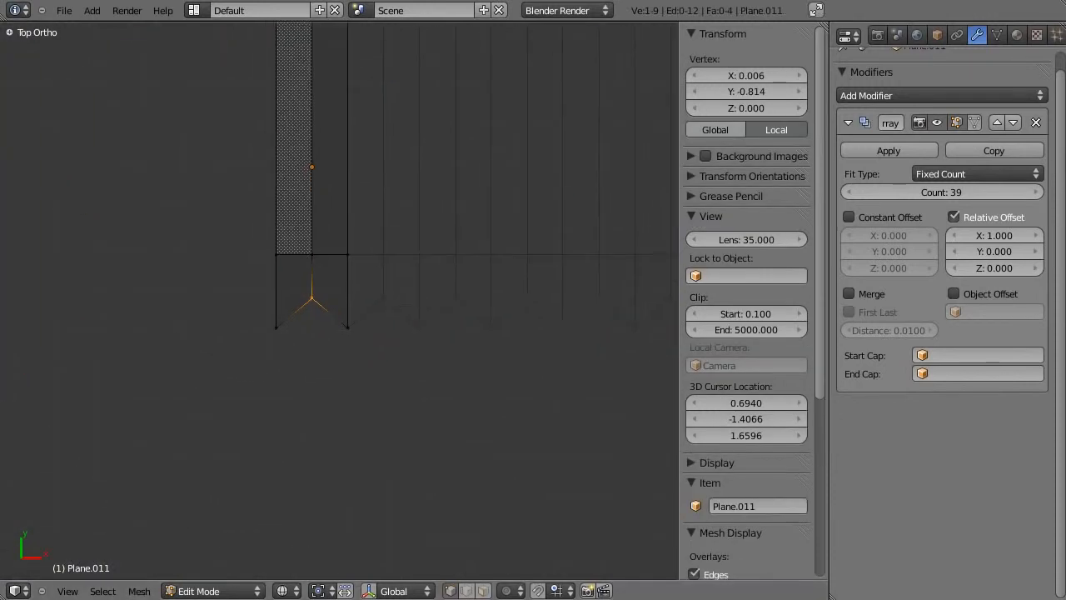
key(alt+Tab)
key(alt+Tab)
key(alt+Tab)
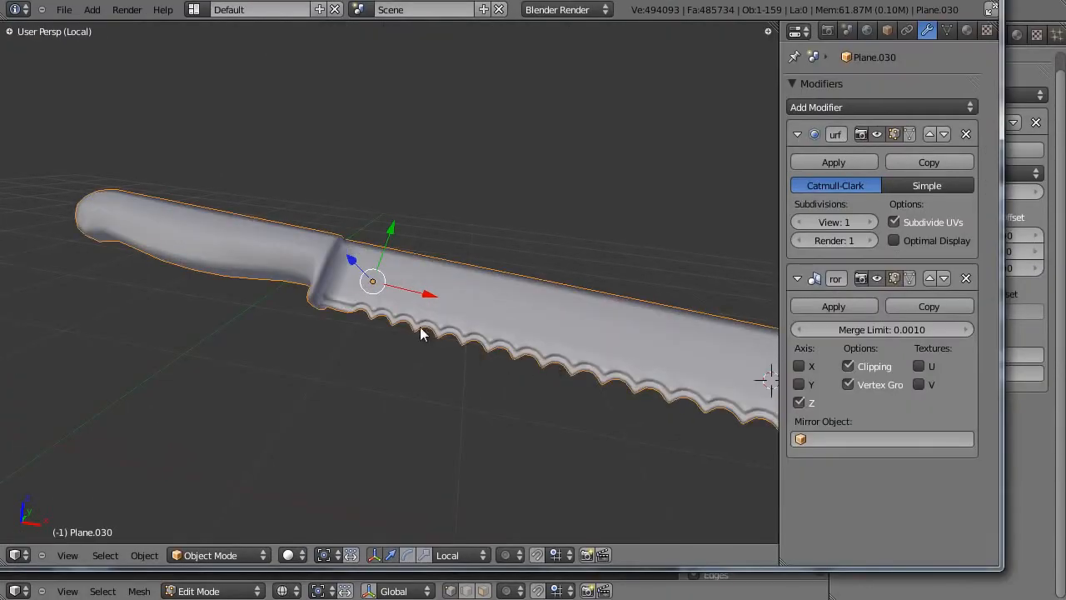
key(alt+Tab)
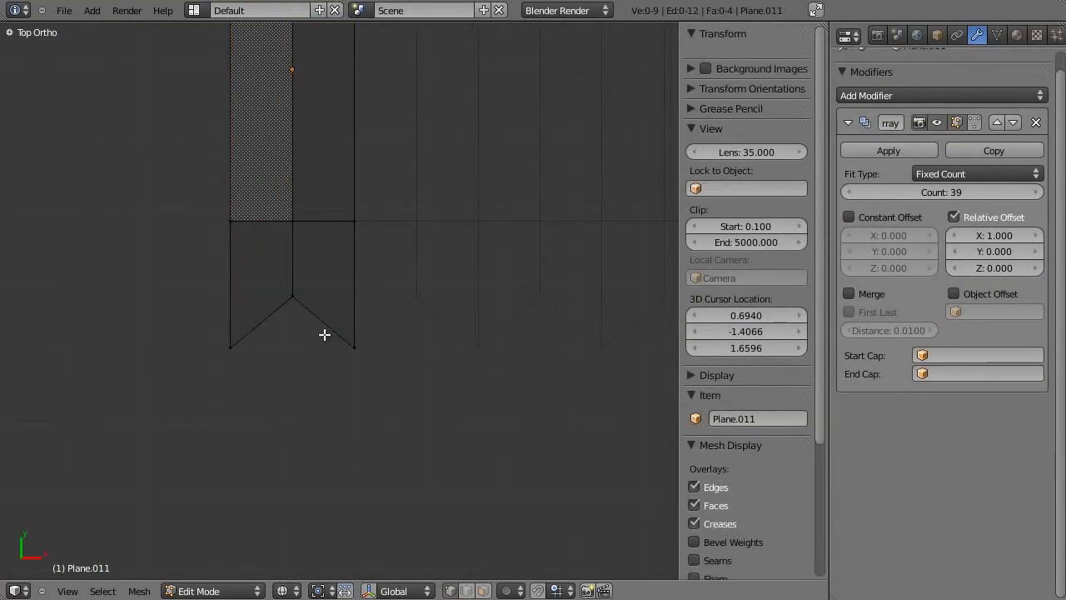
Add a Subdivision Surface modifier, keep it below the Array in the stack, and enable Merge on the Array
key(Tab)
click(878, 95)
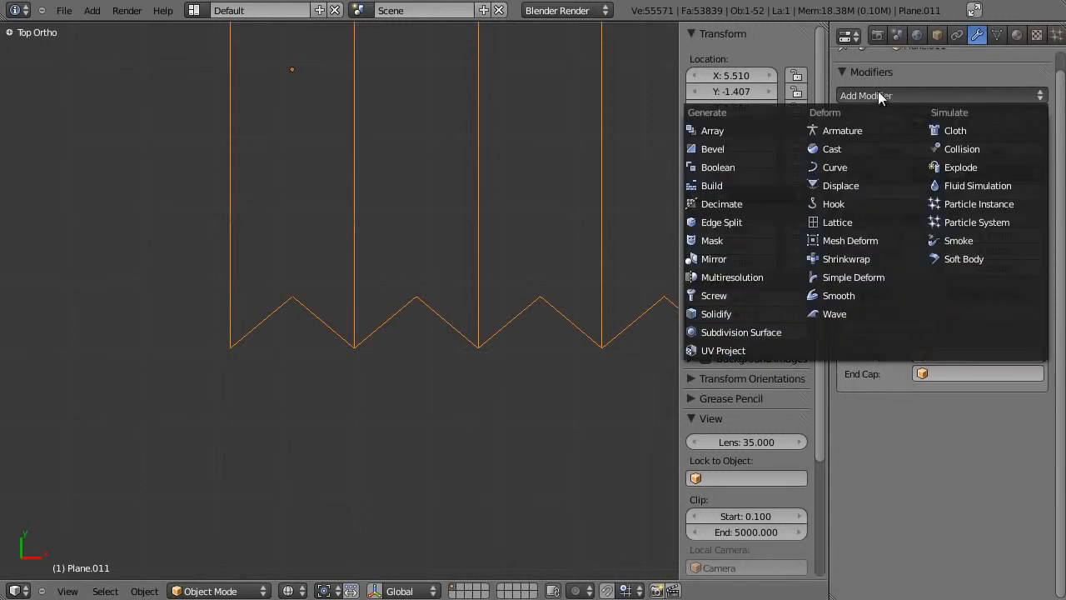
click(756, 331)
key(z)
scroll(580, 366, down, 6)
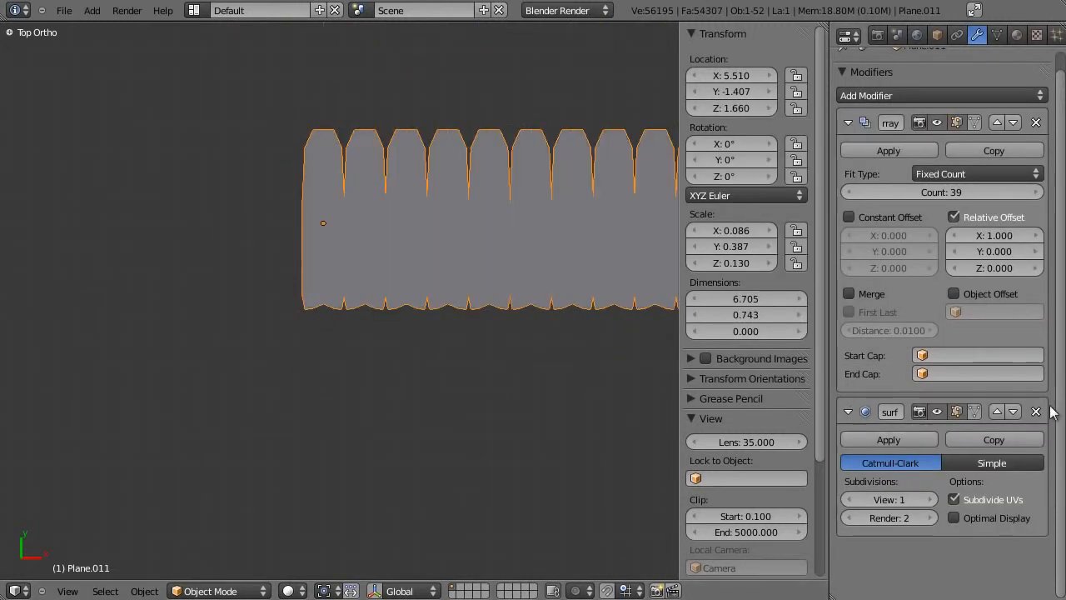
click(995, 411)
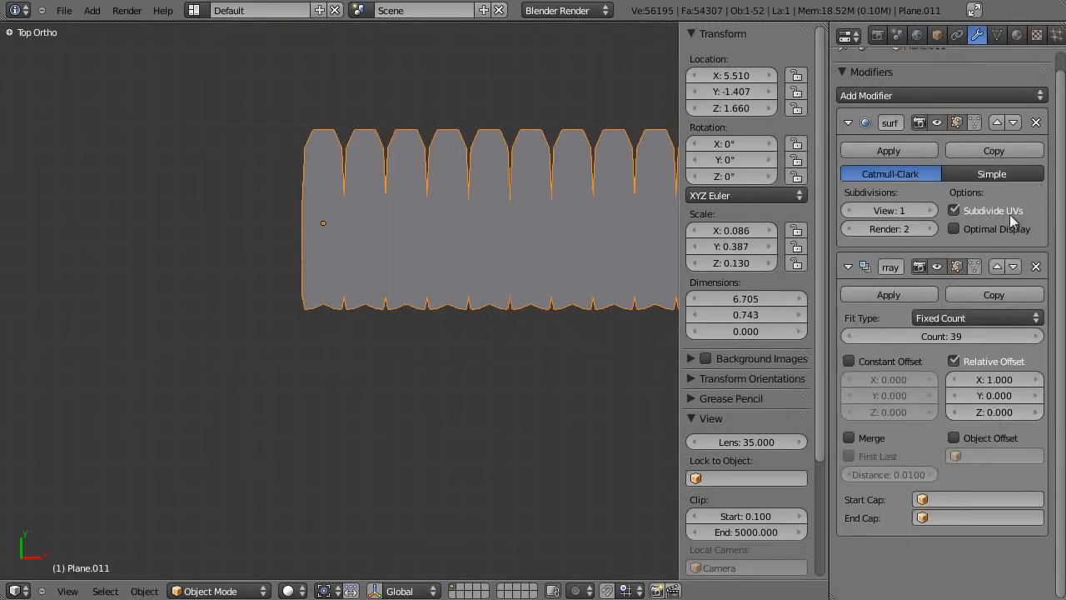
click(1012, 122)
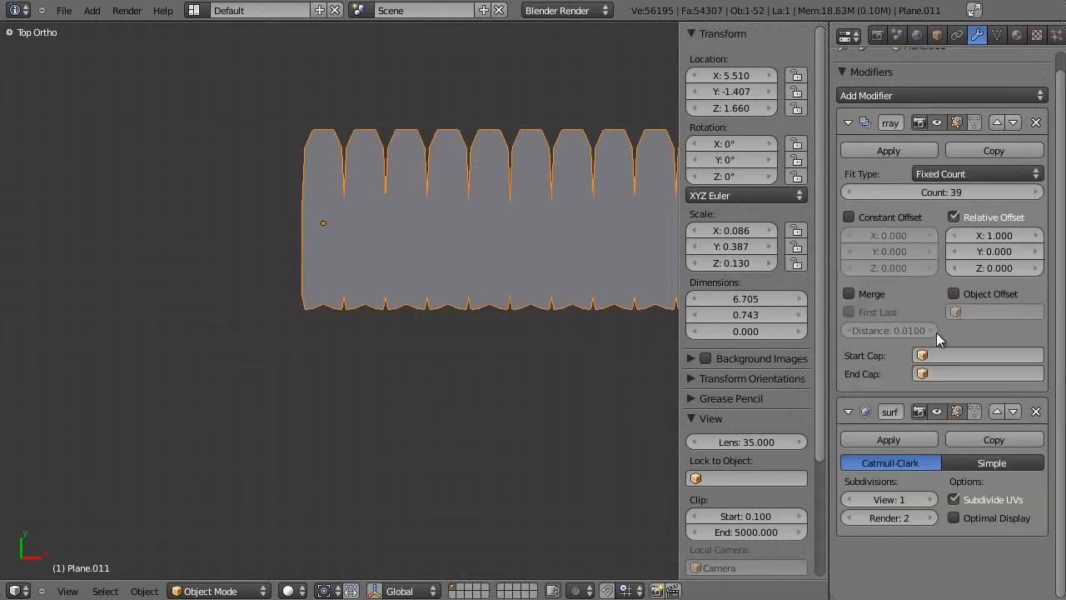
click(850, 293)
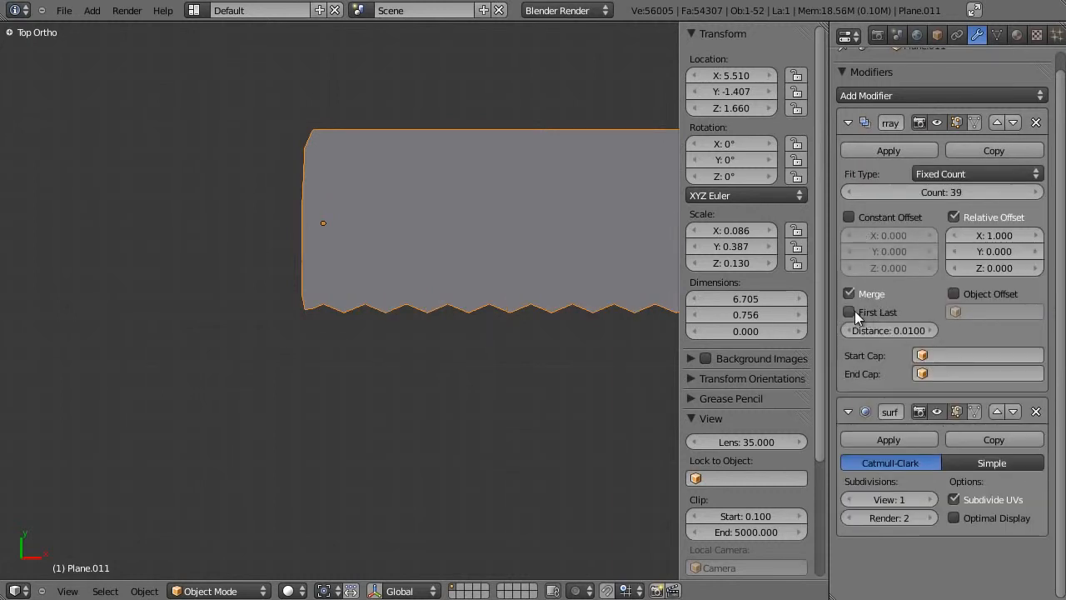
Set the Subdivision Surface view level to 2 and add an edge loop just below the strip's existing crosswise loop
scroll(860, 157, up, 1)
middle_drag(490, 276, 450, 210)
scroll(450, 210, up, 4)
key(z)
key(z)
key(Tab)
key(a)
key(a)
alt+right_click(328, 248)
shift+middle_drag(351, 252, 316, 386)
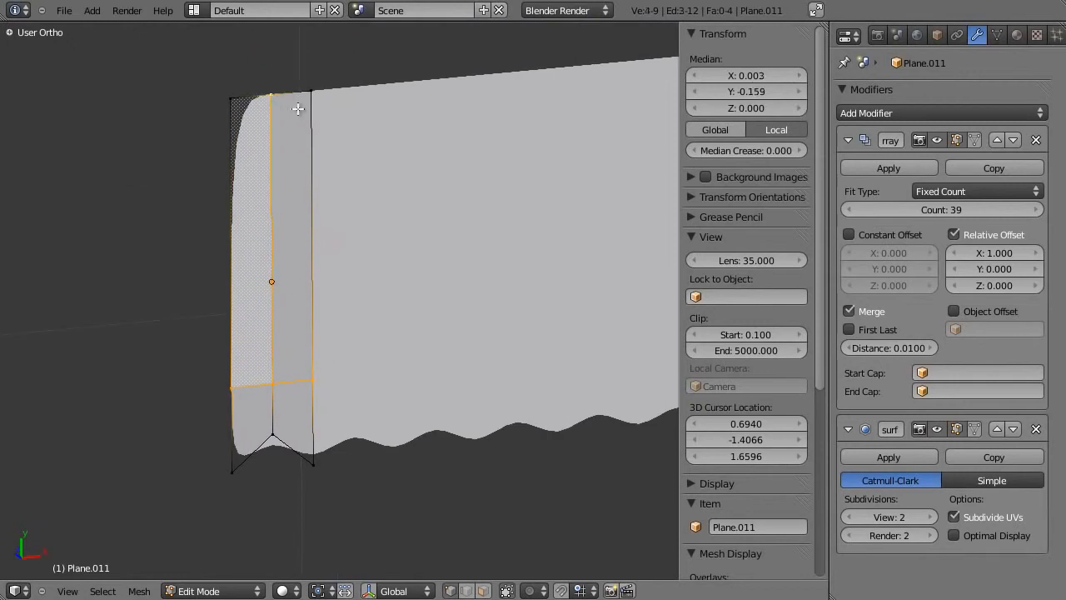
key(ctrl+r)
click(309, 421)
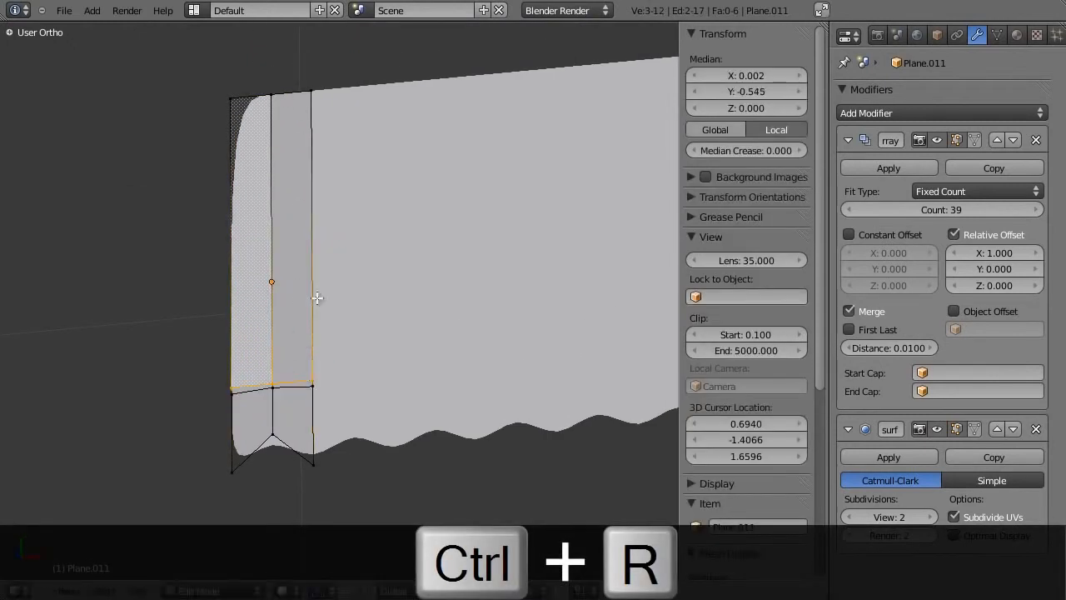
Add the strip's back edge to the selected crosswise loop and raise both slightly along Z to form the blade bevel
alt+shift+right_click(294, 91)
middle_drag(309, 239, 455, 195)
key(g)
key(z)
click(456, 189)
In top view, move the two outer vertices of the lower crosswise loop down so the bevel line follows the teeth
middle_drag(439, 265, 279, 406)
key(KP_7)
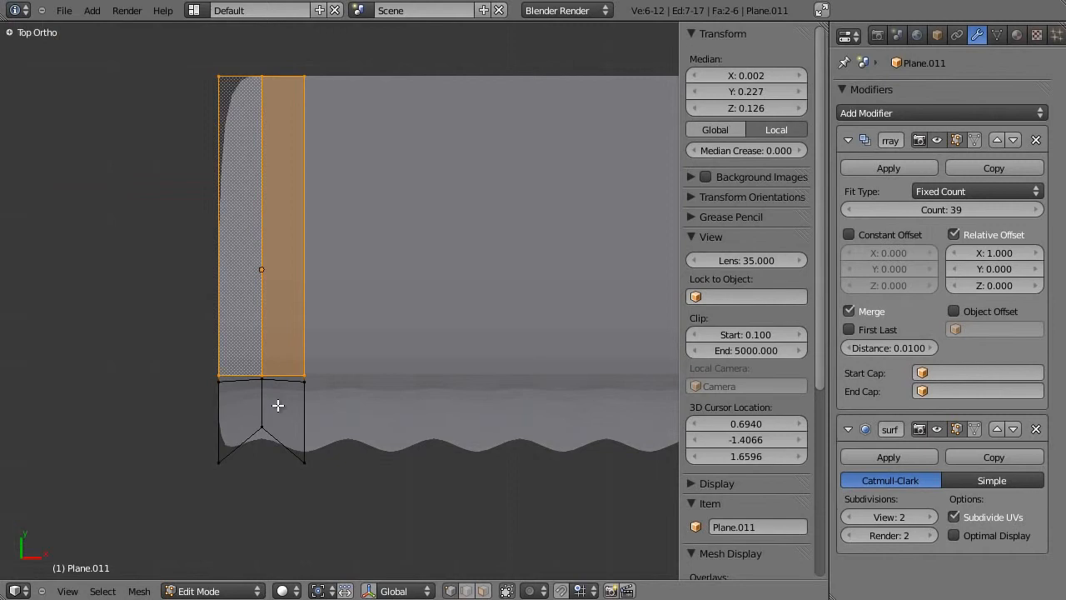
right_click(223, 396)
shift+right_click(308, 389)
key(g)
click(304, 407)
Set the Subdivision Surface view level to 3 and inspect the bevelled blade strip
key(Tab)
middle_drag(302, 399, 284, 382)
click(922, 515)
middle_drag(400, 396, 327, 360)
Select the full lower bevel loop and crease its edges to sharpen the wavy bevel line
key(Tab)
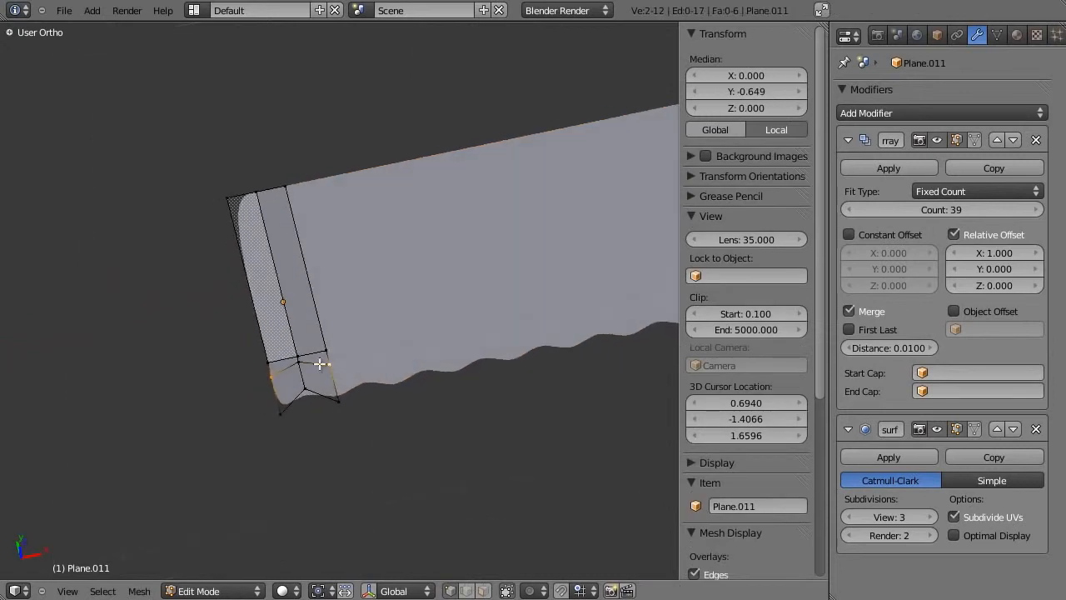
shift+right_click(300, 363)
middle_drag(404, 316, 345, 377)
scroll(394, 325, up, 3)
key(Tab)
scroll(424, 321, down, 1)
shift+middle_drag(344, 376, 336, 260)
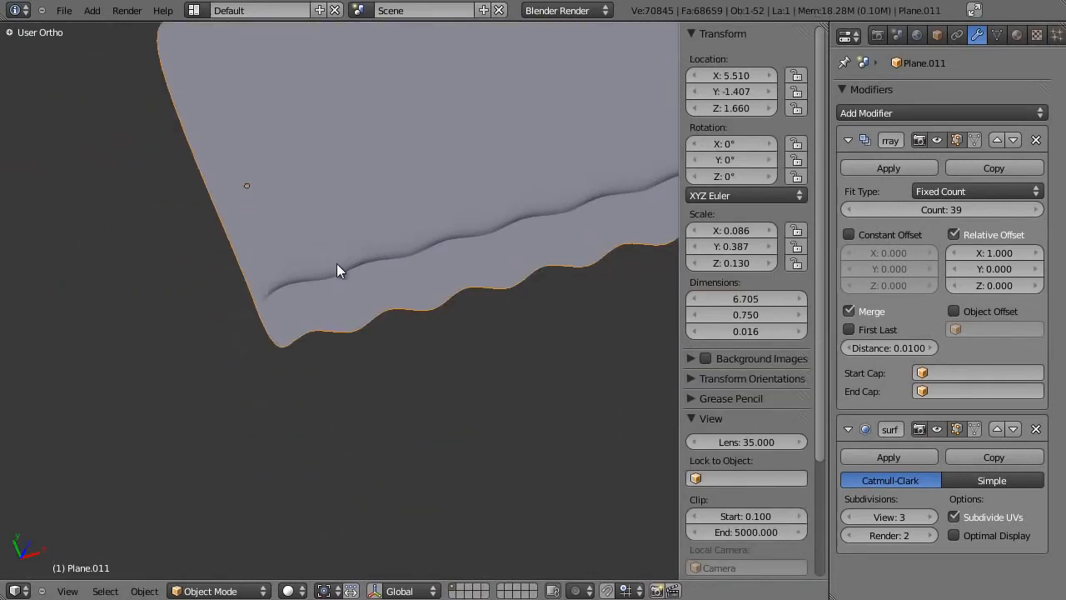
Add two lengthwise edge loops to the strip, one close to each long side, to sharpen the tooth tips
key(Tab)
key(KP_1)
key(KP_7)
key(a)
key(a)
key(a)
key(ctrl+r)
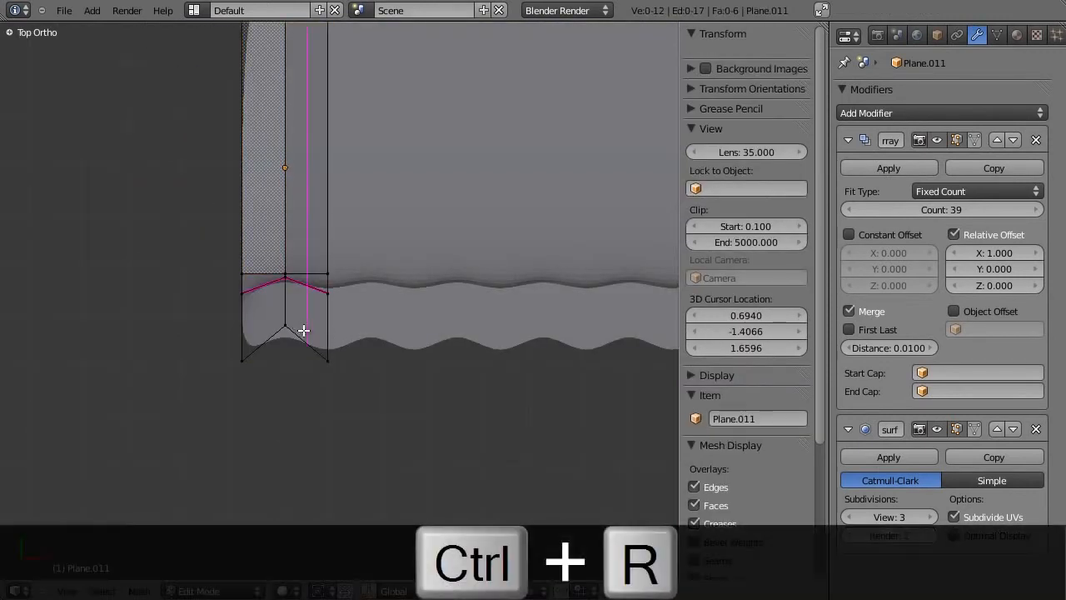
click(305, 336)
click(318, 337)
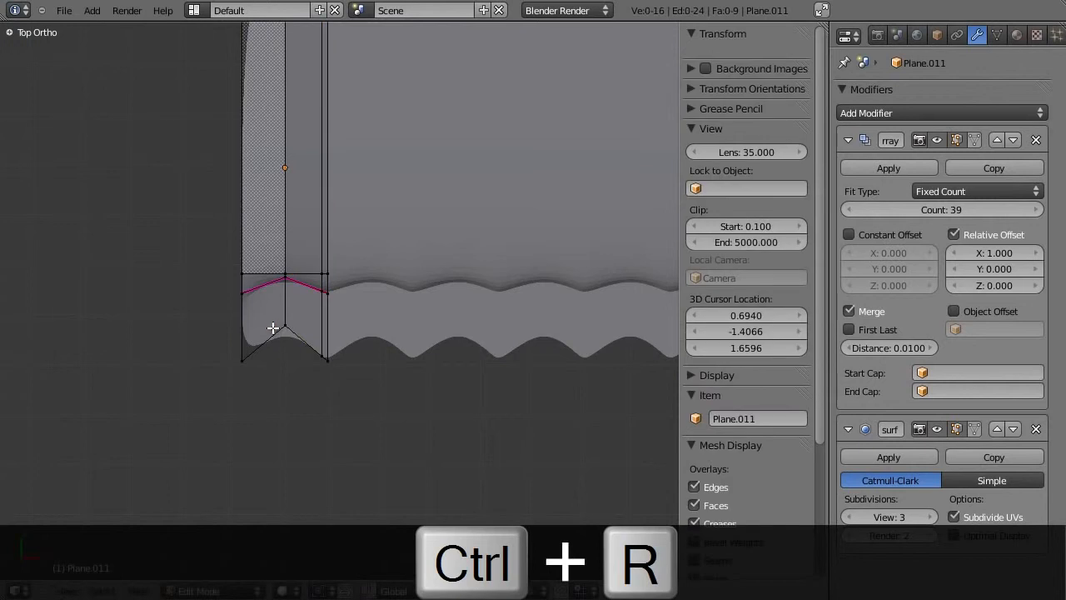
key(ctrl+r)
click(269, 330)
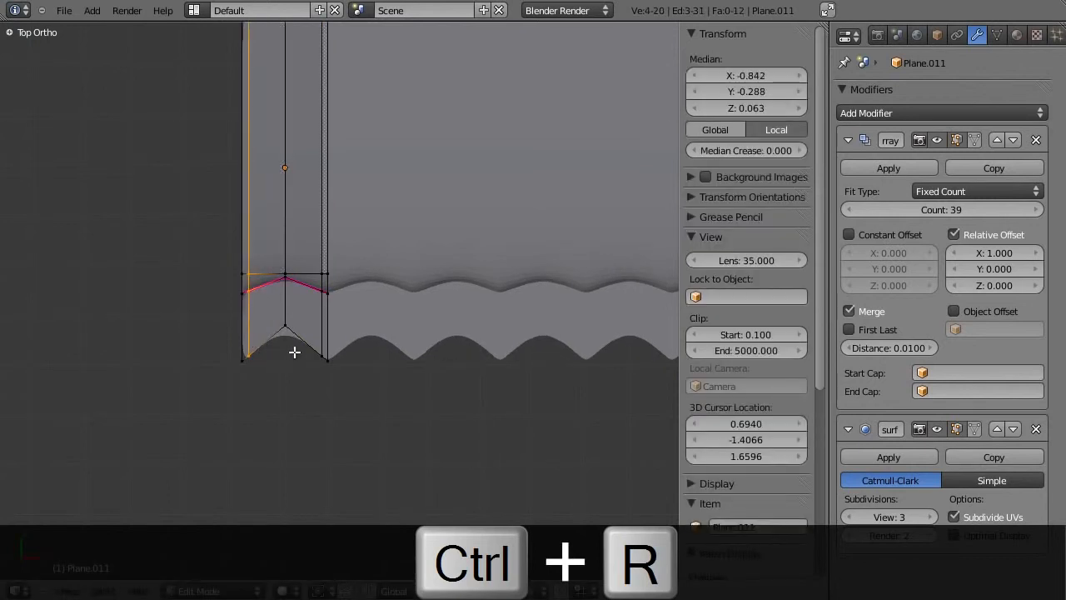
Move the new loops' lower end vertices down level with the strip's tooth tips
scroll(293, 352, up, 3)
drag(150, 404, 307, 421)
key(g)
click(305, 433)
key(Tab)
scroll(334, 421, down, 4)
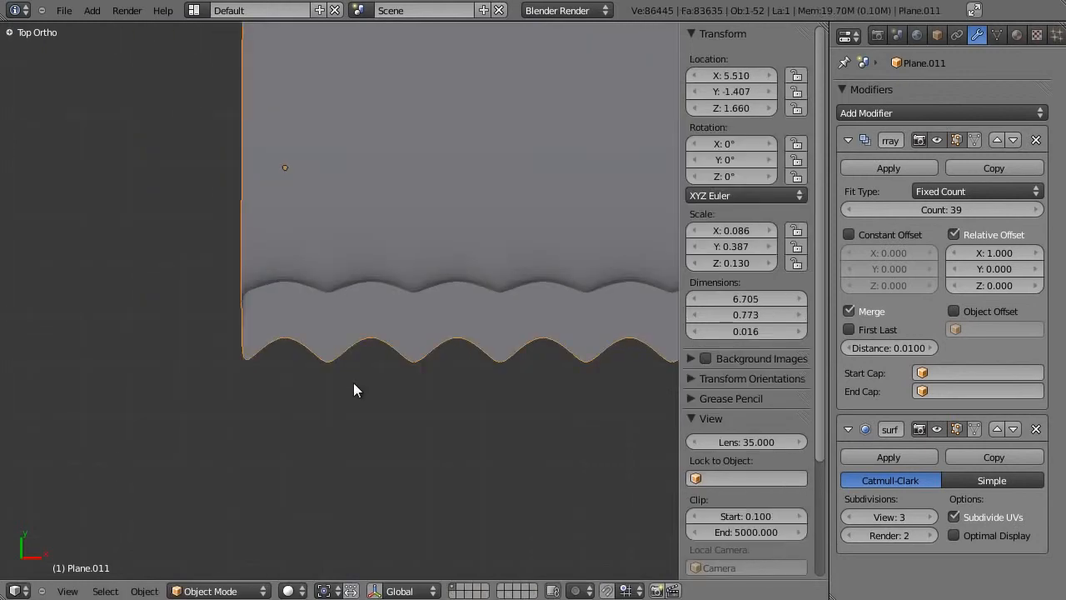
Raise the Array count to 52 to lengthen the serrated blade
middle_drag(334, 422, 386, 250)
scroll(427, 312, down, 3)
scroll(428, 312, down, 5)
middle_drag(428, 312, 333, 375)
scroll(333, 390, down, 3)
drag(990, 205, 1004, 208)
scroll(339, 316, down, 2)
scroll(323, 349, up, 4)
scroll(369, 322, up, 2)
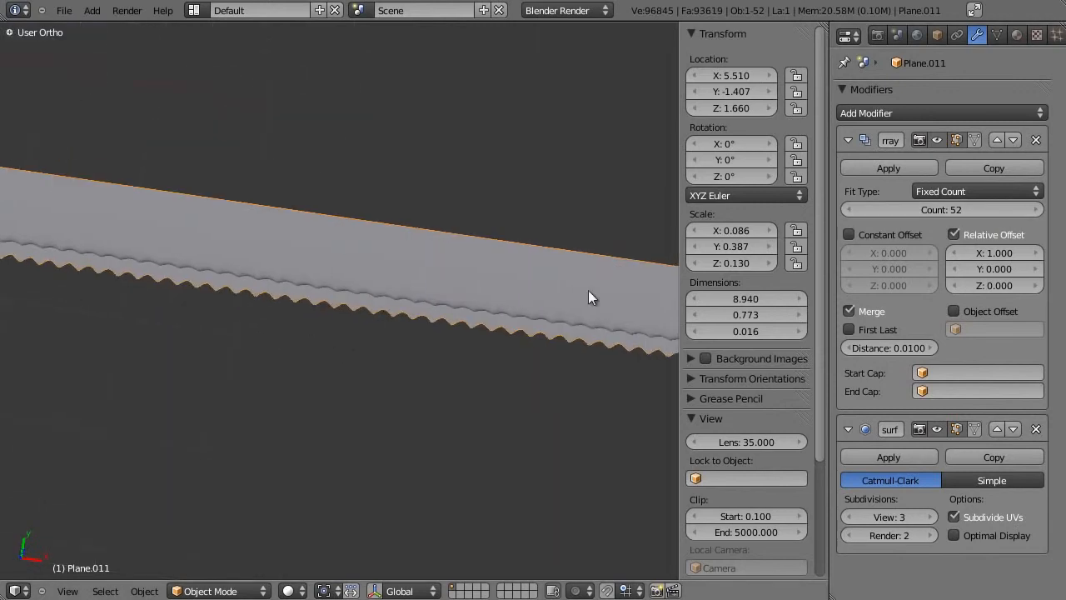
Add one more copy to the Array and apply the Array modifier
click(978, 214)
scroll(450, 338, down, 3)
shift+middle_drag(451, 338, 271, 316)
click(896, 169)
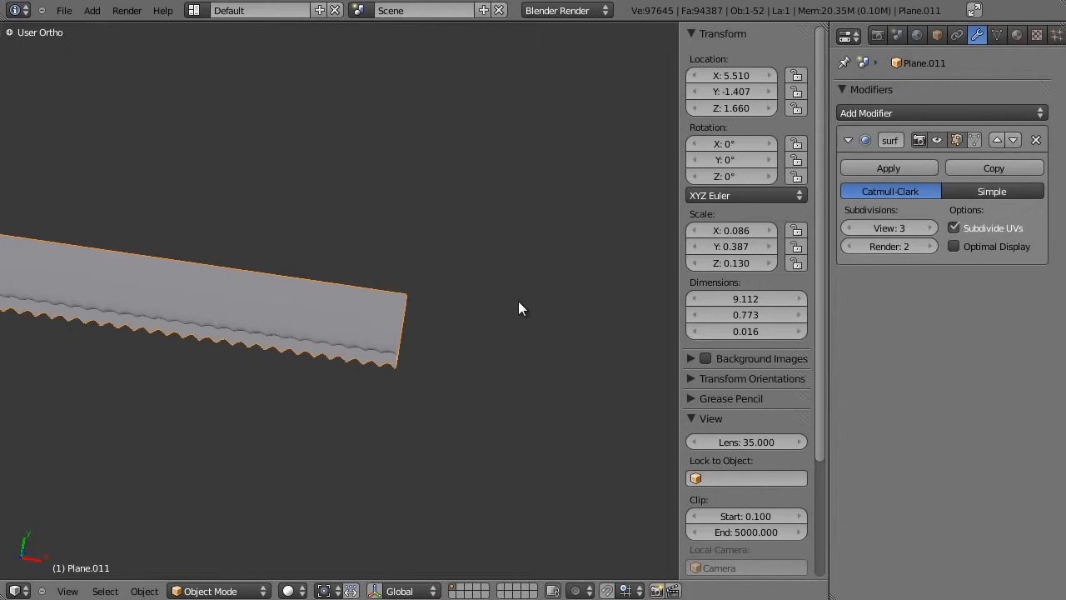
In top view wireframe, delete the outermost edge columns beyond the last notch at the blade's tip end
key(KP_1)
key(KP_7)
key(Tab)
scroll(495, 336, up, 6)
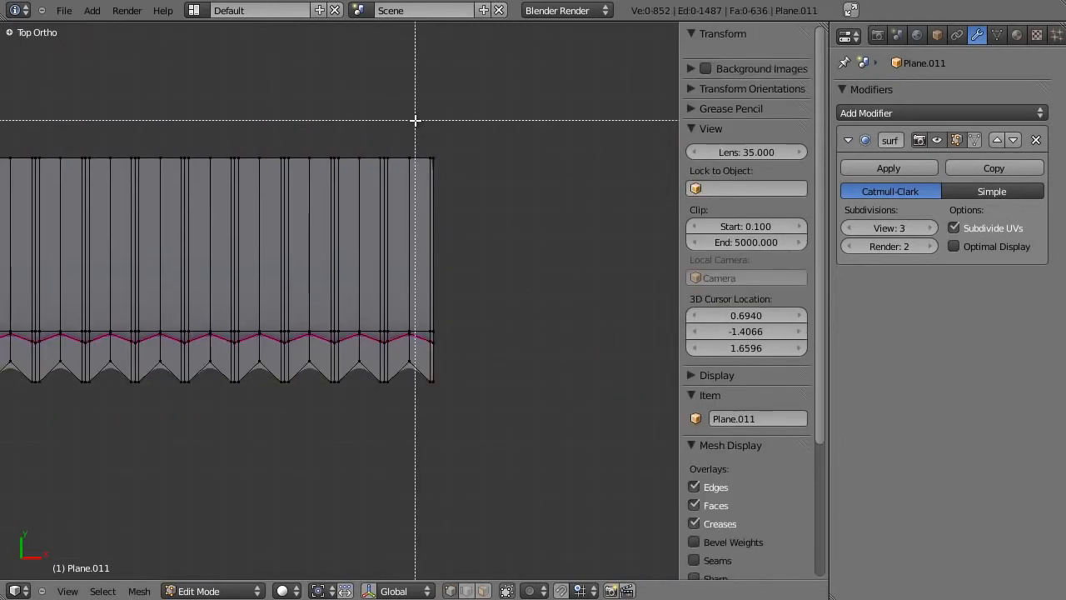
key(z)
drag(408, 113, 542, 448)
middle_drag(404, 394, 404, 395)
key(x)
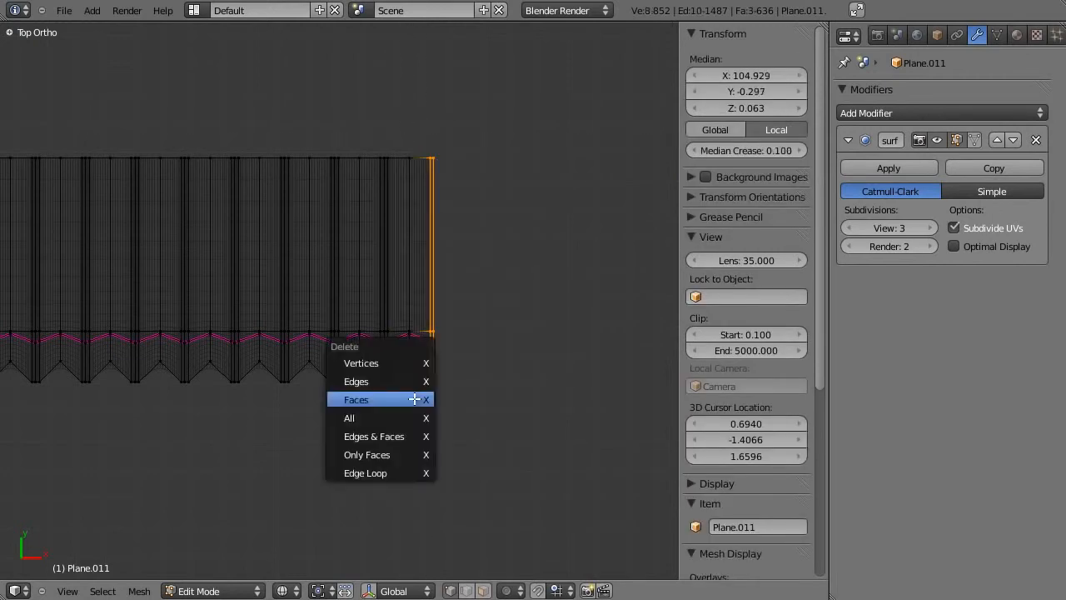
click(414, 381)
Extrude the blade's tip-end edge outward and pull its upper vertex back along X to slope the tip
alt+right_click(415, 350)
key(e)
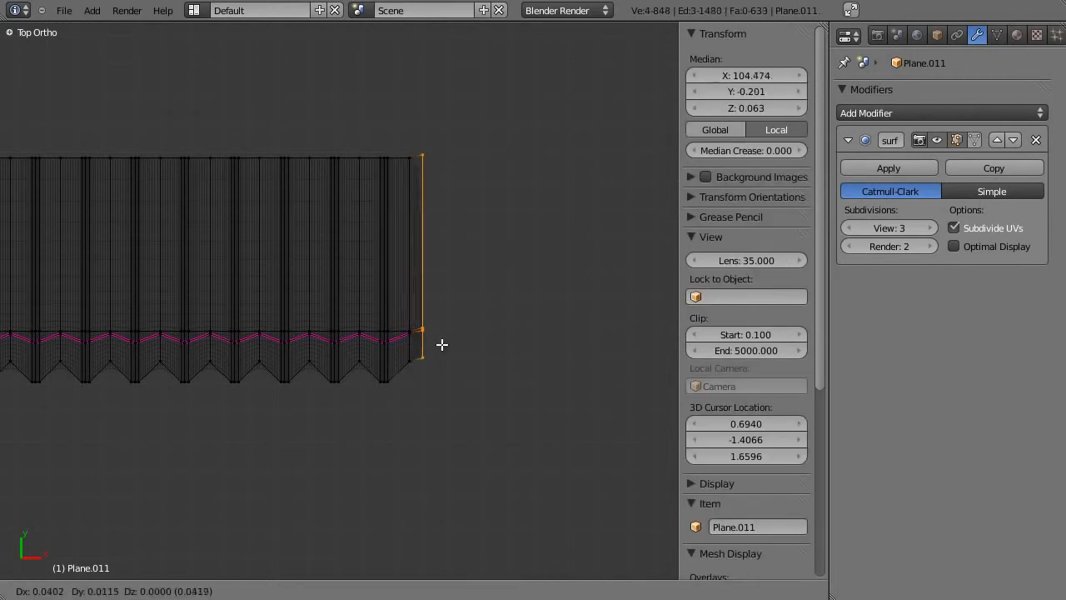
click(549, 363)
key(a)
key(a)
key(a)
key(b)
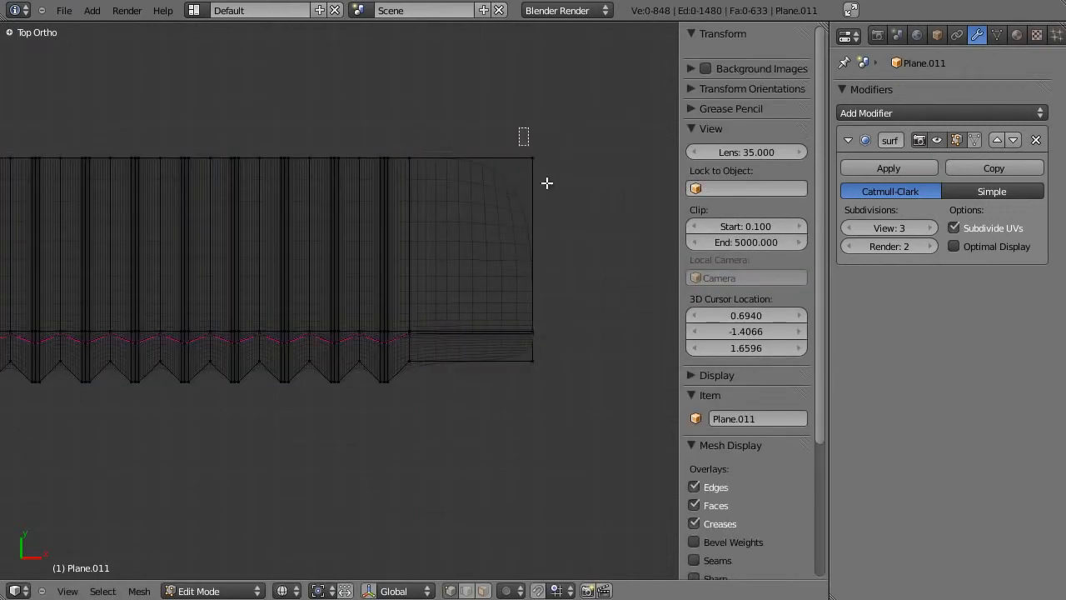
drag(518, 125, 576, 218)
key(g)
key(x)
click(490, 223)
Move the lower vertices of the blade tip outward along X to lengthen the point
key(a)
key(a)
key(a)
key(b)
drag(514, 294, 593, 451)
key(g)
key(x)
click(642, 450)
Select the end edges of the blade tip and set their crease to 1.000
key(Tab)
scroll(363, 379, down, 7)
scroll(343, 380, up, 9)
key(Tab)
key(a)
key(a)
key(a)
key(b)
drag(428, 130, 633, 486)
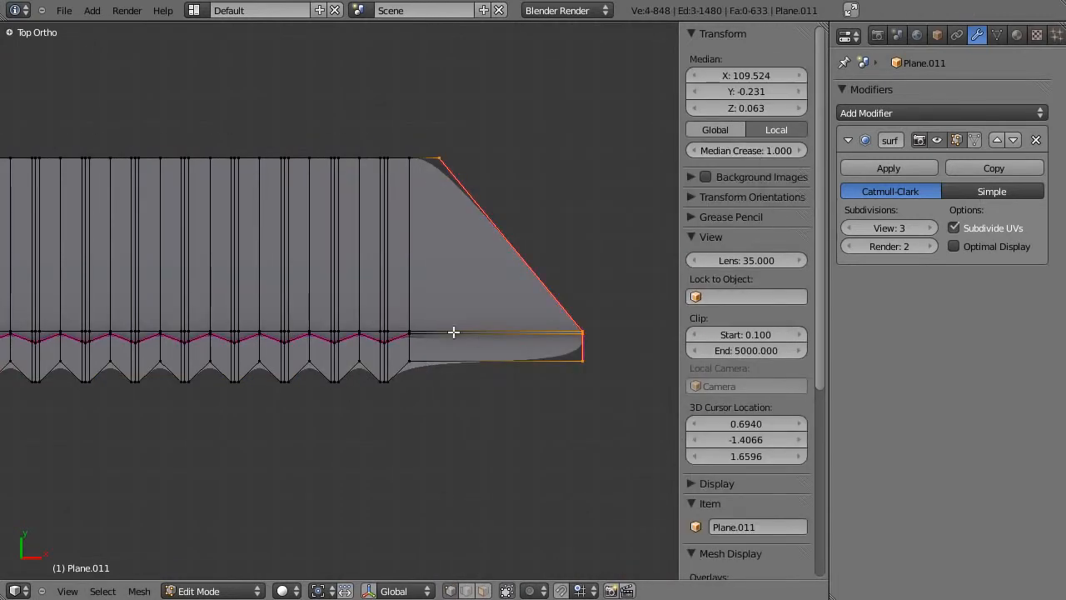
drag(748, 149, 796, 149)
Extrude the edge at the blade's handle end outward along X and switch to front view
key(Tab)
scroll(339, 316, down, 5)
scroll(257, 345, down, 6)
middle_drag(316, 324, 469, 316)
scroll(468, 323, up, 2)
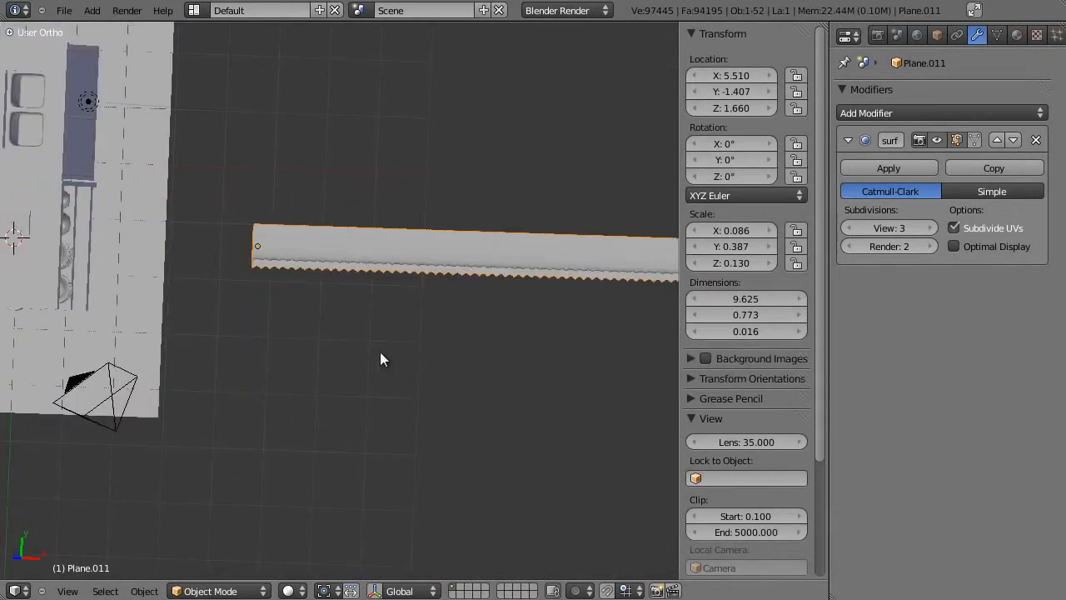
key(Tab)
scroll(409, 345, up, 4)
shift+middle_drag(241, 264, 398, 323)
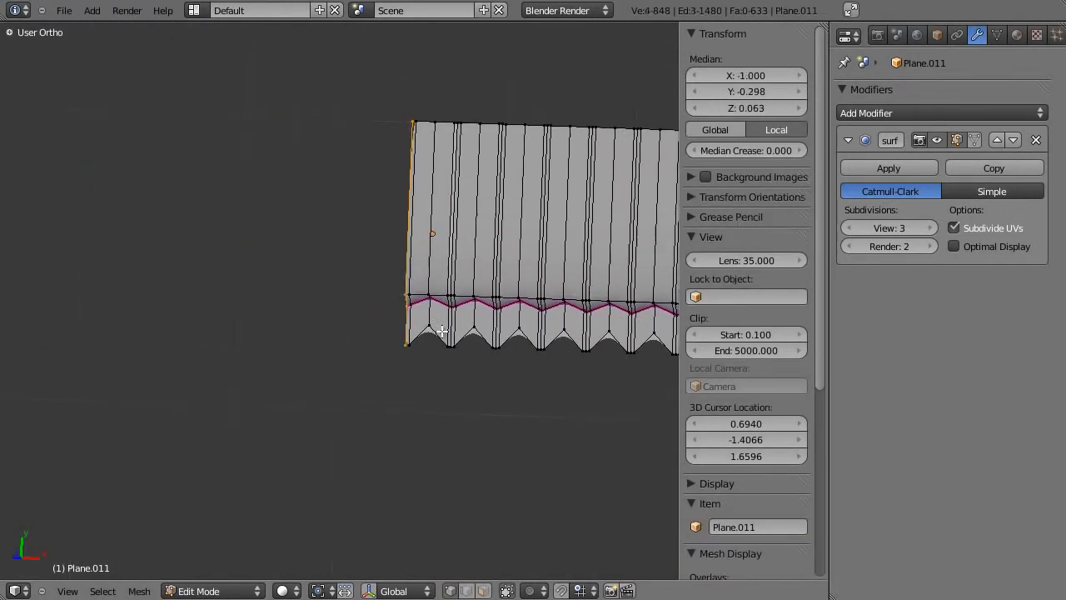
key(g)
key(x)
click(424, 333)
key(KP_1)
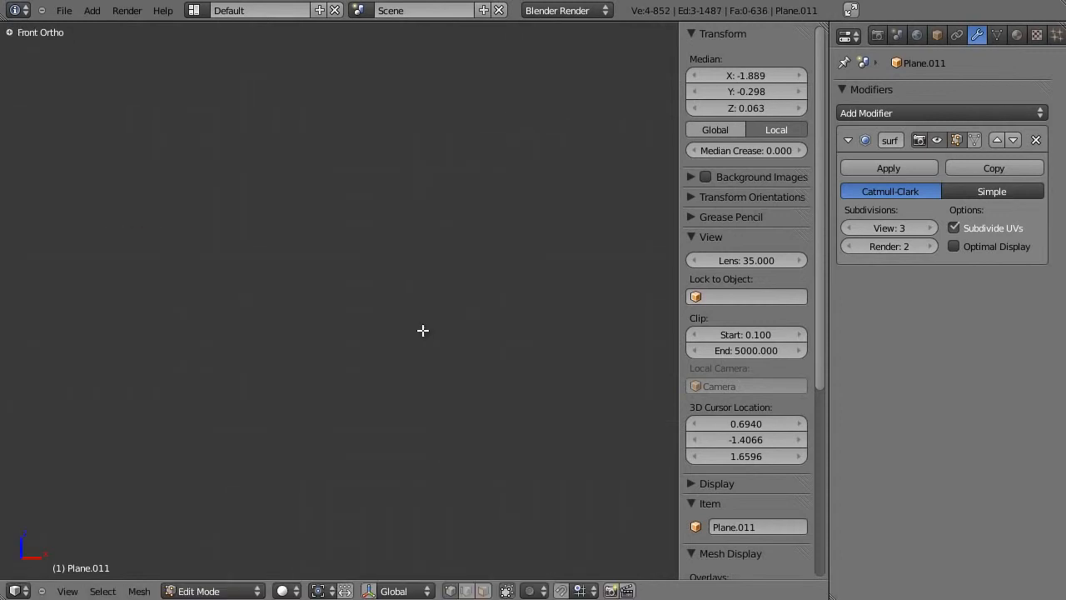
Extrude the blade's handle-end edge outward along X twice in top view
key(KP_7)
scroll(413, 350, down, 2)
ctrl+scroll(514, 295, left, 2)
scroll(514, 295, up, 6)
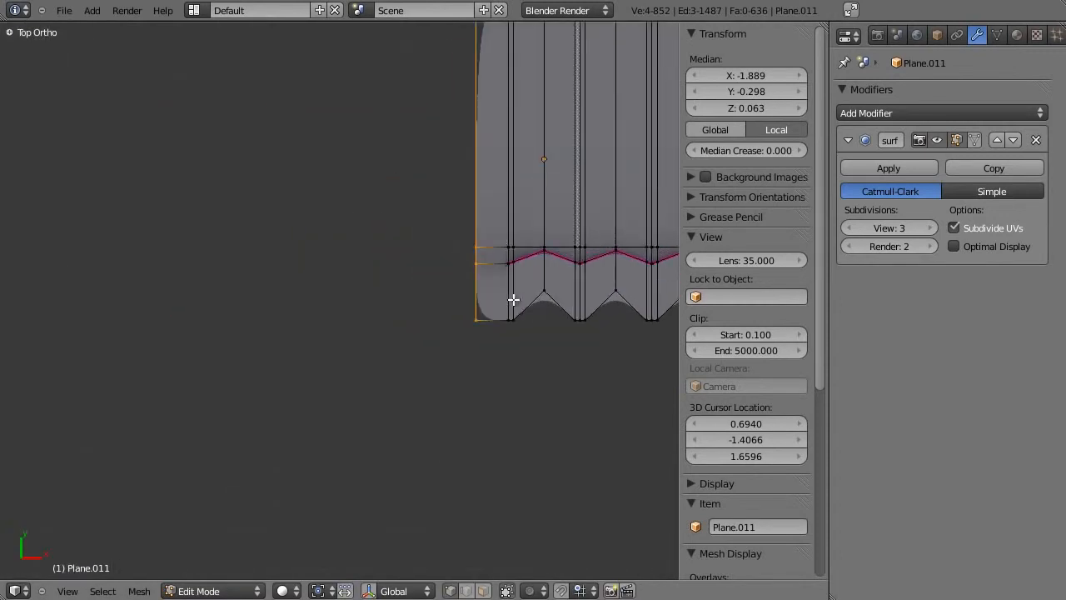
key(e)
key(x)
key(g)
key(x)
click(489, 293)
key(s)
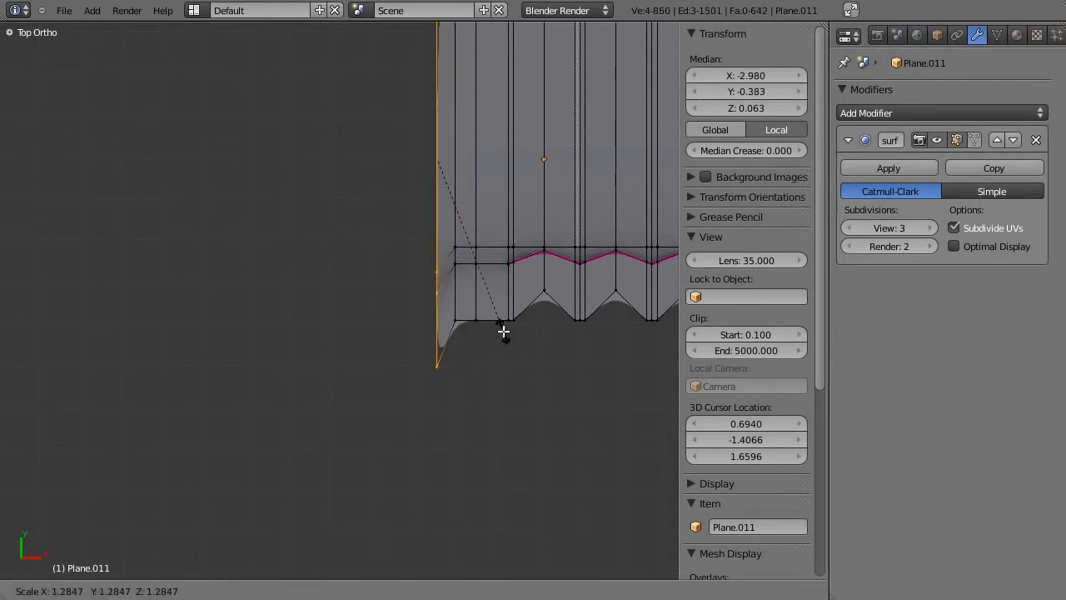
click(503, 332)
Select the lower vertices of the blade's handle-end edge and move them down along Y to form the guard
key(a)
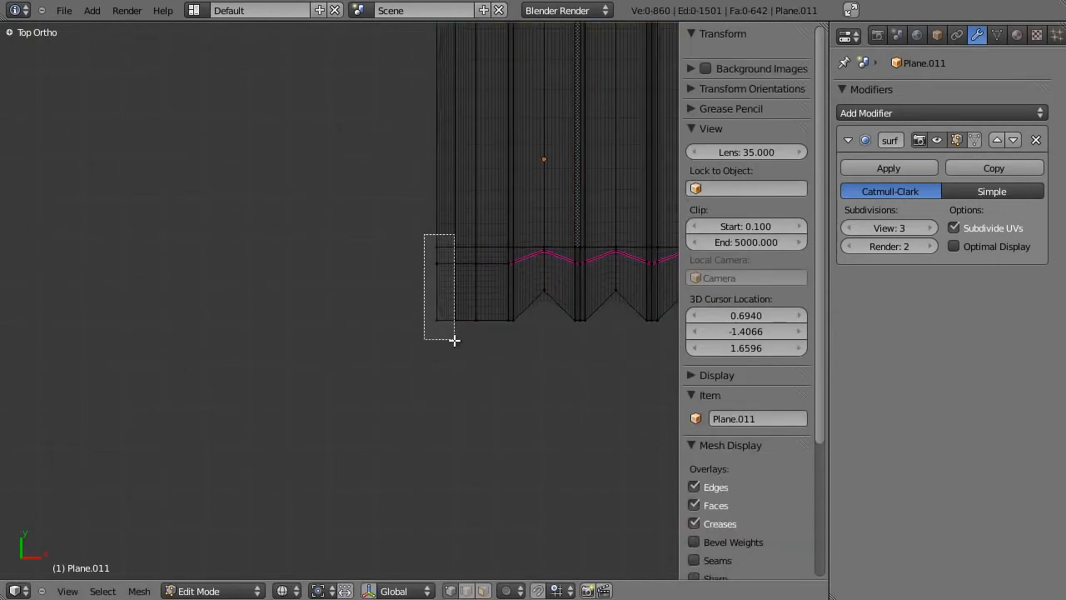
drag(450, 309, 450, 310)
key(g)
click(438, 483)
scroll(433, 476, down, 6)
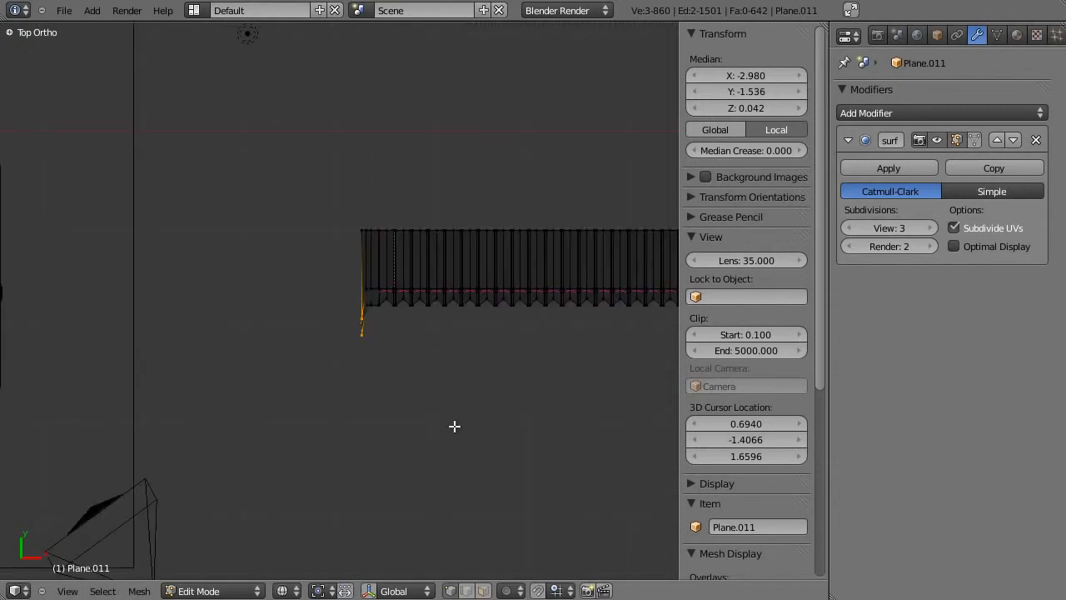
key(g)
key(y)
click(435, 400)
scroll(434, 399, up, 3)
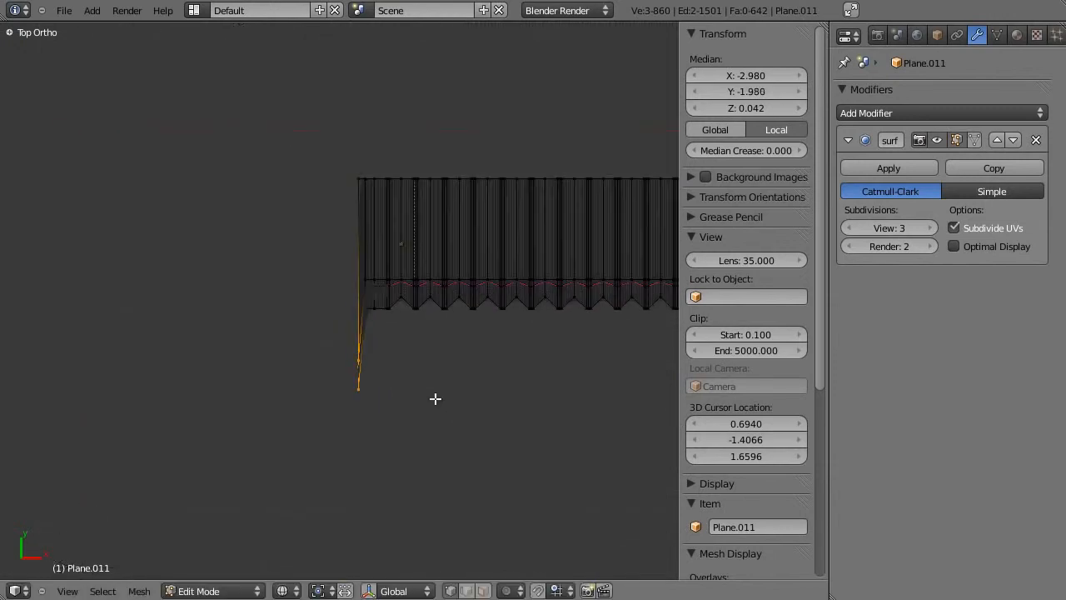
Raise the guard's upper vertices slightly along Y and select the guard's whole end edge
key(a)
drag(356, 200, 359, 200)
key(g)
key(y)
click(362, 200)
key(a)
alt+right_click(359, 215)
scroll(454, 314, up, 3)
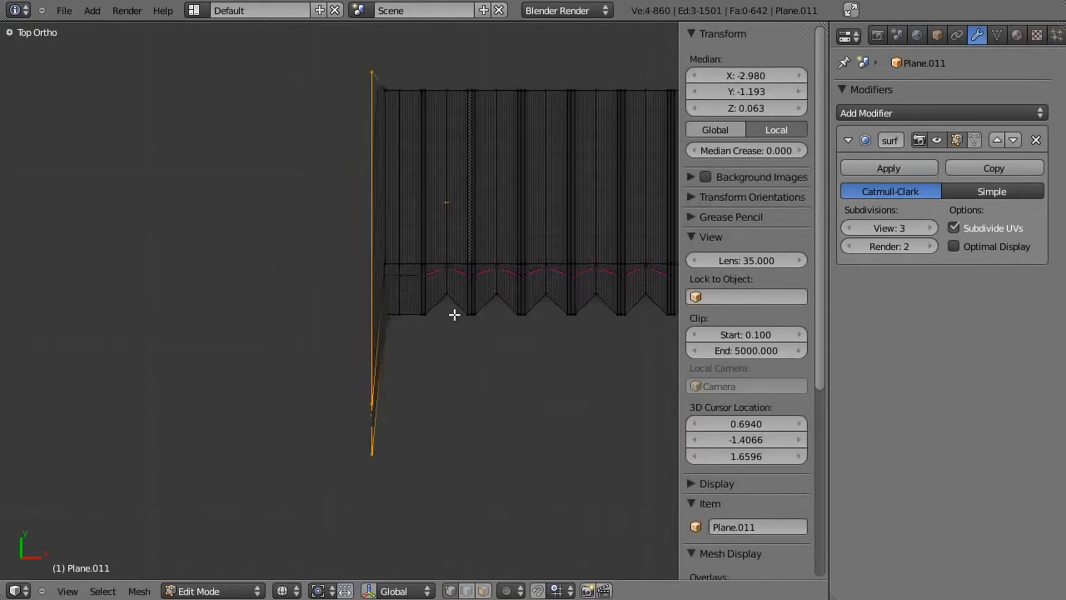
Extrude the guard edge outward along X, add another extrusion, and scale and shift it to taper back toward the handle
key(e)
key(x)
click(434, 315)
key(e)
right_click(423, 315)
key(s)
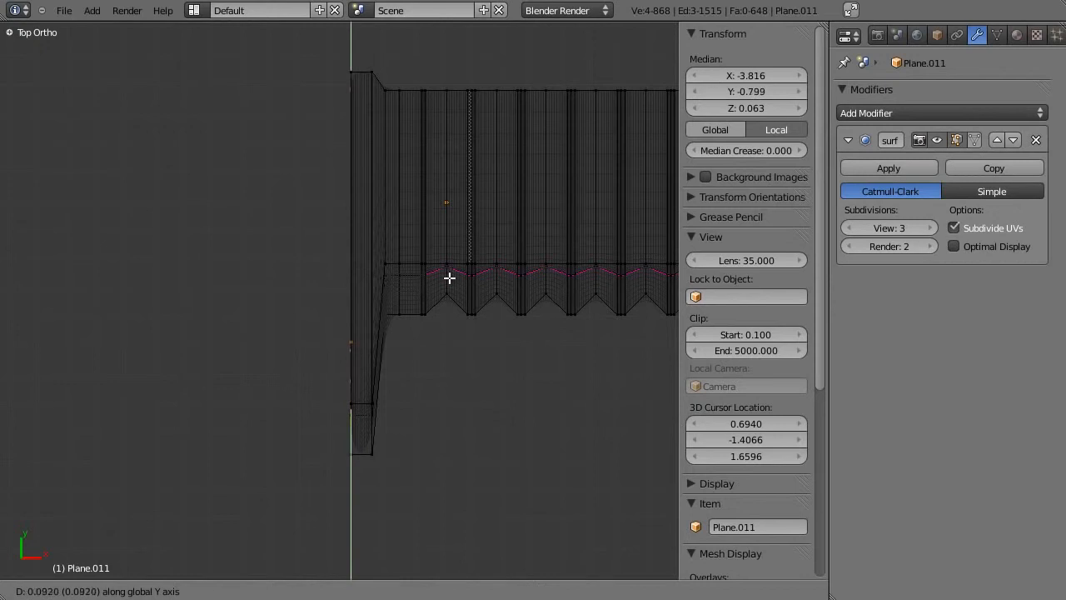
key(g)
key(x)
click(436, 276)
Extrude a short section and a longer section outward along X to start the knife's handle
key(e)
key(x)
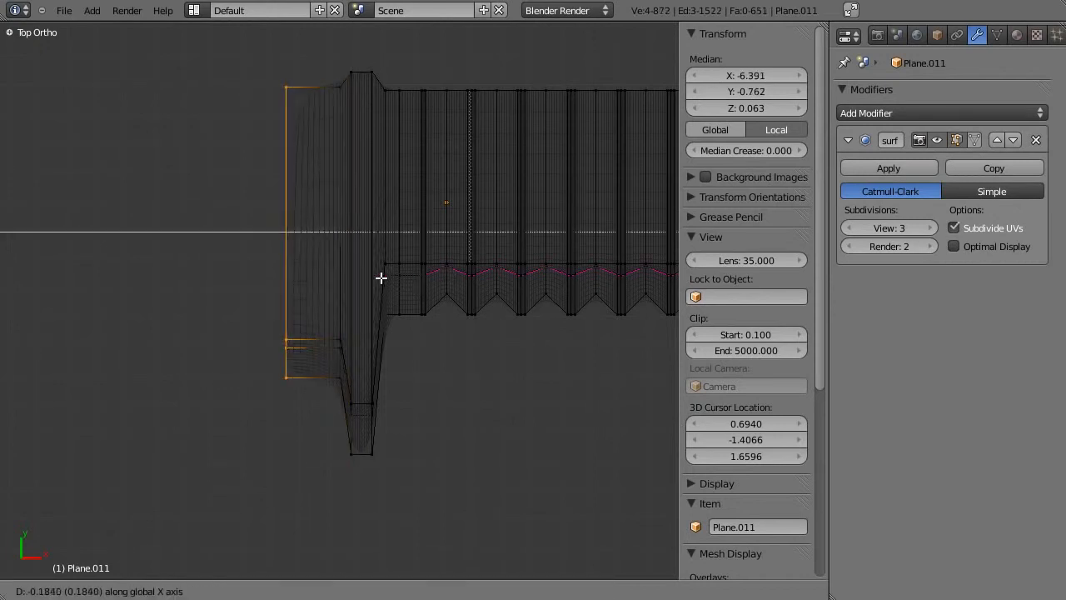
click(389, 282)
key(e)
key(x)
click(258, 295)
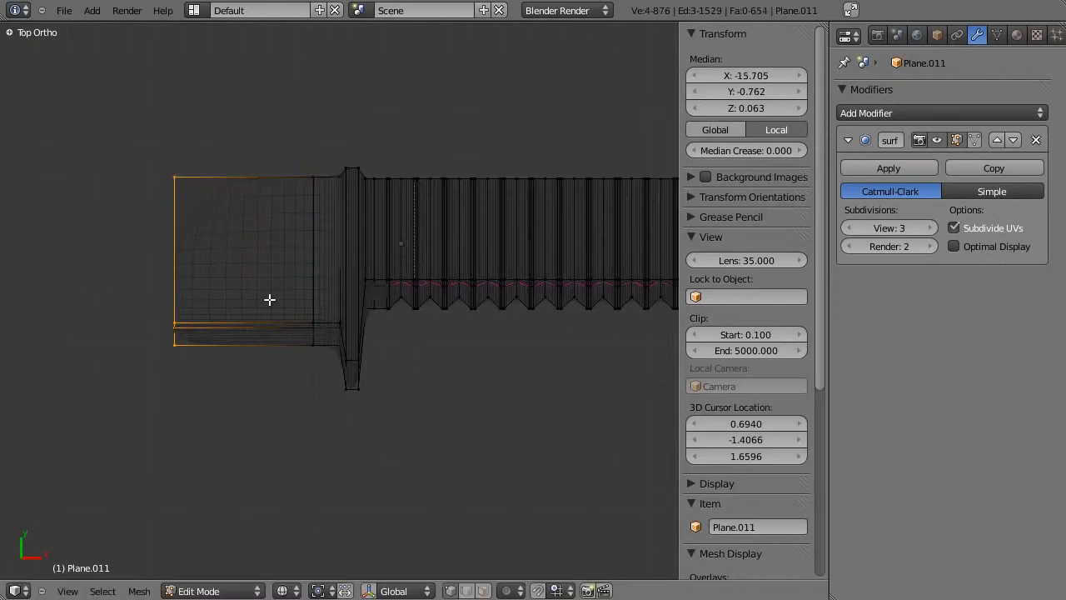
shift+middle_drag(342, 292, 581, 269)
key(g)
key(x)
click(495, 274)
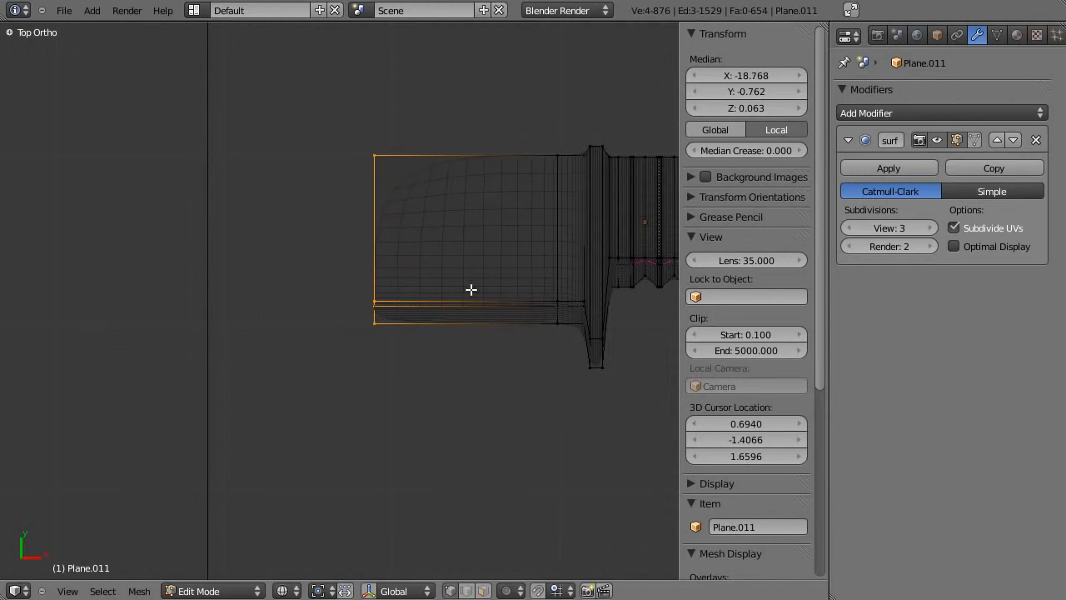
Extrude the handle's end outward along X for its second half and add two short extrusions at the butt
key(e)
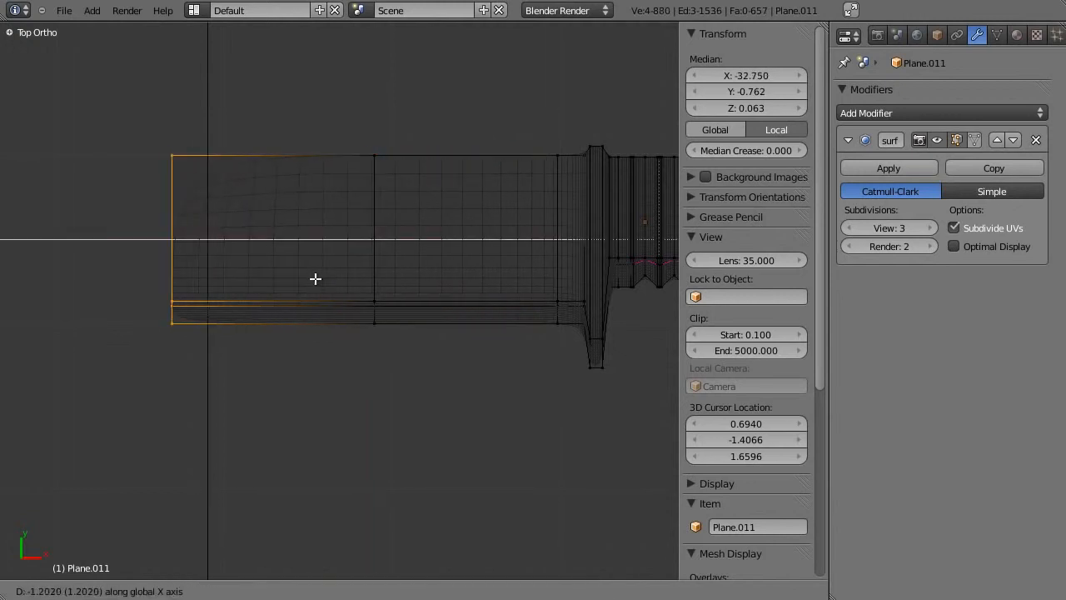
click(238, 292)
shift+middle_drag(238, 293, 544, 278)
key(g)
click(531, 278)
key(e)
key(x)
click(509, 283)
key(e)
key(x)
click(500, 284)
Select the lower vertices of the handle's last short section and move them down along Y to flare the butt
scroll(408, 296, up, 2)
key(a)
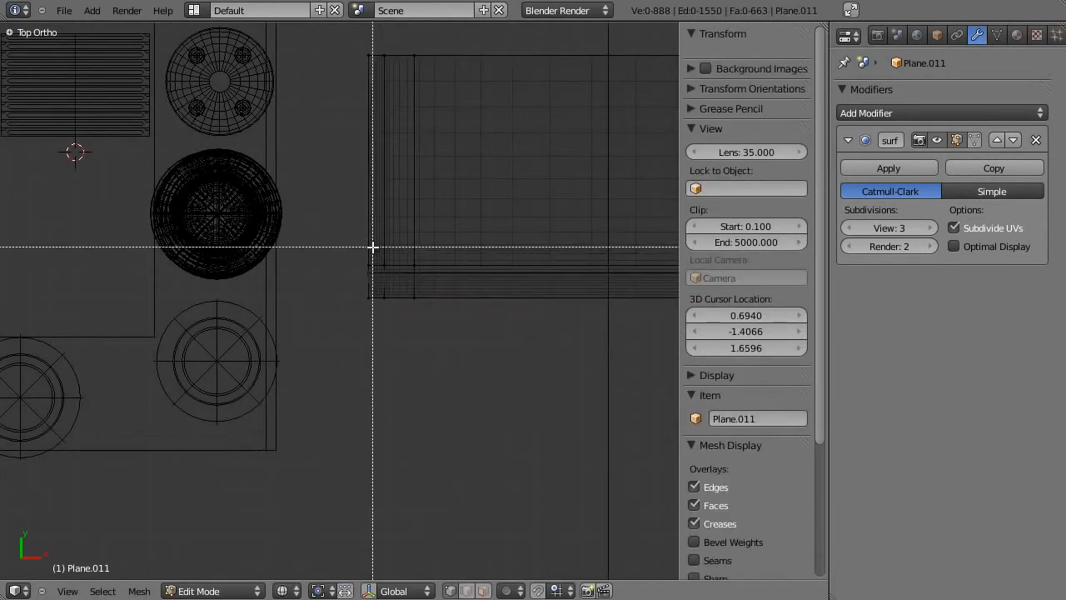
drag(399, 318, 399, 318)
key(g)
key(y)
click(396, 421)
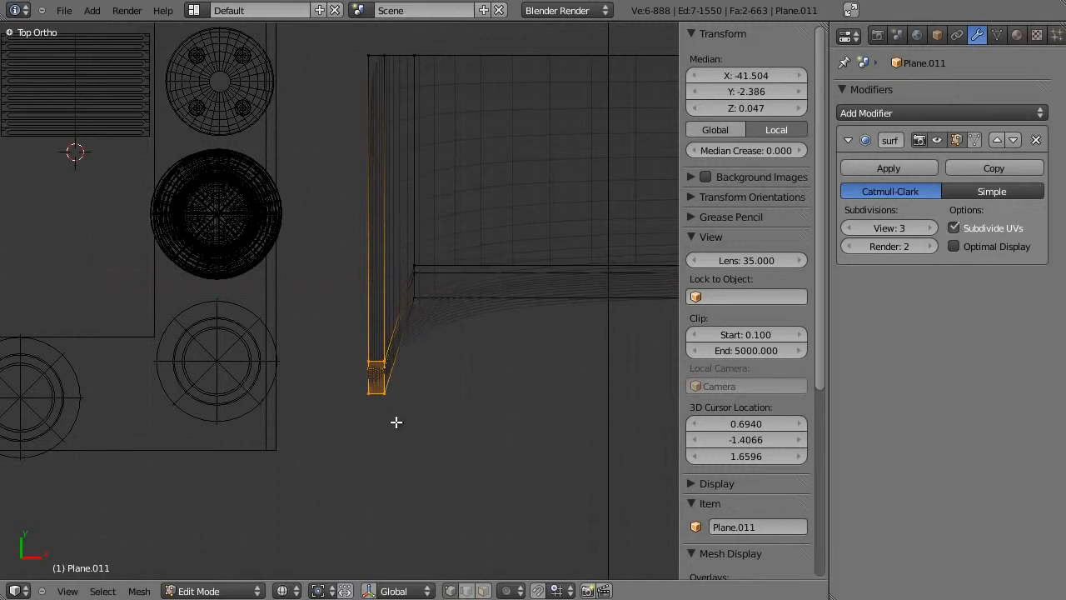
scroll(403, 298, down, 3)
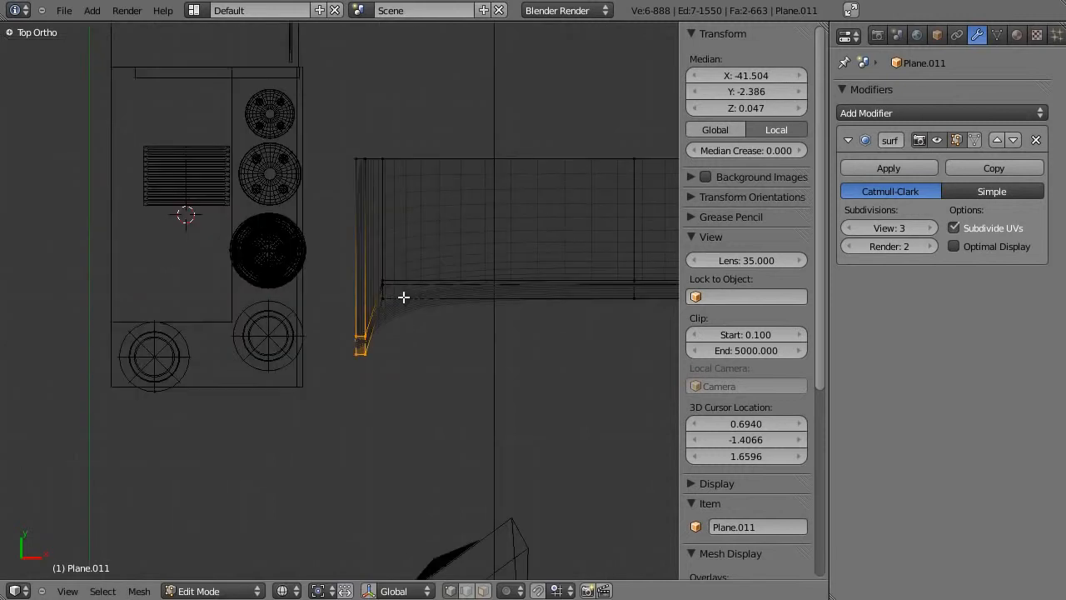
Crease the edge loop where the handle meets its flared butt
scroll(637, 239, down, 4)
key(Tab)
scroll(418, 316, up, 5)
mouse_move(418, 316)
middle_down()
mouse_move(241, 327)
mouse_move(220, 292)
middle_up()
key(z)
scroll(392, 410, down, 3)
shift+middle_drag(456, 452, 302, 246)
scroll(302, 246, up, 6)
key(Tab)
scroll(362, 178, down, 2)
shift+middle_drag(351, 188, 338, 358)
scroll(338, 339, down, 2)
middle_drag(371, 269, 414, 300)
scroll(414, 300, up, 1)
mouse_move(386, 337)
middle_down()
mouse_move(374, 412)
mouse_move(375, 347)
middle_up()
right_click(369, 339)
key(KP_7)
key(z)
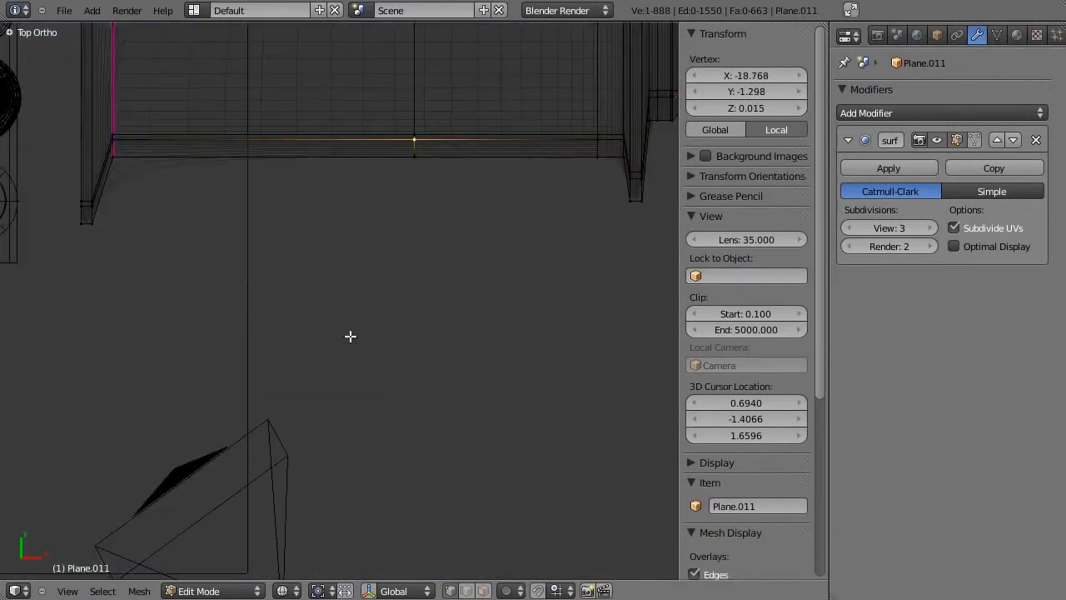
Select the edge loop in the middle of the handle and move it along X toward the handle's centre
key(a)
key(a)
key(a)
scroll(412, 125, down, 1)
alt+right_click(404, 114)
key(g)
key(x)
click(363, 119)
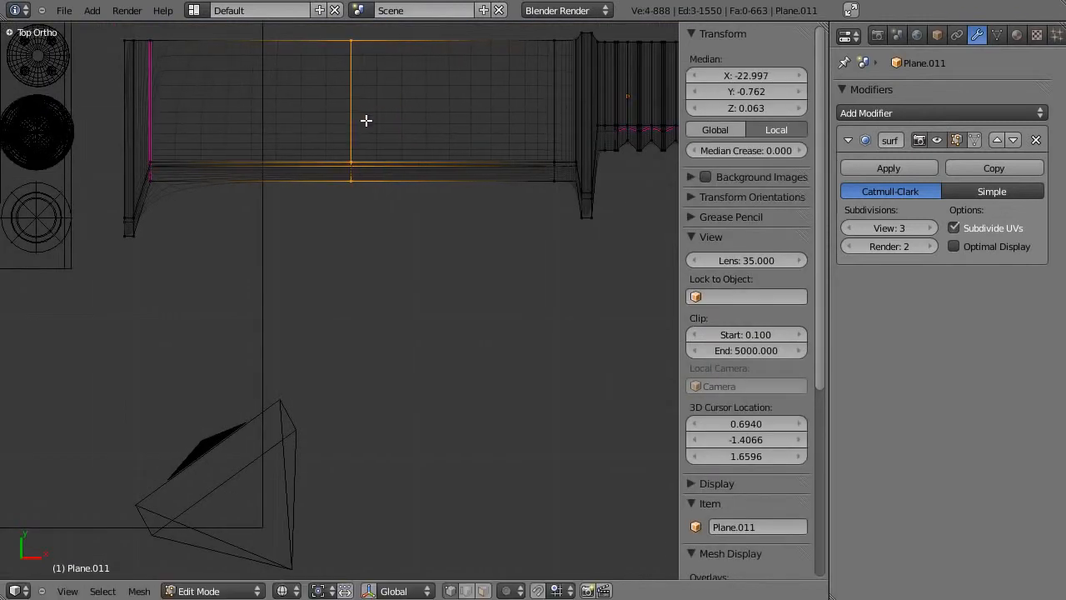
Select the lower vertices of the mid-handle edge loop and move them down along Y to bulge the grip
key(a)
key(b)
drag(357, 134, 405, 218)
key(g)
key(y)
click(409, 250)
Examine the bulged handle from several angles in both edit and object mode
scroll(408, 250, down, 5)
middle_drag(407, 241, 475, 307)
scroll(389, 241, up, 5)
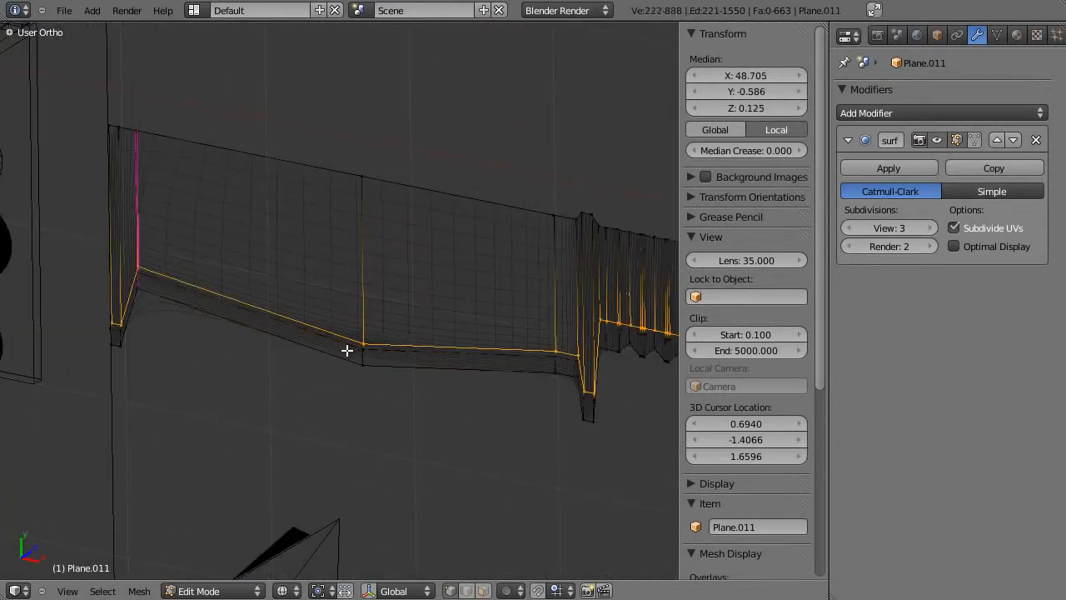
key(a)
scroll(214, 305, down, 5)
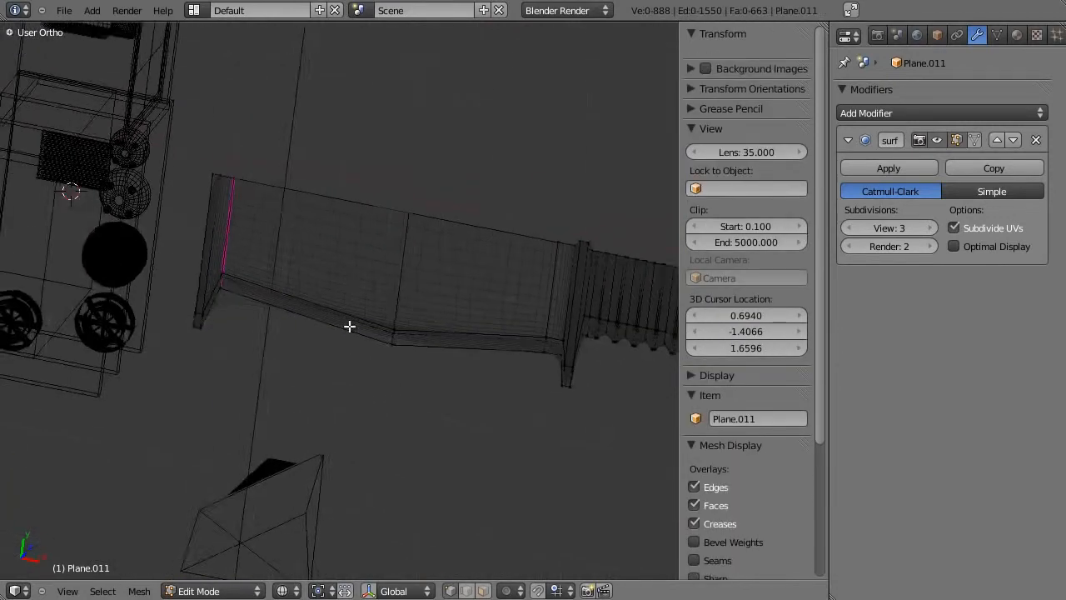
scroll(341, 338, up, 8)
key(Tab)
middle_drag(240, 271, 395, 238)
scroll(399, 383, up, 2)
key(Tab)
scroll(433, 277, up, 3)
Select the vertices of the handle's broad upper face and raise them along Z to thicken the handle
click(475, 306)
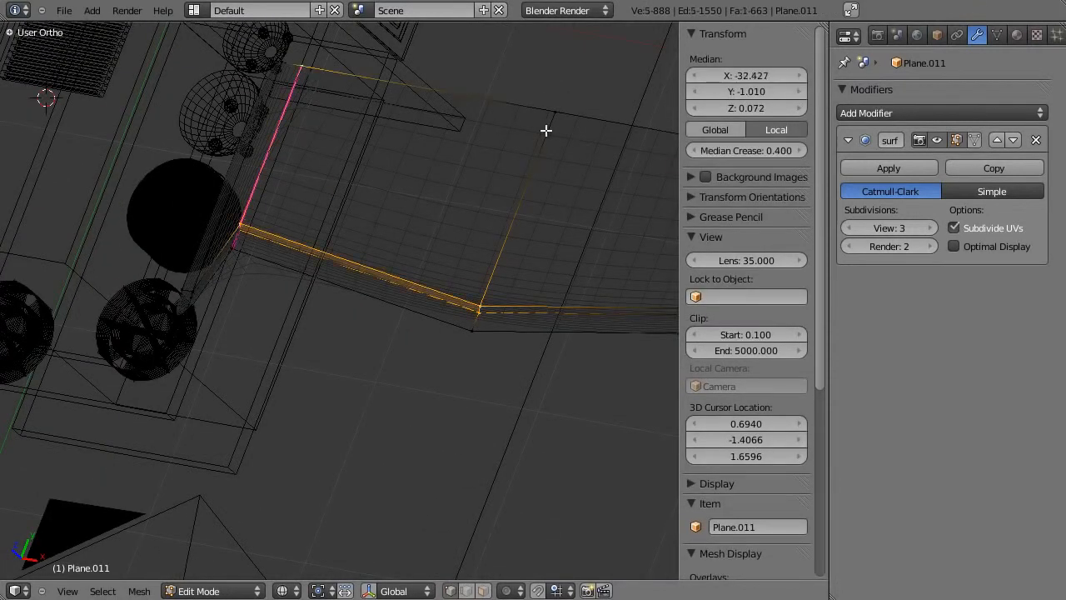
shift+click(495, 126)
shift+middle_drag(273, 194, 289, 312)
key(z)
key(z)
shift+right_click(300, 178)
shift+right_click(290, 177)
key(z)
key(z)
mouse_move(459, 350)
shift+middle_down()
mouse_move(300, 281)
mouse_move(109, 219)
shift+middle_up()
shift+right_click(439, 154)
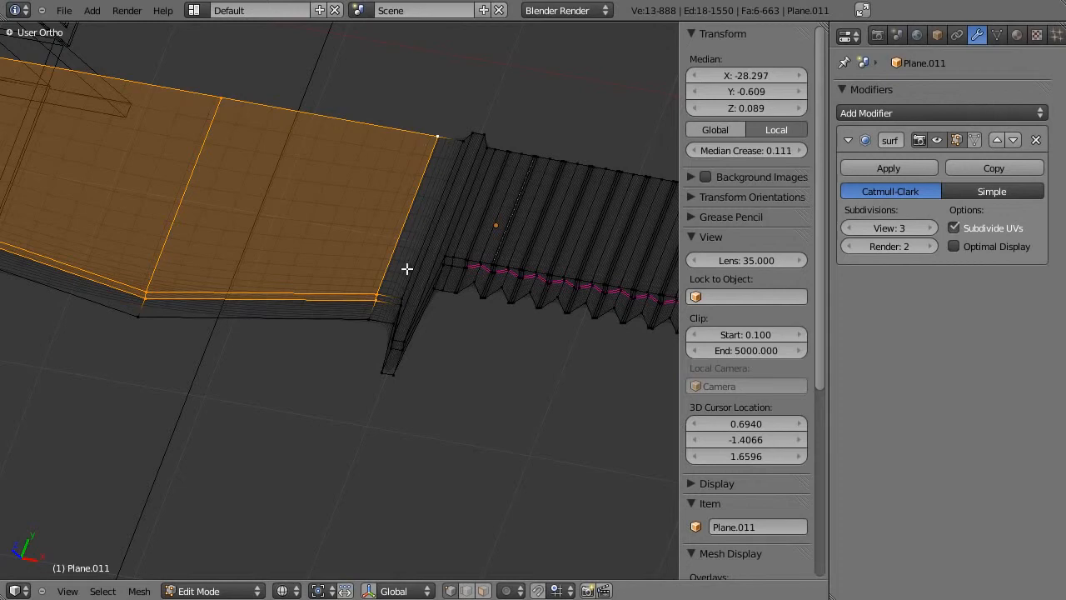
middle_drag(418, 224, 381, 342)
scroll(367, 412, down, 3)
key(KP_Decimal)
mouse_move(374, 378)
middle_down()
mouse_move(265, 296)
mouse_move(300, 241)
middle_up()
key(g)
key(z)
click(305, 200)
key(Tab)
middle_drag(380, 260, 375, 308)
key(z)
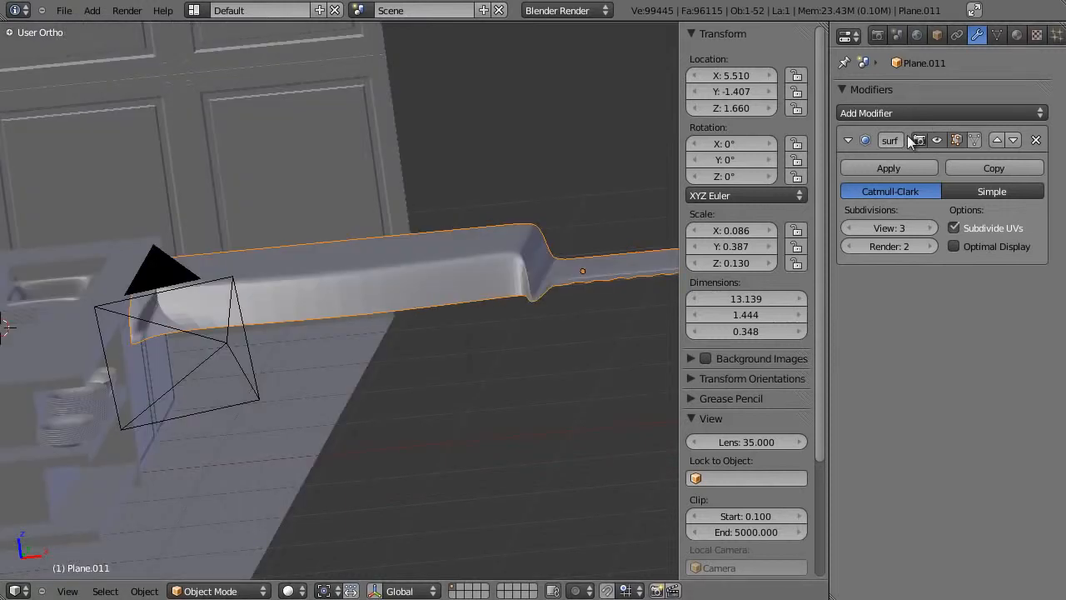
Add a Mirror modifier to the knife on the Z axis only and place it above the Subdivision Surface modifier
click(904, 113)
click(729, 273)
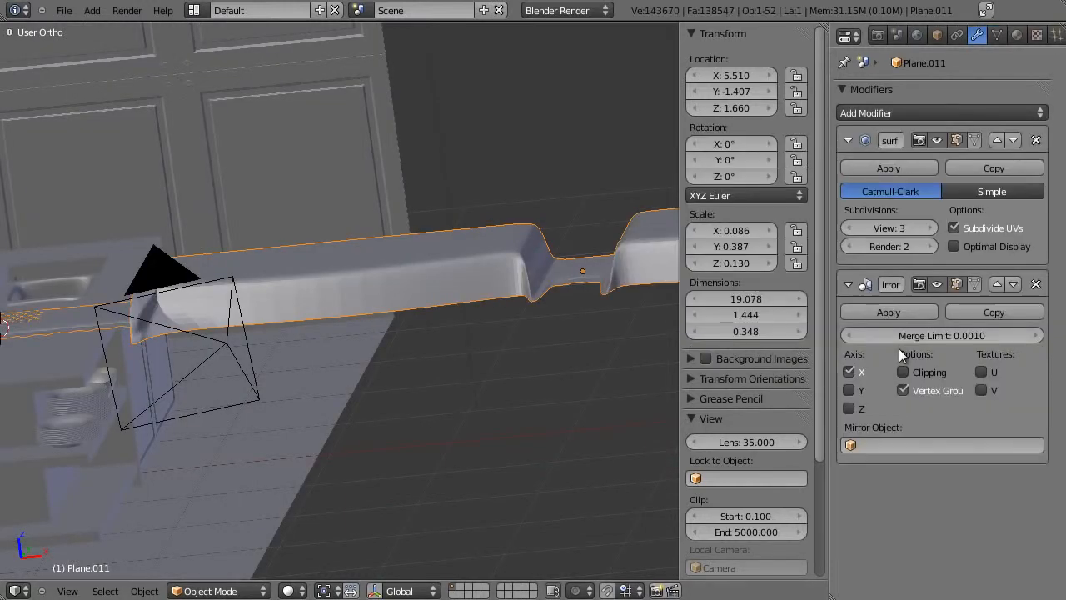
click(848, 407)
click(848, 407)
click(848, 408)
click(1000, 284)
Enable Clipping on the Mirror modifier and move the knife's lower edge loop down along Z onto the mirror plane
middle_drag(560, 318, 479, 323)
scroll(476, 325, up, 2)
key(Tab)
middle_drag(423, 344, 390, 352)
alt+right_click(366, 330)
key(g)
key(z)
right_click(386, 345)
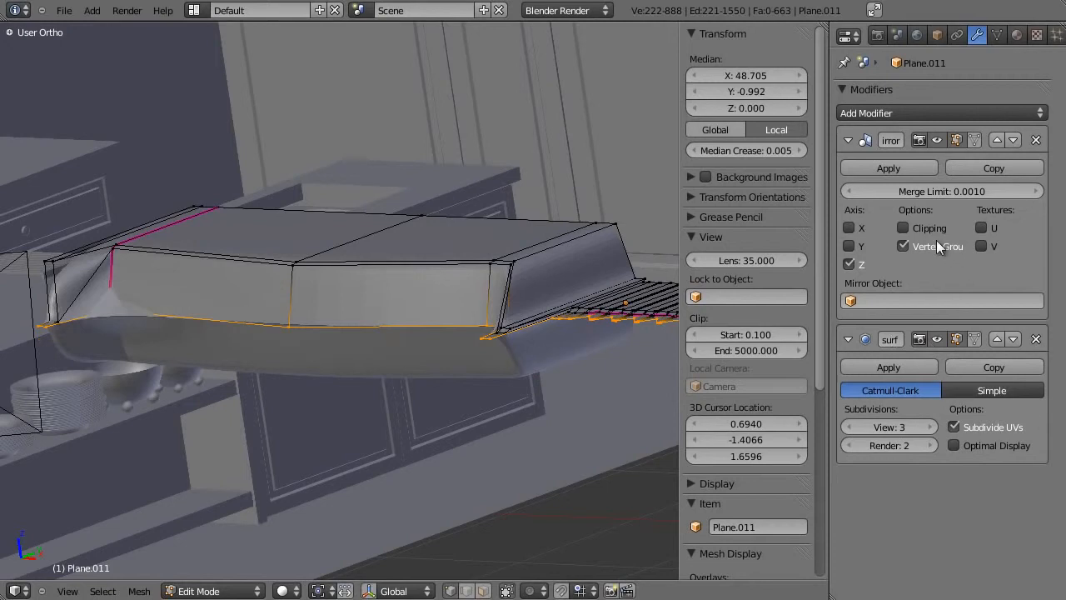
key(g)
key(z)
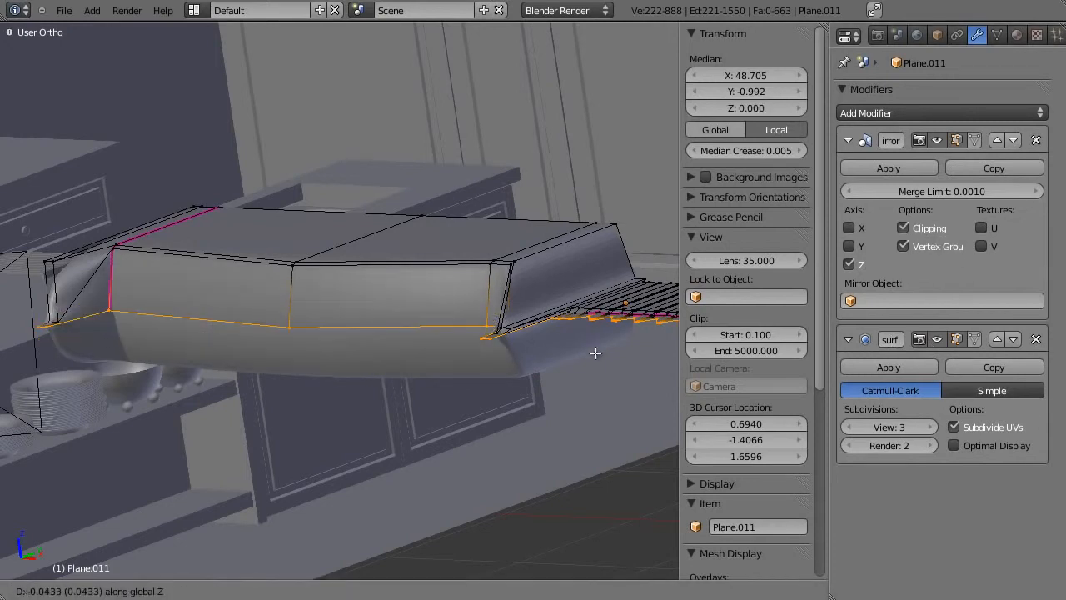
click(595, 352)
Select the two vertices at the rear end of the knife handle's lower edge and move them along Z
scroll(472, 318, down, 1)
key(Tab)
mouse_move(472, 318)
middle_down()
mouse_move(341, 299)
mouse_move(219, 304)
mouse_move(302, 324)
mouse_move(420, 321)
mouse_move(315, 305)
mouse_move(469, 363)
middle_up()
key(Tab)
scroll(469, 362, up, 3)
scroll(462, 367, up, 2)
key(z)
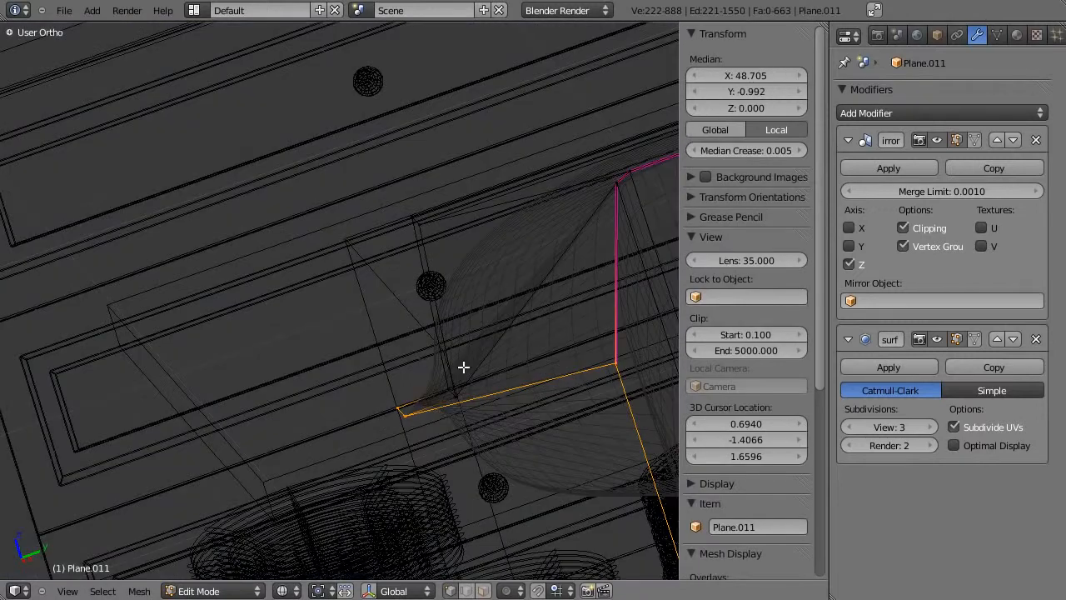
right_click(405, 414)
middle_drag(474, 400, 369, 298)
ctrl+right_click(395, 359)
key(a)
right_click(432, 391)
shift+right_click(405, 375)
key(g)
key(z)
click(367, 290)
Reposition the next pair of vertices at the handle's rear end and check the shape in solid shading
right_click(421, 454)
shift+right_click(416, 459)
click(477, 430)
key(Tab)
mouse_move(477, 431)
middle_down()
mouse_move(514, 421)
mouse_move(483, 384)
mouse_move(413, 363)
mouse_move(380, 376)
middle_up()
scroll(515, 422, down, 8)
key(z)
scroll(392, 353, up, 3)
key(Tab)
shift+middle_drag(499, 365, 288, 391)
key(Tab)
scroll(288, 392, up, 3)
In top view, scale the whole knife down and move it along X toward the island
key(KP_7)
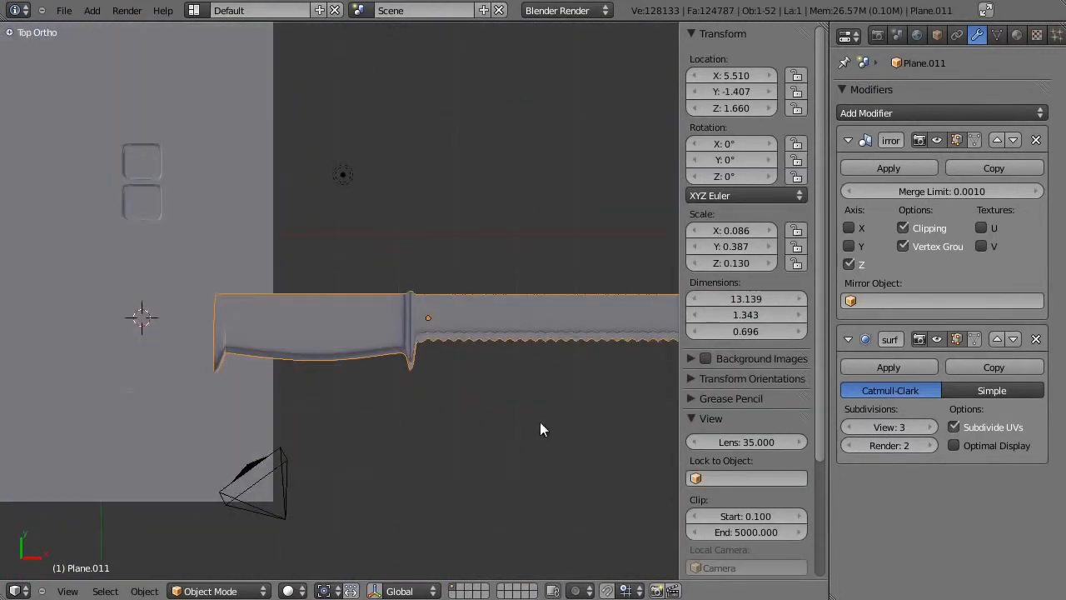
key(s)
click(445, 344)
key(s)
click(512, 323)
key(g)
key(x)
click(217, 333)
Scale the knife down further to about 0.473 long and move it along Y over the cutting board, to about Y -1.178
key(z)
shift+middle_drag(217, 332, 445, 299)
scroll(446, 305, up, 5)
key(s)
click(501, 262)
scroll(550, 275, up, 3)
key(s)
click(424, 266)
shift+middle_drag(423, 266, 472, 391)
key(g)
key(y)
click(456, 326)
key(z)
scroll(391, 325, up, 2)
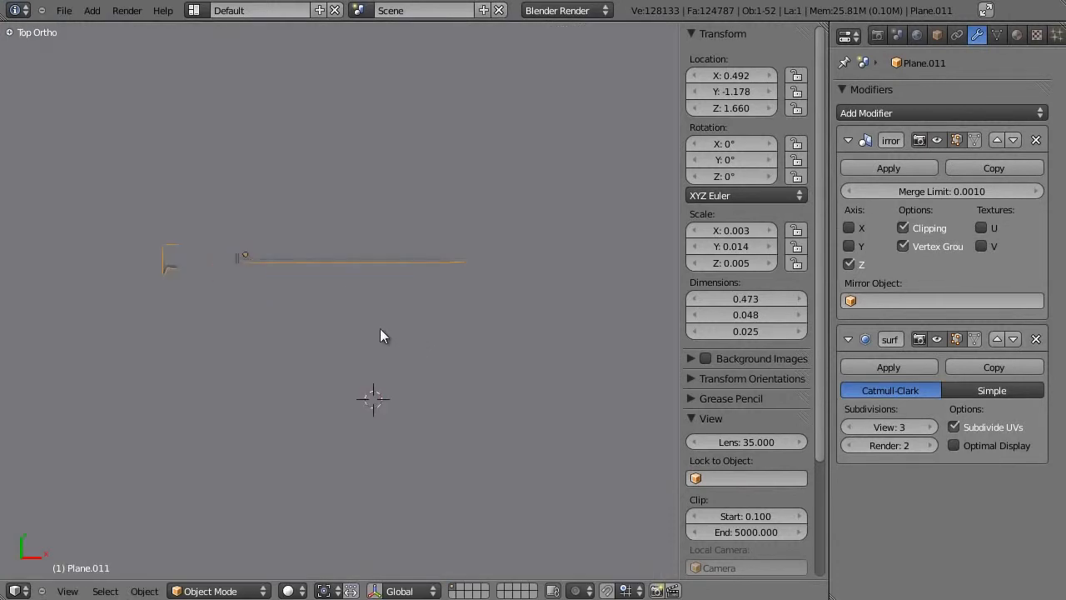
Box-select the middle and blade-side vertices of the handle's upper face and lower them along Z to slim the handle
middle_drag(438, 317, 383, 198)
scroll(334, 238, up, 3)
scroll(433, 323, up, 4)
shift+middle_drag(285, 279, 380, 322)
key(Tab)
key(a)
key(a)
key(a)
key(b)
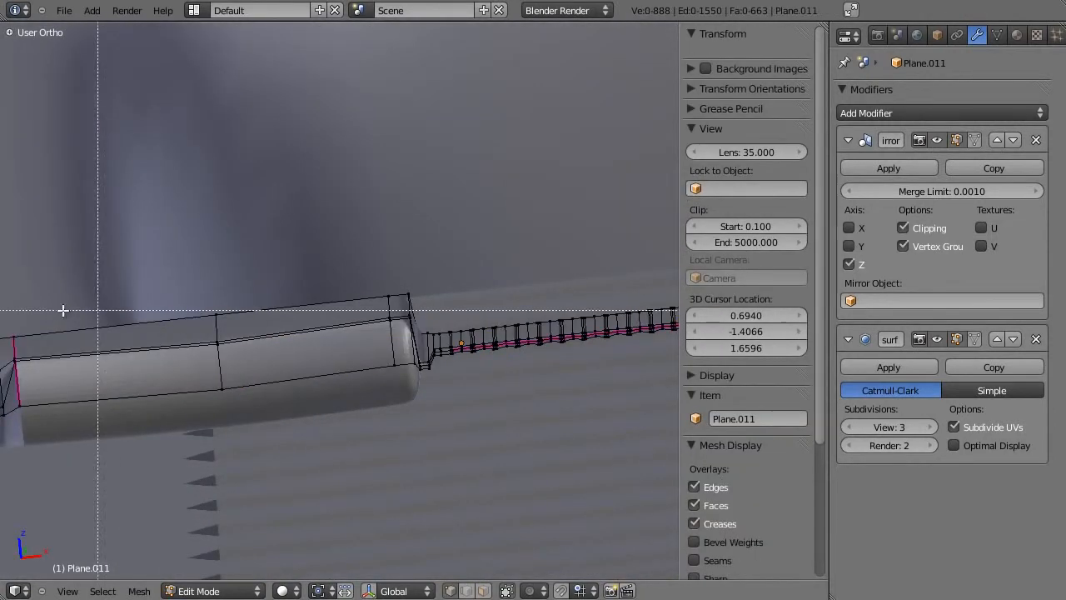
drag(250, 379, 250, 380)
key(b)
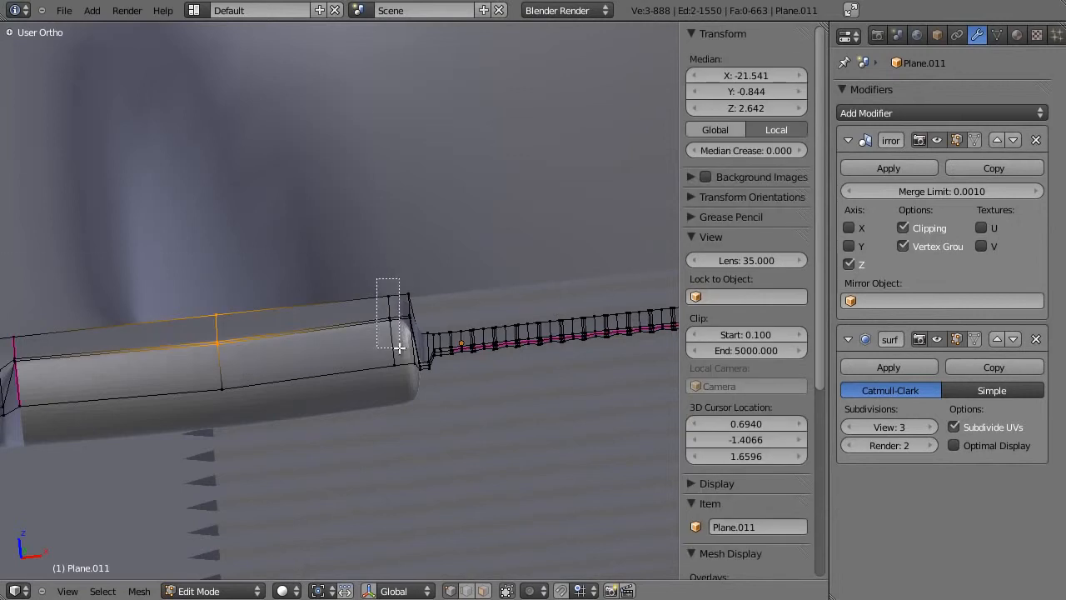
drag(401, 346, 401, 346)
key(g)
key(z)
click(395, 367)
scroll(333, 357, down, 2)
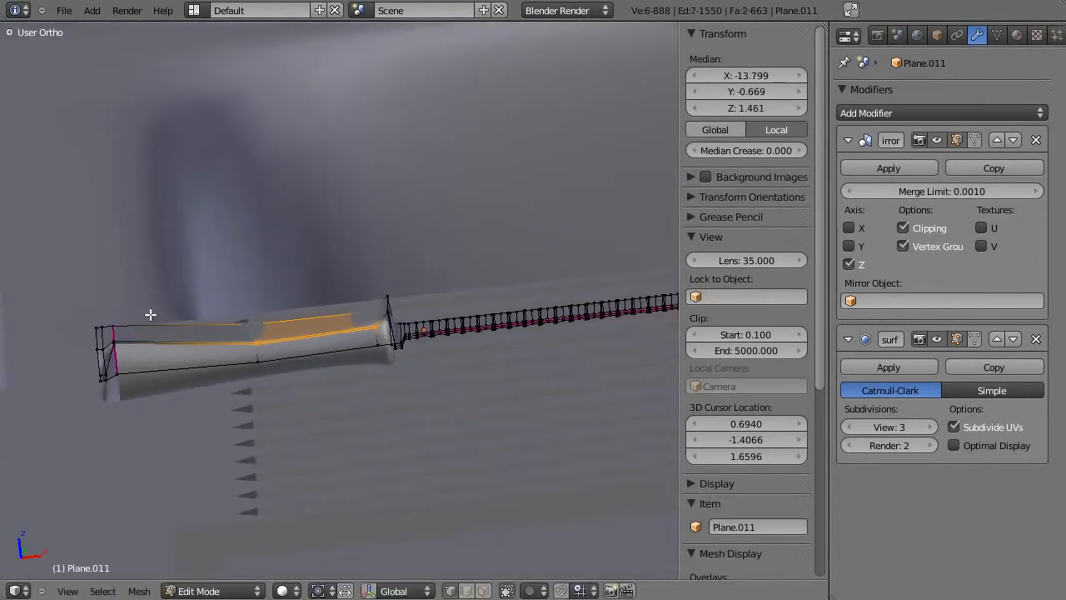
Box-select the upper-face vertices in the middle of the handle and move them along Z to refine its profile
shift+middle_drag(128, 321, 250, 310)
scroll(246, 326, up, 1)
key(a)
drag(242, 356, 244, 358)
key(g)
key(z)
click(250, 371)
key(Tab)
Check the knife on the cutting board, deselect everything and save the scene over the existing file
middle_drag(252, 372, 486, 371)
key(a)
scroll(383, 407, down, 3)
scroll(374, 316, down, 1)
right_click(383, 317)
scroll(367, 322, down, 4)
key(a)
scroll(348, 394, down, 4)
key(ctrl+s)
click(348, 388)
middle_drag(348, 388, 395, 388)
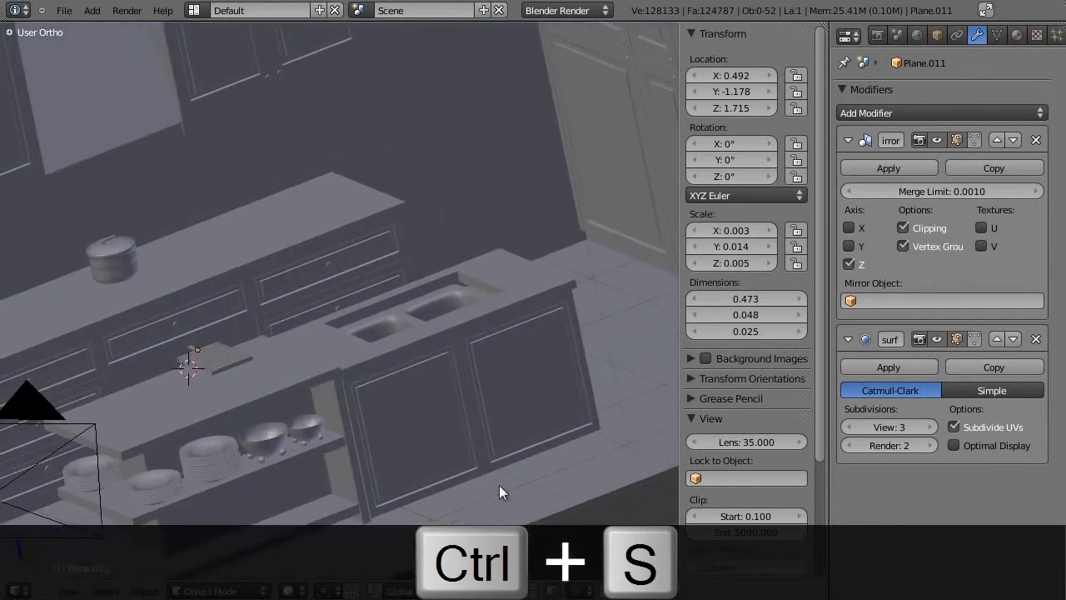
View the kitchen from above and at an angle, and save the file once more
key(KP_7)
key(z)
key(z)
scroll(372, 375, up, 5)
middle_drag(292, 376, 395, 281)
key(ctrl+s)
click(402, 246)
Box-select two groups of vertices on the range hood in edit mode and move them along X
scroll(367, 241, down, 3)
right_click(240, 263)
key(Tab)
scroll(240, 262, up, 2)
shift+middle_drag(239, 262, 407, 265)
key(a)
key(a)
key(a)
key(b)
drag(253, 279, 288, 327)
key(b)
drag(353, 204, 401, 251)
middle_drag(404, 255, 499, 259)
key(g)
key(x)
click(533, 265)
key(Tab)
middle_drag(396, 333, 248, 262)
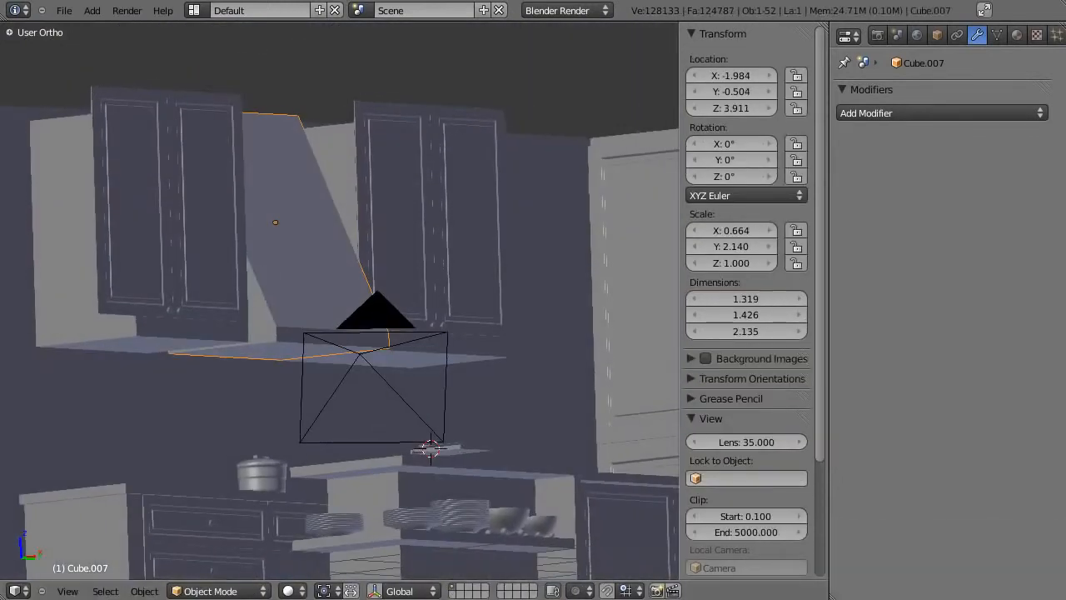
Compare the range hood and cabinets with magazine.jpg in Windows Photo Viewer
key(alt+Tab)
scroll(356, 200, down, 4)
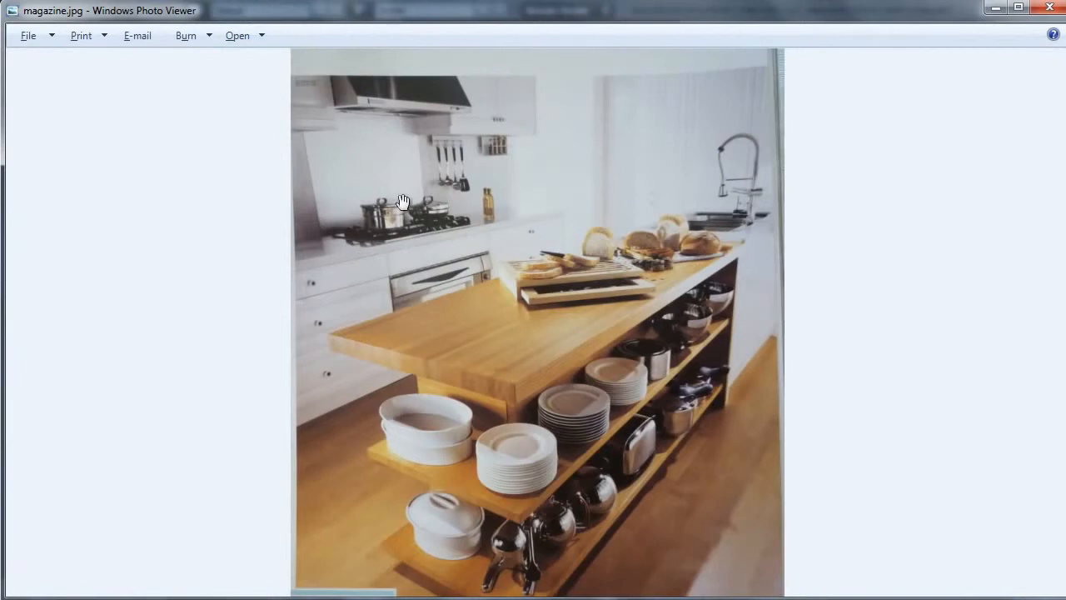
key(alt+Tab)
middle_drag(431, 302, 491, 377)
scroll(313, 405, up, 5)
scroll(341, 420, down, 3)
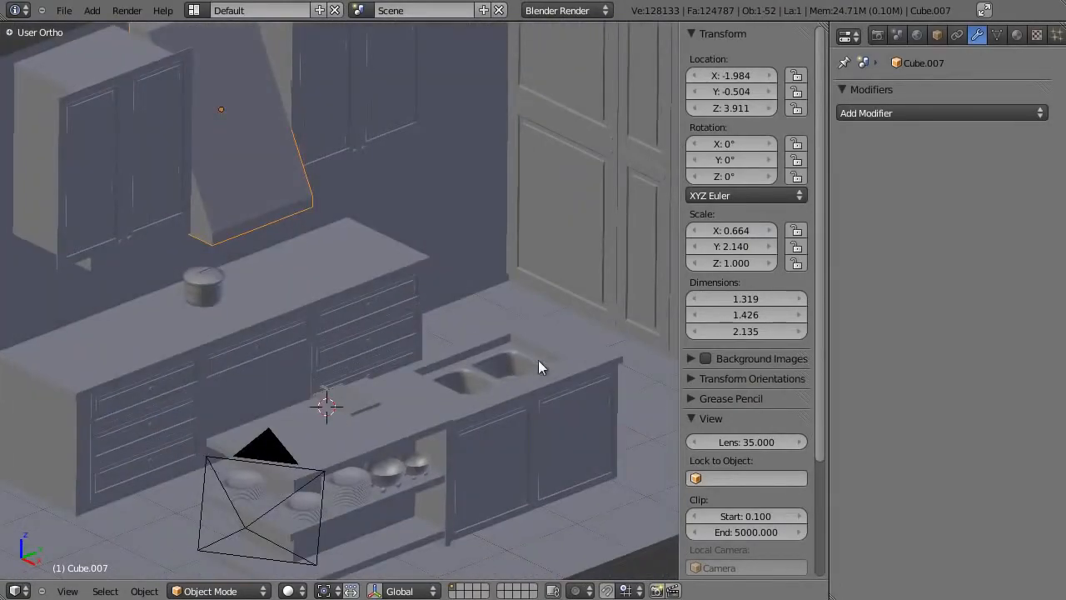
Switch to the magazine photo and examine the wall accessories, the bread and the sink faucet up close
key(alt+Tab)
scroll(507, 221, up, 5)
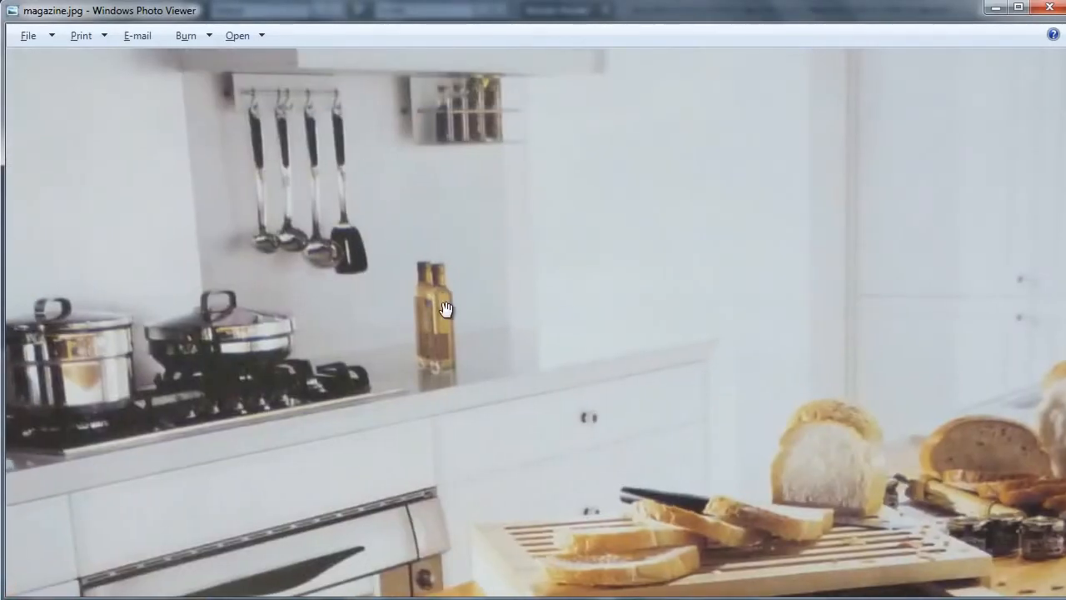
scroll(440, 364, down, 5)
scroll(600, 322, up, 2)
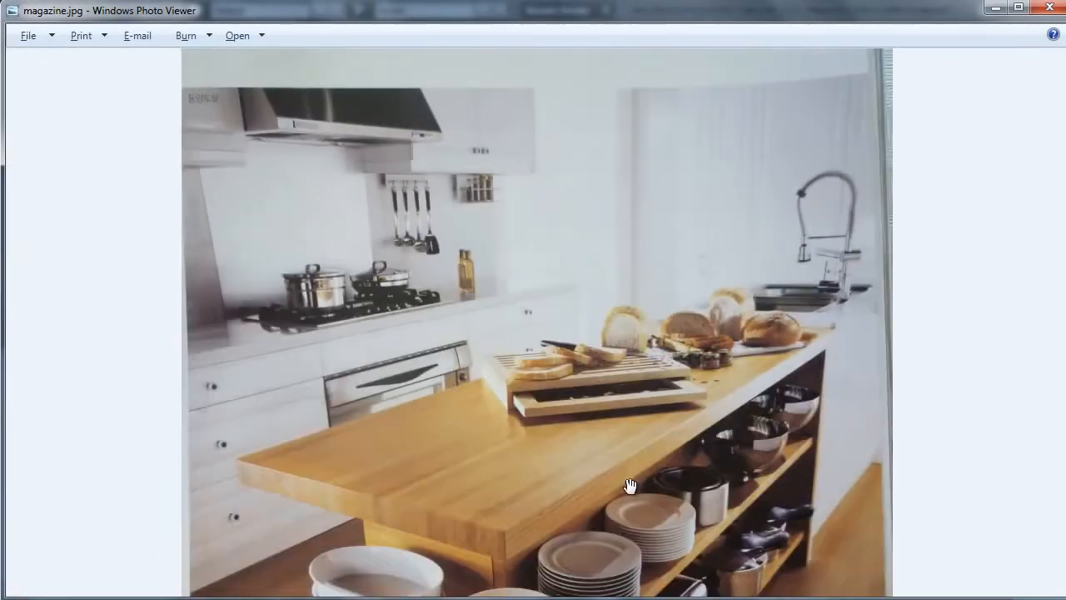
drag(636, 231, 687, 381)
scroll(795, 287, up, 2)
drag(890, 299, 696, 407)
scroll(691, 389, up, 4)
drag(926, 368, 488, 411)
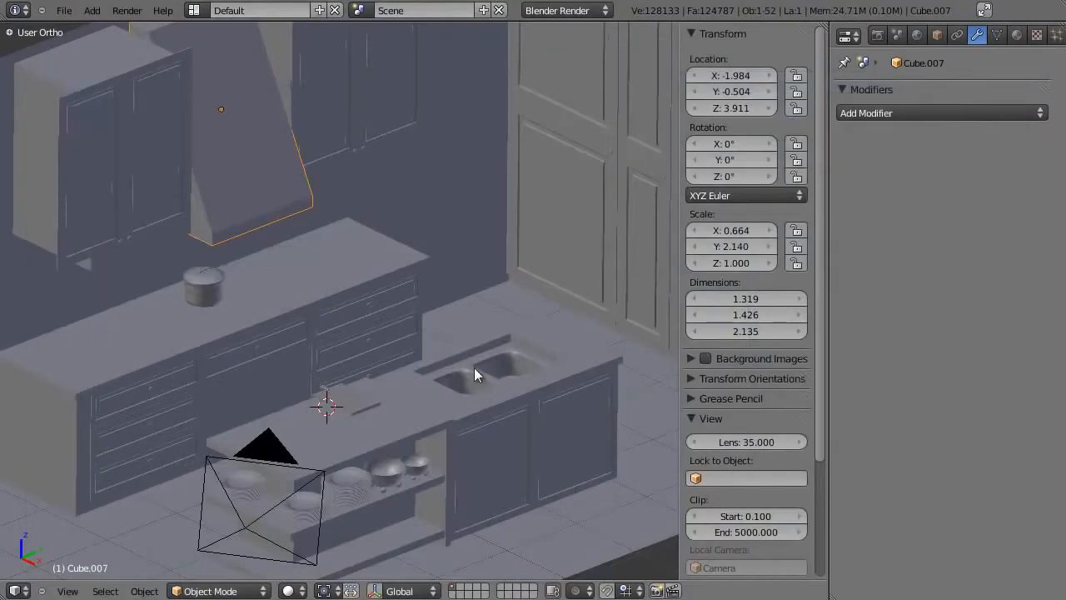
Add a circle curve at the 3D cursor beside the double sink and move it along X to about 3.764, clear of the island
key(KP_7)
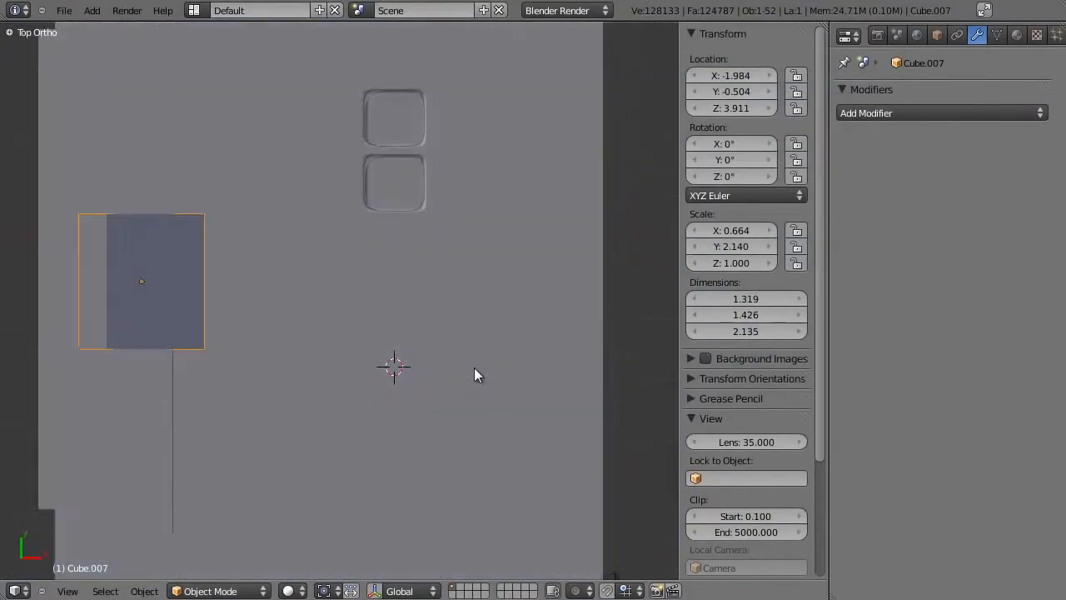
key(z)
scroll(476, 372, up, 4)
shift+middle_drag(527, 124, 351, 379)
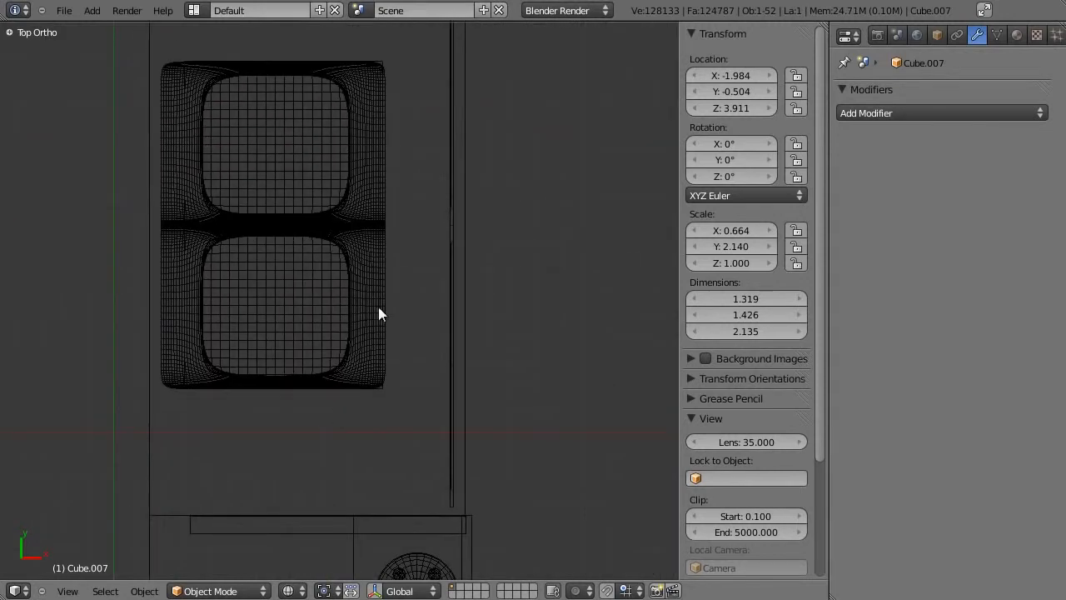
key(shift+a)
mouse_move(355, 243)
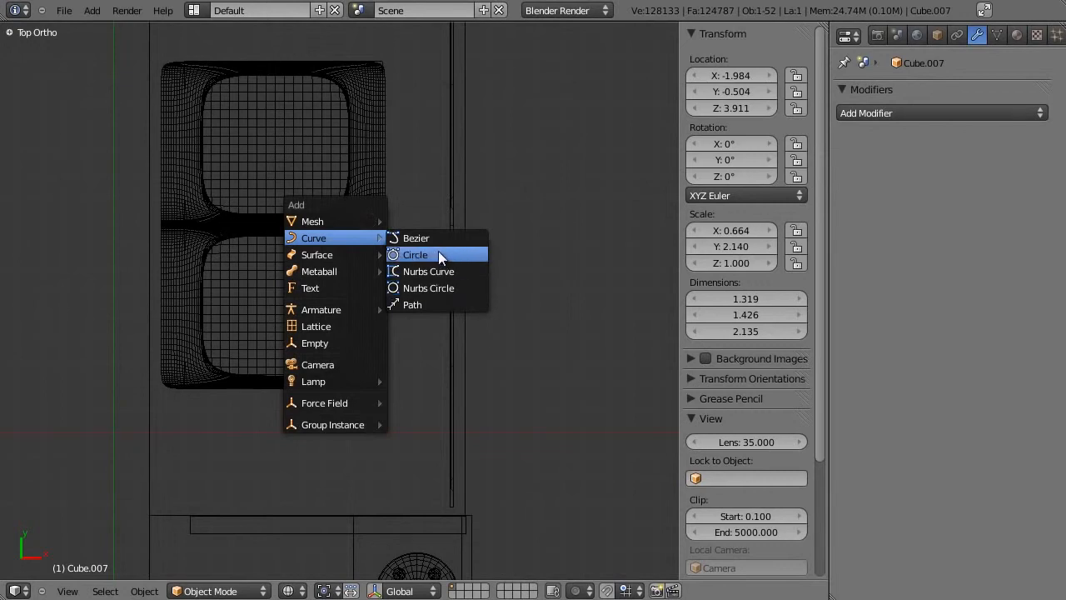
click(438, 254)
scroll(422, 306, down, 5)
key(g)
key(x)
click(595, 340)
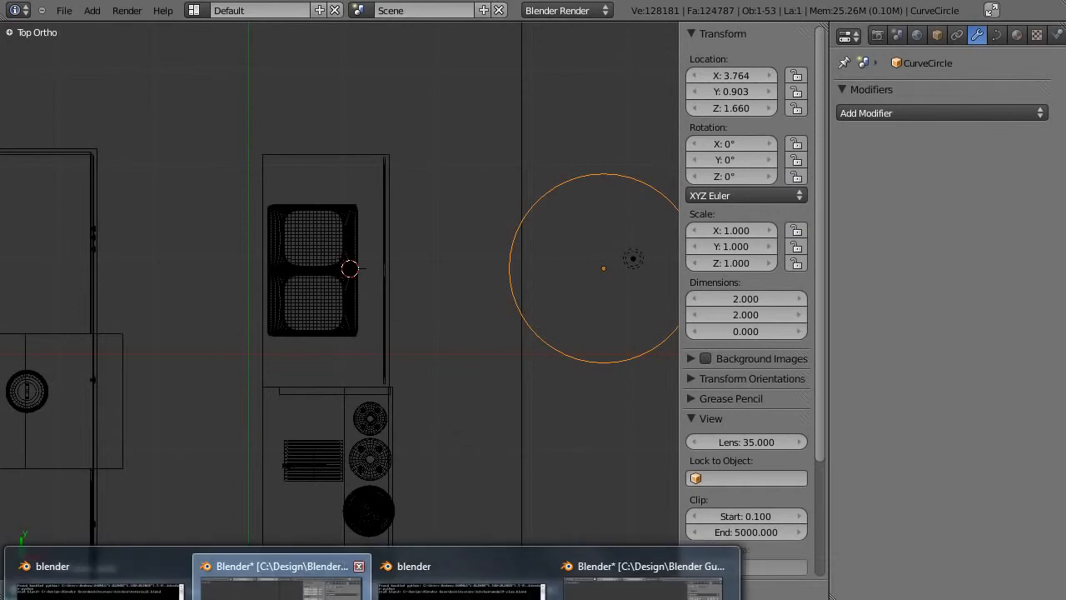
Switch to the other Blender window with the finished kitchen, leave local view and examine the faucet's coiled spring and its modifiers
click(641, 590)
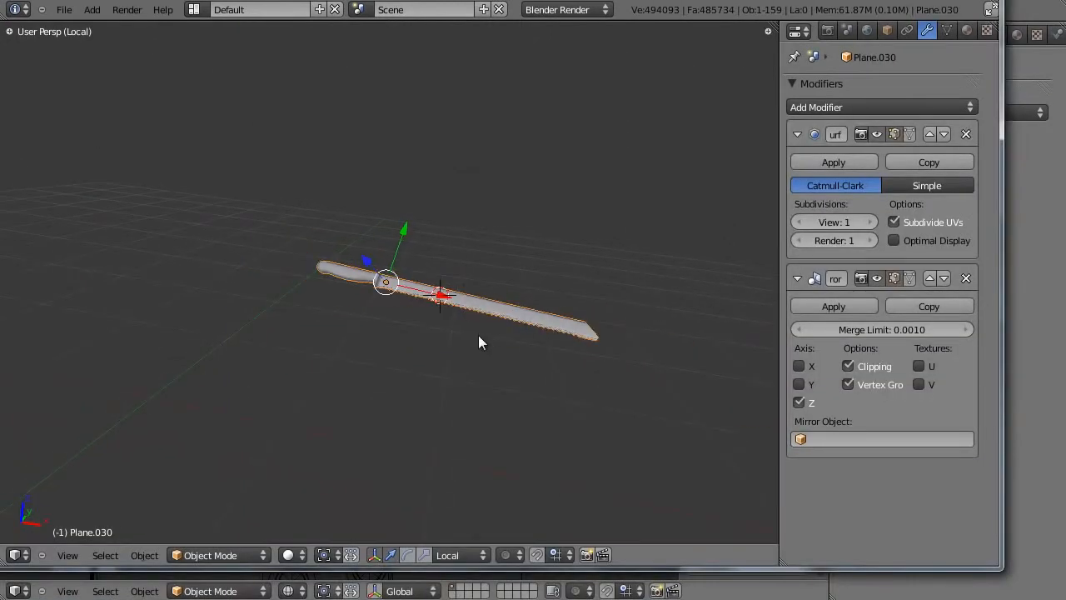
key(KP_Divide)
right_click(631, 85)
key(KP_Decimal)
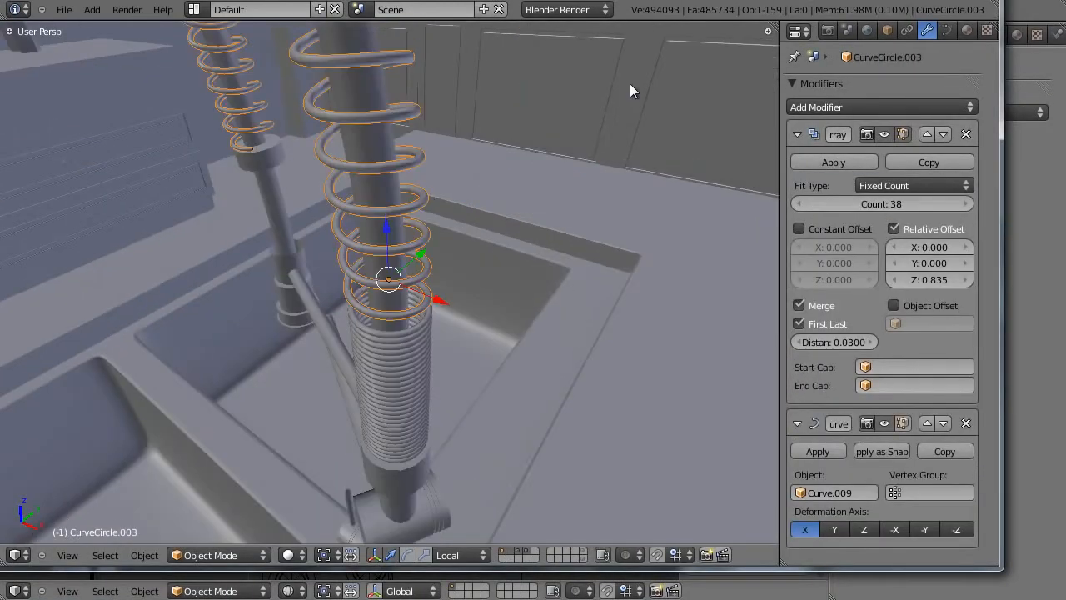
scroll(431, 201, down, 3)
middle_drag(431, 201, 544, 125)
scroll(544, 125, down, 3)
shift+middle_drag(336, 154, 305, 325)
scroll(361, 322, down, 2)
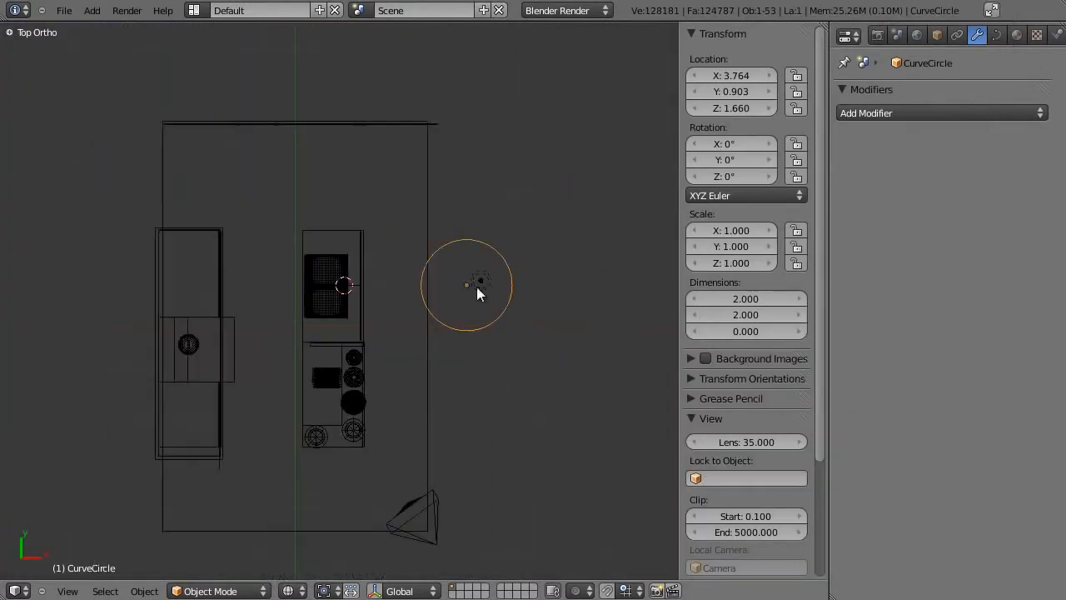
Switch back to the kitchen scene and move the circle curve farther along X to about 6.548
shift+middle_drag(456, 297, 238, 297)
scroll(241, 298, up, 5)
key(g)
key(x)
click(609, 305)
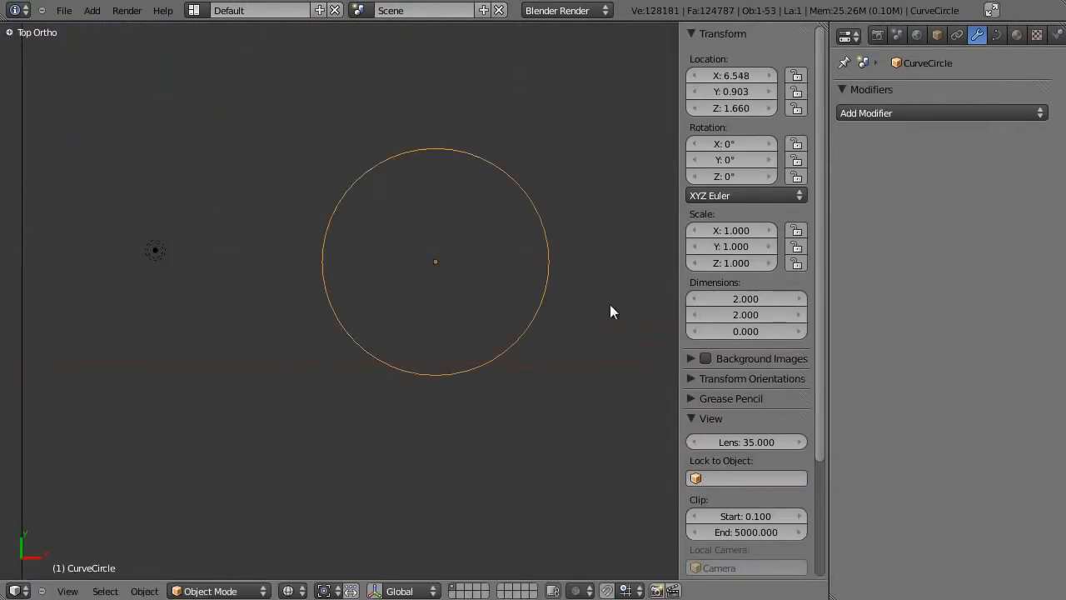
Open the circle curve between its left and lower control points by toggling Cyclic, and select the lower end point
scroll(583, 303, up, 3)
key(Tab)
scroll(500, 305, down, 4)
scroll(321, 295, up, 4)
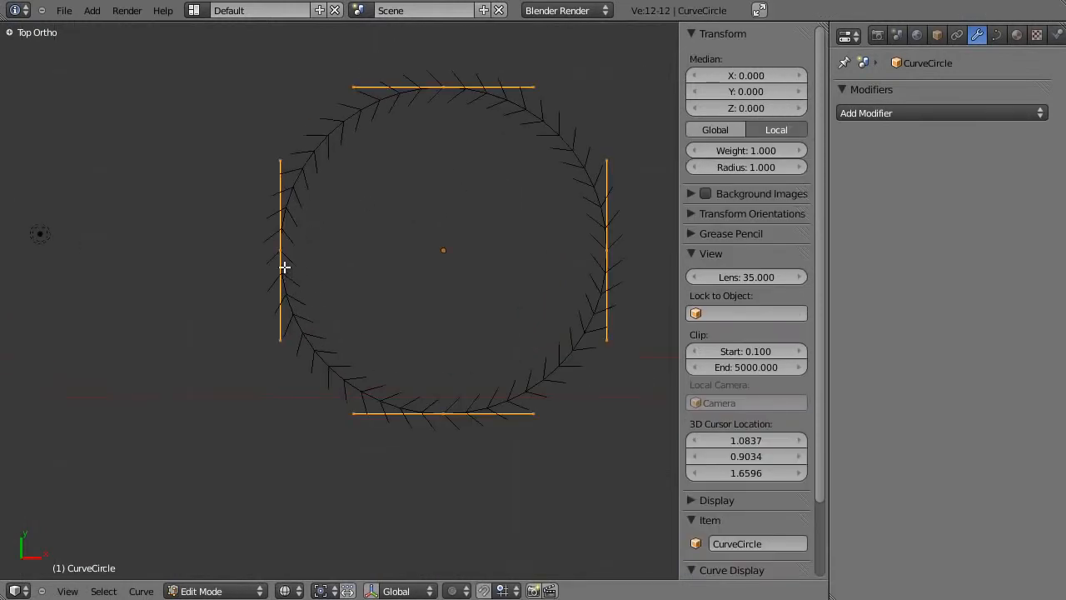
right_click(284, 255)
shift+right_click(416, 409)
key(alt+c)
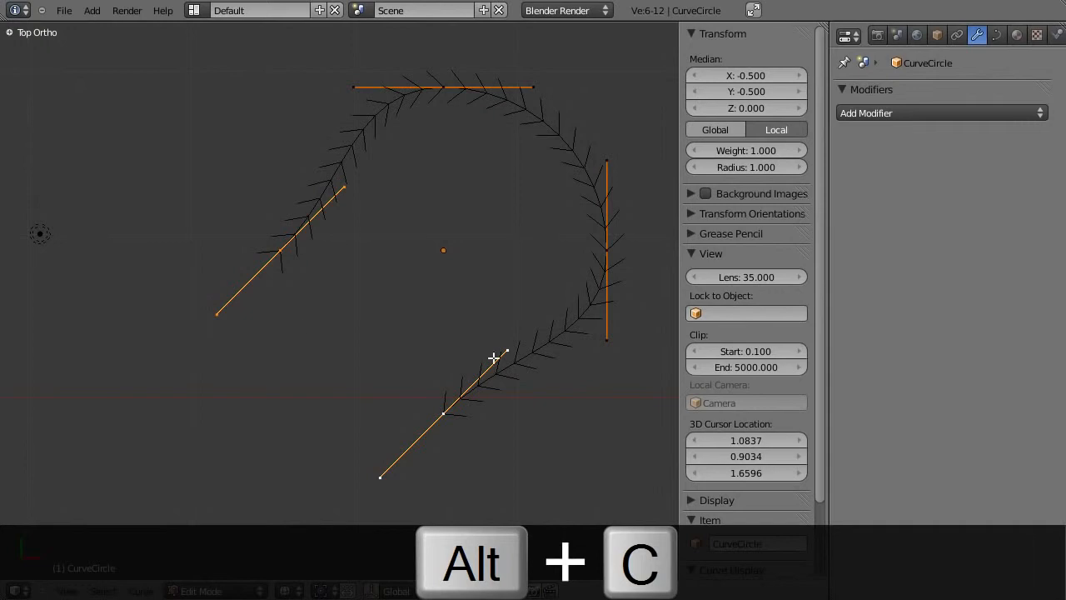
right_click(470, 407)
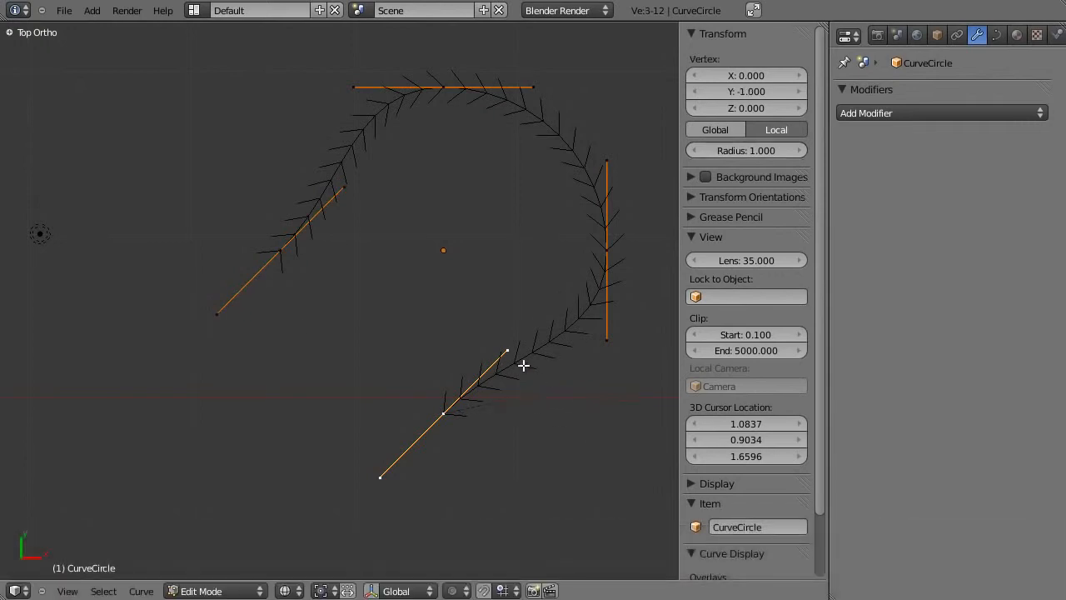
Rotate the lower end point's handles 45 degrees to horizontal and the left end point's handles to vertical, restoring the circular arc
right_click(516, 355)
right_click(540, 369)
right_click(442, 417)
key(r)
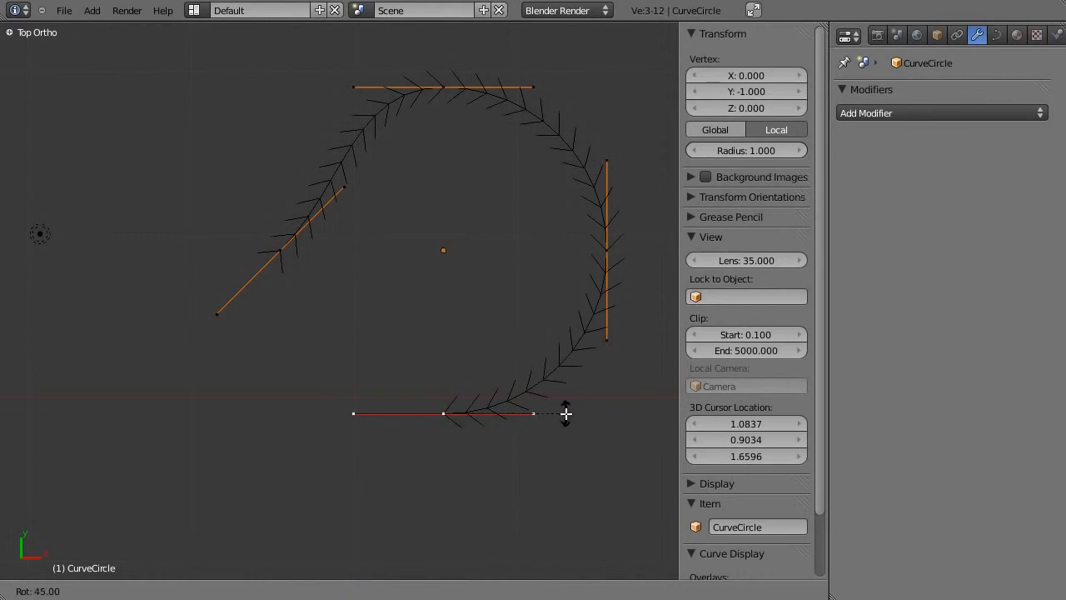
click(402, 140)
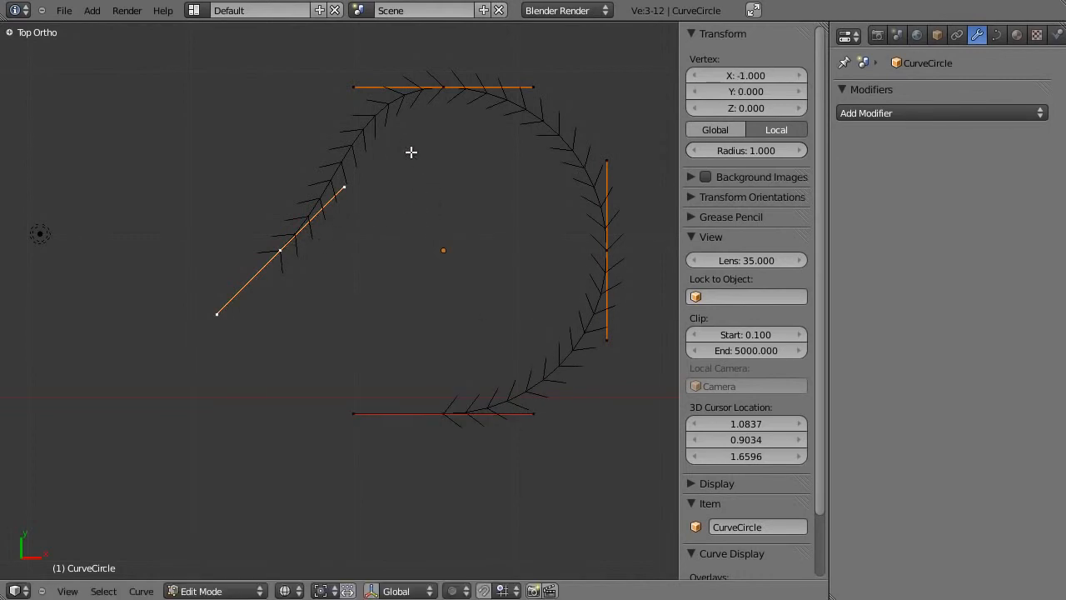
key(r)
click(357, 92)
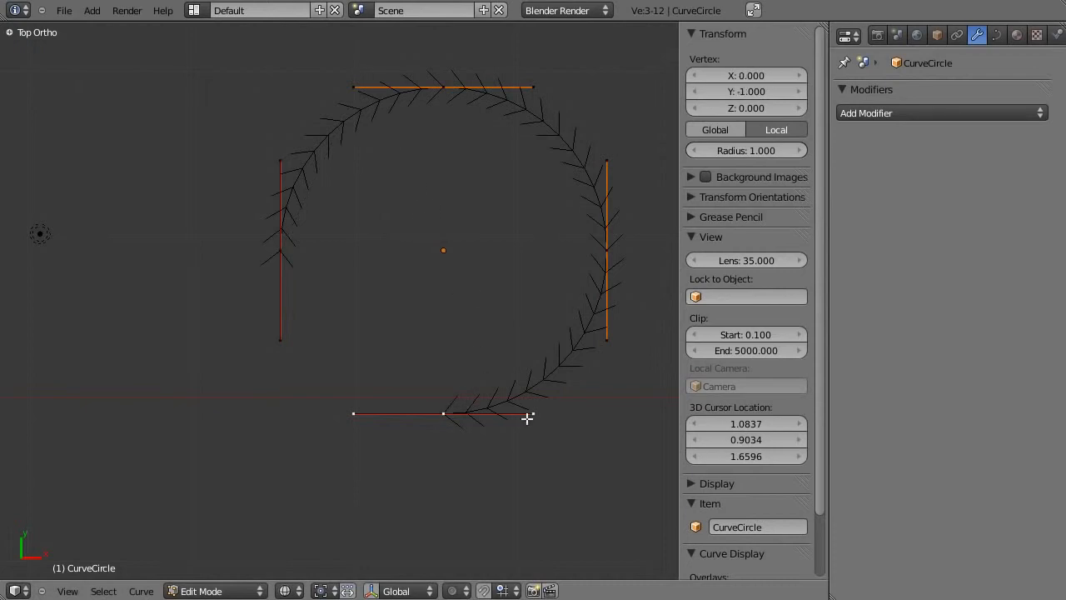
key(g)
click(384, 285)
key(x)
click(388, 286)
Extend the curve from its bottom end with a new point, turn its handles vertical and place it over the left end at X -1, Y 0
right_click(449, 403)
ctrl+click(289, 319)
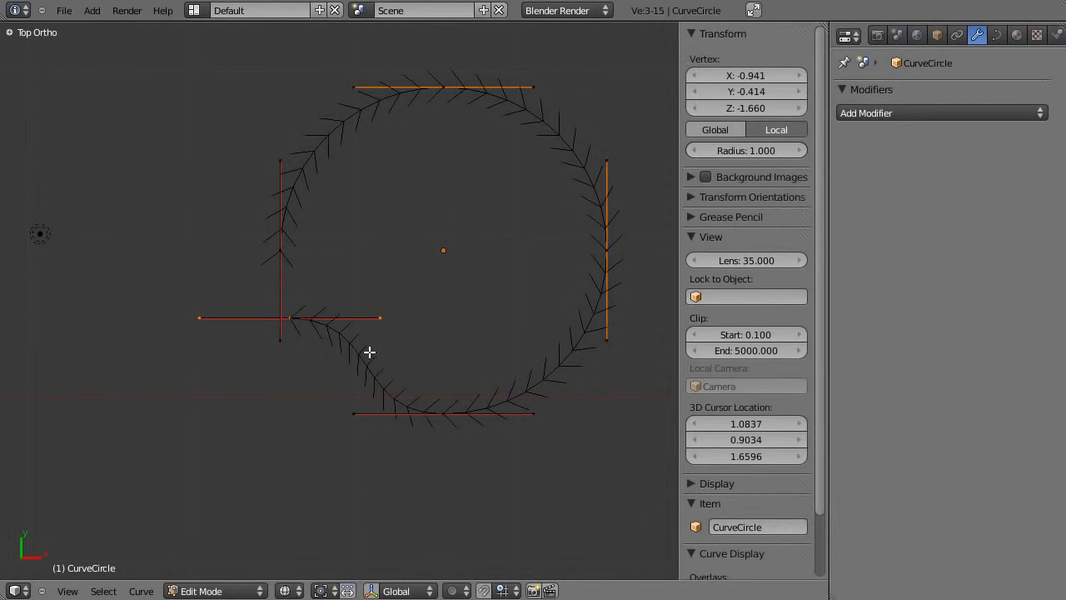
key(r)
click(305, 487)
key(g)
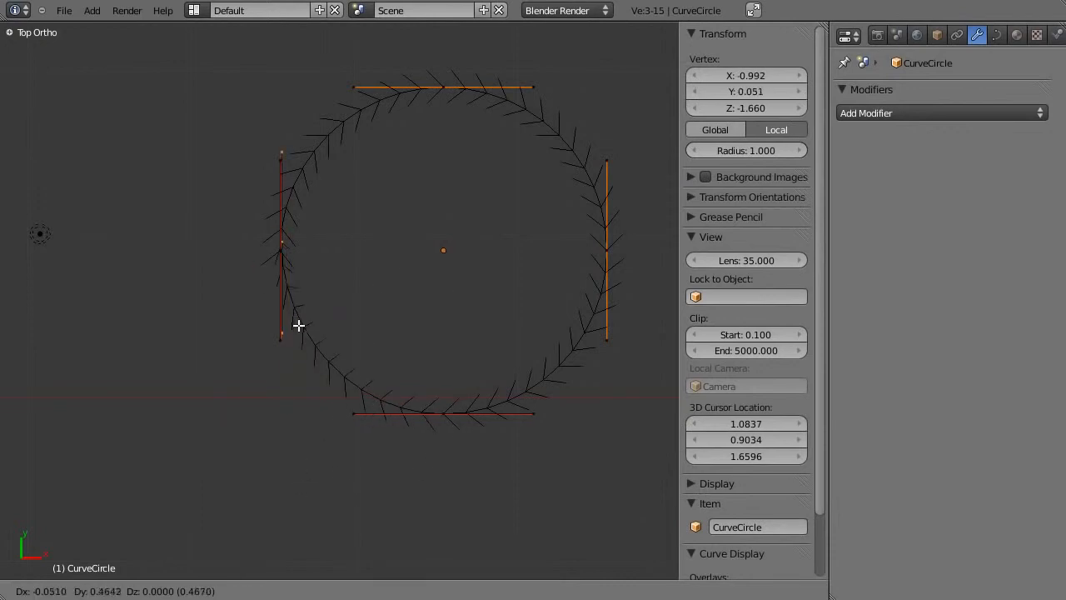
click(298, 334)
scroll(269, 236, up, 8)
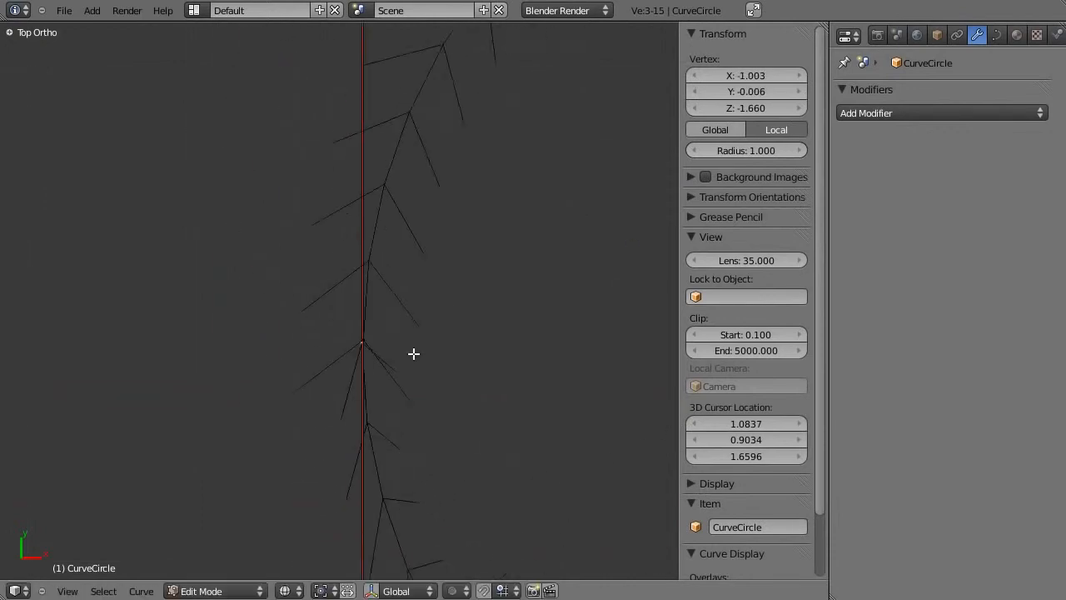
key(g)
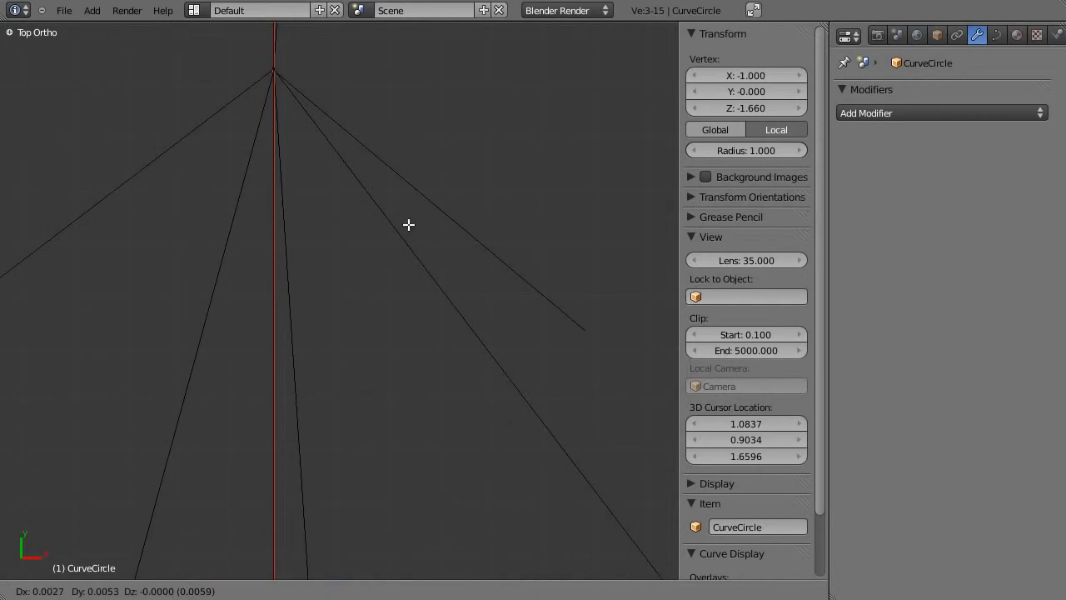
click(408, 223)
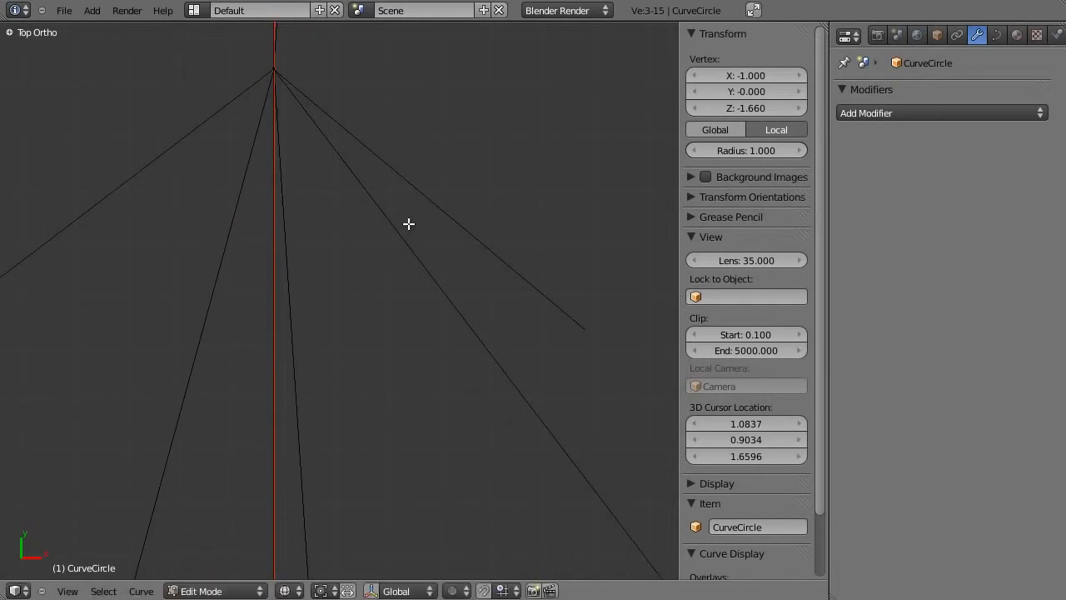
Raise the new end point along Z to 0.184, just above the curve's starting end
key(KP_1)
scroll(349, 338, down, 10)
shift+middle_drag(389, 378, 407, 250)
scroll(416, 295, up, 5)
key(g)
key(z)
click(434, 95)
shift+middle_drag(431, 74, 407, 315)
shift+middle_drag(471, 281, 309, 322)
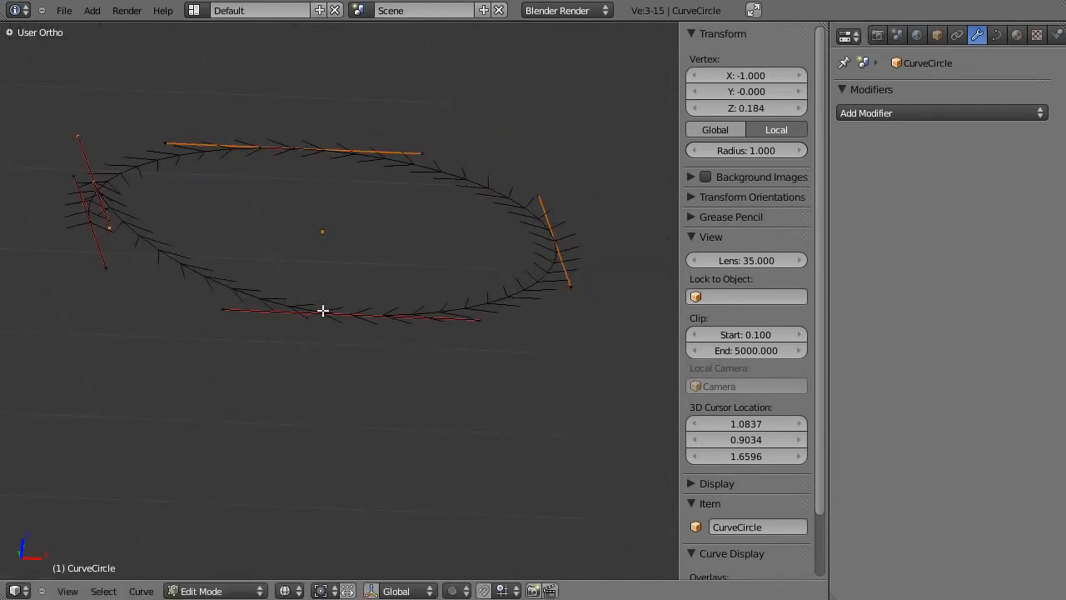
Raise the control point at Y -1 along Z and rotate its handles to follow the coil's slope in the front view
key(KP_1)
key(g)
key(z)
click(412, 233)
key(r)
click(469, 244)
key(g)
key(z)
click(481, 235)
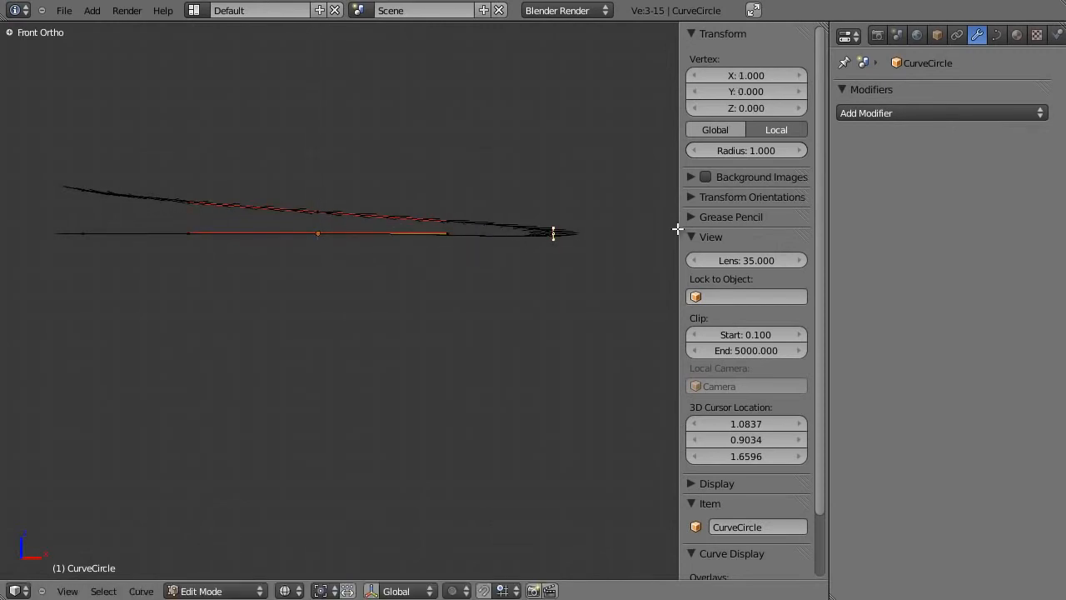
Raise the control point at X 1 to Z 0.039 and tilt its handles along the coil's slope in the right view
key(KP_3)
key(g)
key(z)
click(555, 207)
key(r)
click(582, 169)
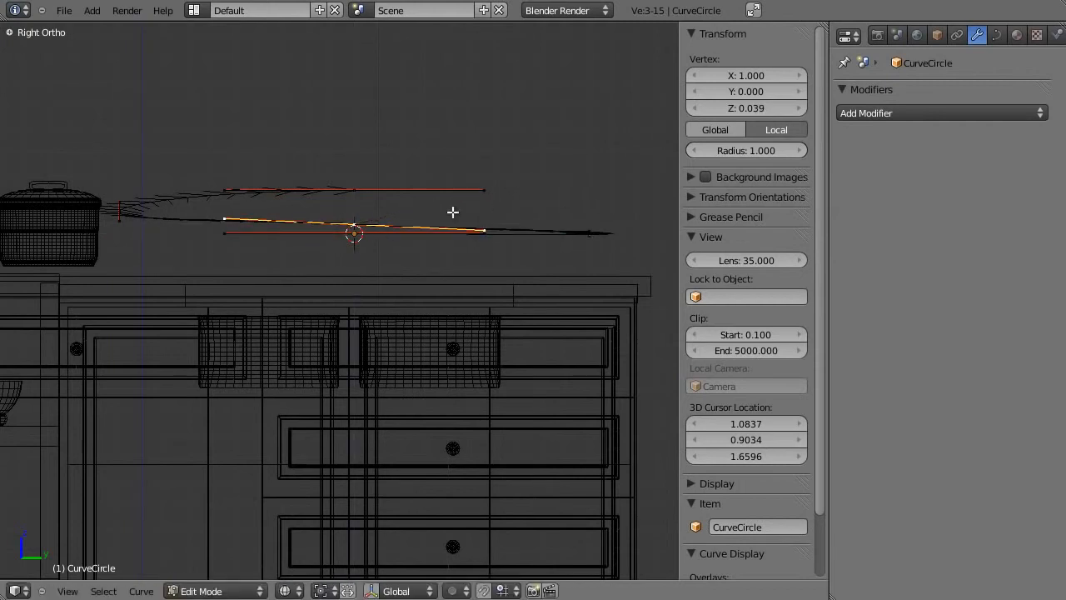
Move the control point at Y -1 up along Z to 0.110
right_click(131, 207)
right_click(125, 208)
key(g)
key(z)
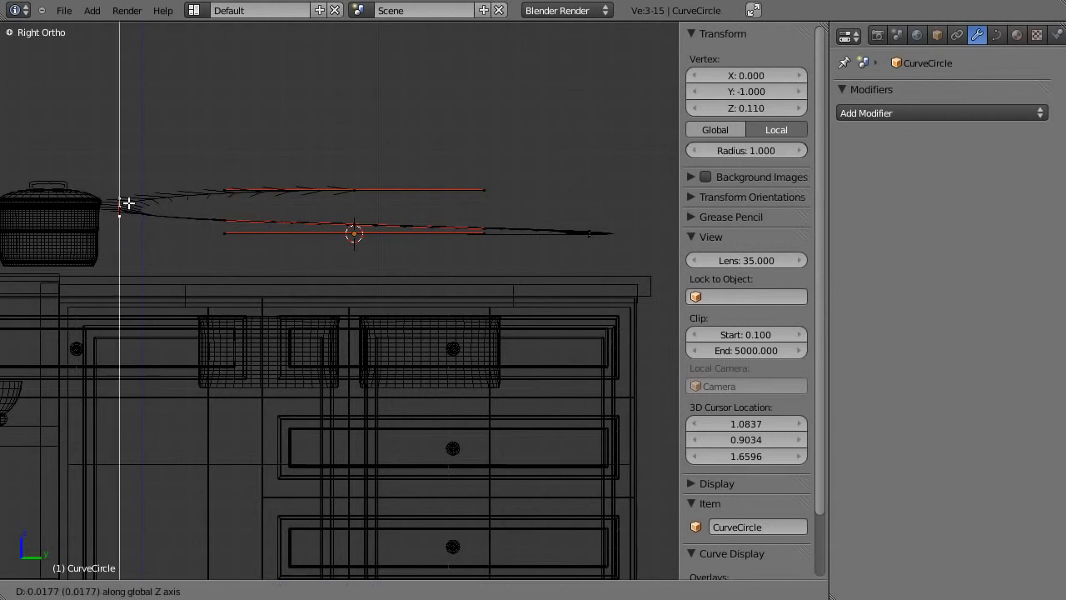
click(126, 204)
Adjust the height of the control point at Y 1 and tilt its handles to match the coil's slope in the front view
middle_drag(567, 226, 509, 278)
right_click(509, 277)
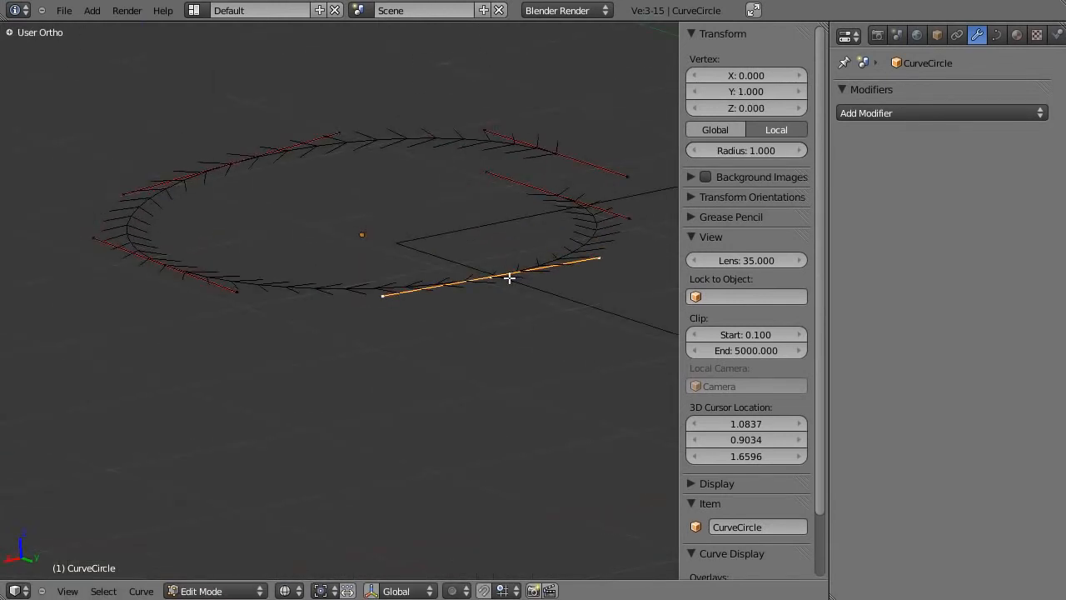
key(KP_3)
key(KP_1)
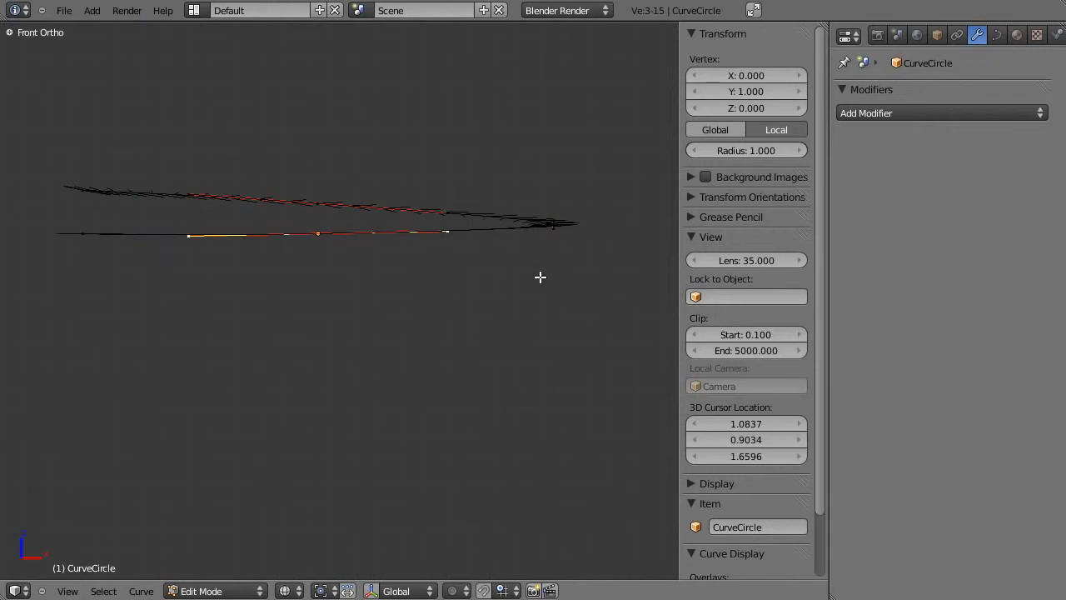
key(g)
key(z)
click(526, 237)
key(r)
click(557, 214)
Box-select the control point at X 1, raise it along Z to 0.057 and return to Object Mode
key(a)
key(b)
drag(532, 193, 570, 261)
key(g)
key(z)
click(568, 258)
key(Tab)
middle_drag(309, 237, 341, 323)
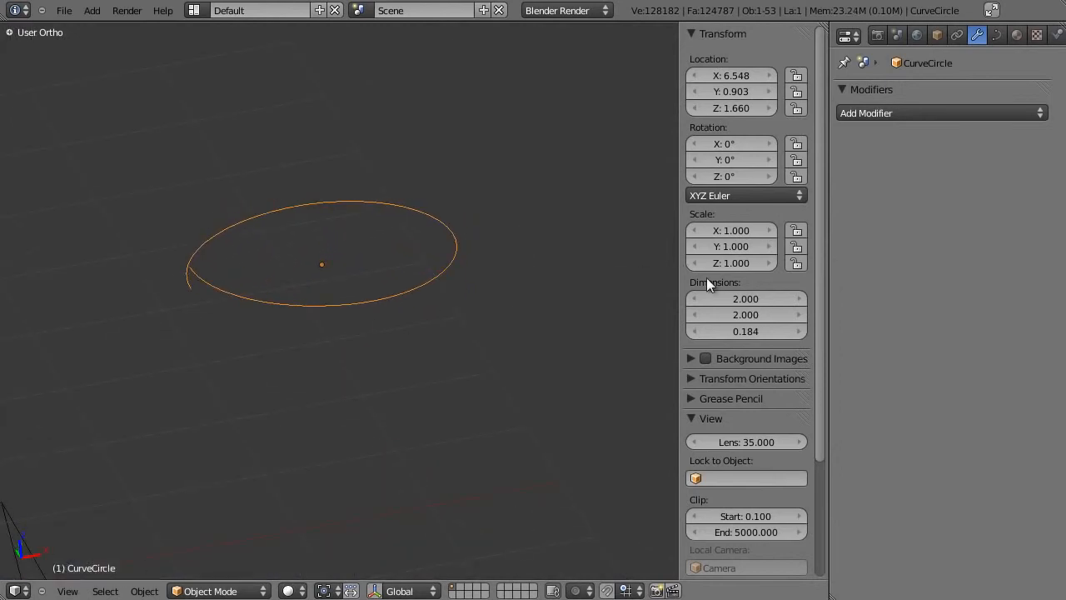
Give the coil curve a round thickness with bevel depth 0.05 and bevel resolution 4
click(997, 34)
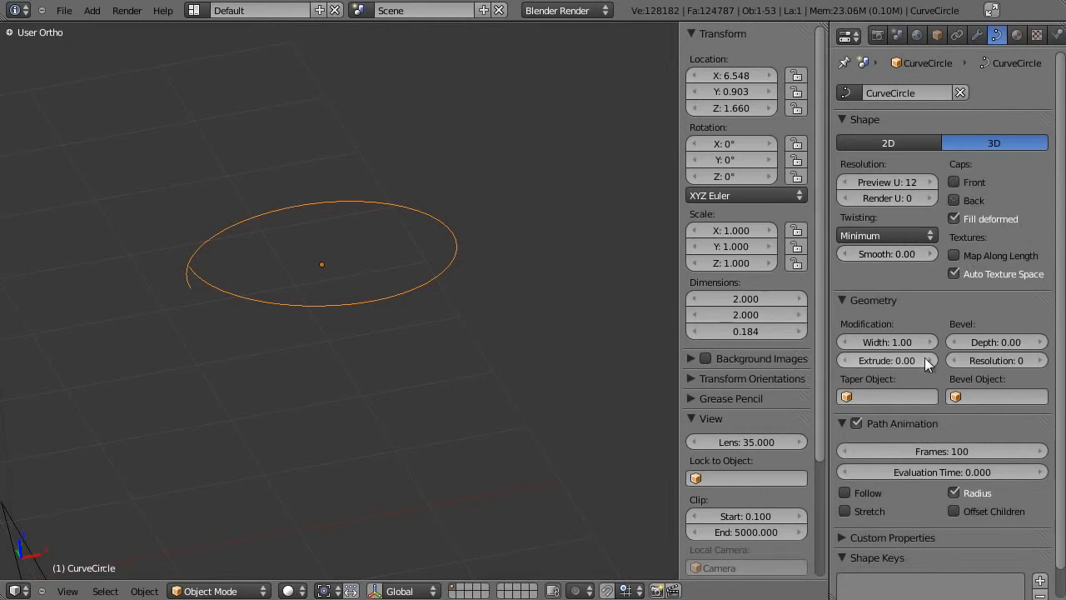
drag(1011, 340, 1061, 342)
scroll(317, 325, up, 3)
middle_drag(309, 327, 283, 308)
click(1039, 360)
click(1039, 360)
click(1039, 360)
click(1042, 360)
mouse_move(1024, 342)
mouse_down()
mouse_move(1061, 356)
mouse_move(1041, 343)
mouse_move(1004, 342)
mouse_up()
middle_drag(236, 250, 246, 270)
scroll(249, 272, down, 4)
middle_drag(394, 299, 375, 362)
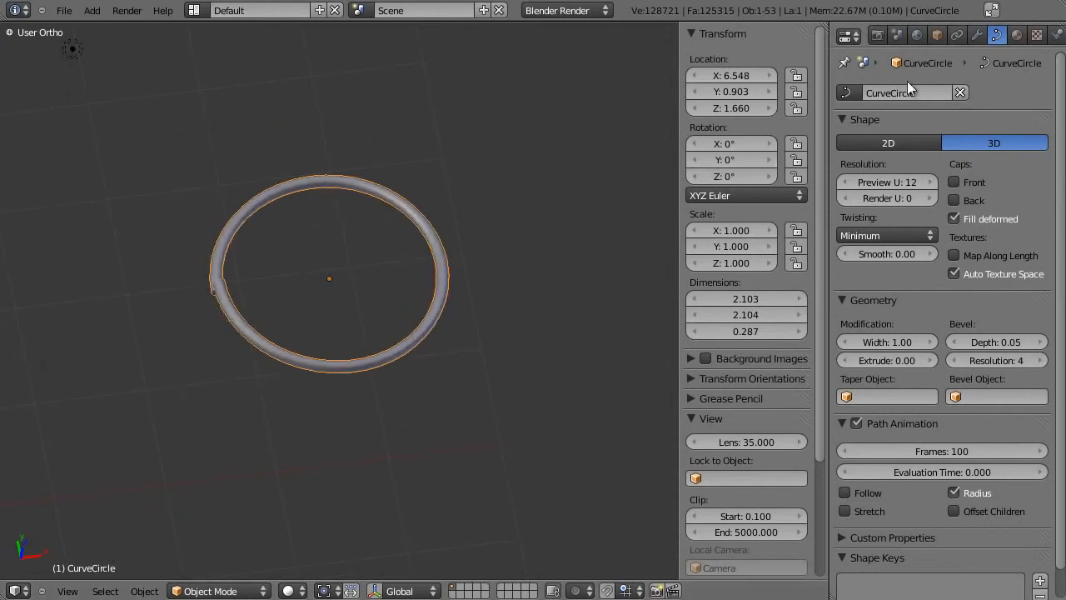
Add an Array modifier to the coil curve and set its relative X offset to 0
click(977, 35)
click(873, 114)
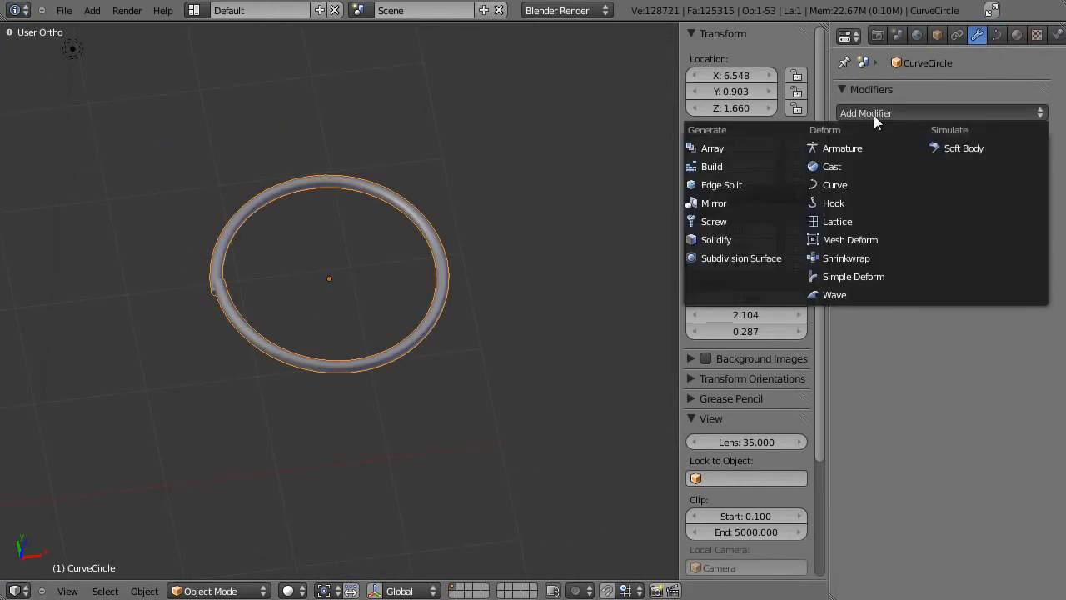
click(735, 148)
middle_drag(511, 331, 417, 308)
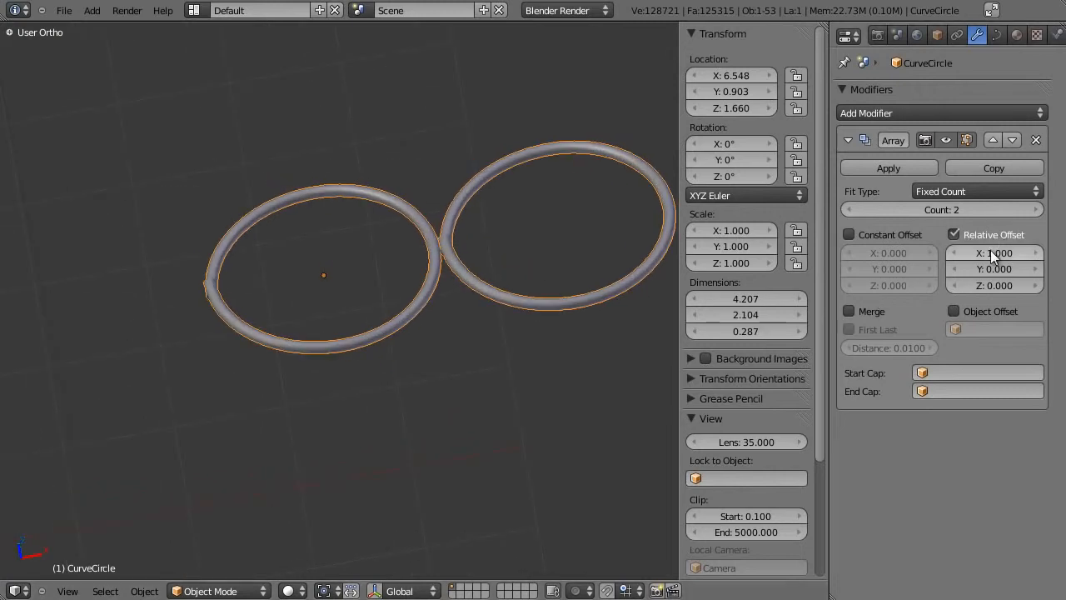
text(0)
key(Return)
Set the array's relative Z offset to 0.6 so the second coil stacks above the first
click(1029, 287)
click(1030, 286)
click(1029, 287)
middle_drag(466, 284, 241, 243)
scroll(278, 347, up, 5)
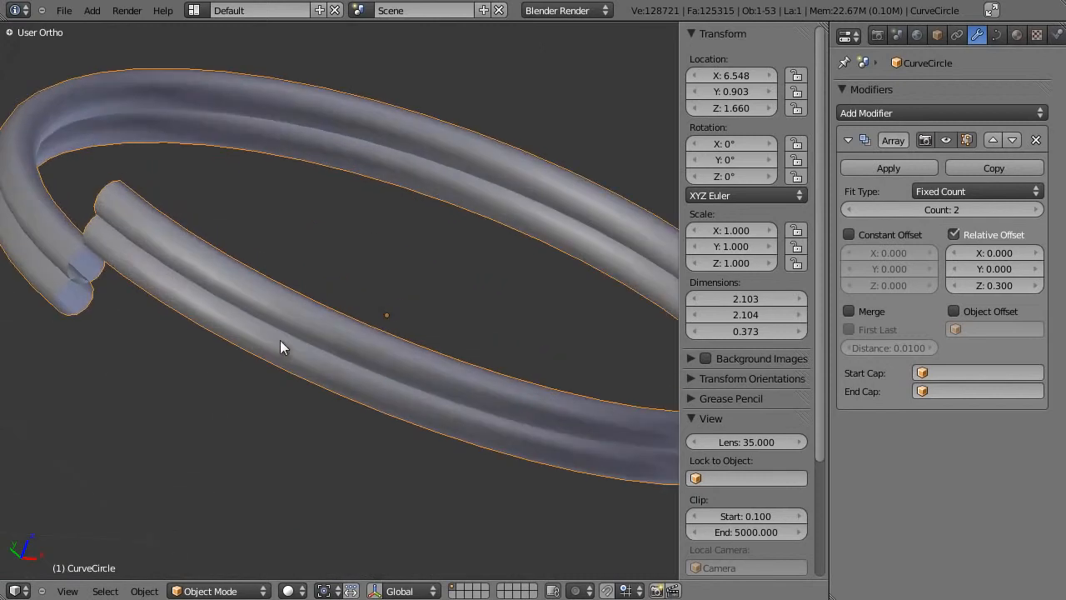
click(1036, 285)
click(1036, 286)
click(1036, 286)
click(1036, 285)
click(954, 289)
Enter Edit Mode, select the raised end point where the two coils meet and try to move it along Z
middle_drag(302, 364, 374, 332)
key(Tab)
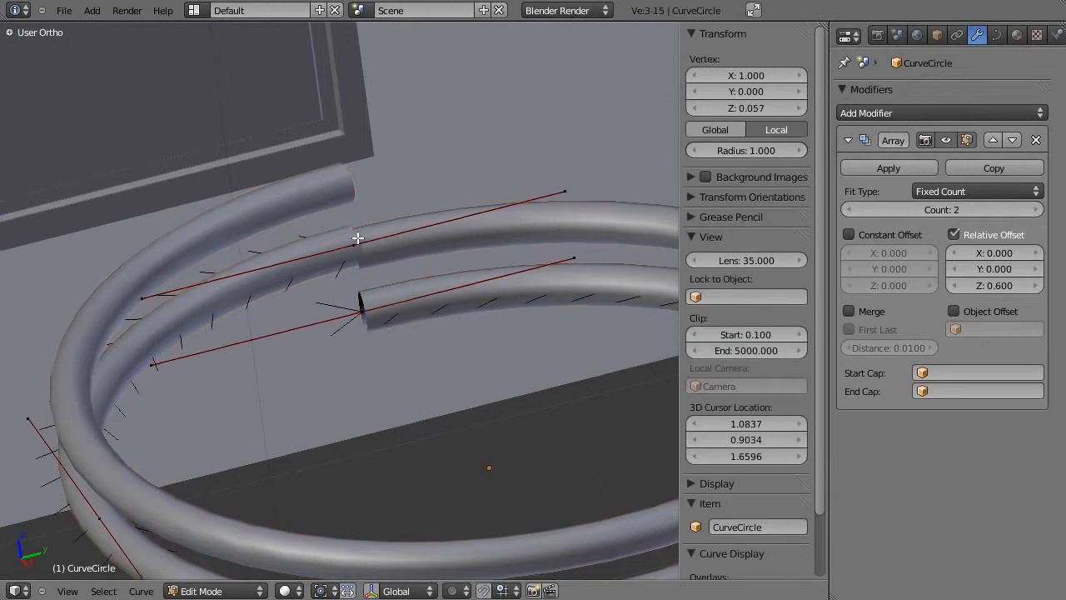
right_click(358, 237)
scroll(359, 236, up, 3)
shift+middle_drag(388, 200, 388, 250)
key(g)
key(z)
right_click(391, 258)
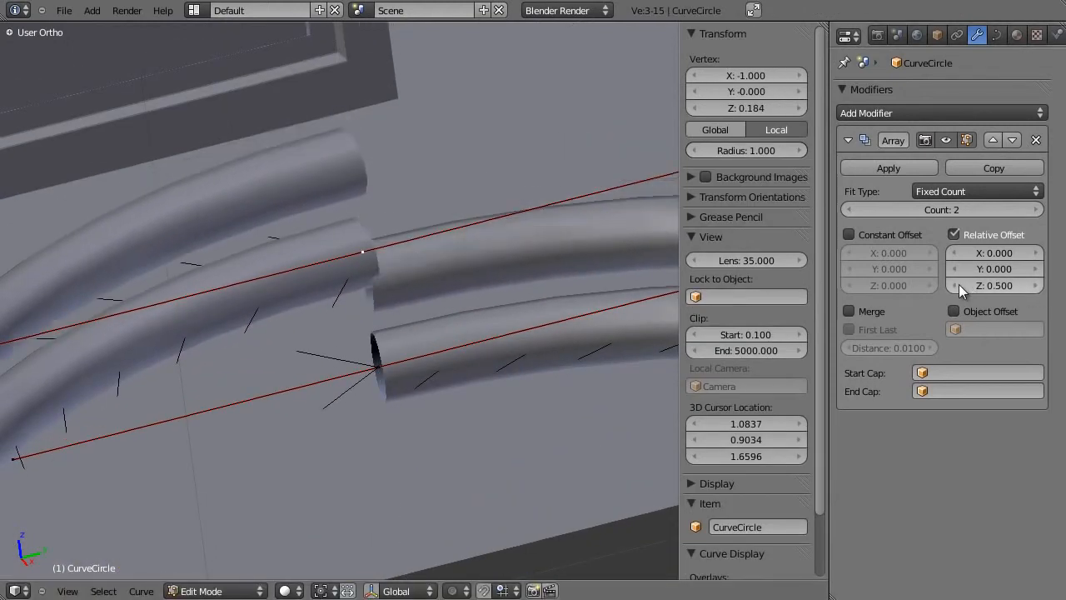
Set the array's relative Z offset to 0.62 and enable Merge, checking the joint between the coils
click(990, 286)
click(1006, 287)
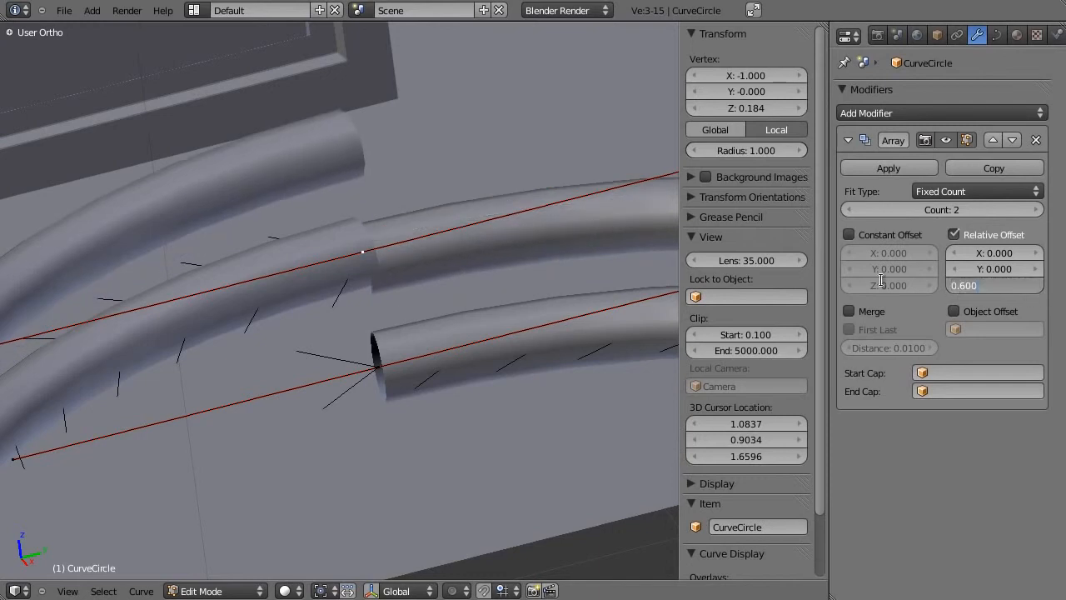
key(Return)
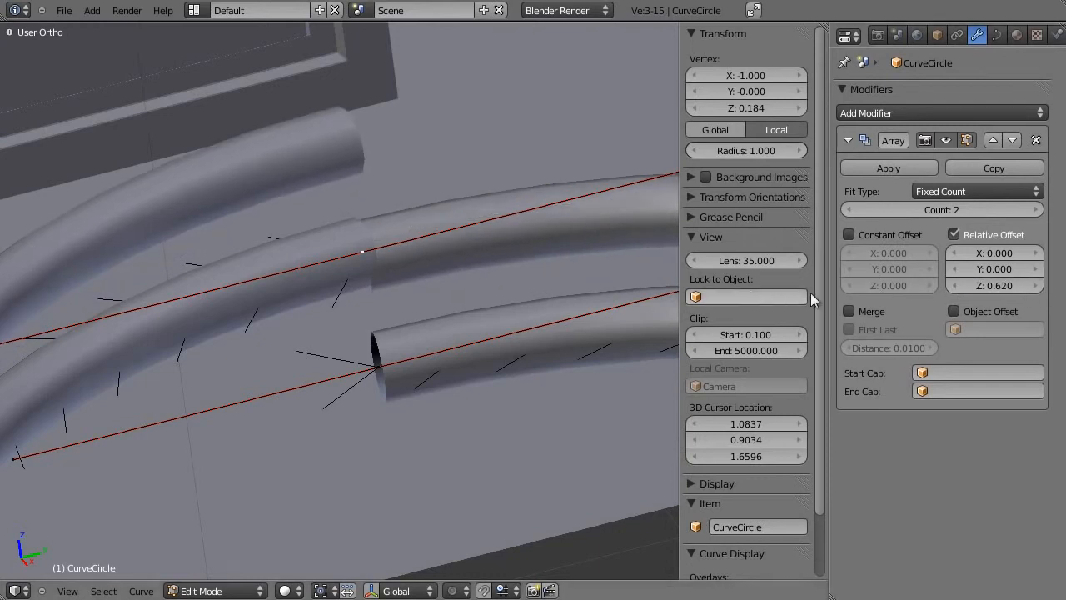
key(Tab)
click(867, 310)
scroll(334, 249, up, 4)
key(Tab)
scroll(389, 203, down, 2)
middle_drag(375, 258, 485, 240)
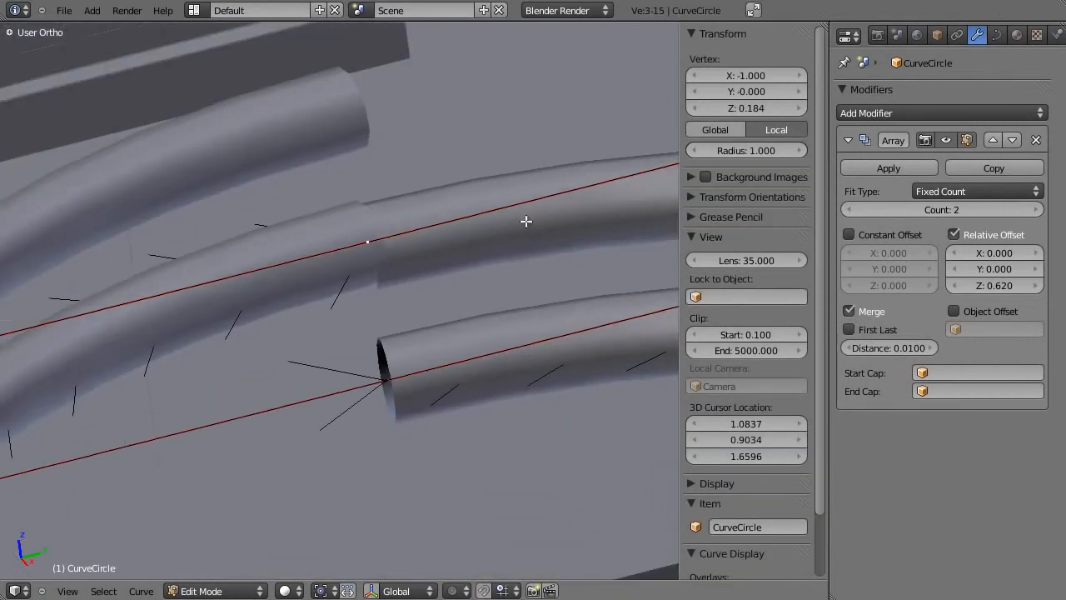
Refine the array's relative Z offset in Object Mode, trying 0.61 and settling on 0.64
key(Tab)
click(993, 285)
text(0.61)
key(Return)
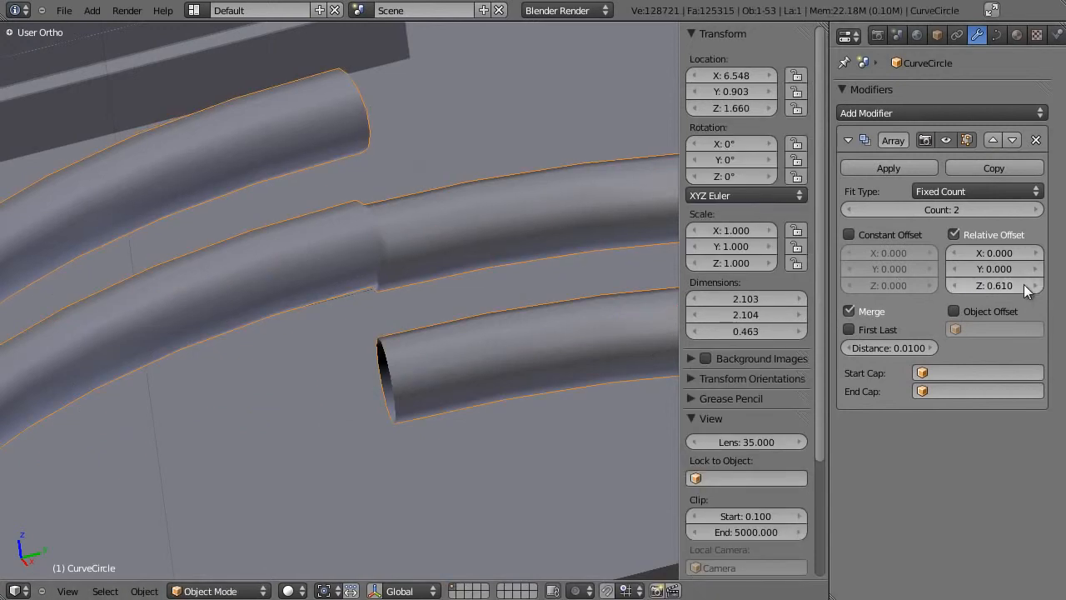
click(987, 291)
text(0.64)
key(Return)
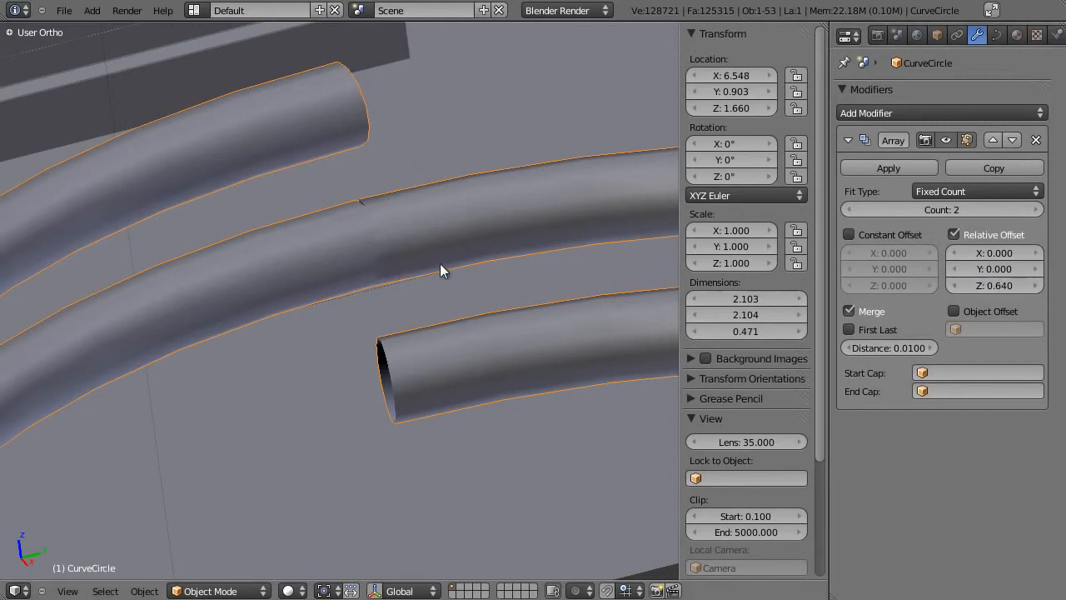
Edit the coil curve in a wireframe top view focused on the joint between the two ends
middle_drag(483, 267, 409, 296)
key(KP_7)
key(z)
scroll(392, 290, down, 7)
shift+middle_drag(303, 264, 377, 334)
scroll(377, 334, up, 3)
key(Tab)
mouse_move(240, 334)
middle_down()
mouse_move(289, 261)
mouse_move(232, 353)
middle_up()
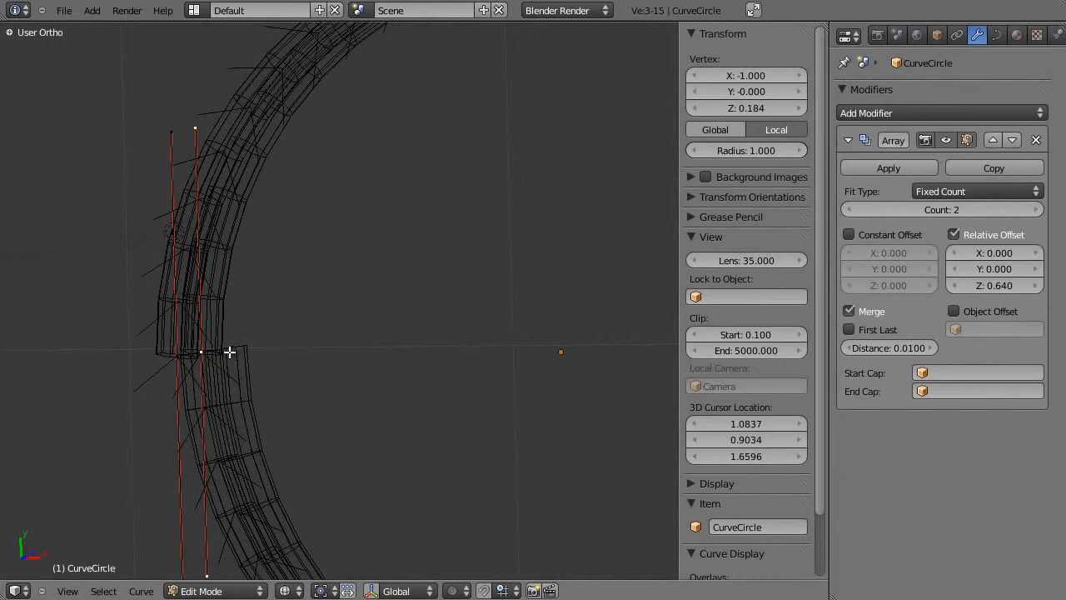
key(KP_7)
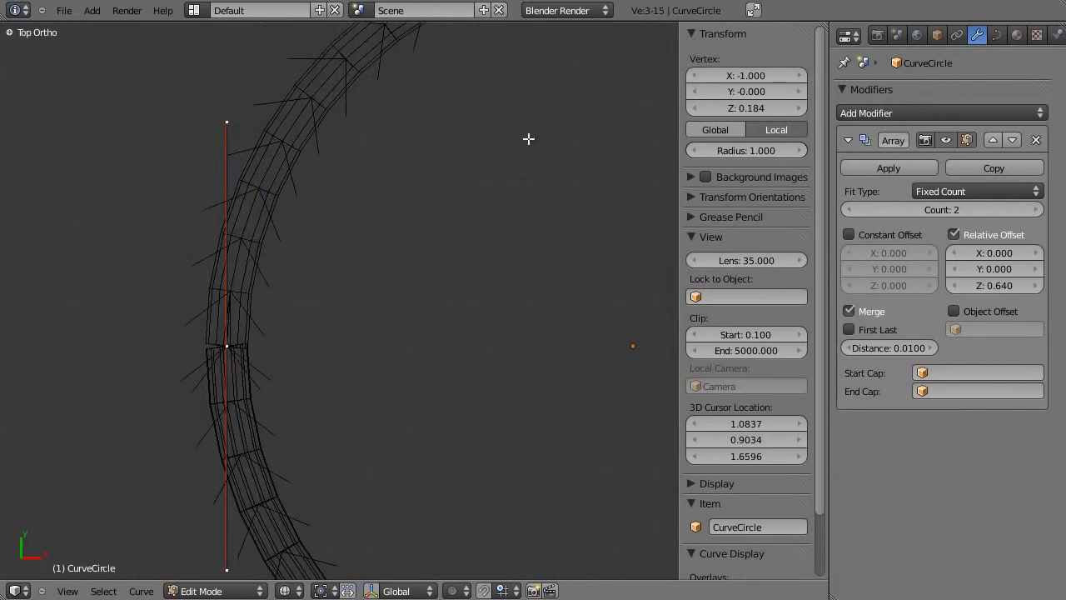
Hide the transform properties and split the 3D view in two, with a shaded, angled close-up of the joint in the second view
key(n)
drag(824, 28, 433, 200)
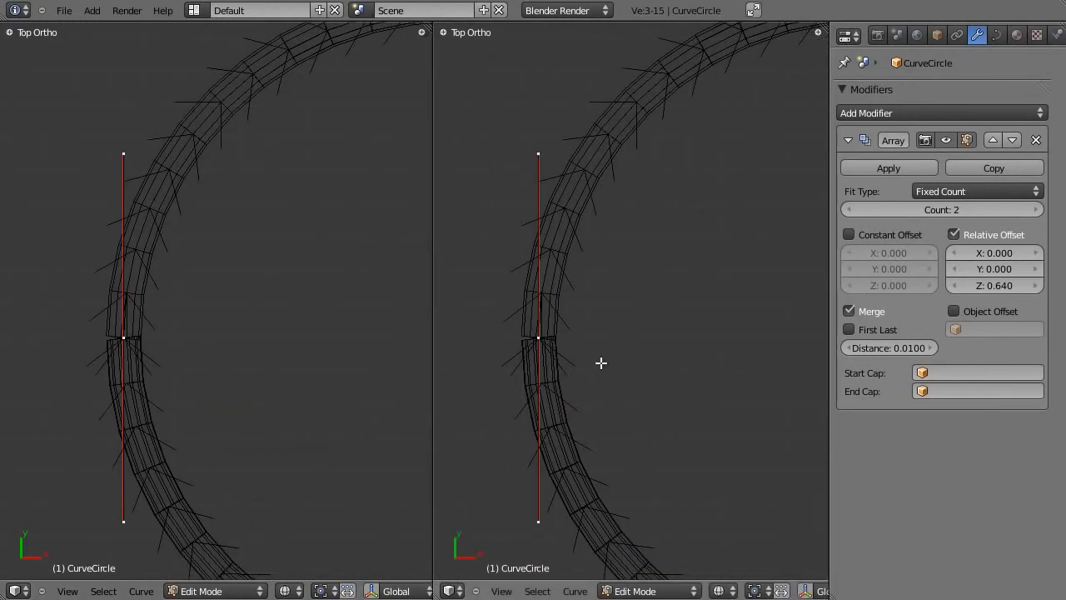
key(KP_Decimal)
middle_drag(628, 411, 633, 288)
key(z)
scroll(667, 318, up, 3)
scroll(666, 318, up, 2)
Rotate one end point of the coil curve in the top view so its handles tilt slightly inward at the joint
key(r)
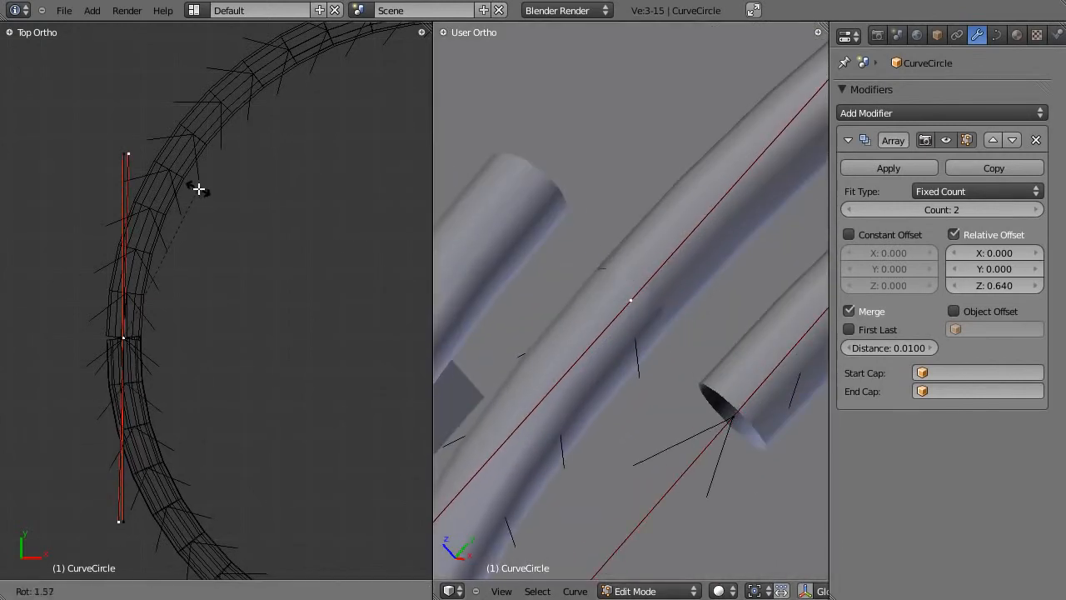
click(238, 214)
scroll(708, 345, down, 5)
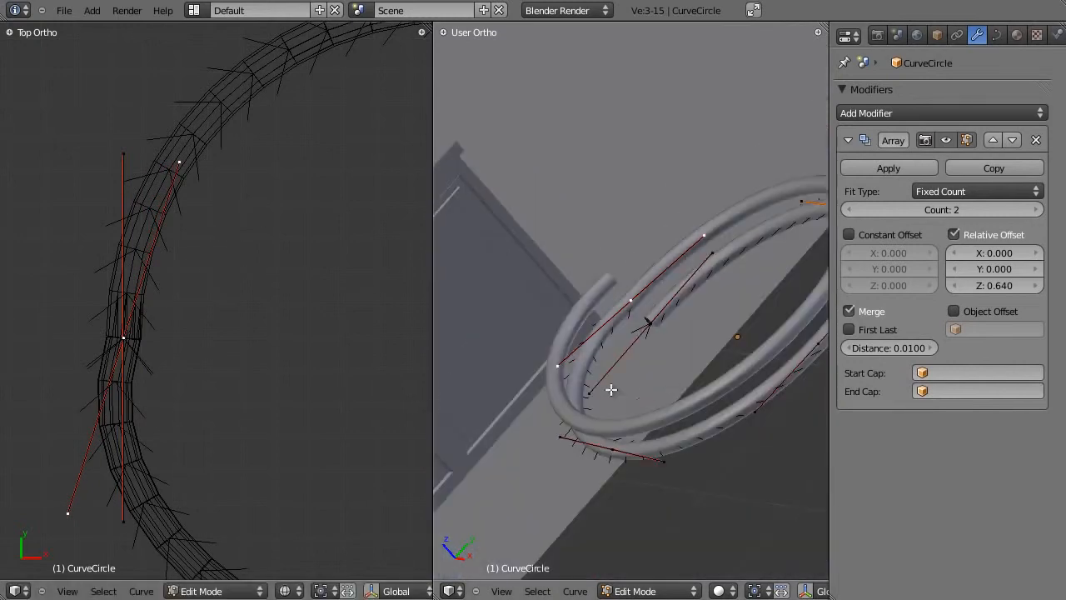
scroll(647, 390, up, 2)
middle_drag(670, 400, 658, 387)
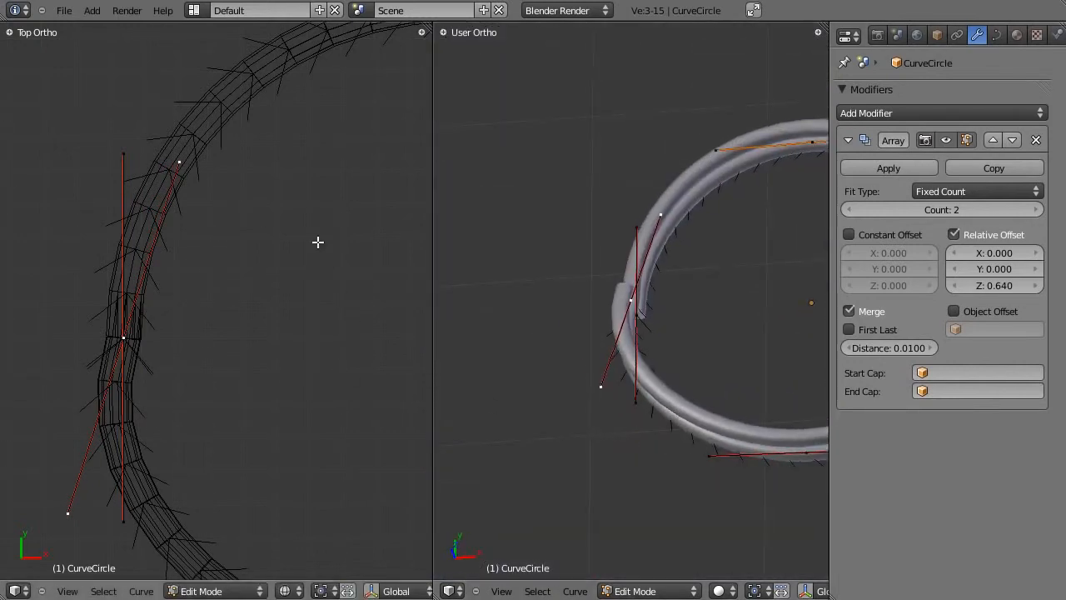
key(r)
click(261, 190)
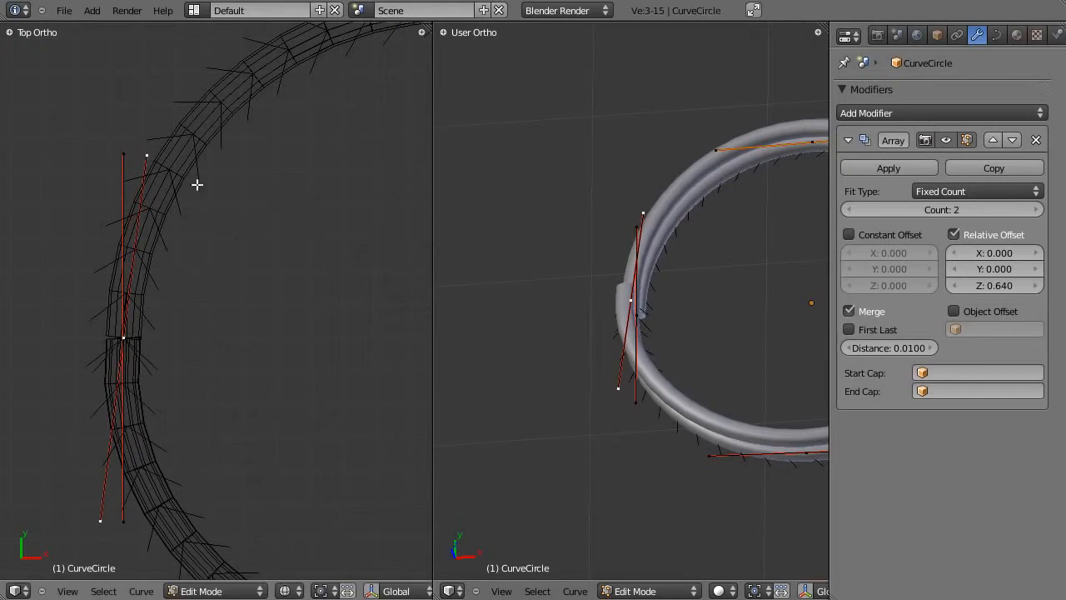
Rotate the coil curve's opposite end point about -6 degrees in the top view, mirroring the first end's tilt
key(r)
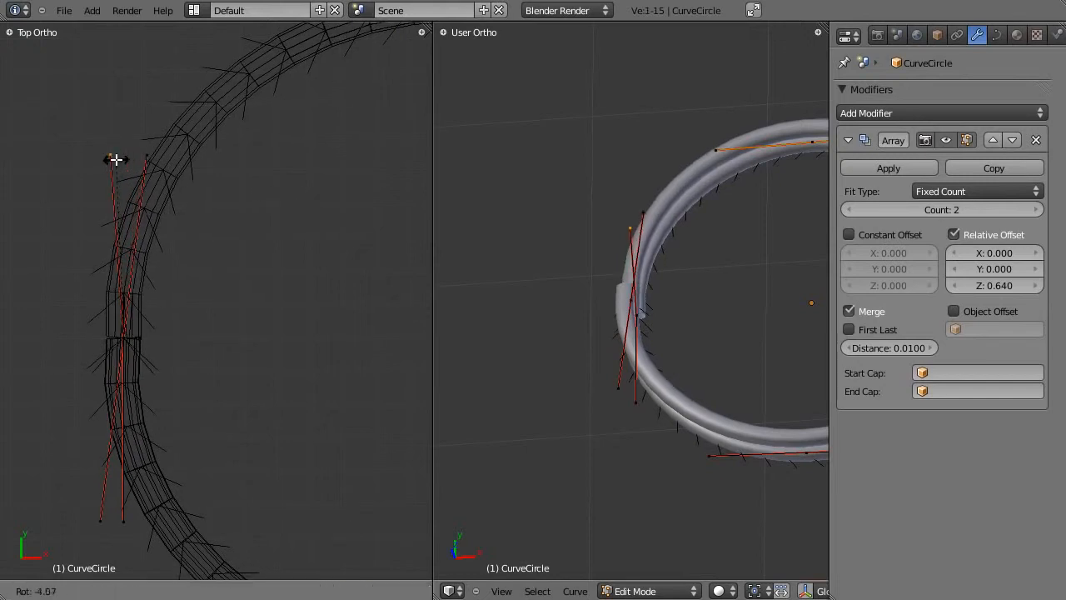
click(116, 158)
middle_drag(128, 169, 71, 333)
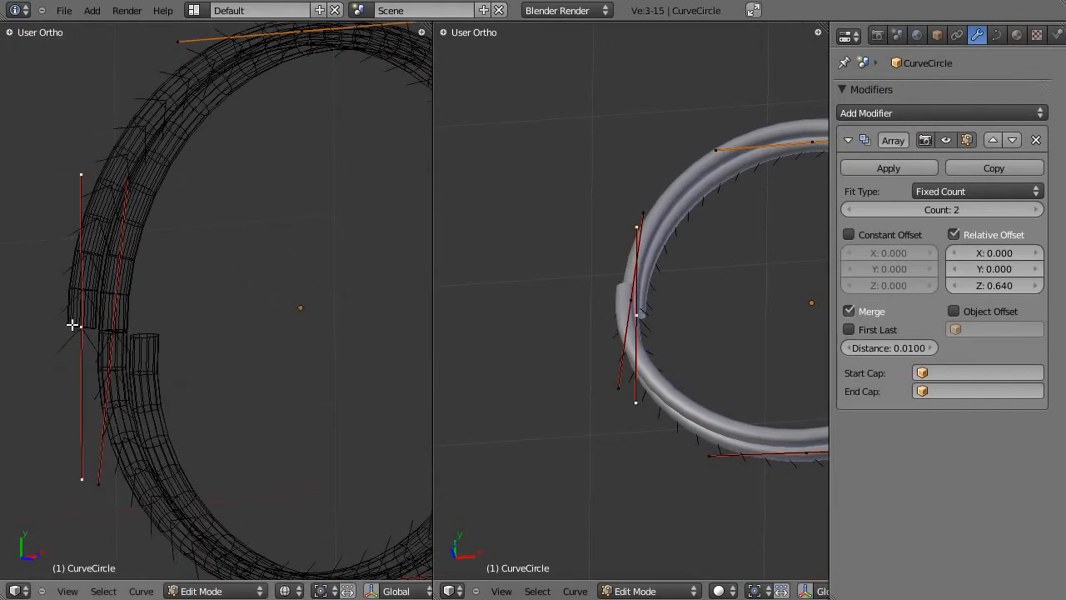
key(KP_7)
key(r)
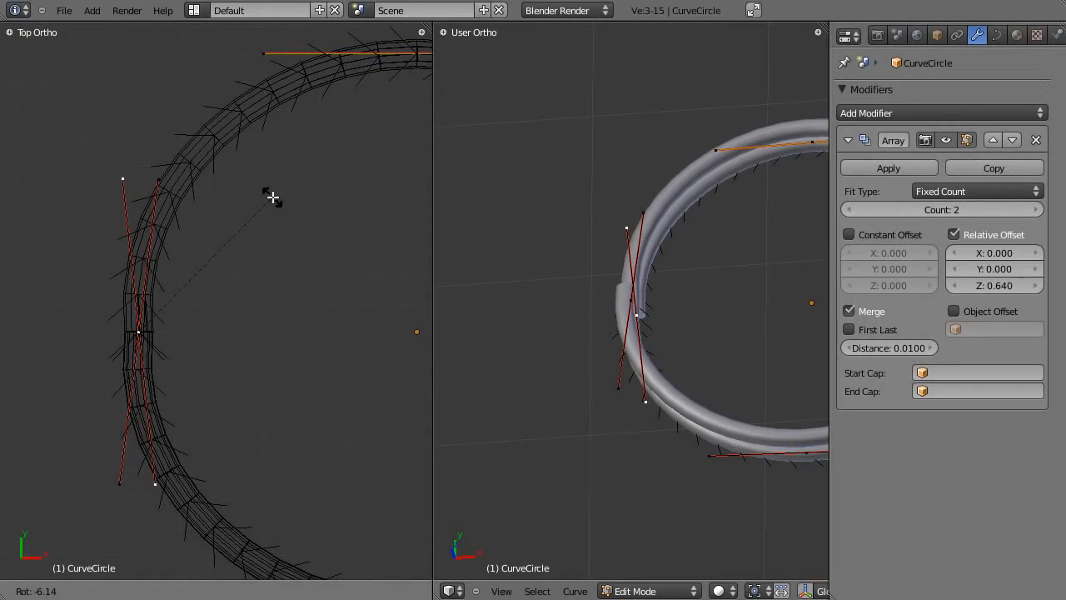
click(275, 200)
Move the coil curve's end point at the joint along Z in the shaded close-up and check the join in Object Mode
scroll(592, 326, up, 4)
middle_drag(593, 325, 574, 339)
scroll(574, 338, up, 4)
middle_drag(664, 350, 623, 335)
right_click(633, 305)
key(g)
key(z)
click(673, 397)
key(Tab)
scroll(609, 358, down, 6)
scroll(609, 358, up, 5)
scroll(656, 336, up, 2)
key(Tab)
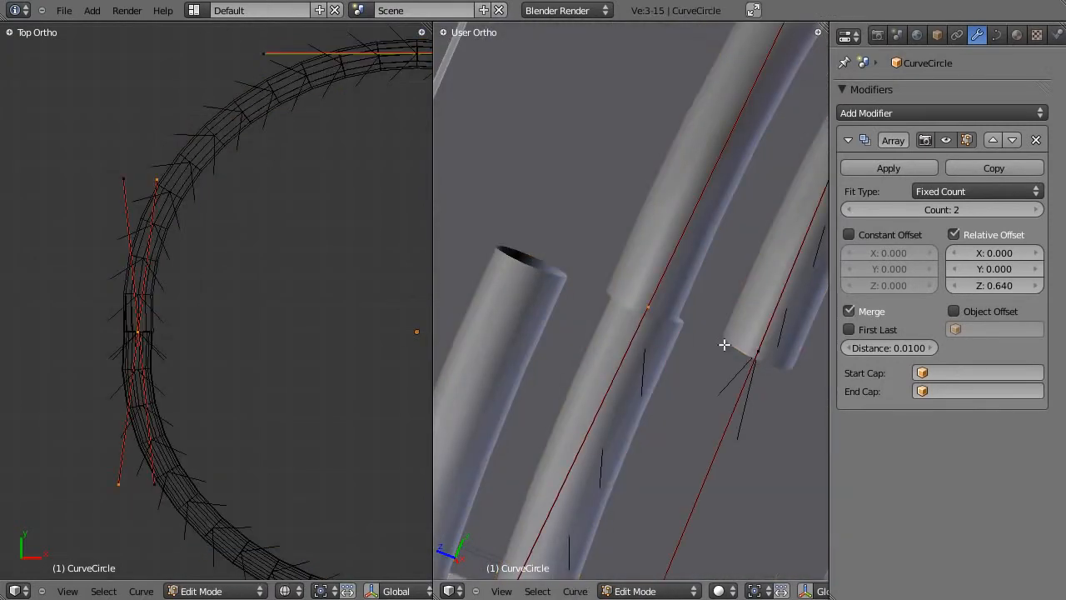
Refine the array's relative Z offset in Object Mode, trying 0.635 and settling on 0.61
key(Tab)
click(1021, 284)
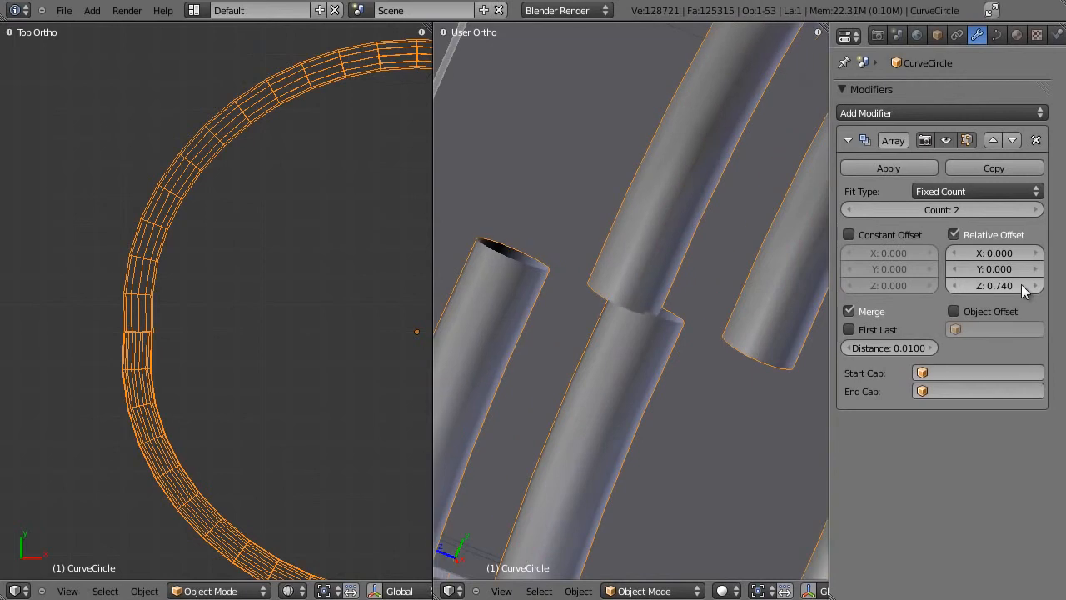
click(971, 284)
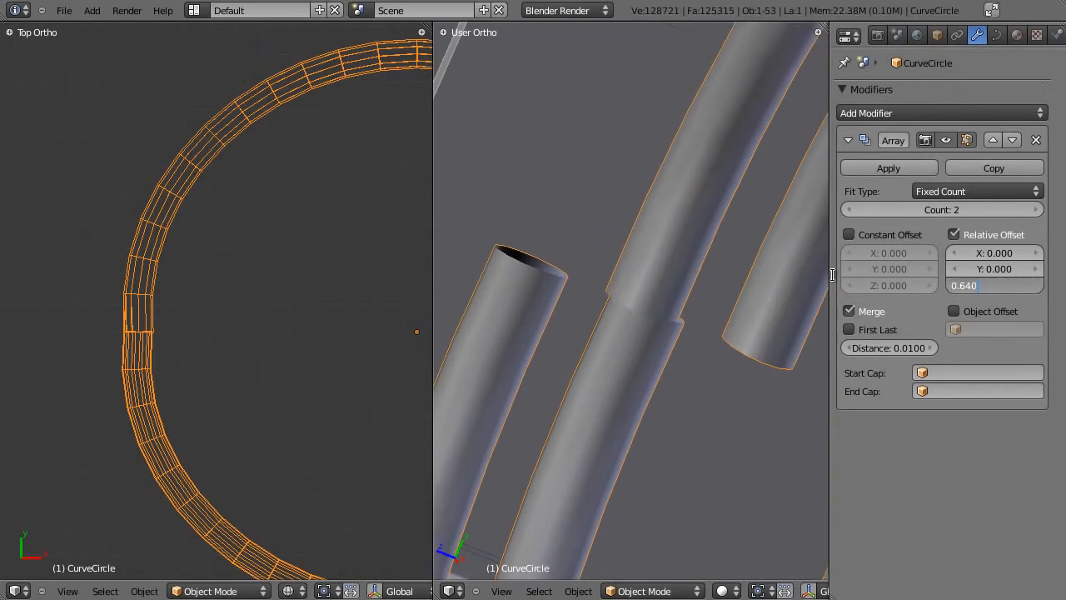
text(0.635)
key(Return)
click(980, 271)
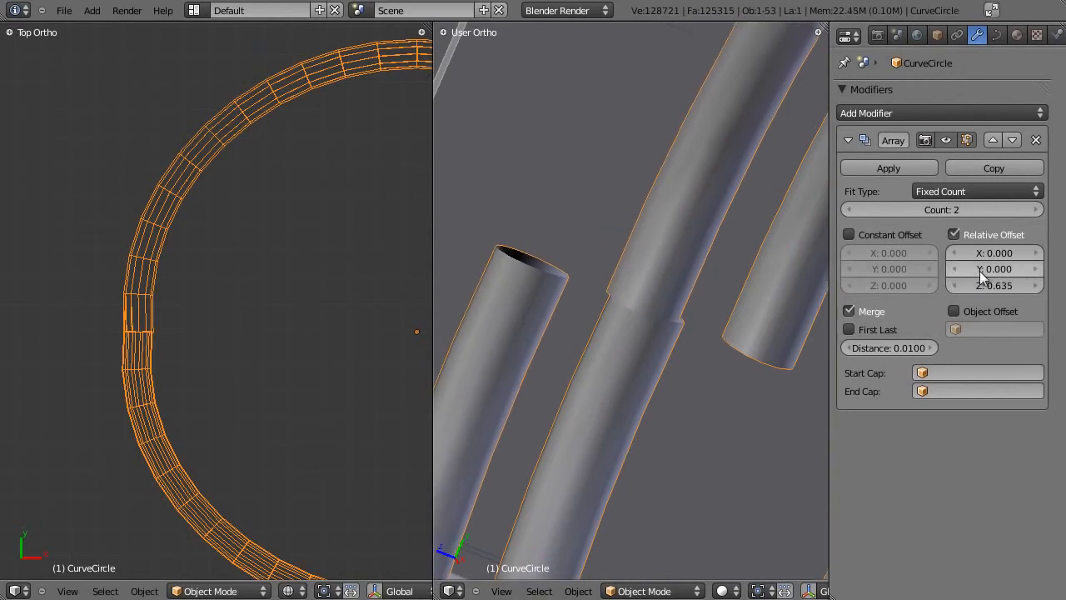
click(1003, 285)
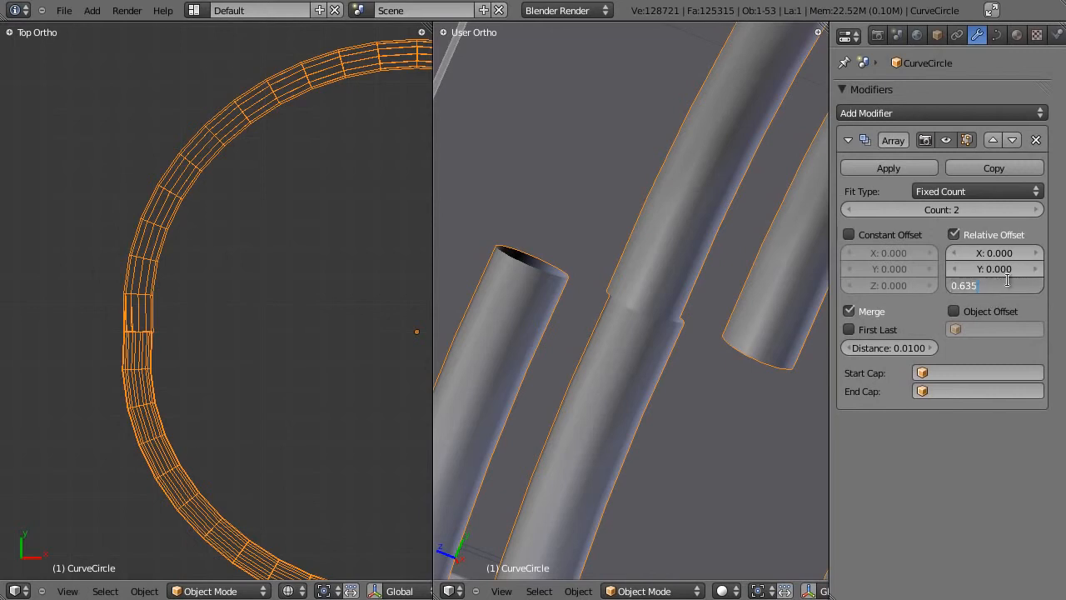
key(Return)
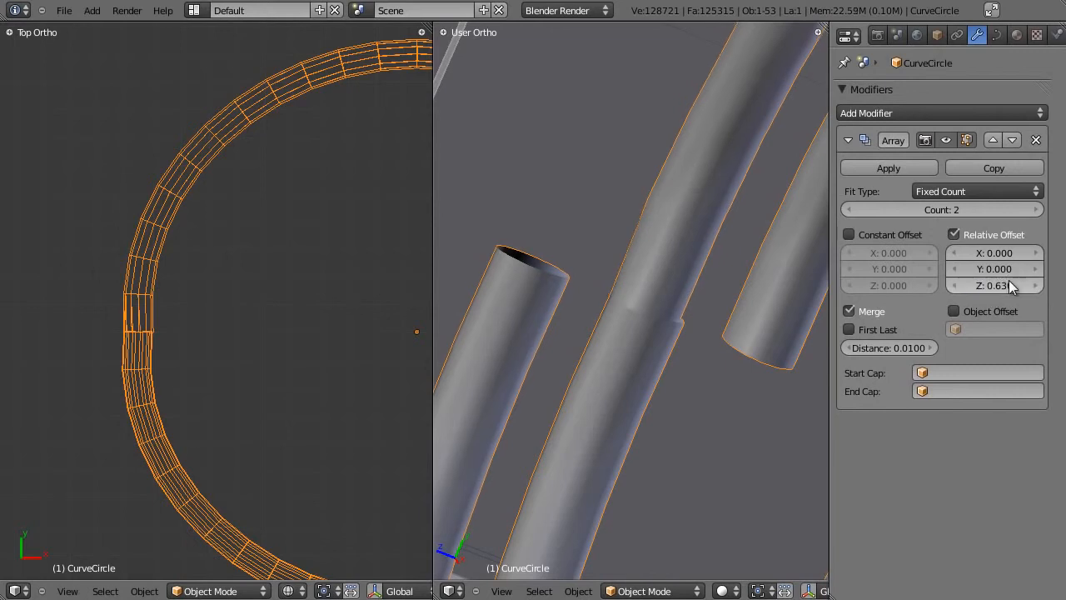
drag(1003, 286, 1023, 284)
text(1)
key(Return)
Raise the array's count to 37 to stack the coils into a long spring
middle_drag(723, 364, 589, 321)
scroll(613, 265, down, 5)
drag(940, 212, 1010, 213)
scroll(560, 327, down, 9)
scroll(709, 259, up, 2)
middle_drag(558, 268, 678, 309)
click(1034, 212)
click(1035, 212)
scroll(675, 345, down, 4)
Snap the 3D cursor to the coil's origin from the top view and merge the two 3D views into one
key(KP_7)
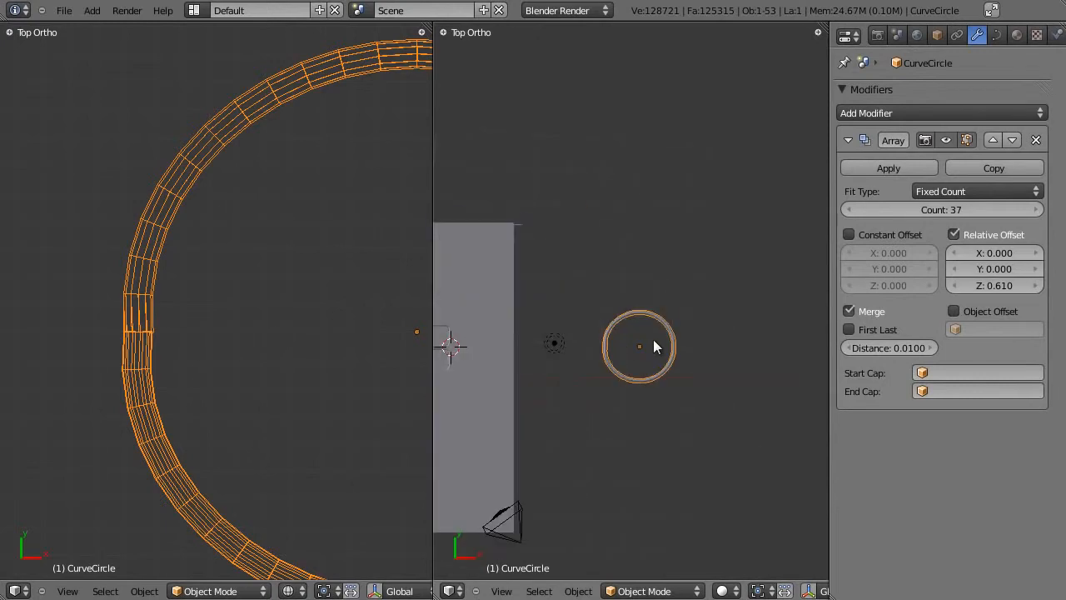
key(shift+s)
click(641, 349)
drag(442, 27, 474, 58)
scroll(535, 321, down, 8)
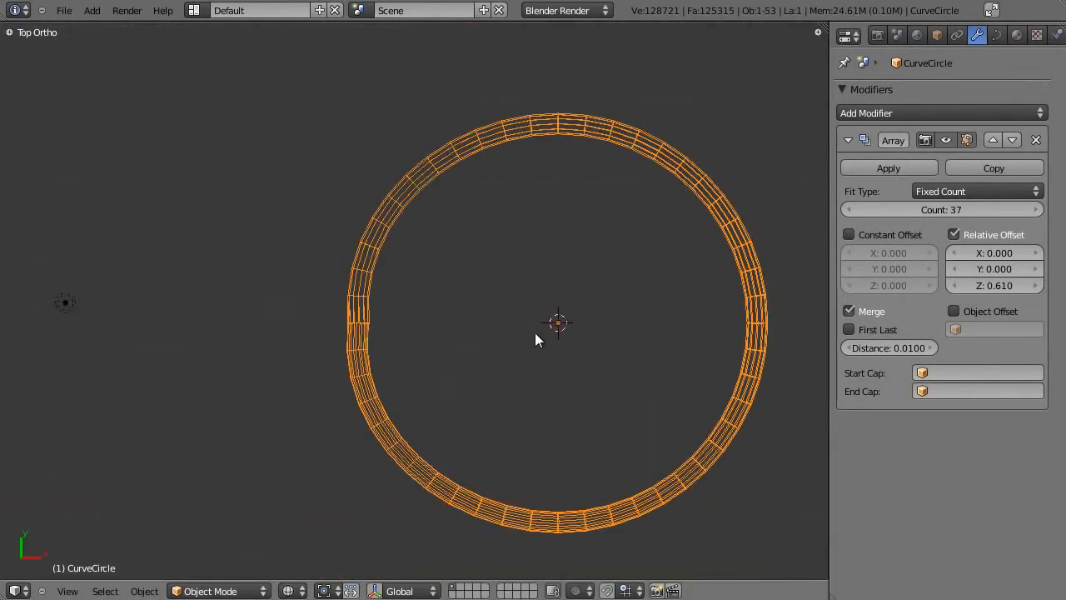
Add a Bezier curve at the 3D cursor and rotate it upright in the front view
key(shift+a)
mouse_move(500, 372)
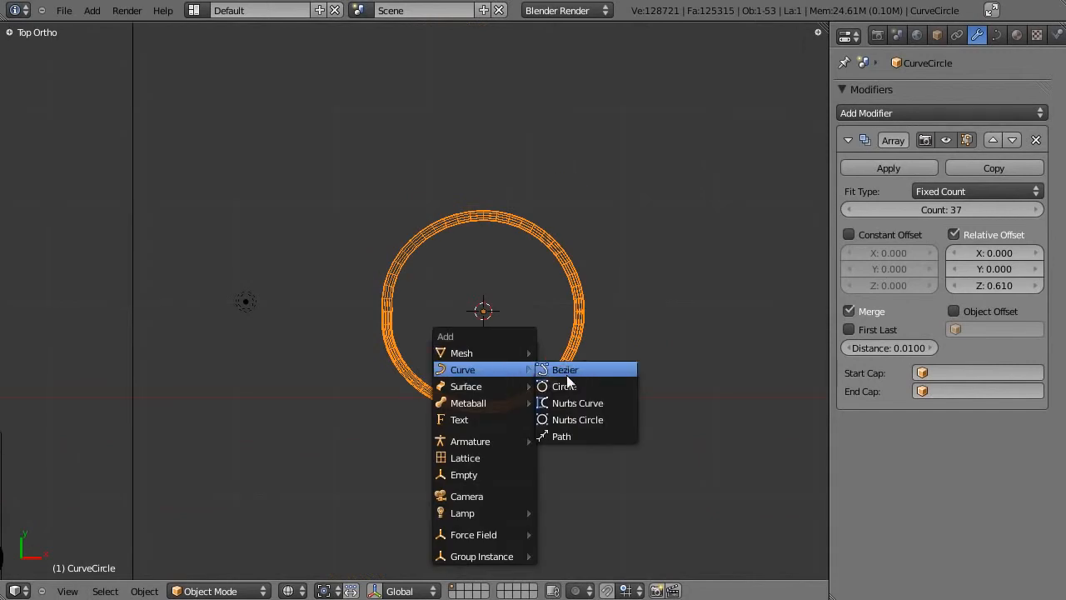
click(574, 370)
scroll(533, 342, down, 4)
key(KP_1)
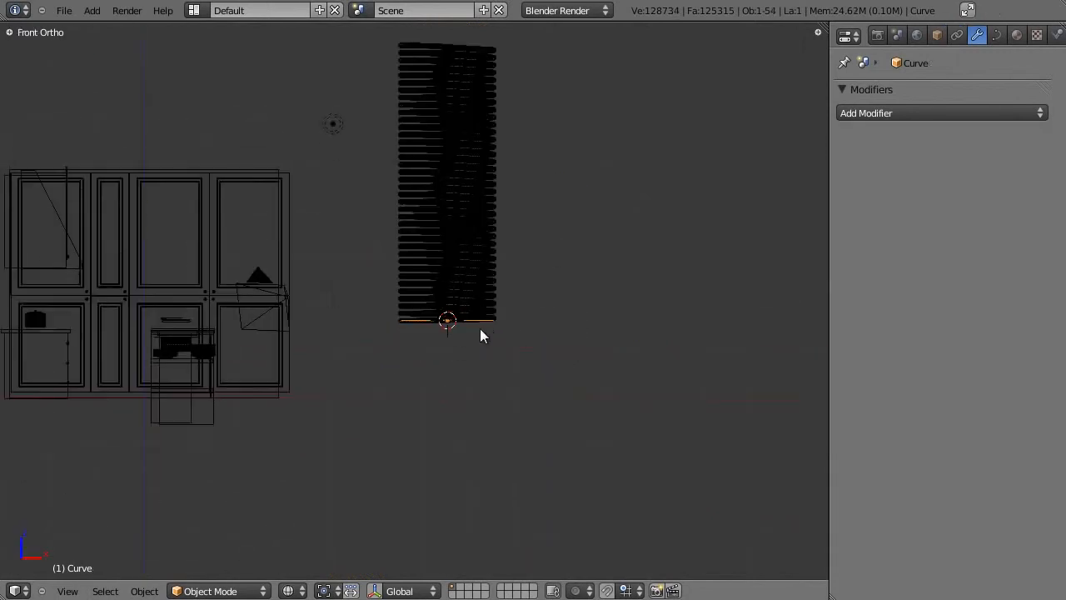
key(r)
click(357, 73)
key(r)
ctrl+click(530, 257)
key(r)
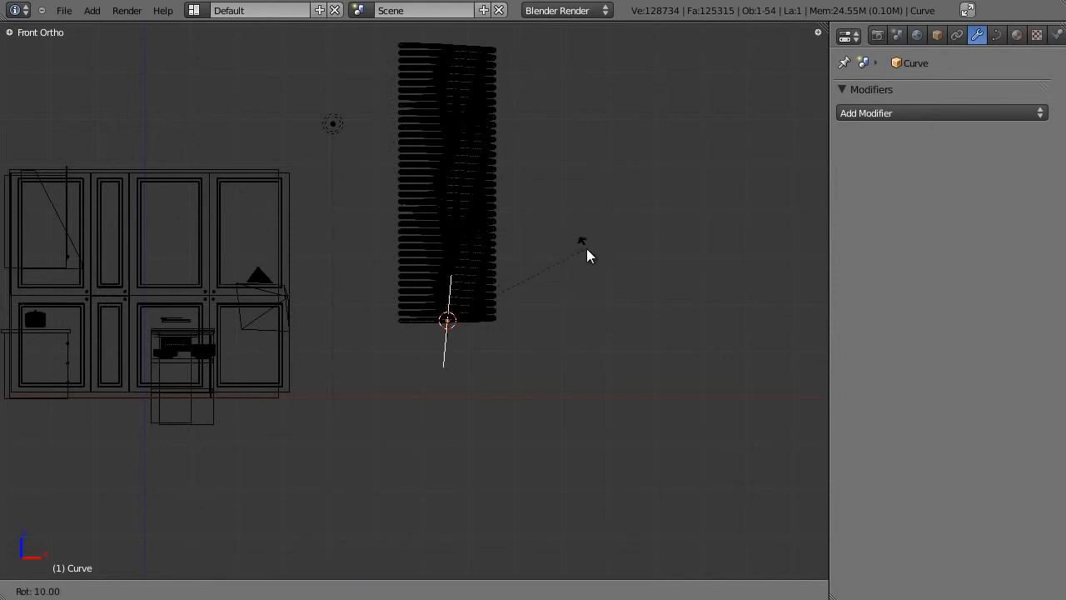
click(573, 246)
middle_drag(573, 247, 410, 335)
Try to straighten the Bezier curve in the side view by rotating its lower point and moving it along Z, and reposition the curve vertically
key(Tab)
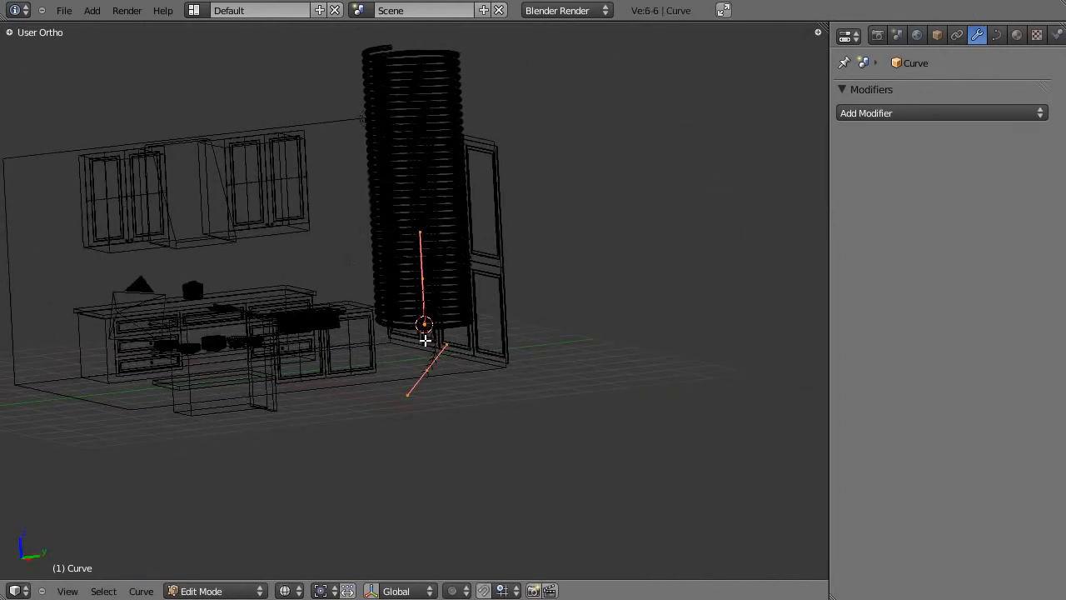
key(KP_3)
right_click(417, 359)
scroll(417, 359, up, 3)
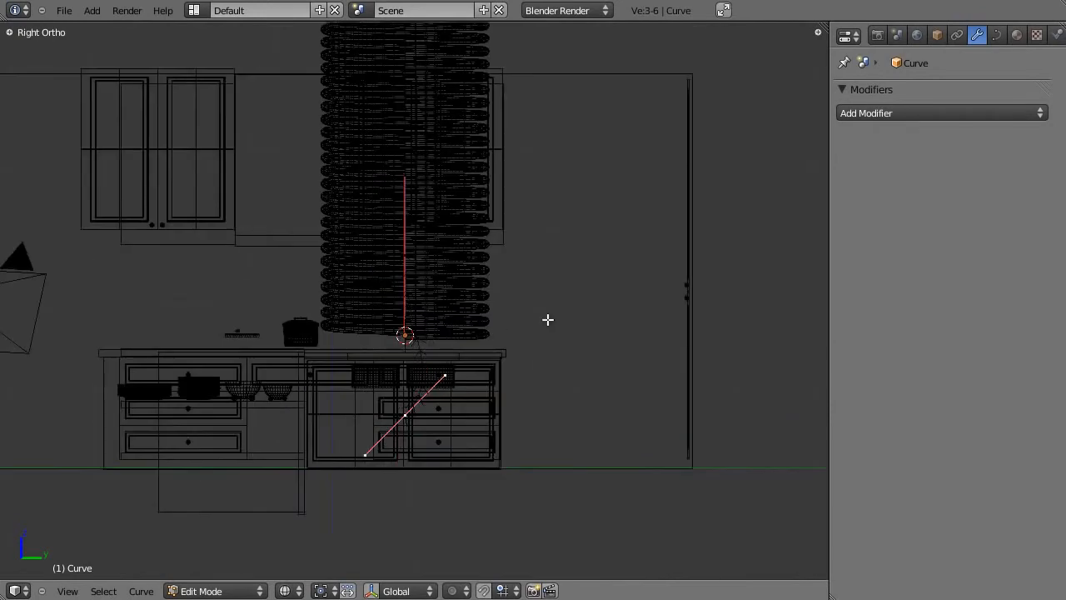
key(r)
click(444, 243)
scroll(430, 267, down, 3)
key(g)
key(z)
click(431, 87)
key(Tab)
scroll(457, 229, down, 3)
key(g)
key(z)
click(483, 267)
Delete the Bezier curve
middle_drag(482, 267, 439, 343)
scroll(439, 343, up, 3)
key(x)
click(440, 344)
Add a Path curve at the 3D cursor and rotate it upright in the front view
key(shift+a)
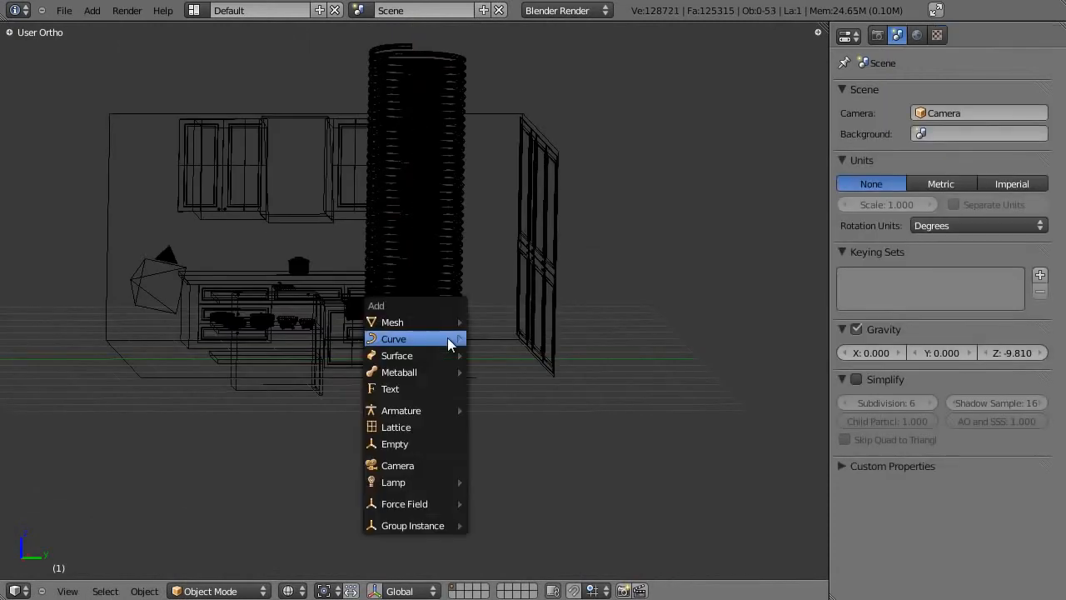
mouse_move(450, 344)
click(503, 390)
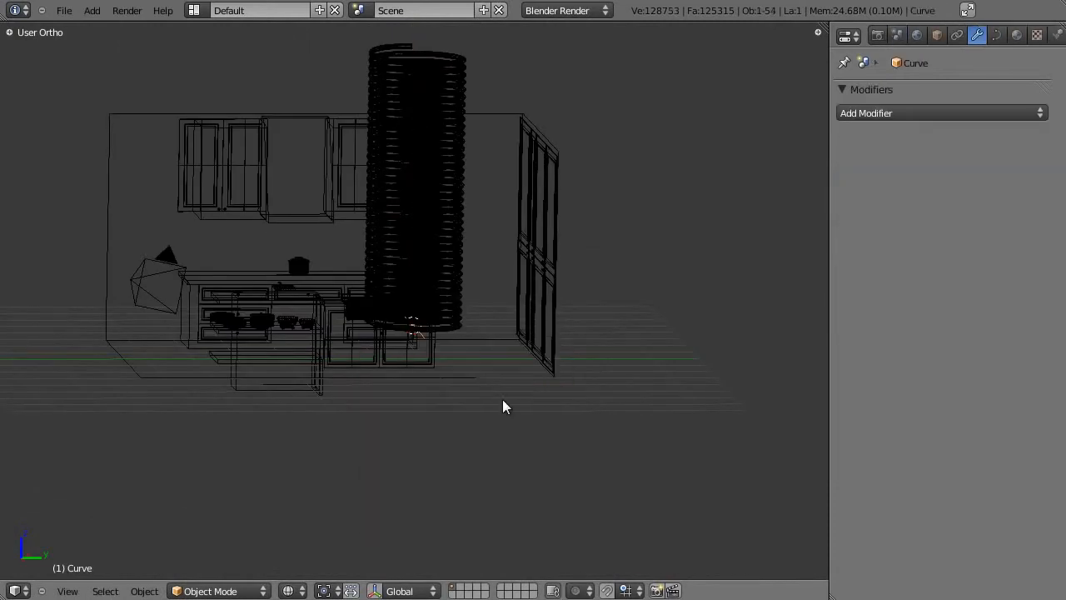
key(KP_1)
scroll(502, 399, up, 3)
key(r)
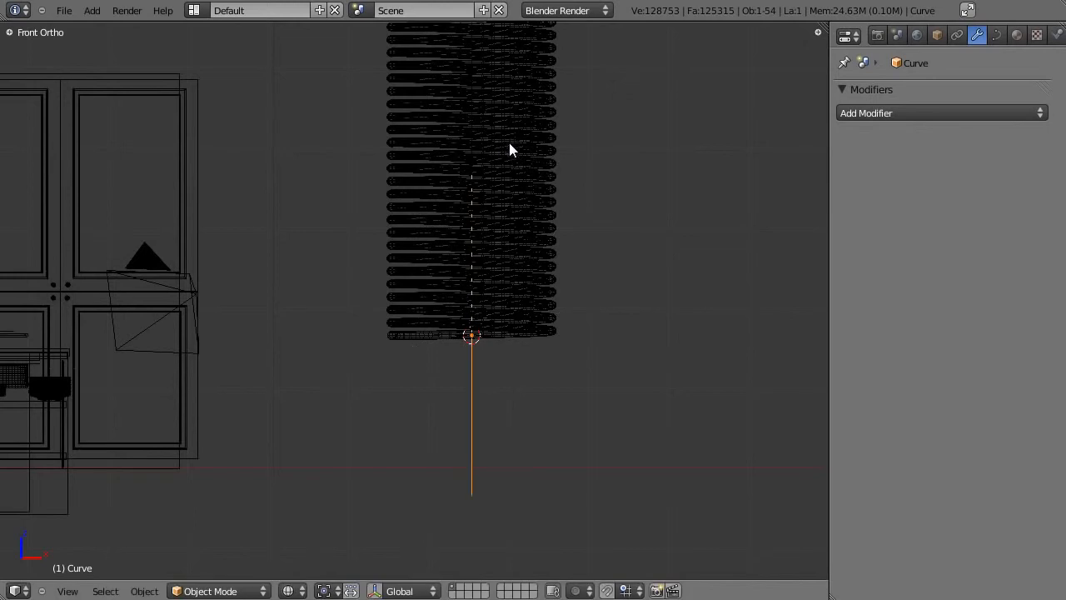
key(Return)
Move the path up along Z inside the coil until its lower end sits at the coil's base
scroll(509, 141, down, 2)
key(g)
key(z)
click(527, 267)
key(Tab)
scroll(537, 302, up, 5)
scroll(503, 268, up, 3)
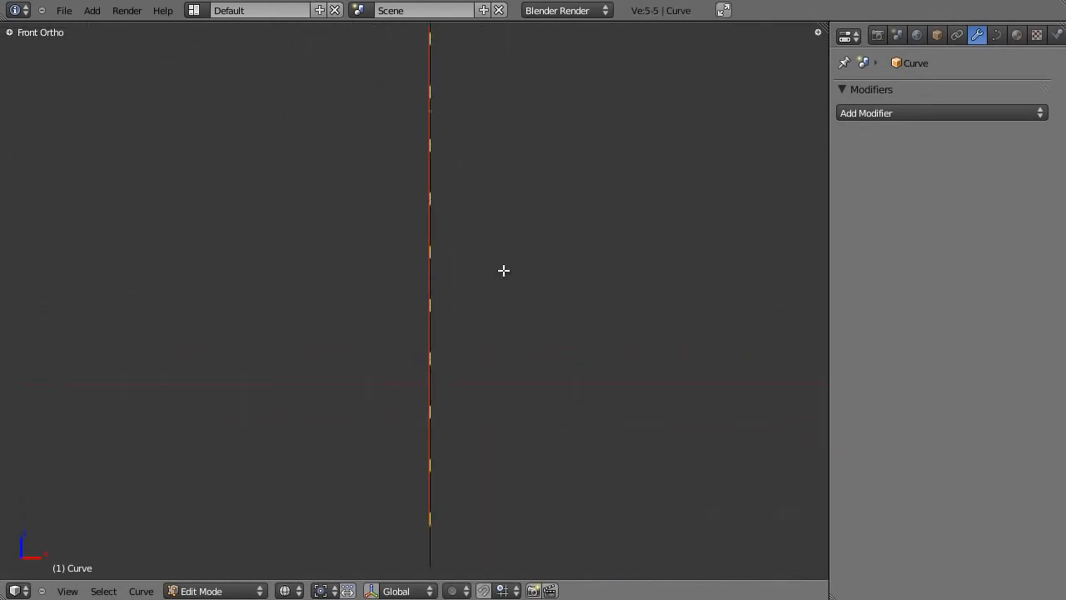
key(Tab)
scroll(496, 304, down, 9)
key(g)
key(z)
click(490, 177)
scroll(486, 218, down, 4)
shift+middle_drag(485, 227, 486, 279)
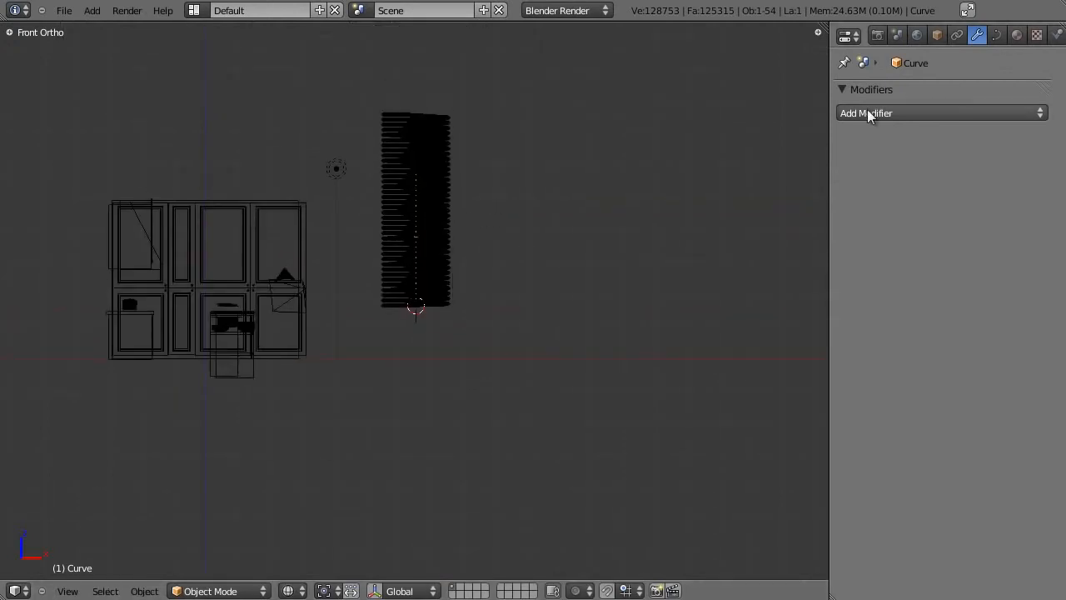
Select the arrayed coil and add a Curve modifier below its Array modifier
right_click(430, 235)
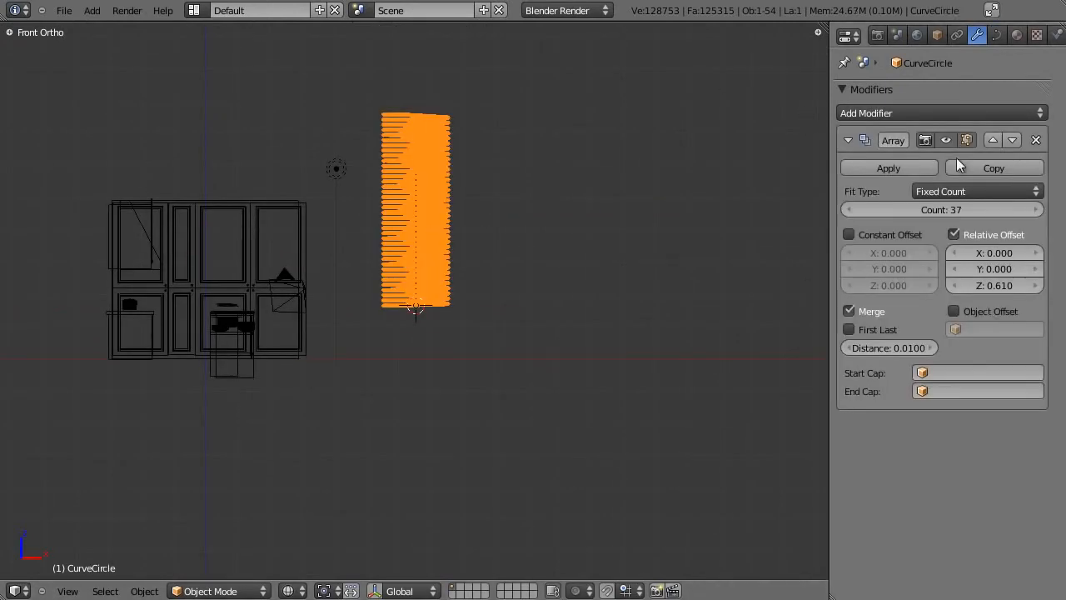
click(897, 113)
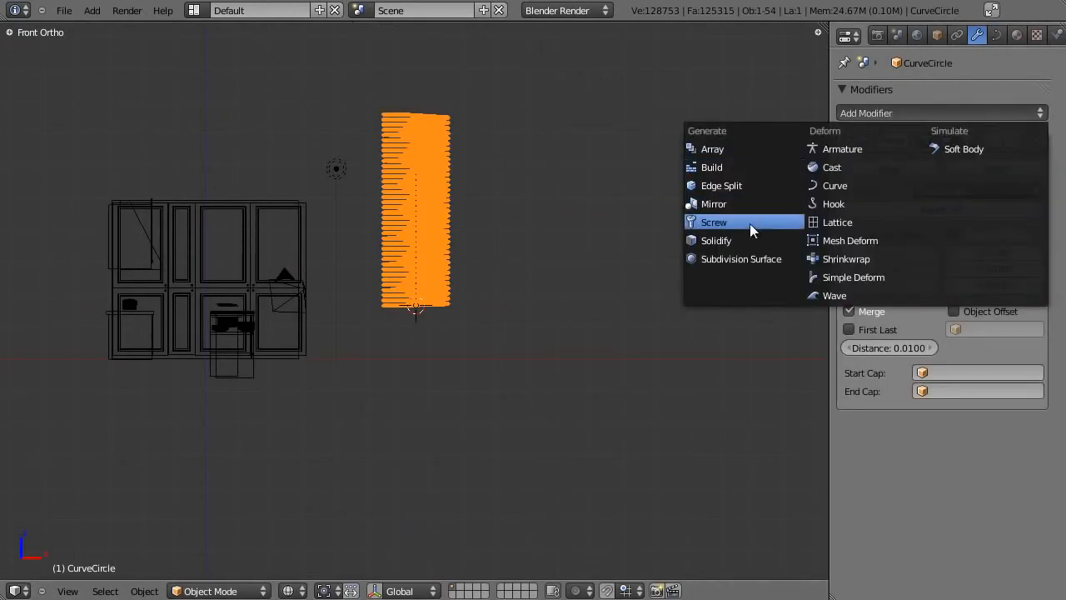
click(833, 185)
click(902, 497)
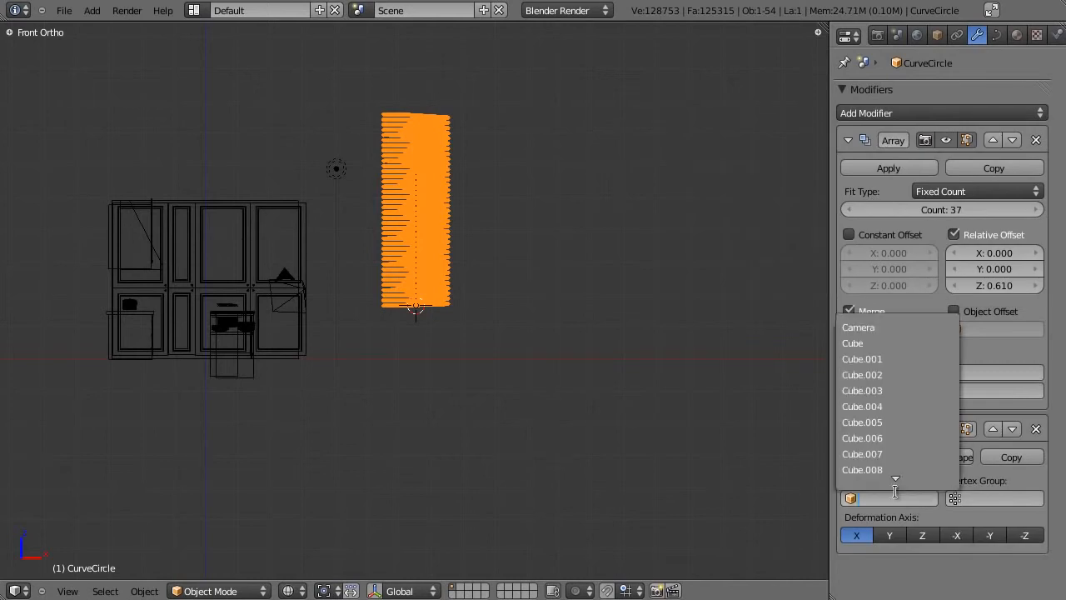
click(419, 315)
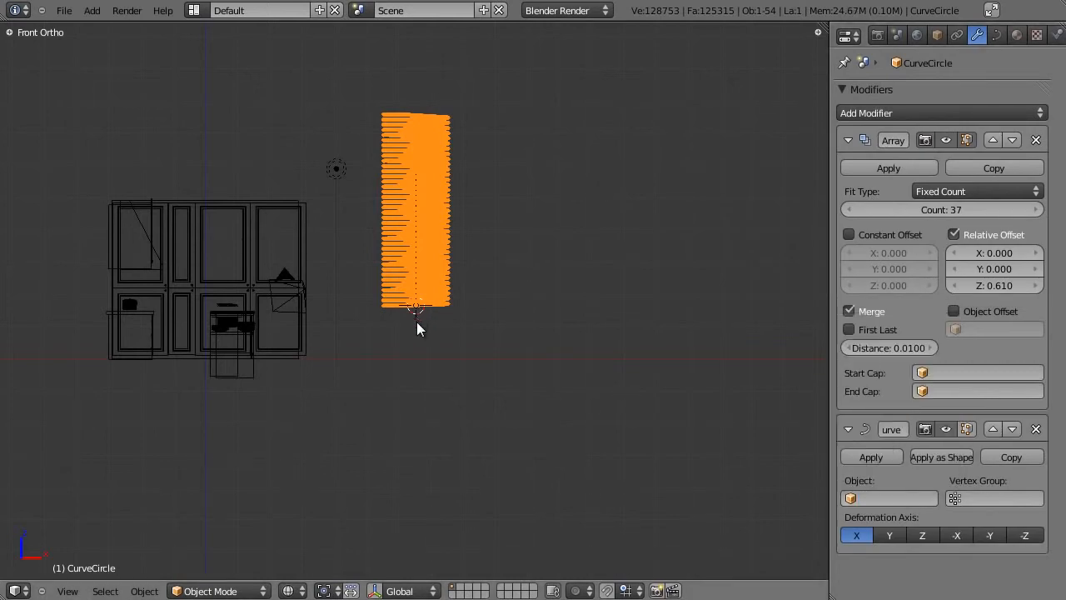
Identify the path inside the coil and set the Curve modifier's object to Curve
scroll(415, 321, up, 3)
key(z)
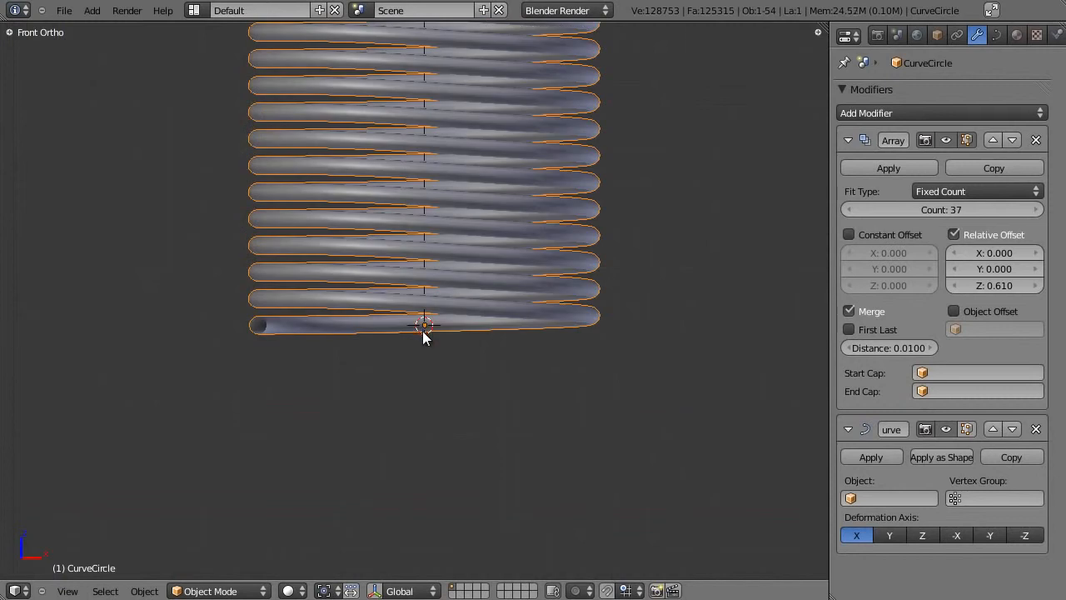
scroll(425, 341, up, 8)
key(z)
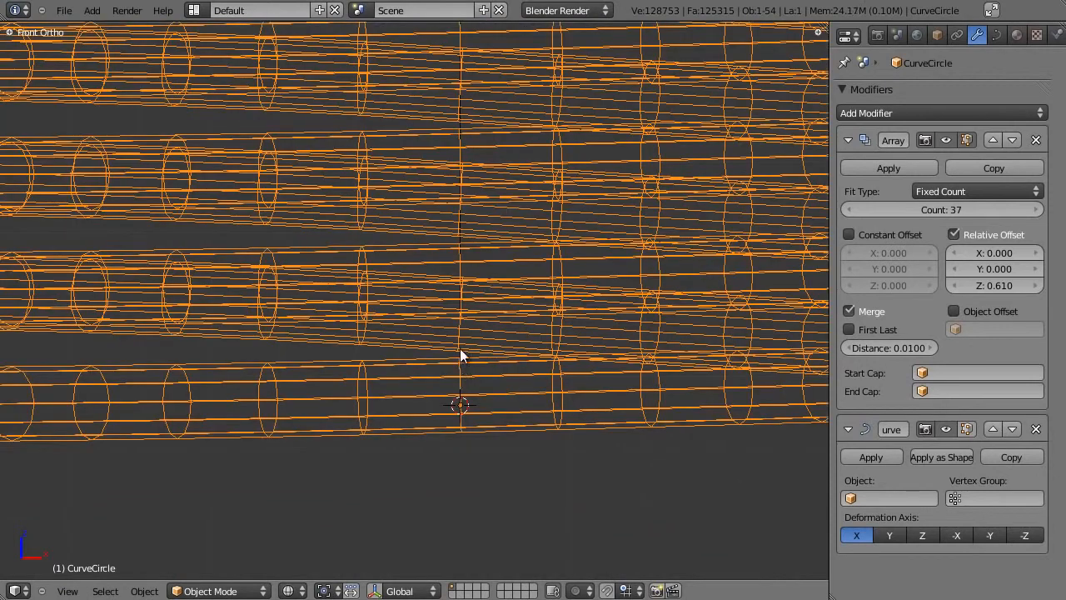
right_click(460, 237)
right_click(375, 253)
click(878, 498)
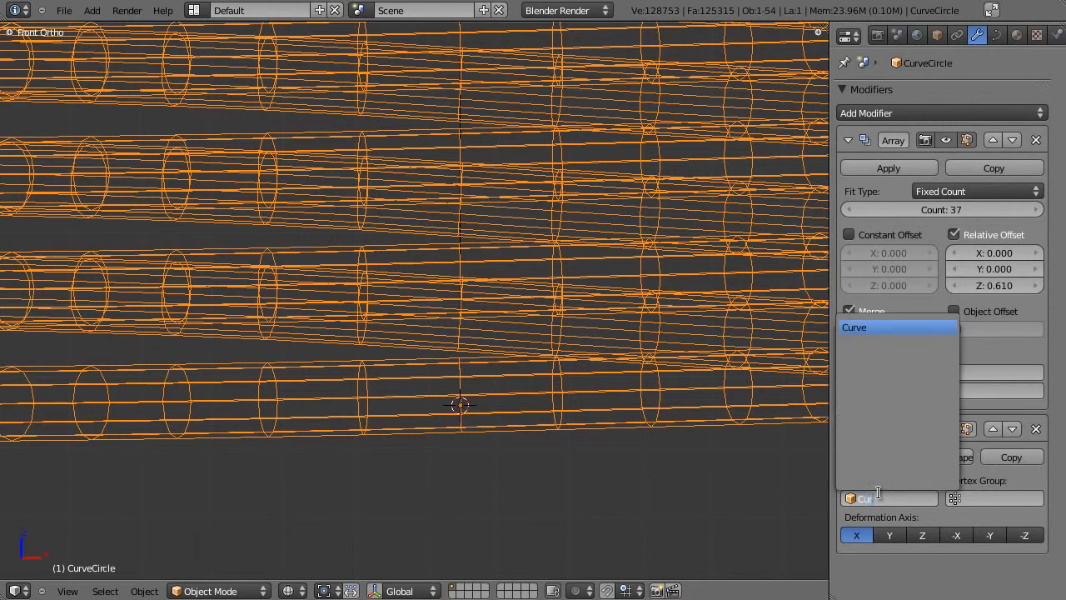
text(Curv)
key(Return)
scroll(559, 346, down, 6)
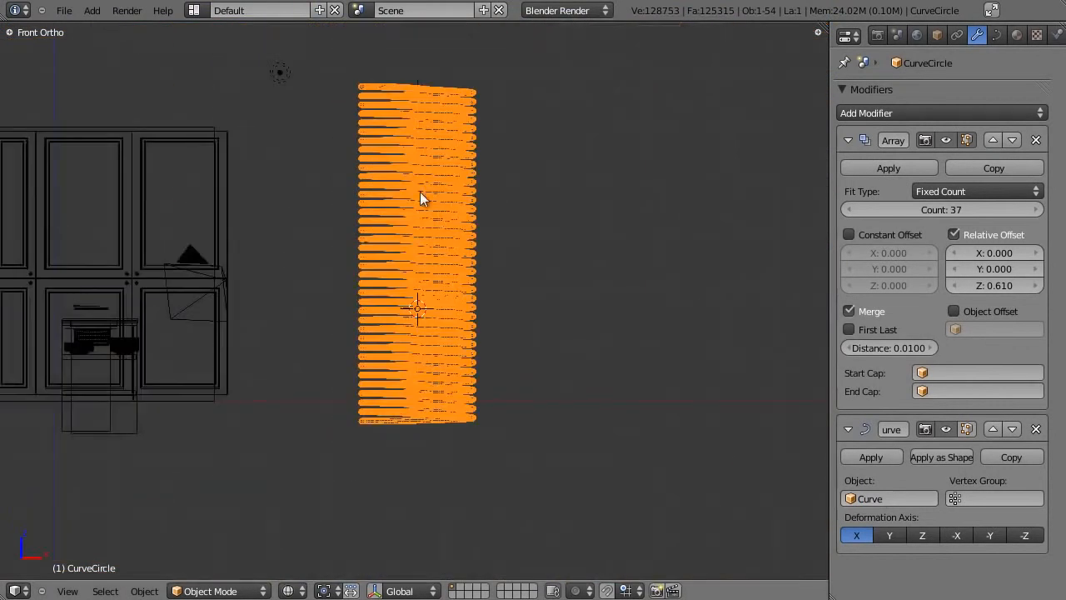
Edit the path and try moving its top control point to test the coil's bending, switching to solid shading
right_click(420, 106)
key(Tab)
key(g)
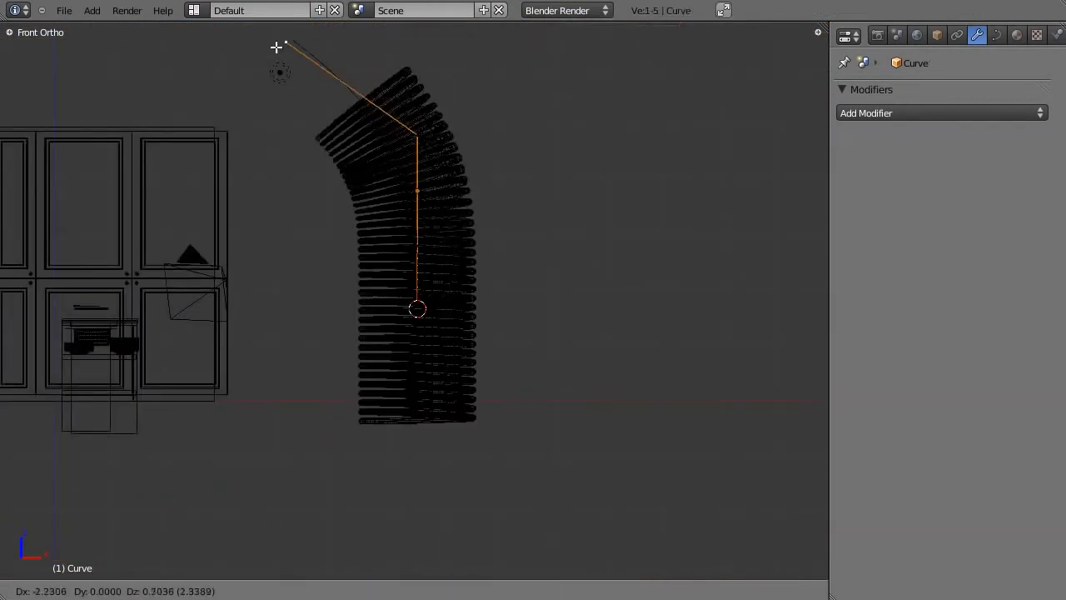
key(z)
right_click(434, 127)
scroll(435, 133, down, 3)
key(z)
key(g)
right_click(435, 174)
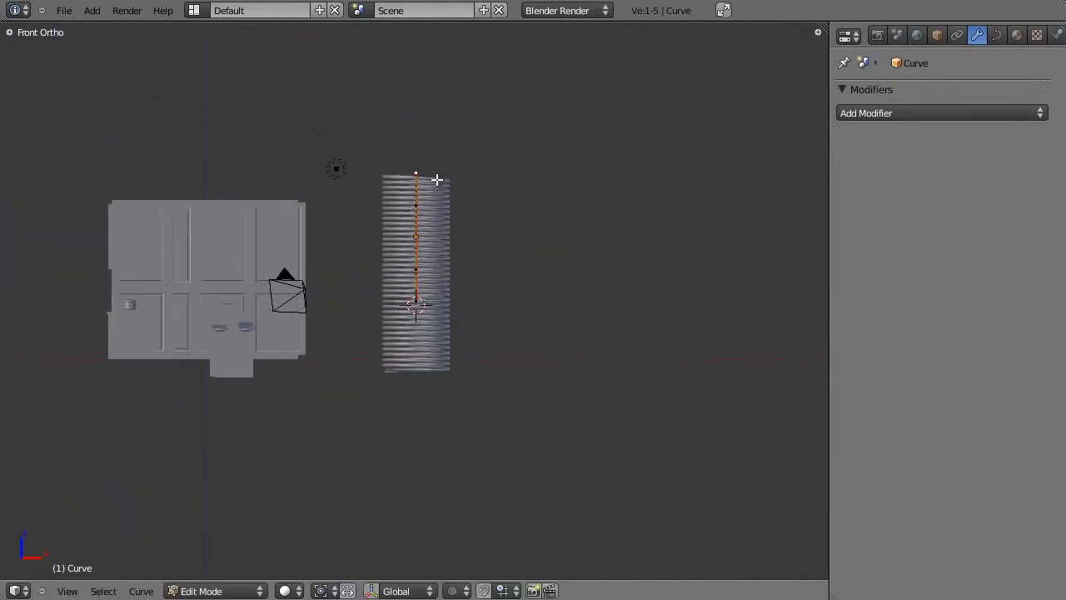
Try shifting the path along Z inside the coil, as a whole object and through its control points
key(Tab)
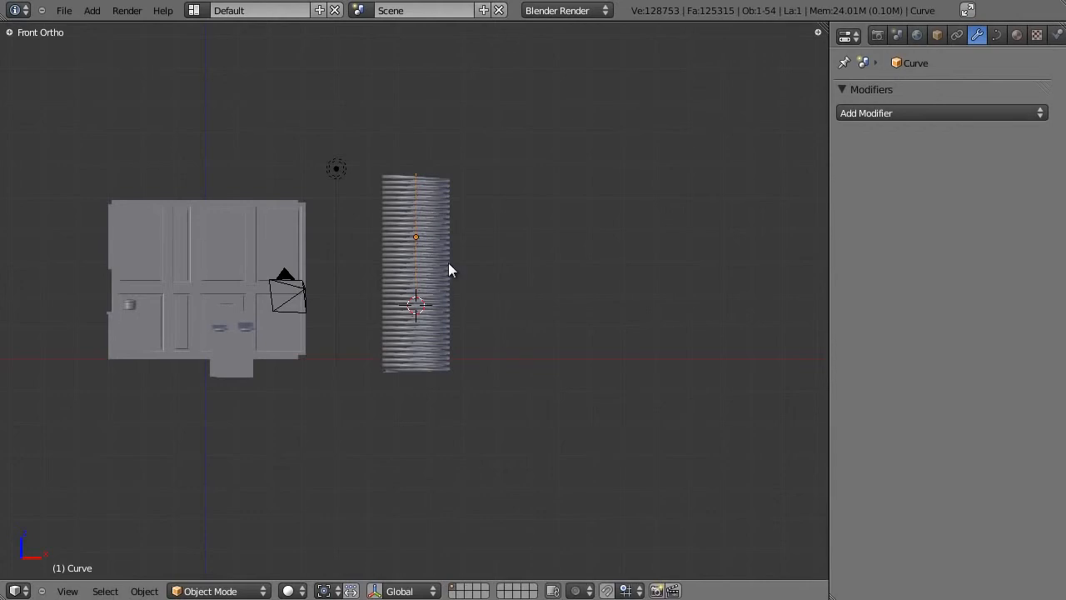
key(g)
key(z)
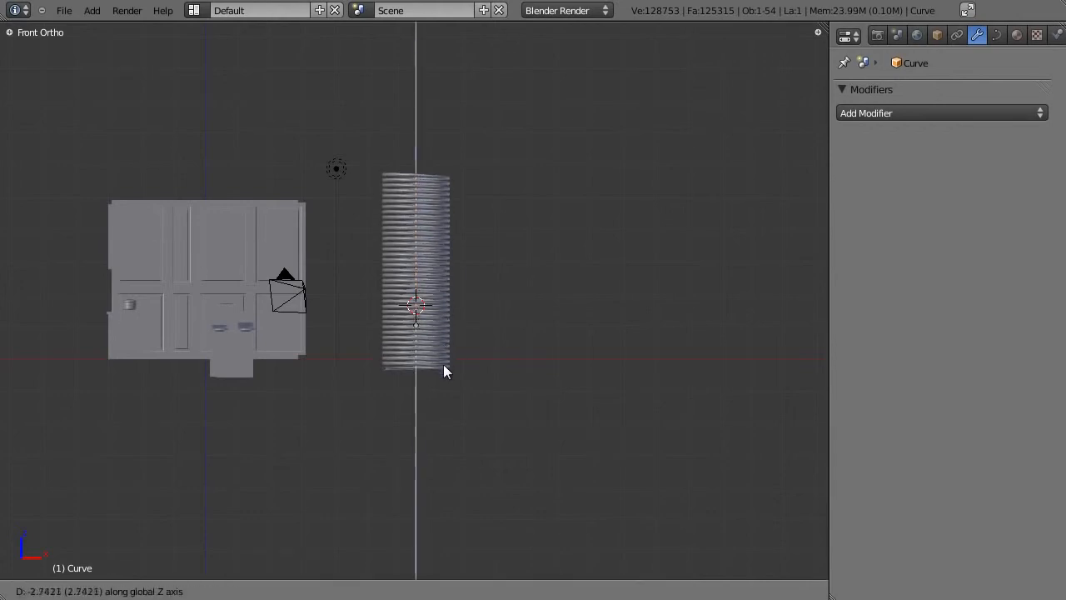
click(442, 460)
scroll(417, 365, up, 3)
key(z)
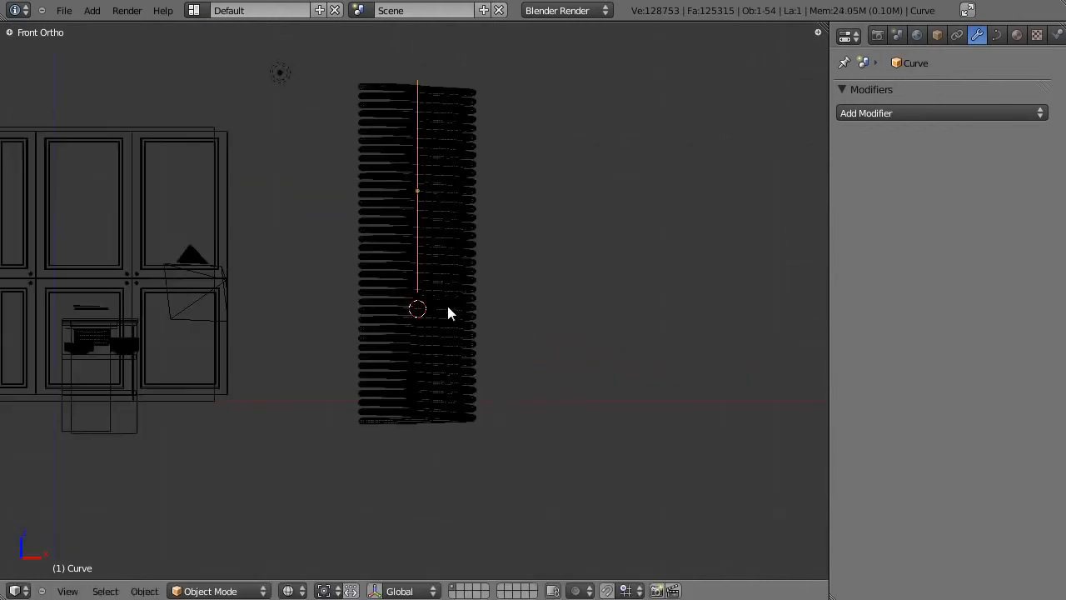
key(Tab)
key(g)
key(z)
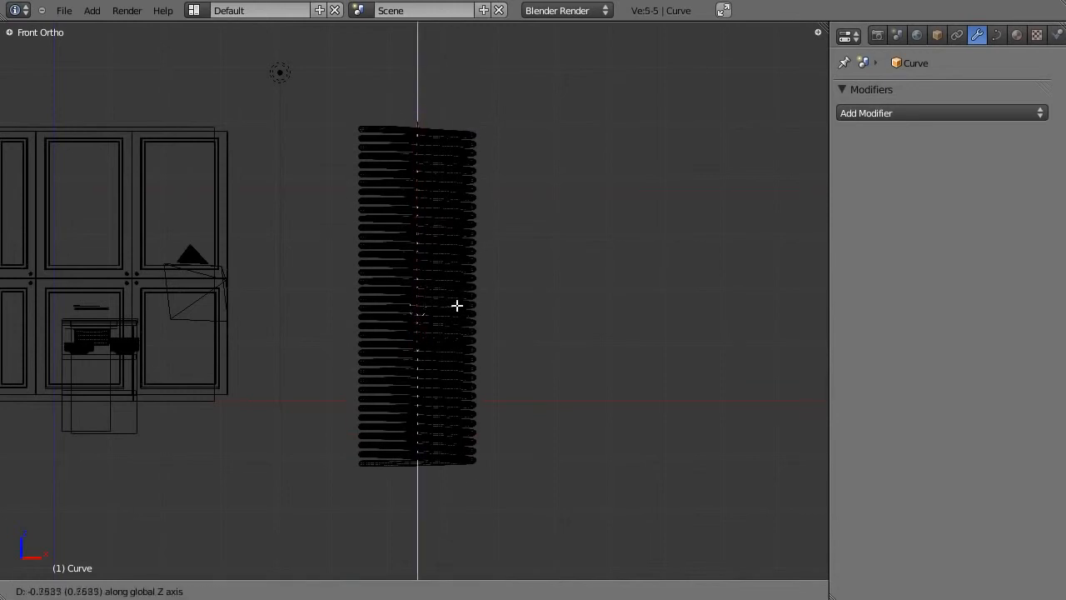
right_click(456, 225)
key(Tab)
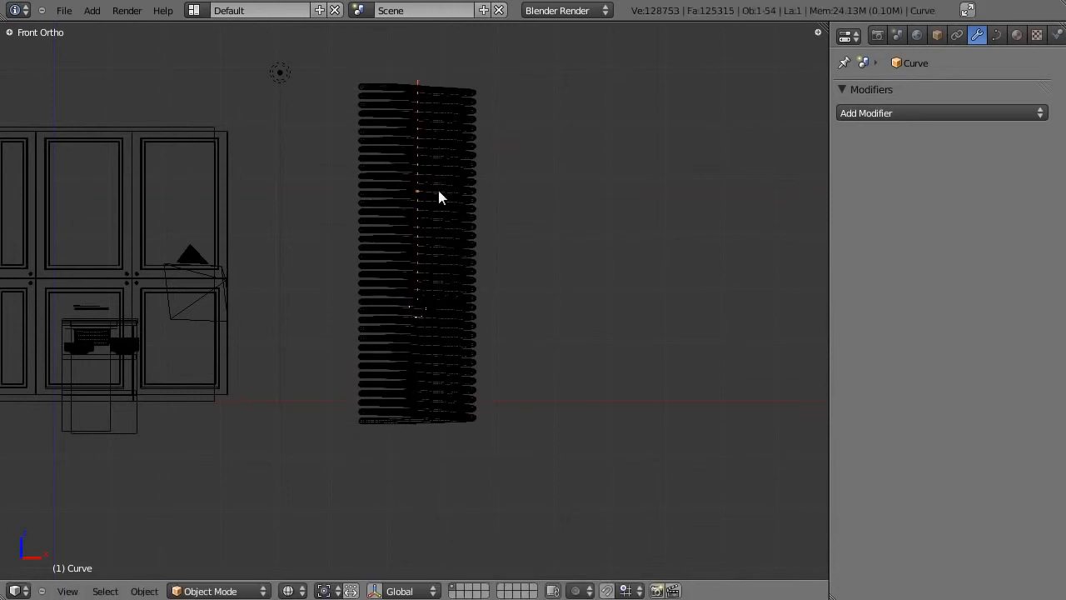
Select the arrayed coil and raise its Array count to 82
key(z)
right_click(423, 98)
right_click(416, 78)
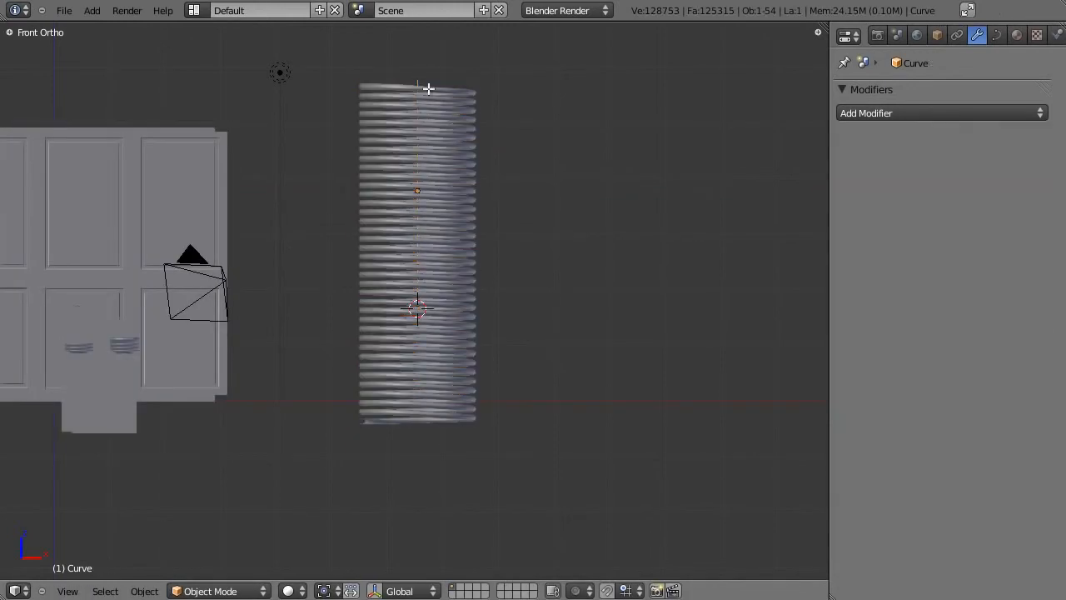
key(Tab)
scroll(445, 162, down, 3)
key(Tab)
right_click(437, 188)
drag(976, 213, 1010, 211)
scroll(544, 187, down, 3)
key(z)
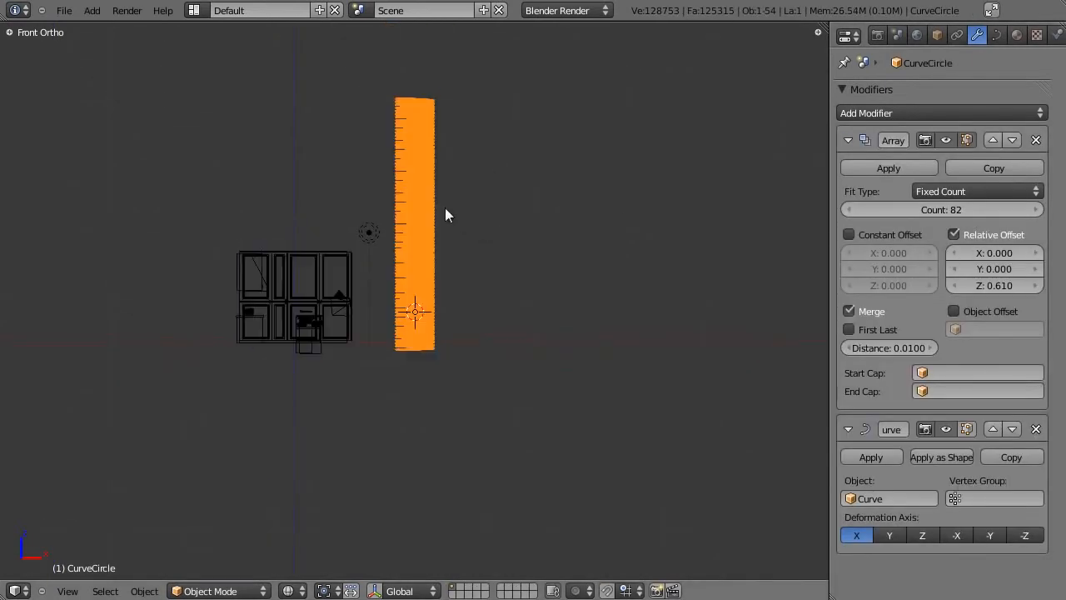
Extend the path from its top control point with four new points that arch over toward the cabinets and back down
right_click(416, 252)
scroll(415, 252, up, 1)
key(z)
right_click(416, 252)
key(z)
right_click(416, 252)
key(z)
key(Tab)
right_click(415, 220)
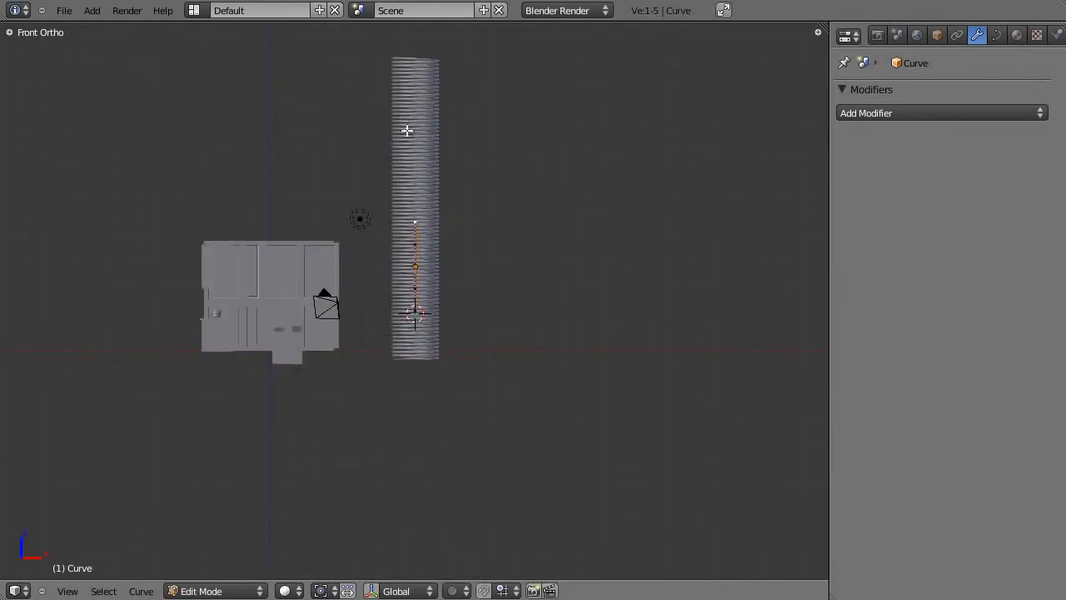
ctrl+click(395, 130)
ctrl+click(332, 129)
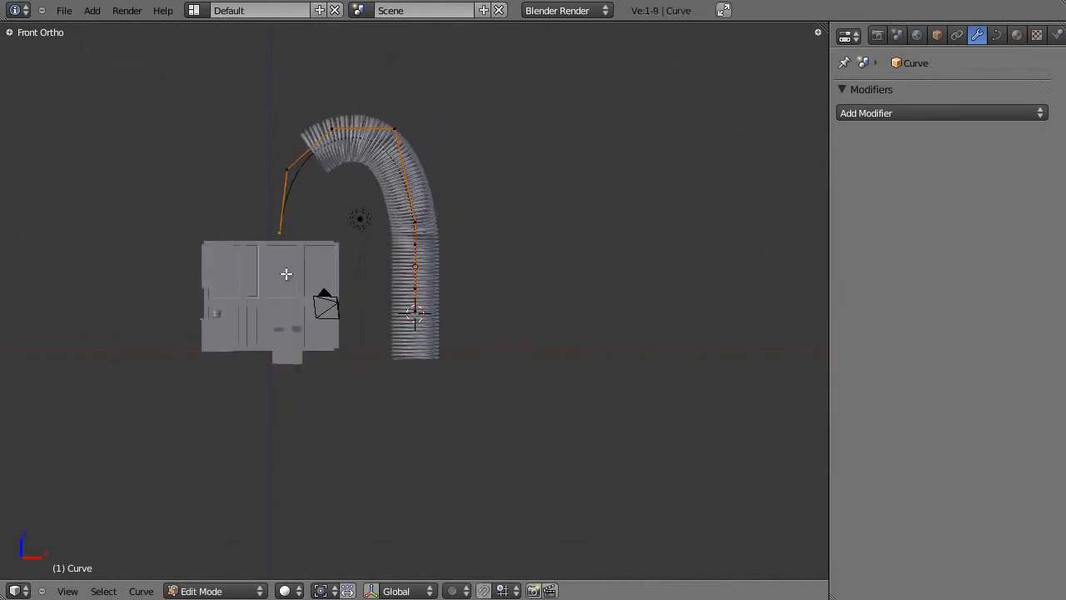
Raise the coil's Array count to 127 so its turns follow the arched path down the far side
scroll(316, 254, up, 1)
key(Tab)
right_click(387, 158)
middle_drag(384, 160, 368, 233)
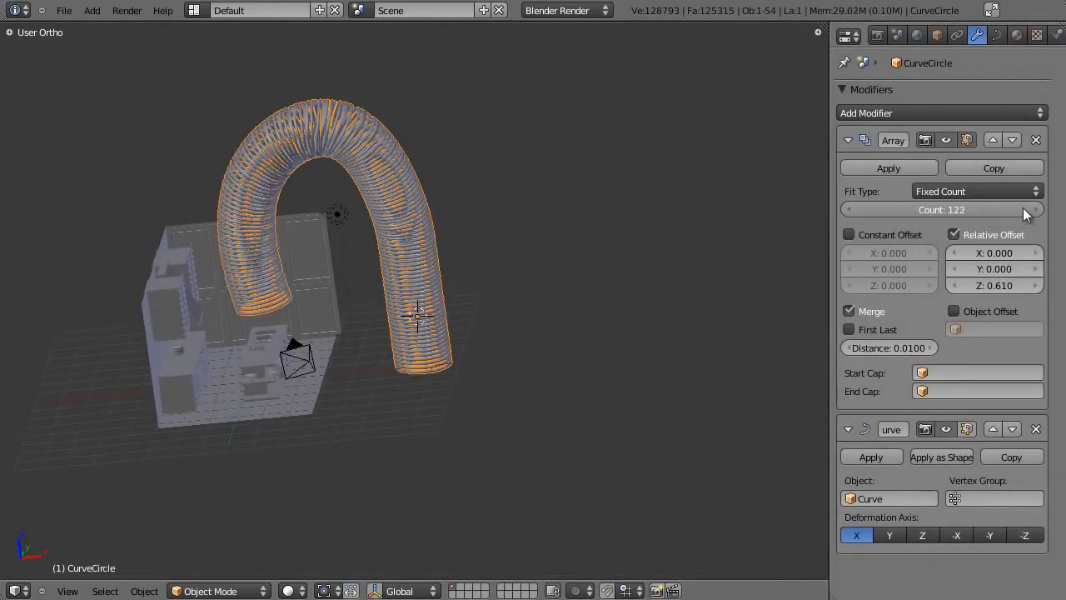
drag(1022, 207, 1031, 207)
scroll(682, 245, up, 7)
key(a)
Try scaling the arched coil by itself, without its path
shift+middle_drag(430, 199, 657, 250)
scroll(657, 250, down, 6)
right_click(640, 279)
key(s)
right_click(547, 330)
key(s)
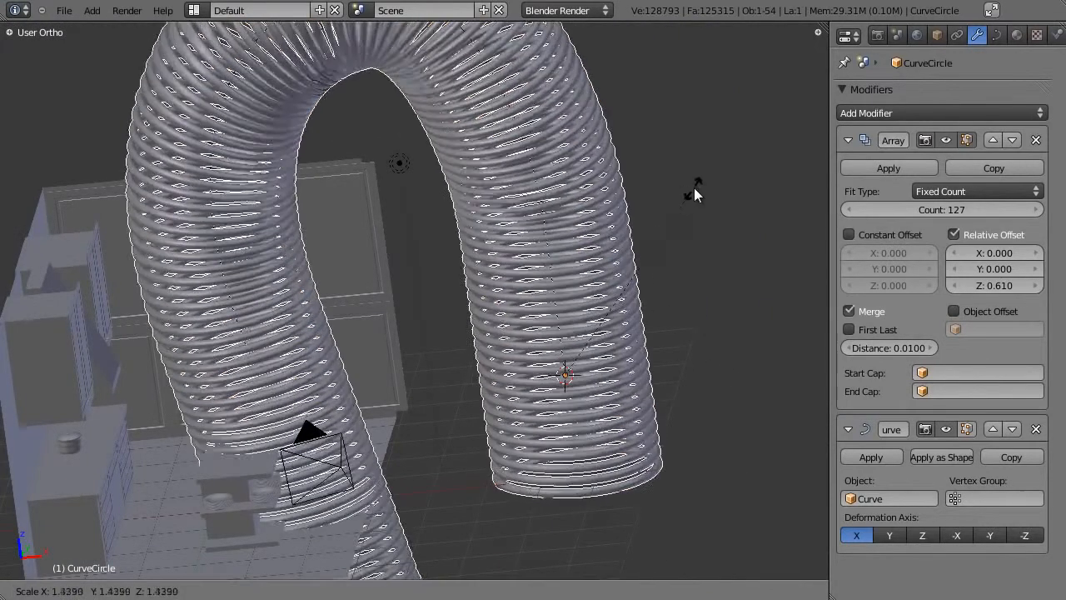
click(585, 245)
Select the coil together with its path and scale both down to about 0.24
right_click(538, 203)
shift+right_click(545, 206)
key(s)
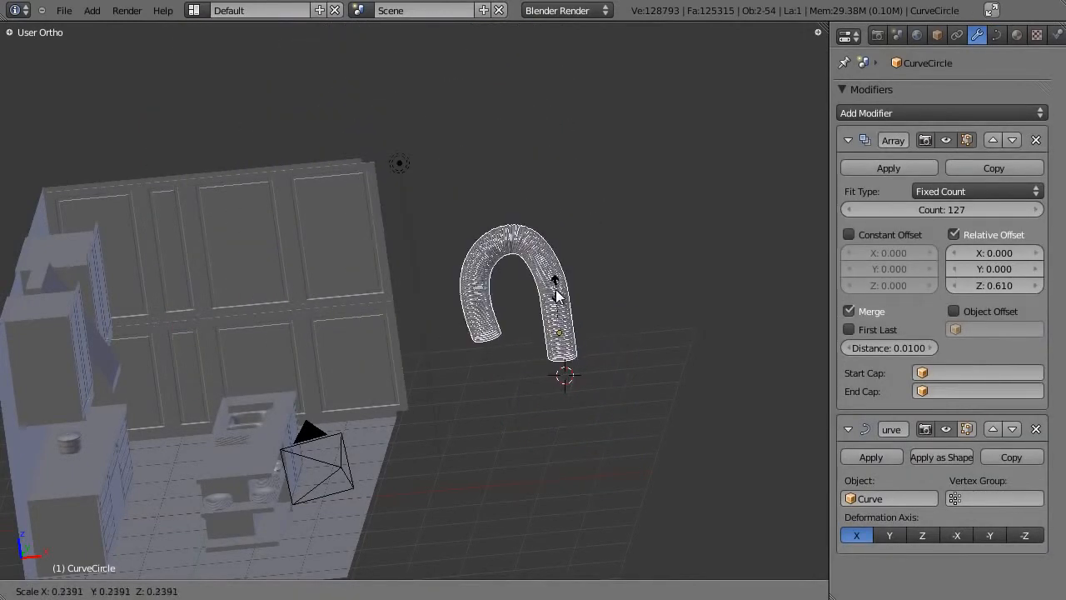
click(557, 294)
Edit the coil's base curve and shift its upper end control point along Z to adjust the gap between turns
scroll(557, 294, up, 2)
shift+middle_drag(585, 335, 320, 352)
scroll(252, 223, up, 9)
key(Tab)
key(KP_Decimal)
middle_drag(426, 281, 488, 293)
scroll(433, 214, down, 2)
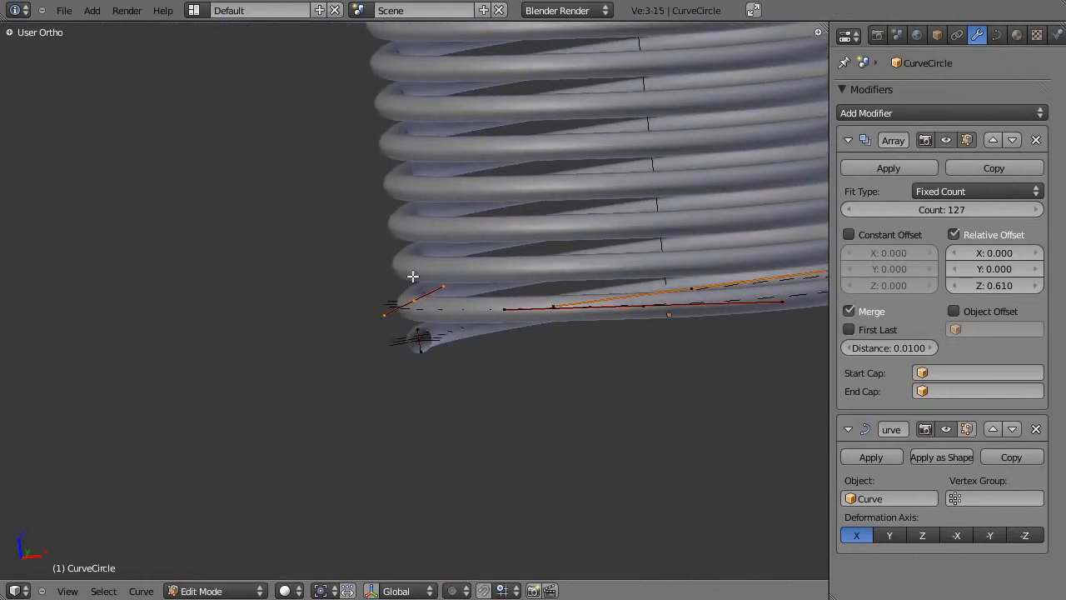
key(KP_1)
scroll(471, 314, down, 1)
key(g)
key(z)
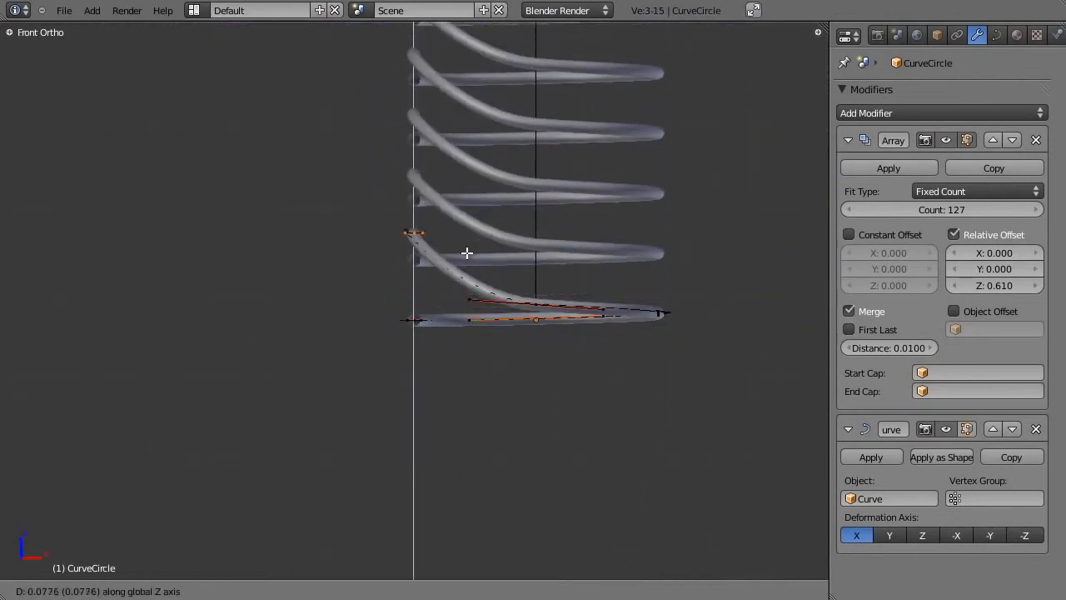
click(484, 247)
scroll(517, 308, up, 3)
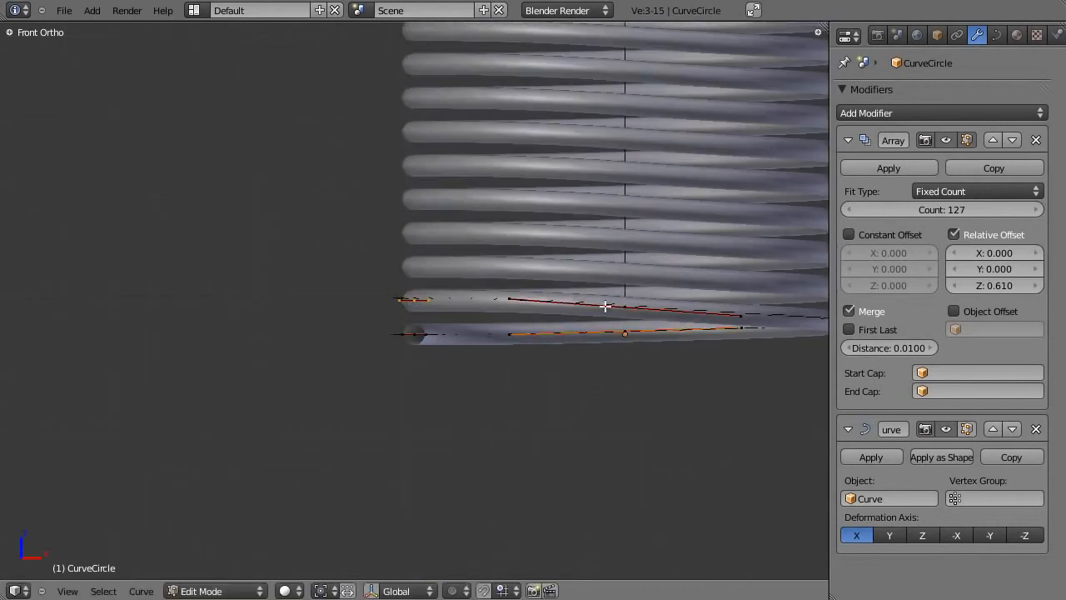
shift+middle_drag(635, 296, 550, 277)
key(Tab)
scroll(494, 314, down, 6)
key(s)
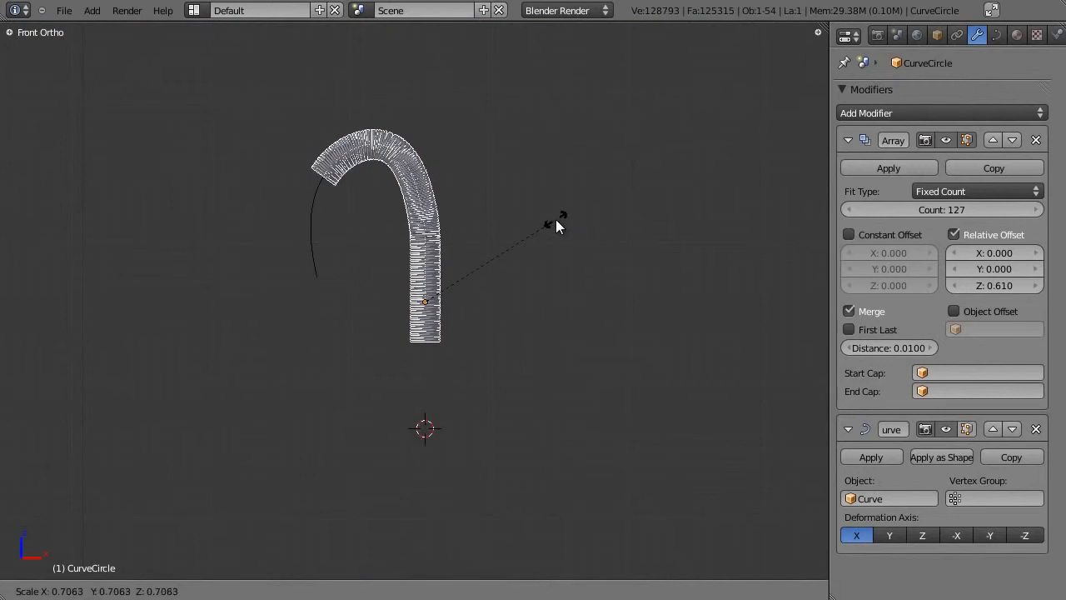
right_click(556, 220)
Scale the coil and its path down further and move them along X toward the kitchen
key(z)
scroll(598, 235, down, 6)
key(s)
click(488, 254)
scroll(488, 255, up, 3)
key(g)
key(x)
click(177, 279)
shift+middle_drag(188, 282, 575, 254)
Move the coil and path along X and down along Z to bring them to the sink countertop
key(g)
key(x)
click(244, 248)
key(g)
key(z)
click(241, 369)
mouse_move(250, 339)
middle_down()
mouse_move(233, 386)
mouse_move(478, 312)
mouse_move(264, 369)
middle_up()
key(z)
Scale the coil and path down to faucet size and nudge them along X behind the sink basins
scroll(478, 312, up, 7)
shift+middle_drag(333, 363, 582, 347)
key(s)
click(522, 343)
key(g)
key(x)
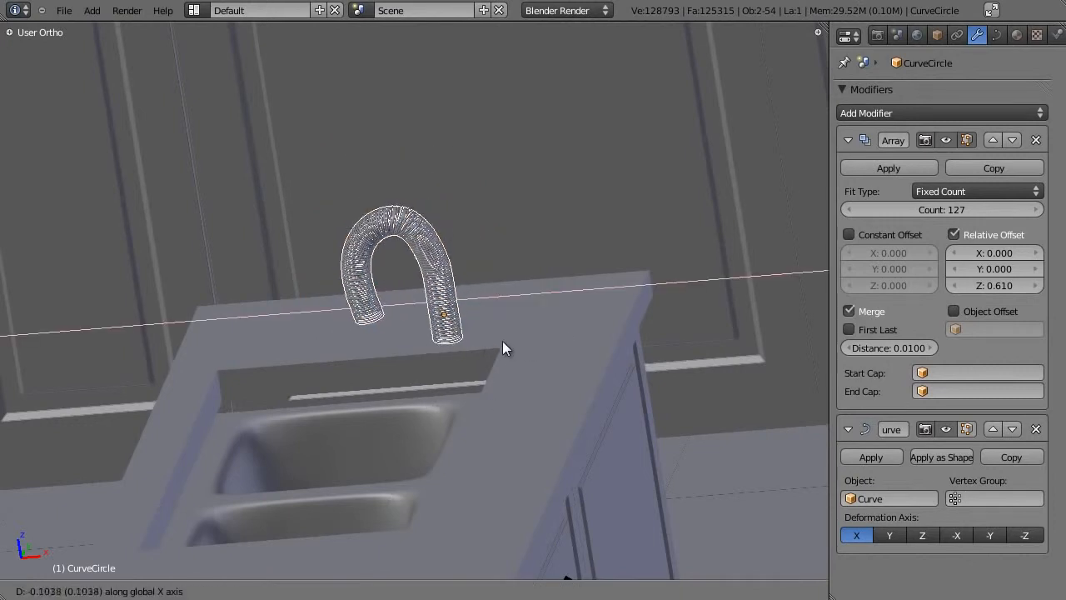
click(500, 348)
Switch to the other Blender window and examine the finished faucet's coil spring, inner hose and pipes from several angles
key(alt+Tab)
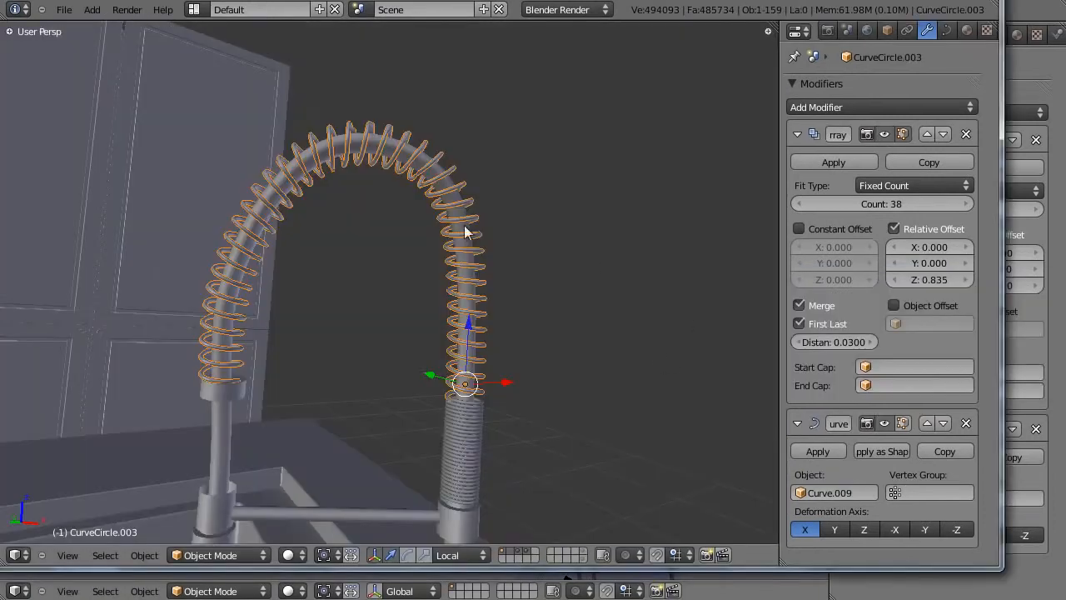
middle_drag(496, 299, 470, 326)
scroll(442, 252, up, 3)
scroll(470, 328, down, 3)
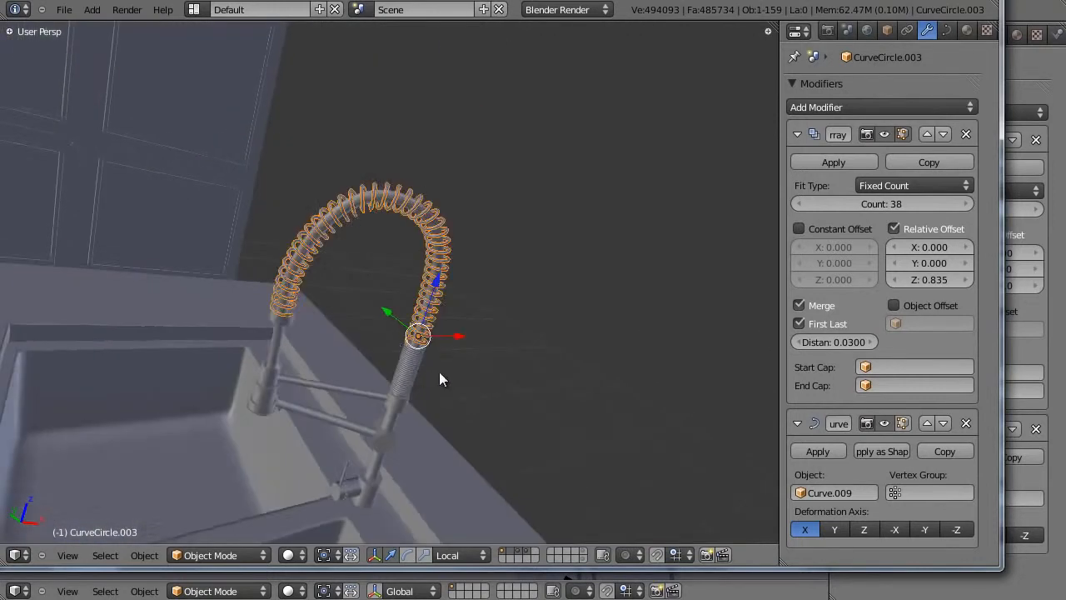
shift+middle_drag(434, 378, 561, 224)
scroll(560, 229, up, 3)
middle_drag(531, 316, 498, 265)
scroll(368, 299, down, 6)
shift+middle_drag(392, 366, 467, 255)
scroll(454, 193, down, 4)
scroll(466, 288, up, 3)
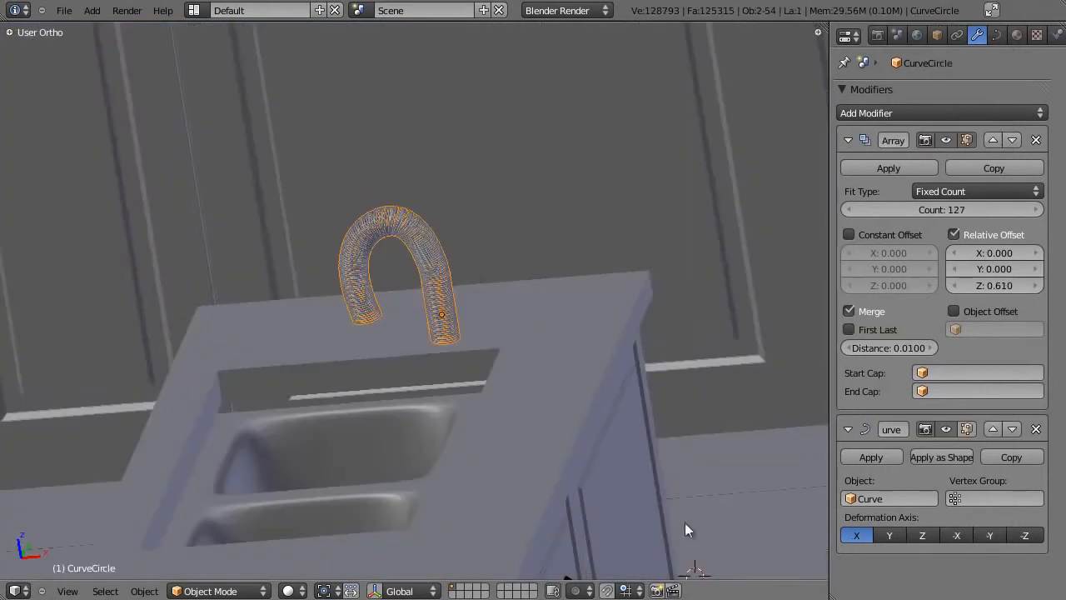
Return to the kitchen scene and add a cube in wireframe top view near the slatted rack on the island
middle_drag(686, 528, 442, 371)
scroll(442, 371, down, 4)
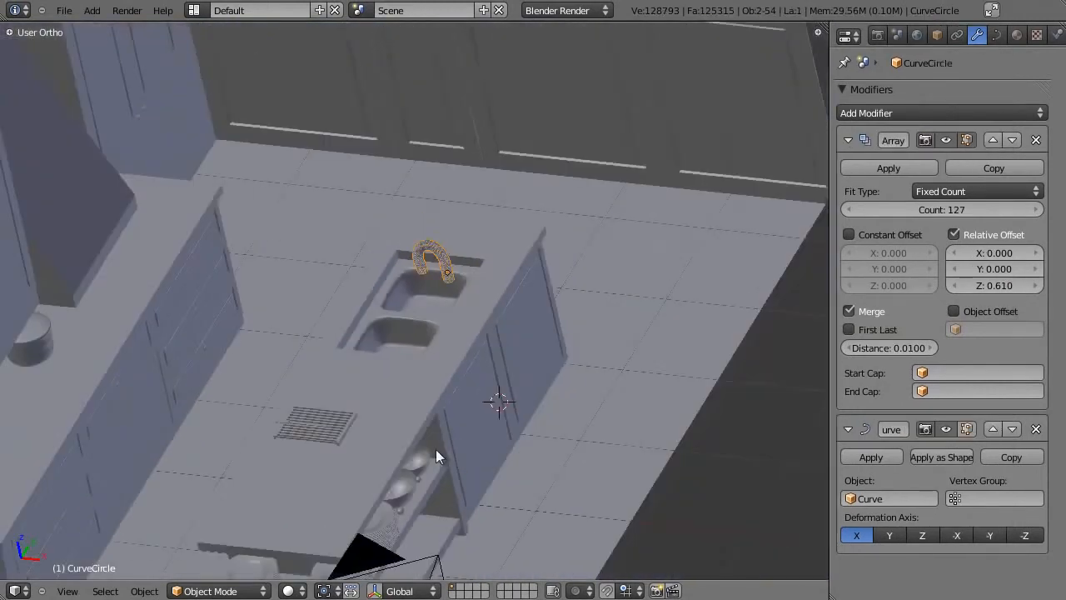
scroll(533, 291, up, 4)
scroll(443, 270, up, 3)
right_click(462, 252)
key(KP_7)
key(z)
key(shift+a)
mouse_move(424, 371)
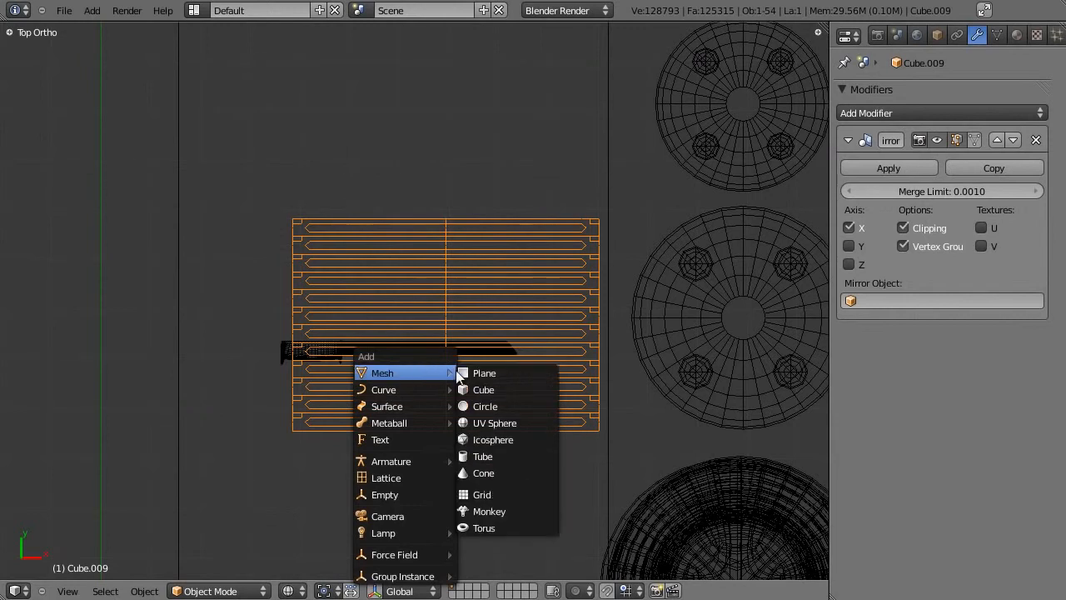
click(488, 388)
Scale the cube down and place it over the edge of the slatted rack, beside the knife handle
scroll(489, 388, down, 5)
key(s)
click(595, 236)
key(g)
click(450, 343)
scroll(450, 343, up, 8)
shift+scroll(463, 348, down, 3)
key(s)
click(473, 364)
scroll(473, 373, up, 5)
shift+middle_drag(469, 385, 564, 266)
Add three evenly spaced loop cuts across the cube's Y direction
key(Tab)
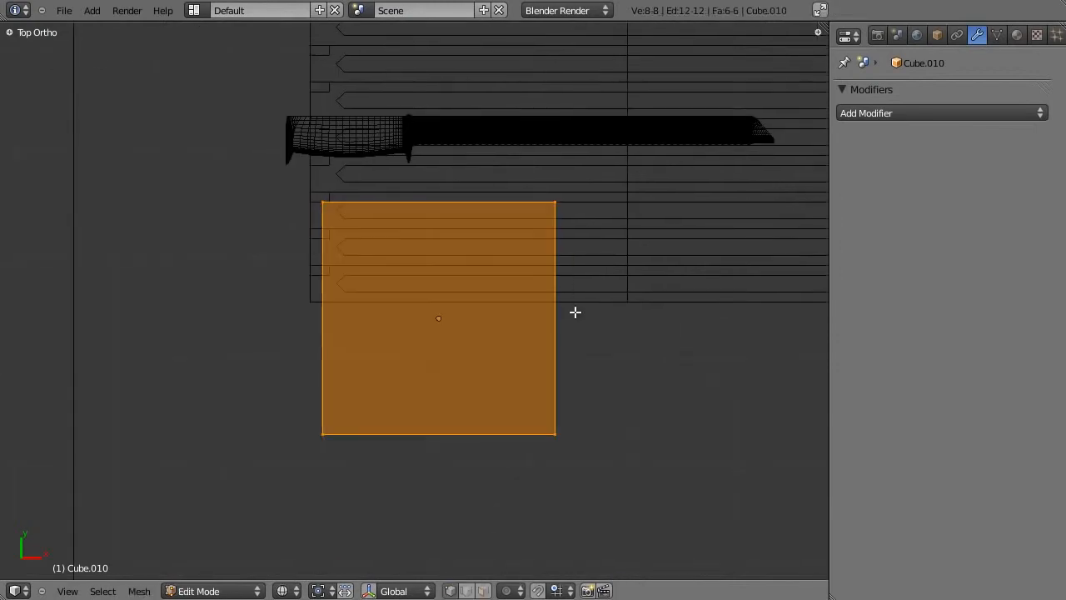
key(ctrl+r)
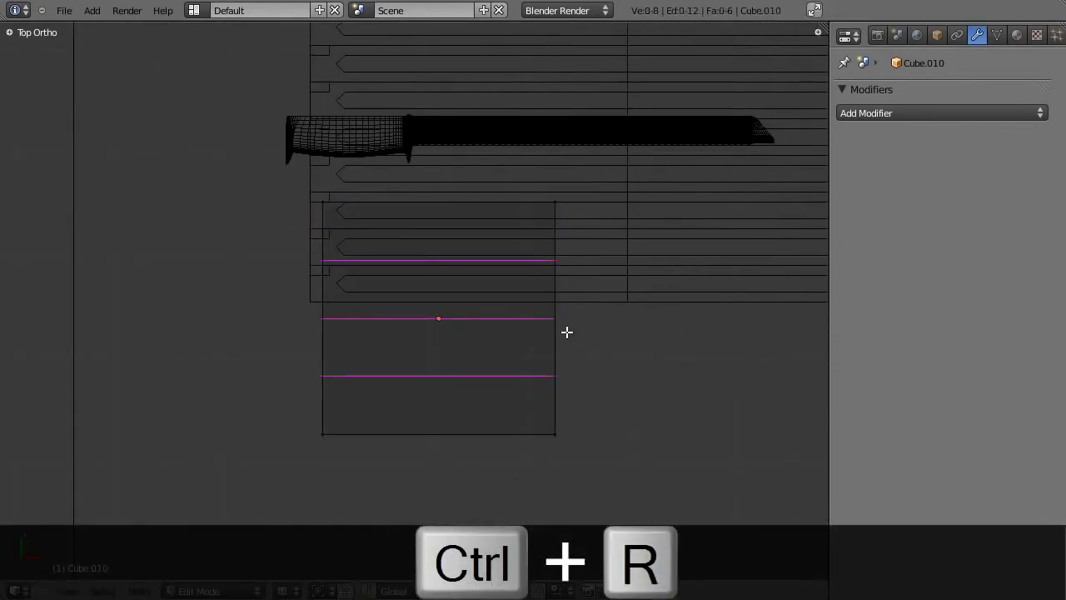
click(566, 336)
key(a)
key(a)
key(a)
key(Tab)
Shrink the cube, stretch it along Y, and add a level 2 Subdivision Surface modifier to round it
key(s)
click(584, 307)
key(s)
key(y)
click(679, 370)
key(s)
click(686, 338)
key(ctrl+2)
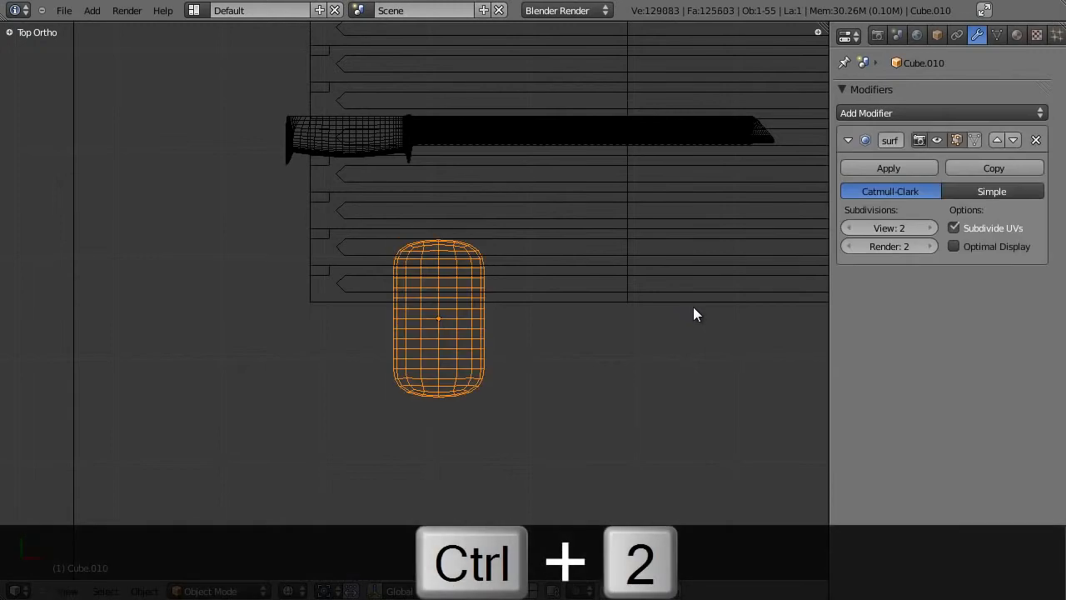
Raise the rounded cube along Z until it rests on the slatted rack
key(z)
mouse_move(643, 291)
middle_down()
mouse_move(594, 357)
mouse_move(597, 322)
mouse_move(569, 393)
mouse_move(459, 369)
middle_up()
key(g)
key(z)
click(465, 239)
scroll(470, 247, up, 5)
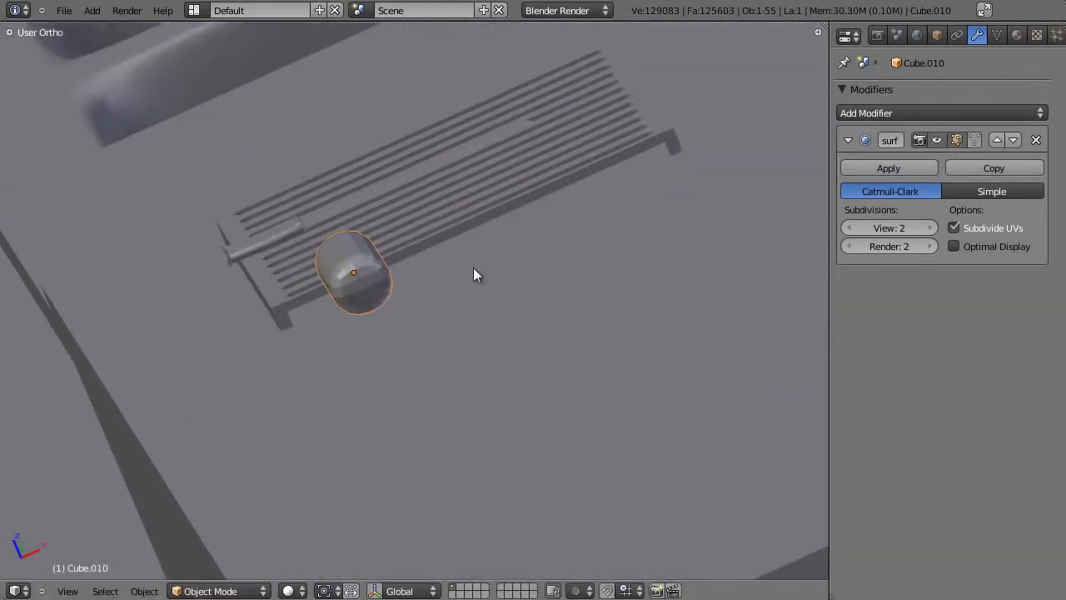
key(KP_3)
key(KP_1)
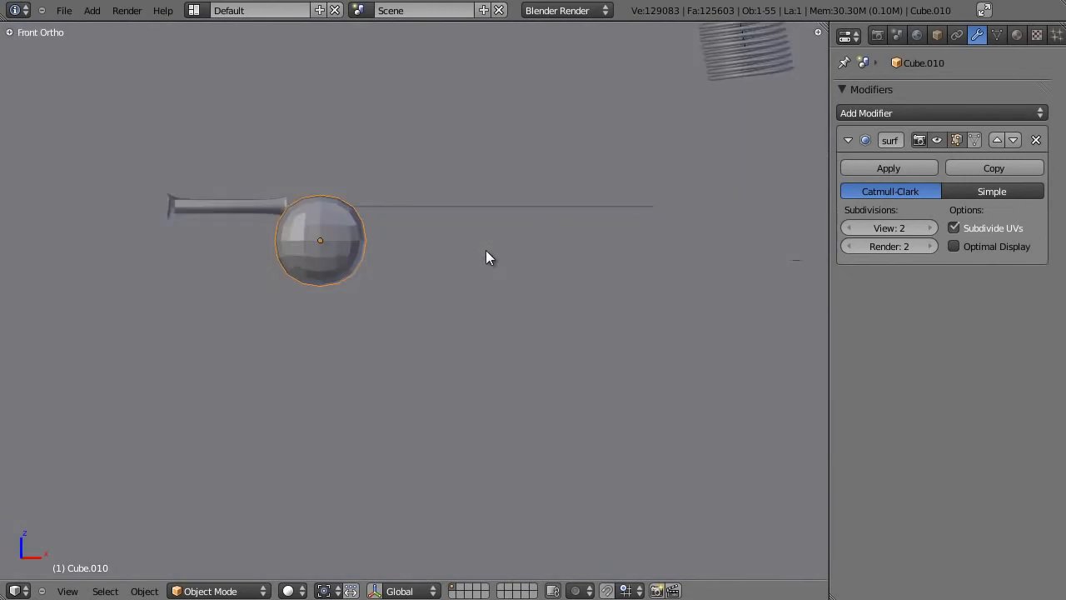
key(z)
key(g)
key(z)
click(515, 233)
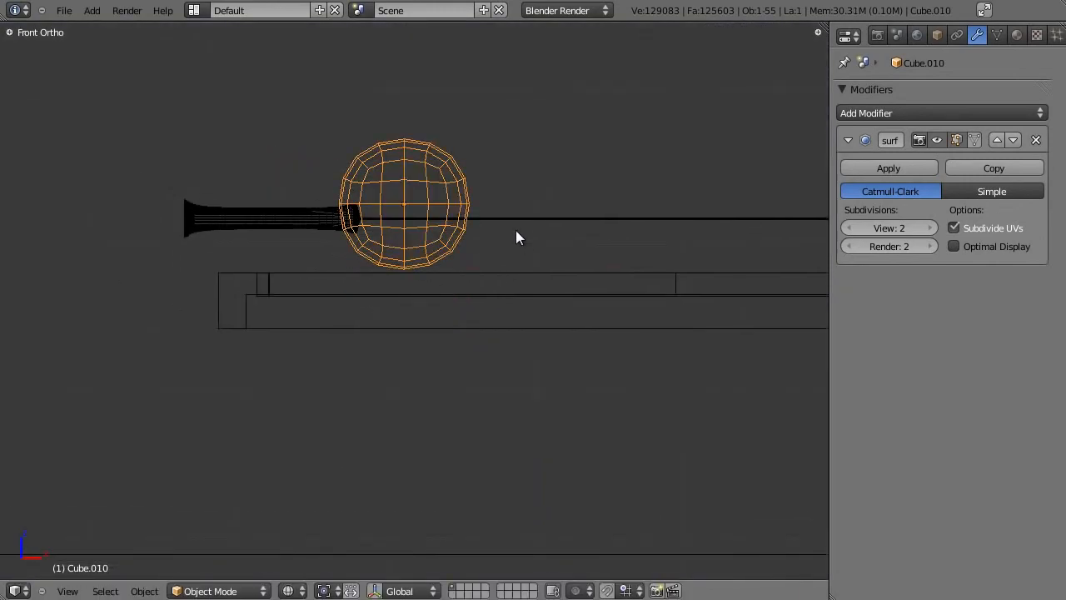
Add three evenly spaced horizontal loop cuts around the rounded cube's height
key(z)
middle_drag(510, 236, 469, 276)
key(Tab)
key(a)
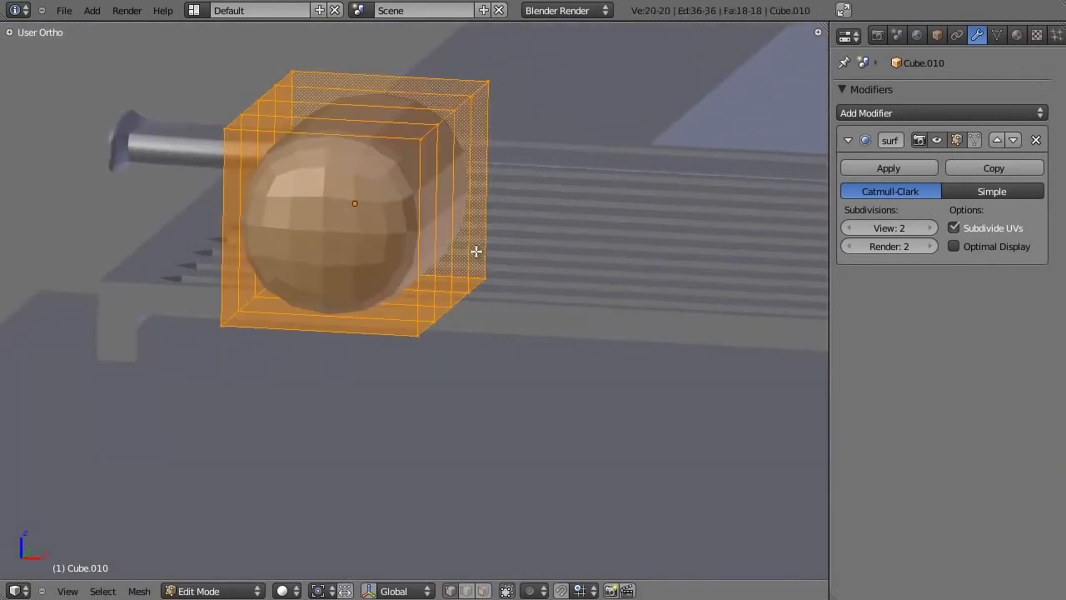
key(a)
key(ctrl+r)
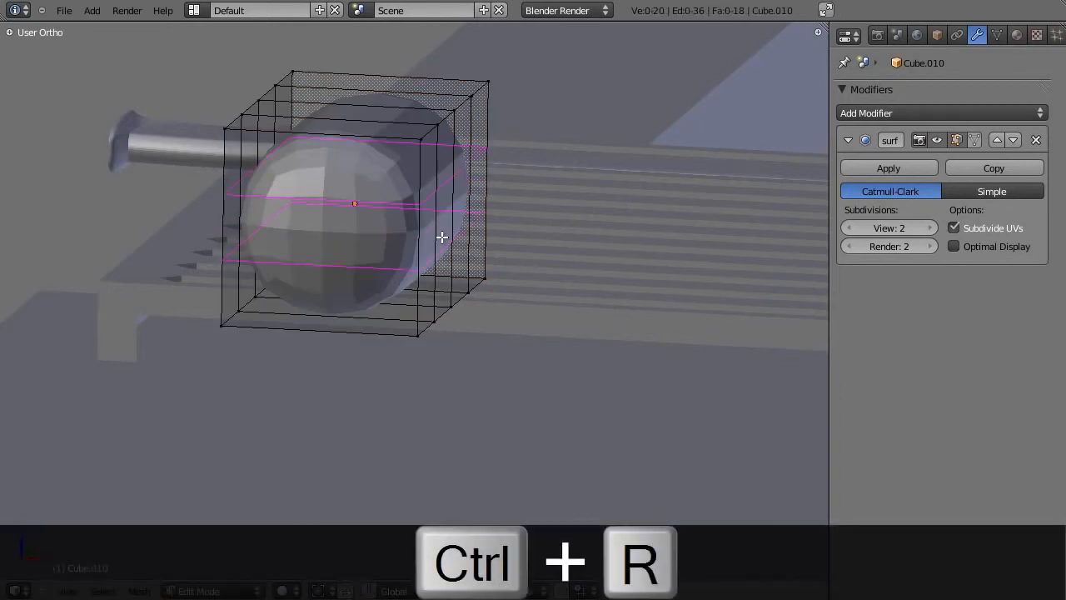
click(442, 238)
middle_drag(445, 236, 419, 226)
key(Tab)
middle_drag(495, 197, 411, 235)
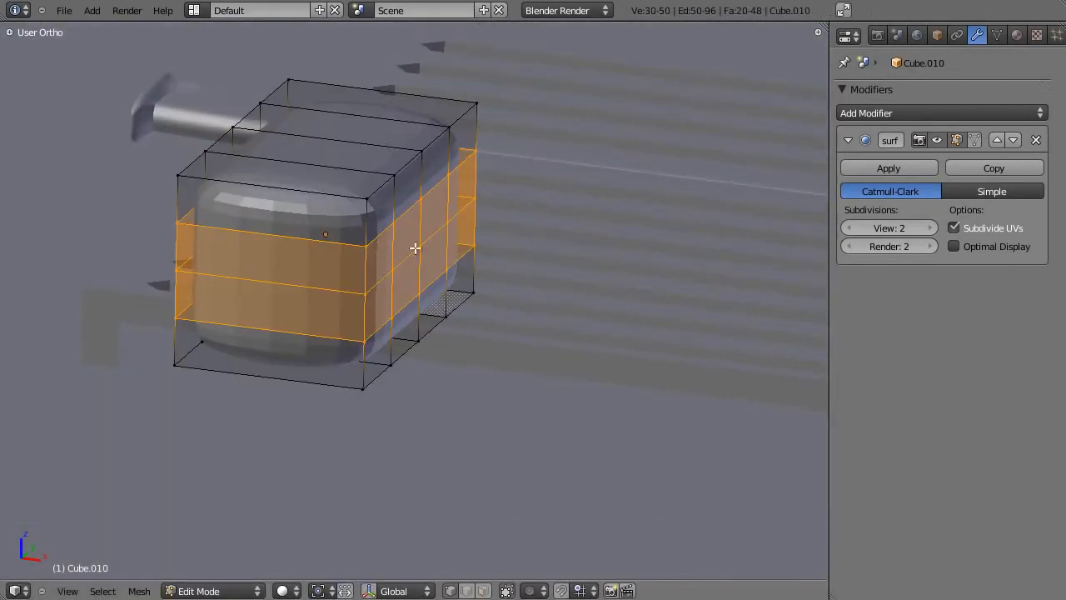
shift+middle_drag(431, 236, 519, 266)
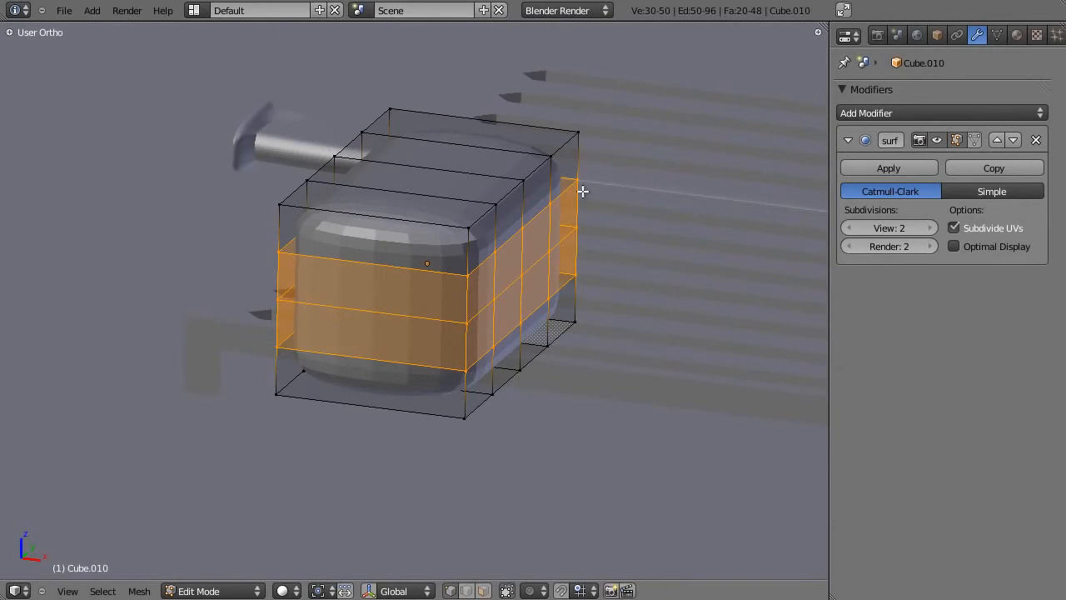
Narrow the rounded cube's top vertices along X so the upper part tapers inward
key(KP_1)
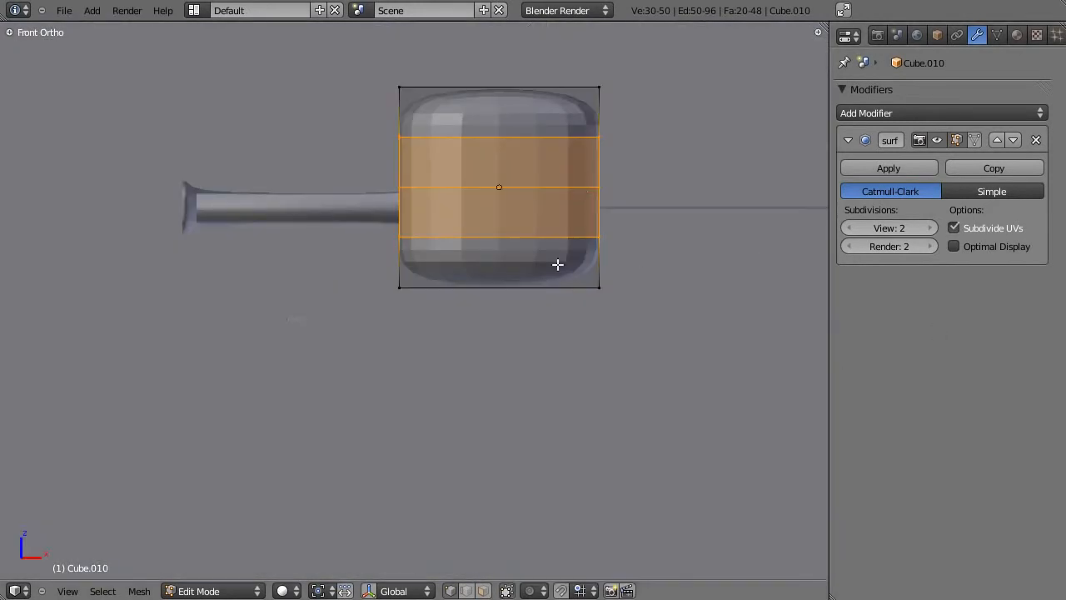
scroll(639, 258, up, 2)
key(a)
key(a)
key(a)
key(z)
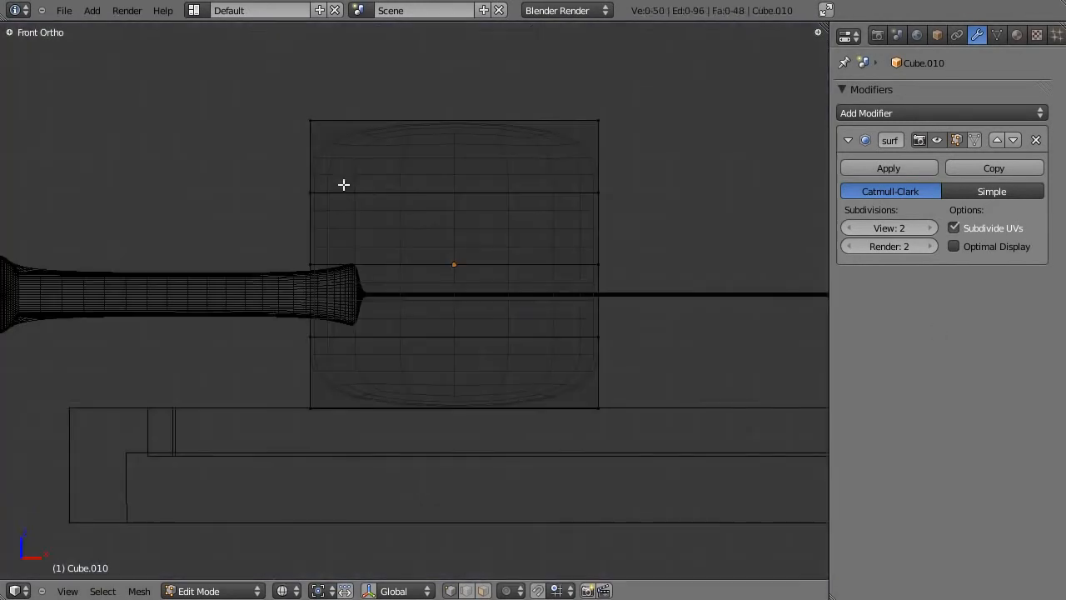
key(s)
key(x)
click(613, 141)
Add three evenly spaced vertical loop cuts across the cube's X width
key(a)
key(a)
key(ctrl+r)
scroll(508, 258, up, 1)
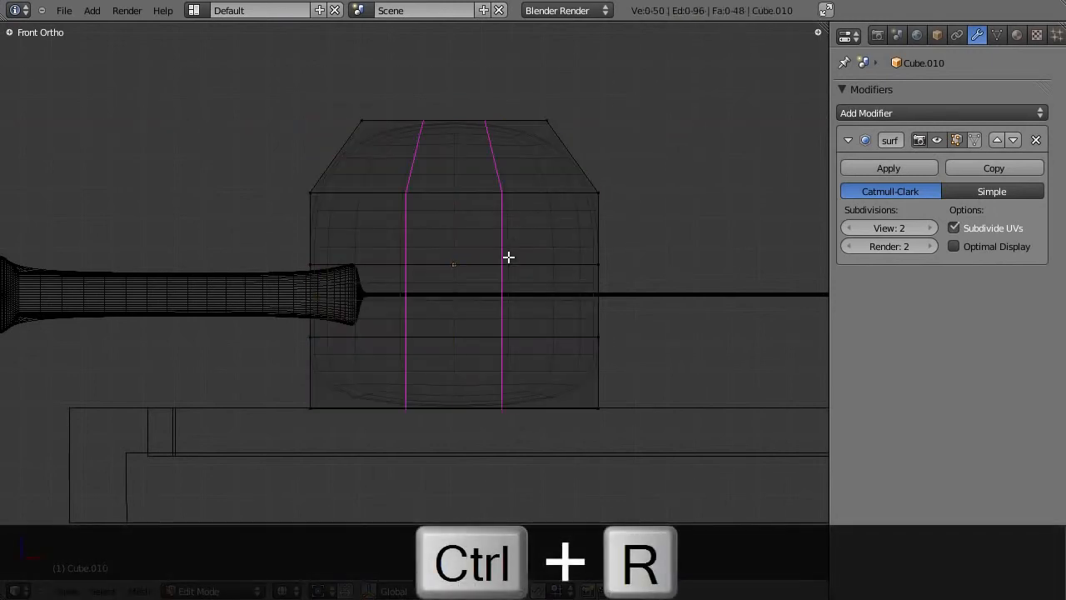
click(508, 258)
key(Tab)
Move the rounded cube along Y on the rack and give it smooth shading
mouse_move(531, 199)
middle_down()
mouse_move(398, 312)
mouse_move(508, 286)
middle_up()
key(z)
scroll(528, 235, down, 2)
key(g)
key(y)
click(672, 199)
key(t)
click(83, 286)
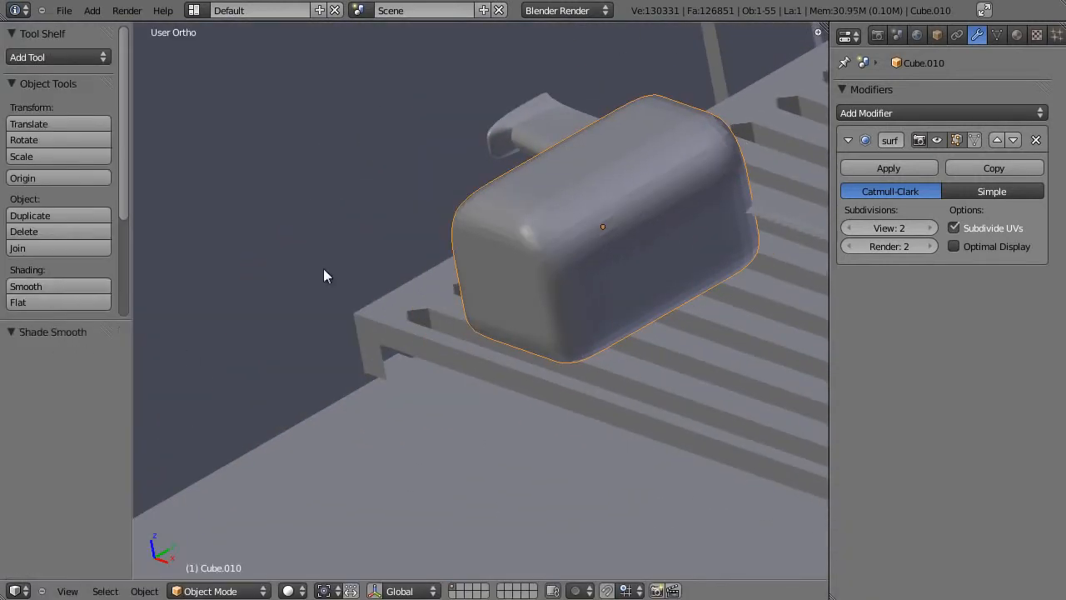
key(t)
Resize the loaf shape and reposition it along Y and Z behind the knife on the slatted rack
scroll(468, 300, down, 4)
mouse_move(468, 306)
shift+middle_down()
mouse_move(412, 363)
mouse_move(442, 363)
shift+middle_up()
key(g)
key(z)
key(Escape)
key(g)
key(y)
click(649, 291)
shift+middle_drag(650, 291, 634, 322)
key(s)
click(685, 330)
key(g)
key(z)
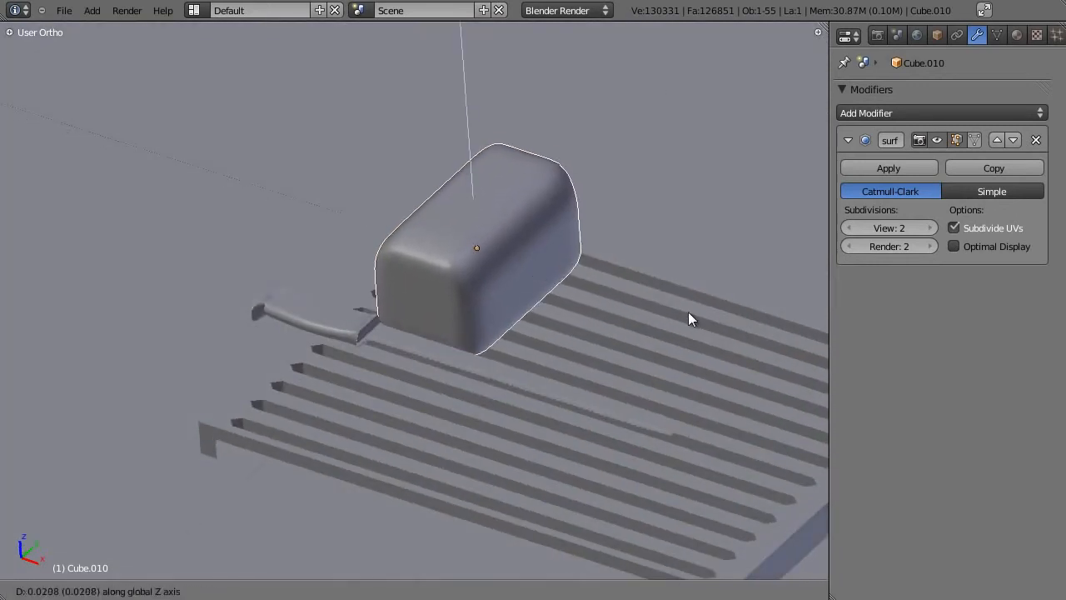
click(748, 330)
Check the bread in the magazine.jpg reference photo in Windows Photo Viewer
click(261, 599)
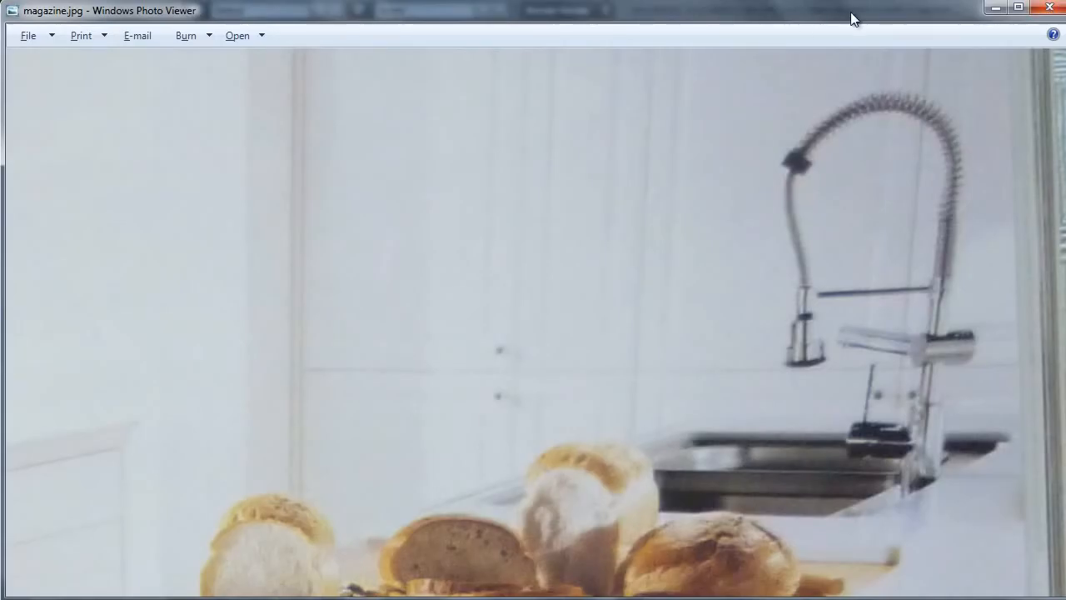
drag(851, 10, 812, 31)
click(1012, 32)
Switch to Windows Explorer and open the Textures folder on the C: drive
click(17, 599)
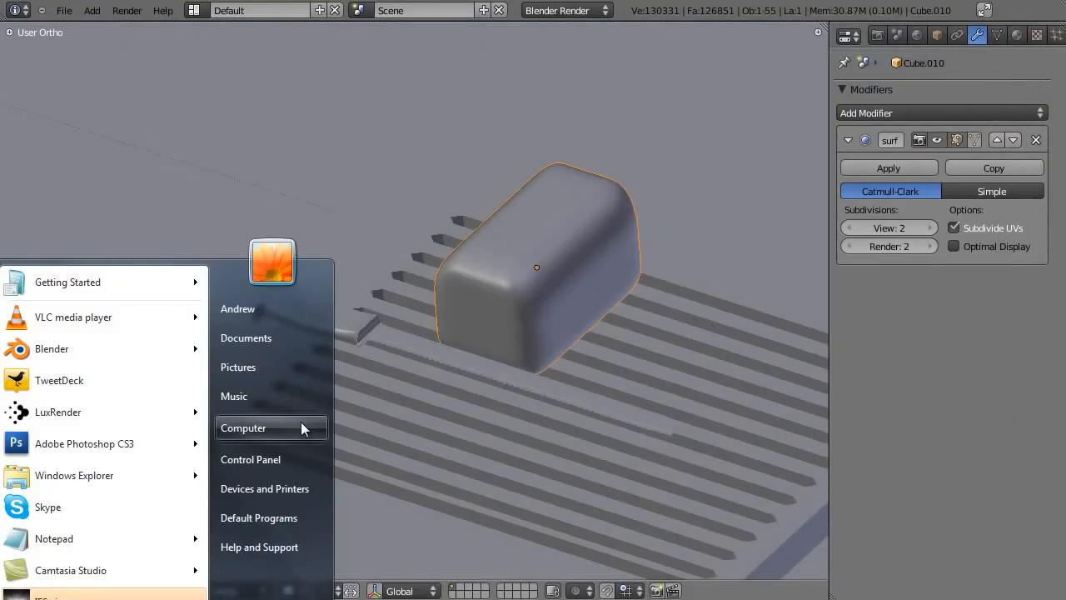
click(318, 428)
double_click(604, 163)
click(608, 167)
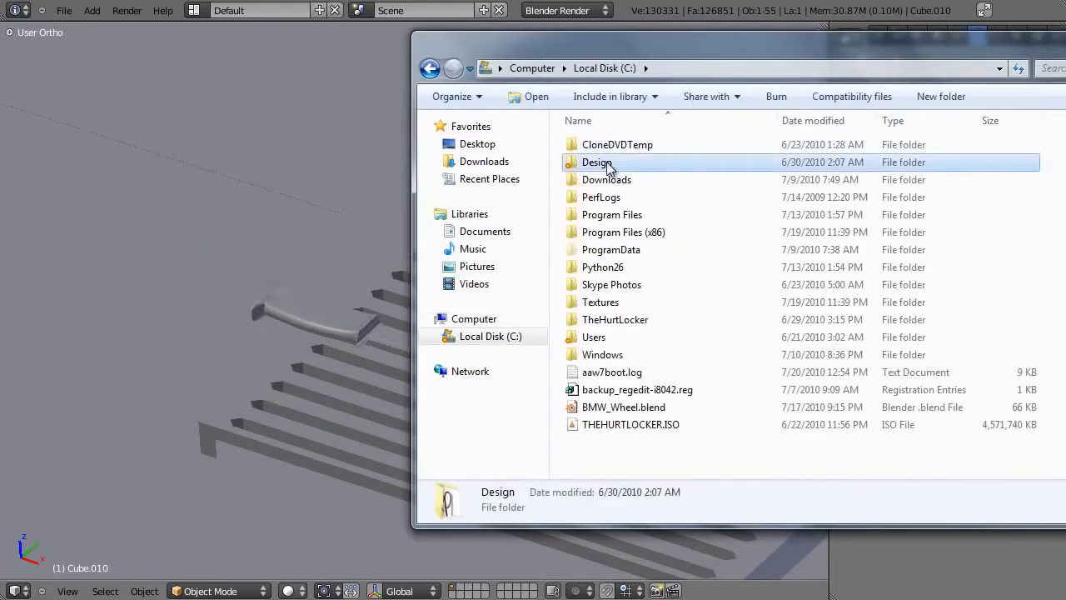
double_click(607, 163)
double_click(601, 145)
double_click(603, 145)
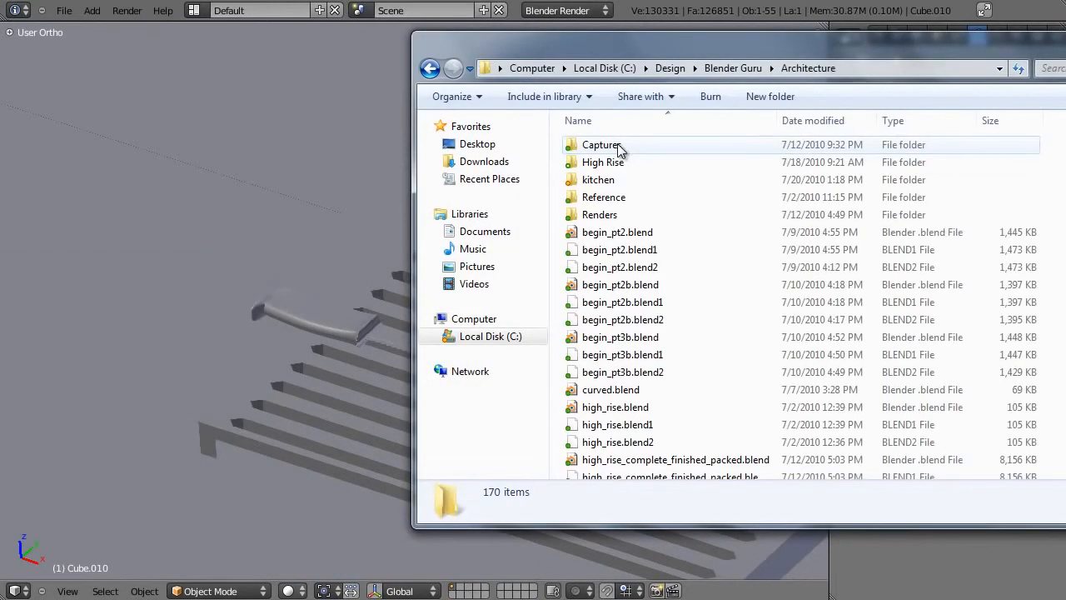
click(509, 337)
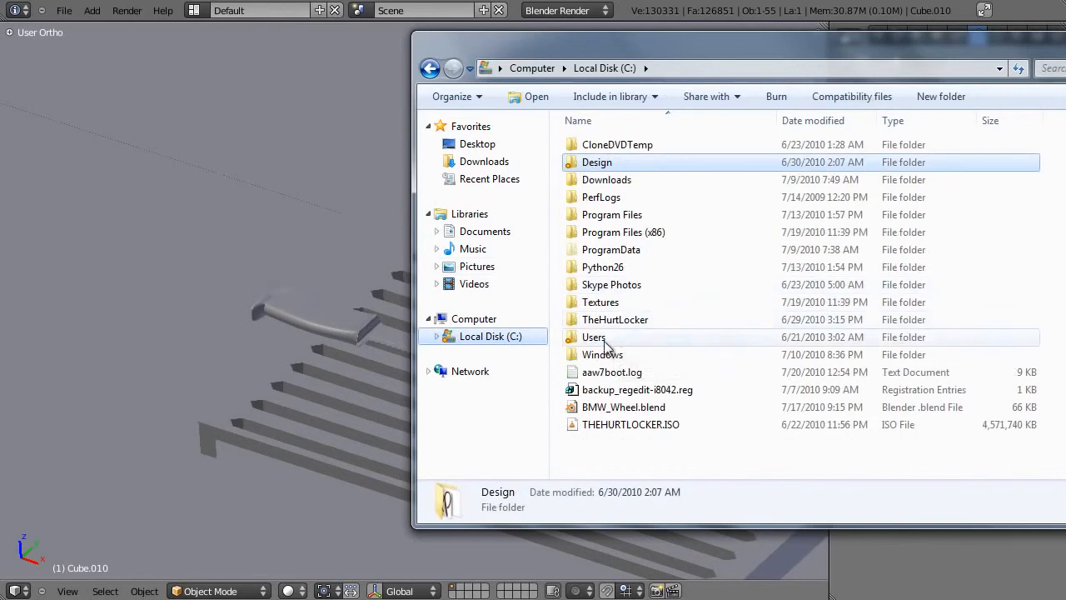
double_click(613, 305)
click(614, 301)
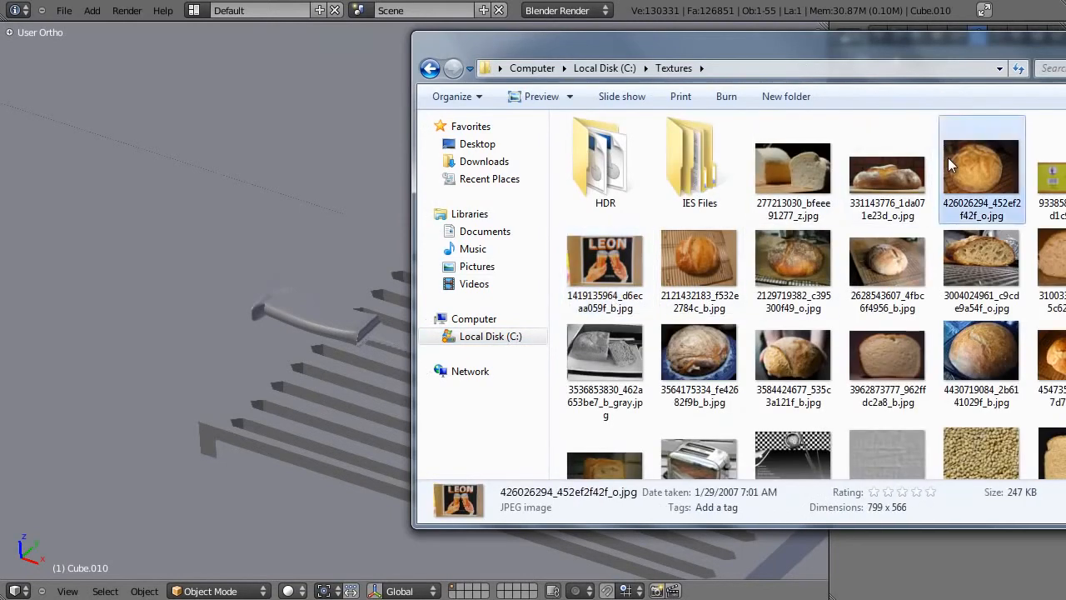
Browse the bread photos in the Textures folder to examine loaf and slice shapes, and return to Blender
double_click(949, 161)
key(Right)
key(Right)
key(Right)
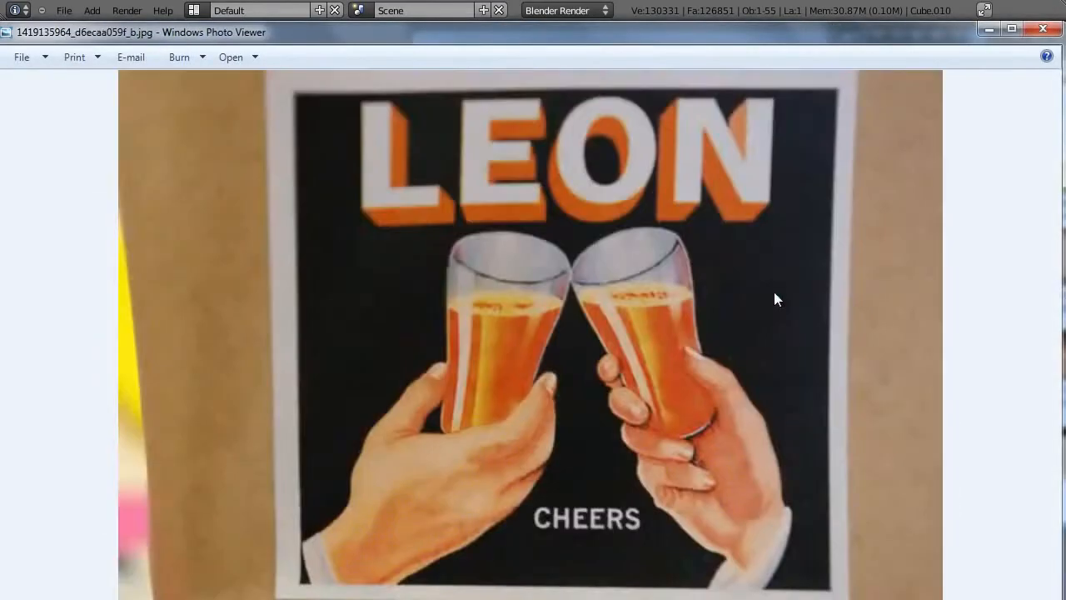
key(Right)
key(Right)
key(Right)
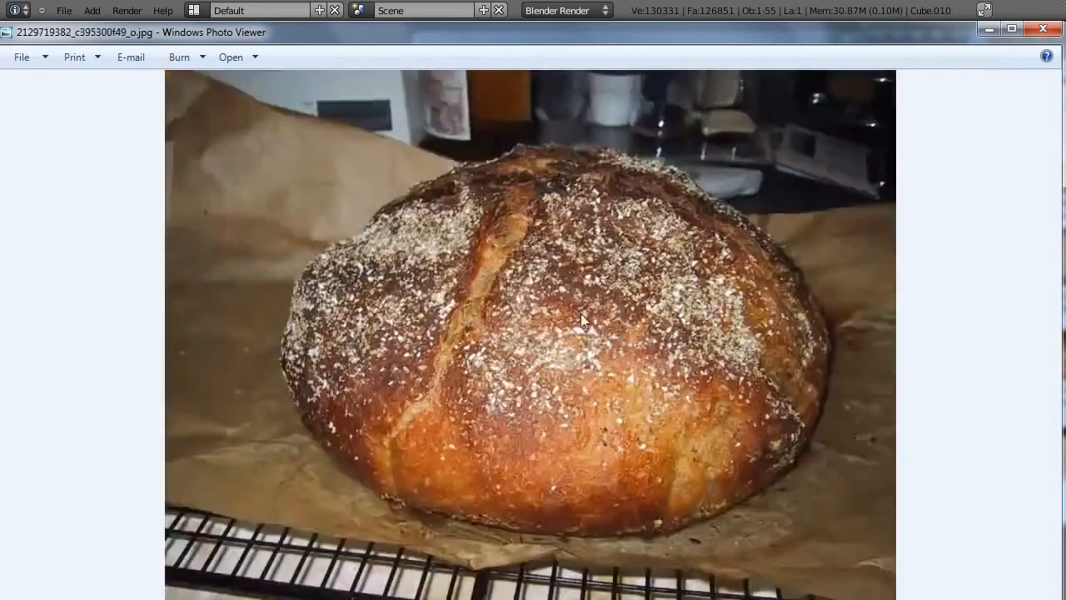
key(Right)
key(Right)
key(Right)
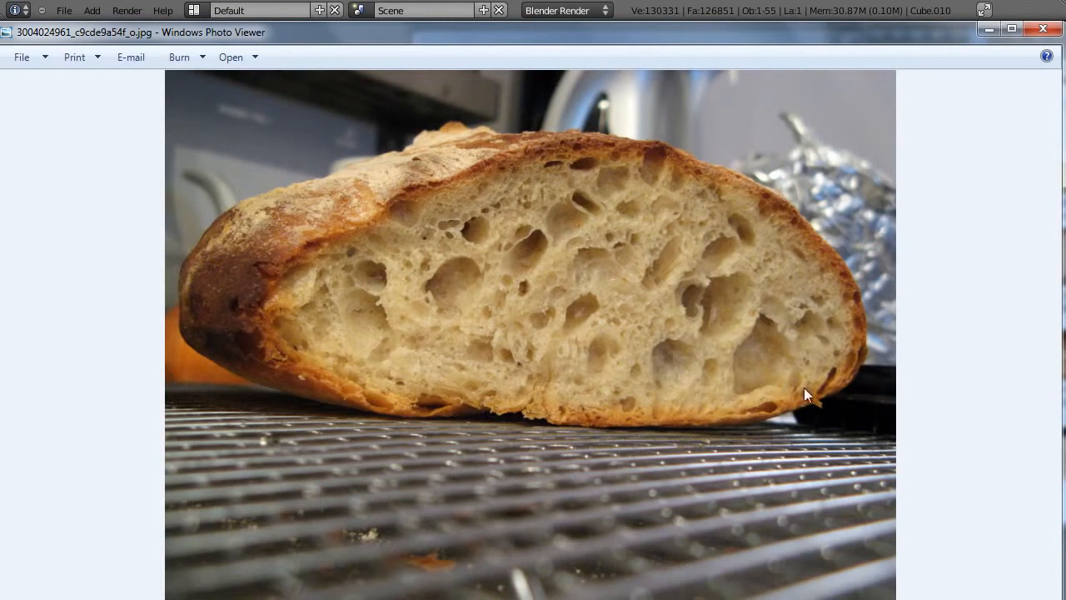
key(Right)
key(Right)
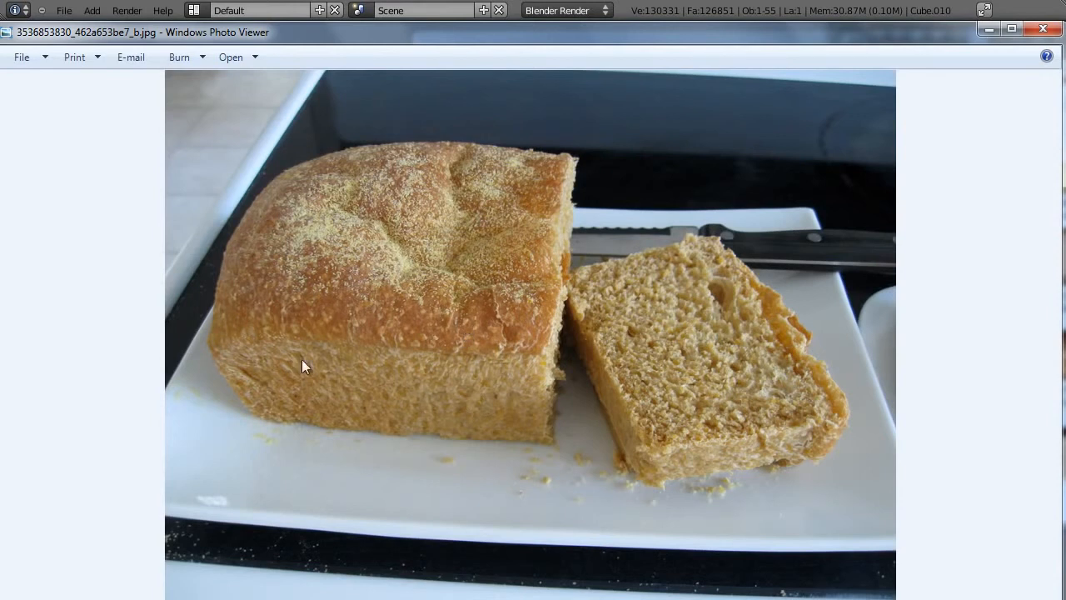
click(1055, 35)
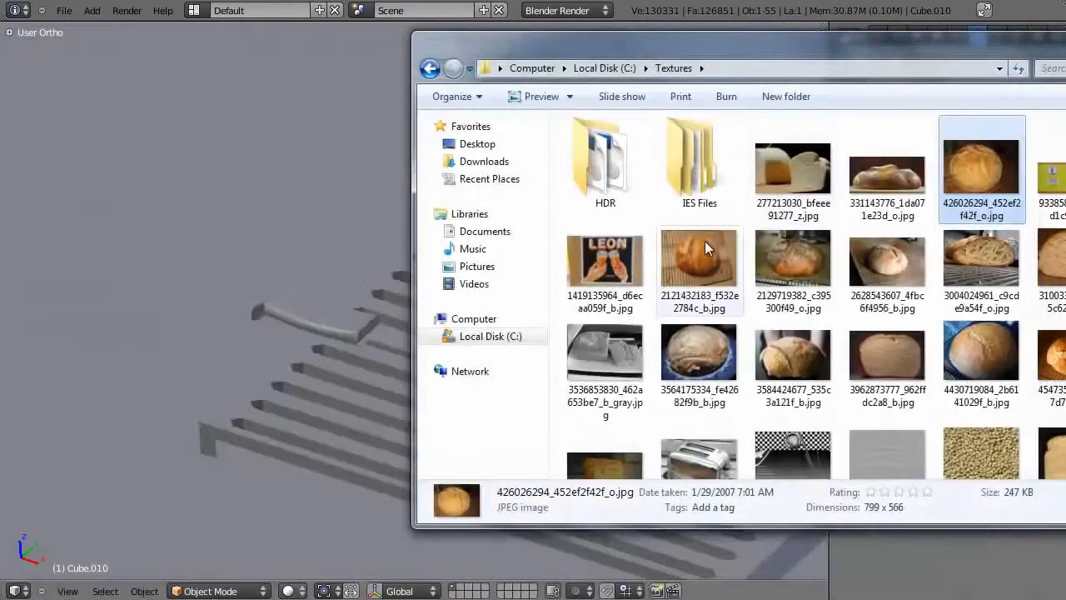
click(279, 357)
Move the vertices at the loaf's knife-side end away along Y and separate them into their own object
scroll(450, 277, down, 3)
scroll(534, 290, up, 6)
key(Tab)
mouse_move(569, 295)
middle_down()
mouse_move(614, 281)
mouse_move(491, 312)
mouse_move(512, 289)
mouse_move(501, 298)
middle_up()
alt+right_click(503, 277)
key(KP_7)
key(z)
key(a)
key(b)
drag(265, 253, 776, 464)
scroll(553, 378, down, 4)
key(g)
key(y)
click(524, 441)
key(p)
click(524, 441)
Thin the separated bread slice by moving its loaf-side vertices along negative Y
key(Tab)
right_click(484, 416)
right_click(485, 417)
scroll(436, 321, up, 3)
key(Tab)
key(a)
key(b)
drag(251, 330, 620, 384)
key(g)
key(y)
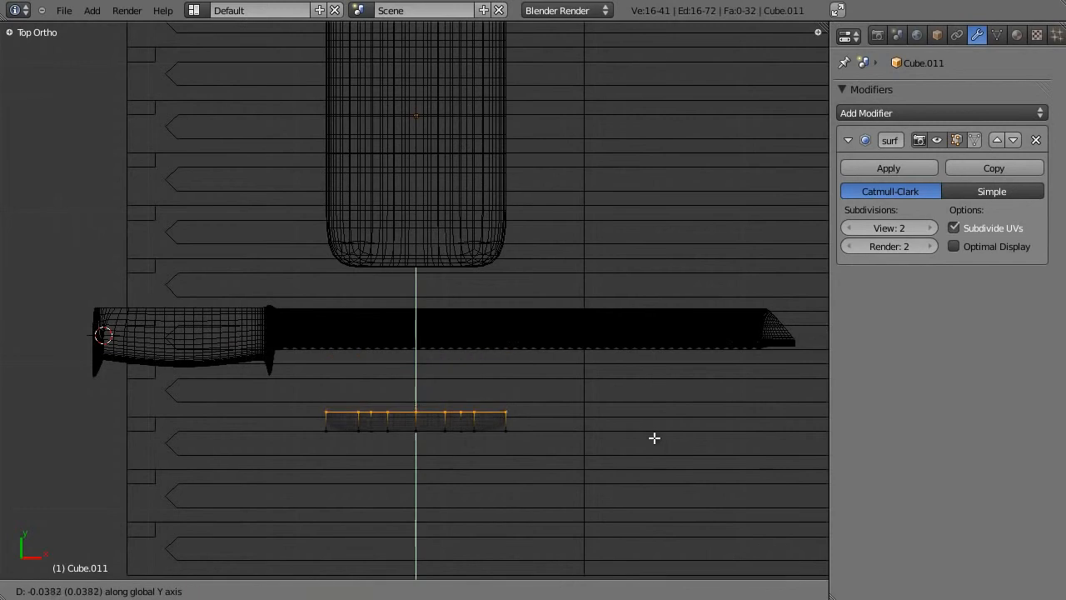
click(655, 440)
key(Tab)
Centre the slice's origin on its geometry and rotate the slice to lie flat on the rack
key(z)
mouse_move(487, 454)
middle_down()
mouse_move(492, 399)
mouse_move(388, 436)
mouse_move(292, 309)
mouse_move(326, 340)
middle_up()
key(KP_3)
key(z)
key(r)
key(Escape)
key(ctrl+shift+alt+c)
click(504, 361)
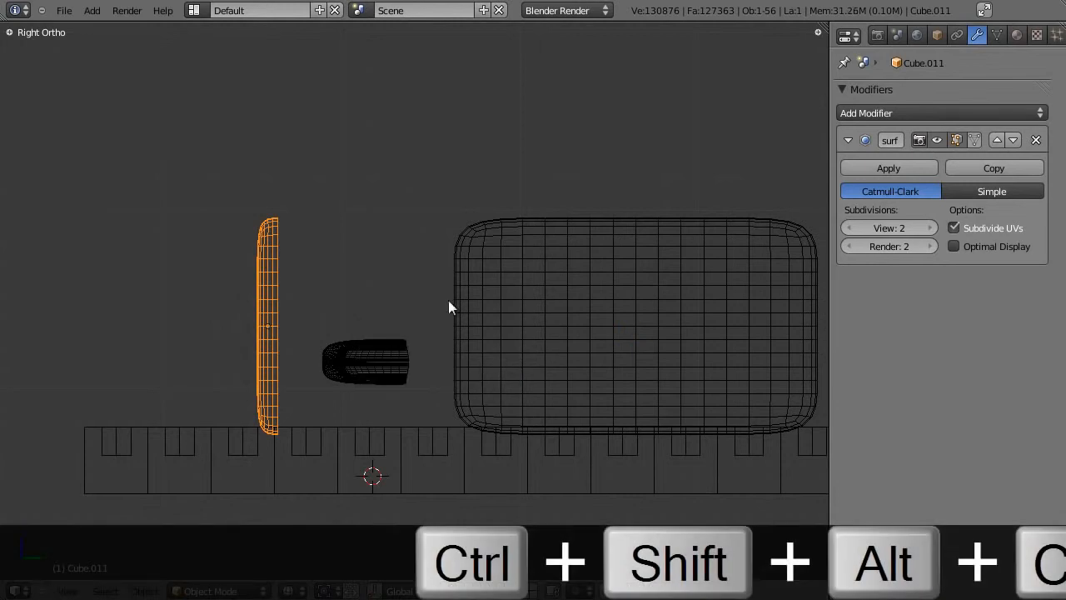
key(r)
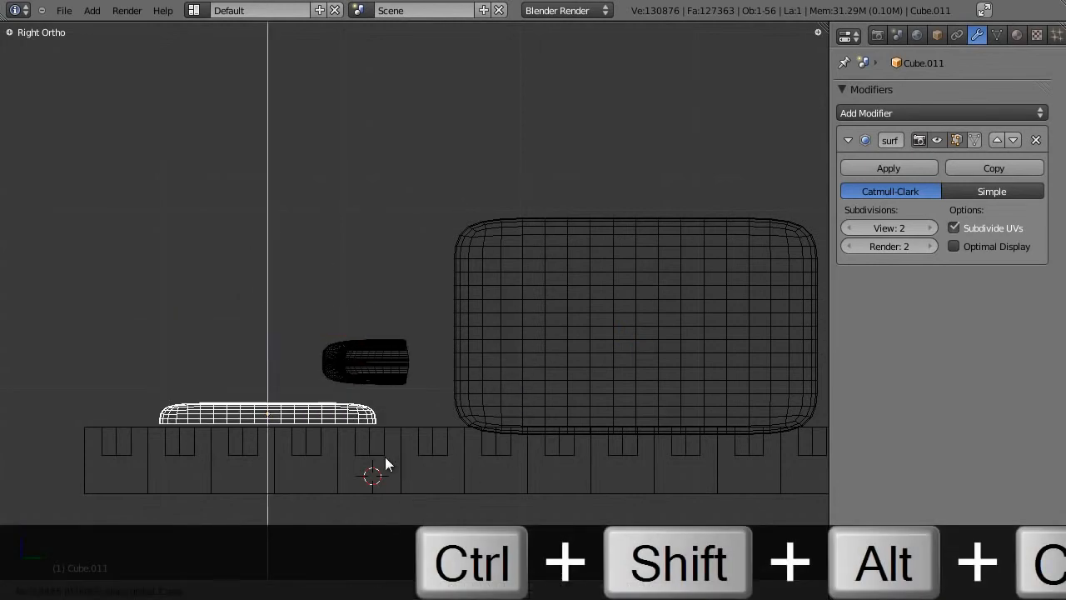
click(388, 457)
Duplicate the flat slice and place the copy above it, shifted along Y toward the loaf
key(shift+d)
key(z)
click(395, 422)
key(g)
click(469, 421)
Bend the upper slice's loaf-side end down toward the rack by lowering and rotating its vertices
key(Tab)
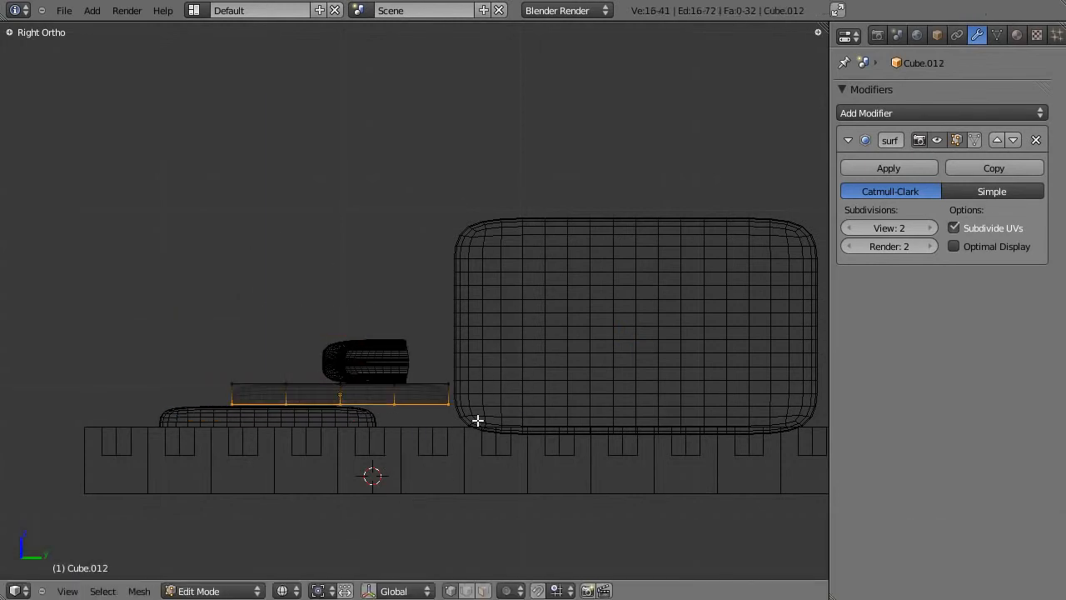
scroll(471, 421, up, 2)
key(a)
key(a)
key(a)
key(b)
drag(369, 384, 515, 491)
key(g)
key(z)
click(552, 483)
key(r)
click(556, 518)
Rotate and shift the vertices at the upper slice's far end so it rests on the lower slice
key(a)
key(a)
key(a)
key(b)
drag(286, 394, 344, 481)
key(r)
click(338, 499)
key(g)
click(368, 503)
key(Tab)
Rotate the knife onto its cutting edge in the right view and place it between the slices and the loaf
scroll(366, 456, down, 5)
key(z)
mouse_move(400, 399)
middle_down()
mouse_move(464, 442)
mouse_move(459, 418)
mouse_move(481, 360)
mouse_move(399, 377)
mouse_move(405, 363)
middle_up()
scroll(481, 360, down, 3)
right_click(446, 337)
key(g)
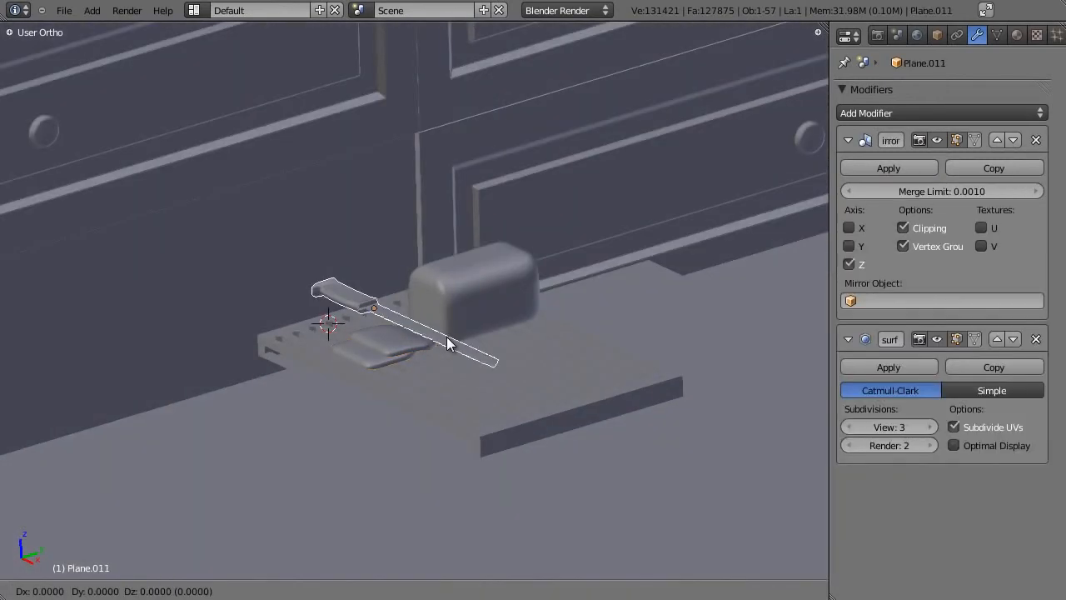
right_click(446, 336)
key(KP_3)
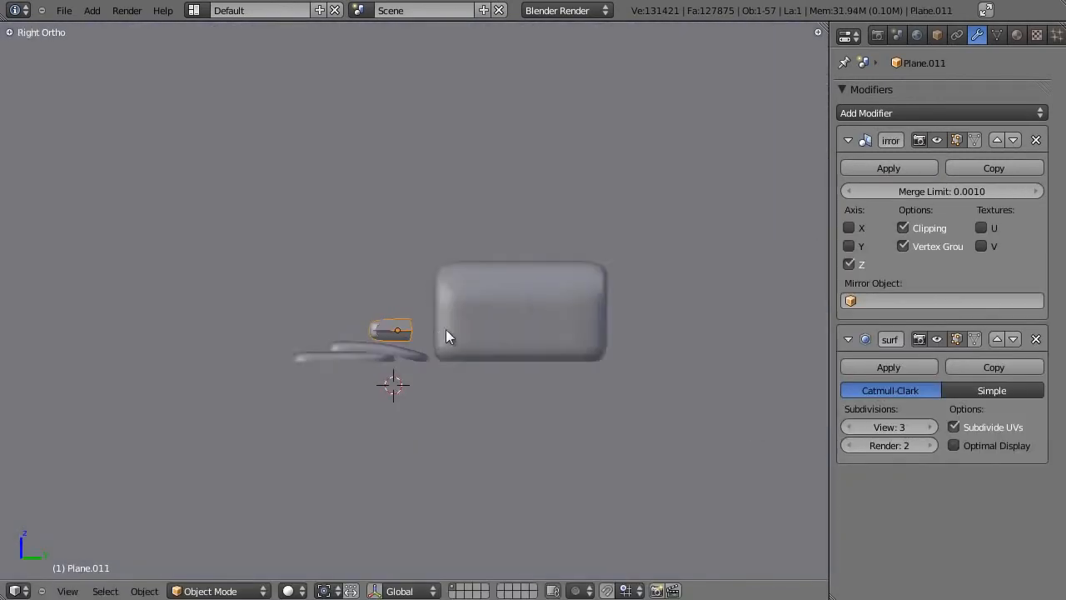
key(z)
key(r)
click(413, 165)
key(g)
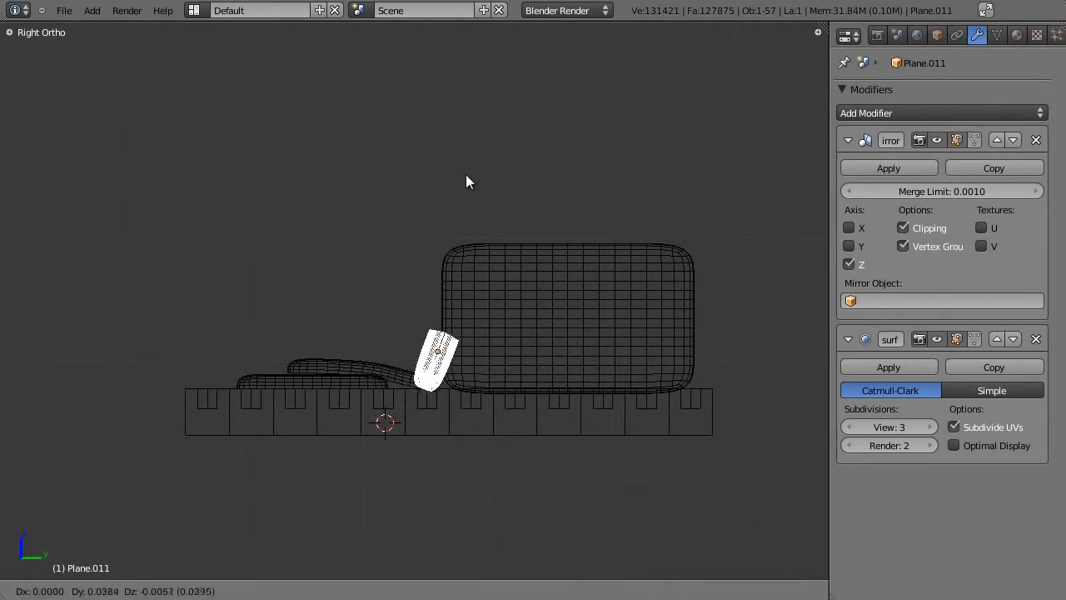
click(469, 176)
Adjust the knife's height along Z and shift it along Y so it sits on the rack beside the loaf
mouse_move(460, 176)
middle_down()
mouse_move(482, 266)
mouse_move(426, 395)
mouse_move(512, 395)
mouse_move(495, 354)
mouse_move(443, 325)
mouse_move(355, 346)
mouse_move(541, 361)
mouse_move(453, 369)
middle_up()
key(z)
key(g)
key(z)
click(469, 408)
key(g)
key(y)
click(502, 395)
Select both slices, the loaf, the knife and the rack, and lower them together along Z onto the island countertop
key(a)
scroll(443, 325, down, 3)
right_click(447, 364)
key(g)
right_click(409, 363)
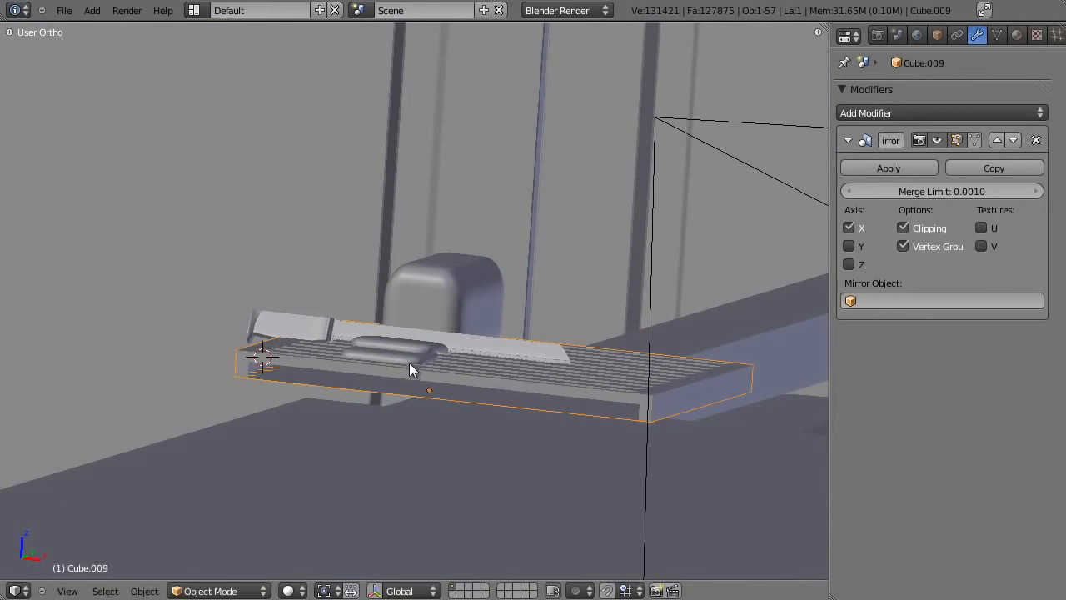
right_click(409, 356)
scroll(416, 344, up, 3)
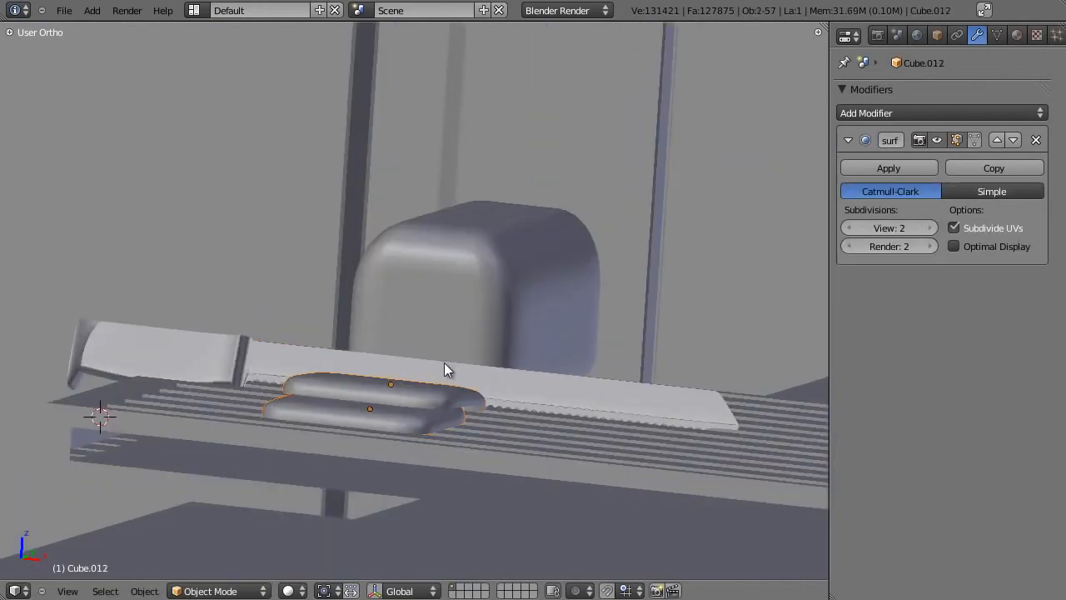
shift+right_click(508, 388)
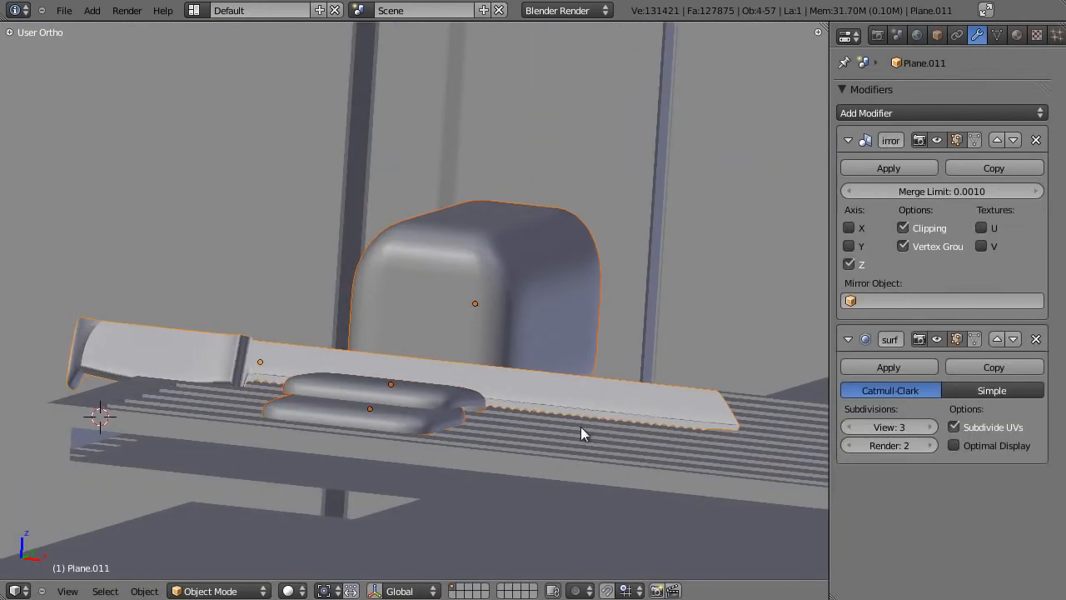
shift+right_click(576, 442)
scroll(409, 395, down, 1)
middle_drag(409, 395, 433, 281)
scroll(443, 451, up, 3)
scroll(432, 281, down, 4)
middle_drag(447, 339, 435, 300)
key(g)
key(z)
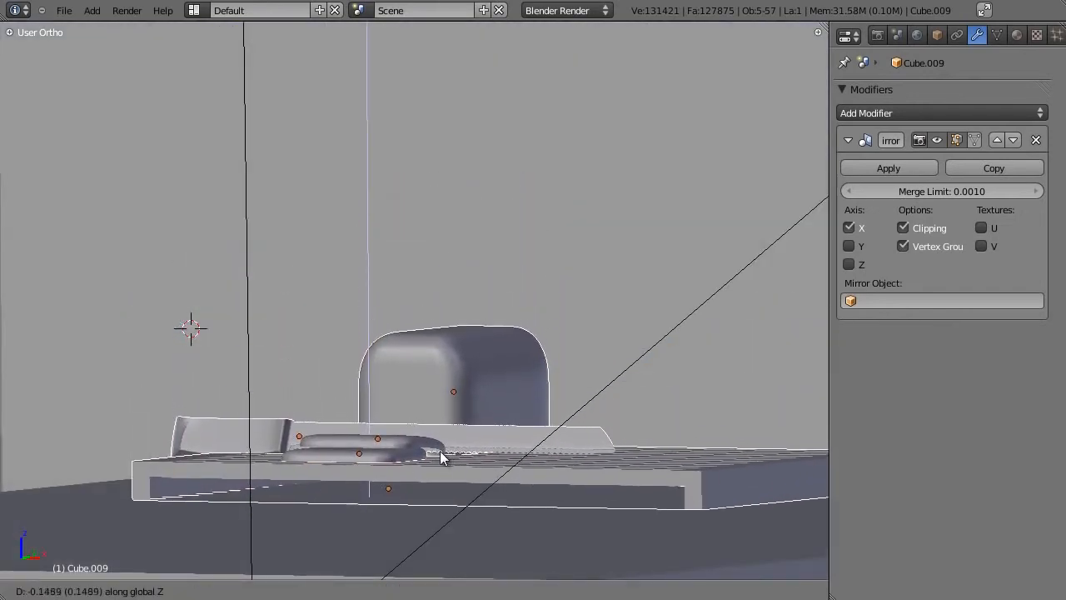
click(316, 404)
middle_drag(315, 404, 503, 349)
Reselect the rack, knife, loaf and slices and rotate them together in the top view to angle them on the countertop
key(a)
scroll(427, 473, down, 4)
scroll(503, 349, up, 3)
scroll(484, 351, down, 3)
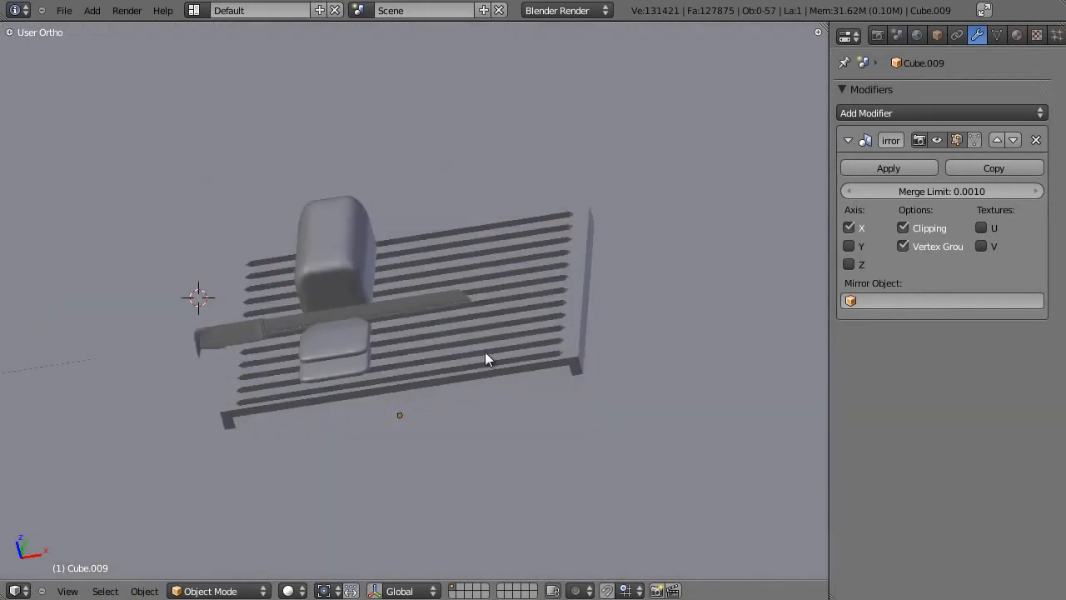
right_click(485, 352)
scroll(366, 351, up, 4)
shift+right_click(300, 398)
shift+right_click(301, 436)
shift+right_click(321, 320)
shift+right_click(269, 243)
key(KP_7)
key(z)
scroll(431, 269, down, 5)
key(r)
click(489, 177)
Scale up the rack, knife and bread together while judging their size in the camera view
key(KP_0)
key(z)
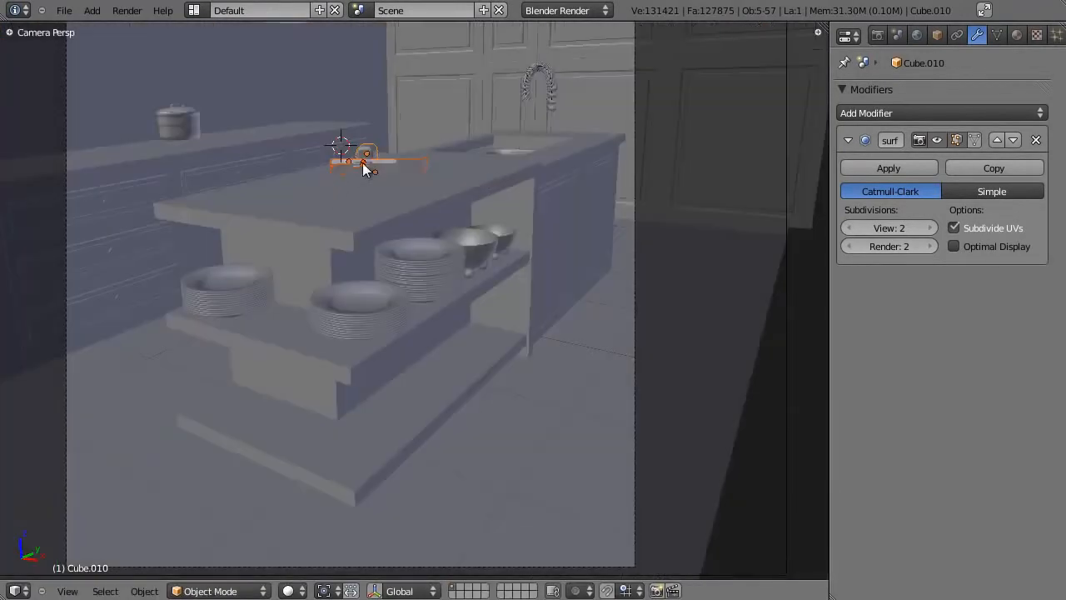
scroll(356, 172, up, 3)
shift+middle_drag(361, 84, 463, 258)
key(s)
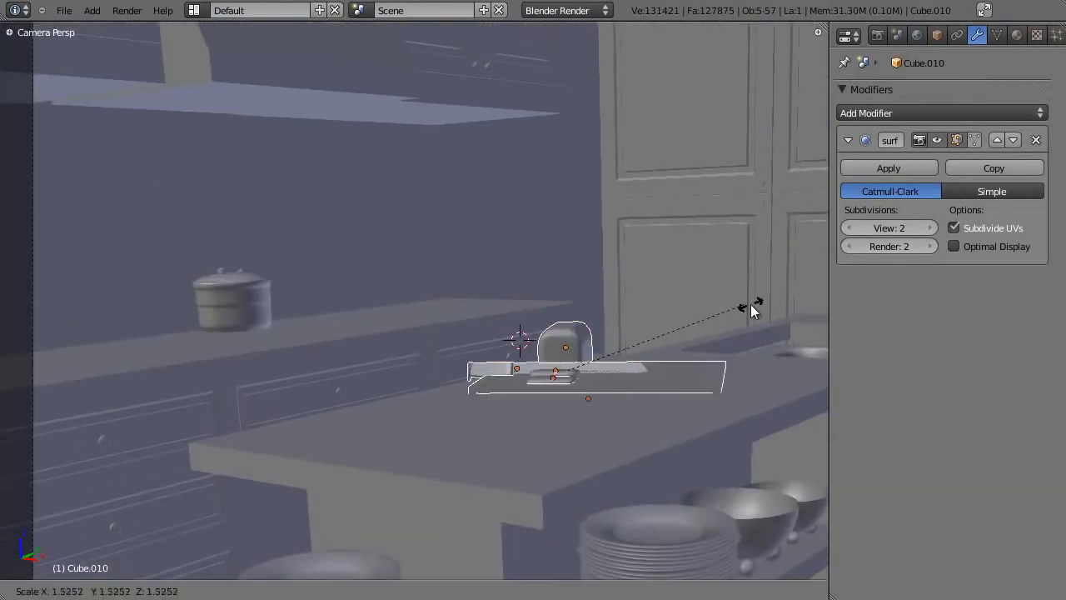
key(z)
click(750, 296)
middle_drag(629, 298, 412, 369)
scroll(400, 371, up, 2)
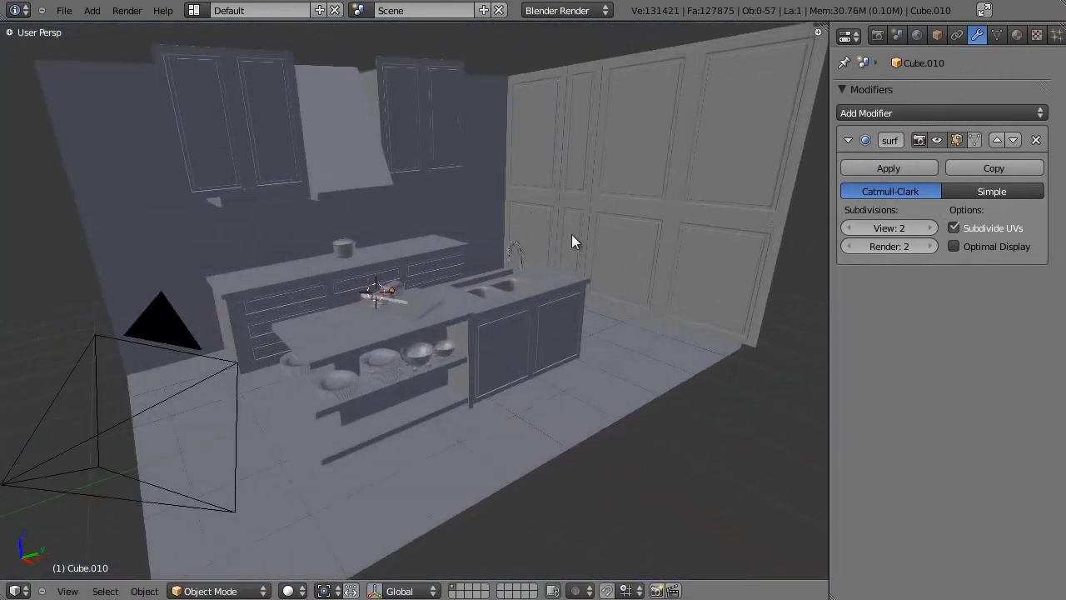
middle_drag(585, 324, 641, 211)
middle_drag(530, 327, 444, 367)
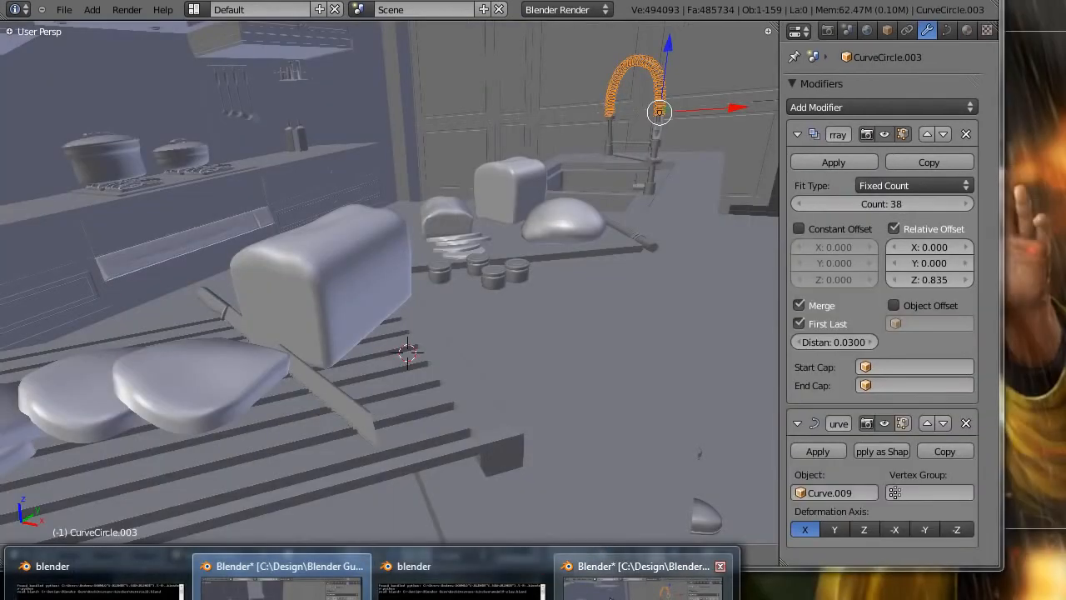
Switch to the Blender window with the finished kitchen scene, widen it and maximize its 3D view
click(609, 596)
scroll(571, 331, down, 6)
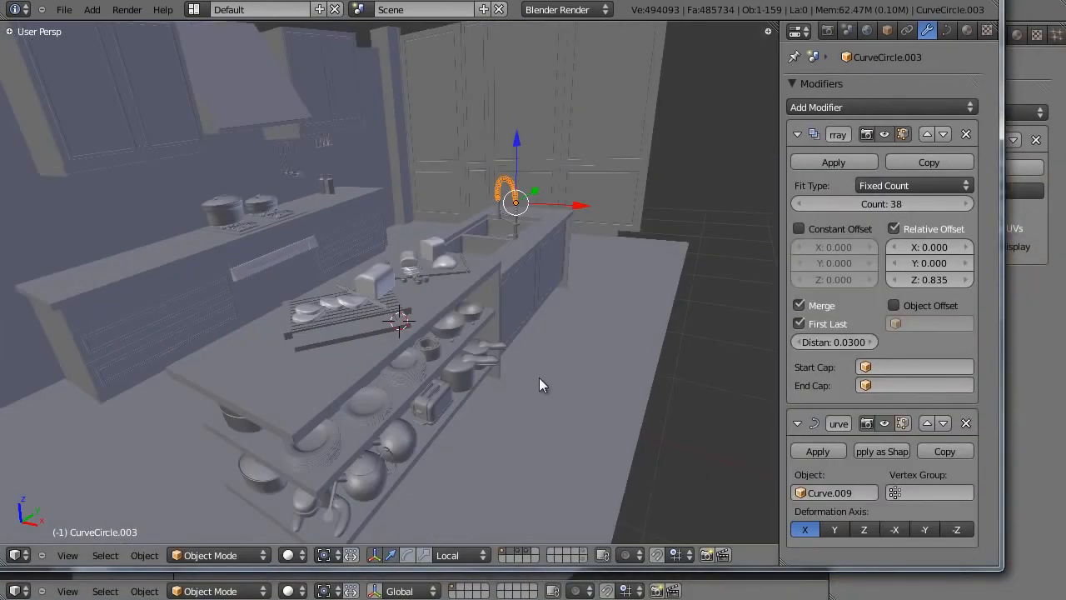
drag(1004, 183, 1065, 184)
key(ctrl+Up)
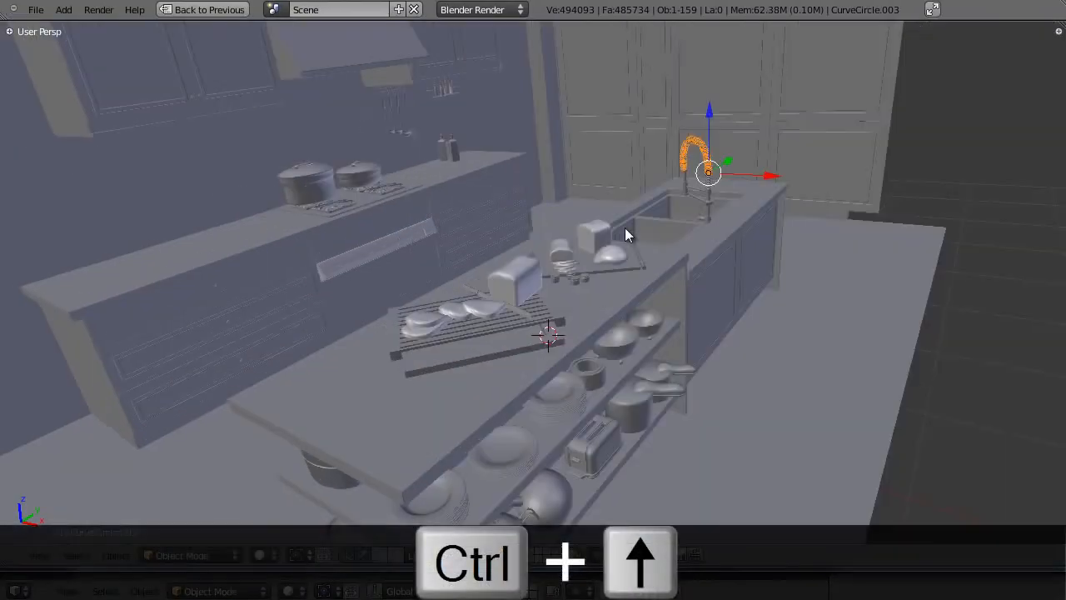
Examine the toaster and other kitchenware on the finished island's shelves
middle_drag(583, 333, 534, 333)
scroll(547, 356, up, 7)
scroll(585, 348, down, 3)
right_click(642, 345)
shift+middle_drag(567, 444, 608, 292)
right_click(571, 279)
scroll(567, 288, up, 5)
right_click(564, 289)
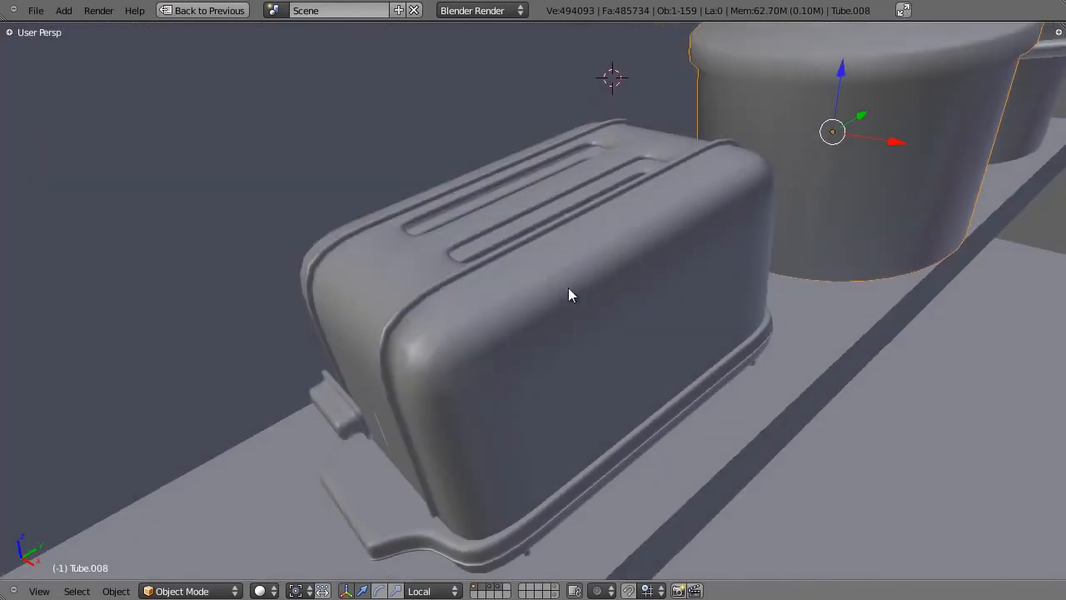
scroll(564, 287, down, 5)
shift+middle_drag(567, 227, 578, 217)
right_click(575, 221)
right_click(454, 287)
middle_drag(423, 302, 551, 331)
scroll(552, 331, down, 5)
shift+middle_drag(573, 200, 608, 306)
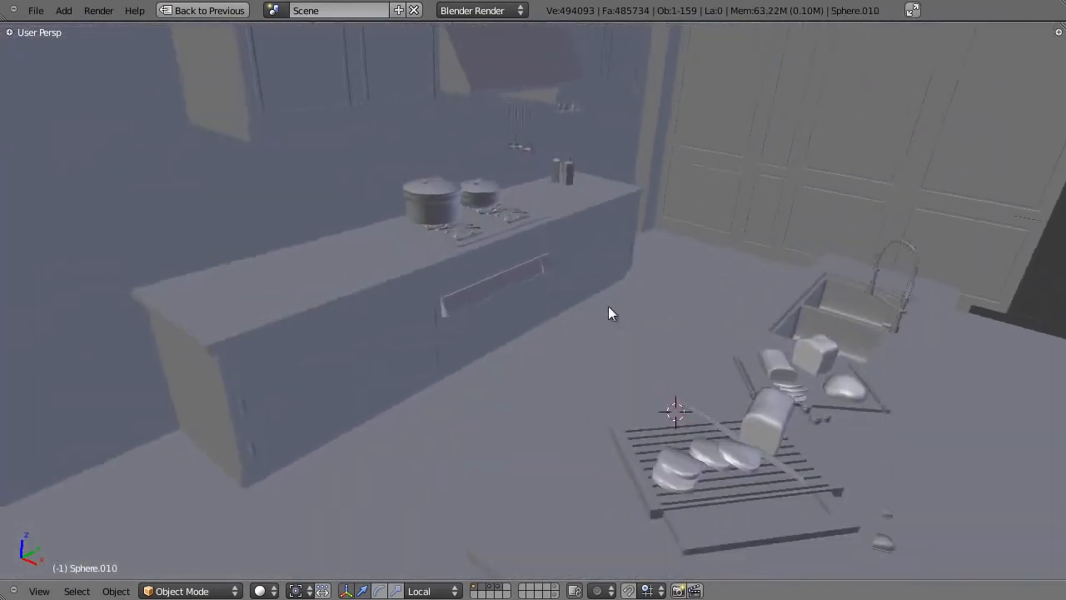
Examine the pots, burners, bottles and hanging utensils along the finished scene's stove wall
scroll(607, 306, up, 6)
scroll(585, 291, down, 5)
shift+middle_drag(604, 184, 651, 350)
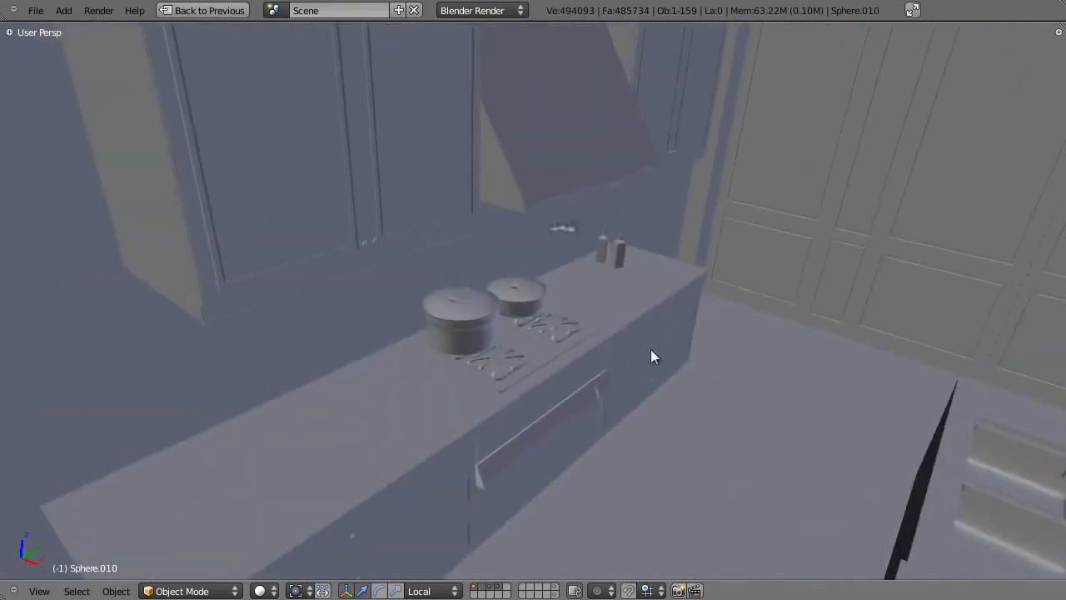
middle_drag(800, 345, 709, 302)
shift+middle_drag(1025, 337, 588, 408)
scroll(500, 370, up, 4)
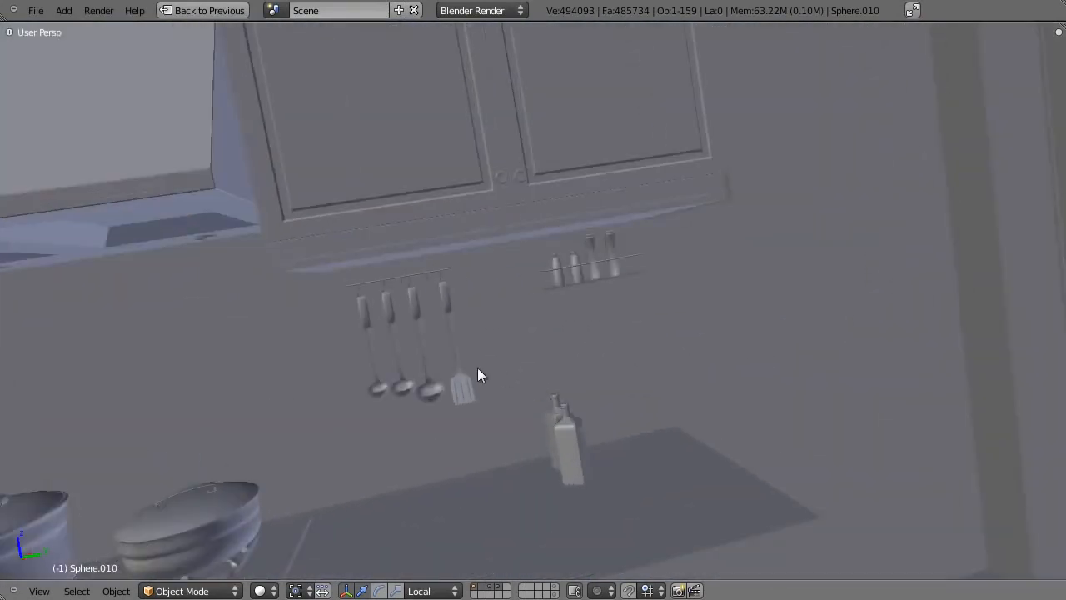
middle_drag(459, 385, 899, 140)
scroll(533, 398, down, 2)
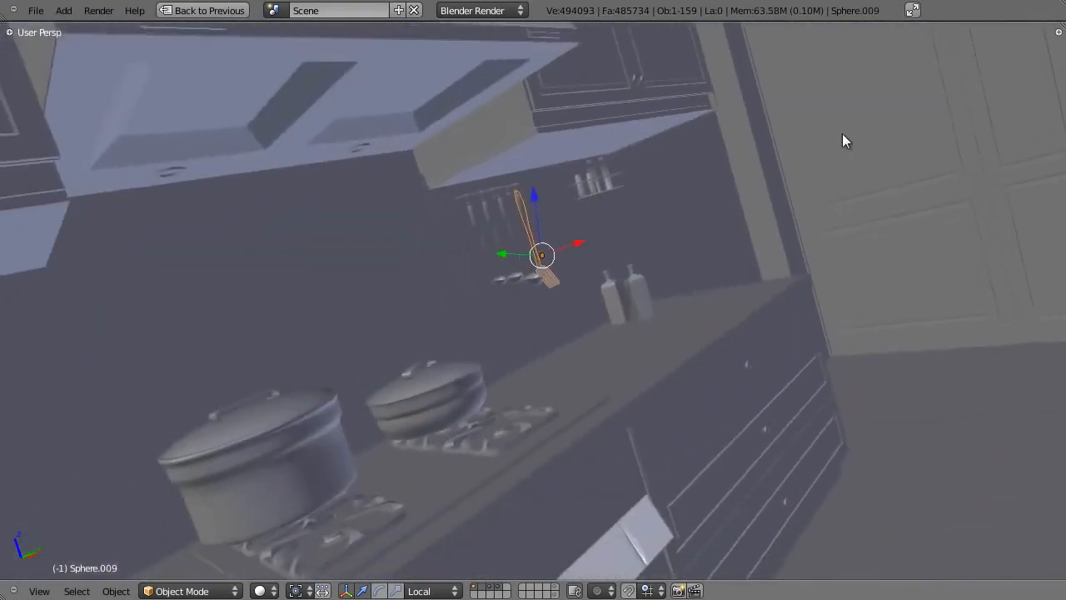
scroll(899, 141, down, 3)
Review the whole finished kitchen from outside, clear the selection and check the composition through the camera
scroll(767, 434, down, 4)
shift+middle_drag(813, 354, 602, 320)
middle_drag(737, 250, 714, 305)
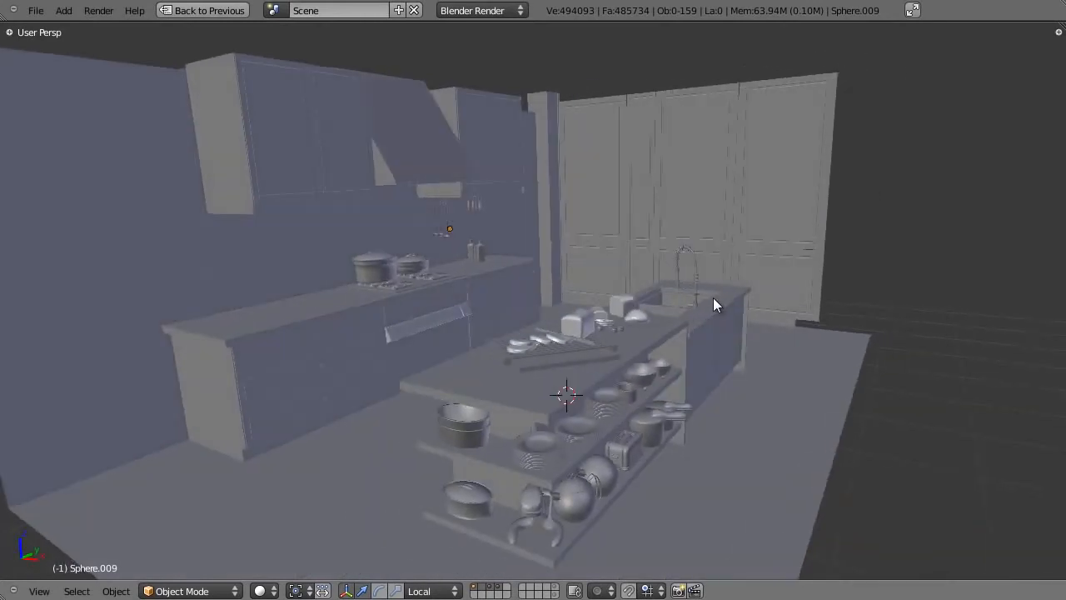
key(a)
key(KP_0)
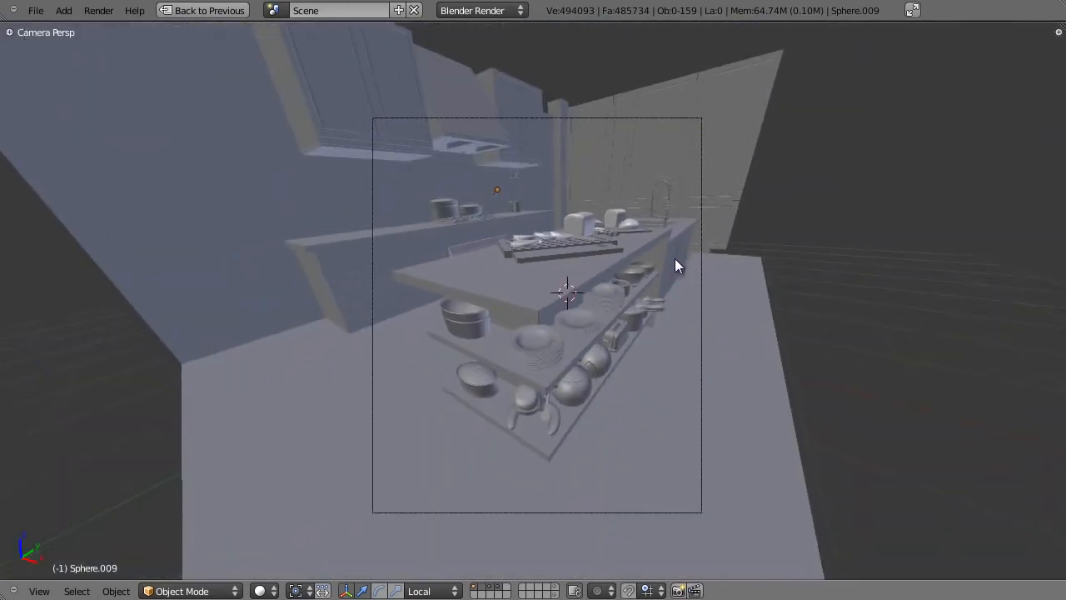
scroll(669, 246, up, 3)
scroll(669, 246, down, 1)
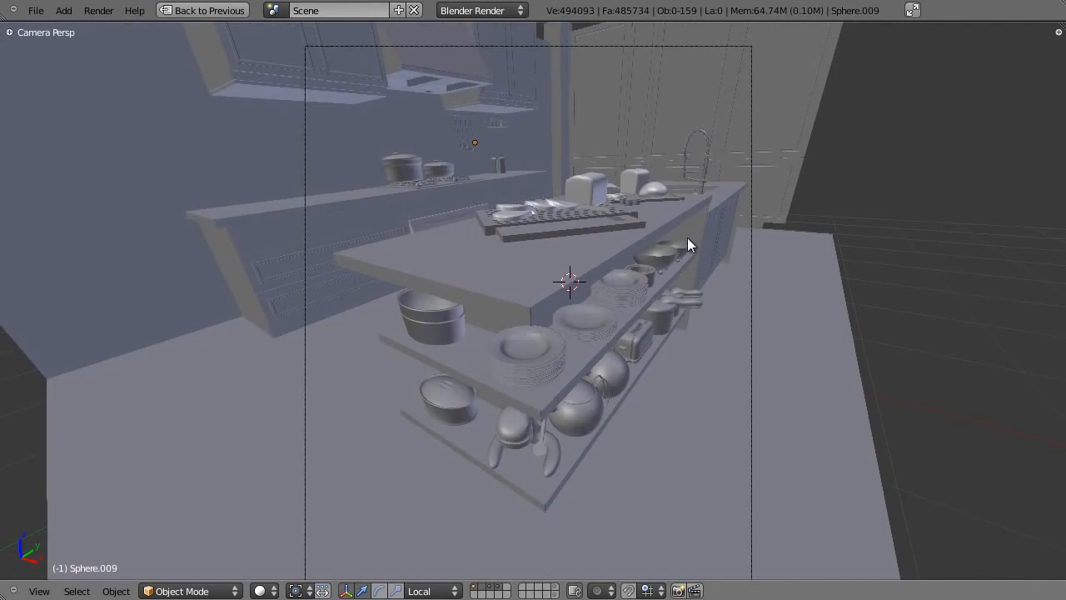
shift+middle_drag(652, 240, 631, 218)
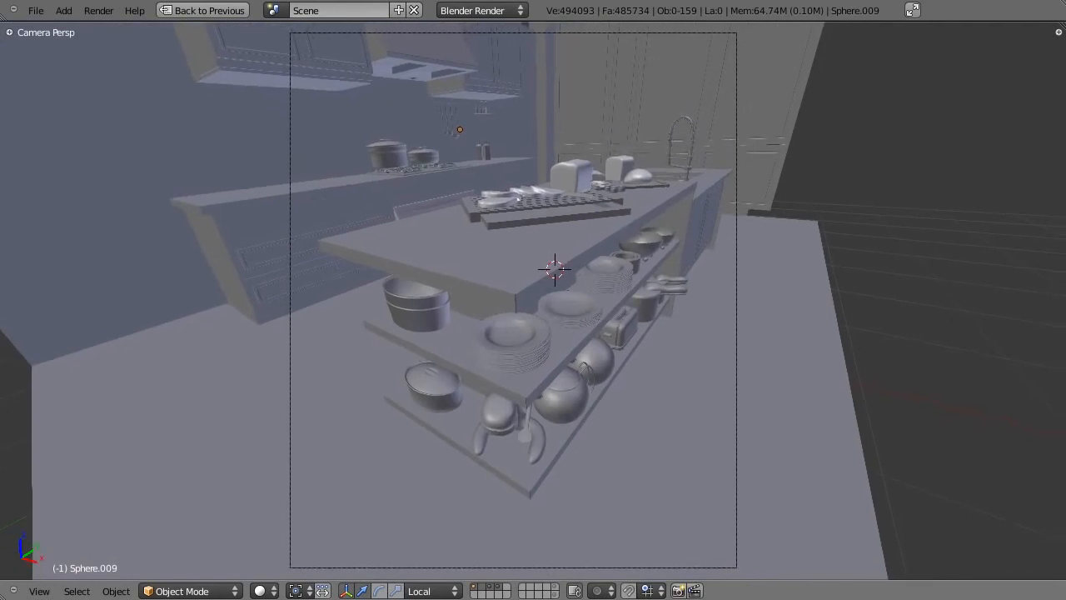
Switch to the file explorer and browse from the Textures folder to the user profile's AppData Roaming folder
click(258, 575)
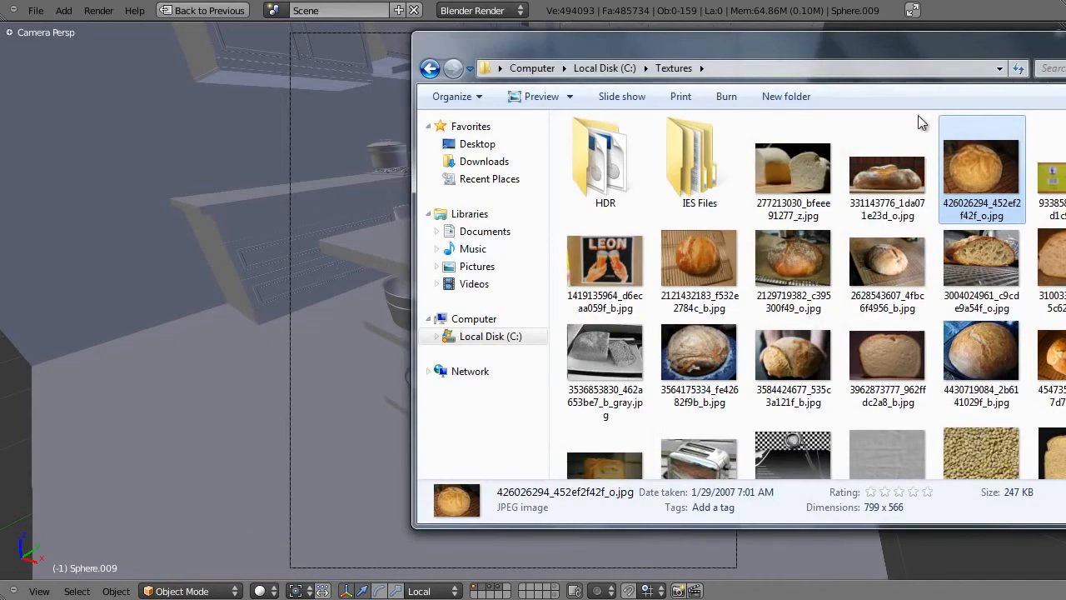
drag(853, 51, 779, 44)
click(504, 60)
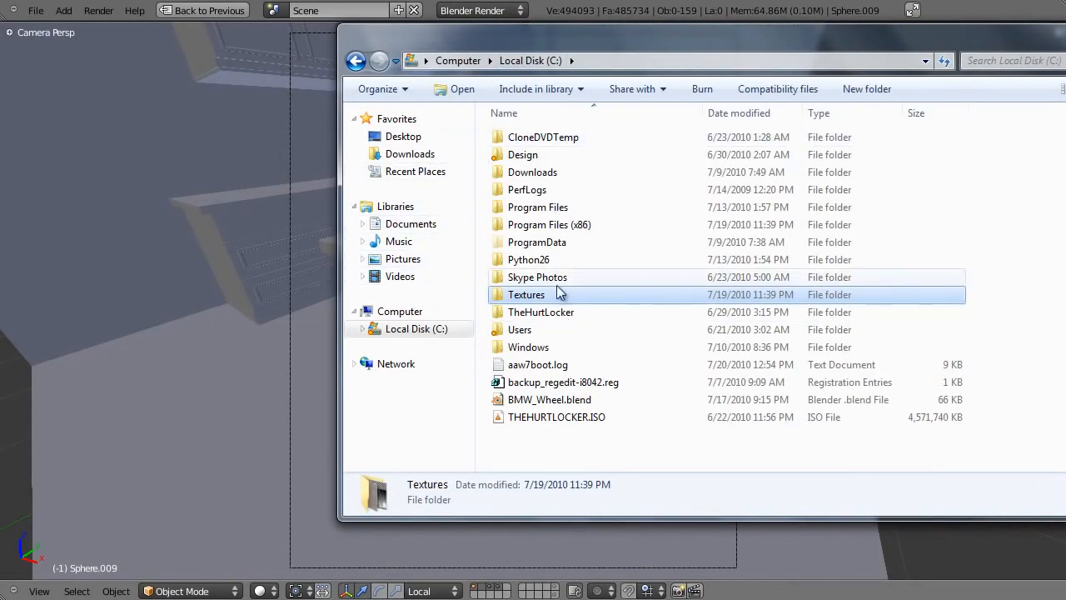
double_click(520, 329)
double_click(600, 137)
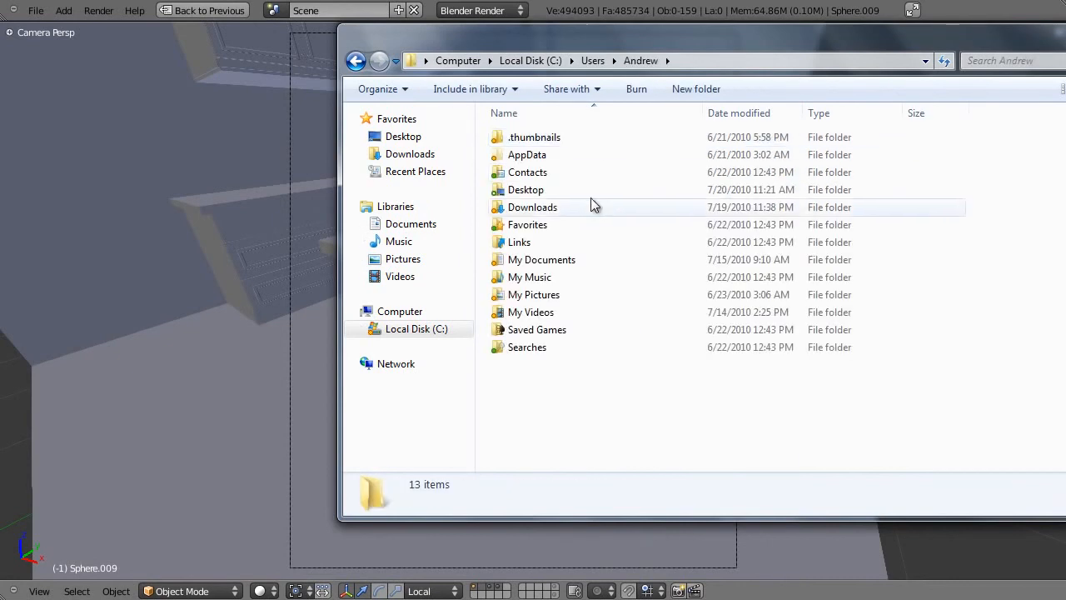
double_click(562, 155)
click(546, 157)
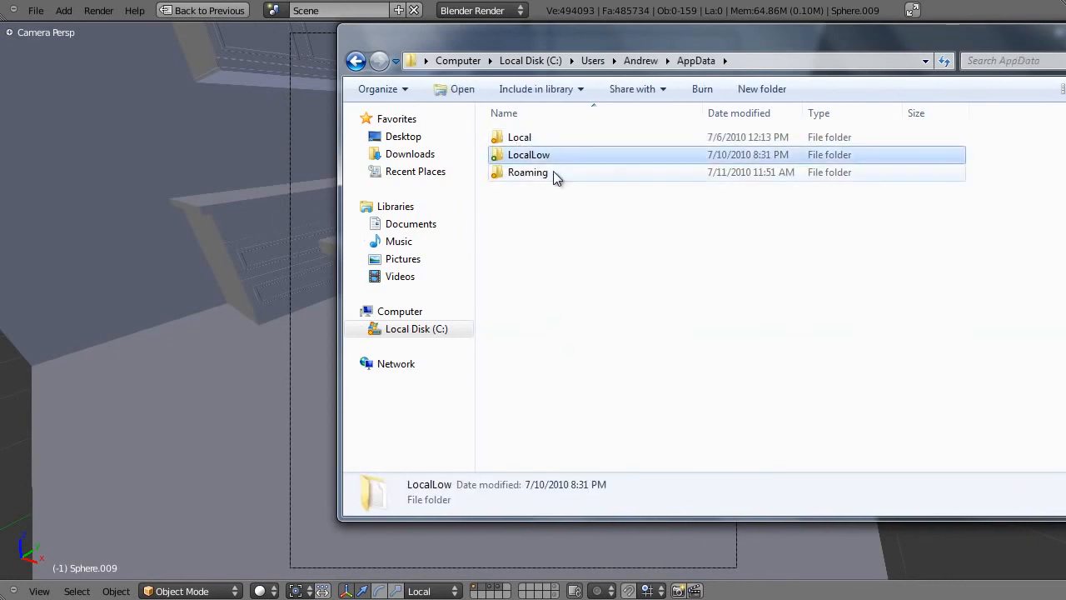
double_click(533, 172)
scroll(594, 250, down, 1)
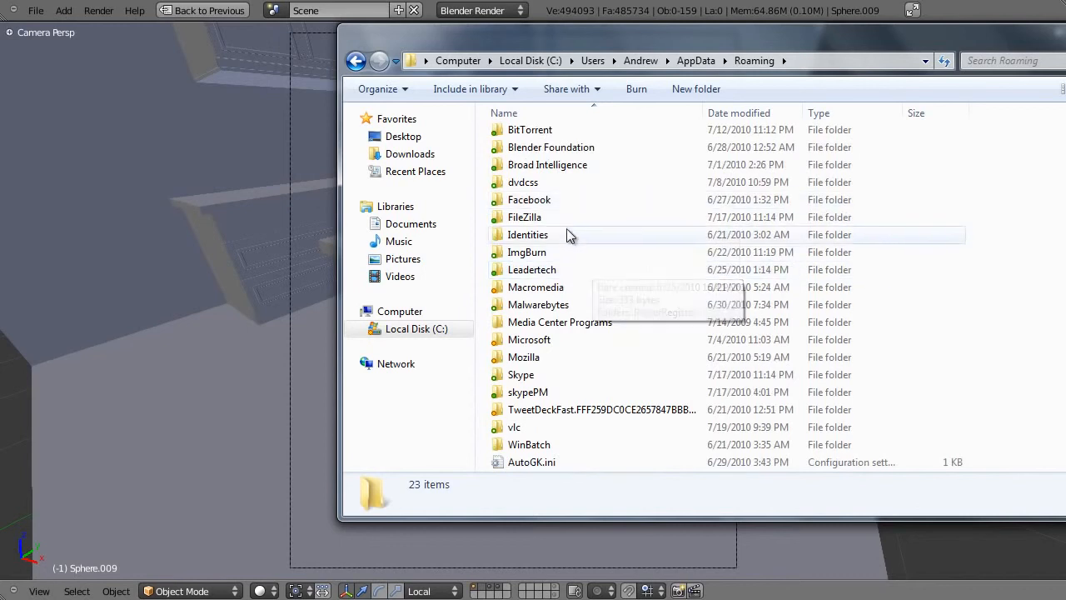
Open the finished kitchen render default.png in the photo viewer and examine it
click(543, 142)
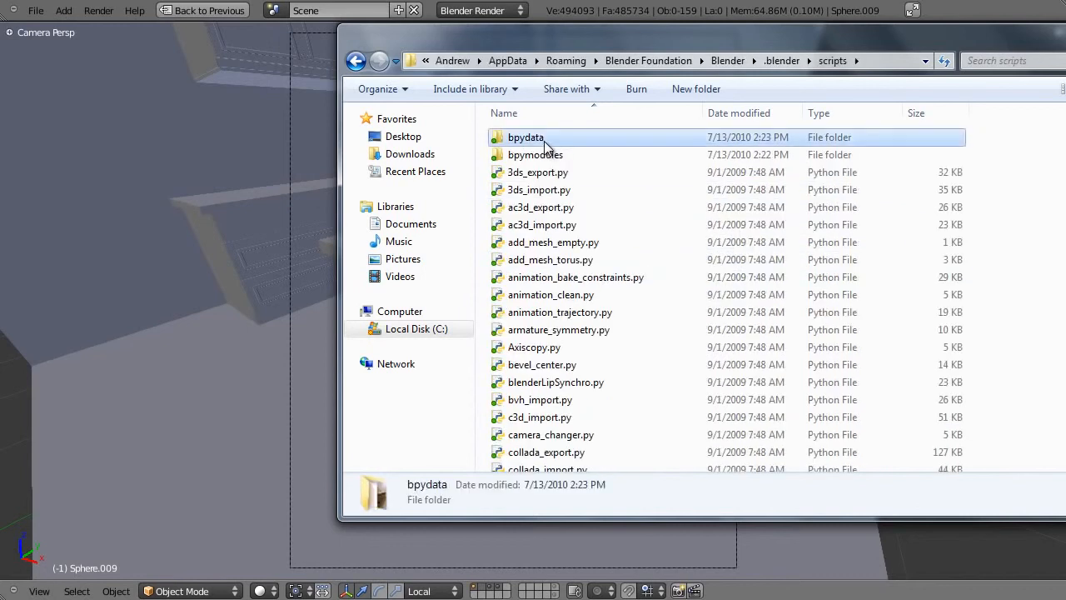
double_click(546, 141)
double_click(541, 178)
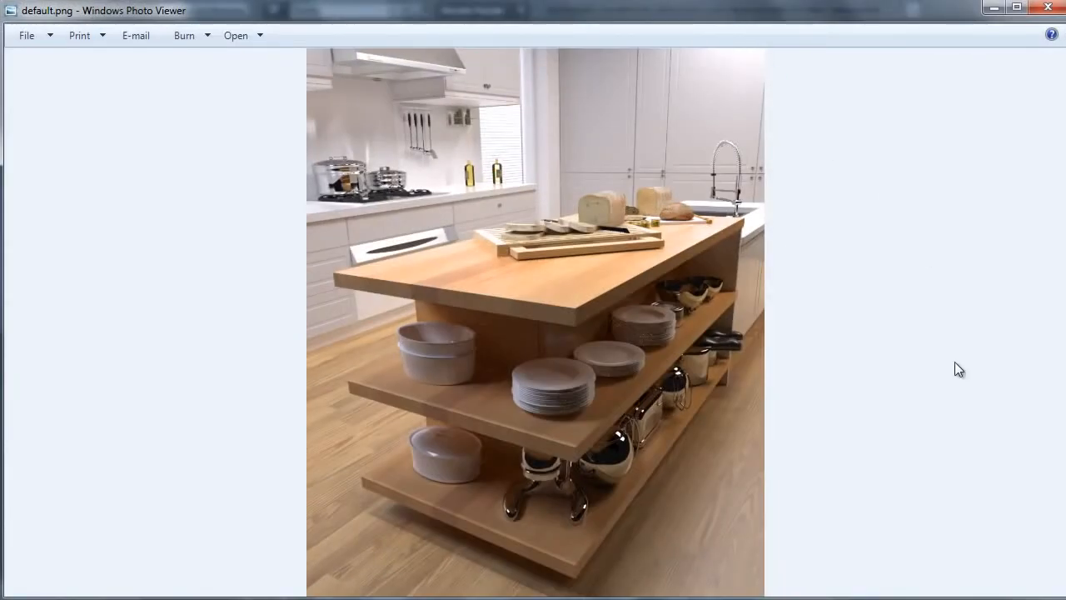
drag(1063, 401, 1060, 401)
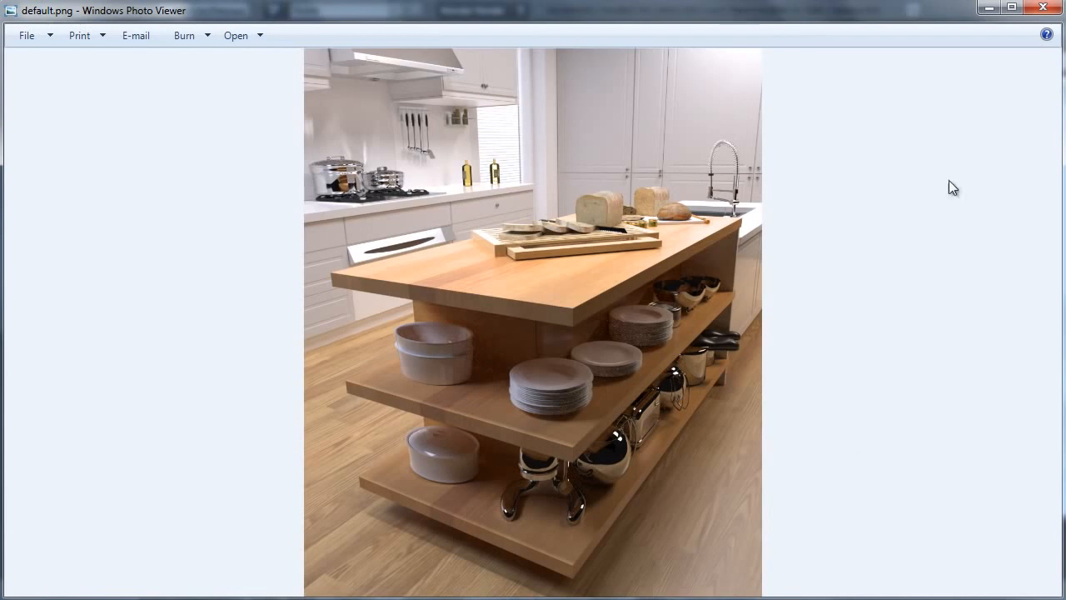
key(alt+Tab)
key(alt+Tab)
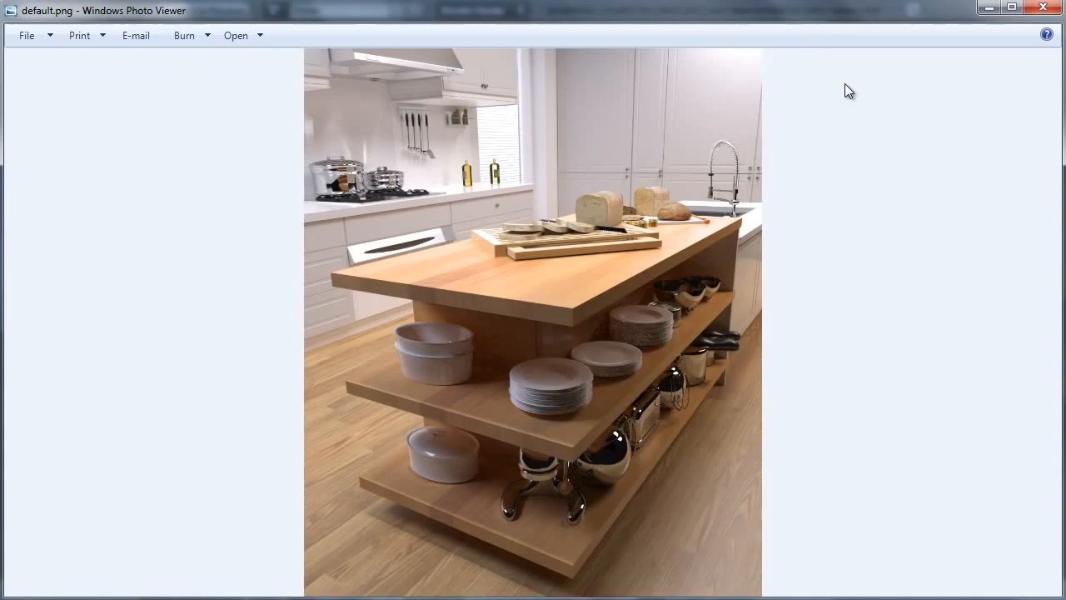